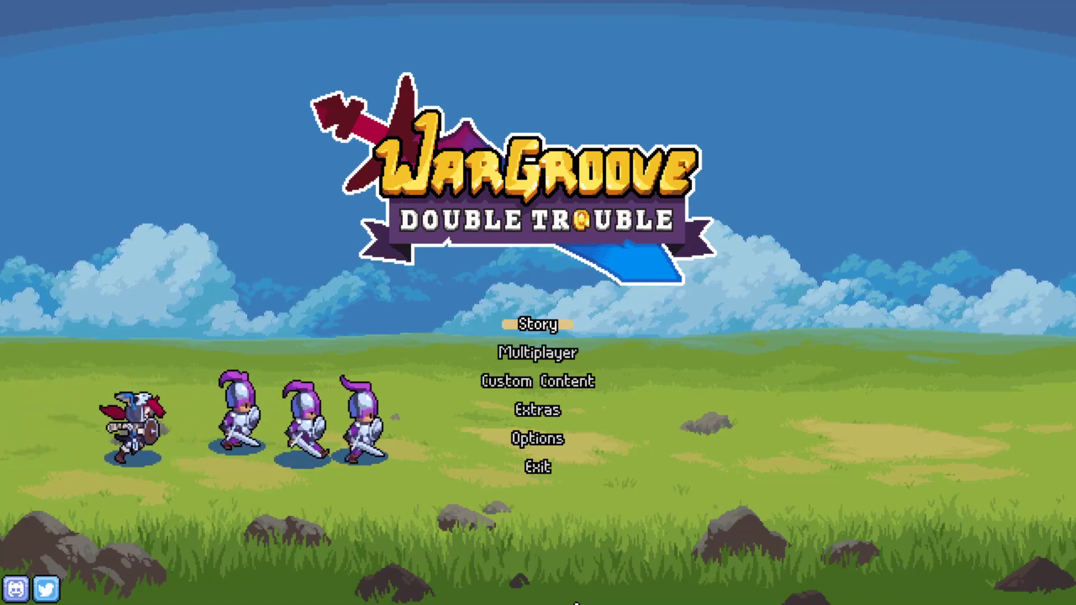
Step: Open the custom content creation area and create a new map in the map editor
{"action": "left_click", "coordinate": [483, 387]}
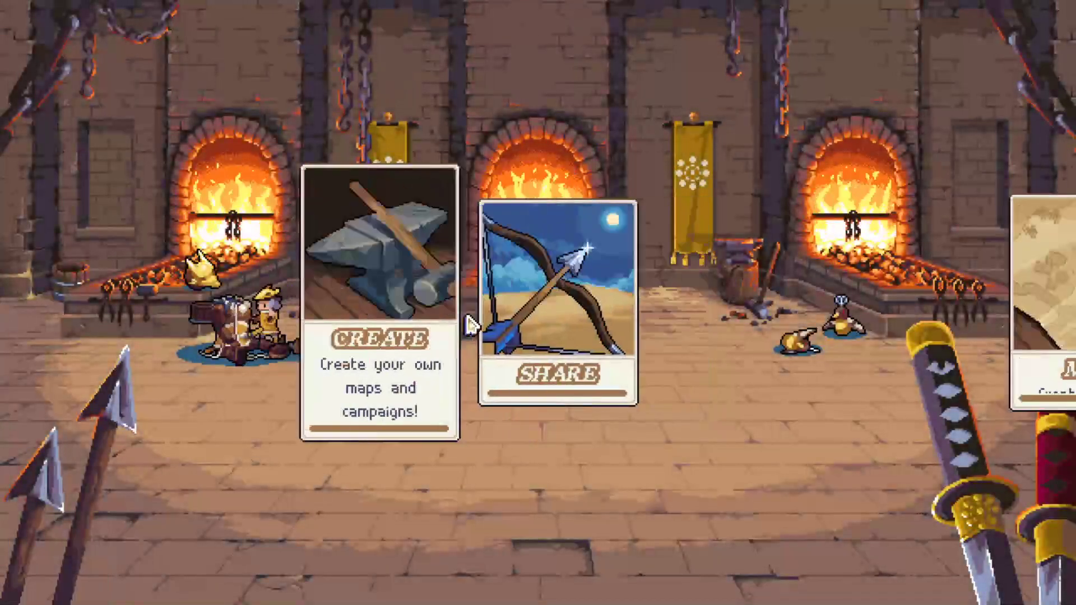
{"action": "left_click", "coordinate": [469, 325]}
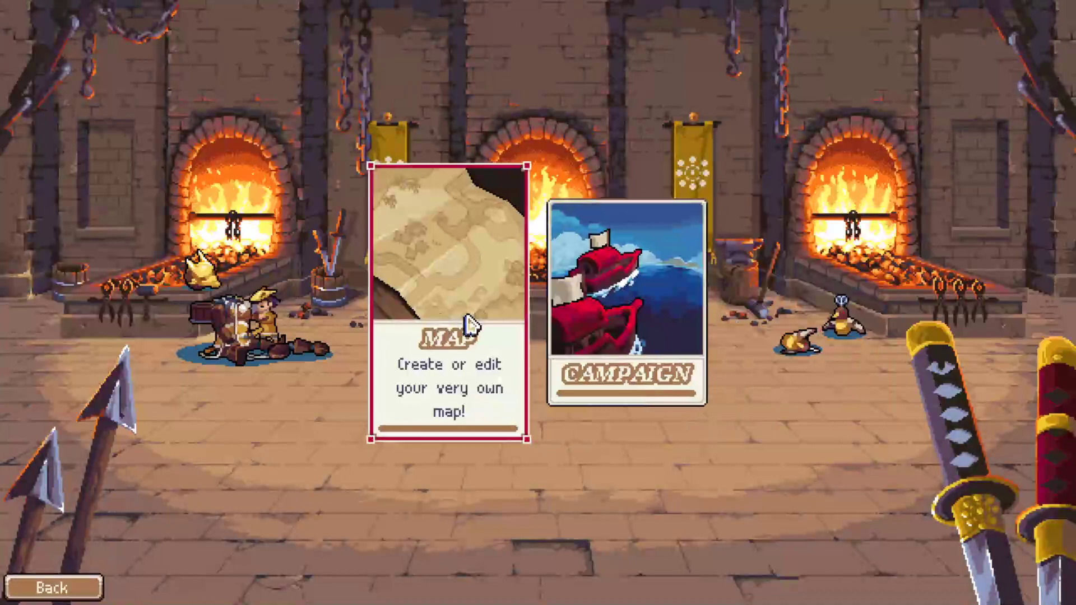
{"action": "left_click", "coordinate": [471, 329]}
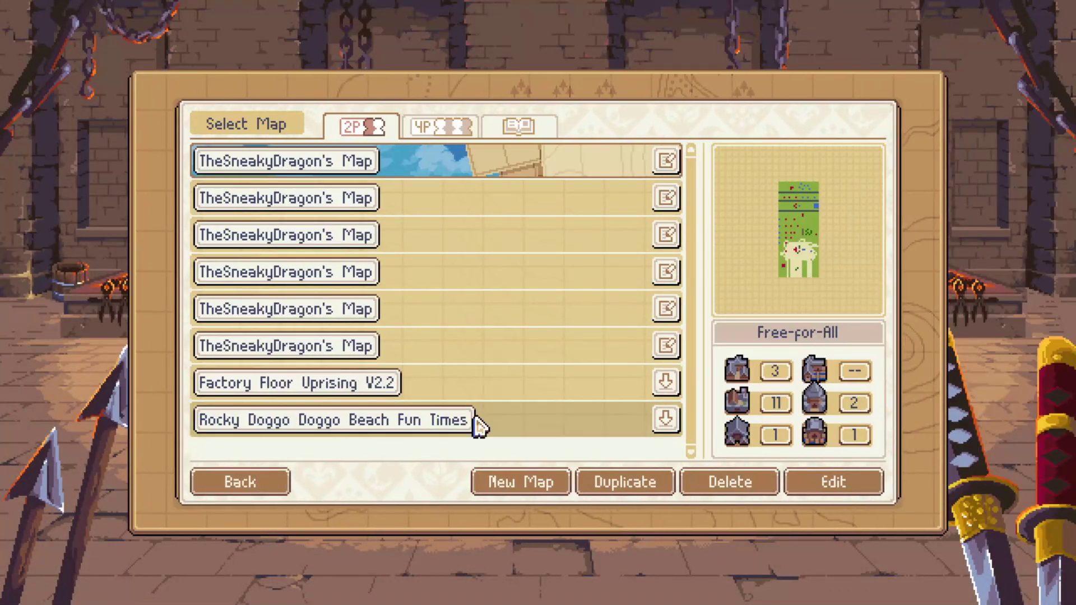
{"action": "left_click", "coordinate": [524, 488]}
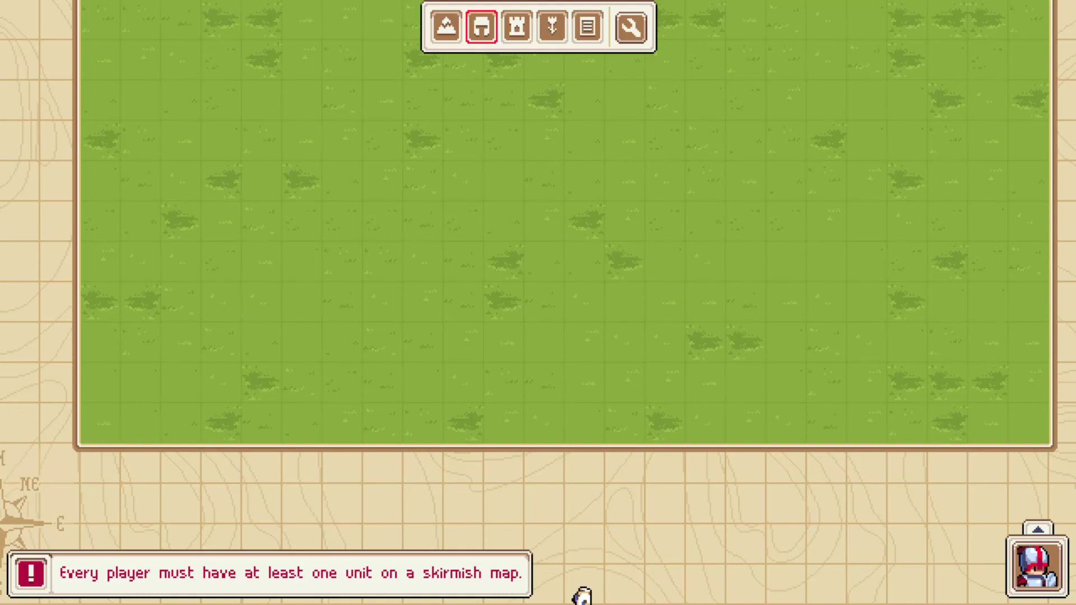
Step: Paint an irregular ring of sea tiles in the middle of the grass map, leaving gaps around a single water tile in its southwest corner
{"action": "middle_click_drag", "start_coordinate": [817, 36], "coordinate": [680, 144]}
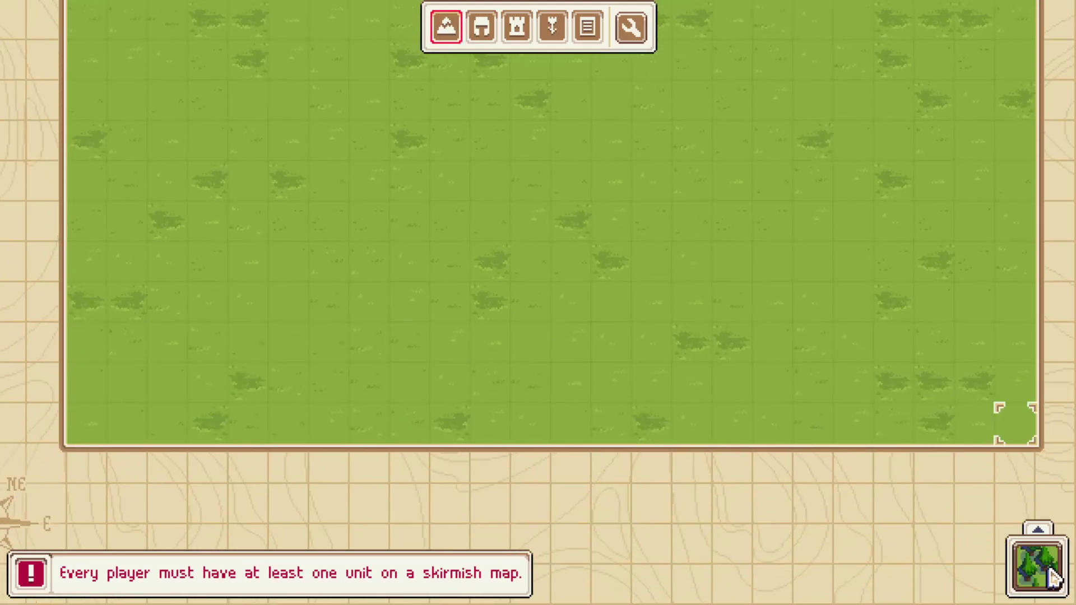
{"action": "left_click", "coordinate": [1037, 567]}
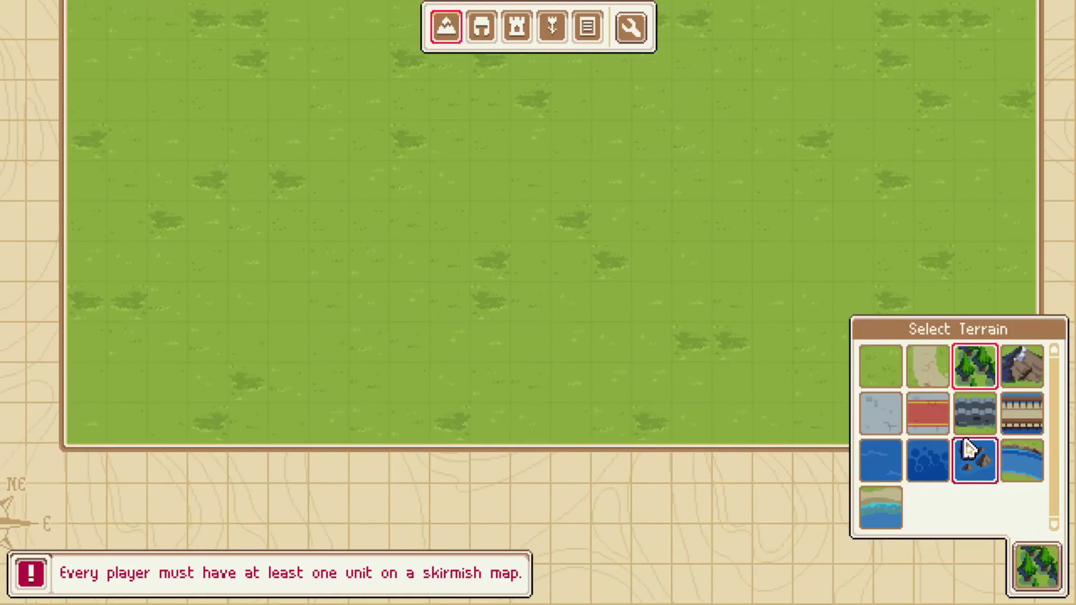
{"action": "left_click", "coordinate": [872, 455]}
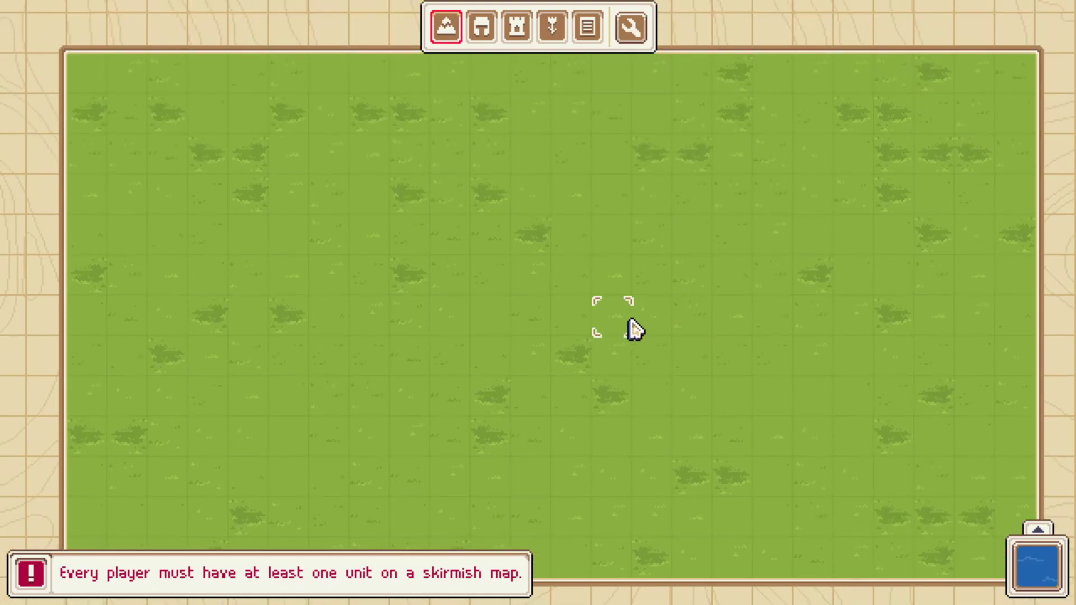
{"action": "mouse_move", "coordinate": [600, 377]}
{"action": "left_mouse_down"}
{"action": "mouse_move", "coordinate": [600, 211]}
{"action": "mouse_move", "coordinate": [639, 368]}
{"action": "left_mouse_up"}
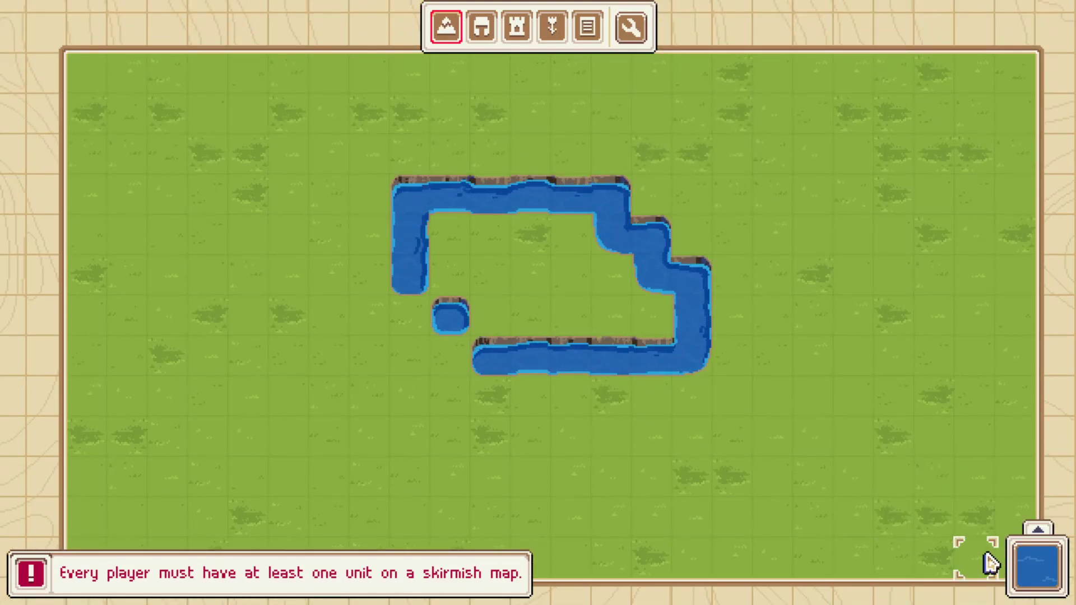
Step: Place four bridge tiles on the water ring, one each on its south, north, east and west sides
{"action": "left_click", "coordinate": [1037, 567]}
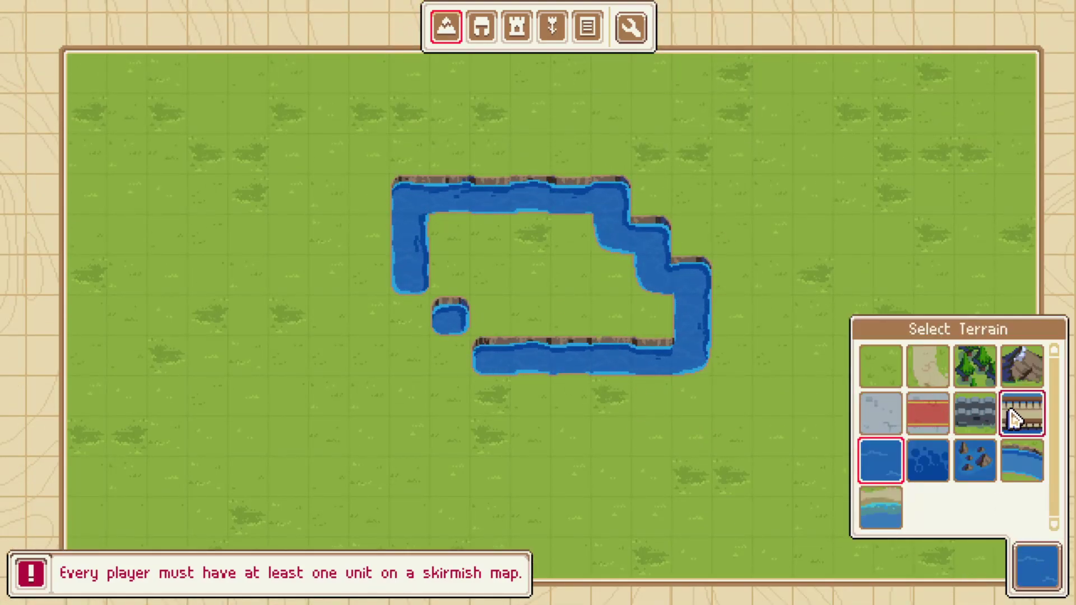
{"action": "left_click", "coordinate": [1009, 418]}
{"action": "left_click", "coordinate": [567, 357]}
{"action": "left_click", "coordinate": [522, 202]}
{"action": "left_click", "coordinate": [696, 281]}
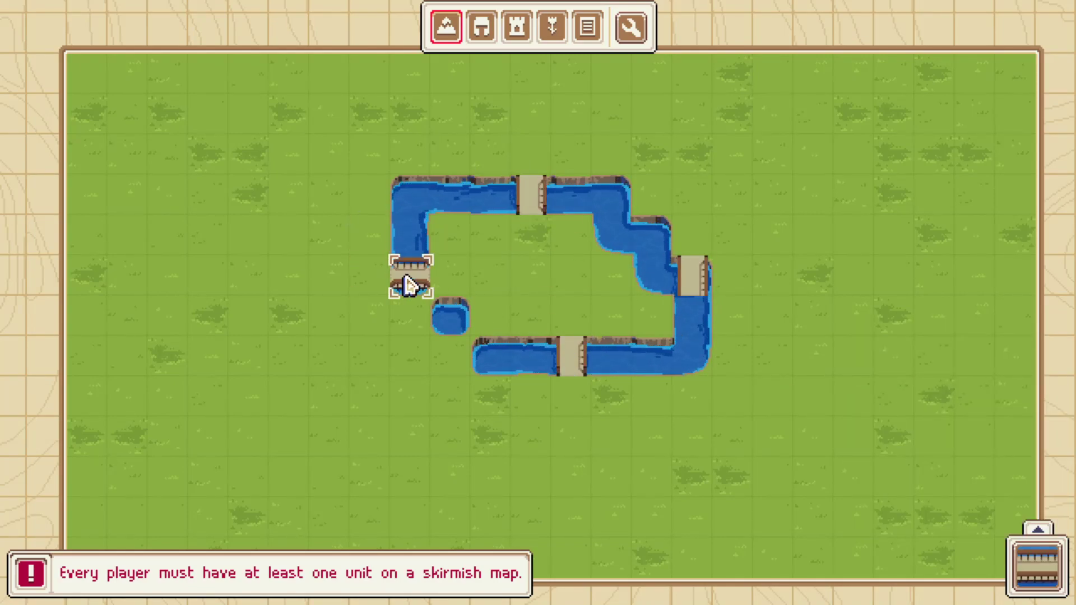
{"action": "left_click", "coordinate": [409, 286]}
Step: Paint winding road tiles around the outside of the water ring, linking to the north and south bridges
{"action": "left_click", "coordinate": [1035, 565]}
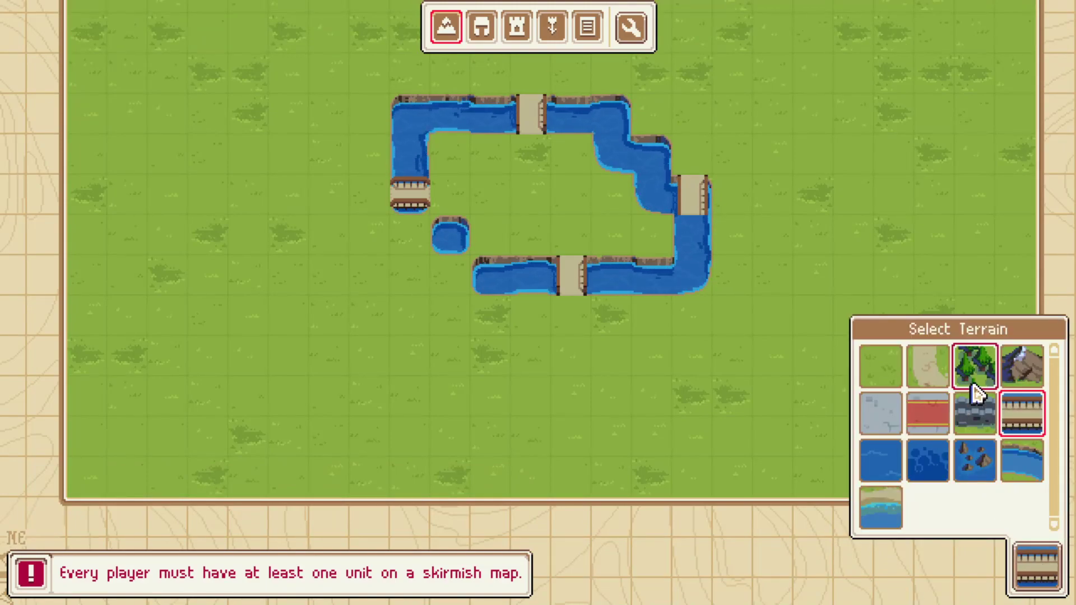
{"action": "left_click", "coordinate": [923, 377]}
{"action": "mouse_move", "coordinate": [738, 332]}
{"action": "left_mouse_down"}
{"action": "mouse_move", "coordinate": [360, 327]}
{"action": "mouse_move", "coordinate": [258, 119]}
{"action": "mouse_move", "coordinate": [383, 45]}
{"action": "mouse_move", "coordinate": [773, 112]}
{"action": "mouse_move", "coordinate": [807, 337]}
{"action": "mouse_move", "coordinate": [720, 310]}
{"action": "left_mouse_up"}
{"action": "left_click_drag", "start_coordinate": [473, 163], "coordinate": [557, 171]}
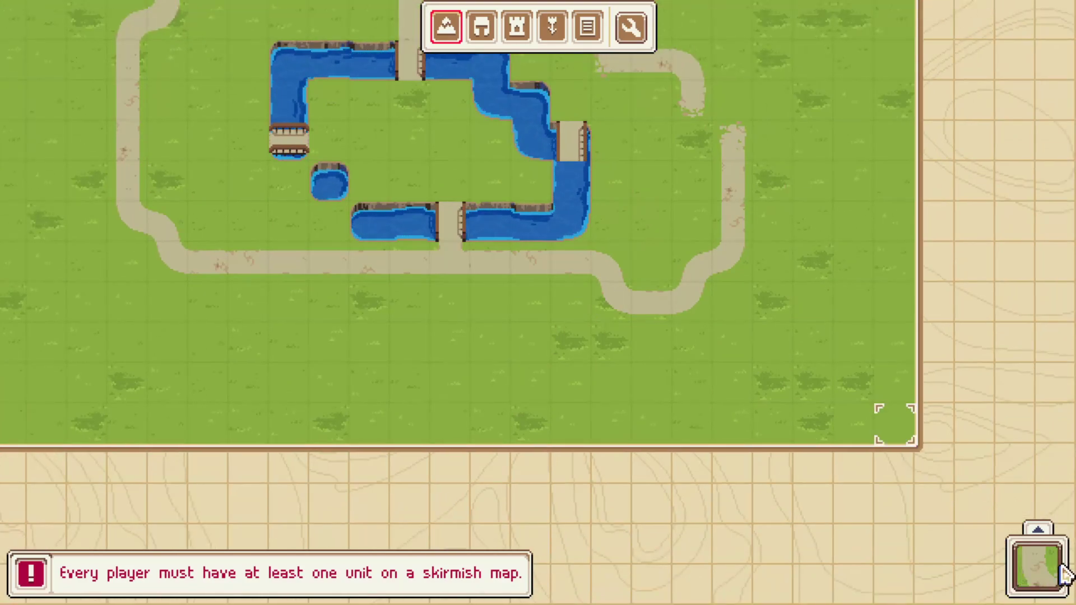
Step: Paint a short row of forest tiles south of the road, below the southwest part of the water ring
{"action": "left_click", "coordinate": [1065, 575]}
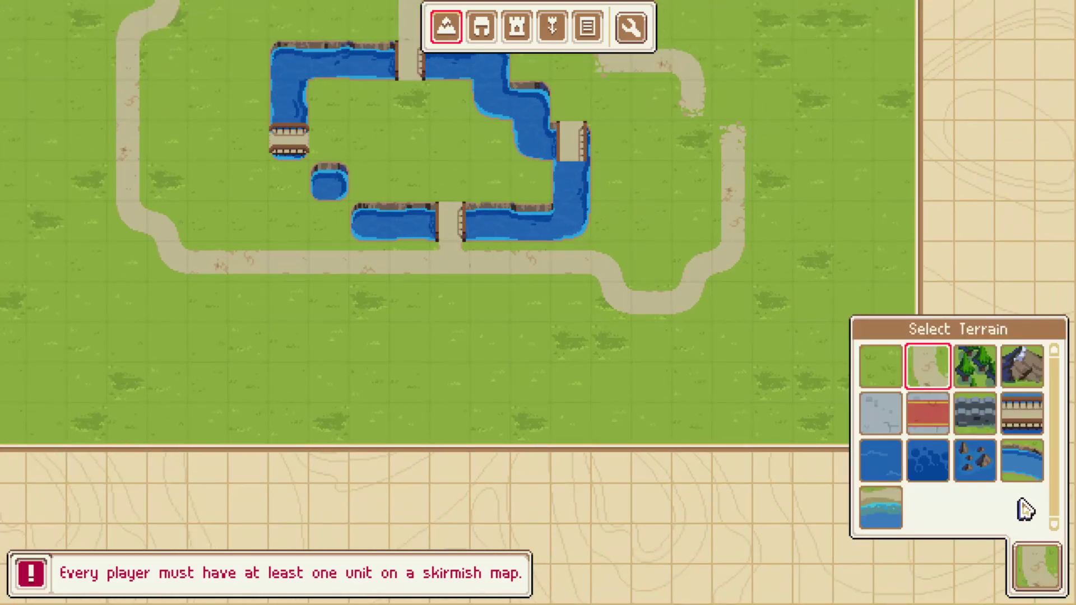
{"action": "left_click", "coordinate": [976, 367]}
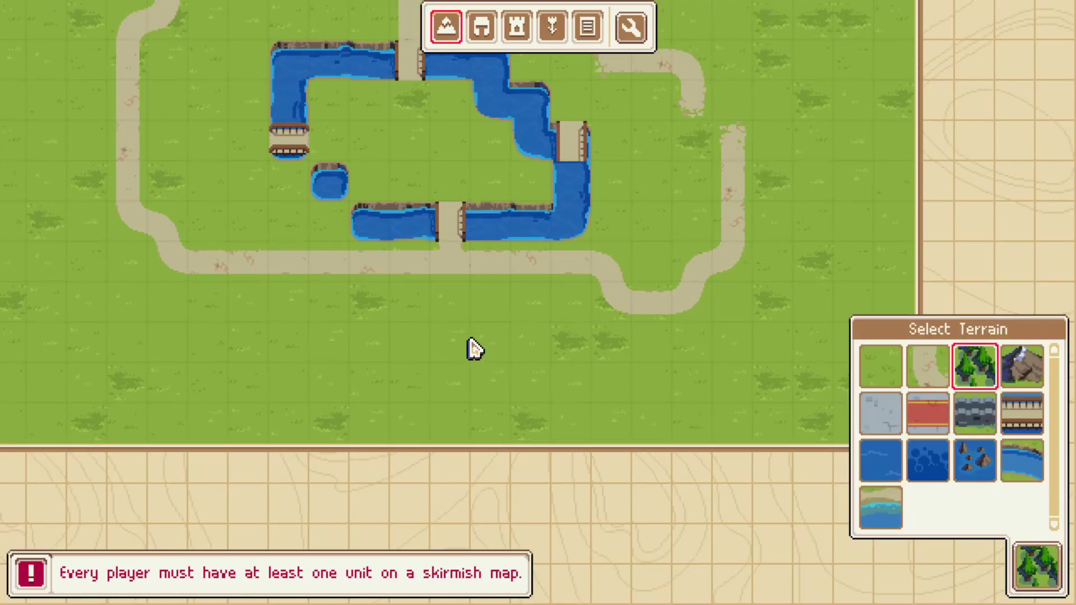
{"action": "left_click_drag", "start_coordinate": [317, 330], "coordinate": [403, 353]}
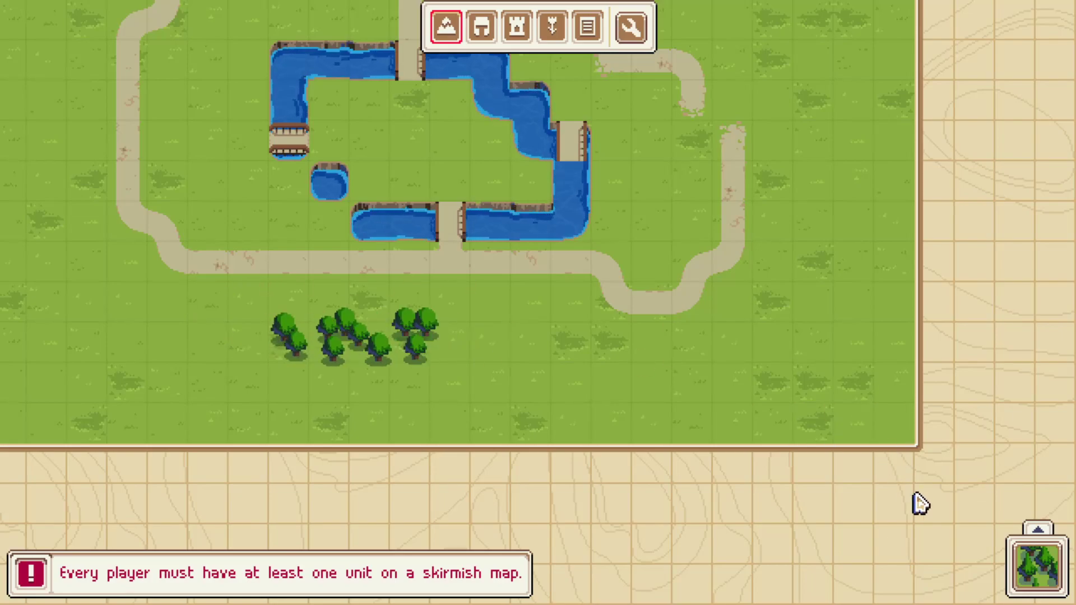
Step: Scatter red carpet patches on the grass around the outside of the road, on all sides of the map
{"action": "left_click", "coordinate": [1036, 567]}
{"action": "left_click", "coordinate": [928, 413]}
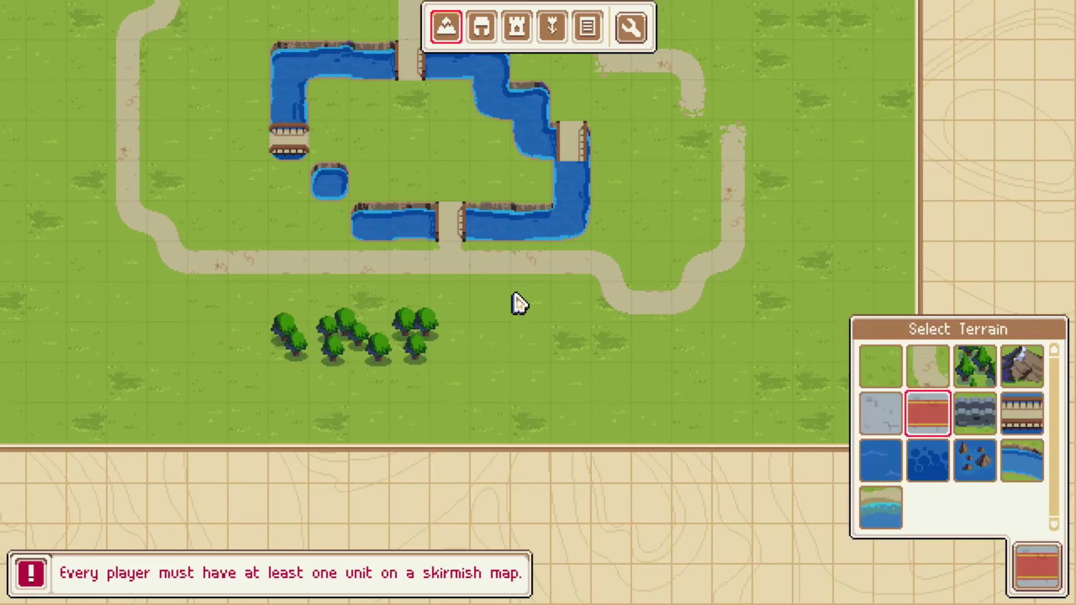
{"action": "left_click_drag", "start_coordinate": [518, 320], "coordinate": [608, 343]}
{"action": "mouse_move", "coordinate": [773, 305]}
{"action": "left_mouse_down"}
{"action": "mouse_move", "coordinate": [776, 224]}
{"action": "mouse_move", "coordinate": [739, 195]}
{"action": "left_mouse_up"}
{"action": "key", "text": "w"}
{"action": "left_click", "coordinate": [529, 160]}
{"action": "left_click_drag", "start_coordinate": [88, 162], "coordinate": [49, 232]}
{"action": "left_click_drag", "start_coordinate": [88, 356], "coordinate": [88, 395]}
{"action": "key", "text": "a"}
{"action": "key", "text": "s"}
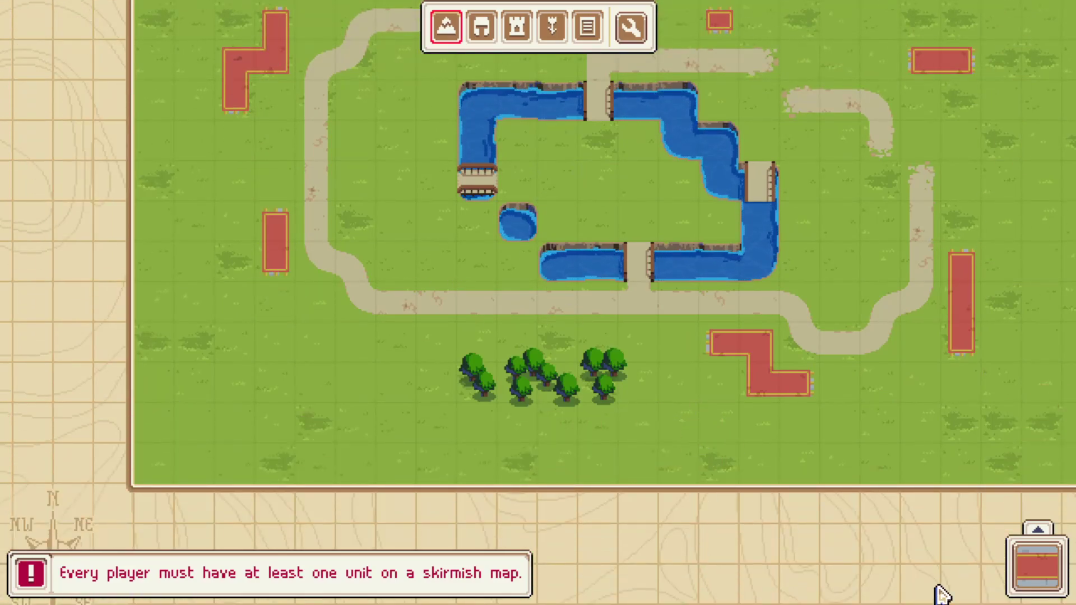
Step: Place a neutral village just south of the forest's east end and a neutral barracks diagonally southwest of it
{"action": "left_click", "coordinate": [1037, 566]}
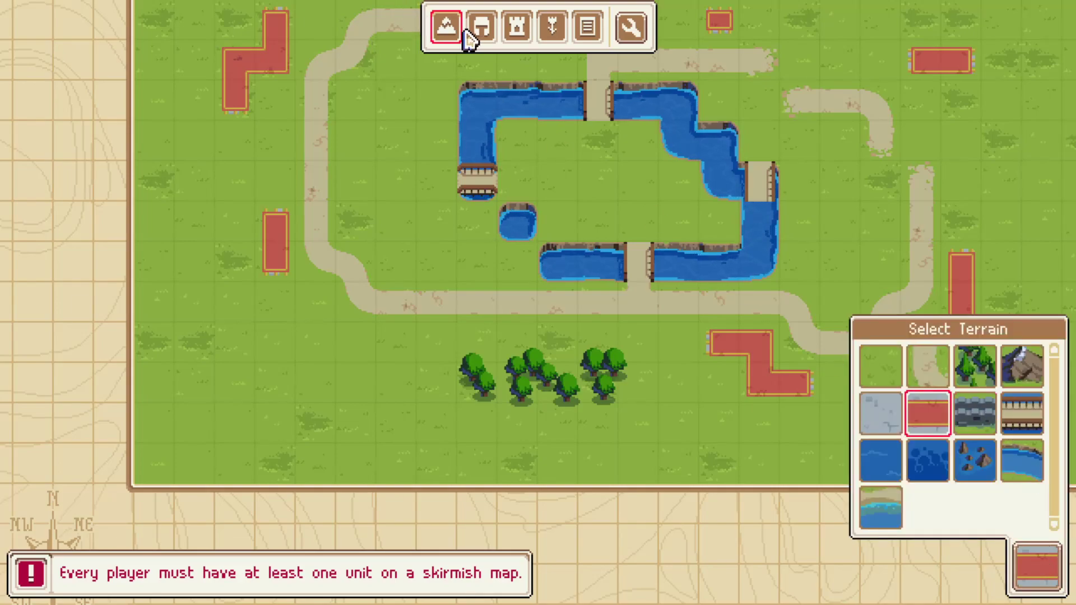
{"action": "left_click", "coordinate": [516, 31]}
{"action": "left_click", "coordinate": [917, 421]}
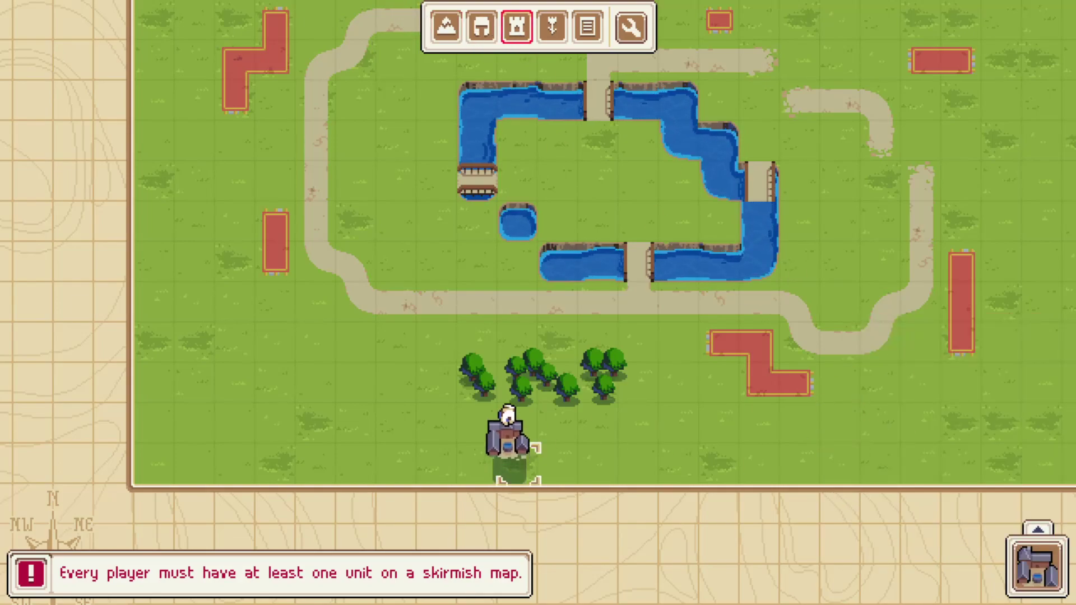
{"action": "left_click", "coordinate": [597, 417]}
{"action": "left_click", "coordinate": [1048, 557]}
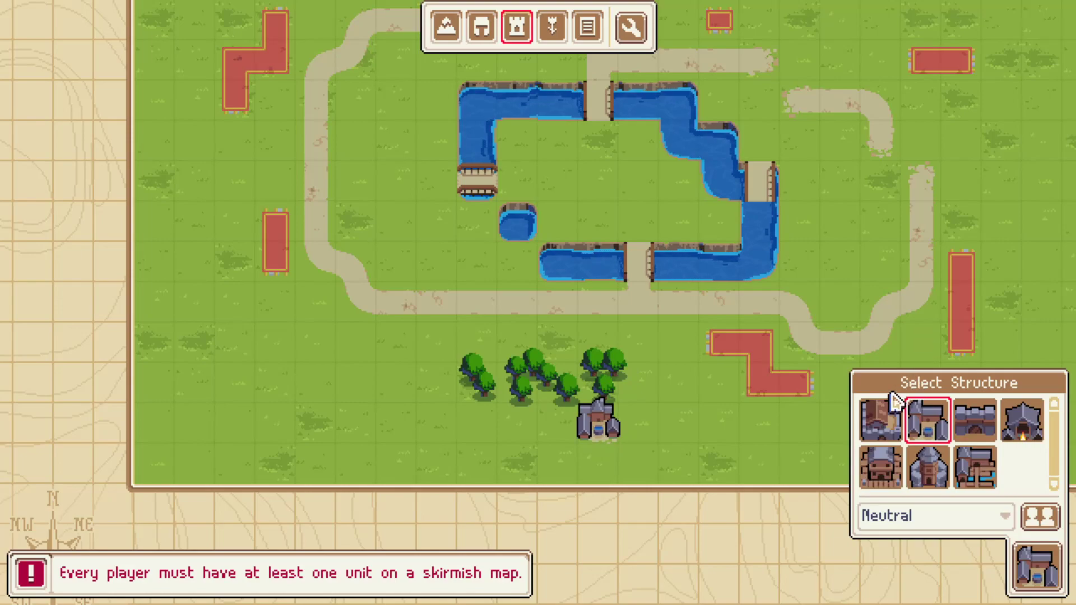
{"action": "left_click", "coordinate": [882, 415]}
{"action": "left_click", "coordinate": [563, 465]}
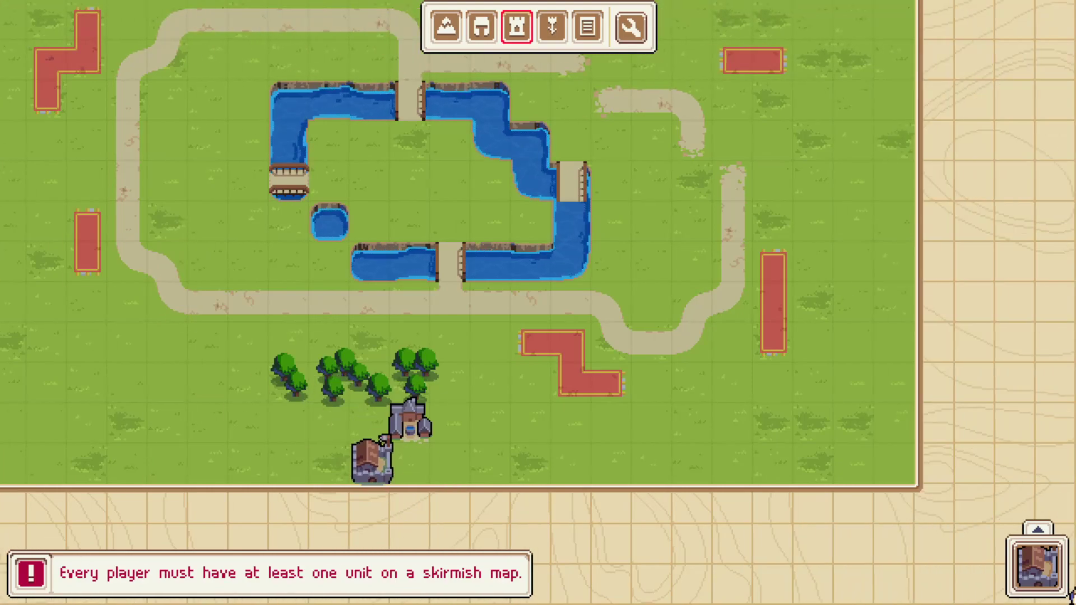
Step: Add more neutral villages: on the southern road beside the bridge, west of the single water tile, and near the map's north edge
{"action": "left_click", "coordinate": [1037, 566]}
{"action": "left_click", "coordinate": [929, 422]}
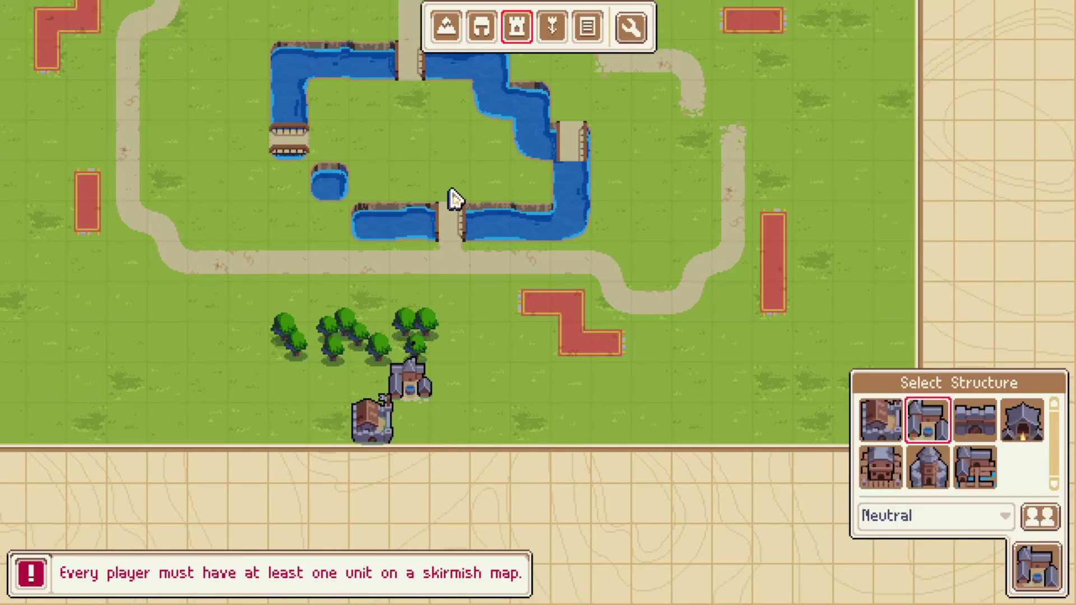
{"action": "left_click", "coordinate": [489, 264]}
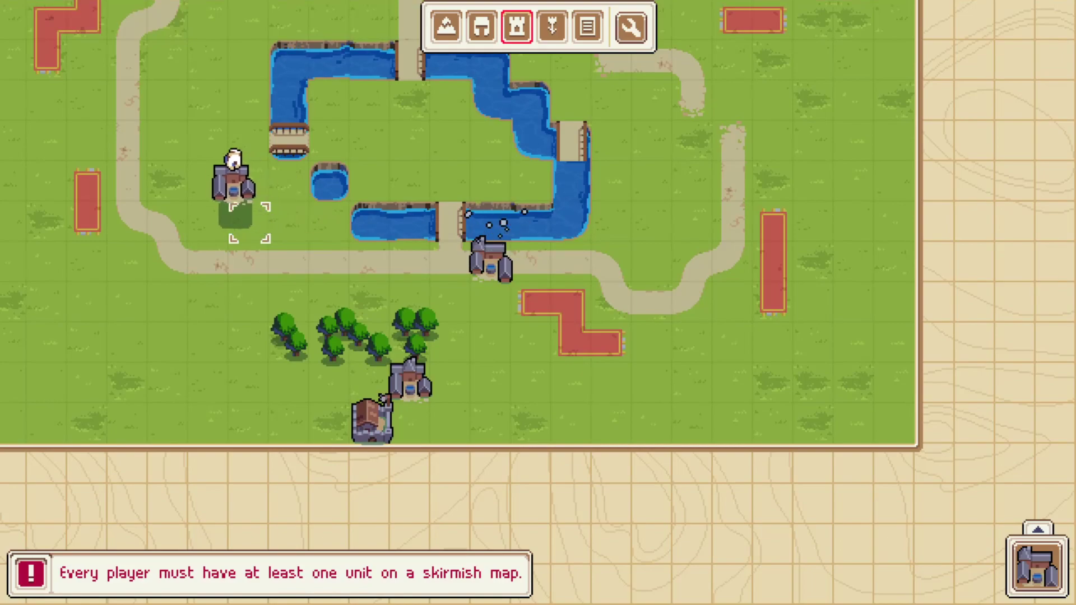
{"action": "left_click", "coordinate": [252, 227]}
{"action": "left_click", "coordinate": [481, 27]}
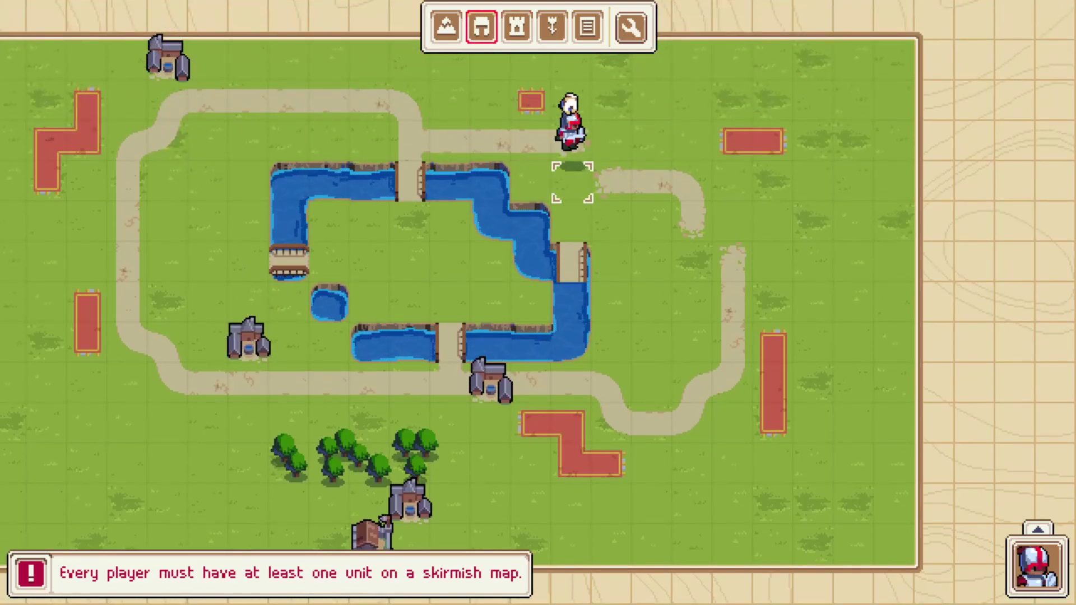
{"action": "left_click", "coordinate": [693, 140]}
{"action": "left_click", "coordinate": [693, 134]}
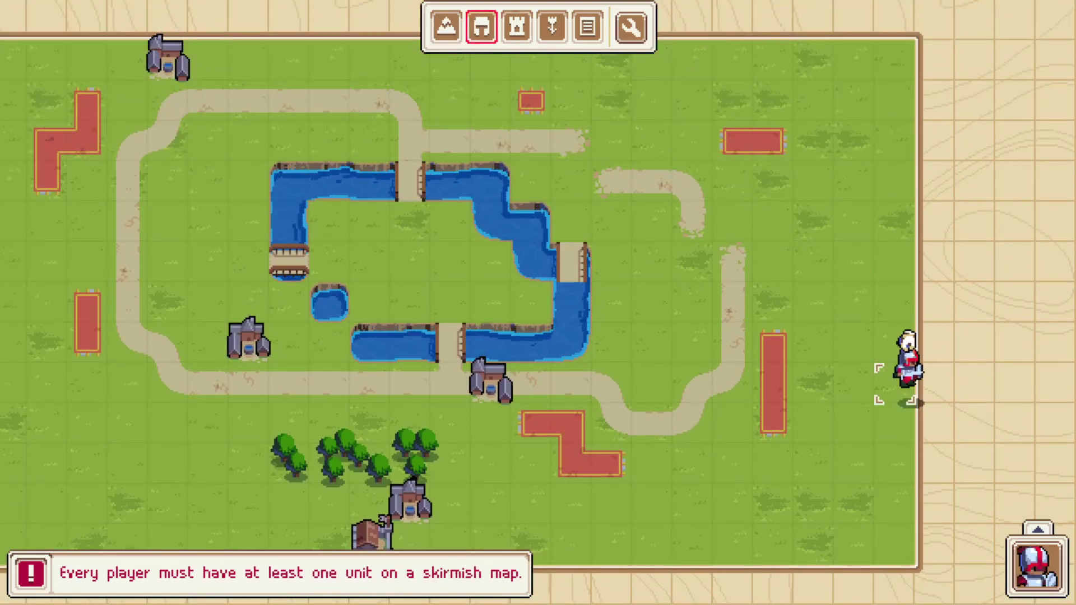
{"action": "left_click", "coordinate": [1034, 558]}
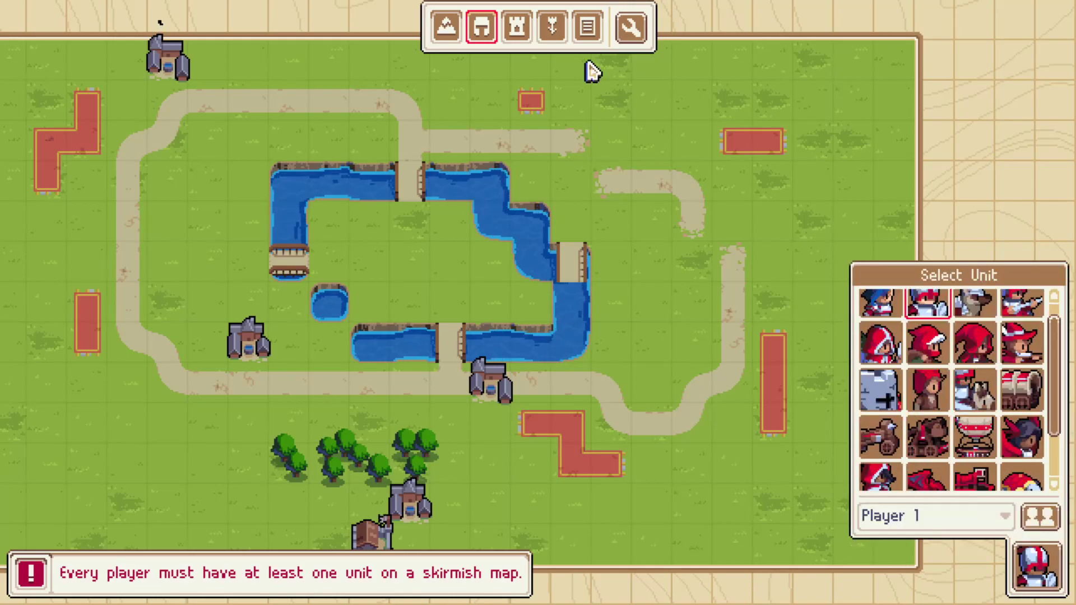
Step: Place two neutral tent-shaped hideouts side by side, one tile apart, inside the water ring
{"action": "left_click", "coordinate": [515, 30]}
{"action": "left_click", "coordinate": [891, 426]}
{"action": "left_click", "coordinate": [418, 244]}
{"action": "left_click", "coordinate": [1038, 564]}
{"action": "left_click", "coordinate": [882, 417]}
{"action": "left_click", "coordinate": [452, 263]}
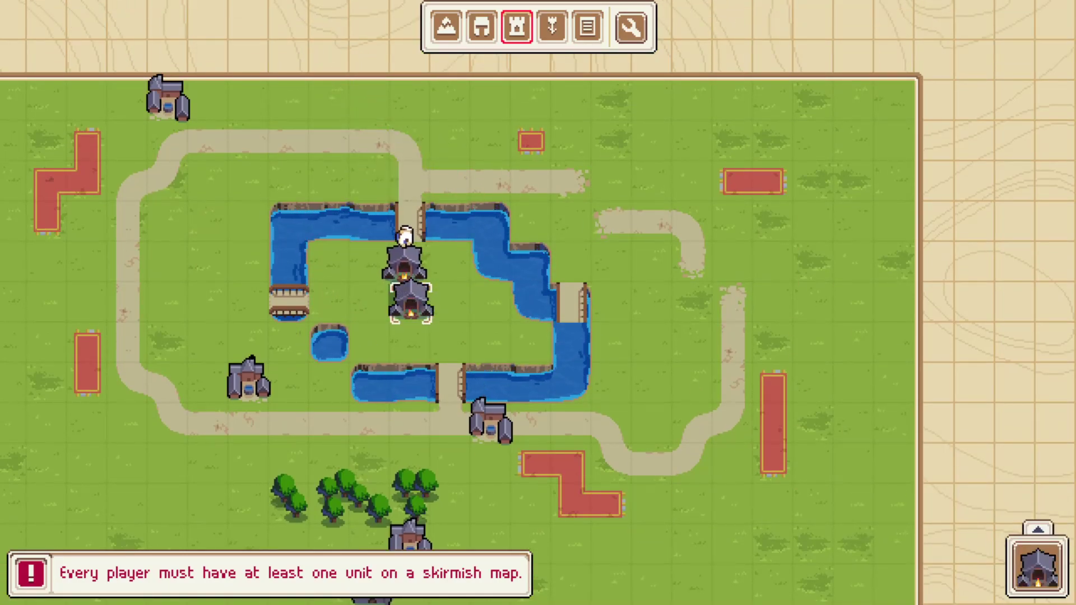
{"action": "left_click", "coordinate": [373, 295]}
{"action": "left_click", "coordinate": [451, 298]}
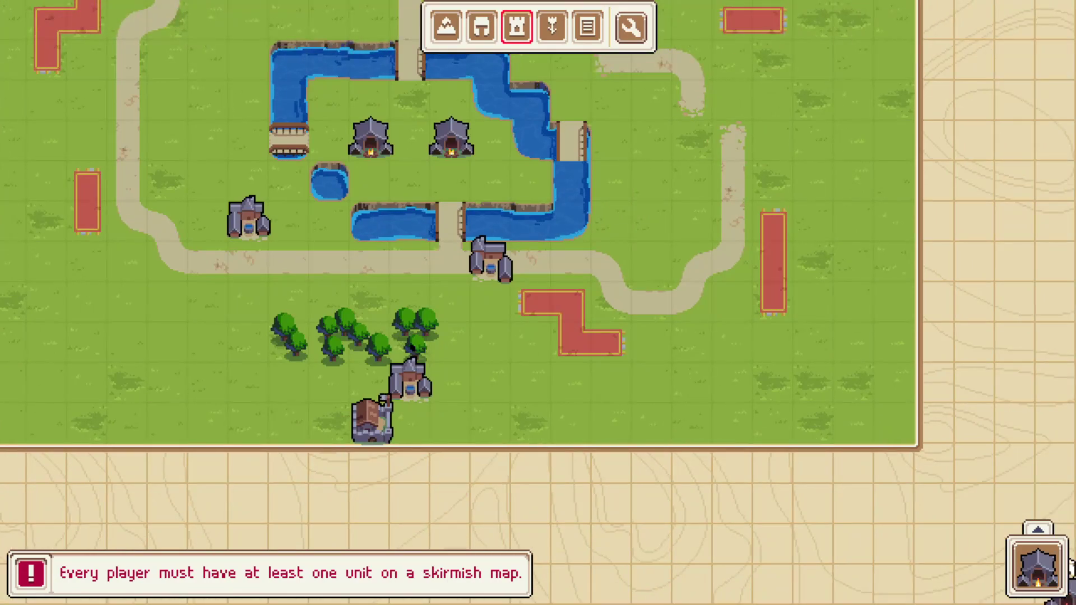
Step: Place neutral villages on the map's south edge near the southwest and on the east edge near the southeast corner
{"action": "left_click", "coordinate": [1037, 568]}
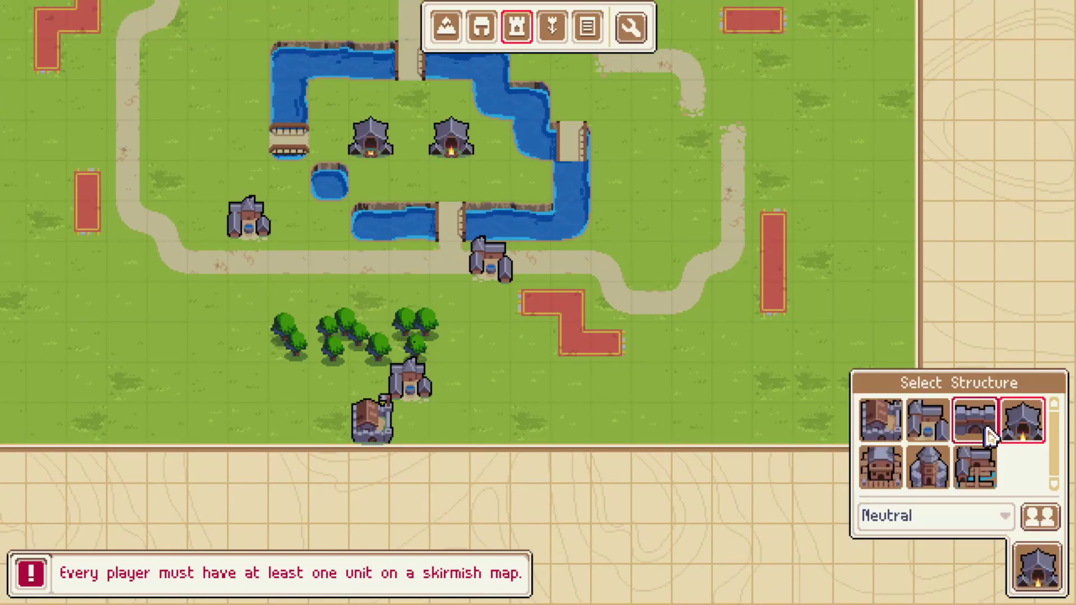
{"action": "left_click", "coordinate": [941, 425]}
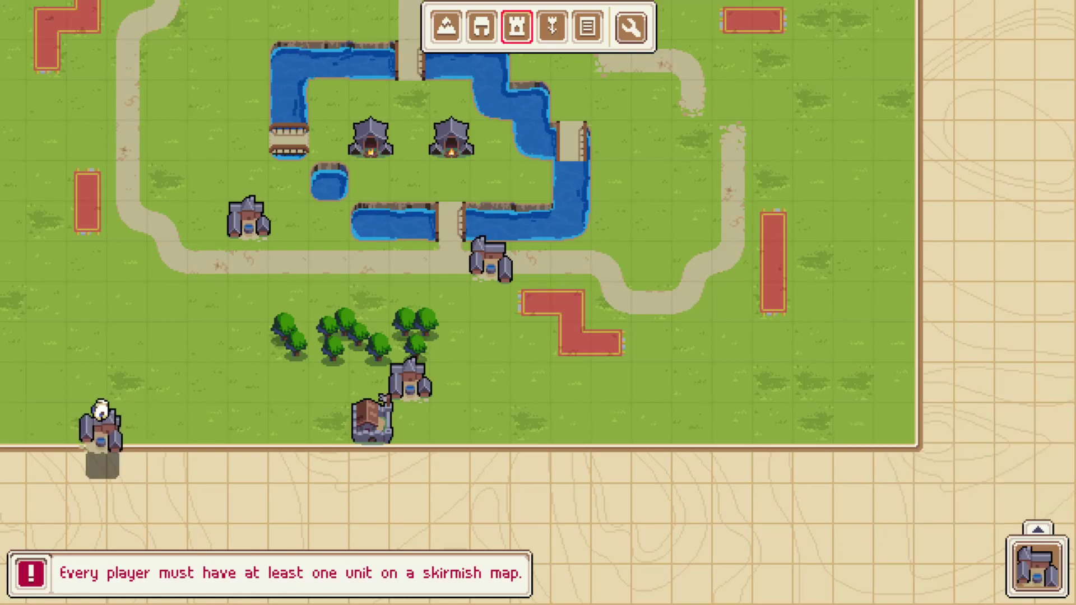
{"action": "left_click", "coordinate": [49, 414]}
{"action": "left_click", "coordinate": [895, 384]}
Step: Place two neutral gates near the southeast corner, one on the south edge and one directly north of the village there
{"action": "left_click", "coordinate": [1040, 566]}
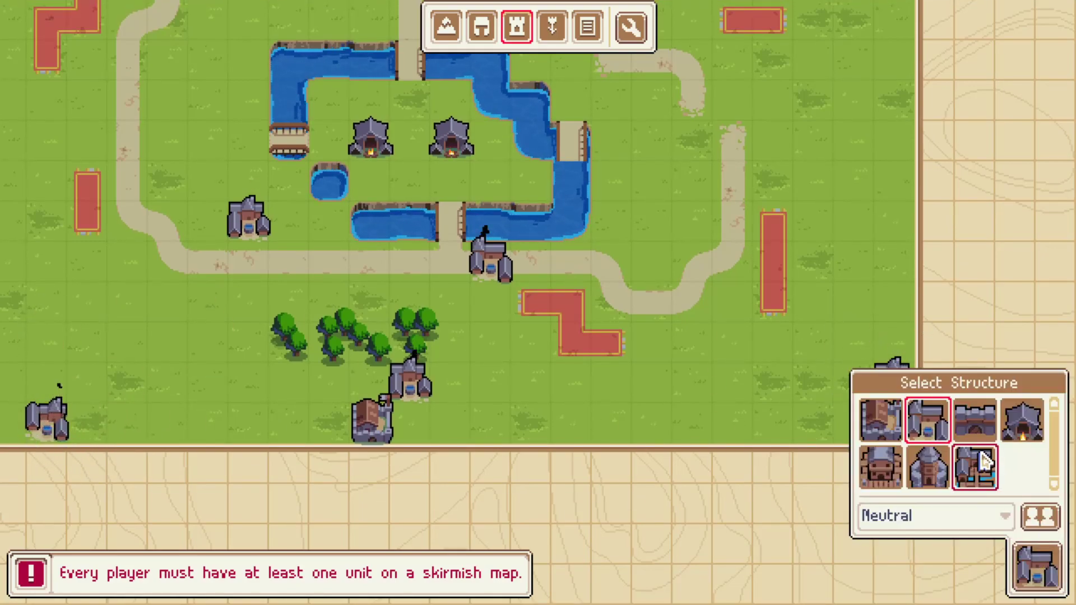
{"action": "left_click", "coordinate": [973, 427]}
{"action": "left_click", "coordinate": [814, 423]}
{"action": "left_click", "coordinate": [894, 342]}
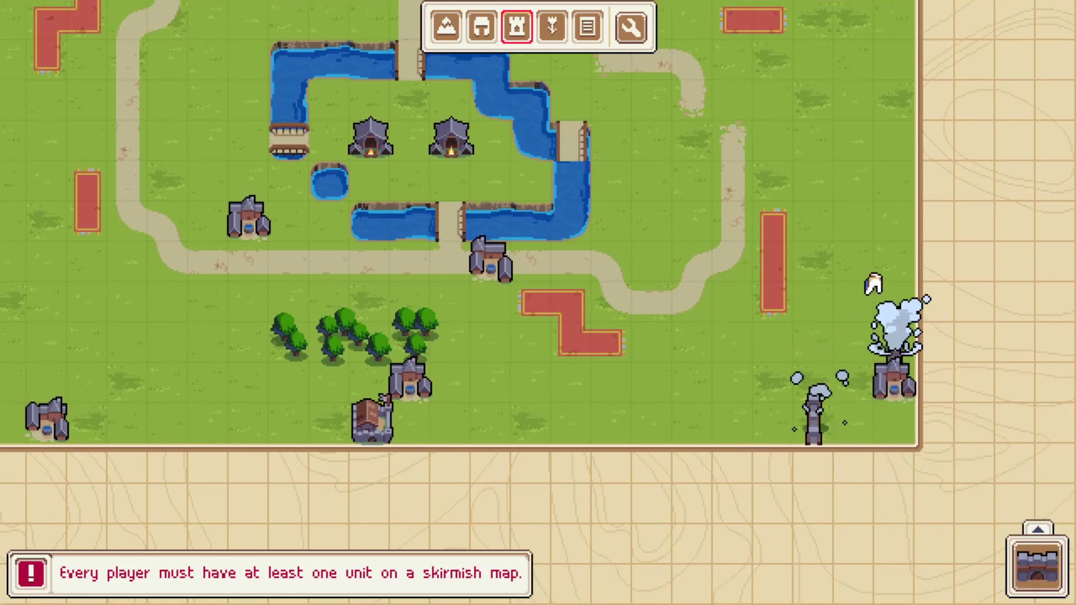
{"action": "left_click", "coordinate": [1036, 566]}
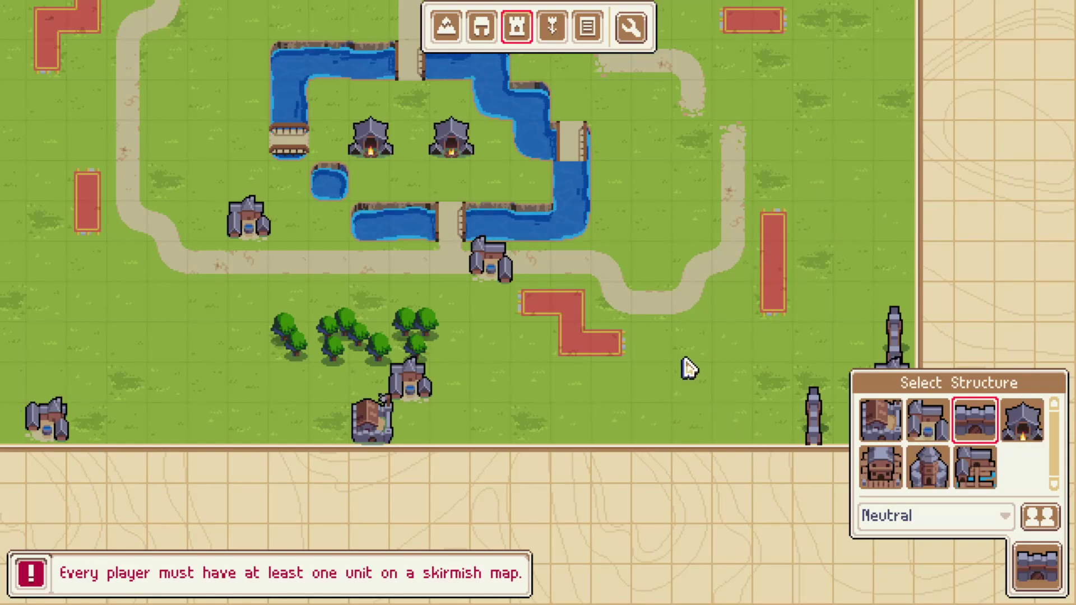
{"action": "left_click", "coordinate": [635, 313]}
{"action": "key", "text": "w"}
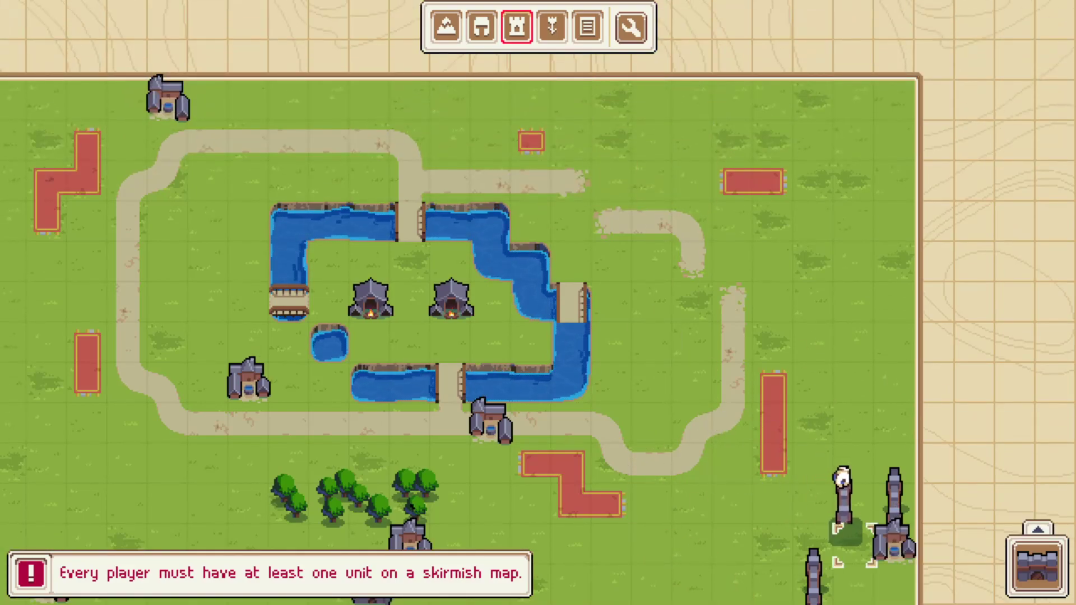
{"action": "key", "text": "s"}
{"action": "left_click", "coordinate": [1037, 566]}
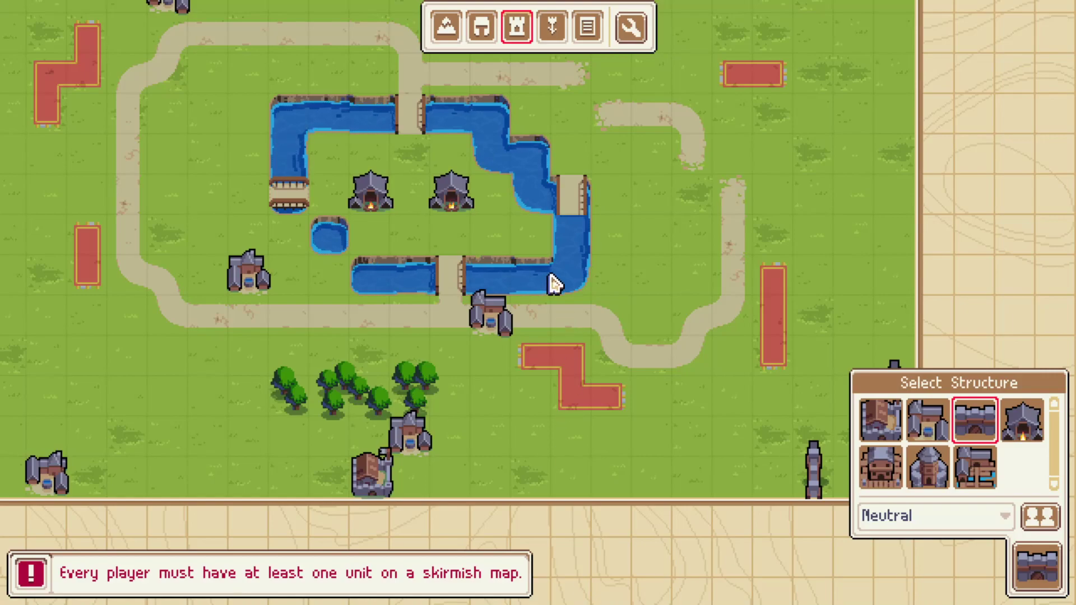
Step: Open the map's properties and bring up its resize settings
{"action": "left_click", "coordinate": [691, 381]}
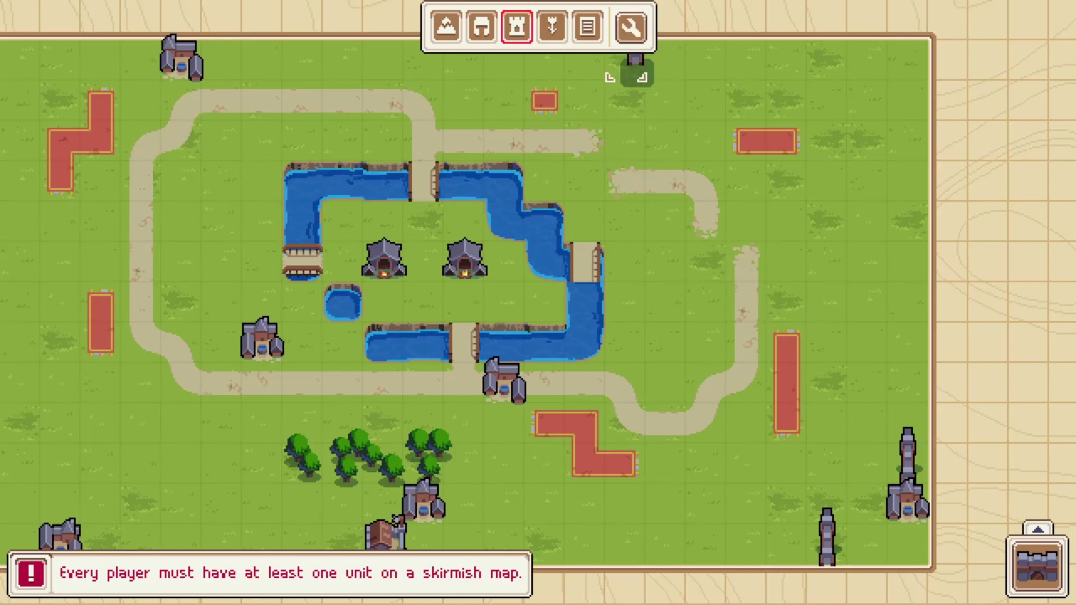
{"action": "left_click", "coordinate": [631, 28]}
{"action": "left_click", "coordinate": [607, 168]}
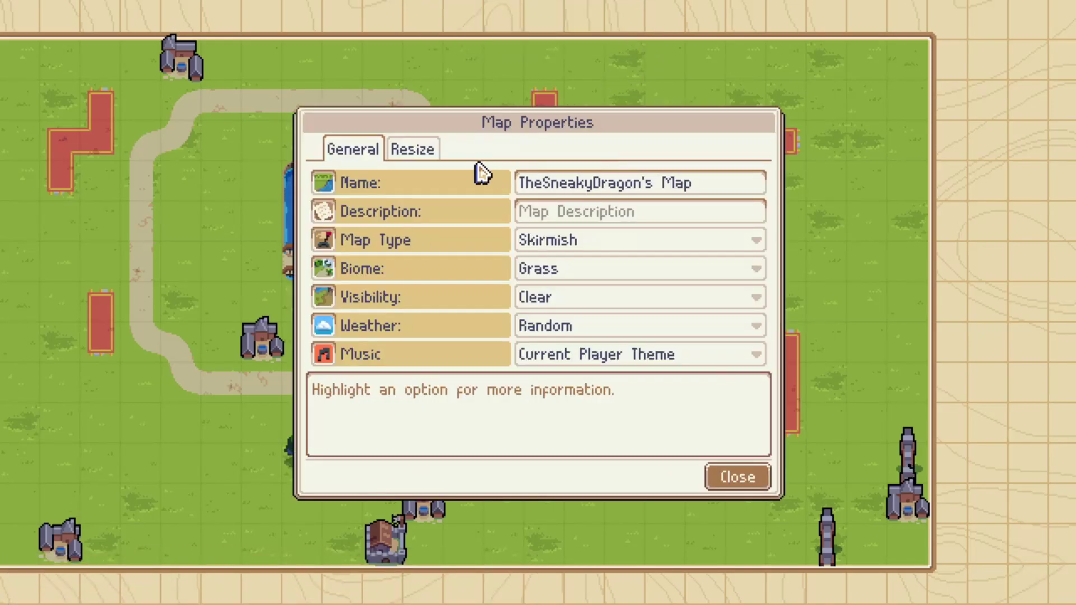
{"action": "left_click", "coordinate": [431, 149]}
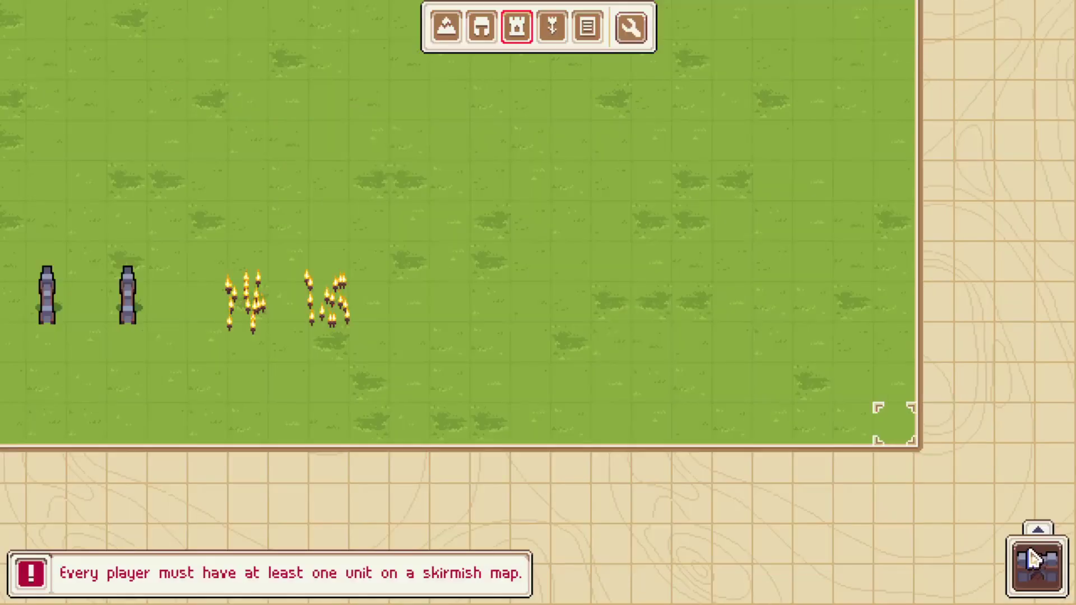
Step: Place a Player 1 stronghold just southeast of the two torch clusters near the map's south edge, removing the first misplaced one
{"action": "left_click", "coordinate": [1037, 566]}
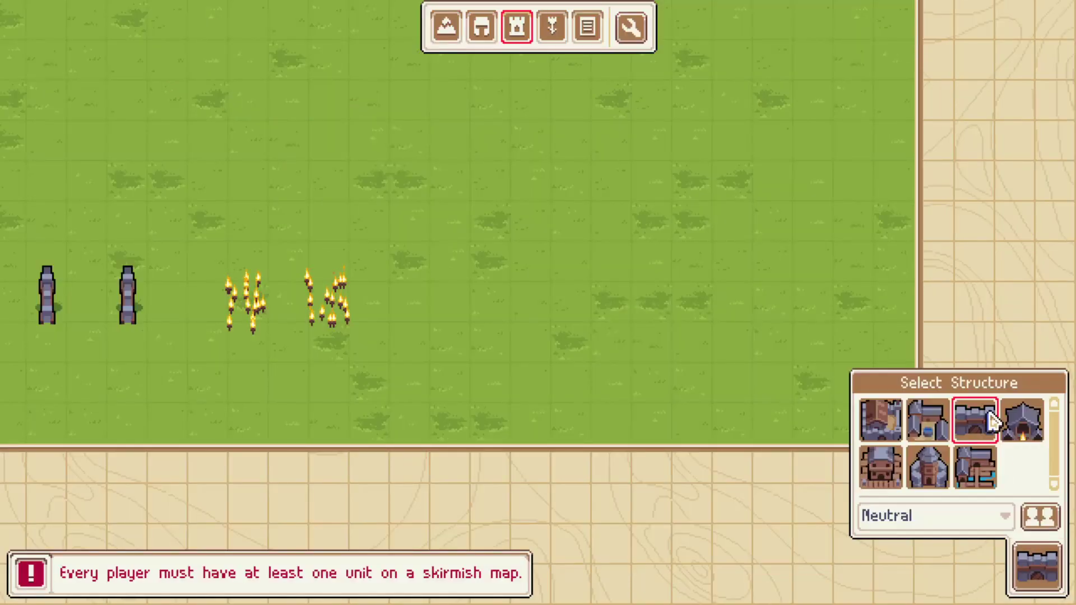
{"action": "left_click", "coordinate": [913, 517]}
{"action": "left_click", "coordinate": [922, 573]}
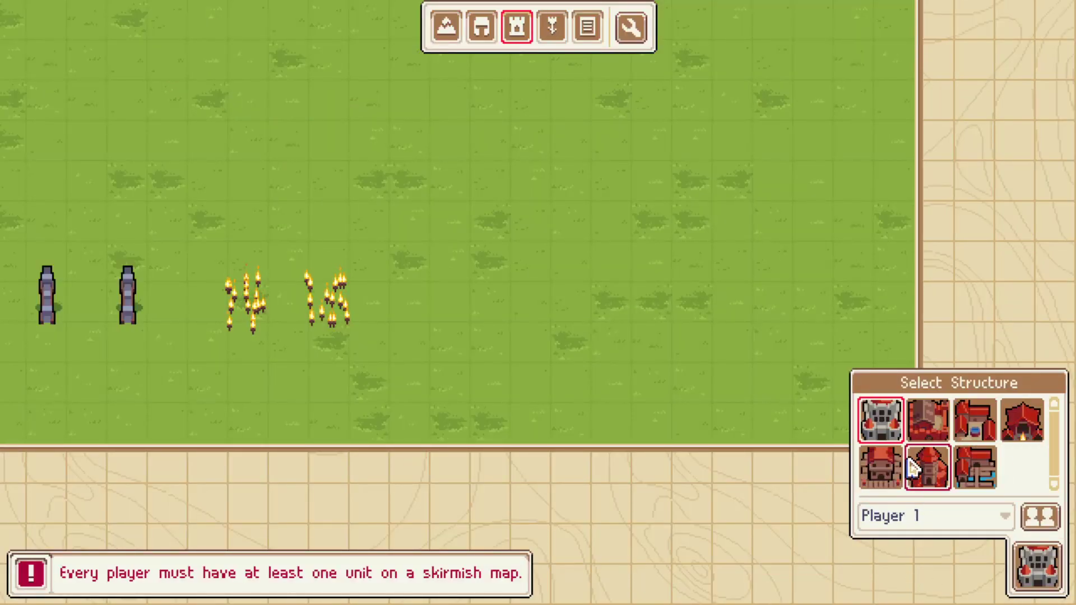
{"action": "left_click", "coordinate": [882, 423]}
{"action": "left_click", "coordinate": [287, 350]}
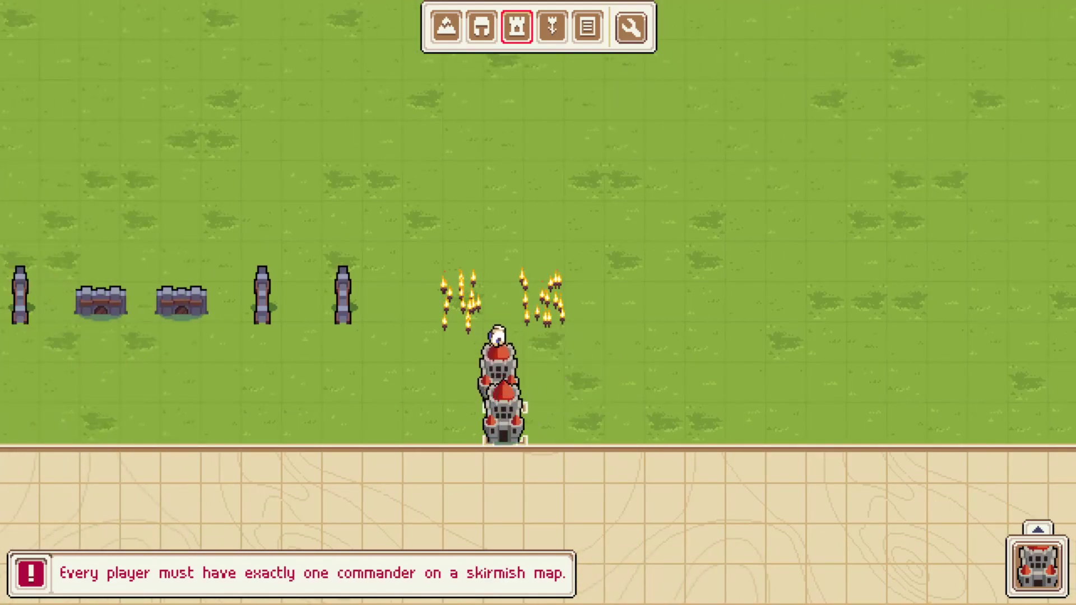
{"action": "right_click", "coordinate": [499, 336]}
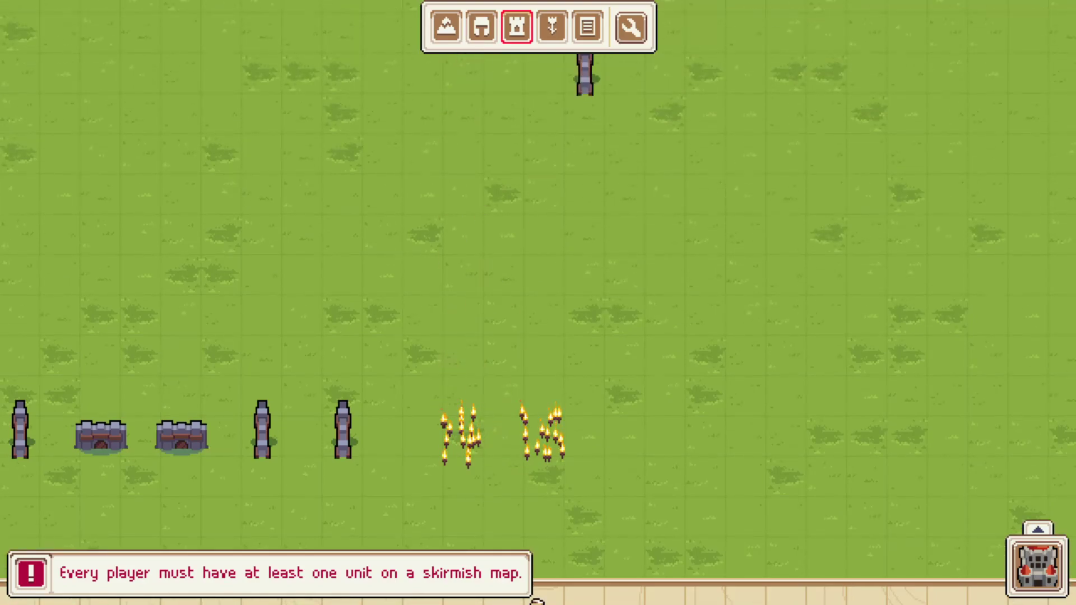
{"action": "left_click", "coordinate": [583, 401]}
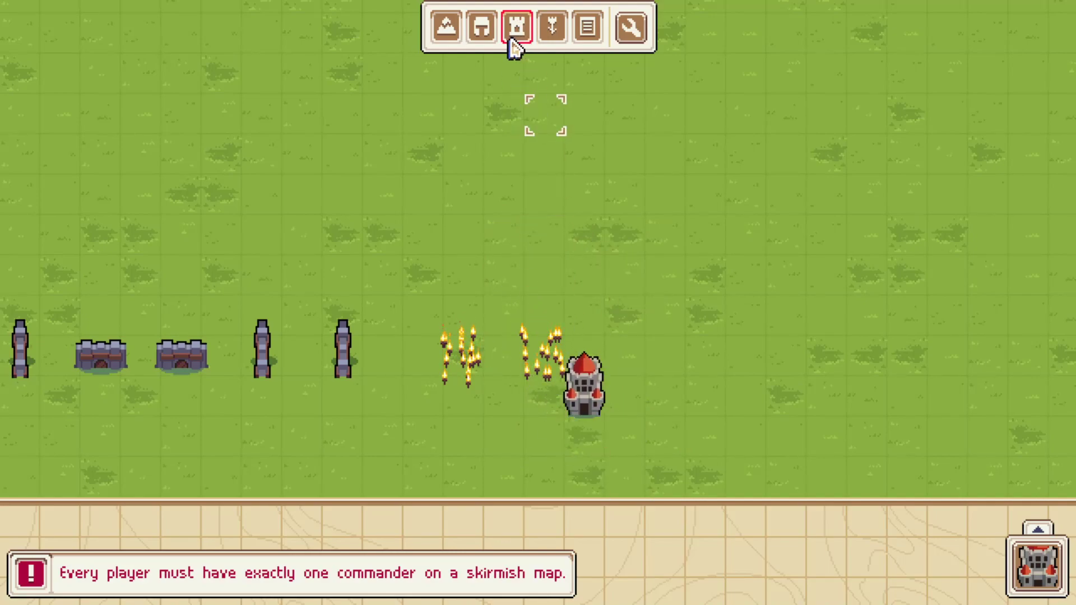
Step: Place two Player 1 barracks, one directly west of the torch clusters and one a few tiles north of the stronghold
{"action": "left_click", "coordinate": [1037, 566]}
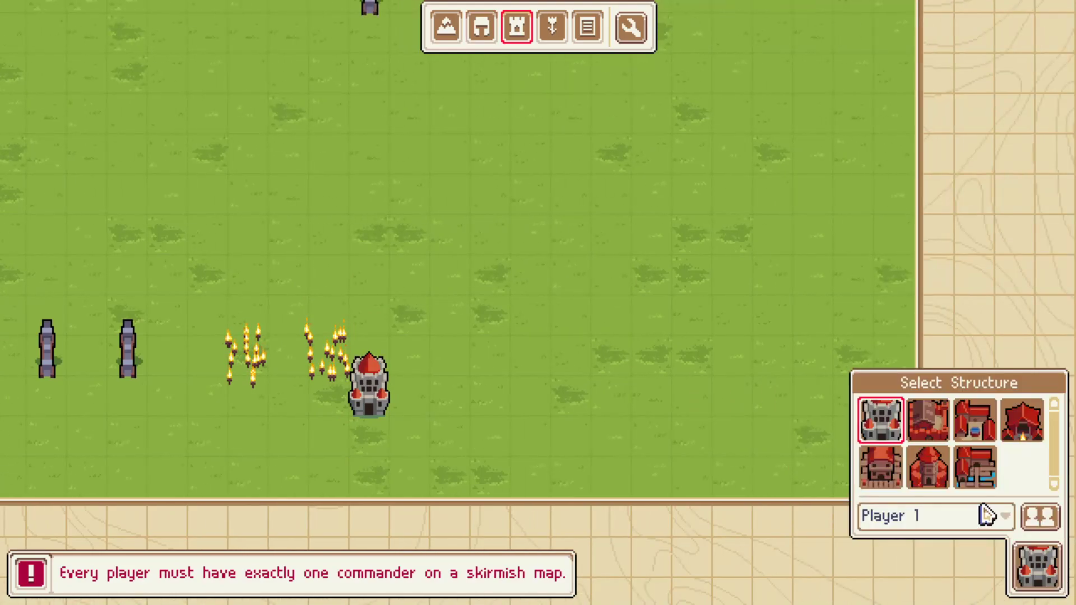
{"action": "left_click", "coordinate": [928, 421]}
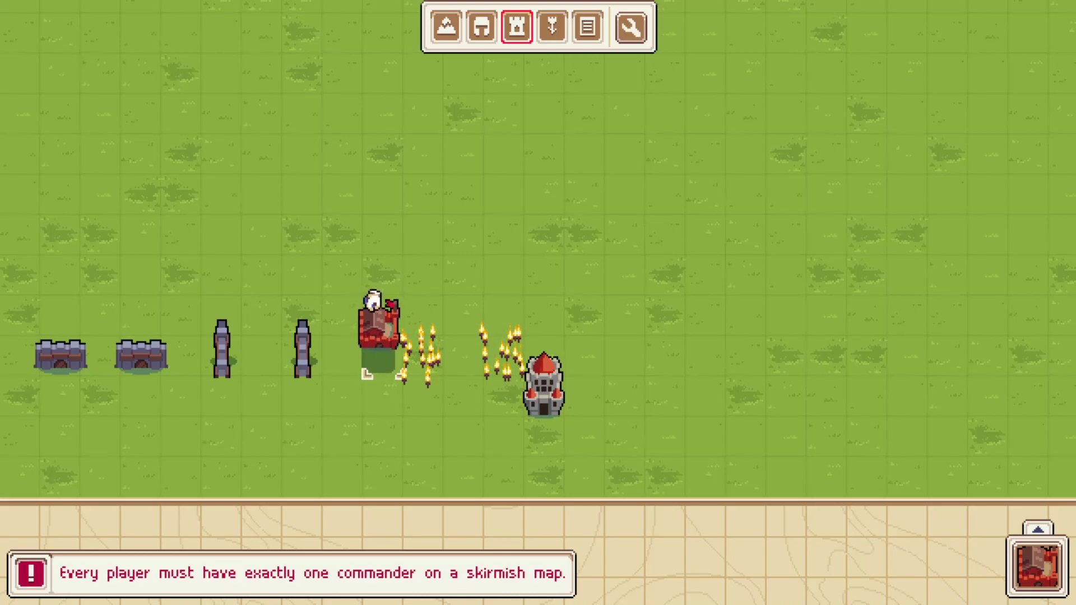
{"action": "left_click", "coordinate": [506, 317]}
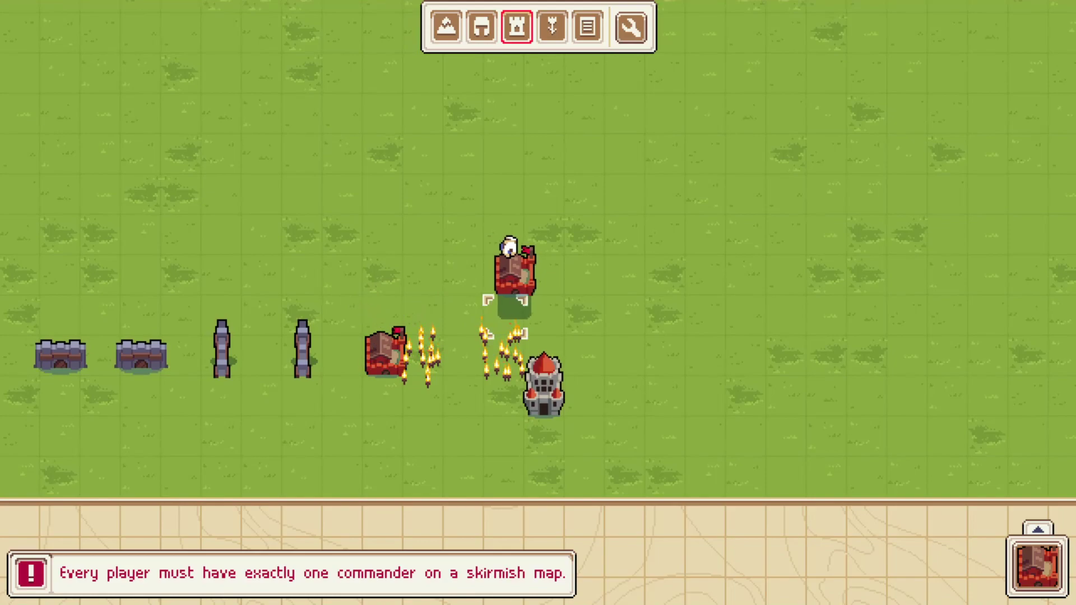
{"action": "left_click", "coordinate": [585, 317]}
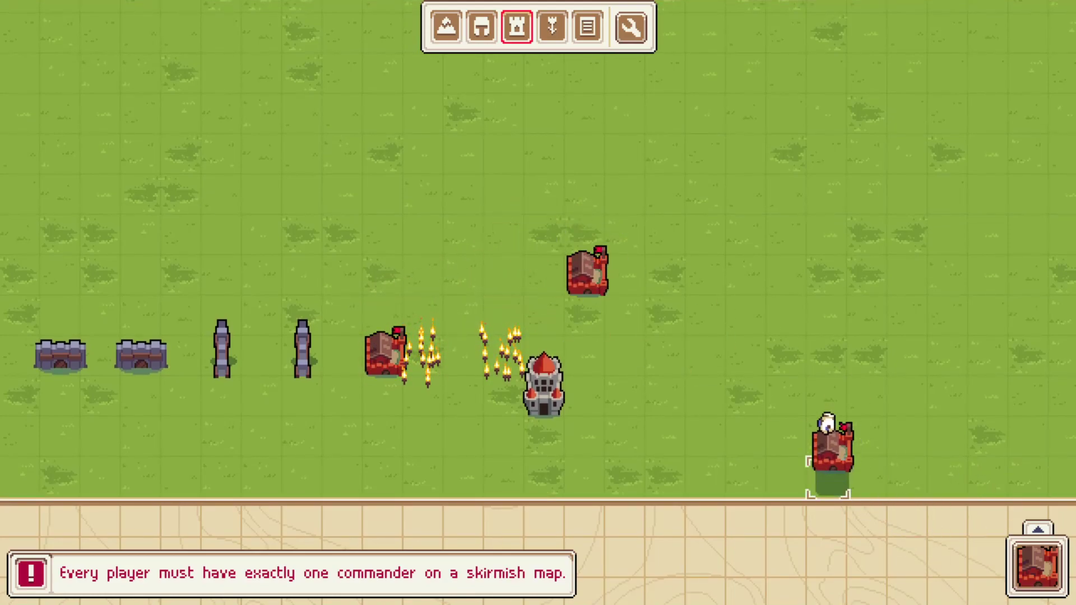
{"action": "middle_click_drag", "start_coordinate": [377, 307], "coordinate": [590, 308]}
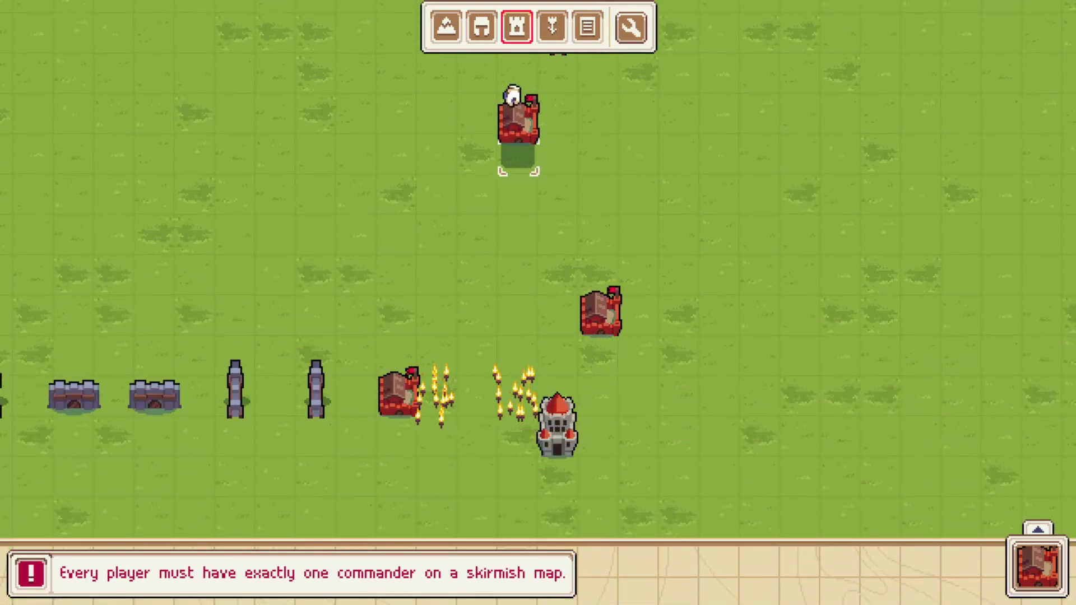
Step: Scatter more torch decorations just north and south of the stronghold and in the open grass farther north
{"action": "left_click", "coordinate": [451, 28]}
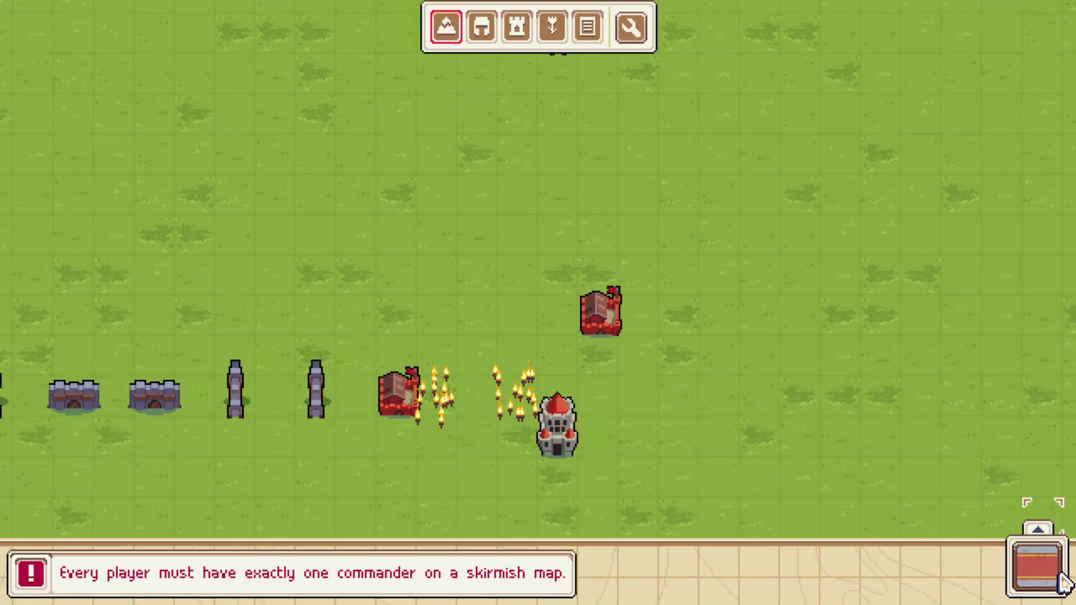
{"action": "left_click", "coordinate": [555, 30]}
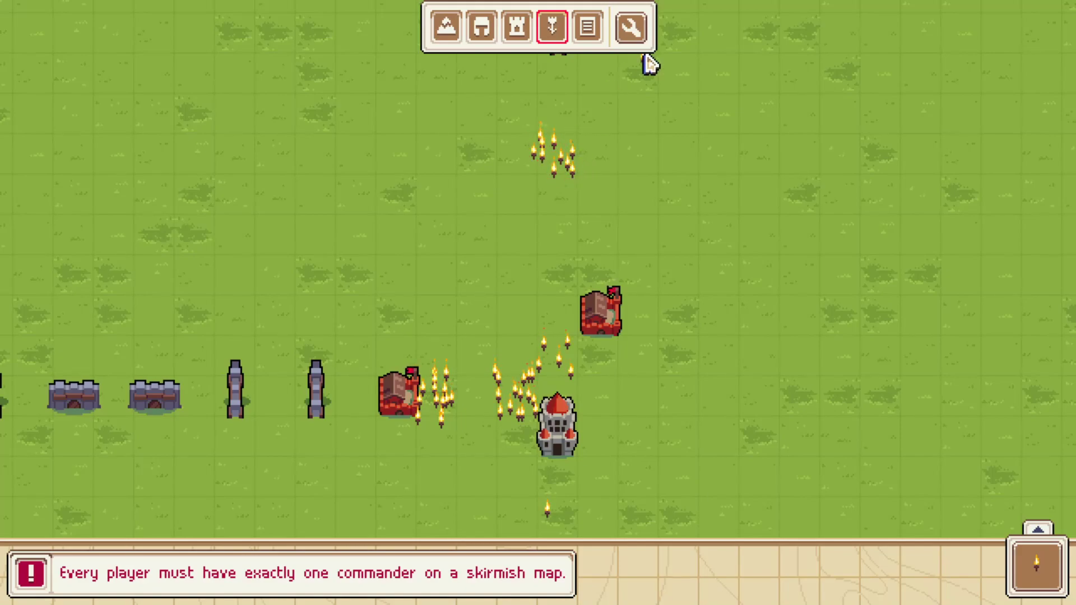
{"action": "key", "text": "w"}
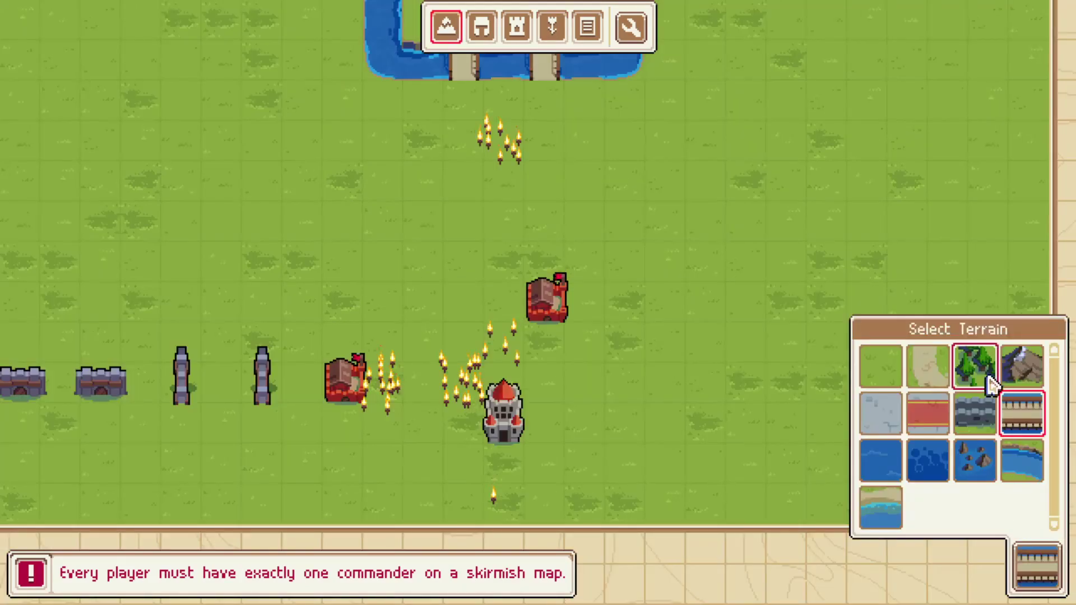
Step: Add four mountain tiles: one northeast of the northern red barracks and three spread out to its west and northwest
{"action": "left_click", "coordinate": [1028, 365]}
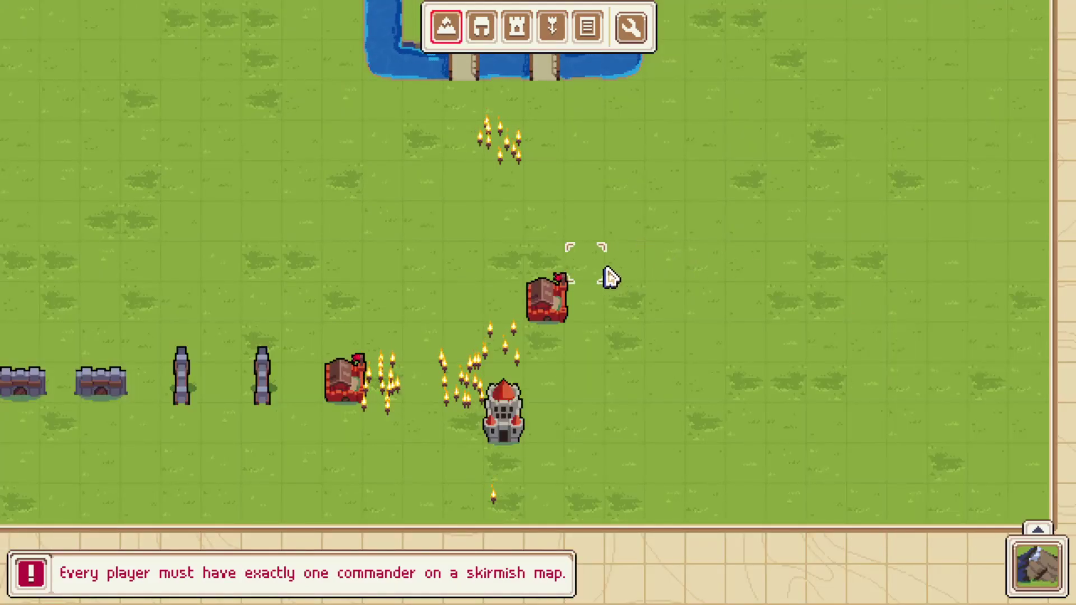
{"action": "left_click", "coordinate": [586, 260]}
{"action": "left_click", "coordinate": [465, 298]}
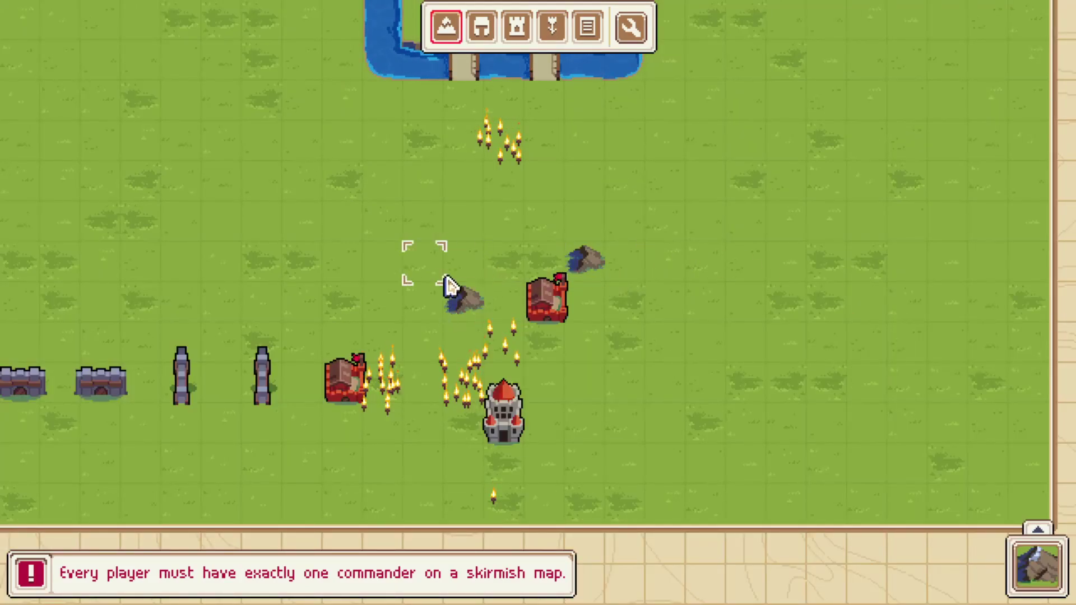
{"action": "left_click", "coordinate": [387, 301]}
{"action": "left_click", "coordinate": [302, 219]}
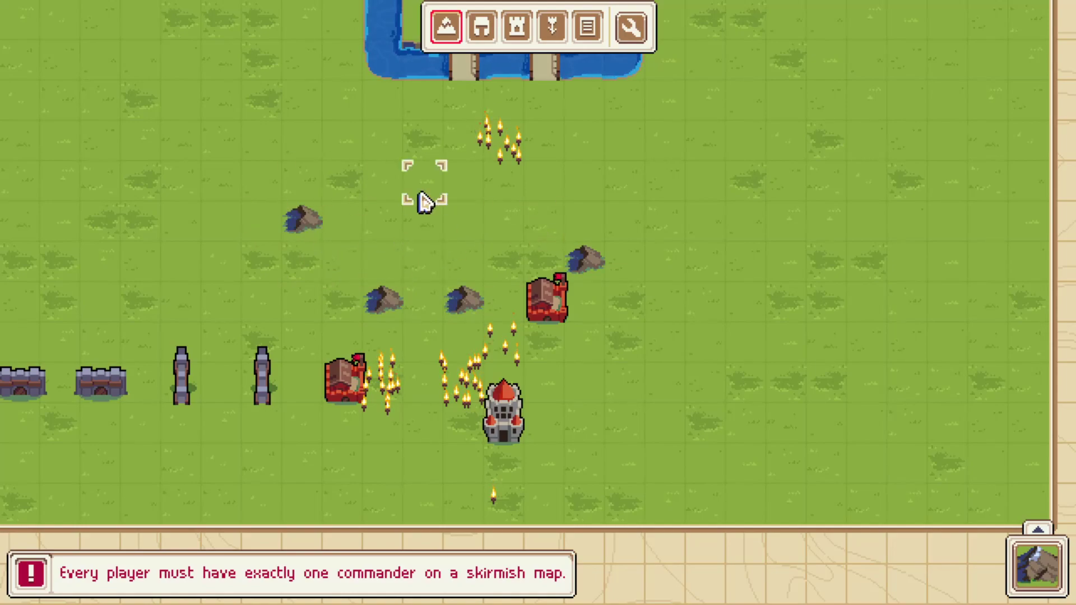
Step: Plant five forest tiles among the mountains, including one north of the western red barracks and one east of the northern barracks
{"action": "left_click", "coordinate": [1037, 567]}
{"action": "left_click", "coordinate": [975, 365]}
{"action": "left_click", "coordinate": [459, 135]}
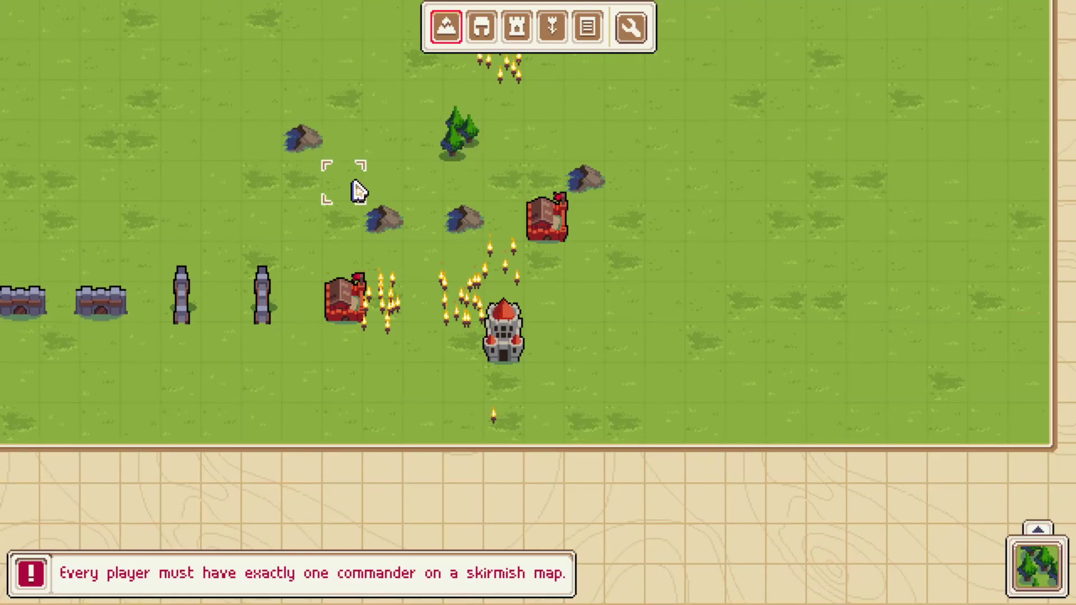
{"action": "left_click", "coordinate": [371, 199]}
{"action": "left_click", "coordinate": [305, 223]}
{"action": "left_click", "coordinate": [343, 261]}
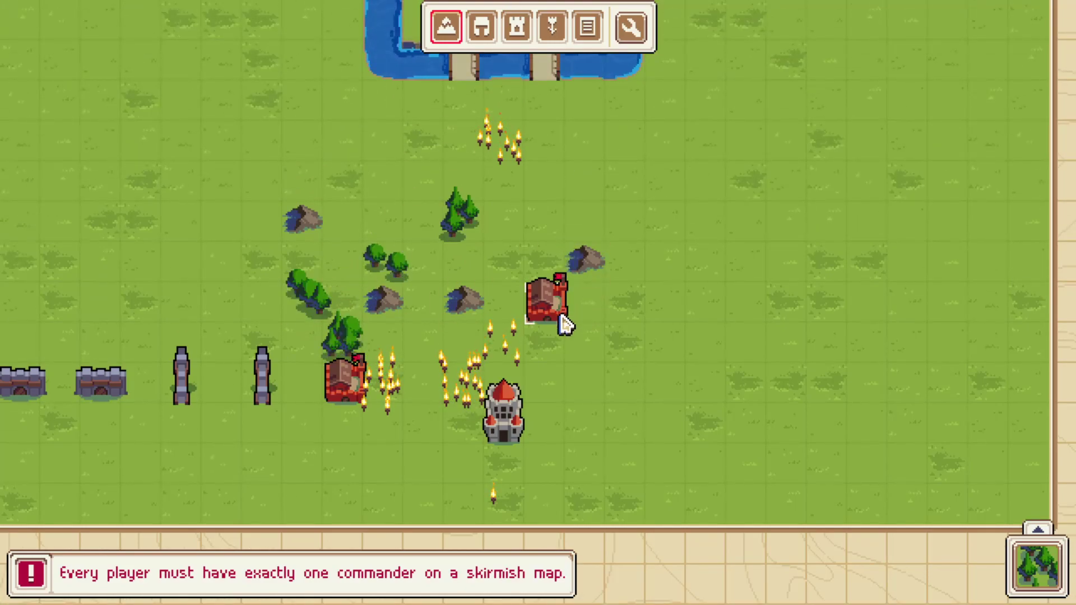
{"action": "left_click", "coordinate": [588, 305]}
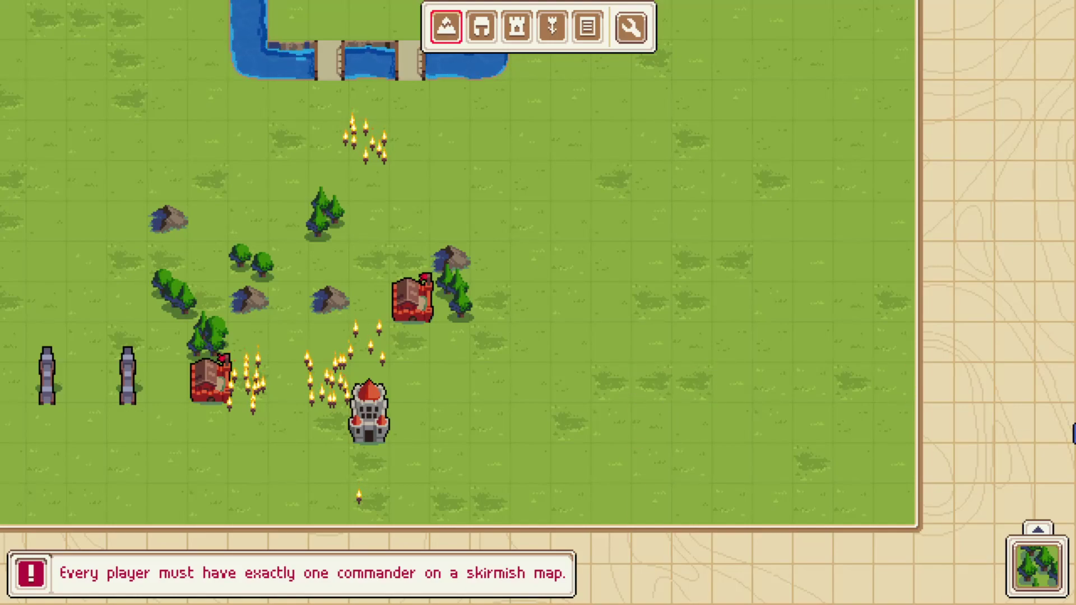
Step: Look over the area between the square moat with its tent and the red stronghold base to the south
{"action": "key", "text": "Up"}
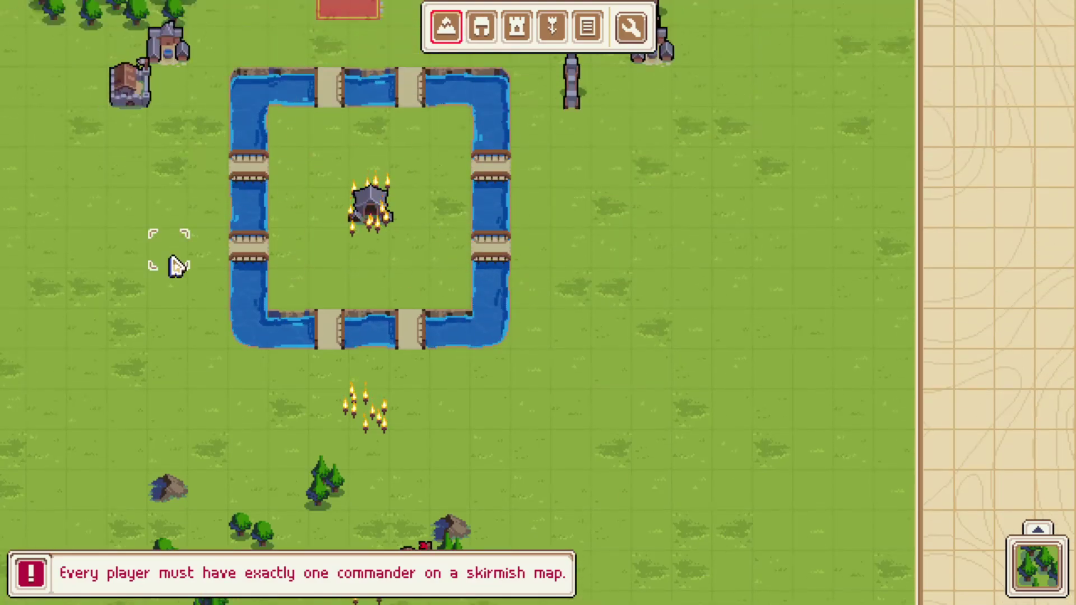
{"action": "key", "text": "Left"}
{"action": "key", "text": "Down"}
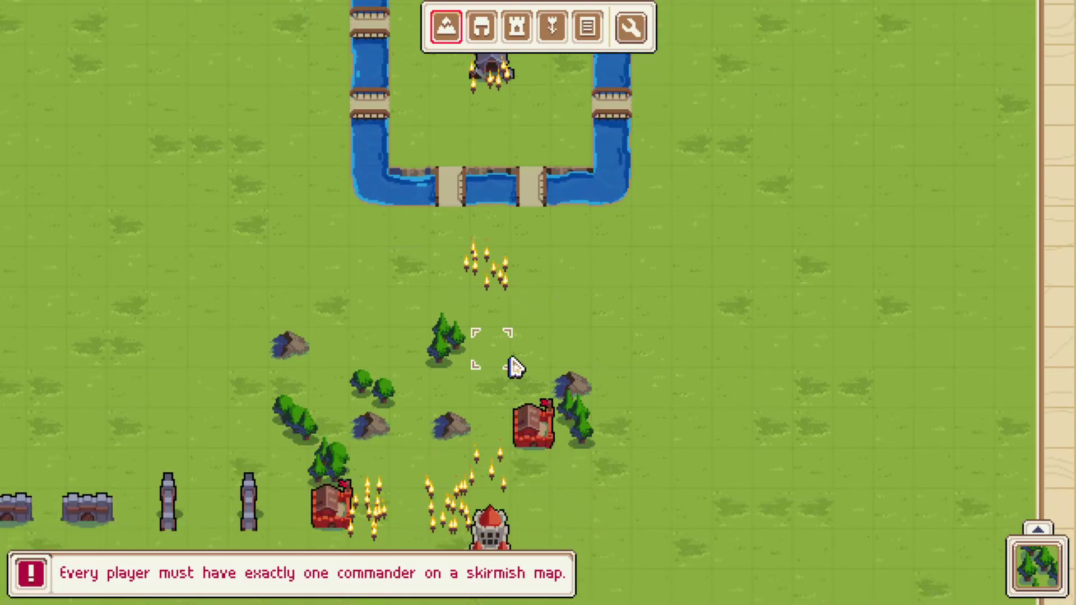
{"action": "key", "text": "Up"}
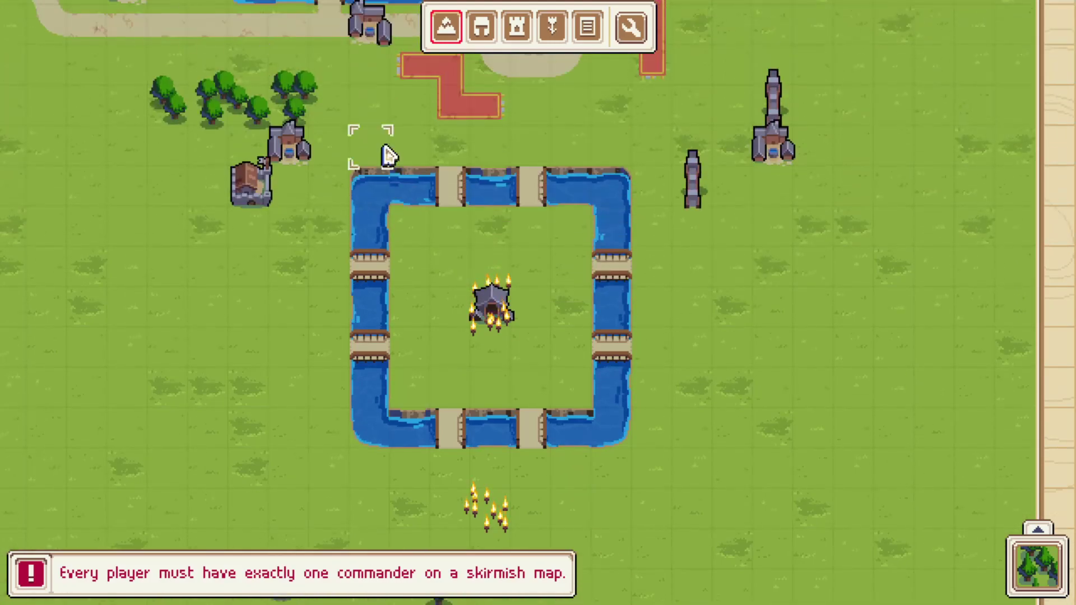
{"action": "key", "text": "Down"}
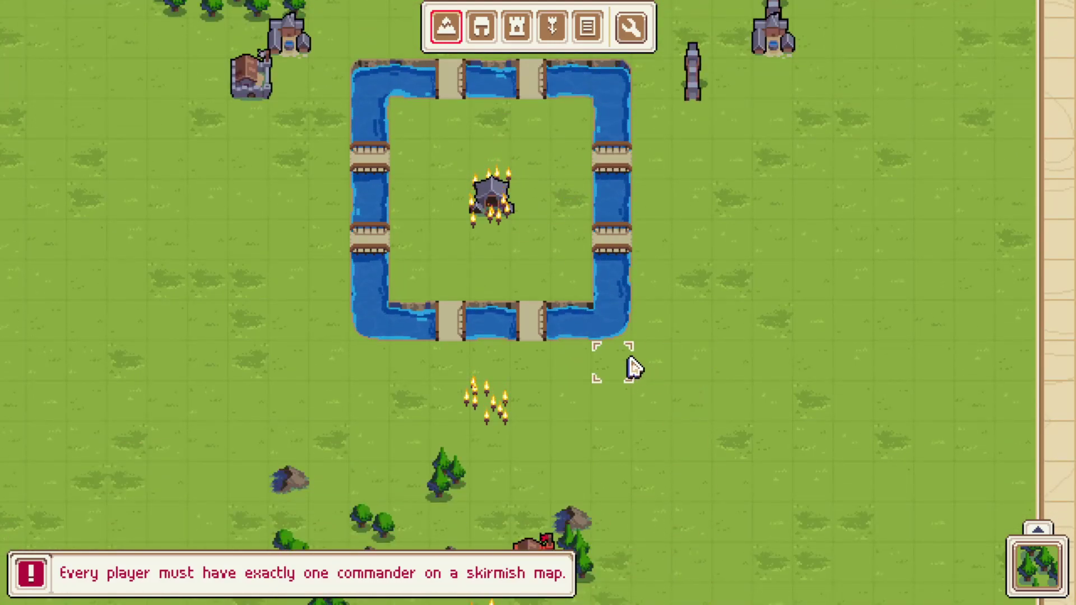
{"action": "key", "text": "Up"}
{"action": "key", "text": "Down"}
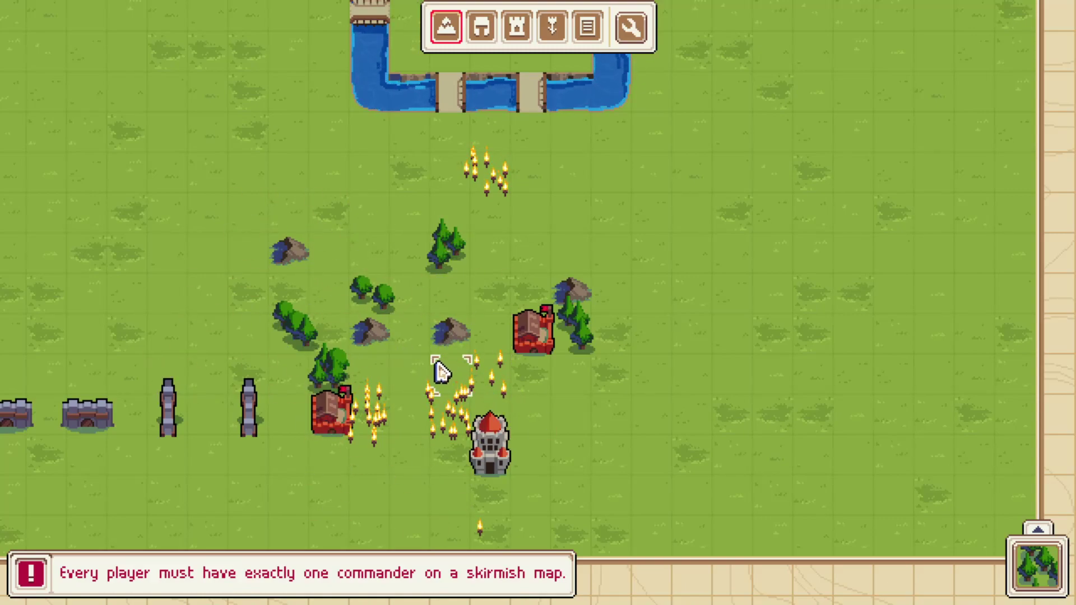
{"action": "scroll", "coordinate": [524, 211], "scroll_direction": "up", "scroll_amount": 2}
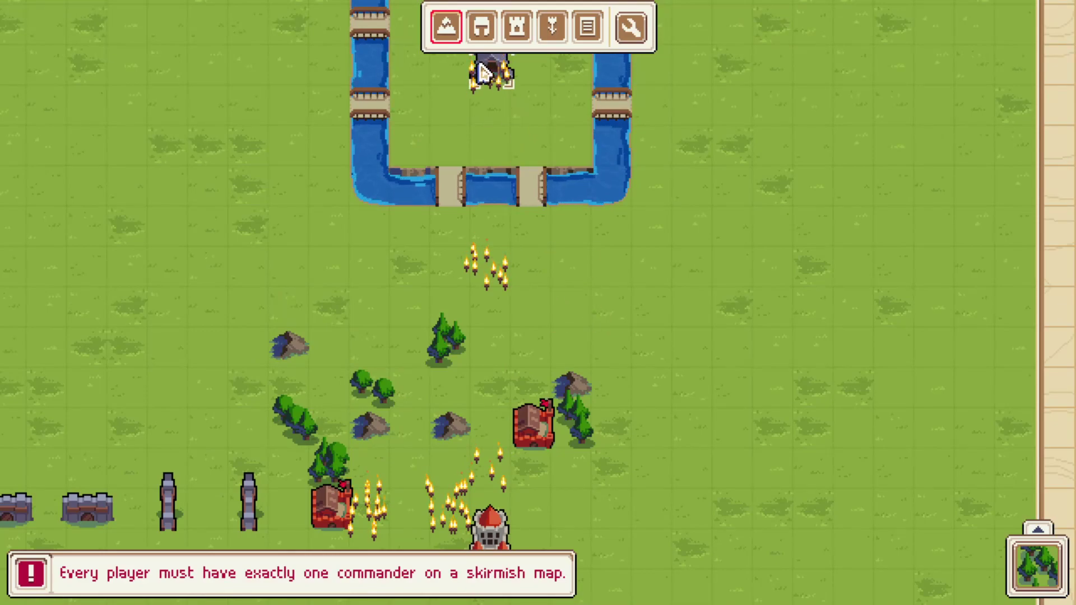
Step: Paint a road along the south and east sides of the square moat, with two one-tile gaps in the southern stretch
{"action": "left_click", "coordinate": [1048, 580]}
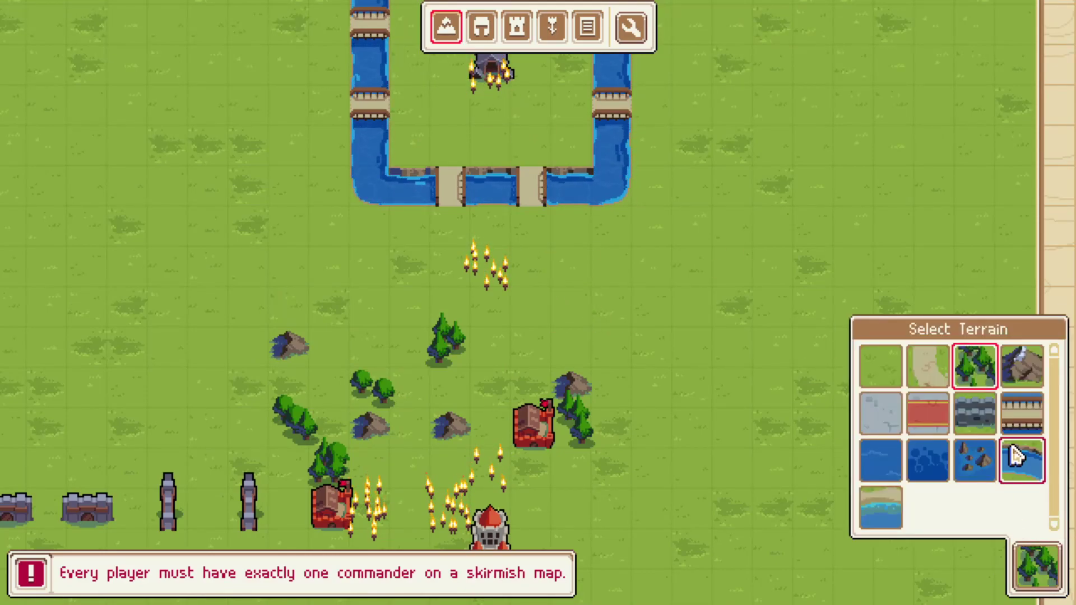
{"action": "left_click", "coordinate": [945, 379]}
{"action": "left_click_drag", "start_coordinate": [620, 300], "coordinate": [257, 289]}
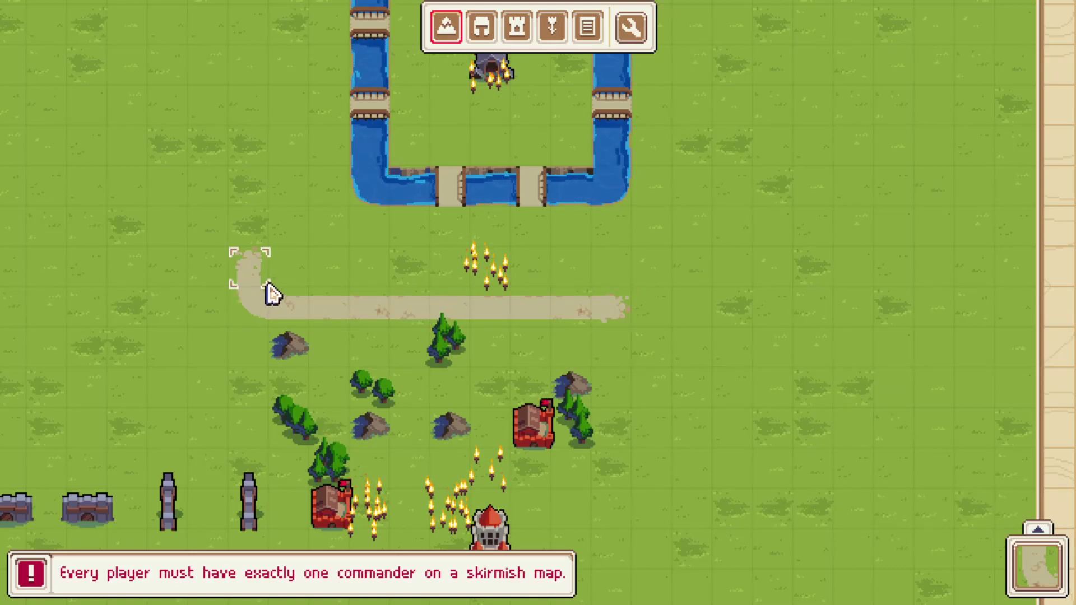
{"action": "mouse_move", "coordinate": [630, 314]}
{"action": "left_mouse_down"}
{"action": "mouse_move", "coordinate": [707, 313]}
{"action": "mouse_move", "coordinate": [737, 259]}
{"action": "mouse_move", "coordinate": [734, 56]}
{"action": "left_mouse_up"}
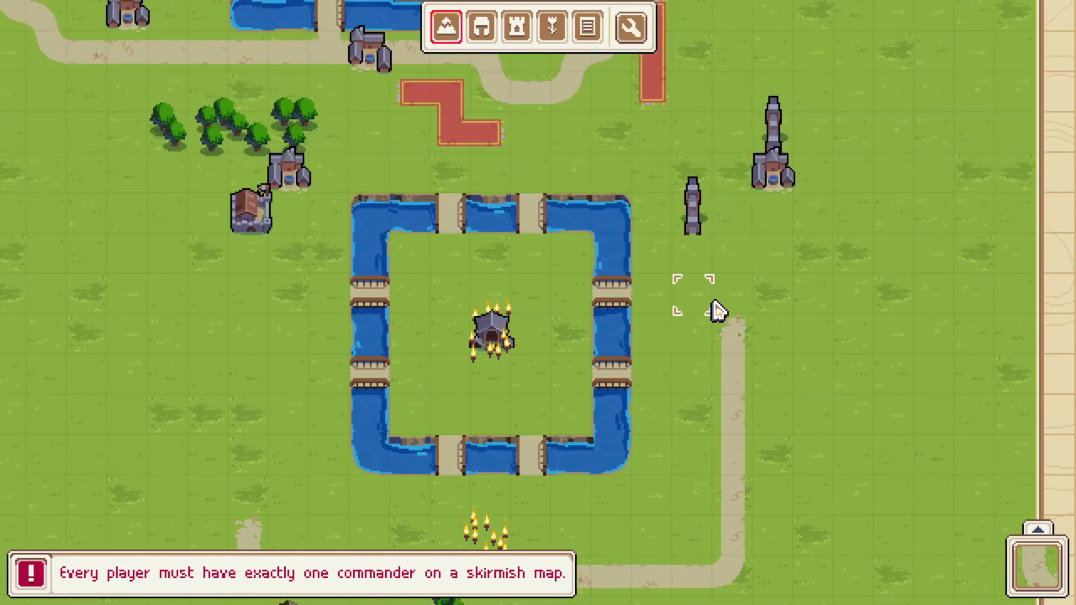
{"action": "left_click", "coordinate": [563, 407]}
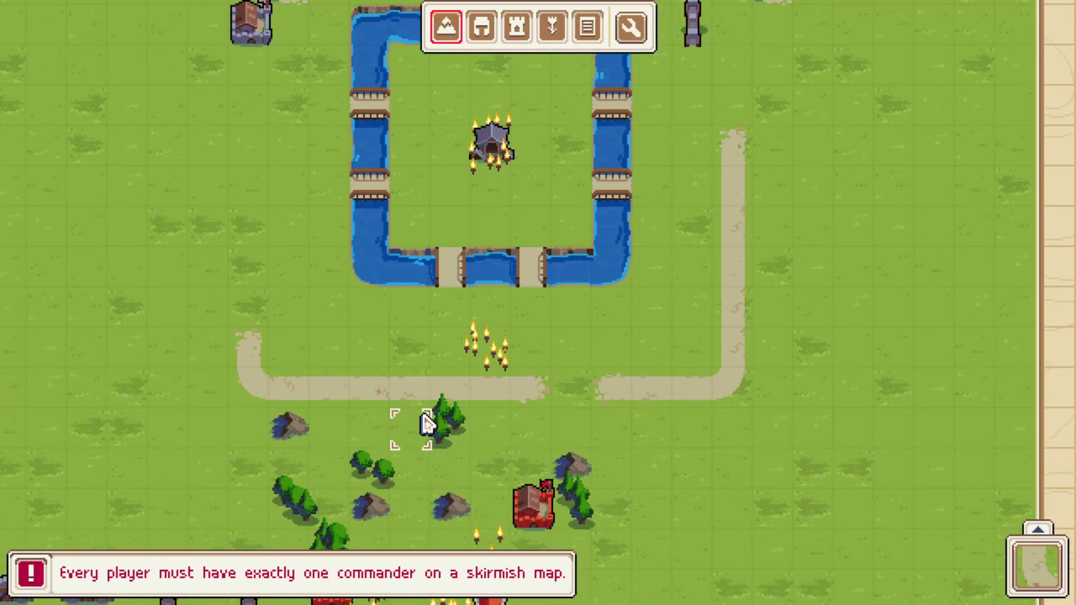
{"action": "left_click", "coordinate": [364, 393]}
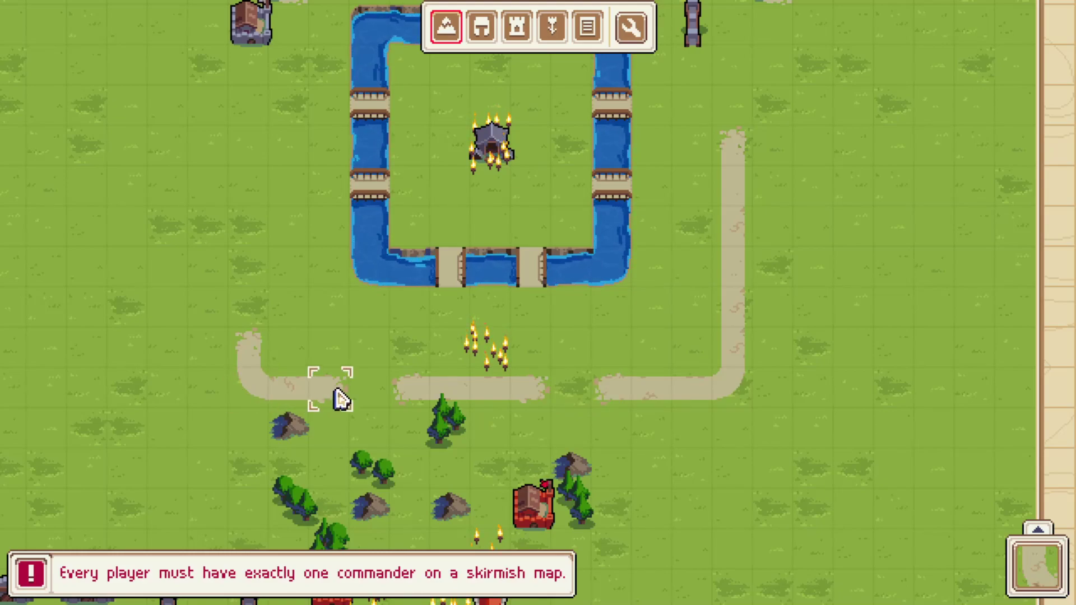
Step: Extend the road north along the moat's west side toward the neutral barracks, leaving a one-tile gap midway
{"action": "key", "text": "Left"}
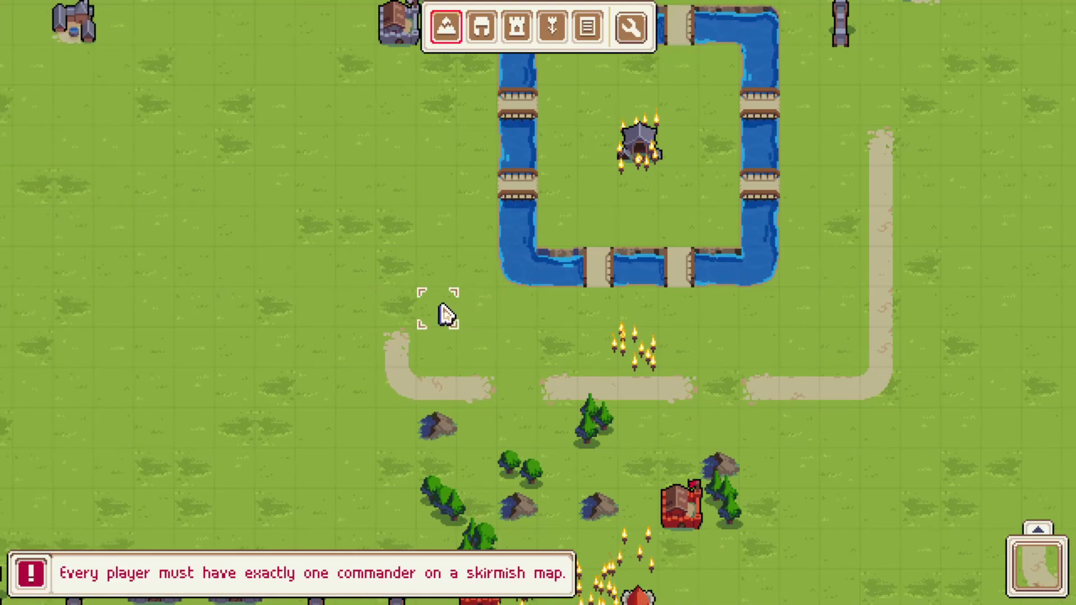
{"action": "left_click_drag", "start_coordinate": [411, 379], "coordinate": [408, 262]}
{"action": "left_click_drag", "start_coordinate": [408, 188], "coordinate": [404, 98]}
{"action": "key", "text": "Up"}
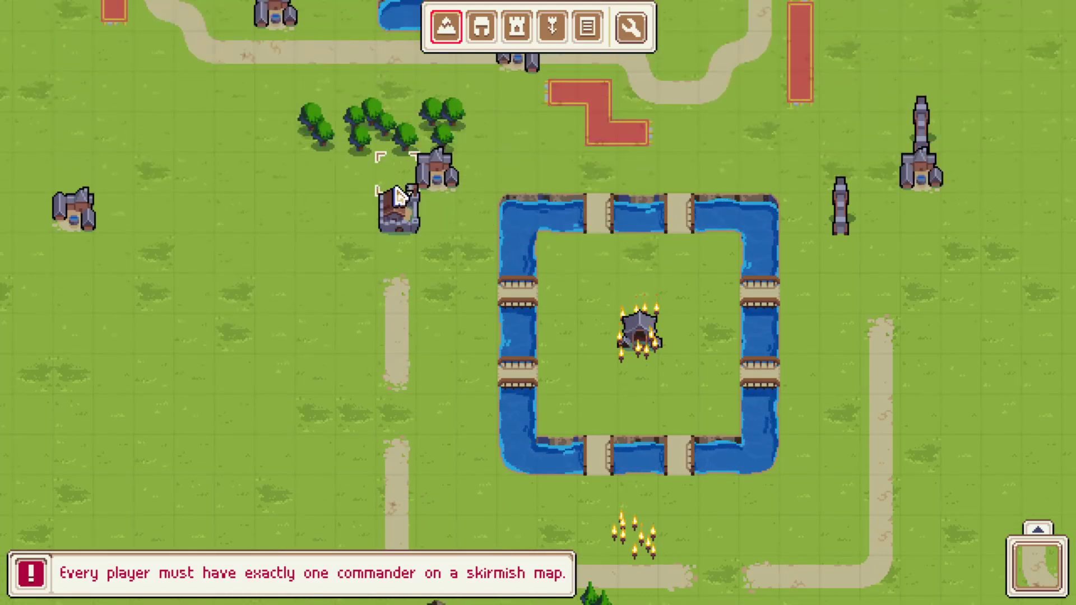
Step: Extend the road beside the moat's west side one tile north so it reaches the neutral barracks
{"action": "key", "text": "Down"}
{"action": "key", "text": "Up"}
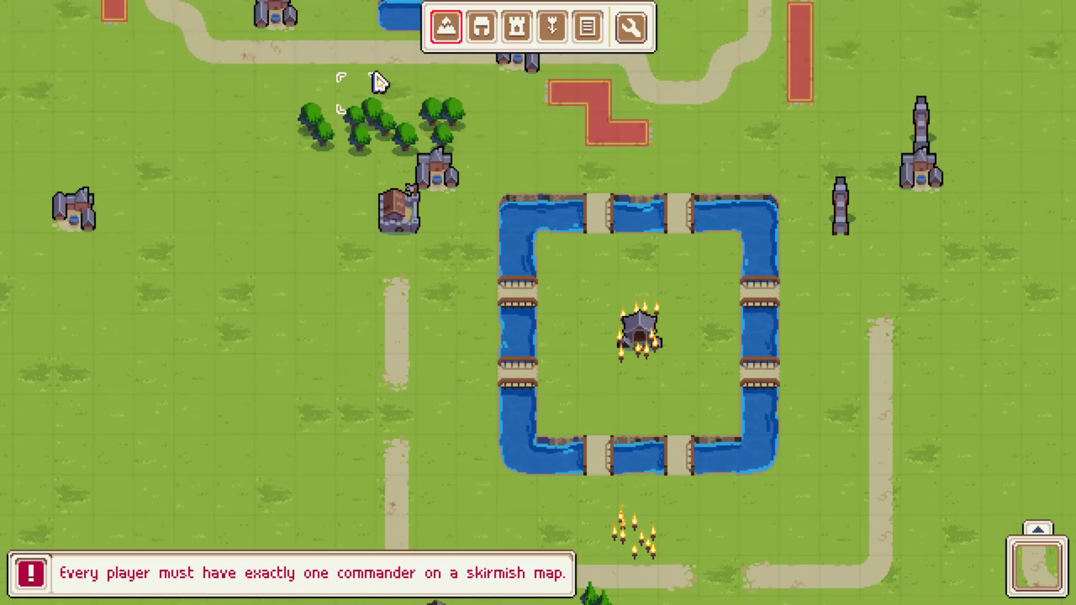
{"action": "left_click", "coordinate": [413, 271]}
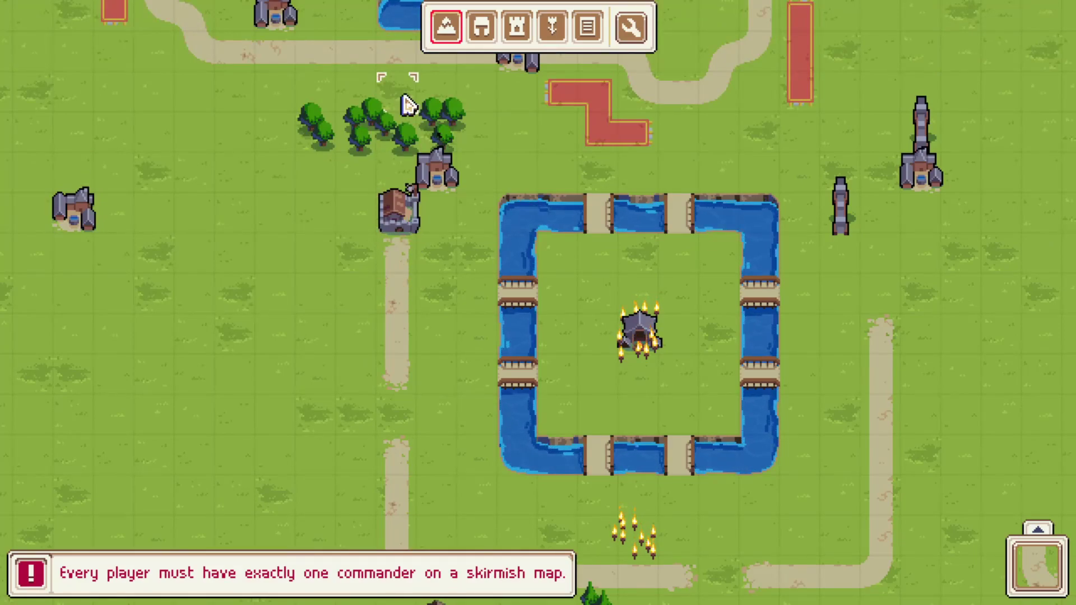
{"action": "key", "text": "Down"}
{"action": "left_click", "coordinate": [756, 399]}
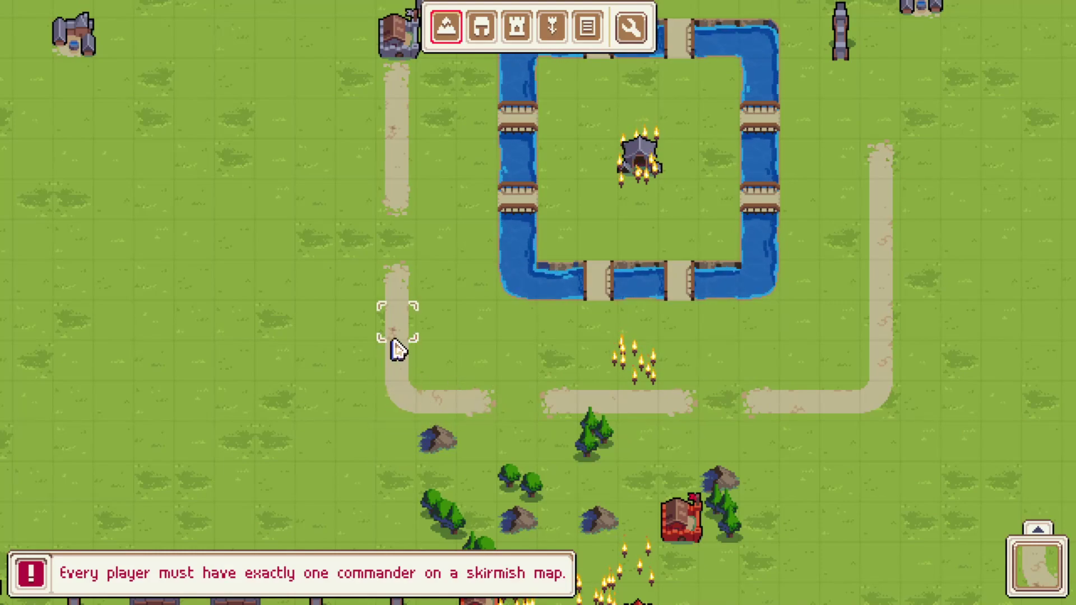
Step: Try single mountain tiles inside the southeast and southwest corners of the road around the moat, and erase both
{"action": "key", "text": "Down"}
{"action": "key", "text": "Right"}
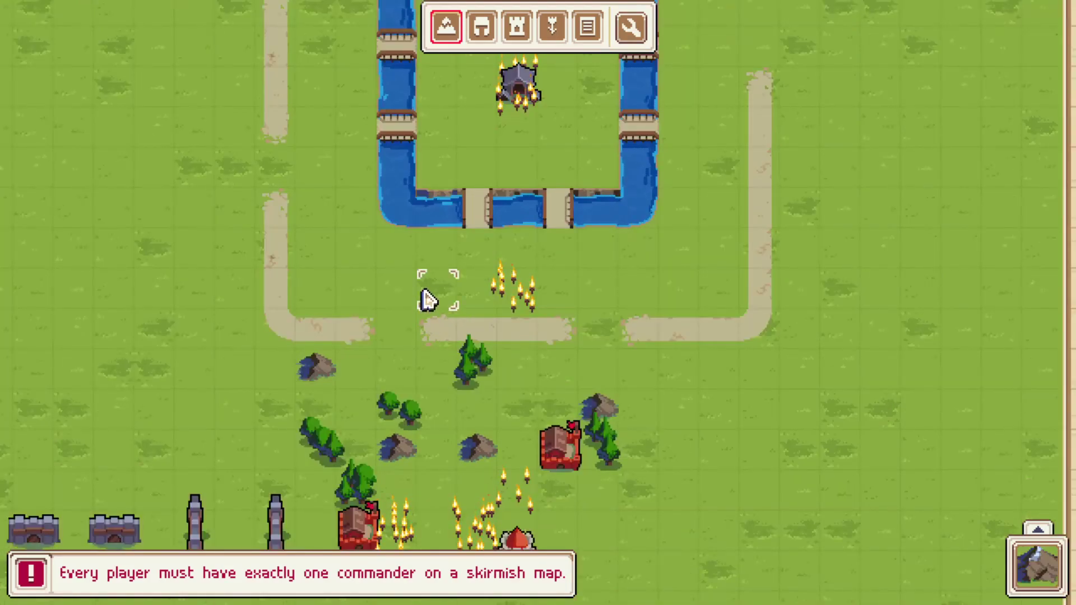
{"action": "left_click", "coordinate": [729, 288]}
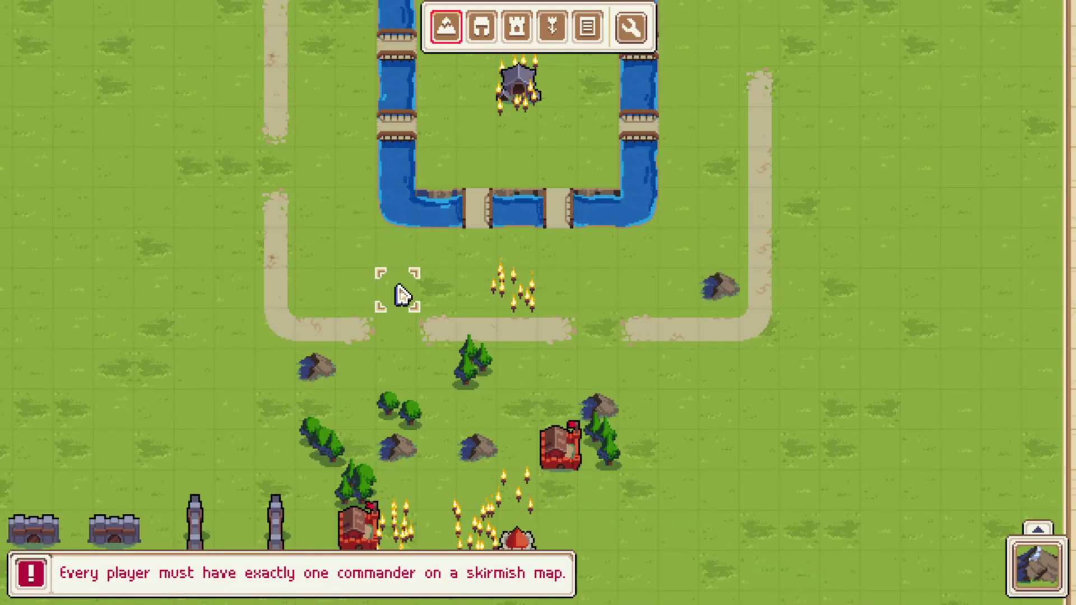
{"action": "key", "text": "Up"}
{"action": "key", "text": "Up"}
{"action": "key", "text": "Up"}
{"action": "key", "text": "Up"}
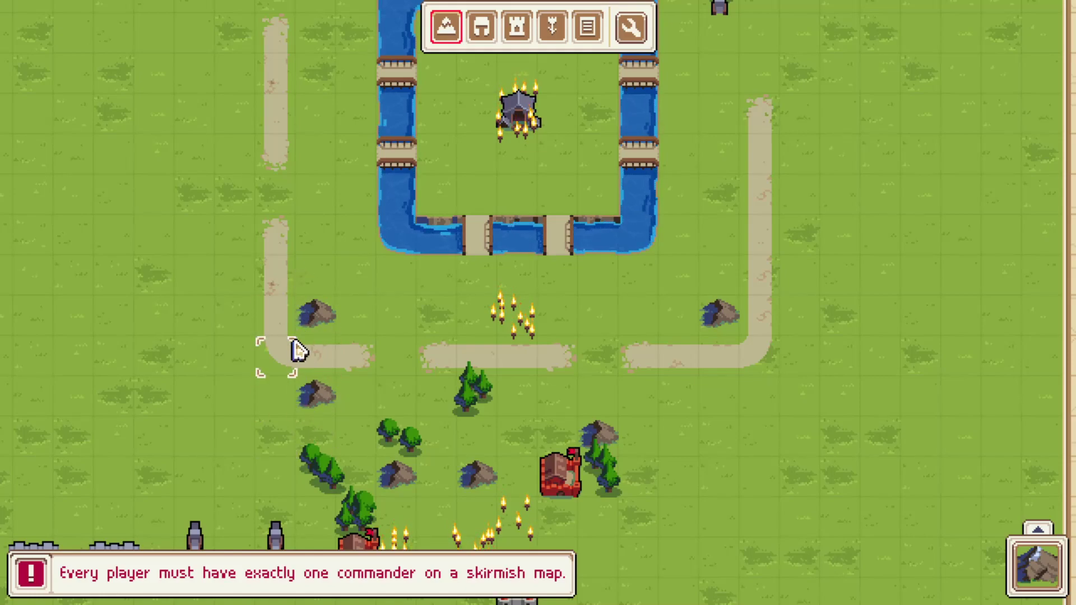
{"action": "right_click", "coordinate": [314, 316]}
{"action": "right_click", "coordinate": [717, 312]}
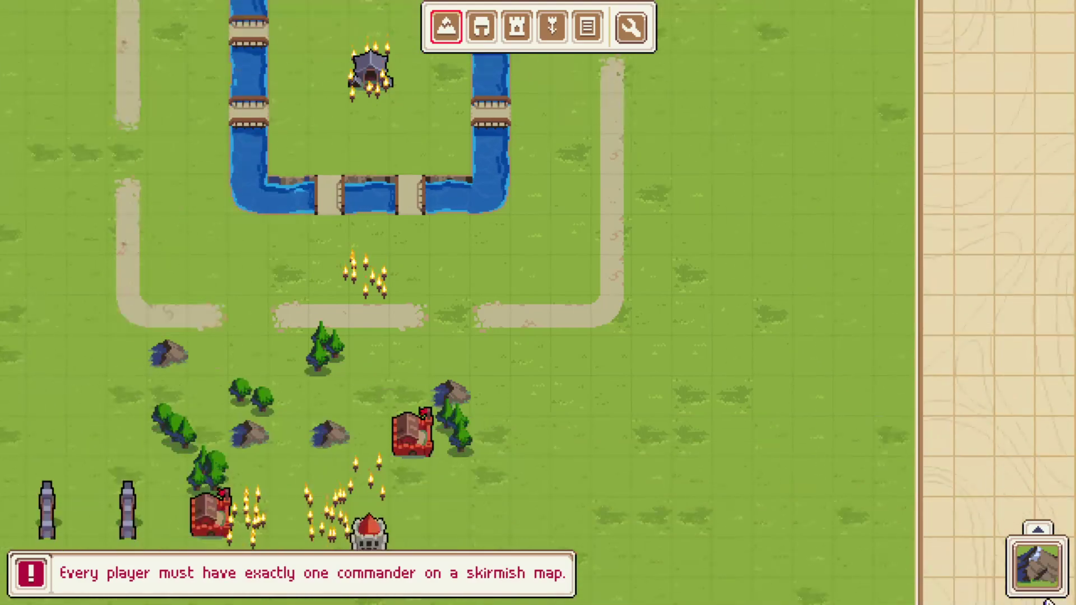
Step: Plant four forest tiles inside the moat, beside the northeast, northwest, southwest and southeast bridge ends, and erase the extra ones
{"action": "left_click", "coordinate": [1037, 566]}
{"action": "left_click", "coordinate": [978, 372]}
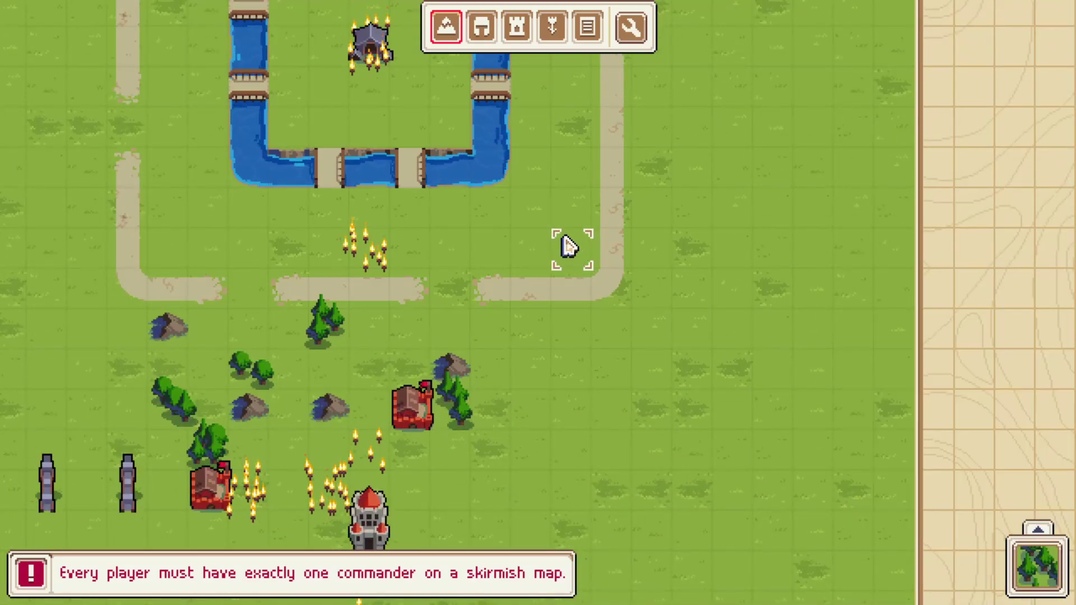
{"action": "left_click", "coordinate": [336, 268]}
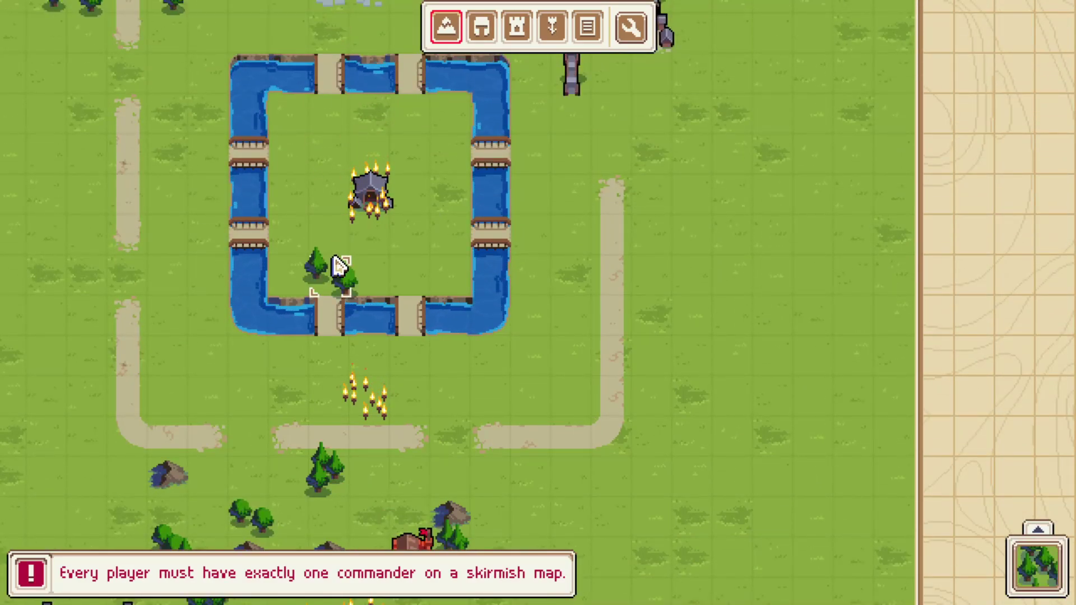
{"action": "left_click", "coordinate": [445, 157]}
{"action": "left_click", "coordinate": [331, 115]}
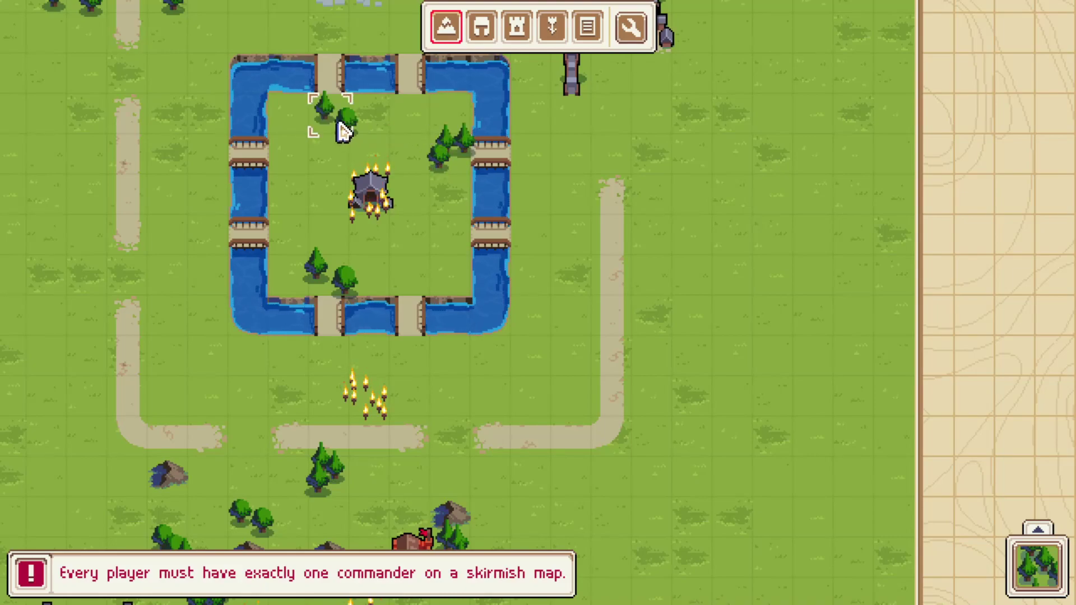
{"action": "left_click", "coordinate": [294, 168]}
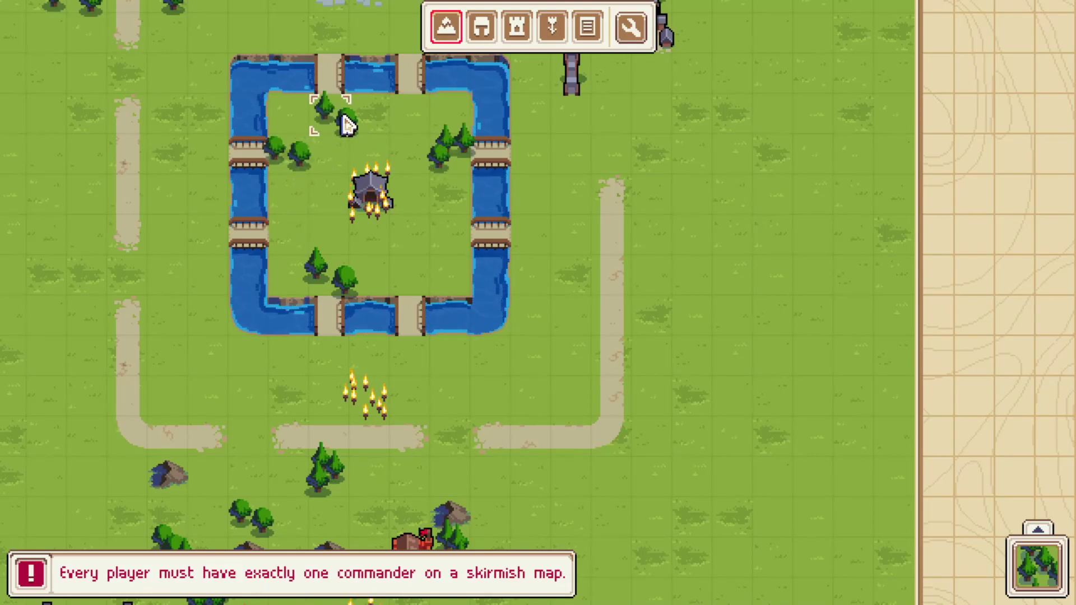
{"action": "right_click", "coordinate": [346, 125]}
{"action": "left_click", "coordinate": [448, 249]}
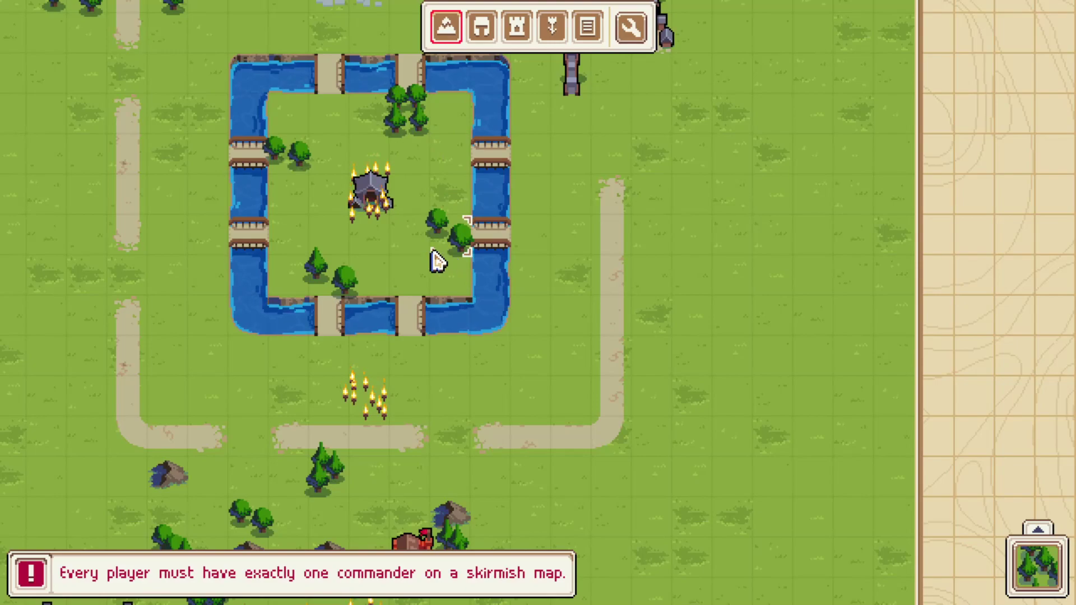
Step: Place a red carpet tile outside one bridge on each side of the moat, and strip them to stone floor on the east, west and south
{"action": "key", "text": "a"}
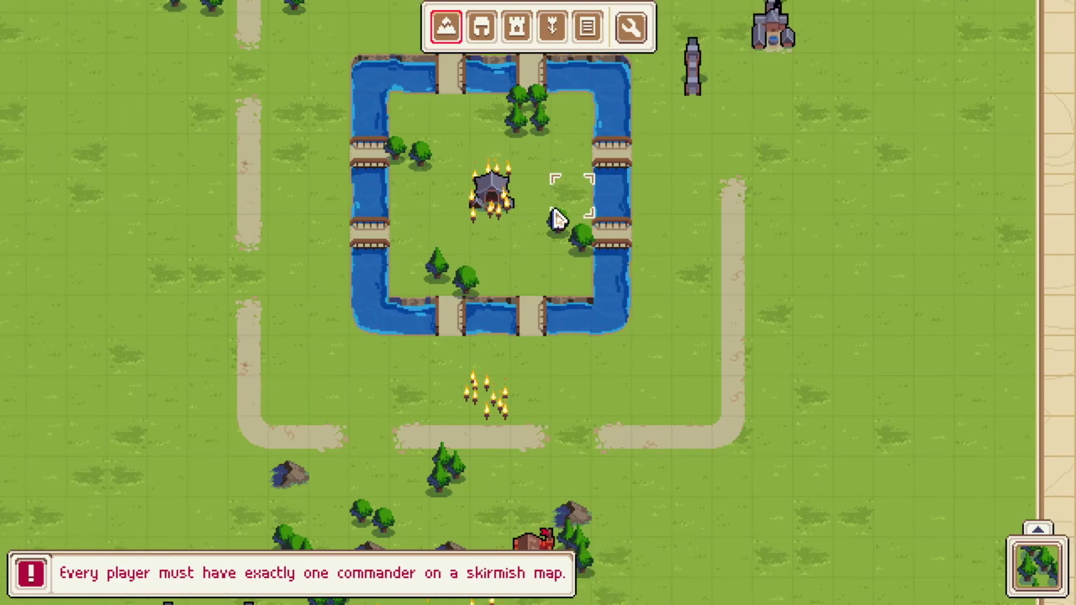
{"action": "key", "text": "w"}
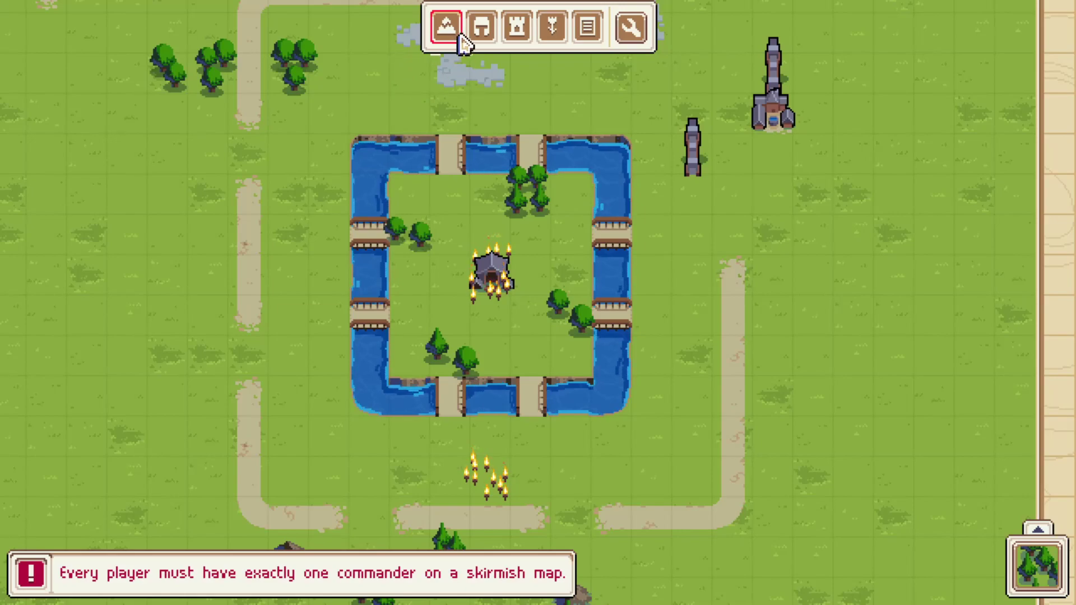
{"action": "left_click", "coordinate": [1039, 522]}
{"action": "left_click", "coordinate": [925, 414]}
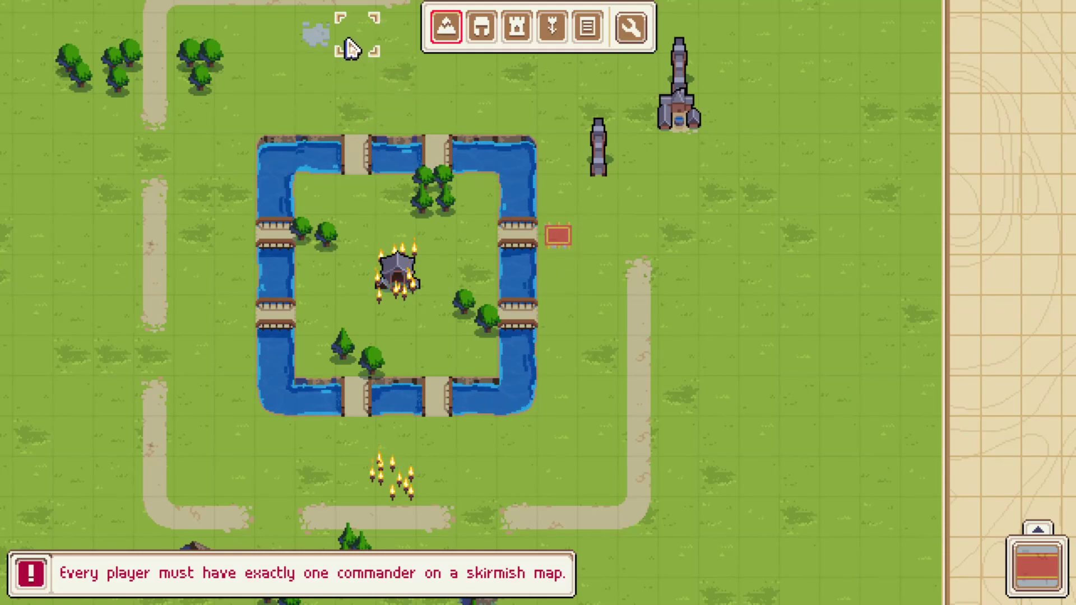
{"action": "left_click", "coordinate": [231, 333]}
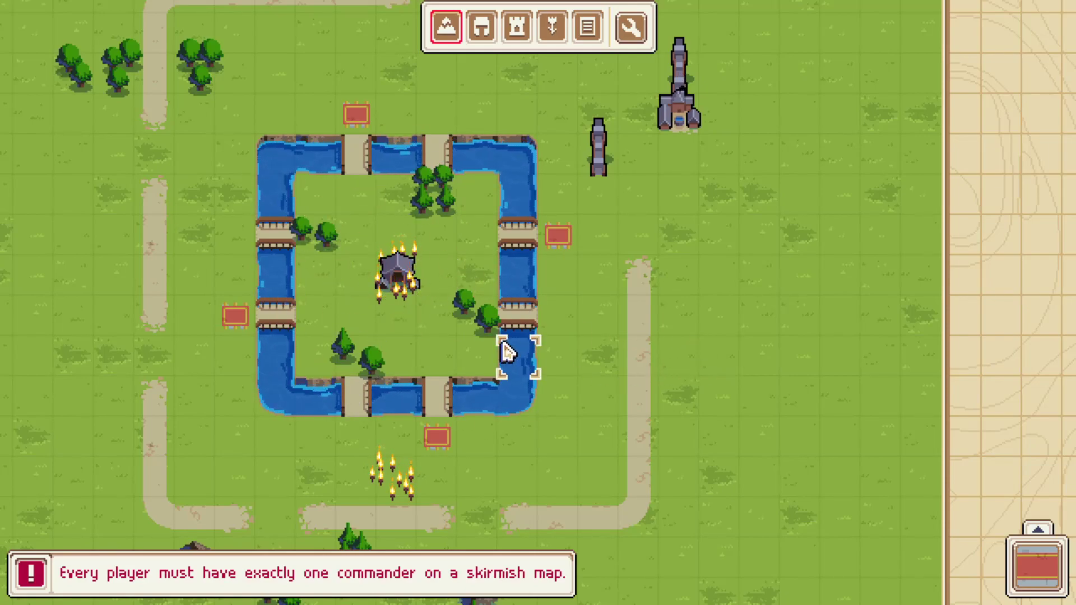
{"action": "key", "text": "a"}
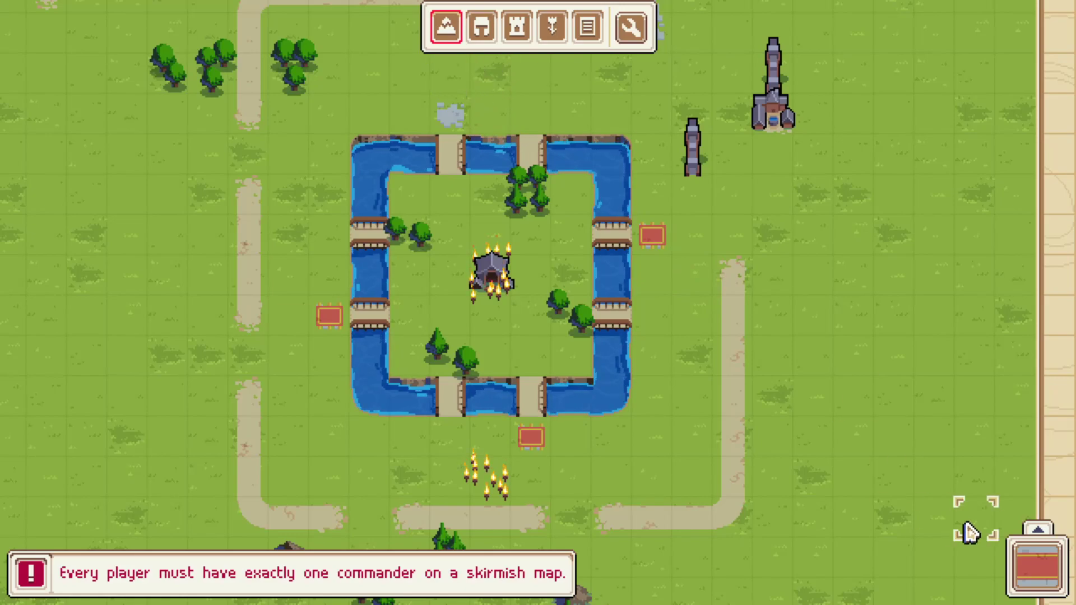
{"action": "left_click", "coordinate": [1037, 566]}
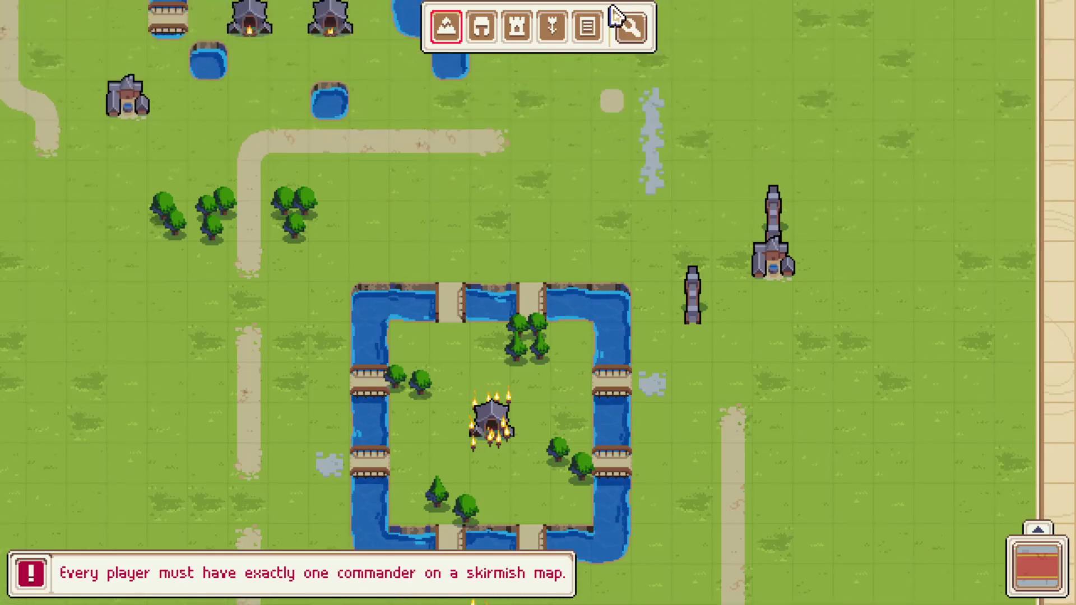
Step: Try a bridge tile on the moat's southeast corner
{"action": "left_click", "coordinate": [1042, 565]}
{"action": "left_click", "coordinate": [1033, 428]}
{"action": "left_click", "coordinate": [610, 392]}
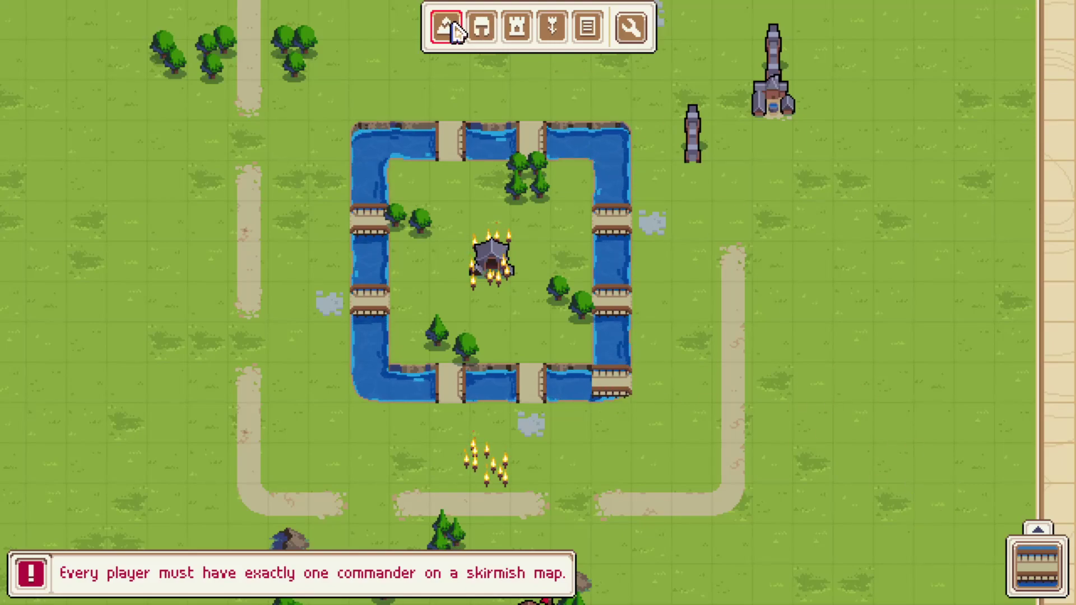
Step: Paint beach terrain over the corners of the square moat, replacing the bridge tile on the southeast corner
{"action": "left_click", "coordinate": [1037, 567]}
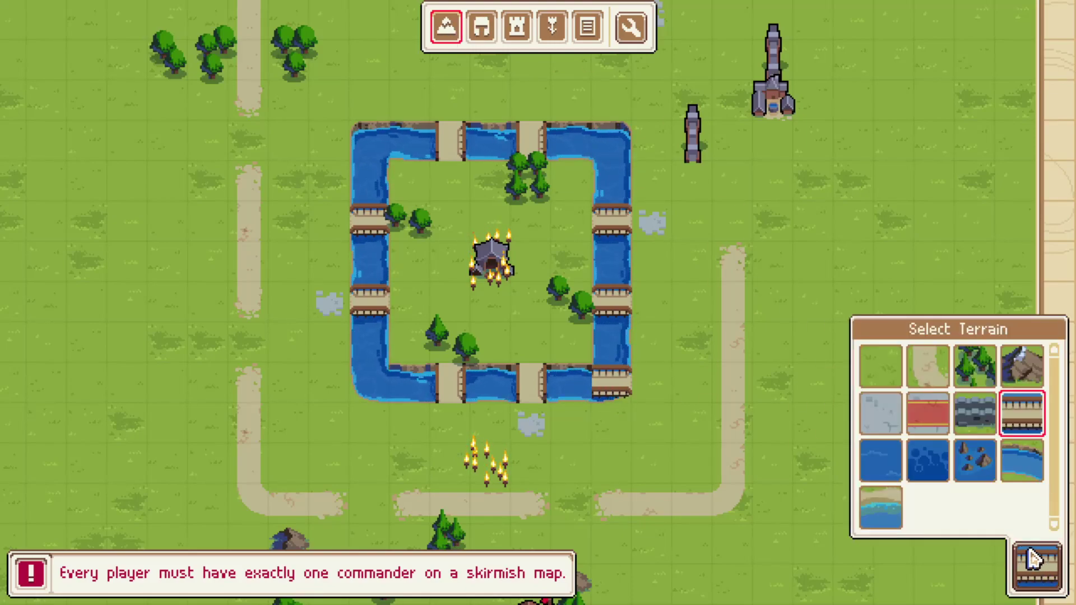
{"action": "left_click", "coordinate": [882, 521]}
{"action": "left_click", "coordinate": [612, 394]}
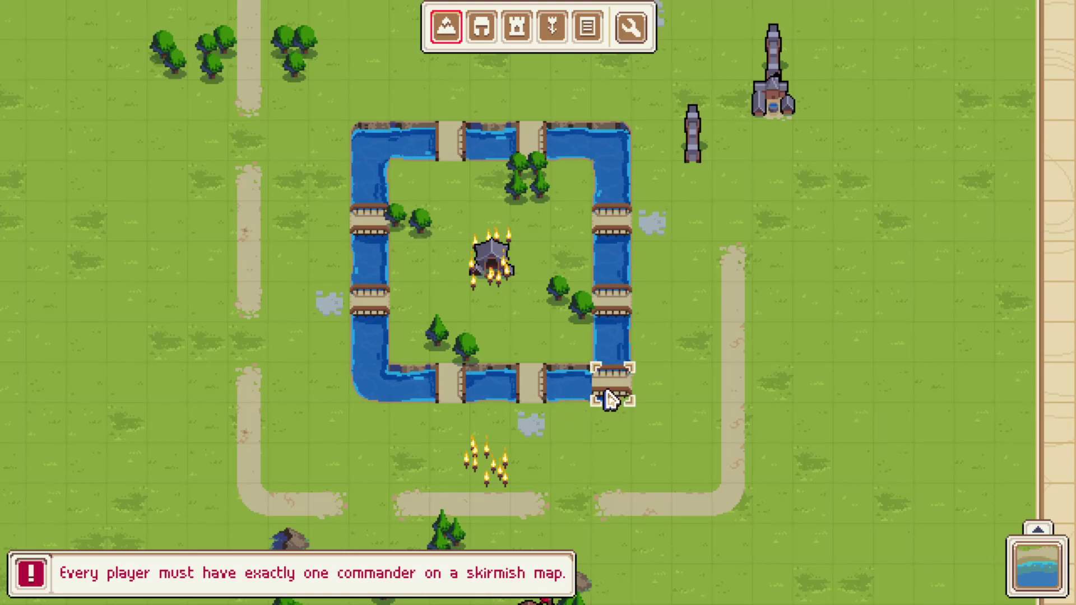
{"action": "left_click", "coordinate": [389, 148]}
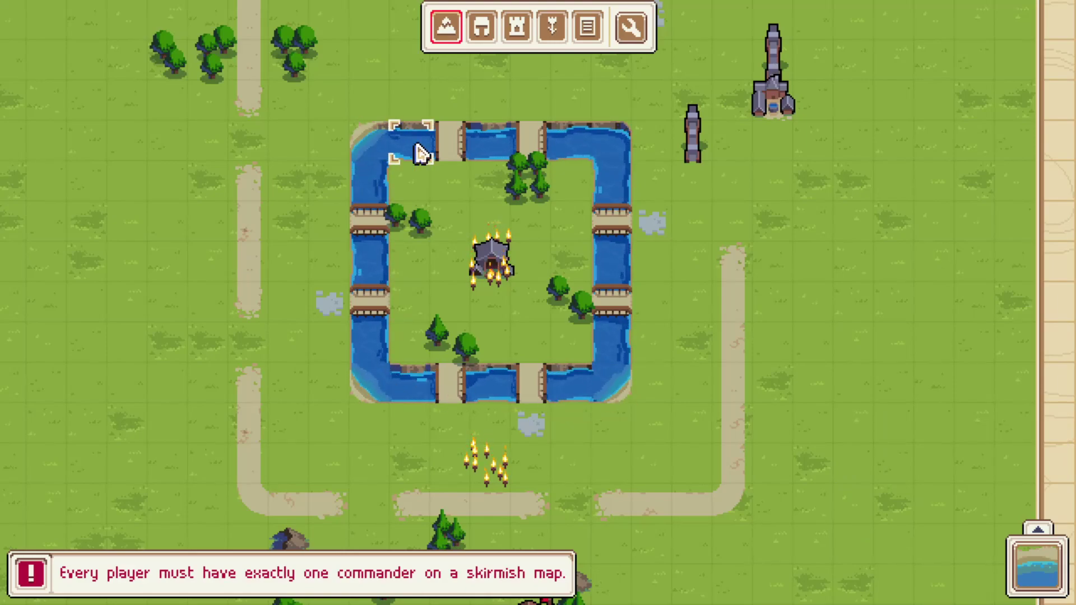
Step: Remove the western red barracks beside the torches at Player 1's stronghold
{"action": "mouse_move", "coordinate": [1073, 459]}
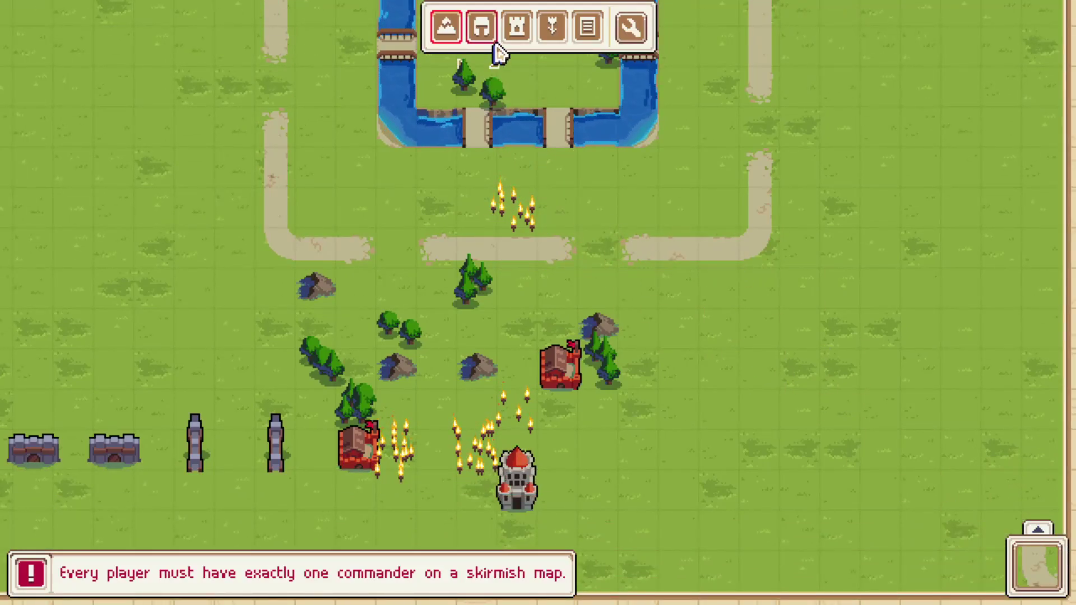
{"action": "left_click", "coordinate": [518, 37]}
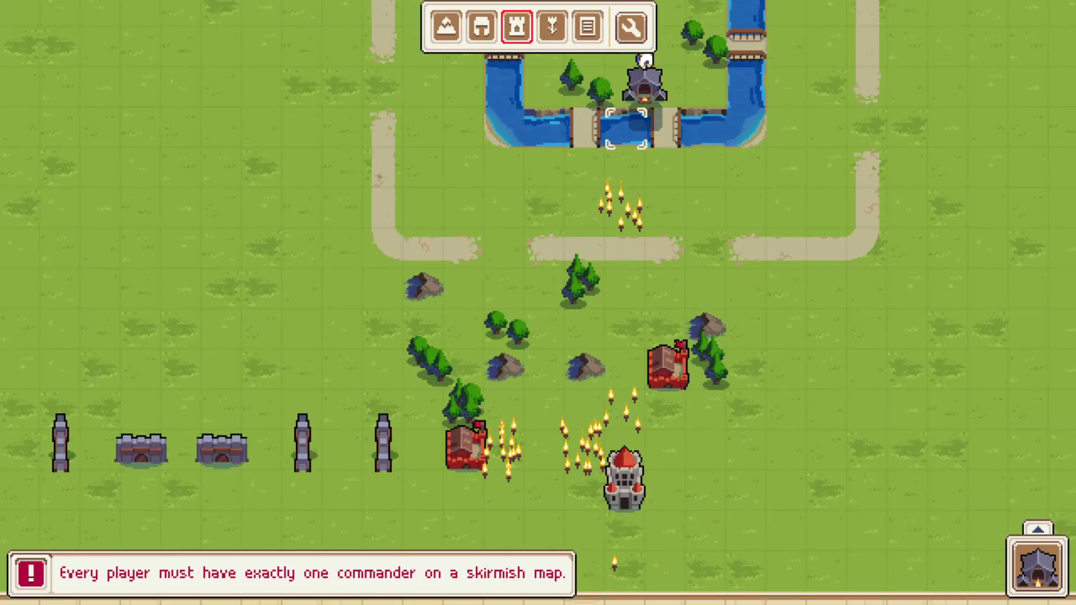
{"action": "scroll", "coordinate": [573, 302], "scroll_direction": "down", "scroll_amount": 3}
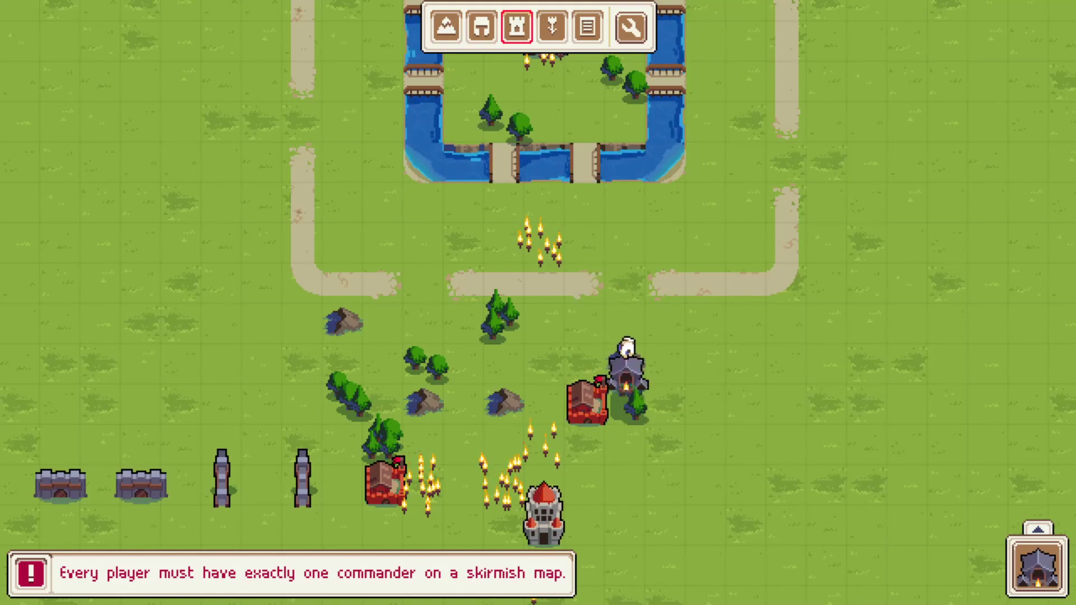
{"action": "key", "text": "Up"}
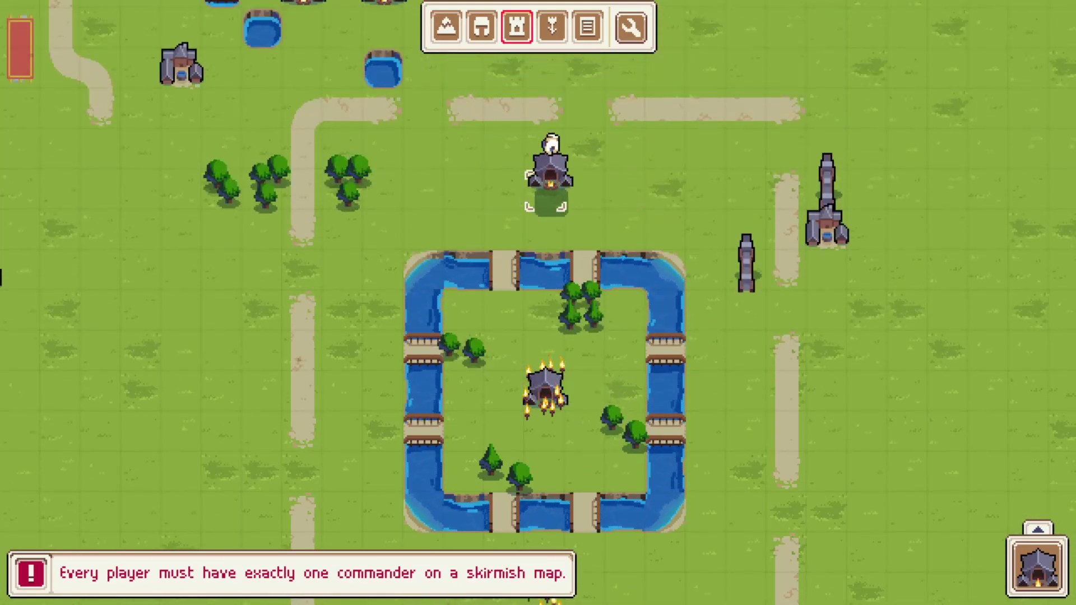
{"action": "key", "text": "Down"}
{"action": "key", "text": "Left"}
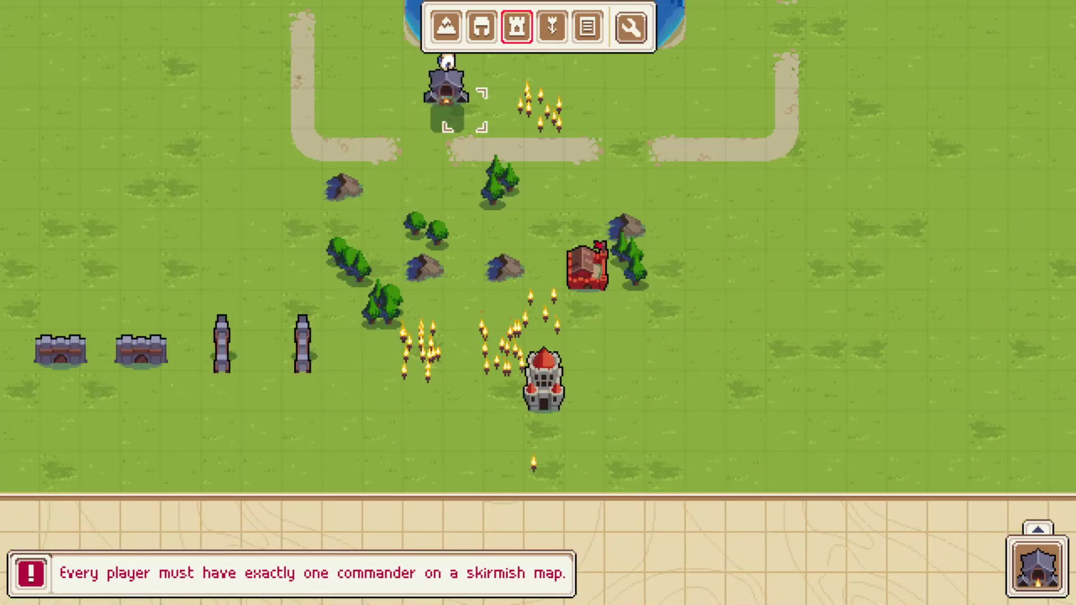
Step: Place a neutral barracks on the bottom row of the map near its southeast corner
{"action": "left_click", "coordinate": [527, 40]}
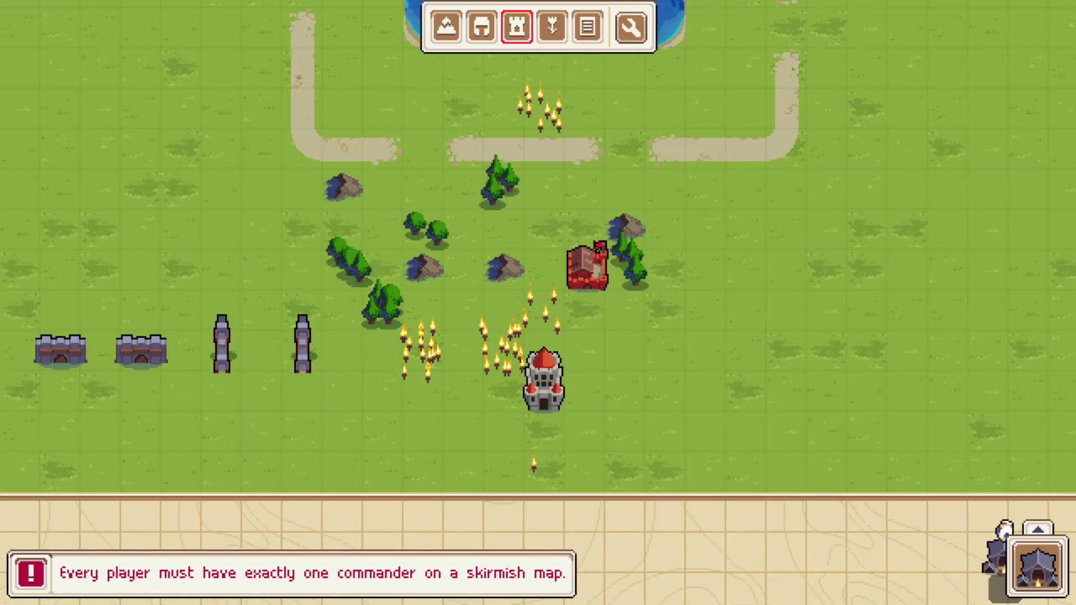
{"action": "left_click", "coordinate": [1040, 552]}
{"action": "left_click", "coordinate": [975, 521]}
{"action": "left_click", "coordinate": [899, 462]}
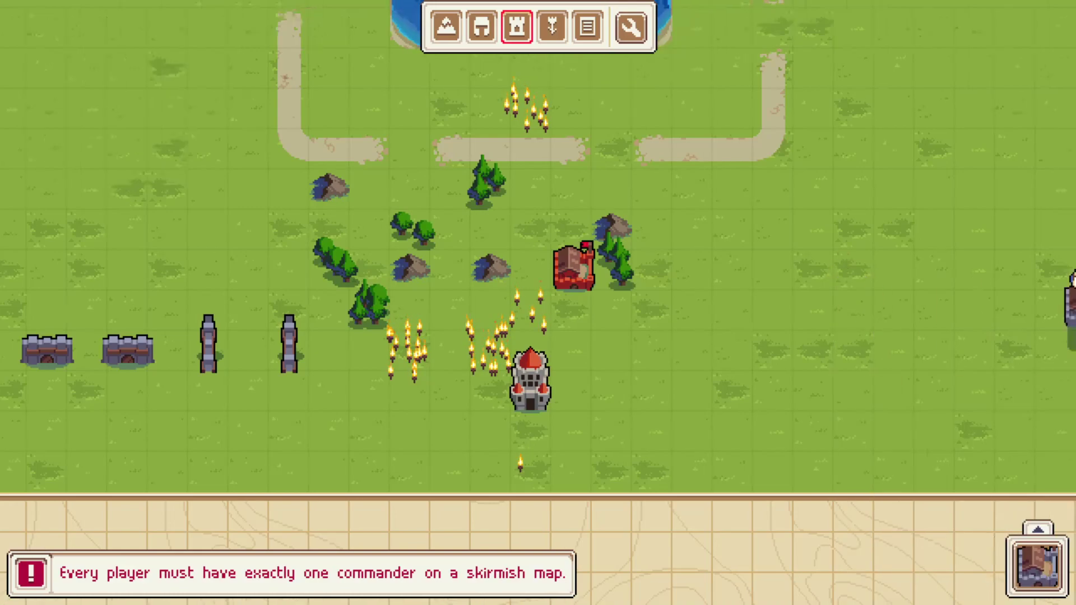
{"action": "mouse_move", "coordinate": [1063, 314]}
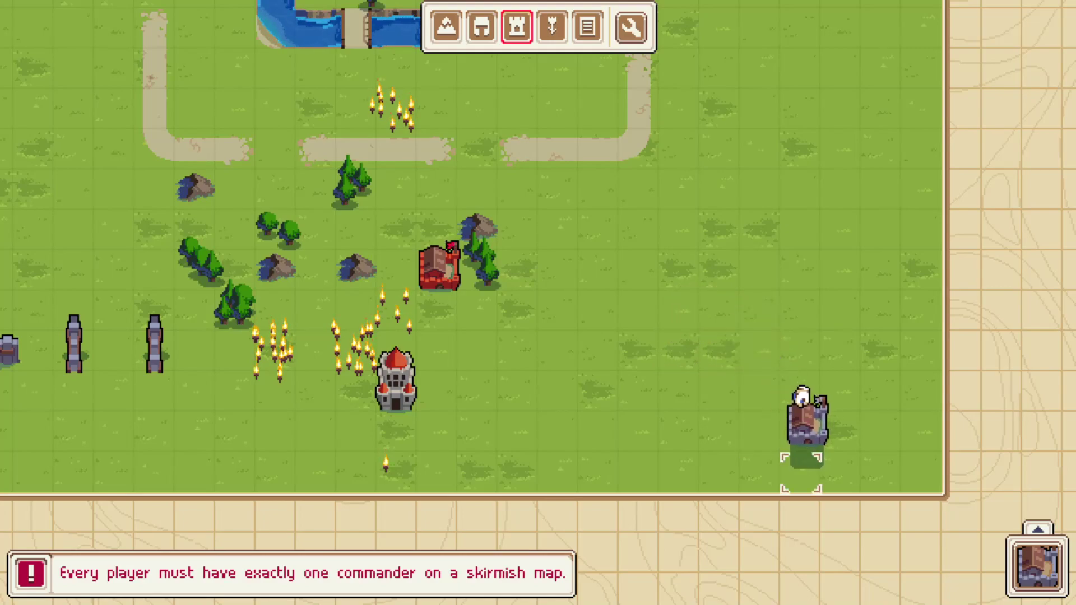
{"action": "left_click", "coordinate": [799, 399]}
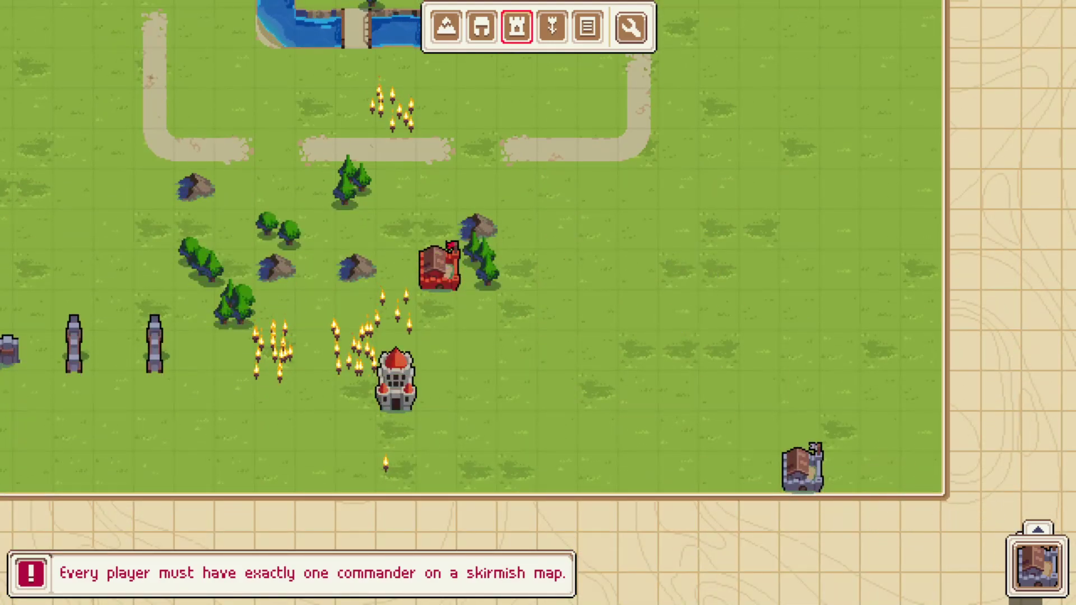
Step: Remove the remaining red barracks northeast of the stronghold, beside the mountain and forest tiles
{"action": "left_click", "coordinate": [1043, 560]}
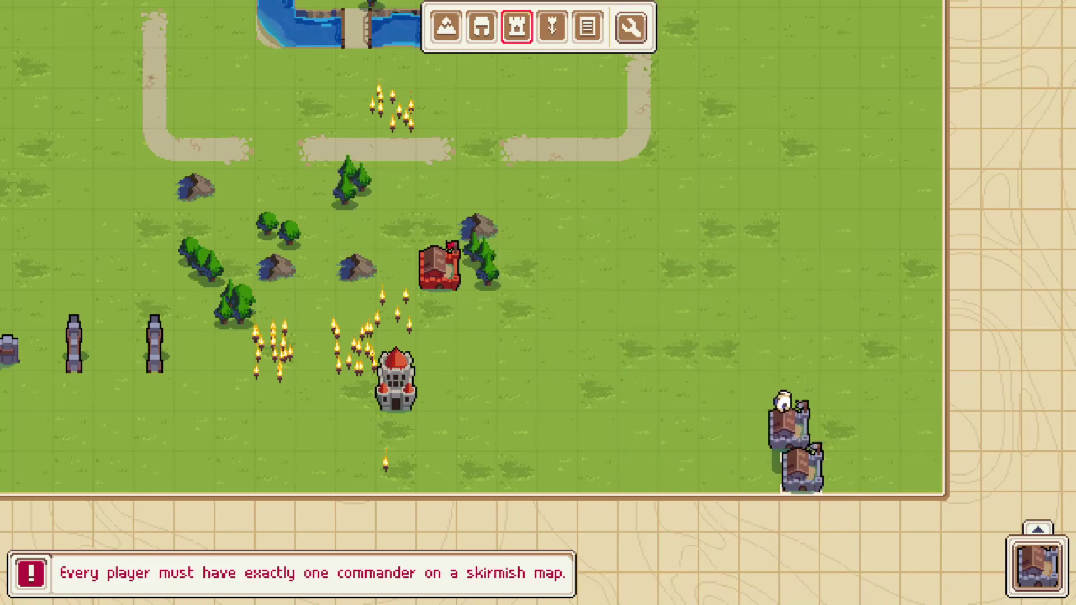
{"action": "scroll", "coordinate": [784, 403], "scroll_direction": "down", "scroll_amount": 3}
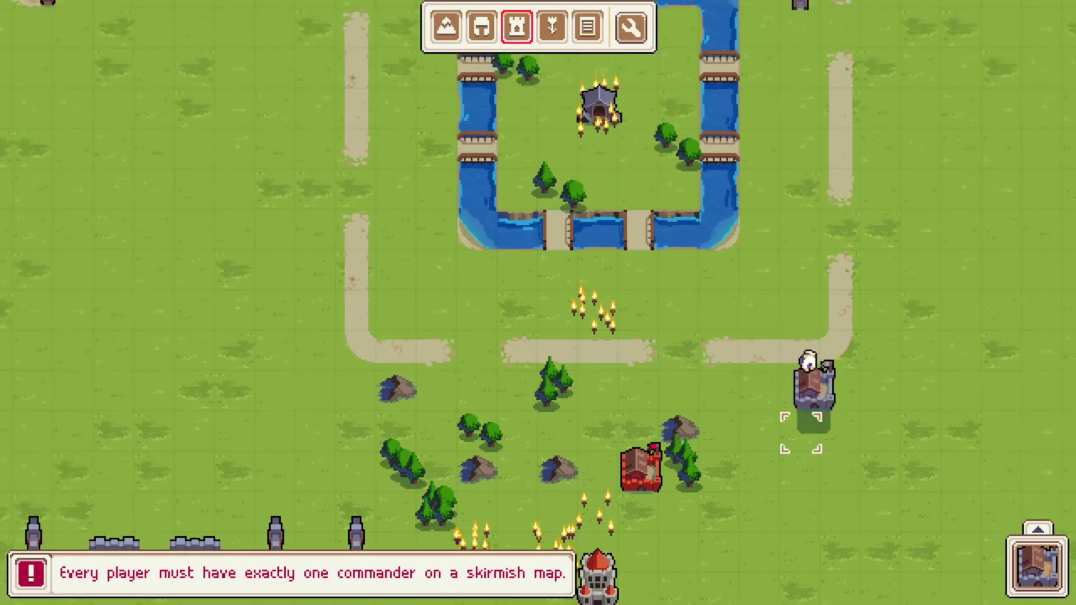
{"action": "scroll", "coordinate": [816, 355], "scroll_direction": "up", "scroll_amount": 3}
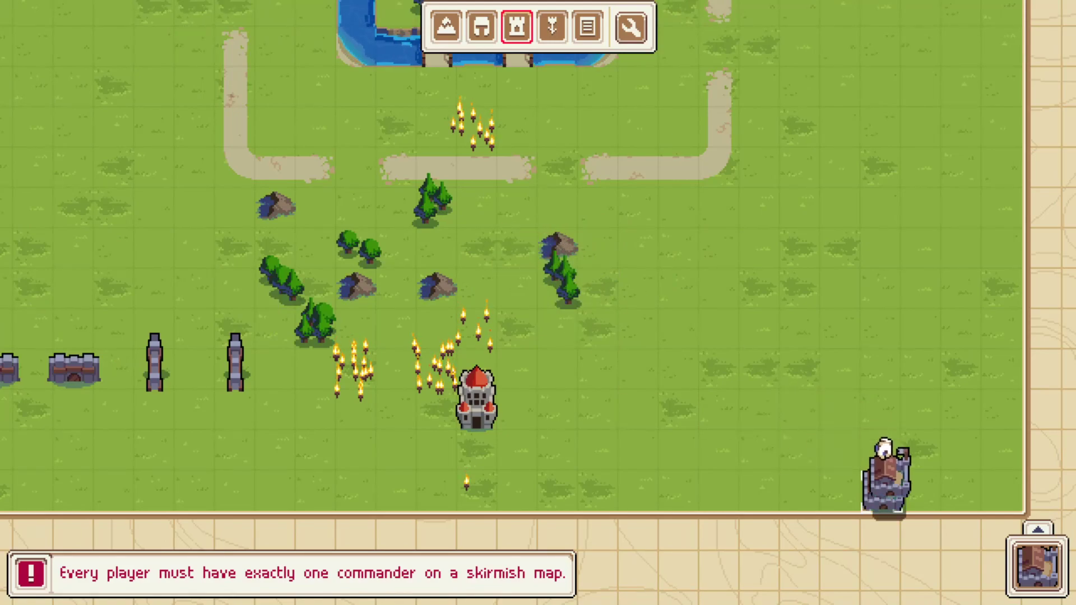
Step: Switch the structure owner to Player 1 and move the red stronghold five tiles east, onto open grass away from the torches
{"action": "left_click", "coordinate": [1028, 586]}
{"action": "left_click", "coordinate": [953, 514]}
{"action": "left_click", "coordinate": [959, 576]}
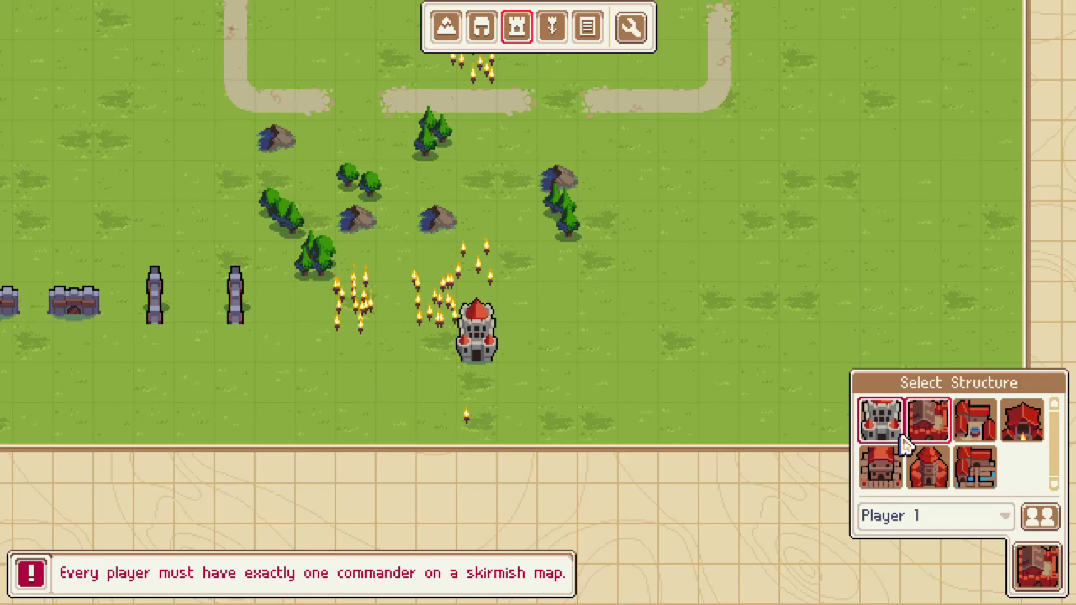
{"action": "left_click", "coordinate": [923, 438]}
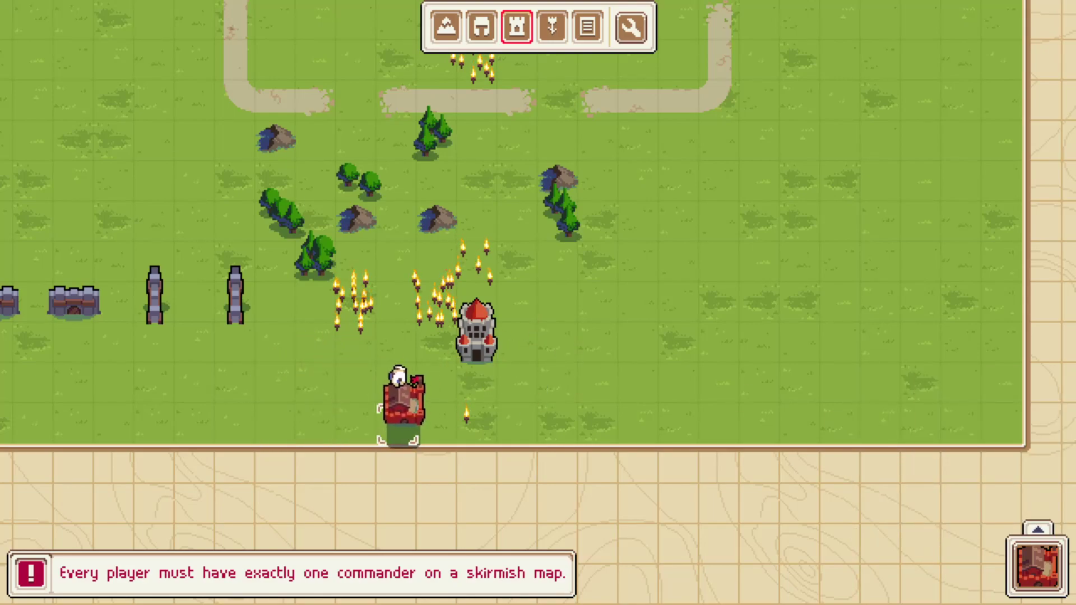
{"action": "key", "text": "a"}
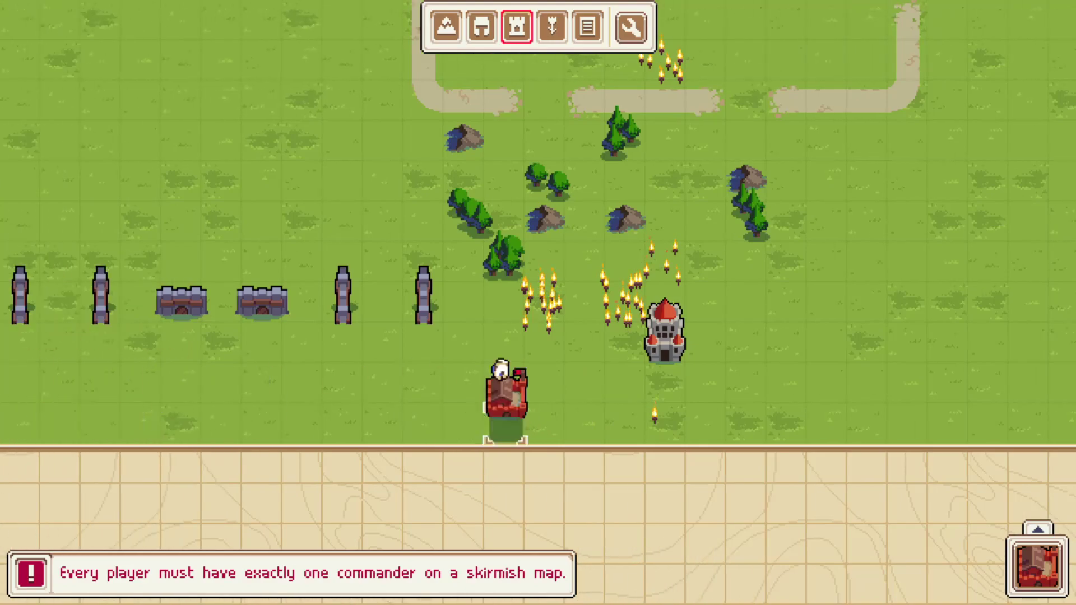
{"action": "left_click", "coordinate": [665, 348]}
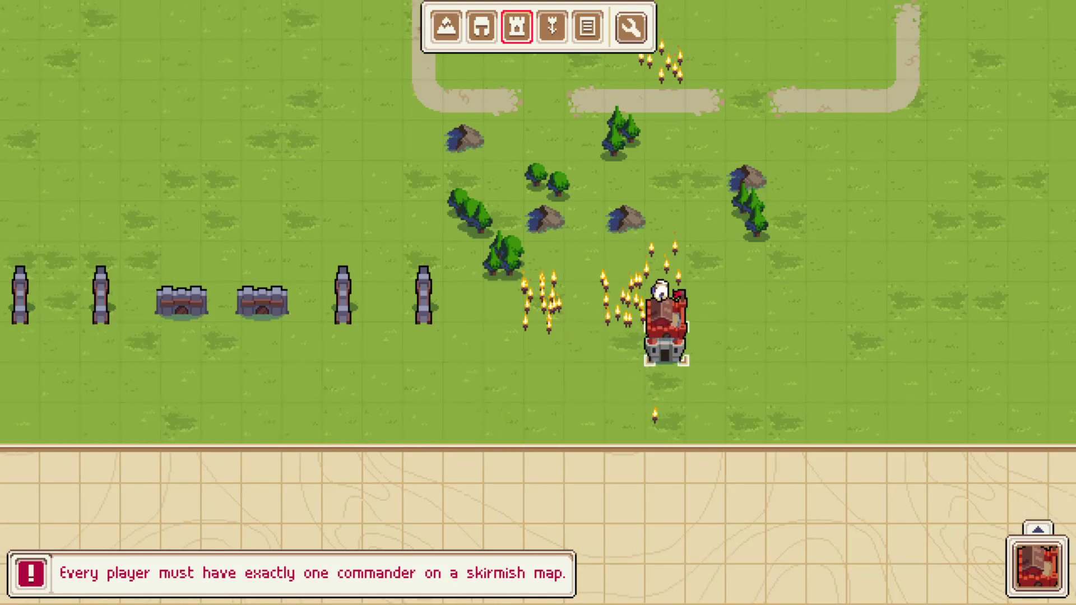
{"action": "right_click", "coordinate": [665, 336]}
{"action": "left_click", "coordinate": [1058, 577]}
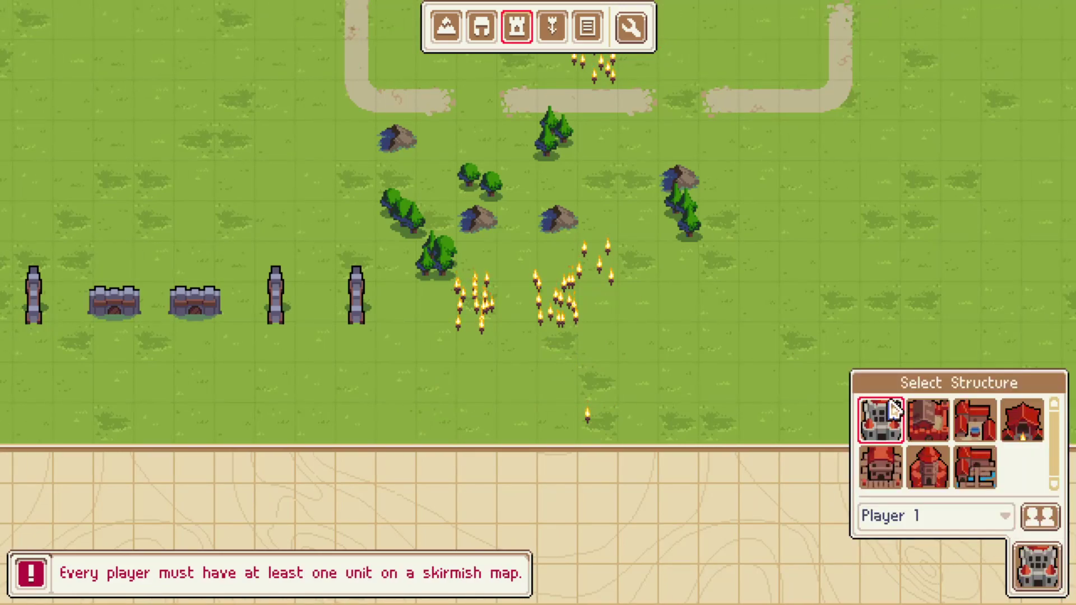
{"action": "left_click", "coordinate": [881, 419]}
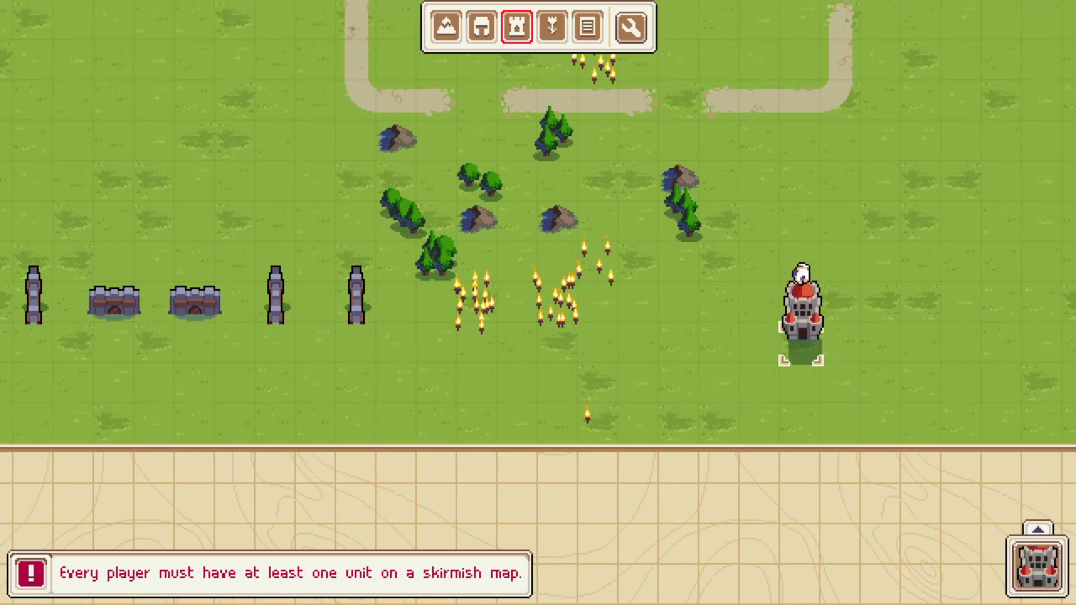
{"action": "left_click", "coordinate": [802, 342]}
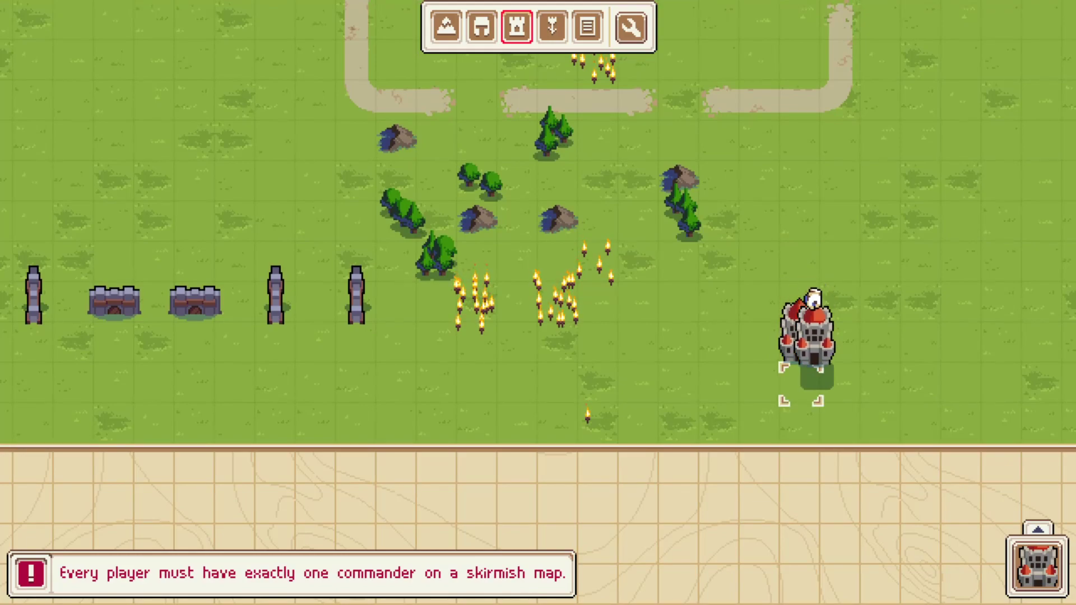
Step: Place two Player 1 barracks one tile apart on the map's bottom row, southwest of the torches
{"action": "left_click", "coordinate": [1041, 563]}
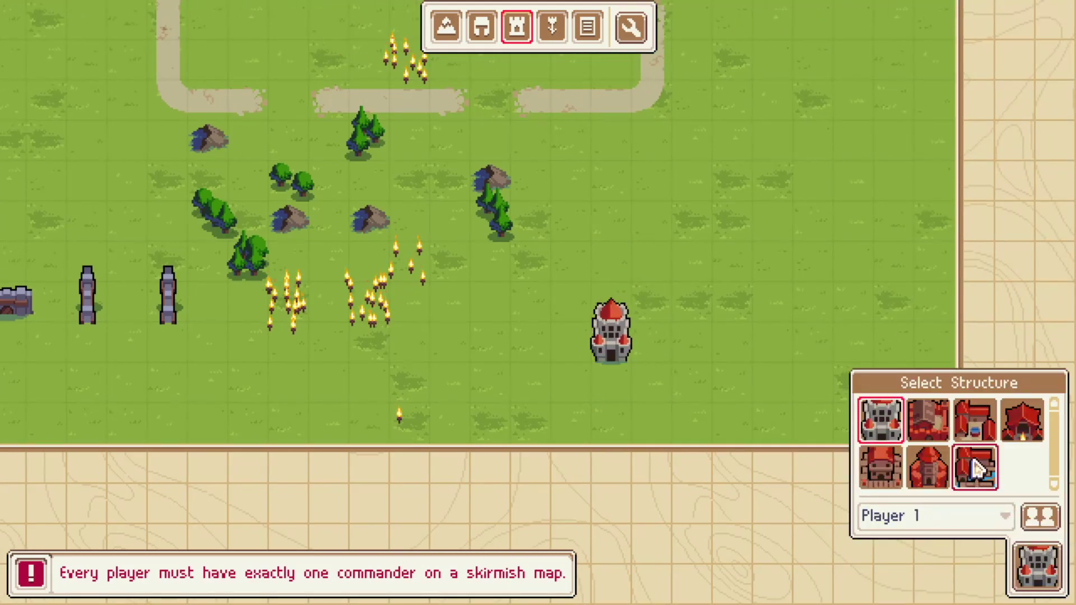
{"action": "left_click", "coordinate": [940, 420]}
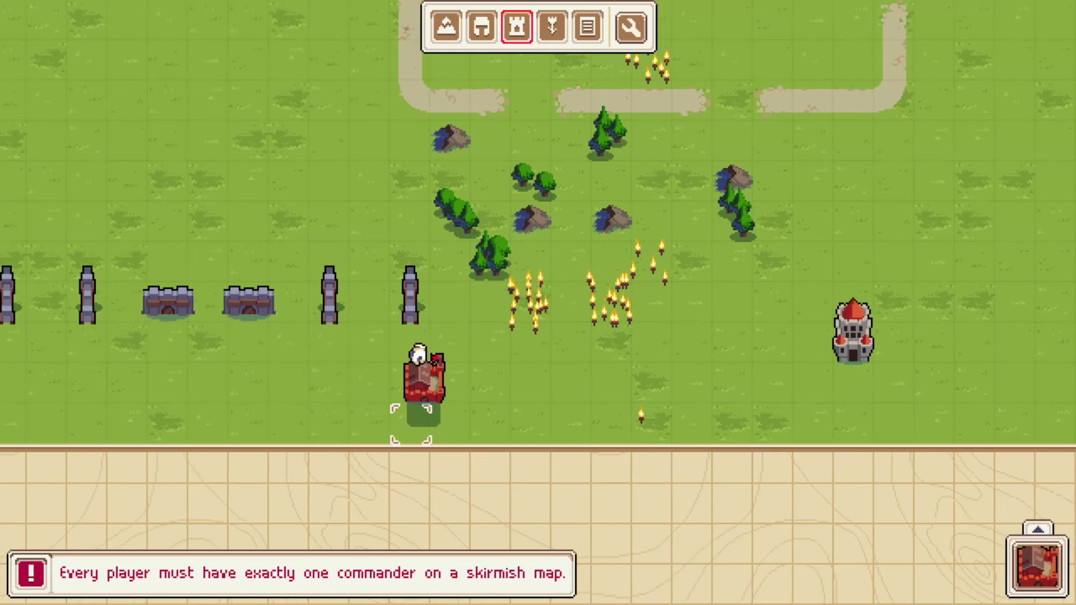
{"action": "left_click", "coordinate": [372, 423]}
{"action": "left_click", "coordinate": [452, 423]}
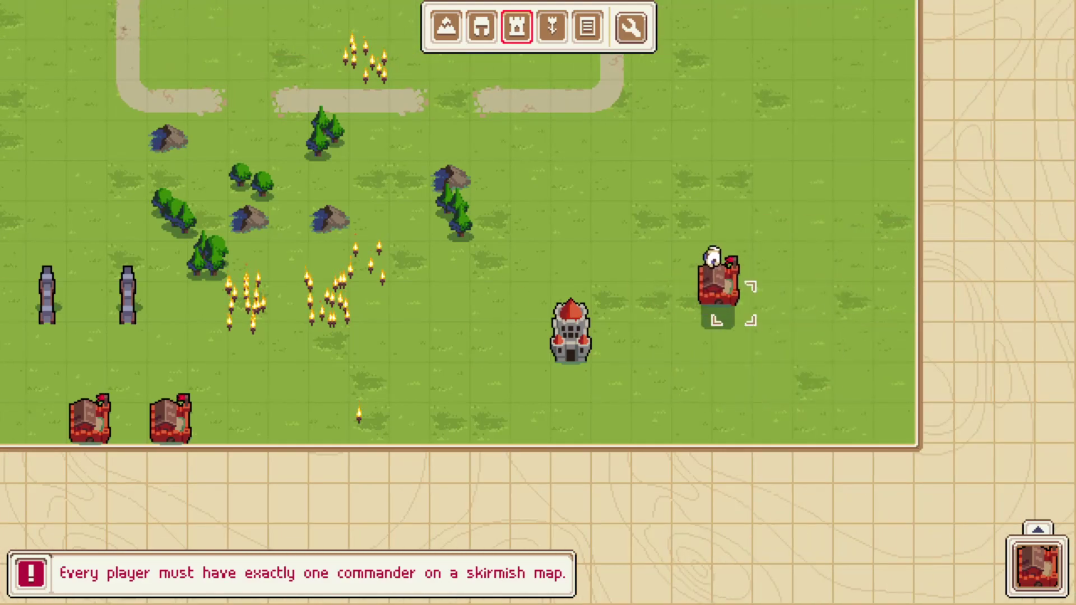
Step: Move Player 1's stronghold one tile west and one tile north
{"action": "scroll", "coordinate": [811, 143], "scroll_direction": "up", "scroll_amount": 5}
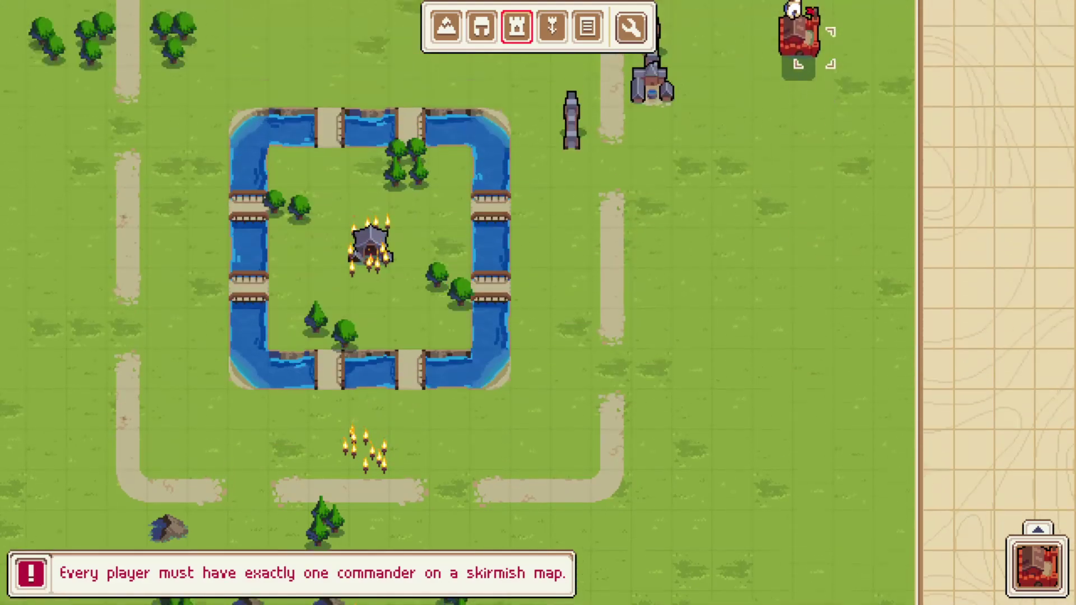
{"action": "scroll", "coordinate": [759, 602], "scroll_direction": "down", "scroll_amount": 5}
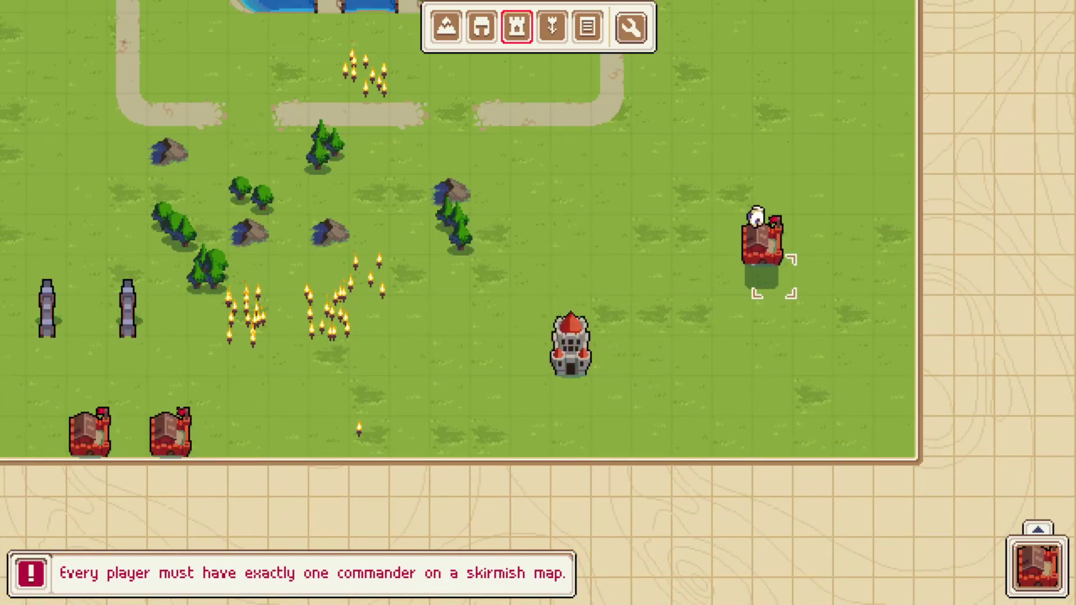
{"action": "mouse_move", "coordinate": [5, 48]}
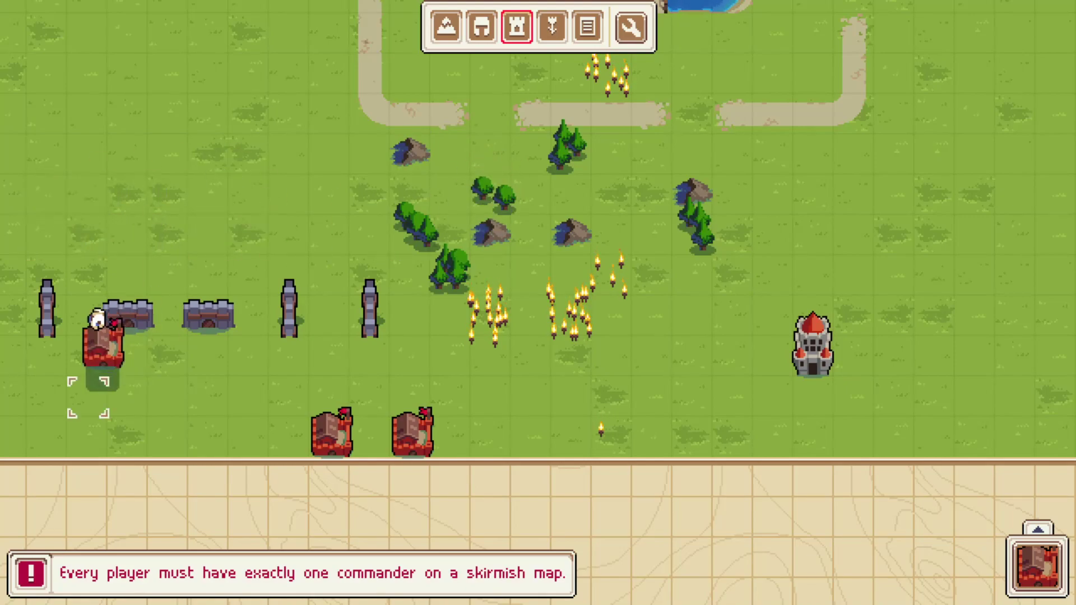
{"action": "scroll", "coordinate": [129, 236], "scroll_direction": "up", "scroll_amount": 1}
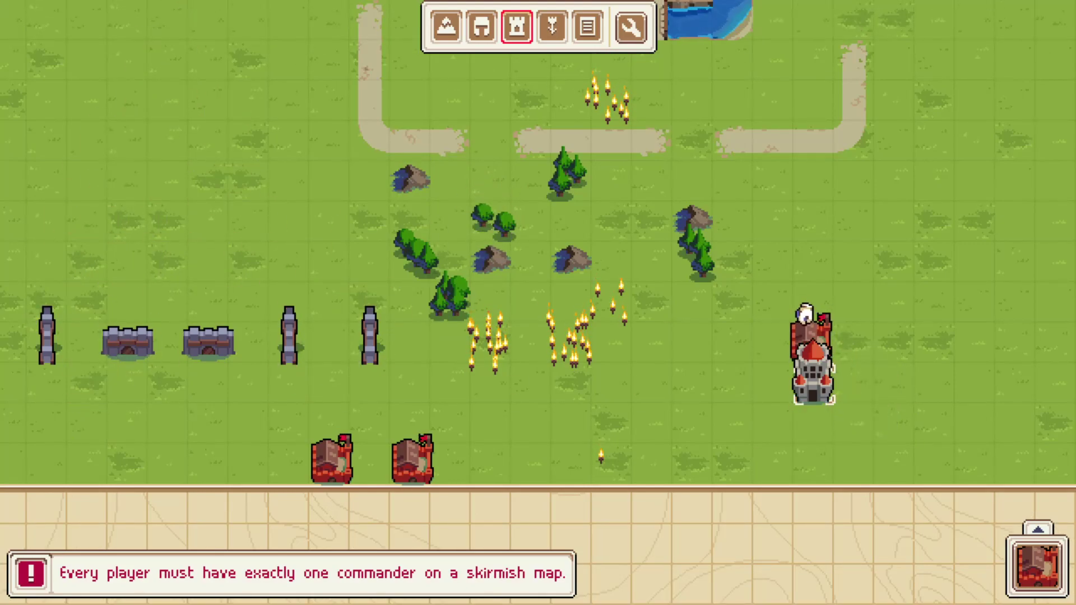
{"action": "left_click", "coordinate": [1043, 586]}
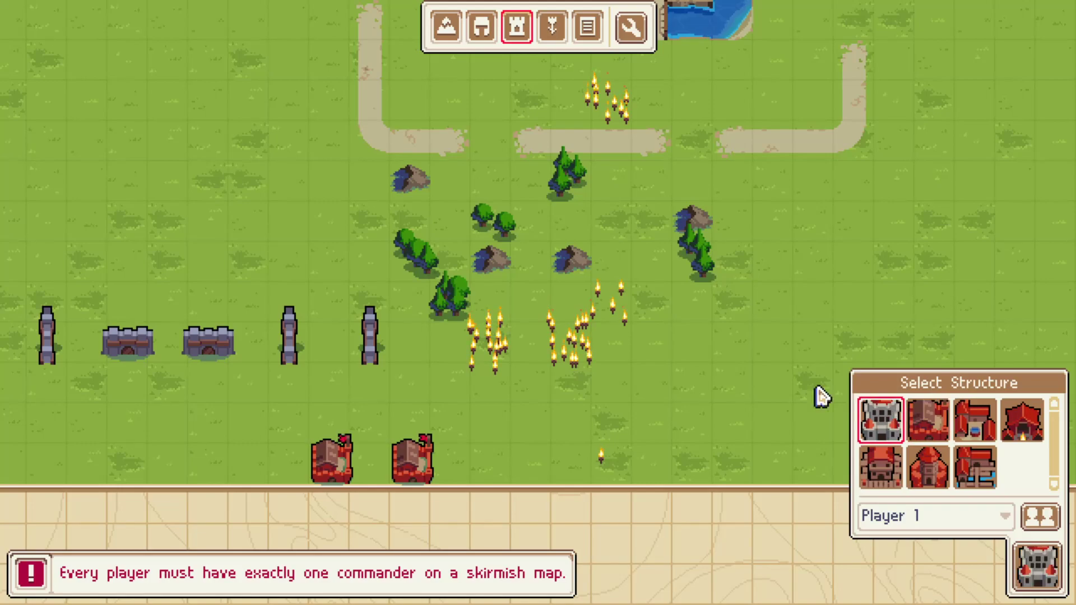
{"action": "left_click", "coordinate": [883, 414]}
{"action": "left_click", "coordinate": [734, 385]}
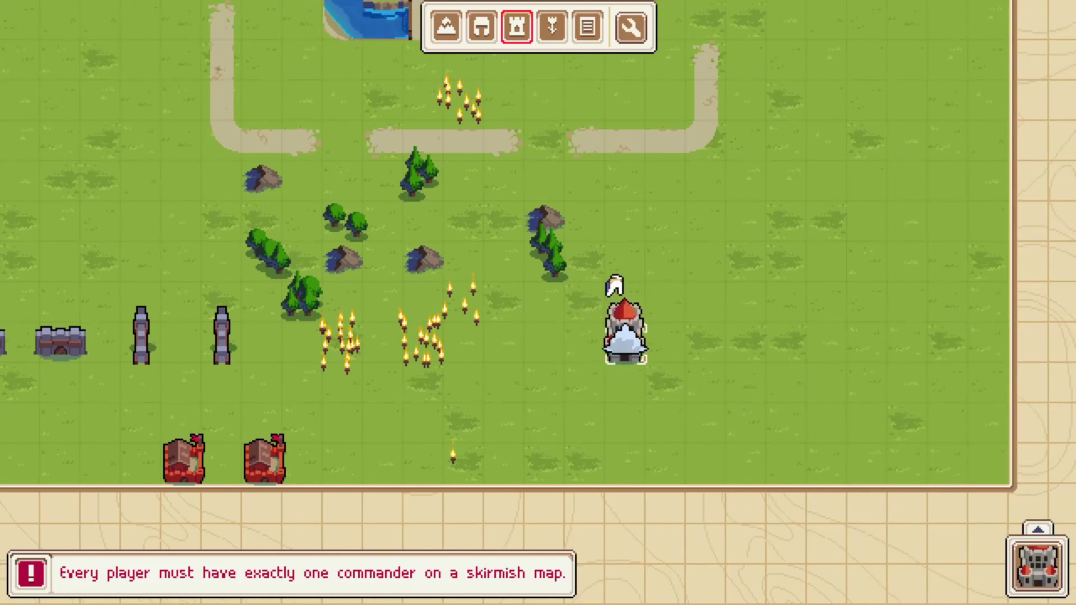
Step: Move the western red barracks to the other side of the second one, leaving one empty tile between them on the bottom row
{"action": "mouse_move", "coordinate": [14, 314]}
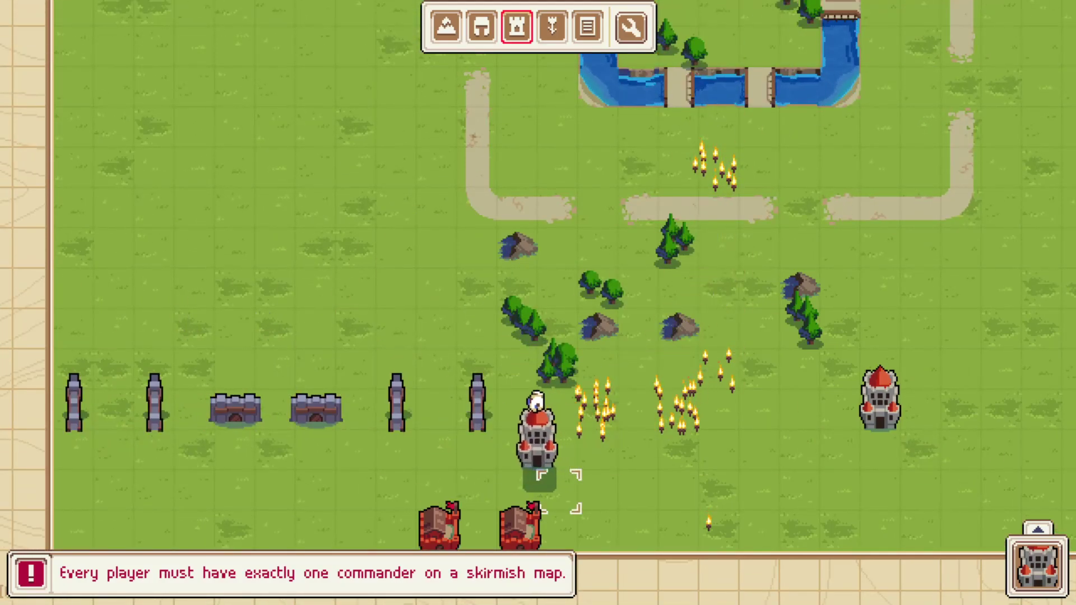
{"action": "left_click", "coordinate": [1050, 568]}
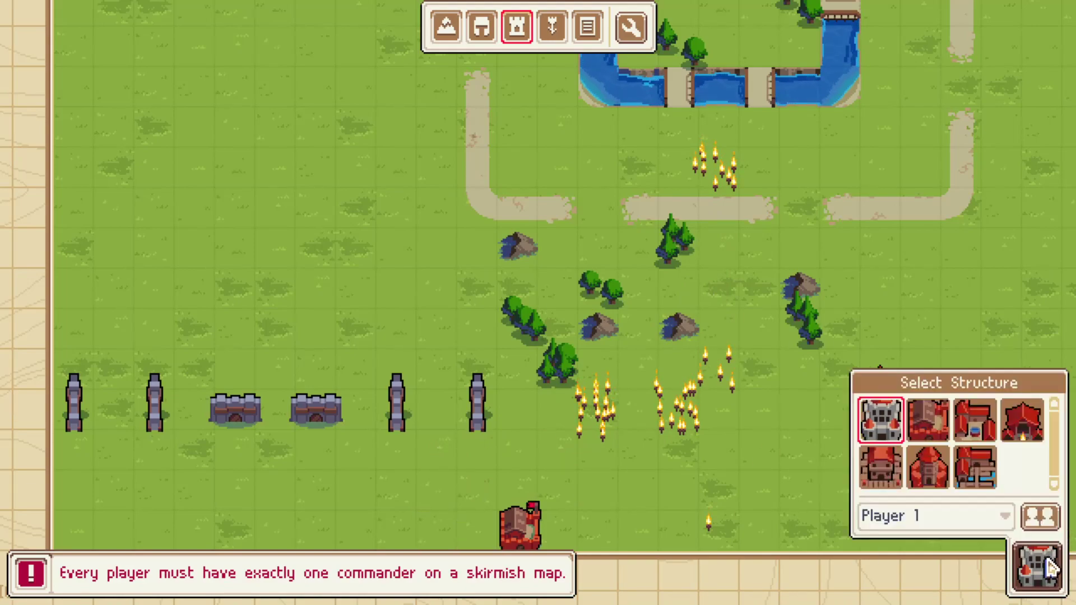
{"action": "left_click", "coordinate": [927, 421]}
{"action": "left_click", "coordinate": [600, 541]}
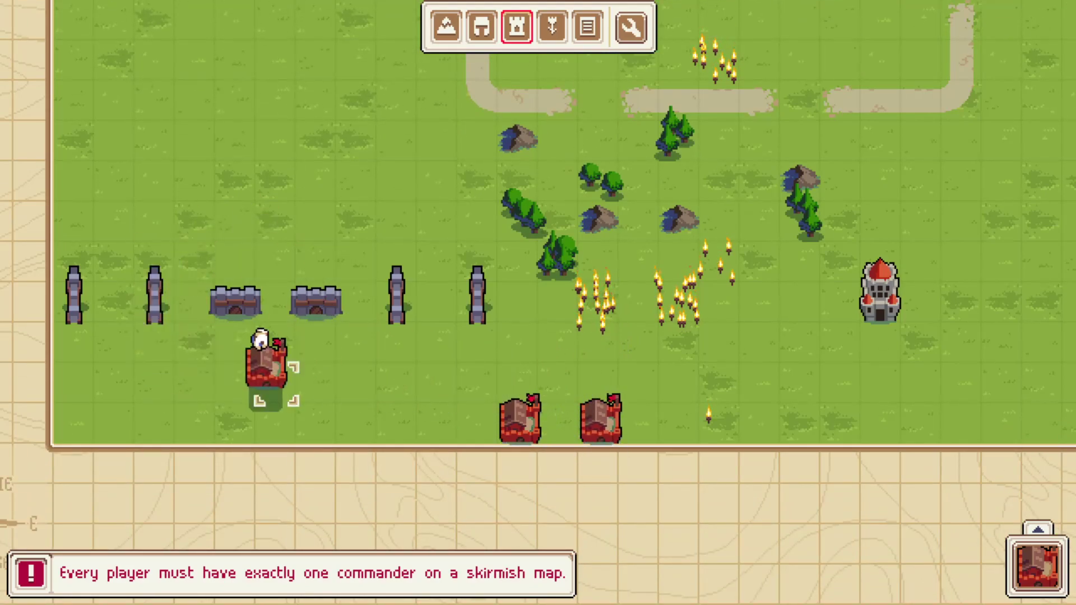
Step: Move the eastern red barracks onto the lone torch's tile and the western one a tile east, both on the bottom row
{"action": "right_click", "coordinate": [606, 377]}
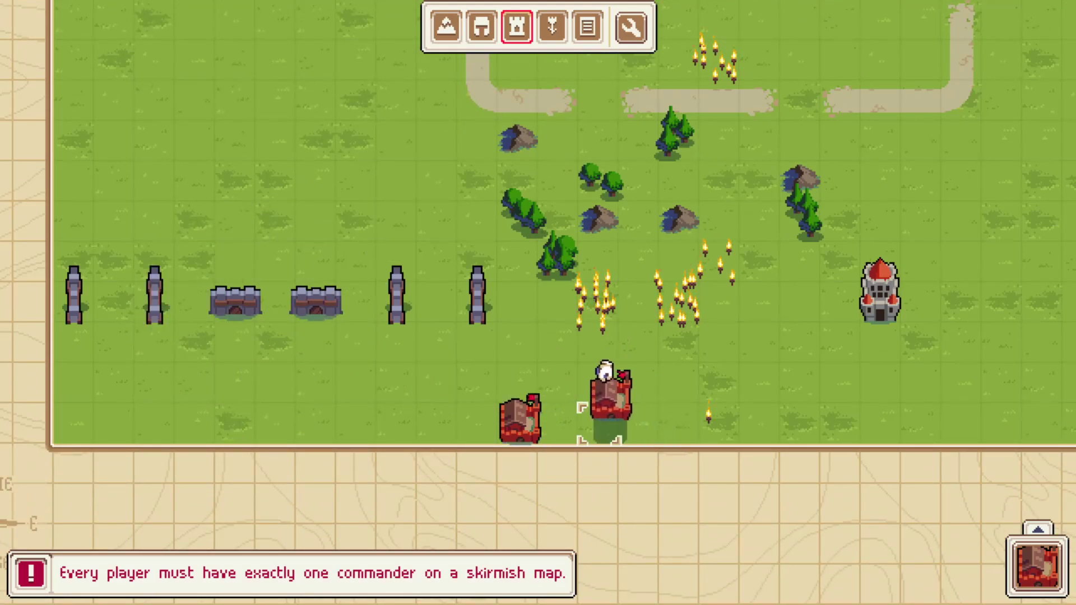
{"action": "left_click", "coordinate": [720, 359]}
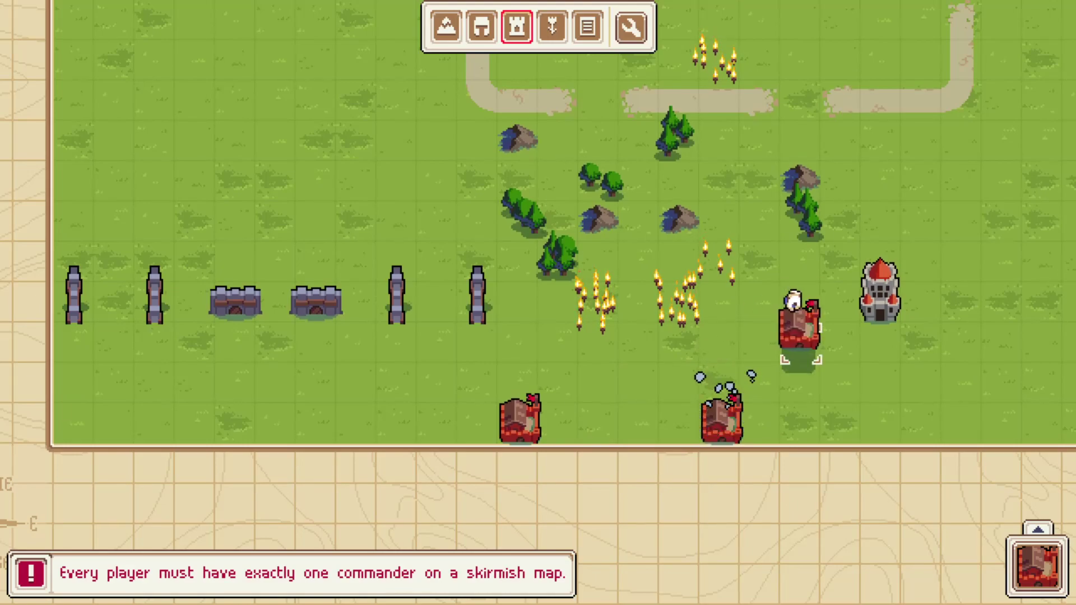
{"action": "scroll", "coordinate": [723, 247], "scroll_direction": "up", "scroll_amount": 2}
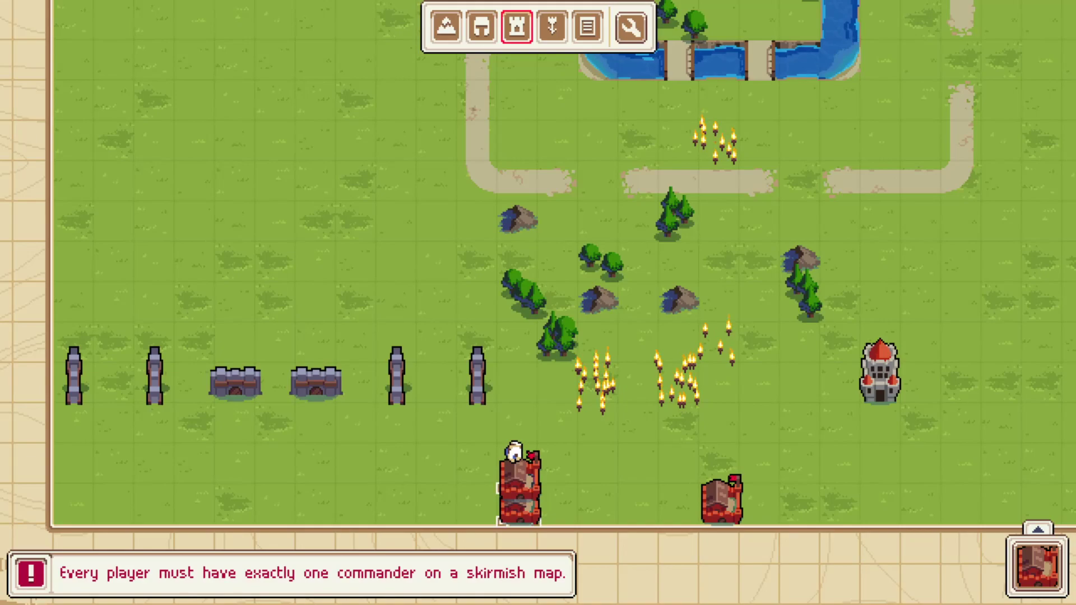
{"action": "left_click", "coordinate": [558, 449]}
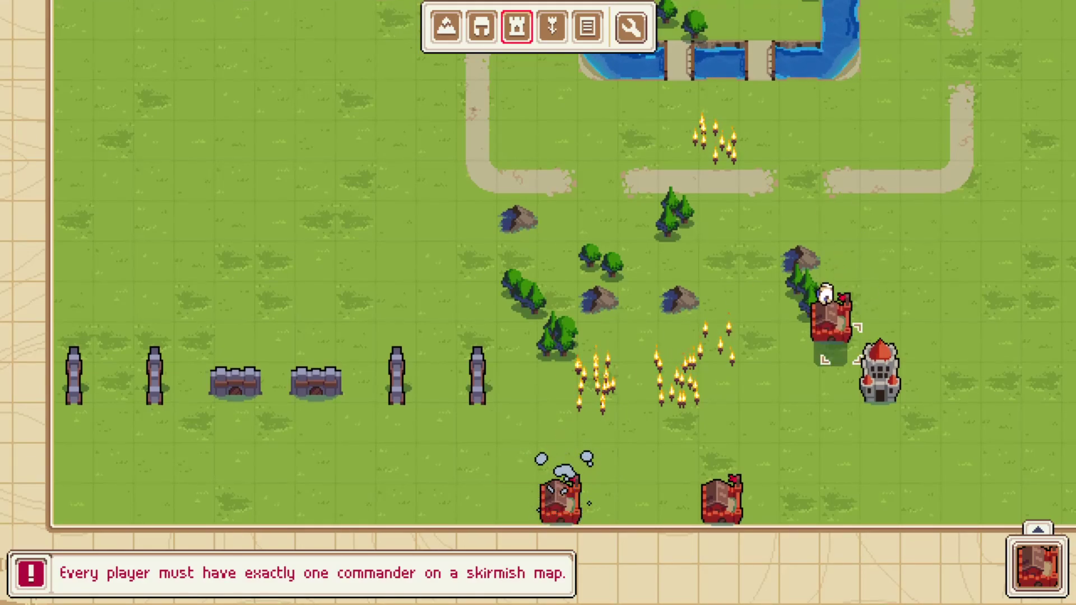
Step: Paint three wall terrain tiles in a diagonal from west of Player 1's stronghold to the grass south of it
{"action": "mouse_move", "coordinate": [1069, 280]}
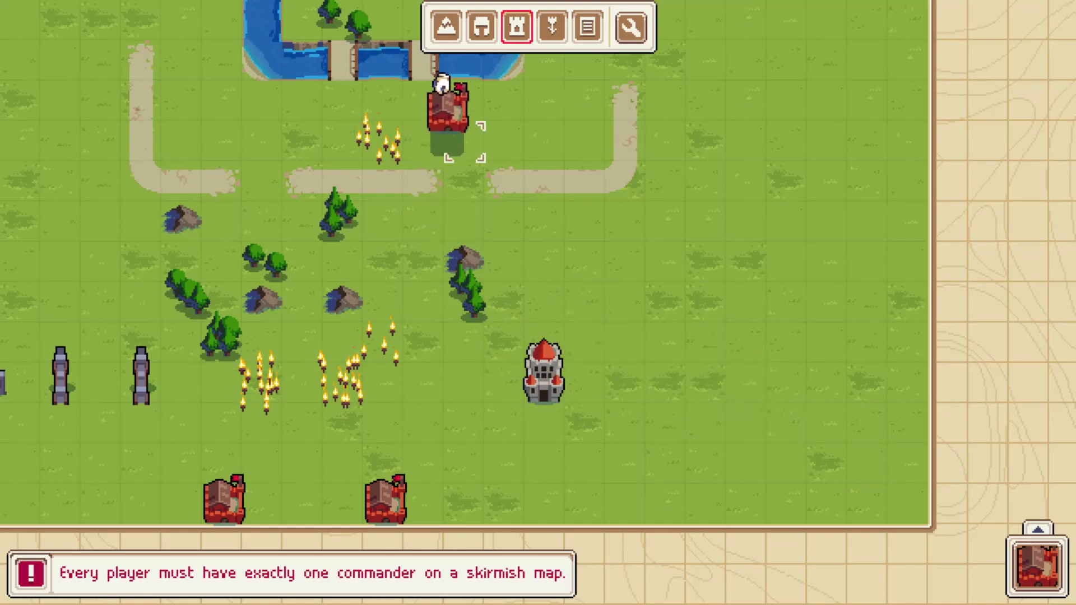
{"action": "left_click", "coordinate": [446, 27]}
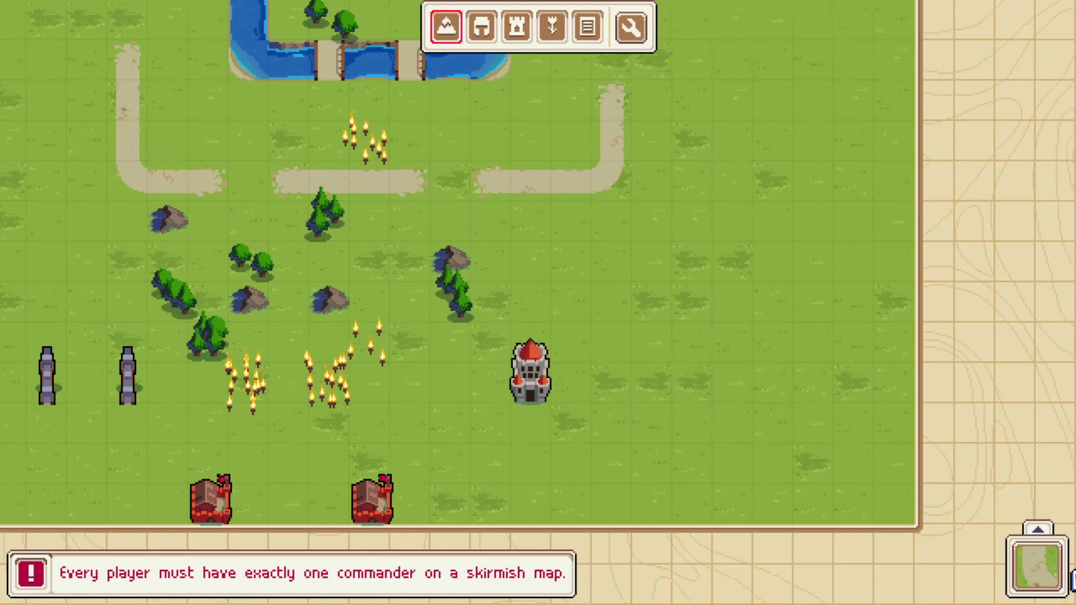
{"action": "left_click", "coordinate": [1041, 569]}
{"action": "left_click", "coordinate": [975, 416]}
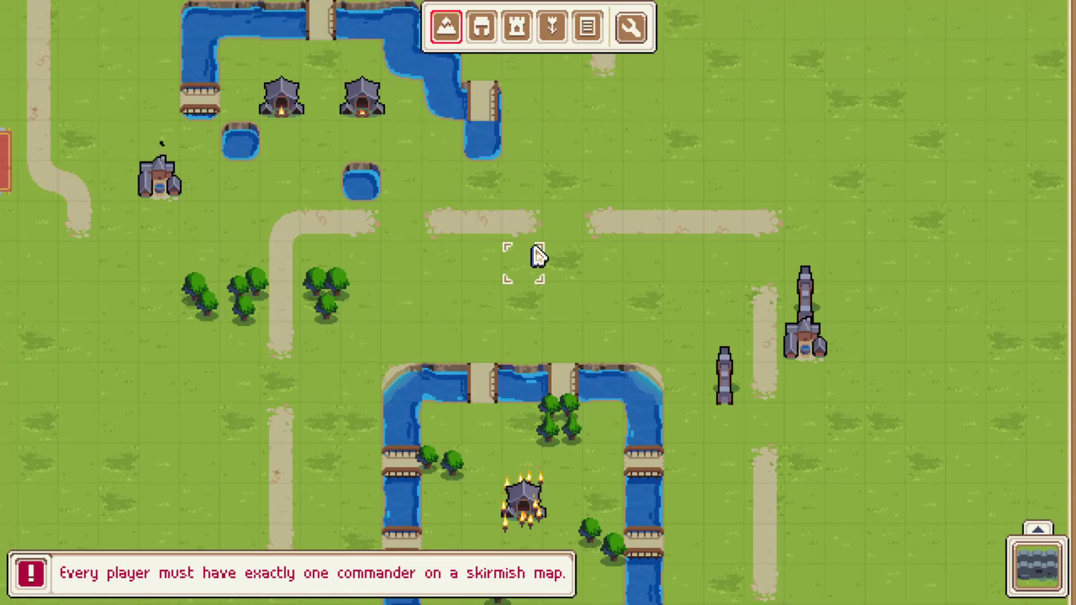
{"action": "key", "text": "Down"}
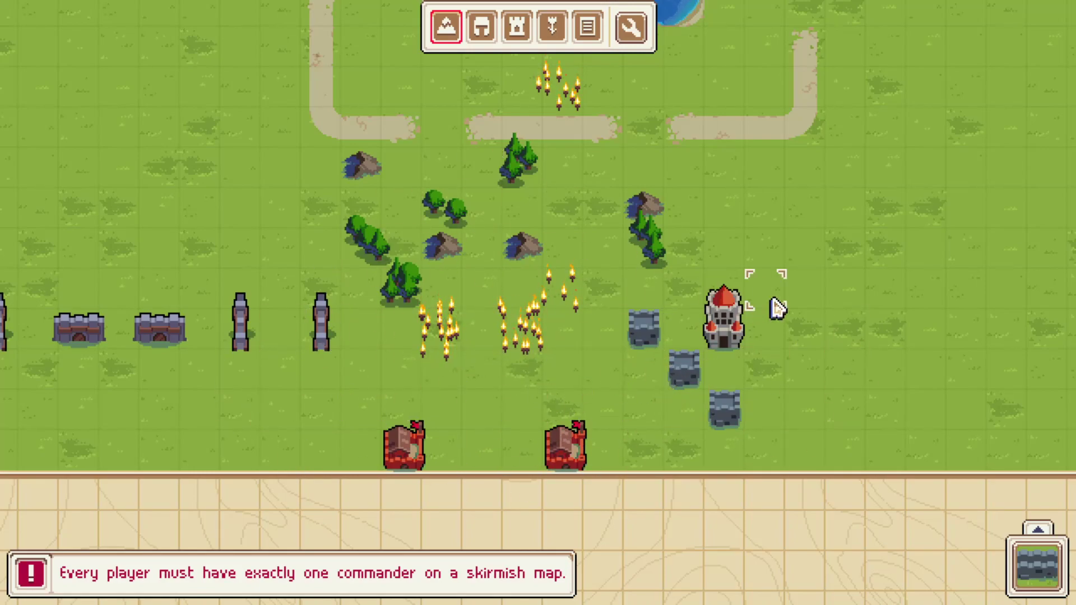
Step: Move Player 1's stronghold two tiles north, beside the mountain and forest tiles
{"action": "left_click", "coordinate": [526, 34]}
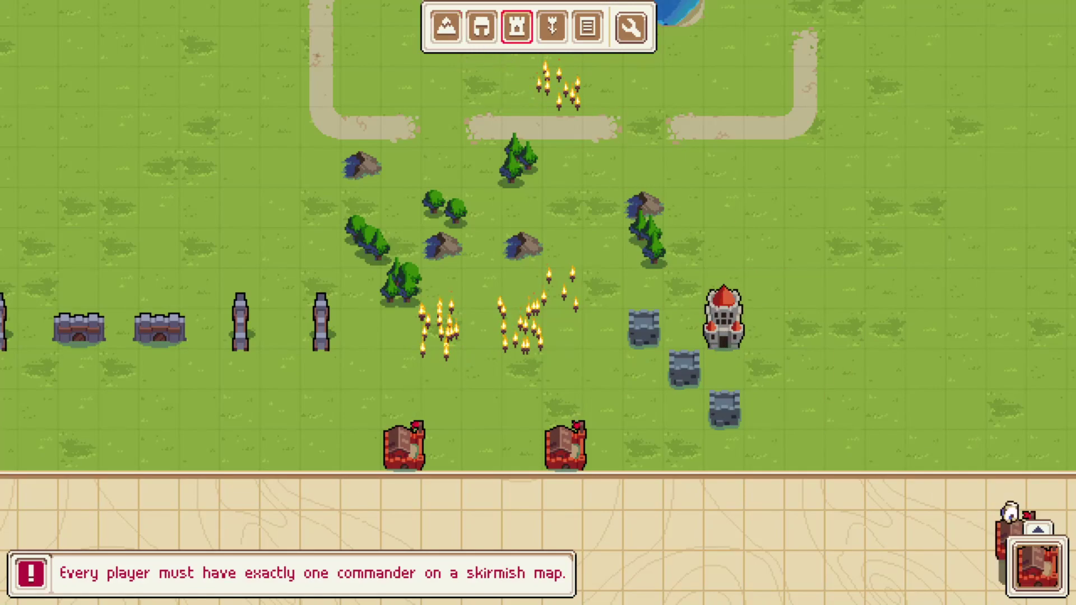
{"action": "left_click", "coordinate": [1037, 566]}
{"action": "left_click", "coordinate": [878, 431]}
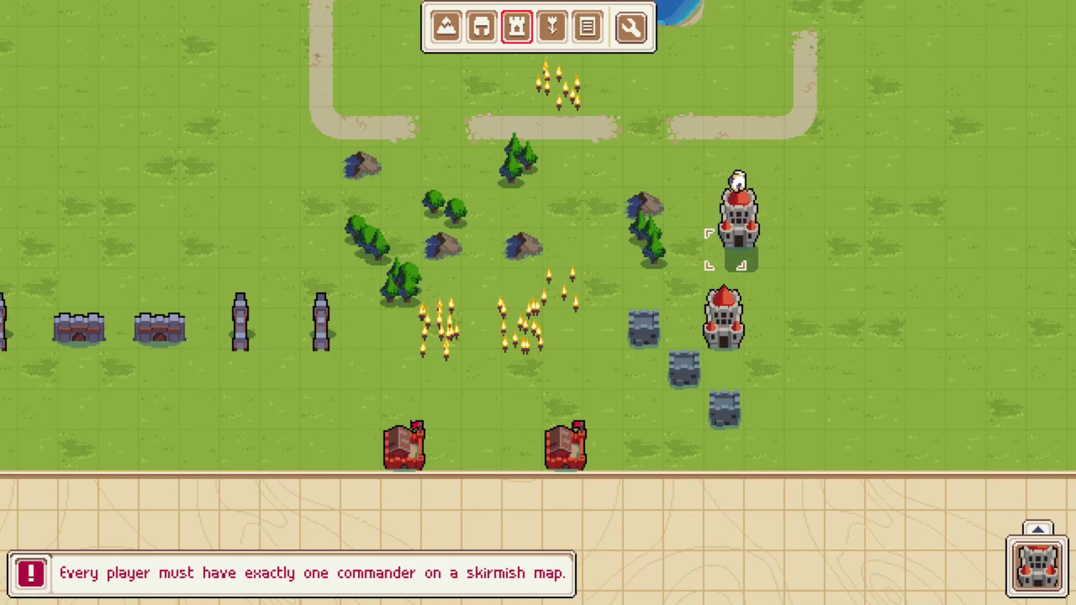
{"action": "left_click", "coordinate": [723, 250]}
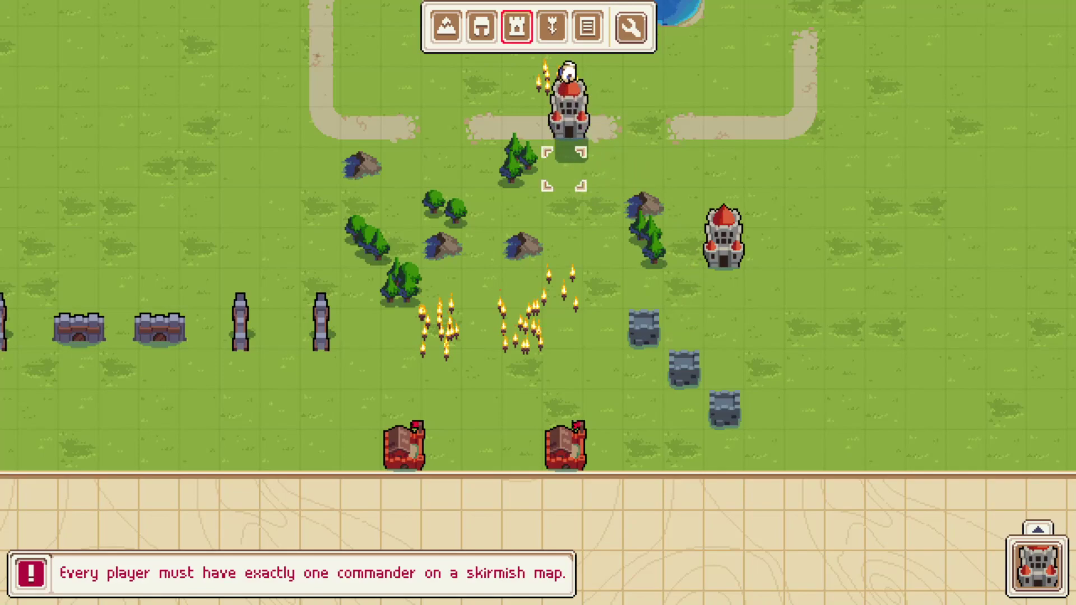
Step: Shift the diagonal wall northwest by removing its southeastern tile and adding a wall tile at its northwestern end
{"action": "left_click", "coordinate": [446, 26]}
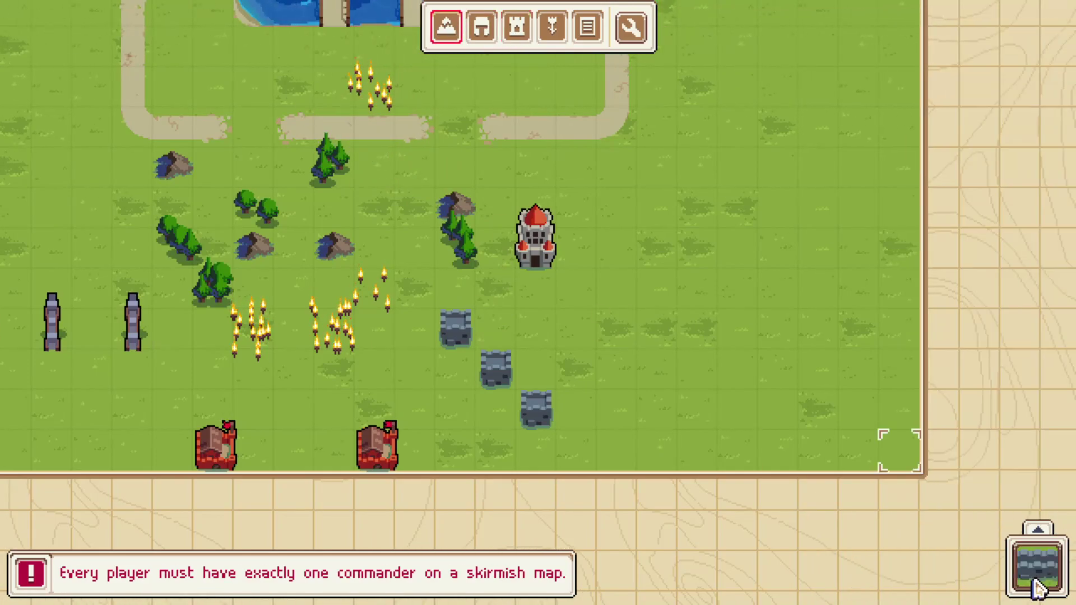
{"action": "right_click", "coordinate": [536, 415]}
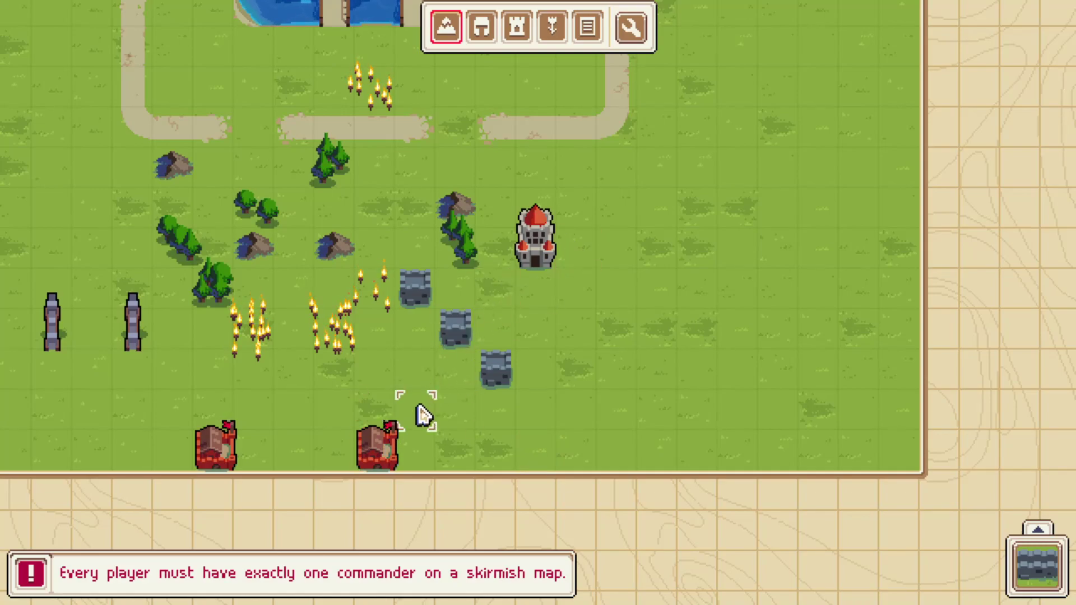
Step: Place a Player 1 hideout tent midway between the two red barracks on the bottom row
{"action": "mouse_move", "coordinate": [2, 384]}
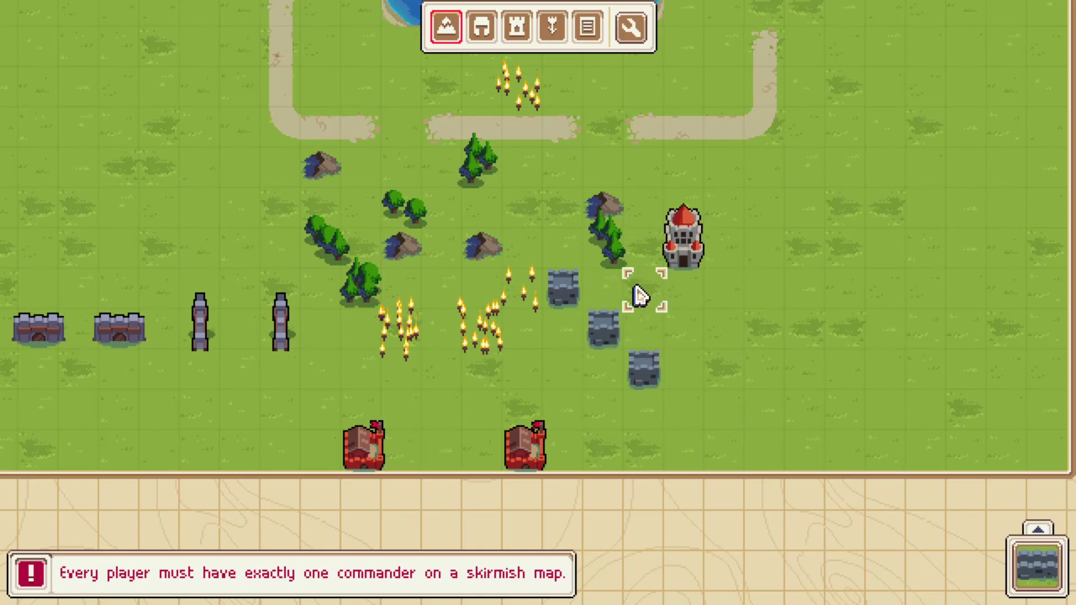
{"action": "mouse_move", "coordinate": [1073, 471]}
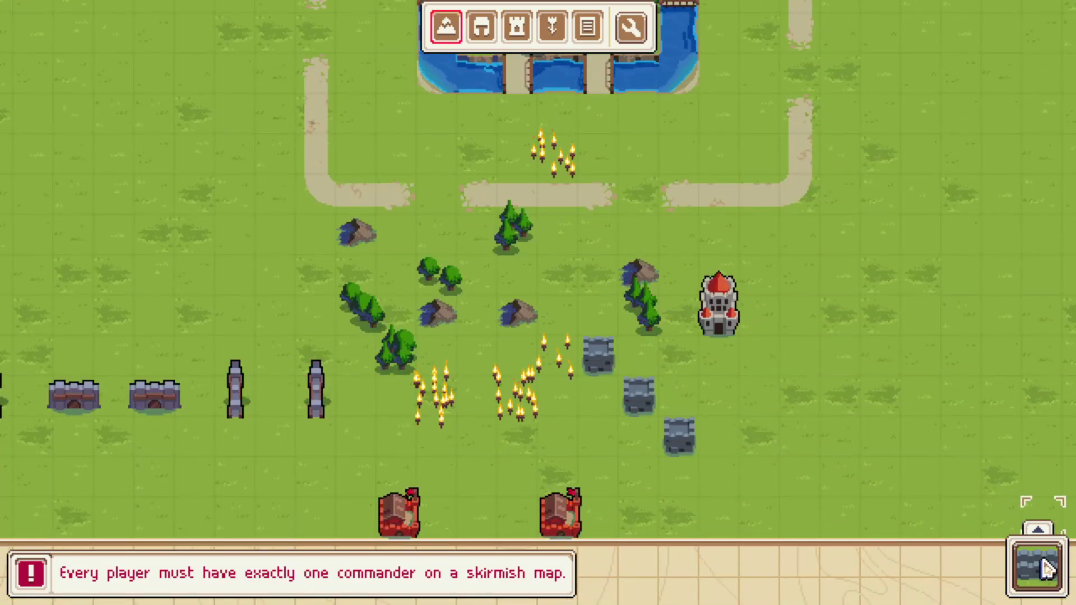
{"action": "left_click", "coordinate": [516, 25]}
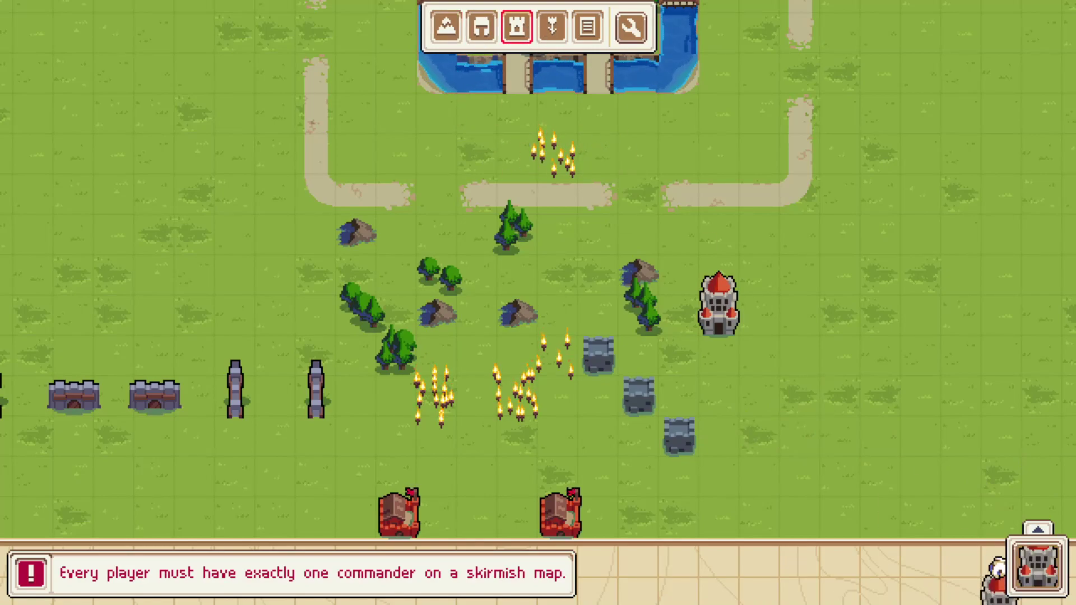
{"action": "left_click", "coordinate": [1036, 566]}
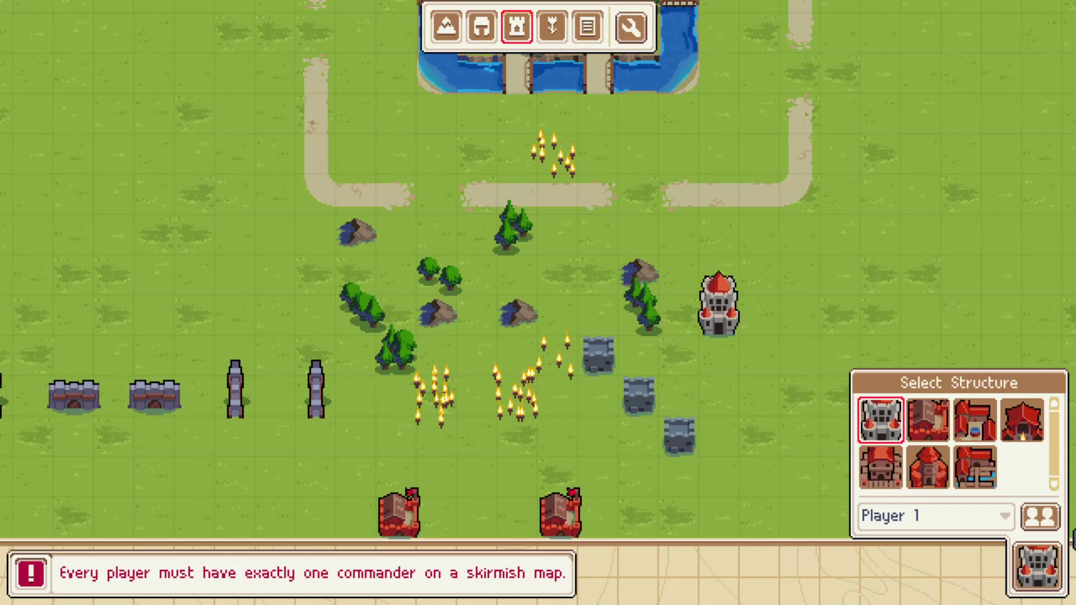
{"action": "left_click", "coordinate": [1026, 423]}
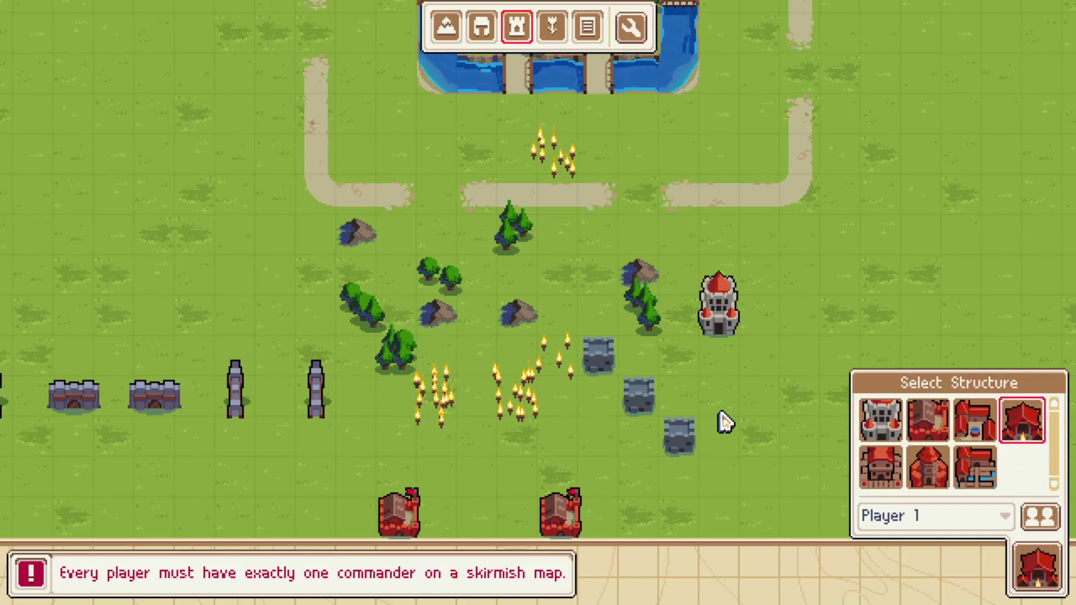
{"action": "left_click", "coordinate": [728, 427]}
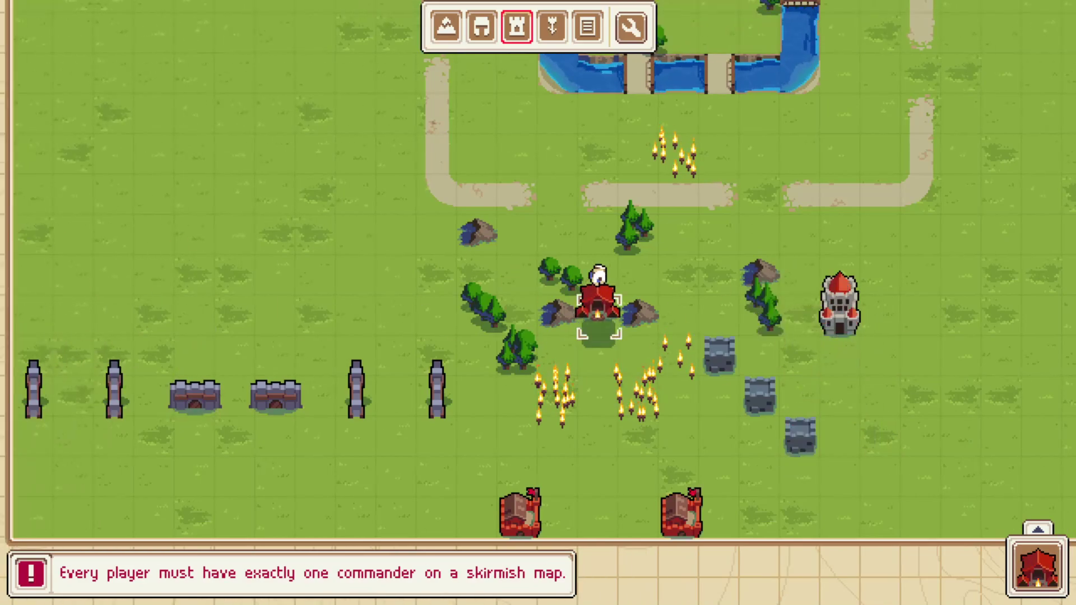
{"action": "left_click", "coordinate": [599, 513]}
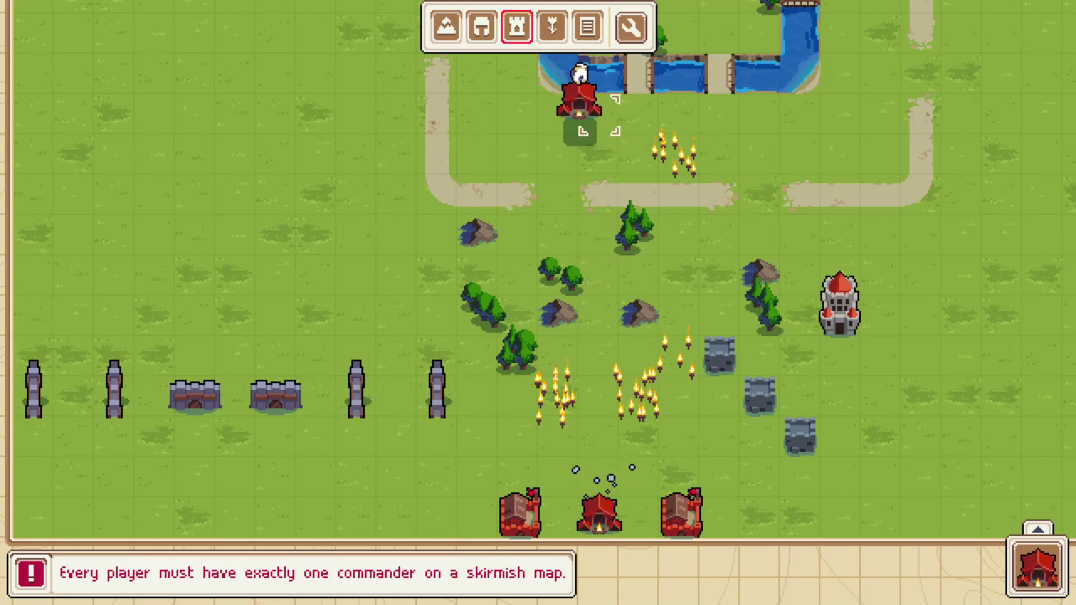
Step: Check which units the red hideout between the barracks can recruit in its unit properties
{"action": "left_click", "coordinate": [590, 29]}
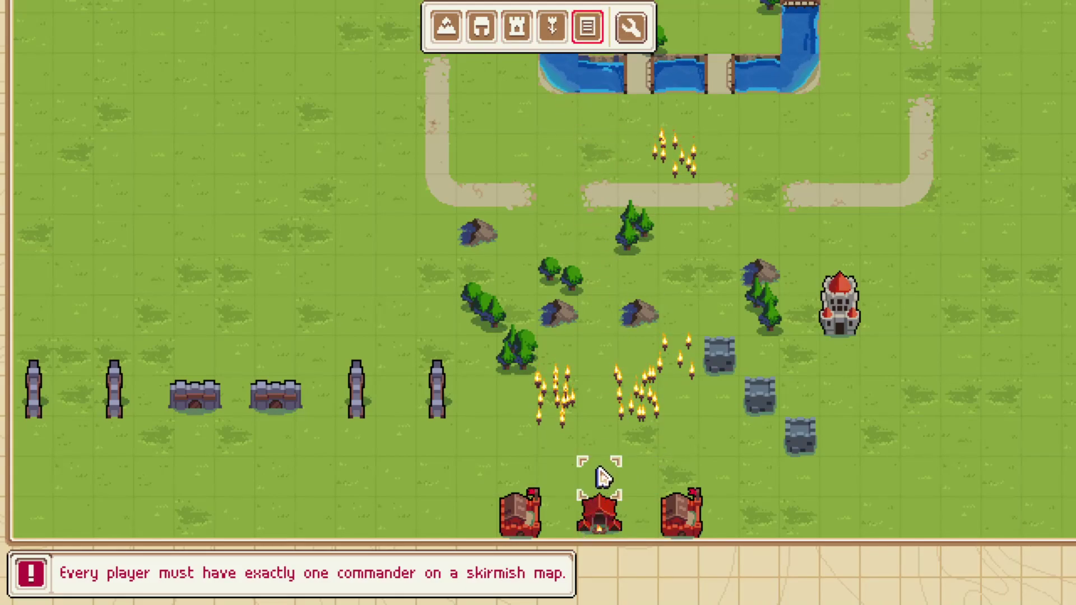
{"action": "left_click", "coordinate": [598, 527]}
{"action": "left_click", "coordinate": [483, 257]}
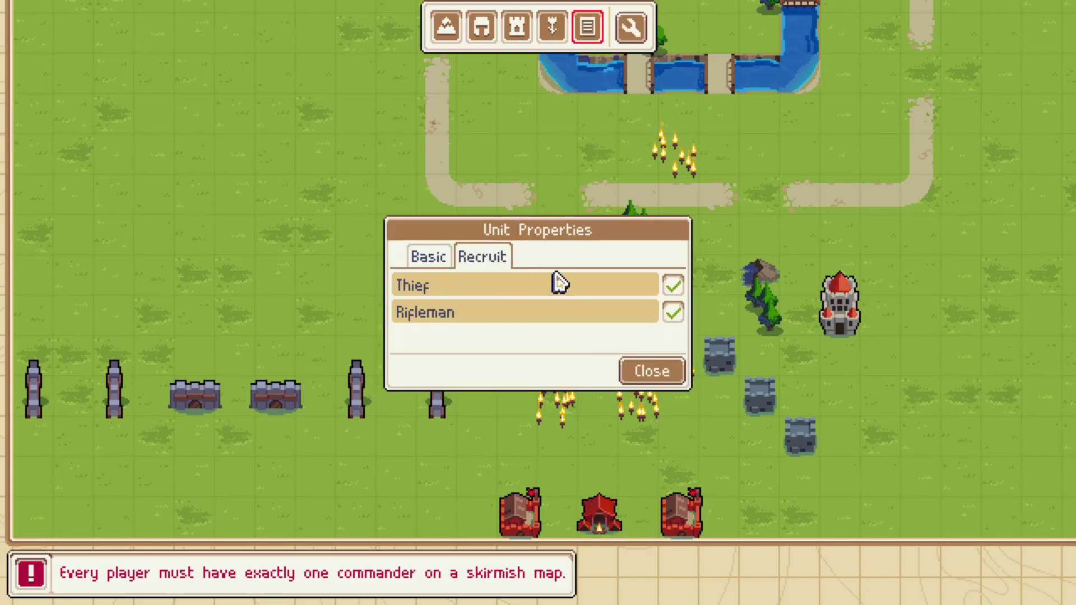
{"action": "left_click", "coordinate": [673, 367]}
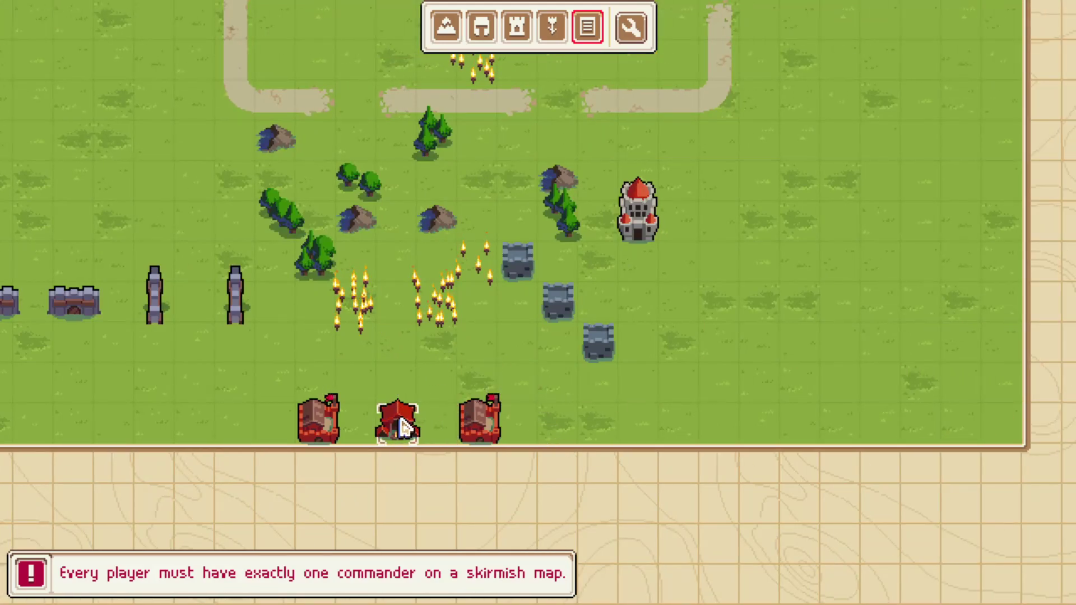
Step: Remove the red hideout from between the two barracks on the bottom row
{"action": "left_click", "coordinate": [448, 35]}
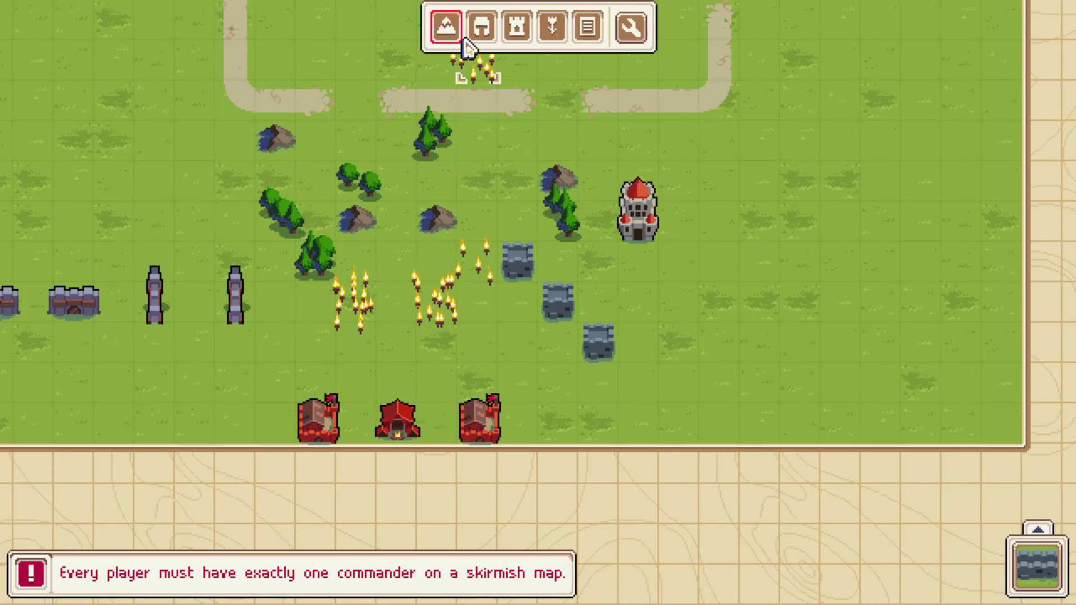
{"action": "left_click", "coordinate": [482, 33]}
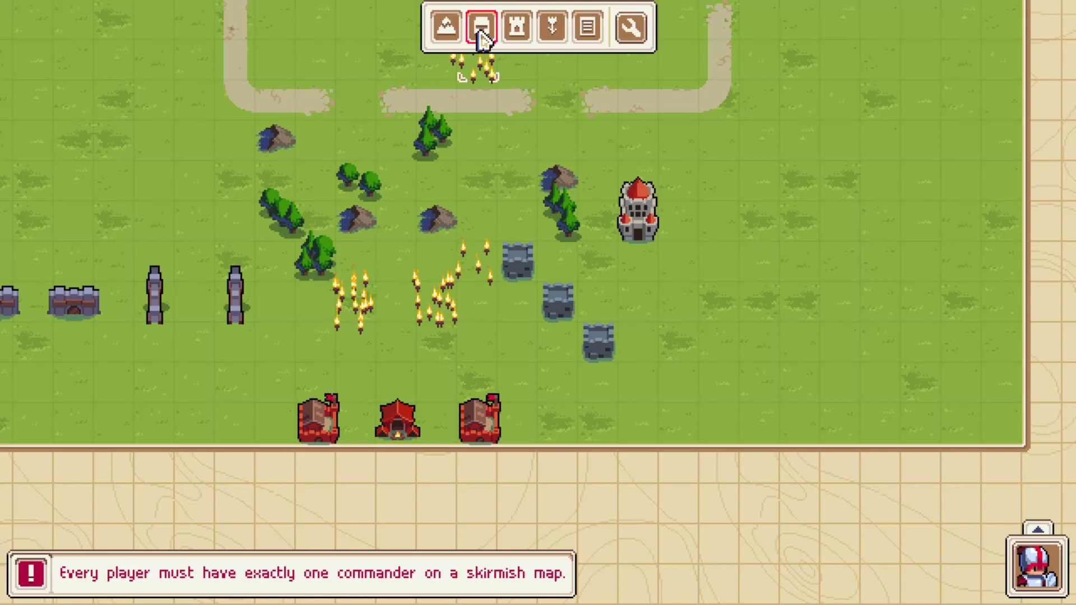
{"action": "left_click", "coordinate": [517, 28]}
{"action": "right_click", "coordinate": [398, 418]}
Step: Switch the hideout to neutral ownership and place one south of the moat's southwest corner and one east of the moat's lower half
{"action": "left_click", "coordinate": [1044, 575]}
{"action": "left_click", "coordinate": [968, 514]}
{"action": "left_click", "coordinate": [964, 590]}
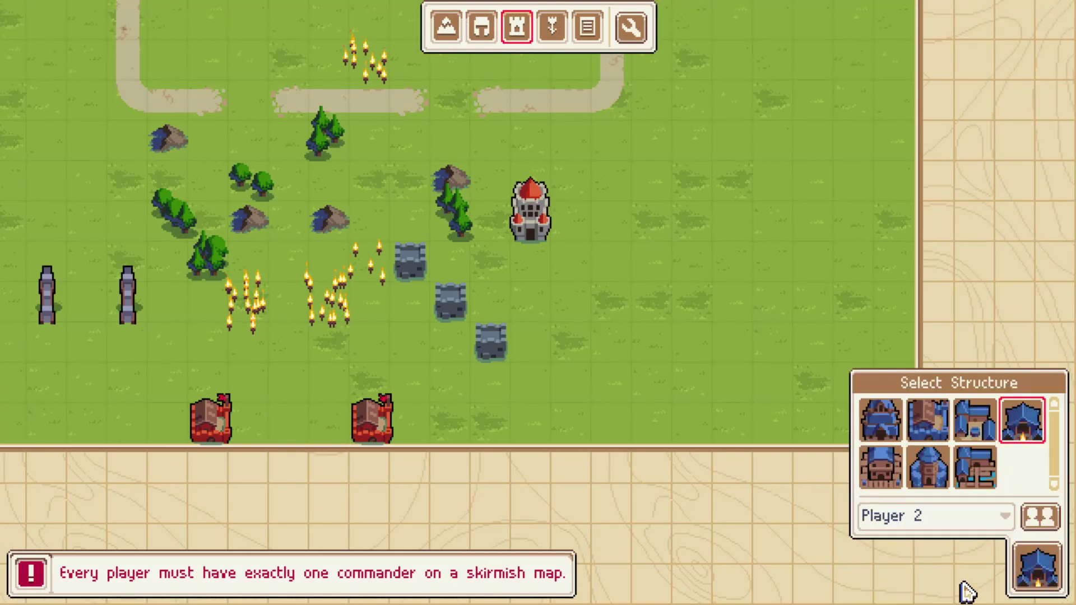
{"action": "left_click", "coordinate": [992, 519]}
{"action": "left_click", "coordinate": [952, 538]}
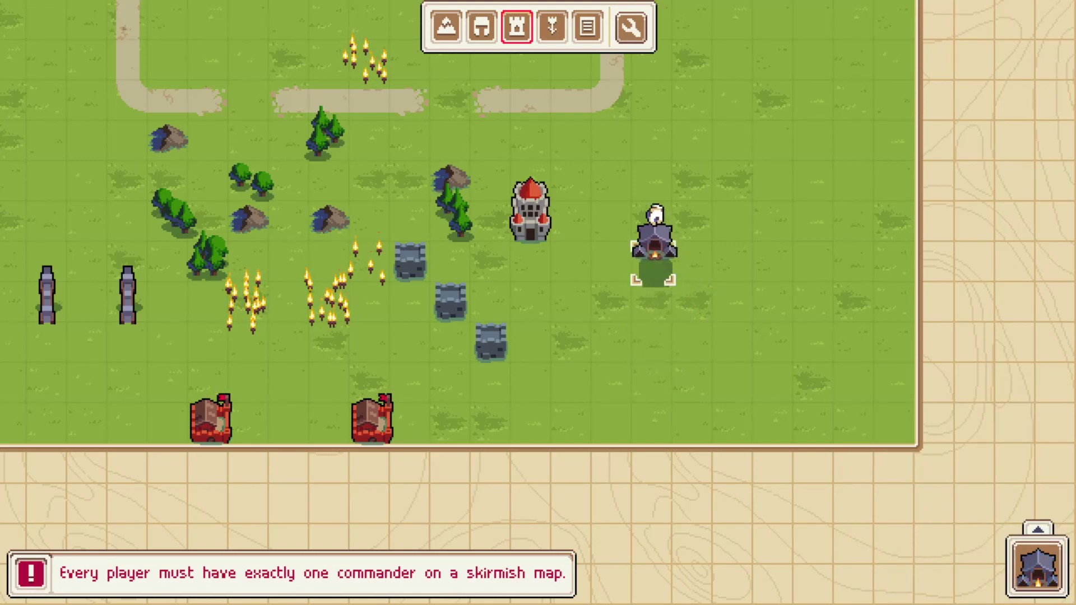
{"action": "middle_click_drag", "start_coordinate": [204, 67], "coordinate": [420, 269]}
{"action": "middle_click_drag", "start_coordinate": [720, 228], "coordinate": [807, 283]}
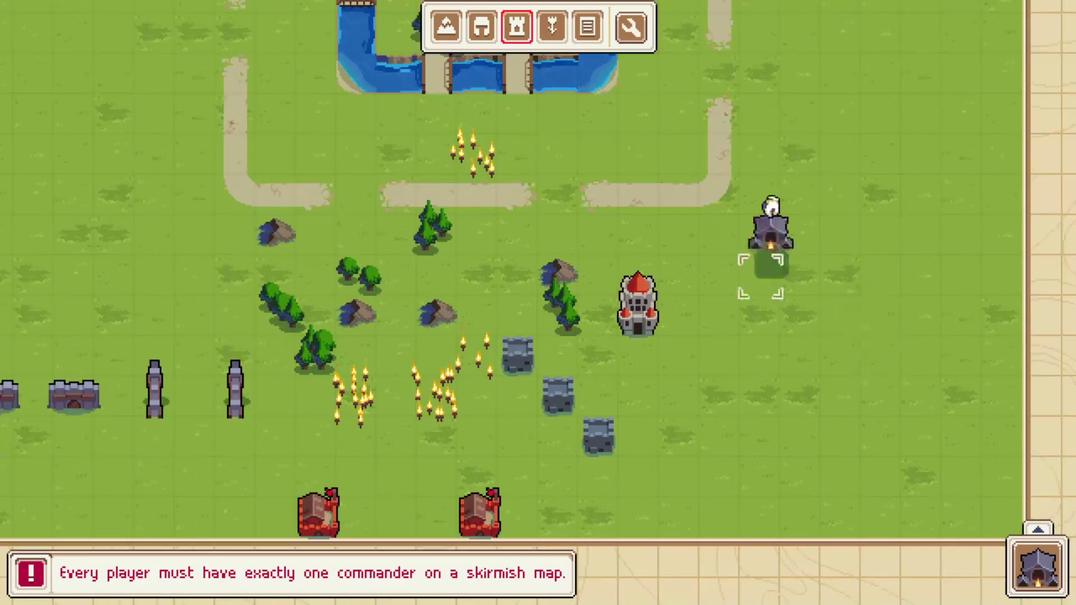
{"action": "middle_click_drag", "start_coordinate": [356, 185], "coordinate": [545, 188]}
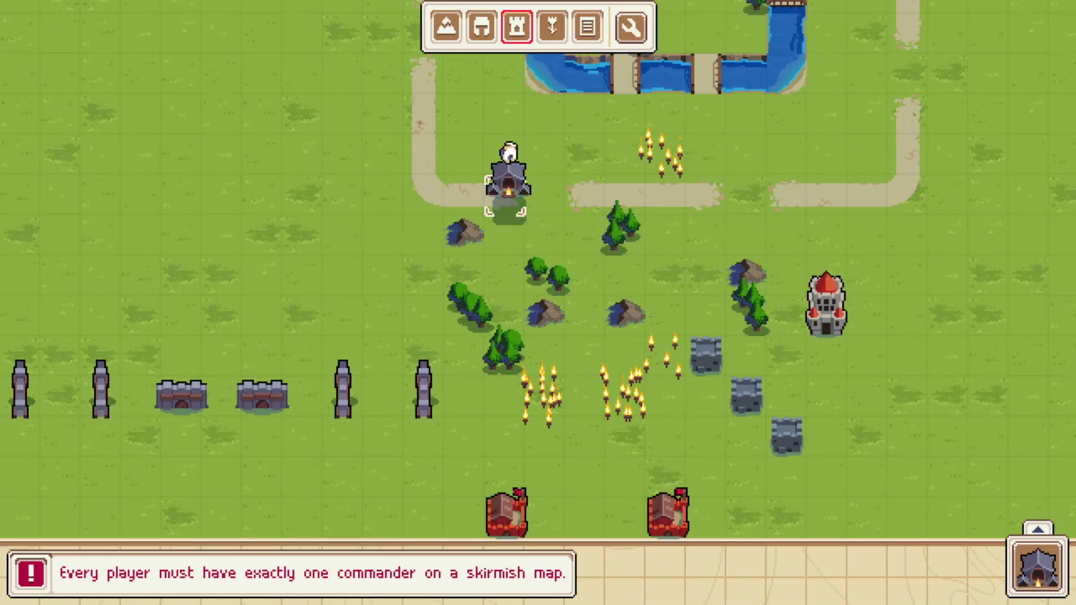
{"action": "left_click", "coordinate": [542, 104]}
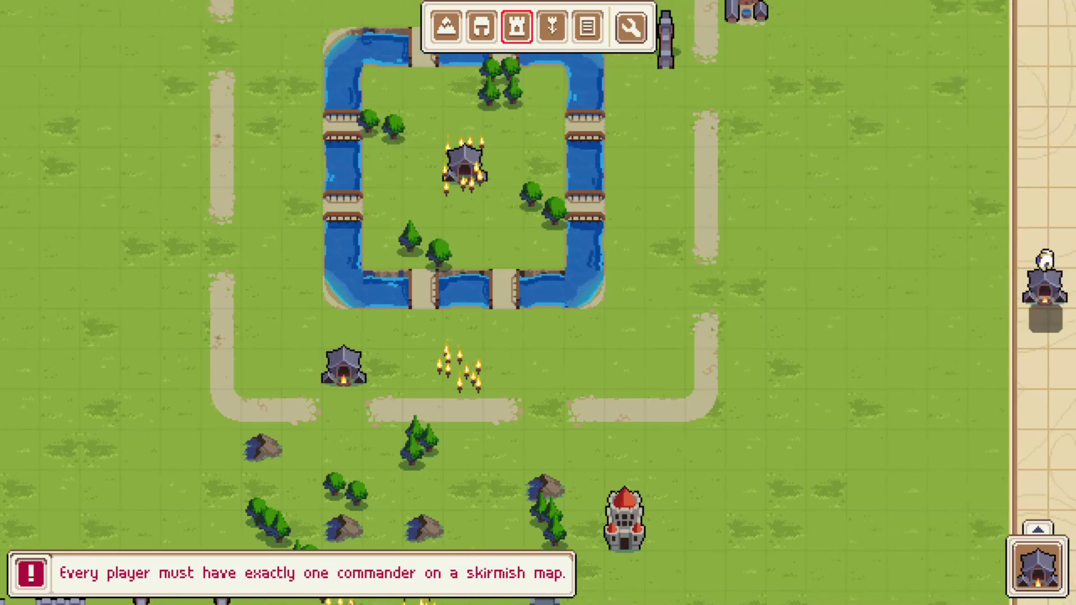
{"action": "left_click", "coordinate": [667, 230]}
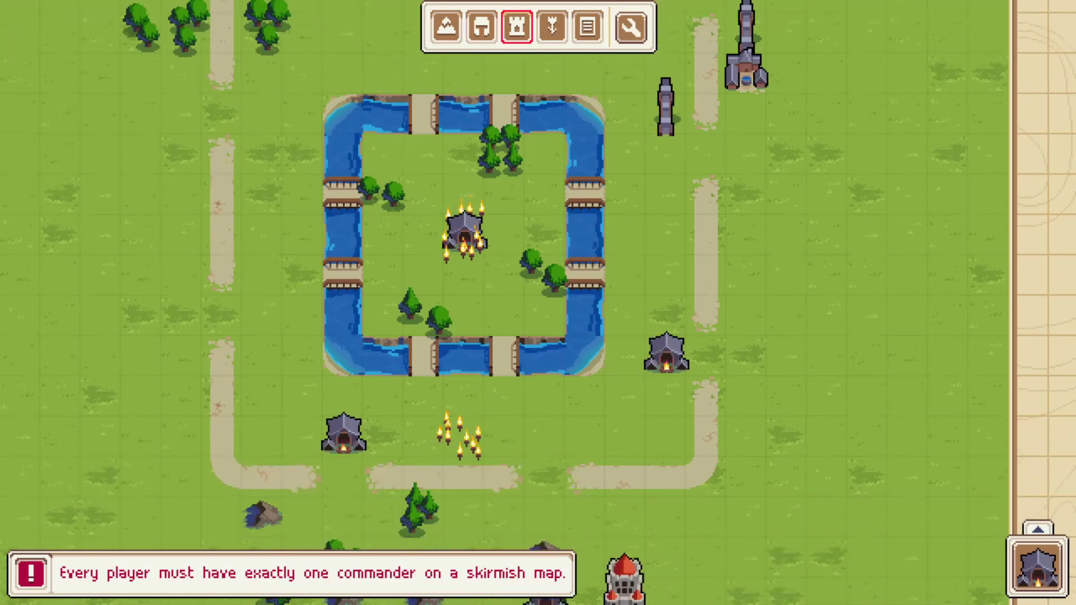
Step: Place three neutral hideouts inside the northern road and one each west and east of the moat's upper half, removing the vertical gate there
{"action": "left_click", "coordinate": [344, 102]}
{"action": "left_click", "coordinate": [262, 223]}
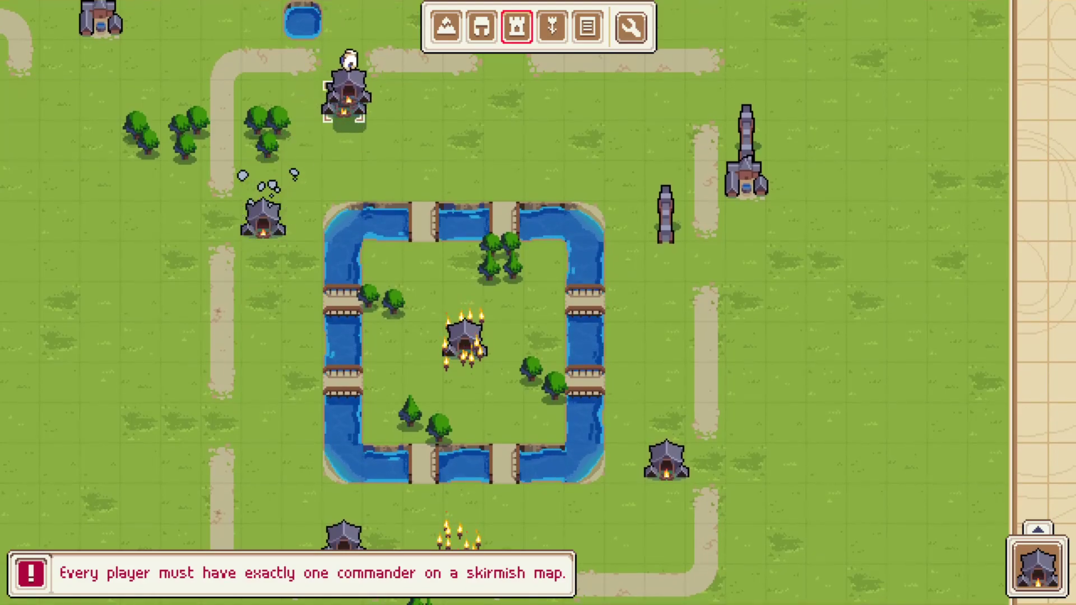
{"action": "left_click", "coordinate": [513, 98]}
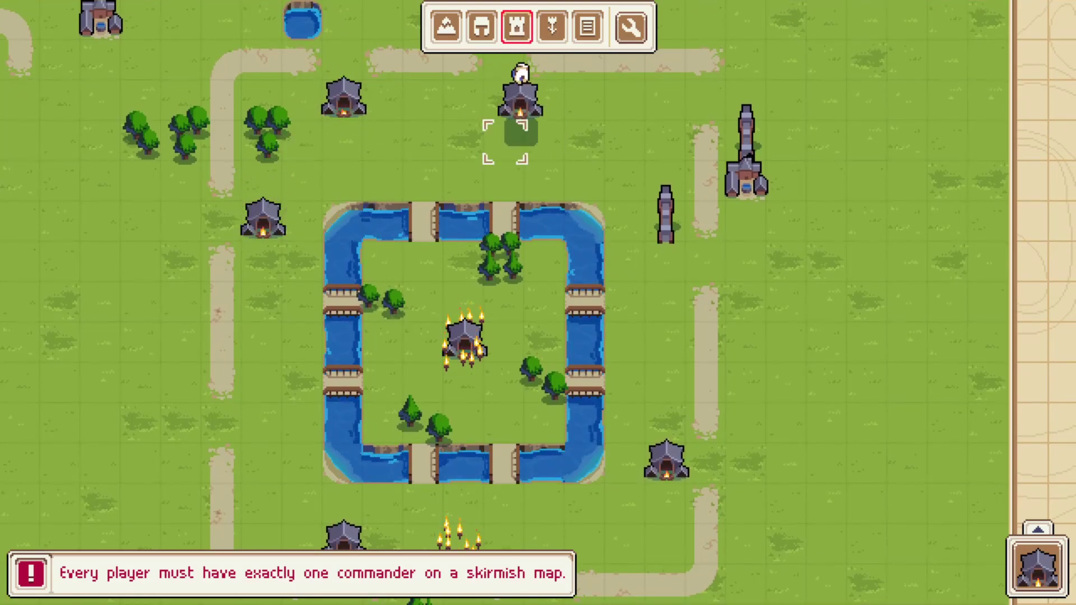
{"action": "left_click", "coordinate": [666, 179]}
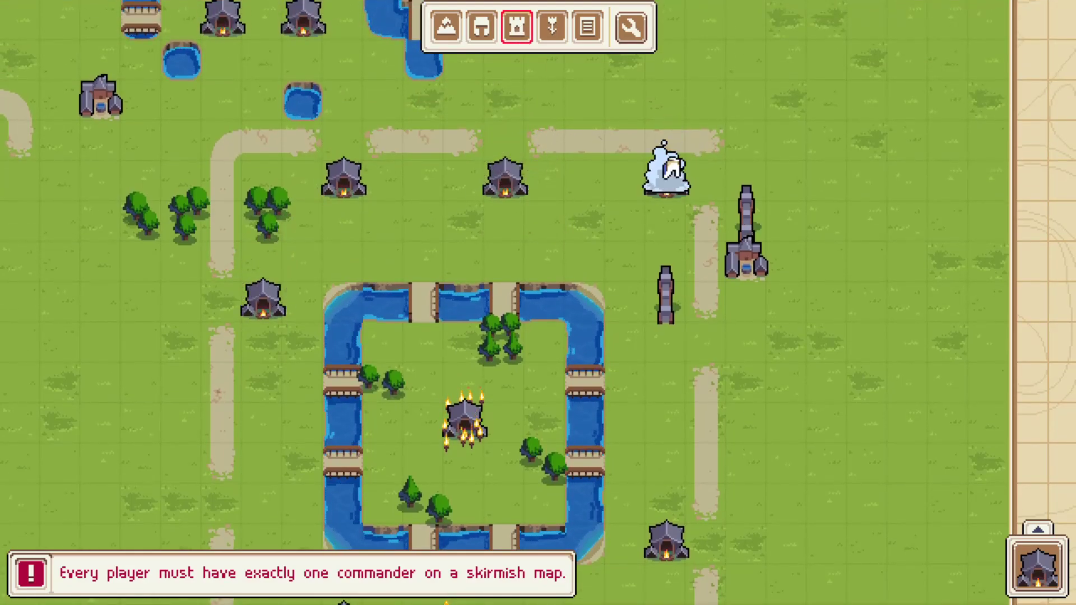
{"action": "left_click", "coordinate": [666, 330]}
Step: Place a neutral hideout west of the moat's lower half and another below the moat, east of the torches
{"action": "scroll", "coordinate": [449, 280], "scroll_direction": "down", "scroll_amount": 3}
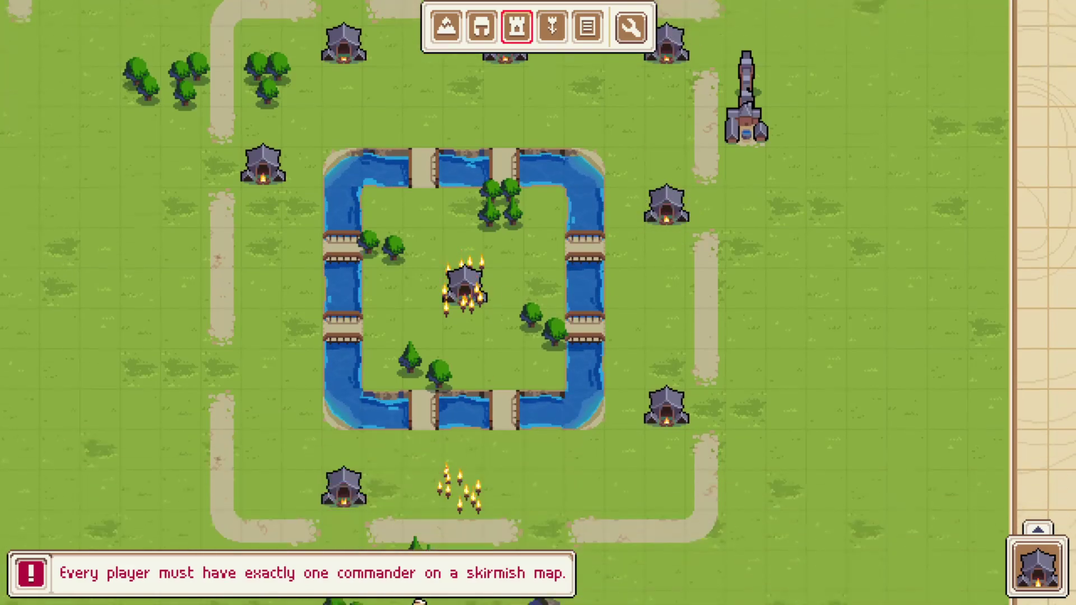
{"action": "left_click", "coordinate": [263, 345]}
{"action": "scroll", "coordinate": [269, 246], "scroll_direction": "down", "scroll_amount": 3}
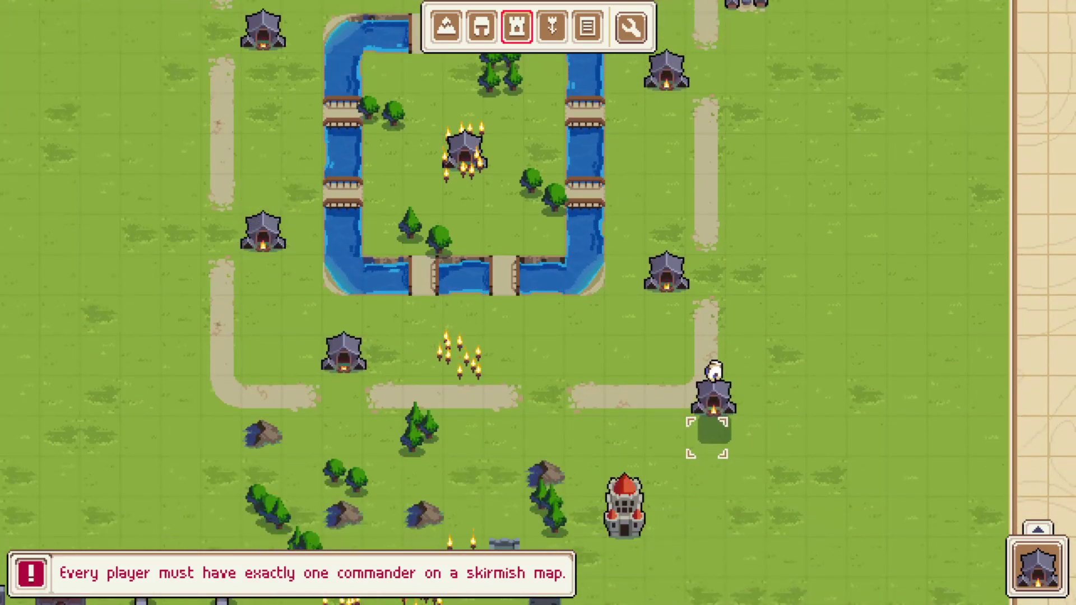
{"action": "scroll", "coordinate": [709, 431], "scroll_direction": "up", "scroll_amount": 3}
{"action": "left_click", "coordinate": [683, 252]}
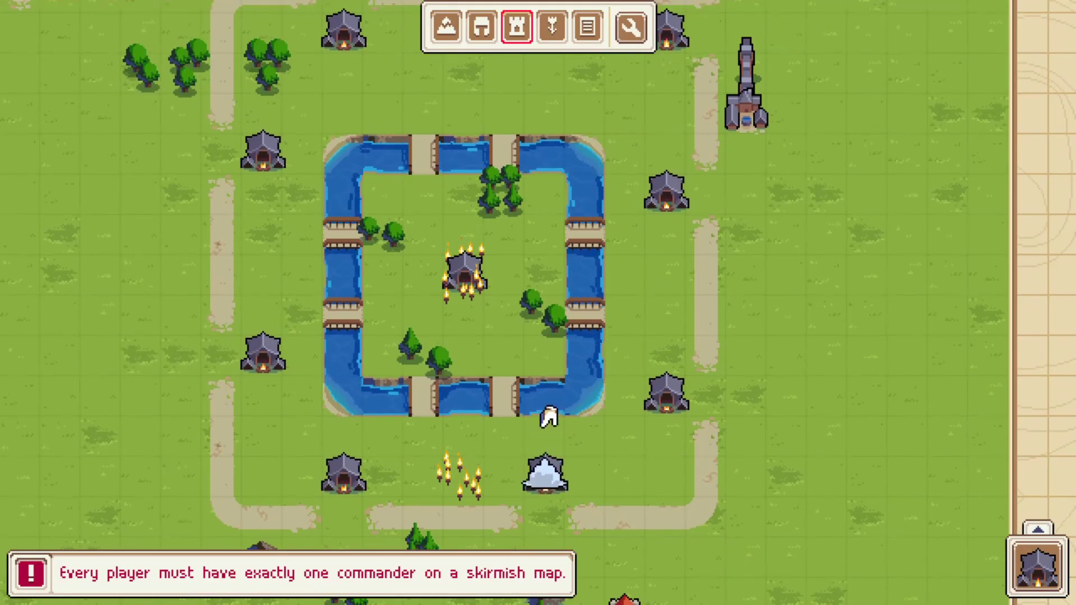
Step: Place two neutral hideouts on the open grass outside the road ring, one to the east and one to the west, level with the central hideout
{"action": "scroll", "coordinate": [564, 84], "scroll_direction": "up", "scroll_amount": 3}
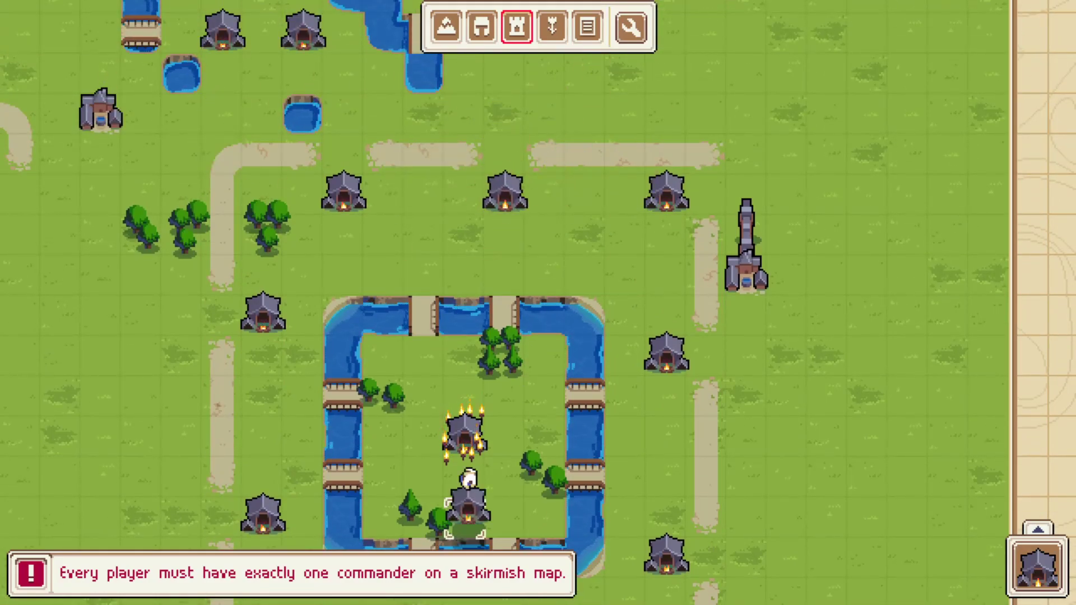
{"action": "scroll", "coordinate": [420, 477], "scroll_direction": "down", "scroll_amount": 5}
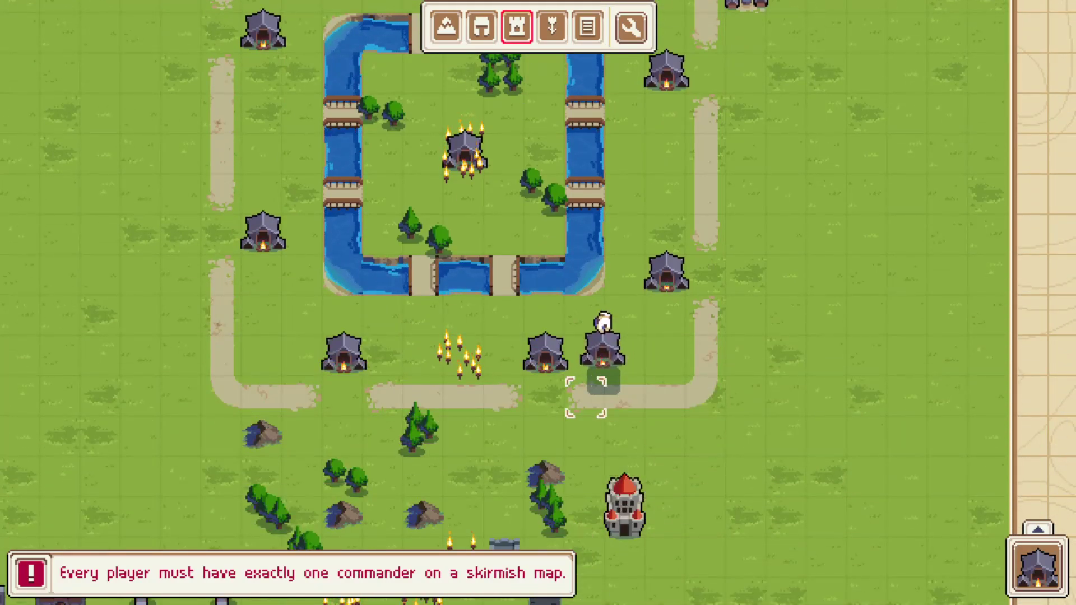
{"action": "scroll", "coordinate": [628, 138], "scroll_direction": "up", "scroll_amount": 3}
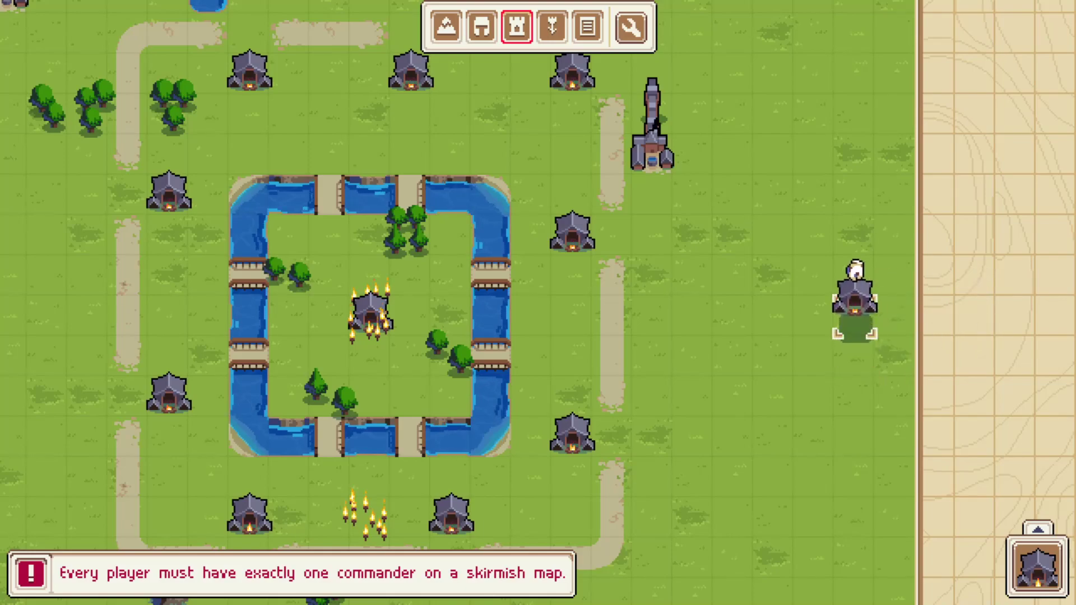
{"action": "left_click", "coordinate": [739, 276]}
{"action": "left_click", "coordinate": [168, 283]}
Step: Place three neutral gates around Player 1's stronghold: horizontal ones to the southeast and east, and a vertical one to the northeast
{"action": "key", "text": "e"}
{"action": "key", "text": "e"}
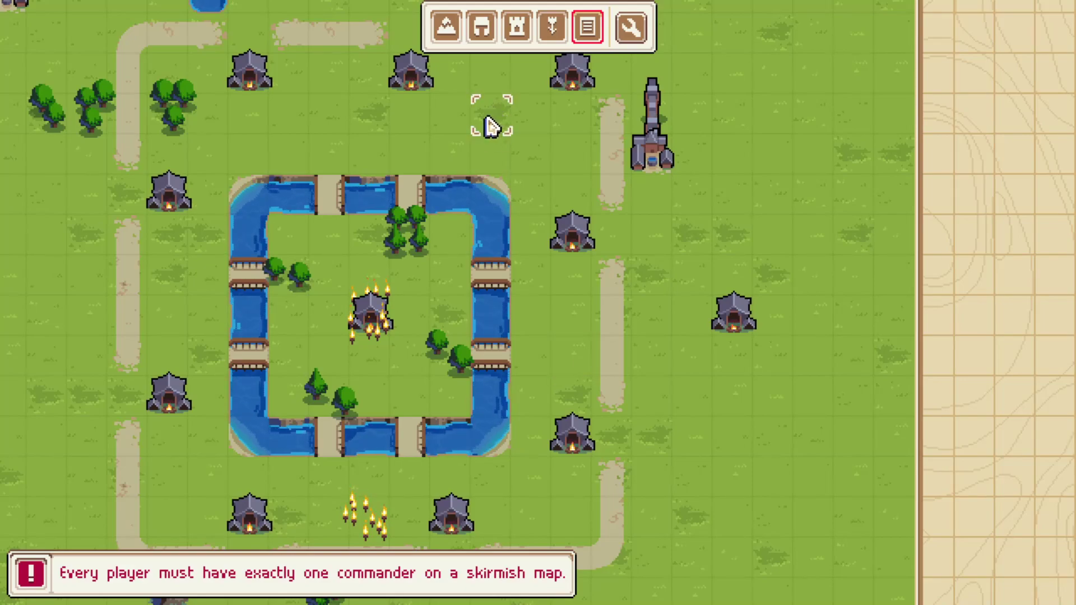
{"action": "key", "text": "a"}
{"action": "key", "text": "s"}
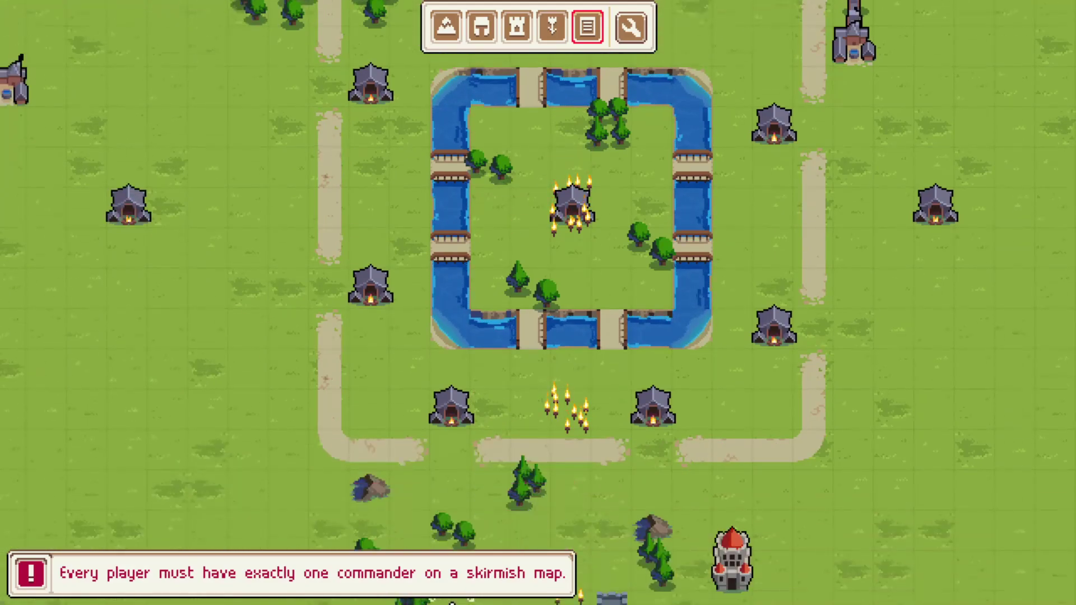
{"action": "key", "text": "s"}
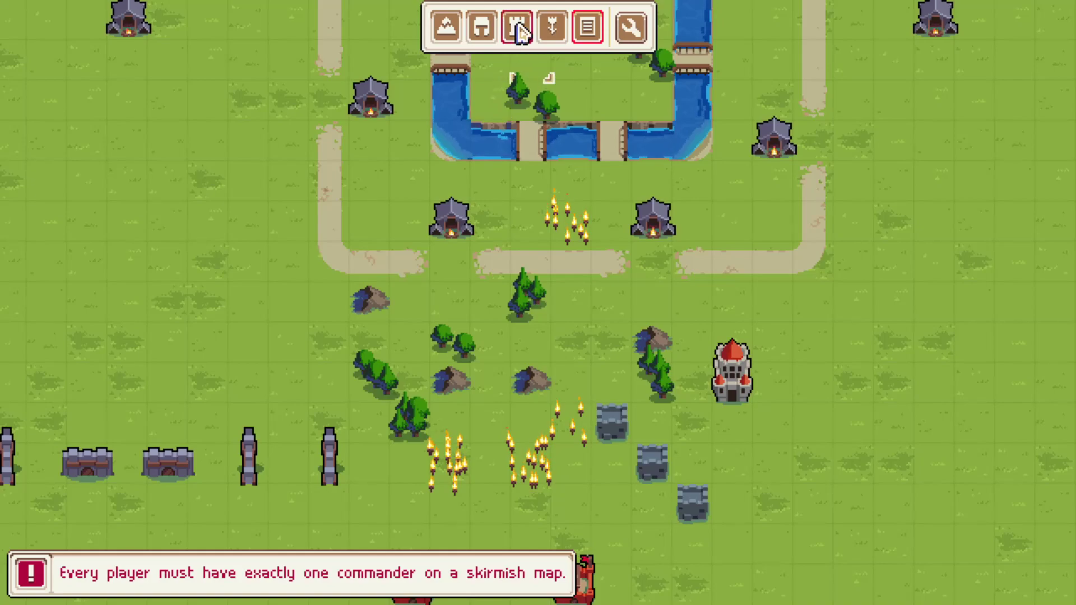
{"action": "left_click", "coordinate": [519, 33]}
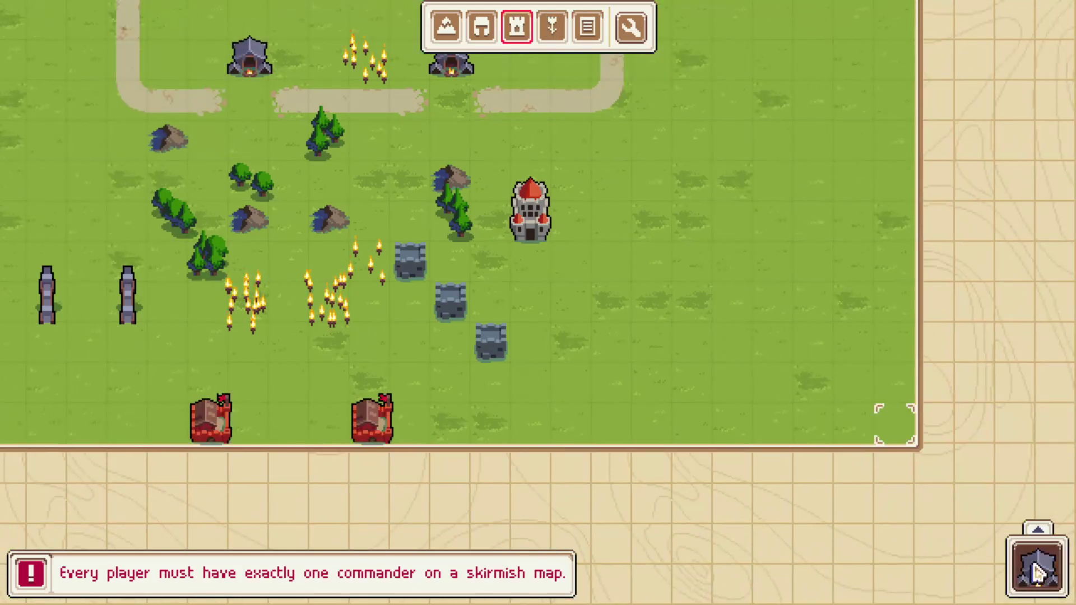
{"action": "left_click", "coordinate": [1035, 572]}
{"action": "left_click", "coordinate": [978, 420]}
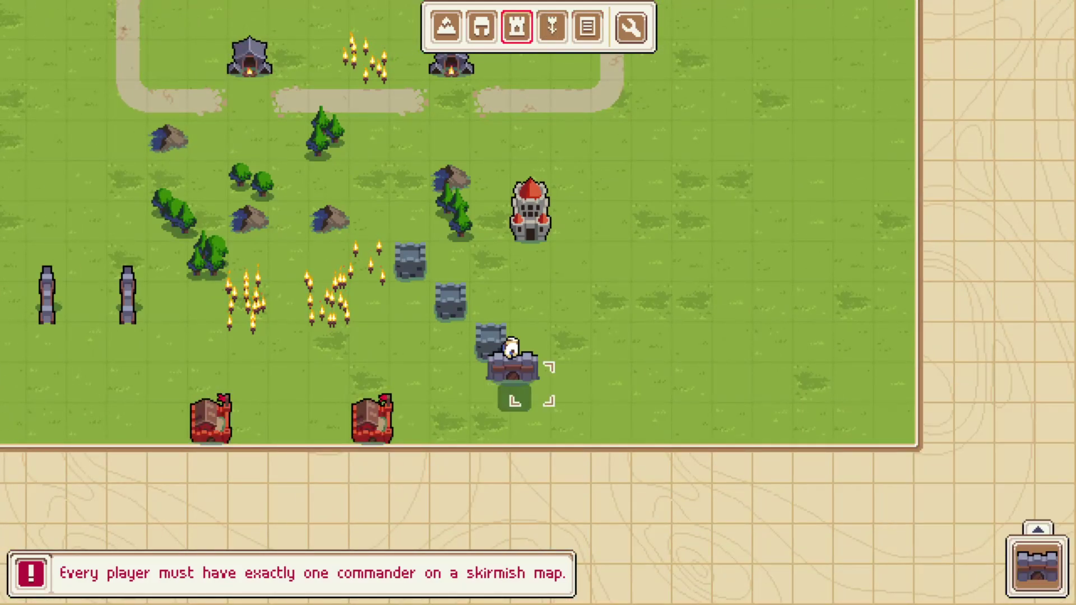
{"action": "left_click", "coordinate": [567, 227]}
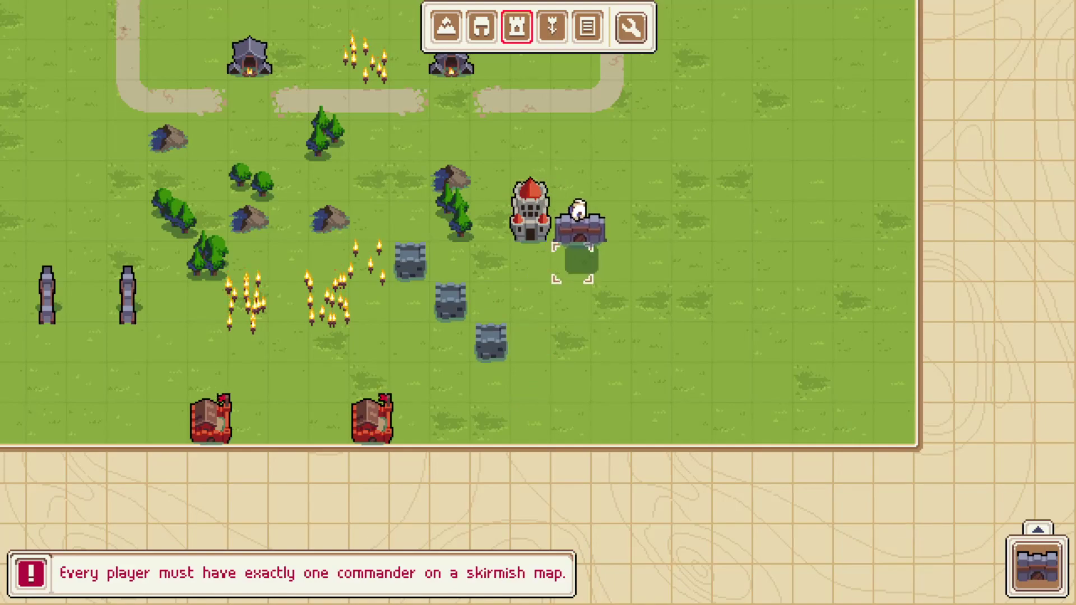
{"action": "left_click", "coordinate": [614, 216]}
{"action": "left_click", "coordinate": [571, 168]}
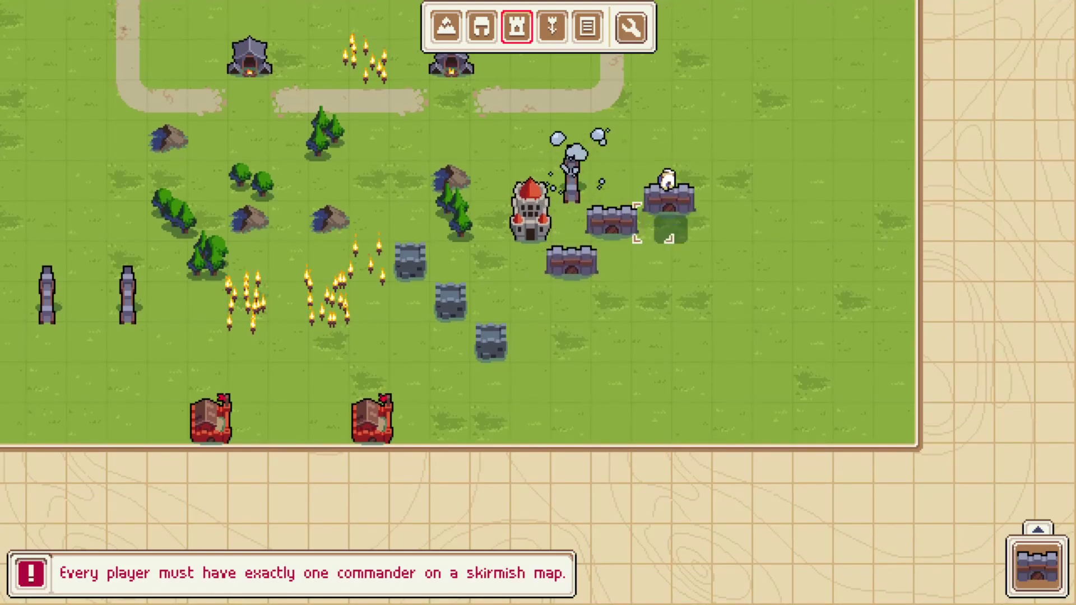
{"action": "scroll", "coordinate": [655, 168], "scroll_direction": "up", "scroll_amount": 2}
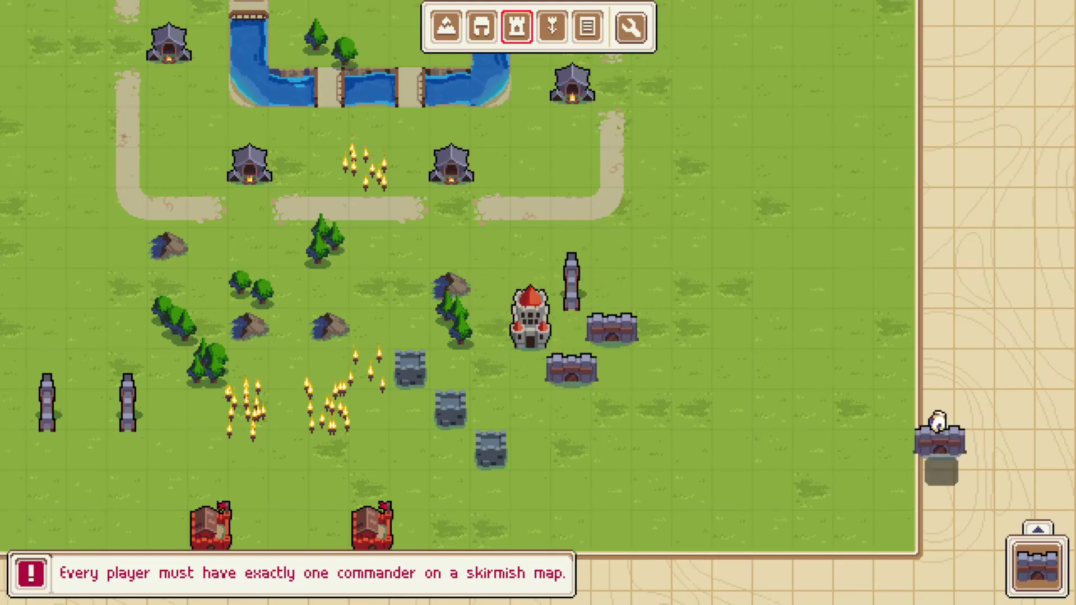
Step: Plant a forest tile between Player 1's stronghold and the neutral gate to its east
{"action": "scroll", "coordinate": [408, 49], "scroll_direction": "up", "scroll_amount": 1}
{"action": "left_click", "coordinate": [446, 28]}
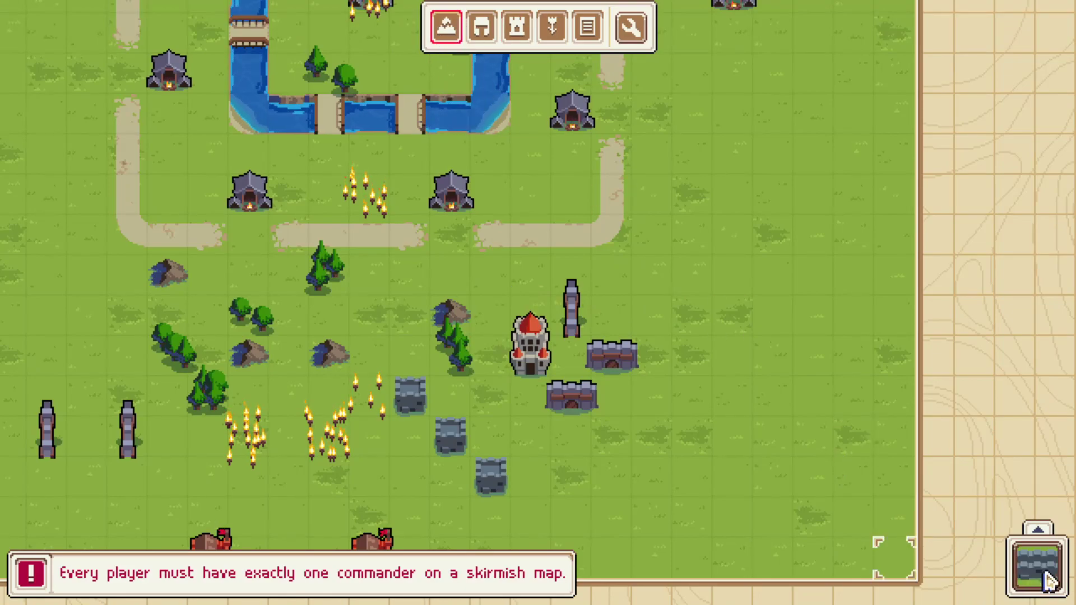
{"action": "left_click", "coordinate": [1037, 566]}
{"action": "left_click", "coordinate": [975, 365]}
{"action": "left_click", "coordinate": [573, 359]}
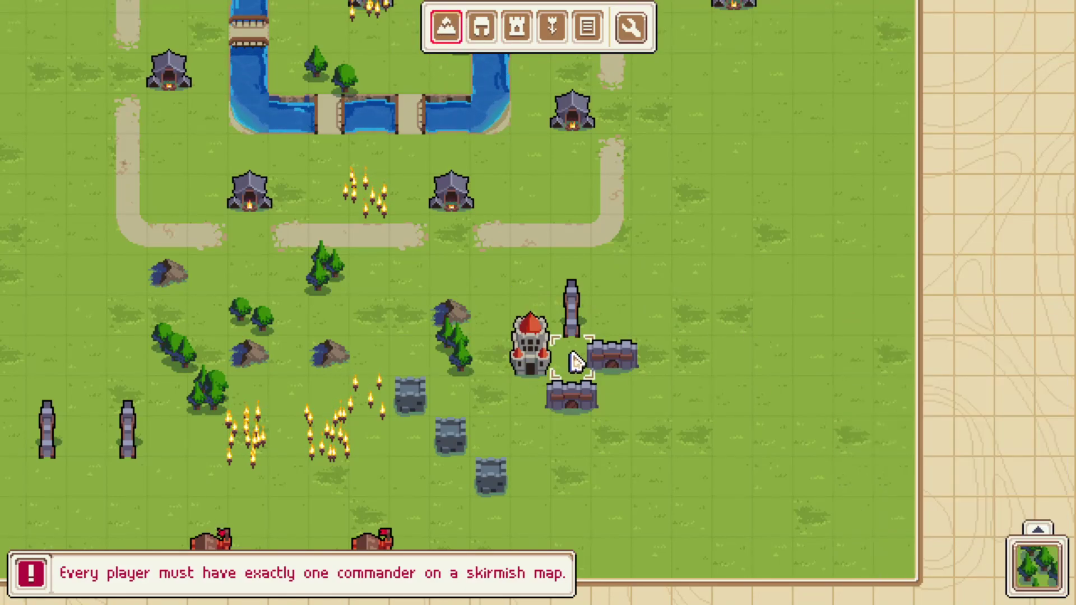
Step: Remove the neutral hideouts below the moat east of the torches, and west and east of the moat's upper half
{"action": "key", "text": "a"}
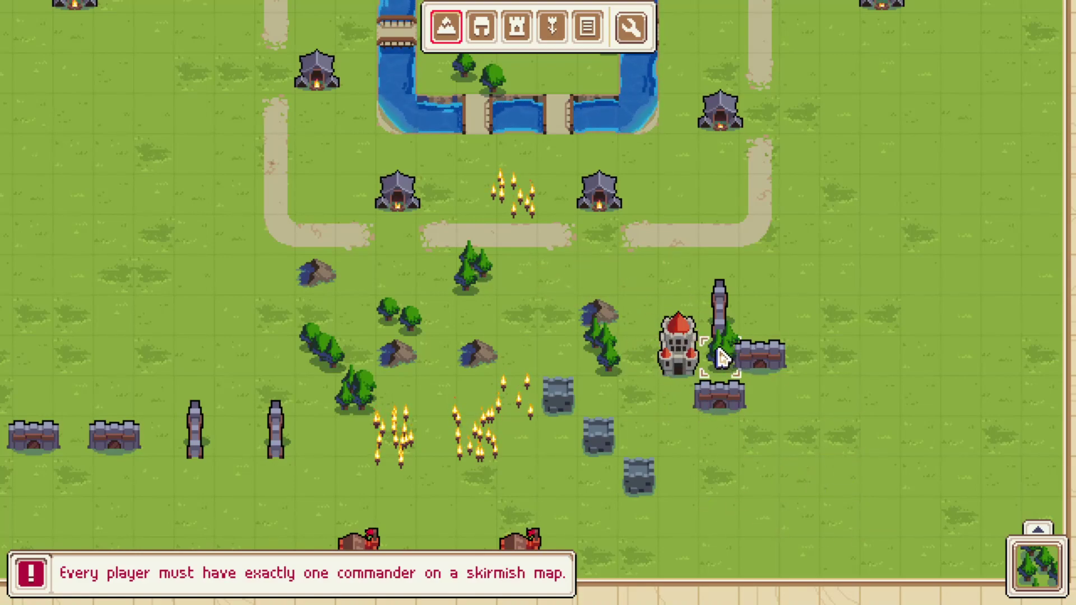
{"action": "key", "text": "d"}
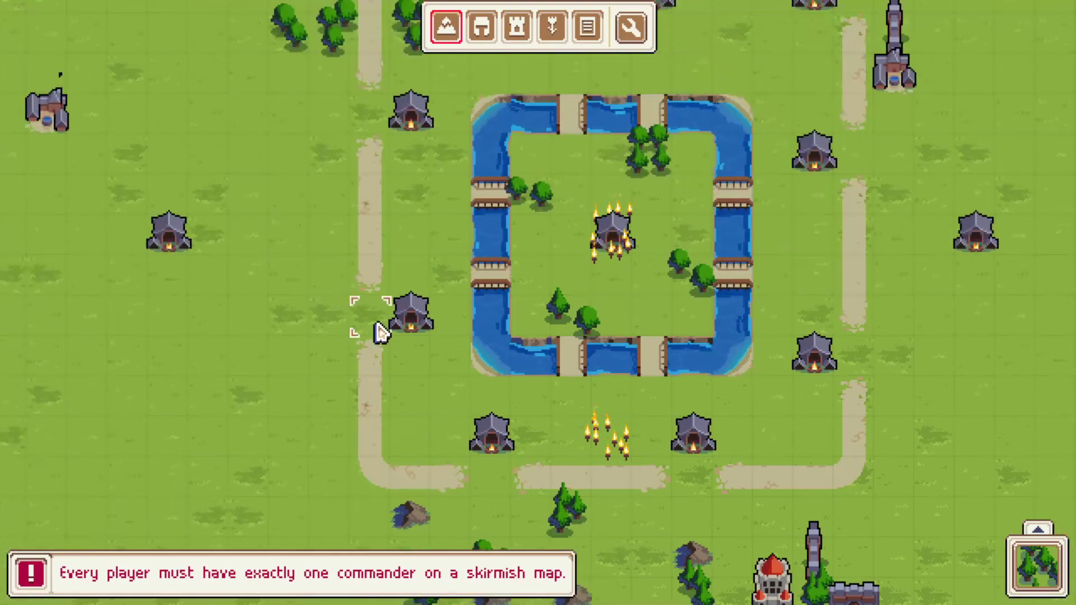
{"action": "key", "text": "Down"}
{"action": "key", "text": "Right"}
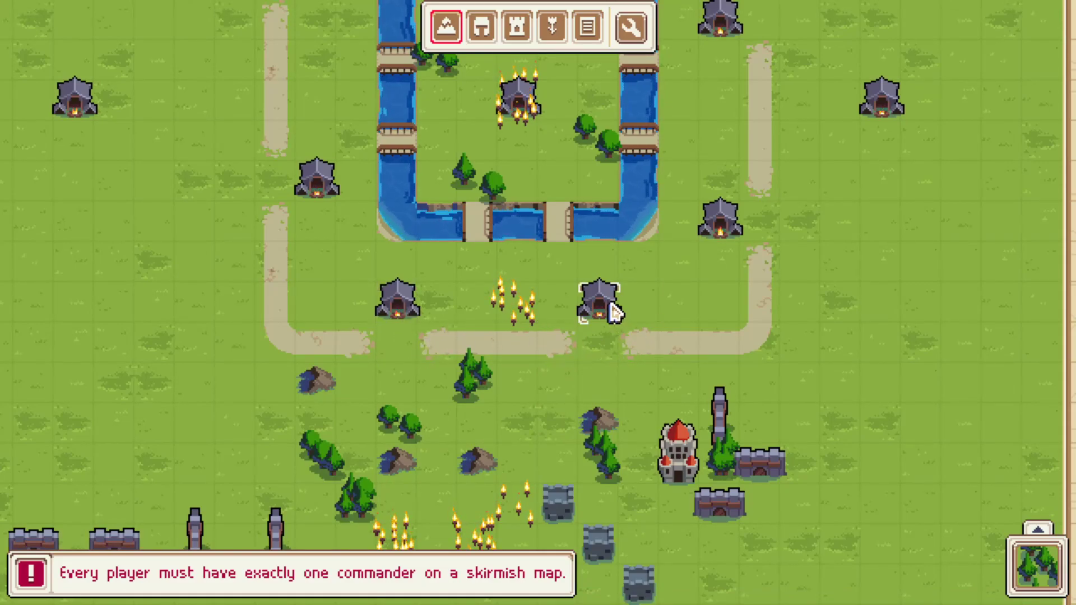
{"action": "mouse_move", "coordinate": [1073, 378]}
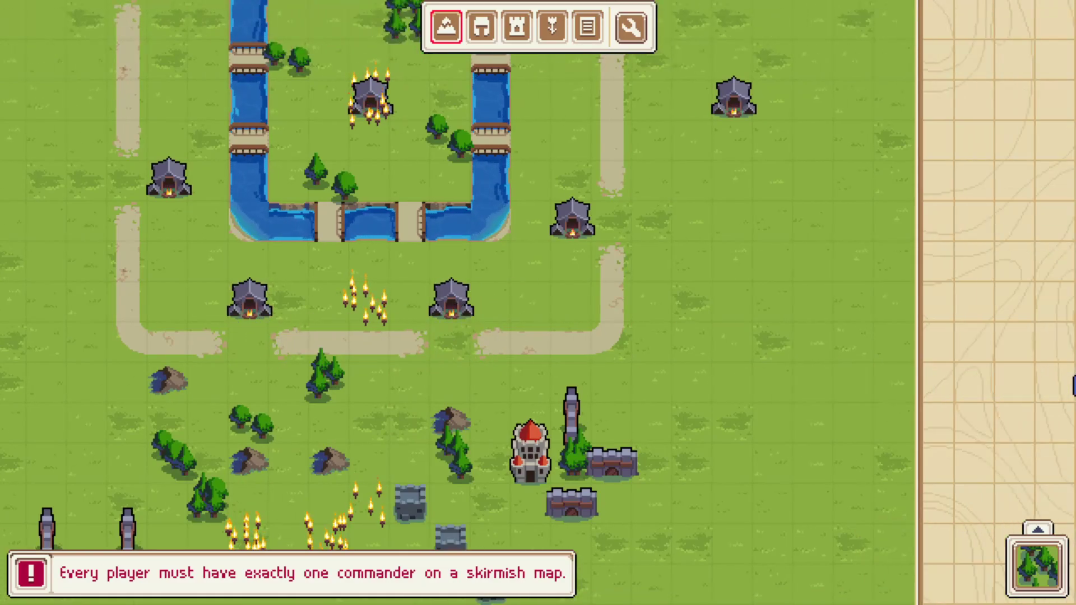
{"action": "key", "text": "Left"}
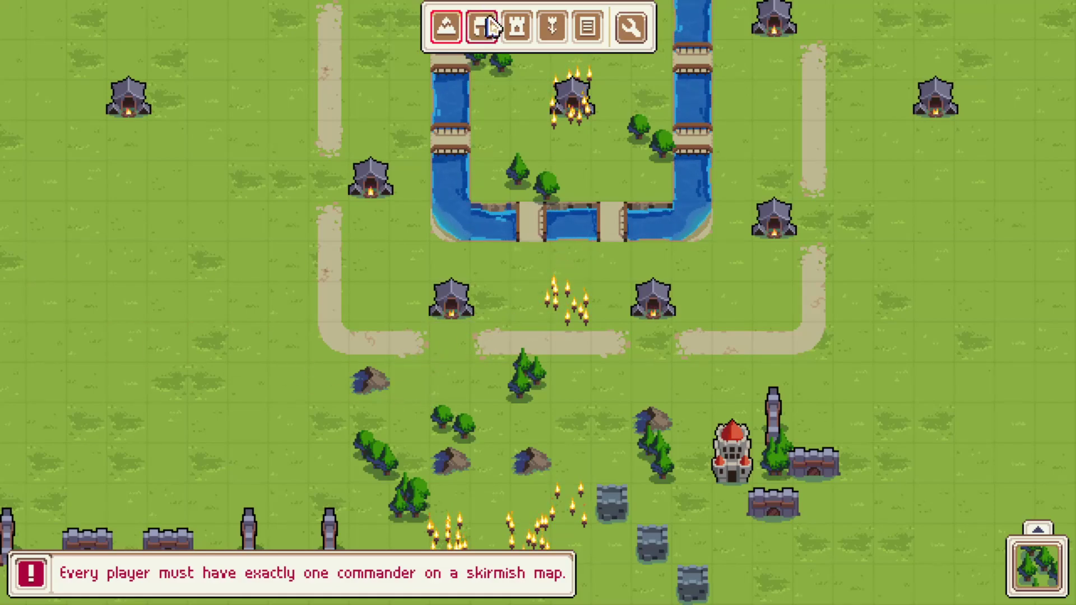
{"action": "left_click", "coordinate": [516, 27]}
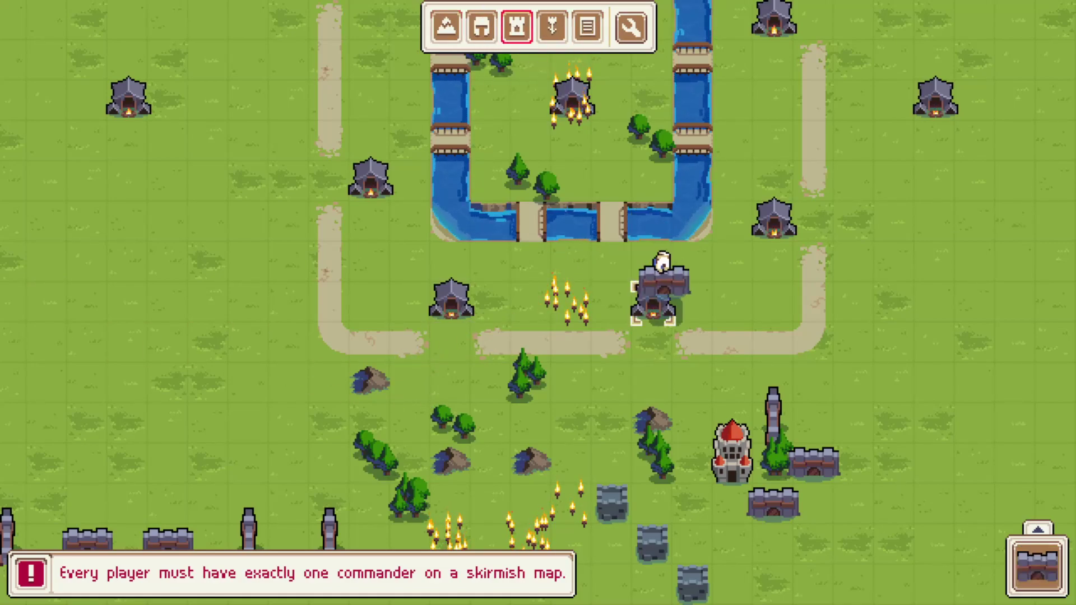
{"action": "right_click", "coordinate": [653, 297]}
{"action": "right_click", "coordinate": [363, 134]}
{"action": "key", "text": "Up"}
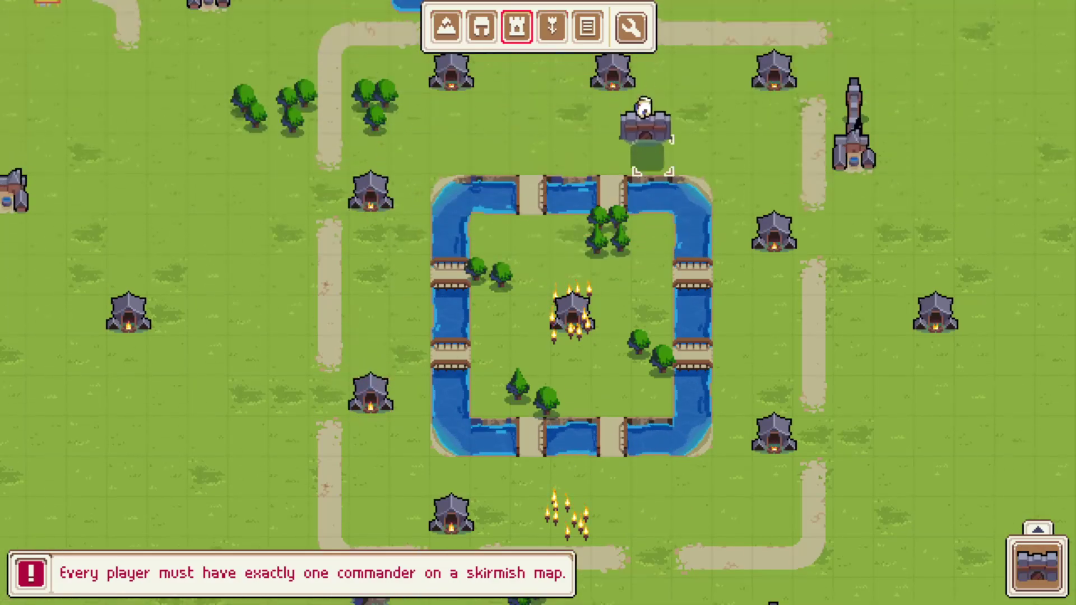
{"action": "right_click", "coordinate": [771, 224]}
Step: Remove the middle and eastern neutral hideouts of the three inside the northern road
{"action": "key", "text": "Up"}
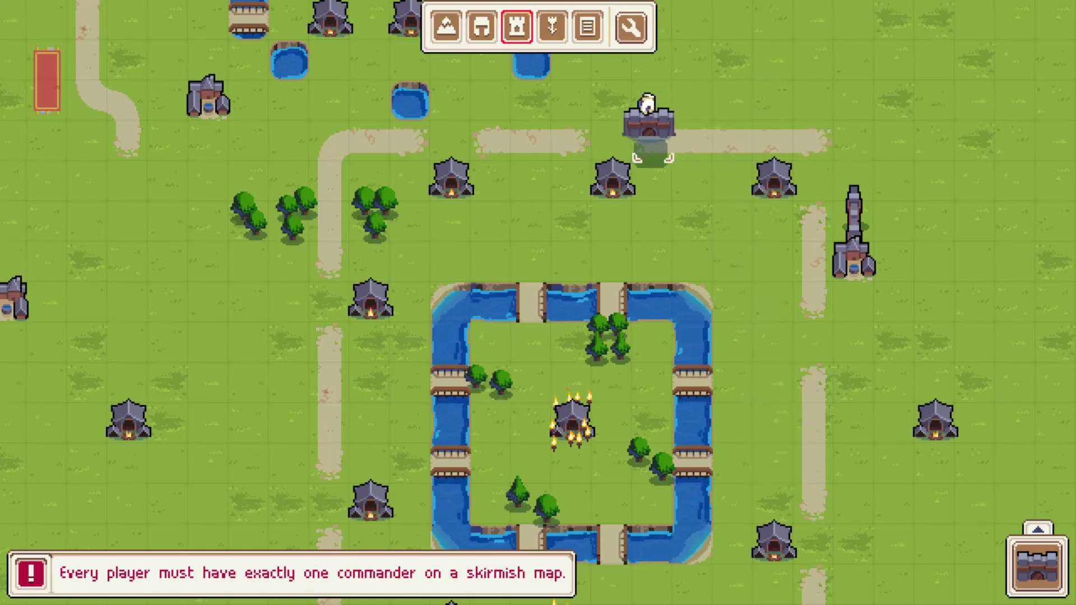
{"action": "right_click", "coordinate": [612, 179]}
{"action": "key", "text": "Down"}
{"action": "key", "text": "Down"}
{"action": "key", "text": "Up"}
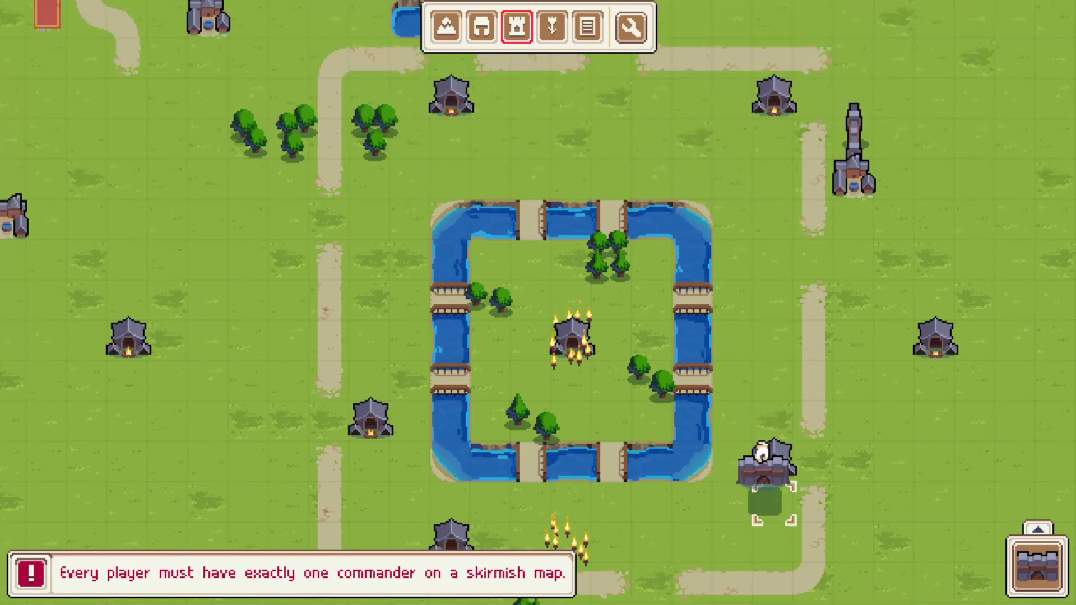
{"action": "key", "text": "Down"}
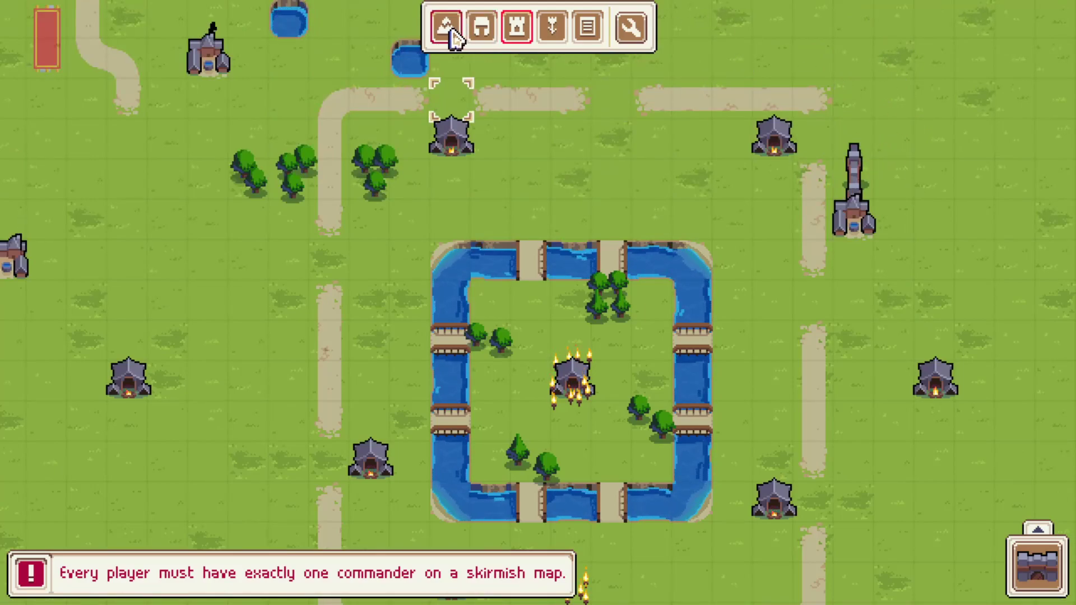
{"action": "right_click", "coordinate": [771, 101]}
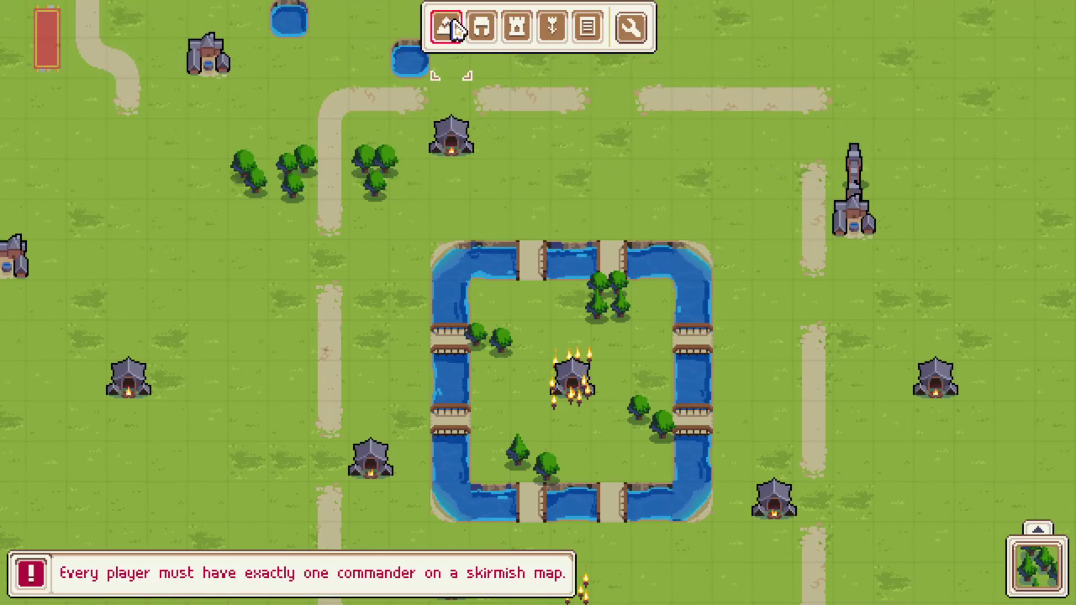
Step: Paint road terrain at the northeast corner of the road ring to join its northern and eastern stretches
{"action": "left_click", "coordinate": [455, 28]}
{"action": "left_click", "coordinate": [1037, 566]}
{"action": "left_click", "coordinate": [928, 366]}
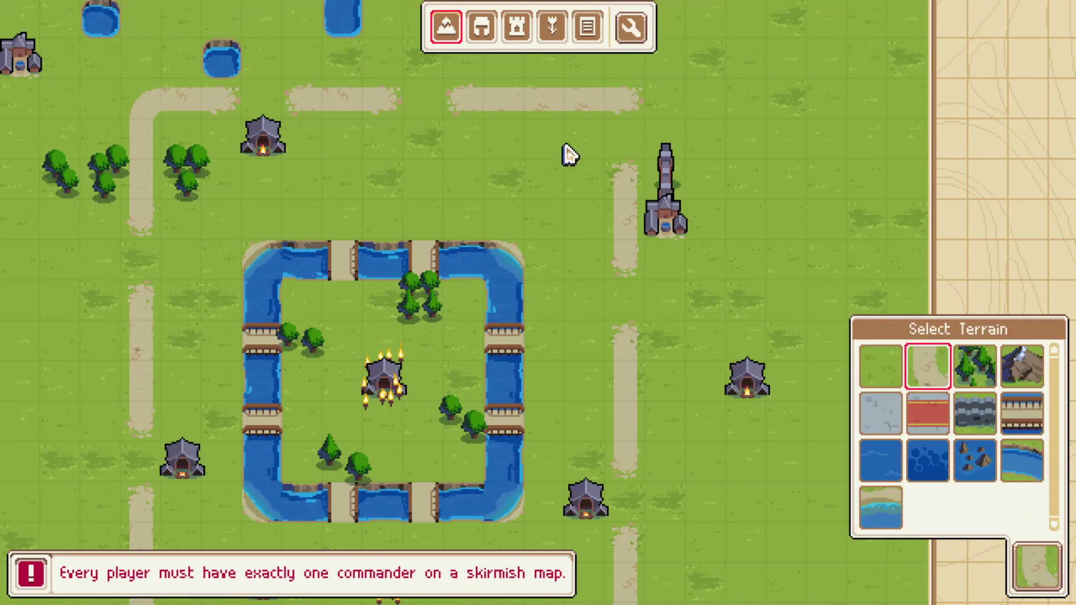
{"action": "left_click", "coordinate": [626, 134]}
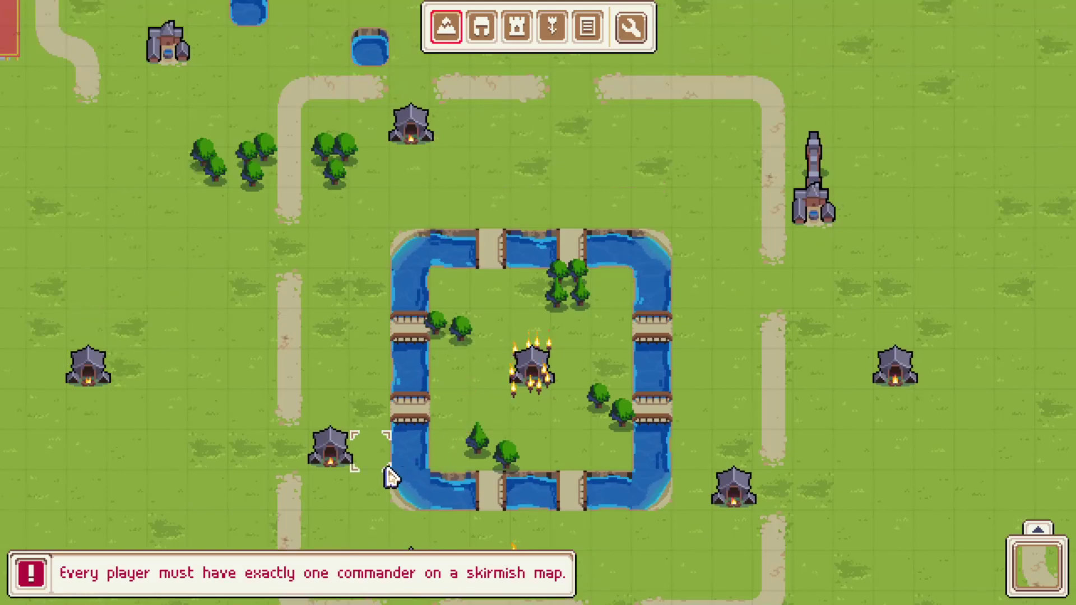
Step: Show the Neutral owner's units in the unit selection
{"action": "left_click", "coordinate": [514, 24]}
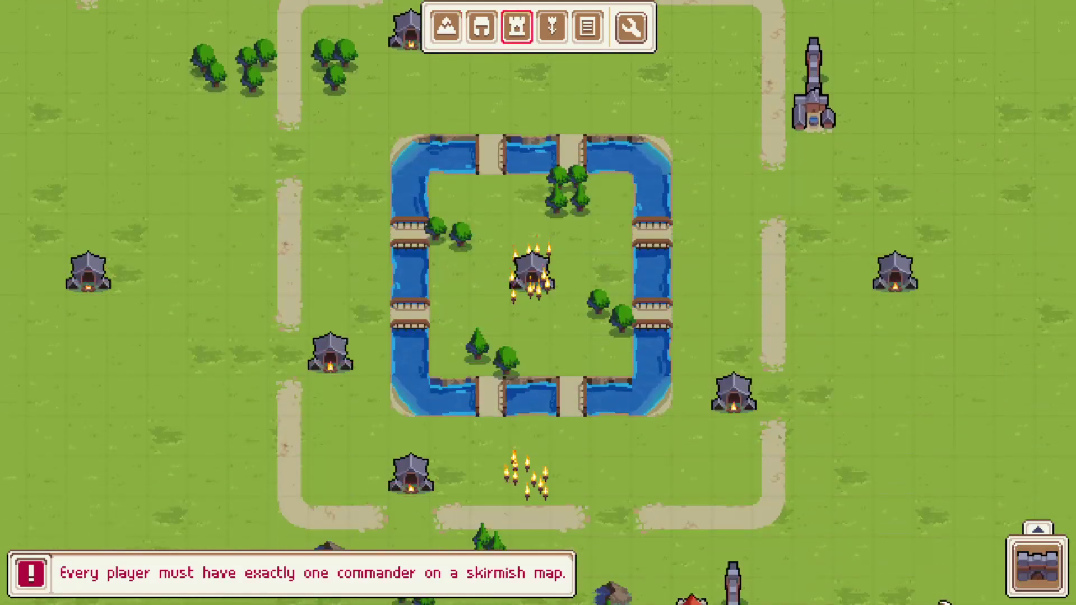
{"action": "left_click", "coordinate": [481, 25]}
{"action": "mouse_move", "coordinate": [1000, 462]}
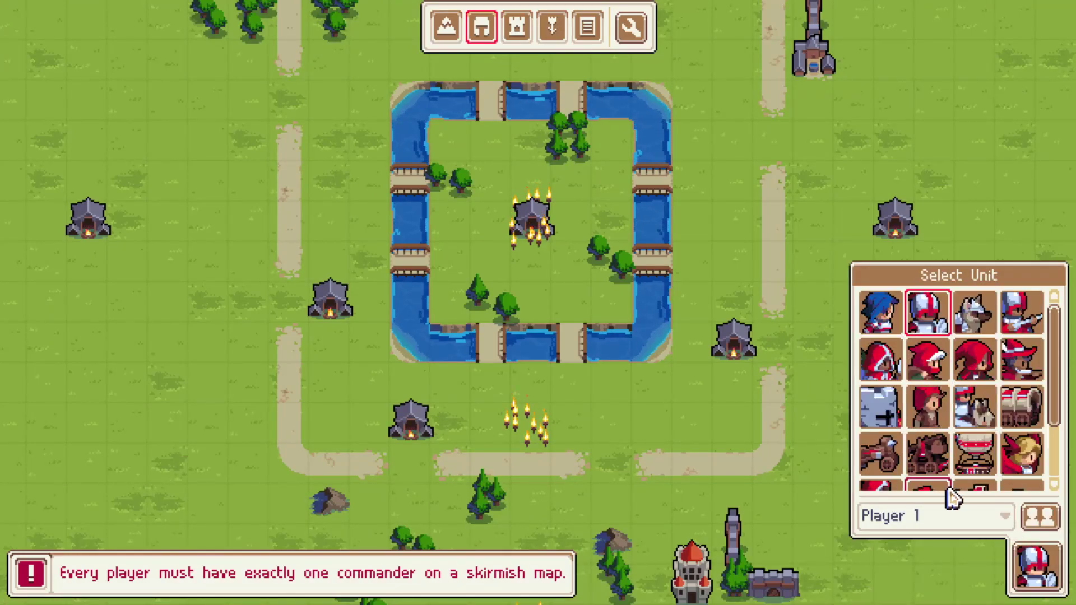
{"action": "left_click", "coordinate": [938, 525]}
{"action": "left_click", "coordinate": [919, 541]}
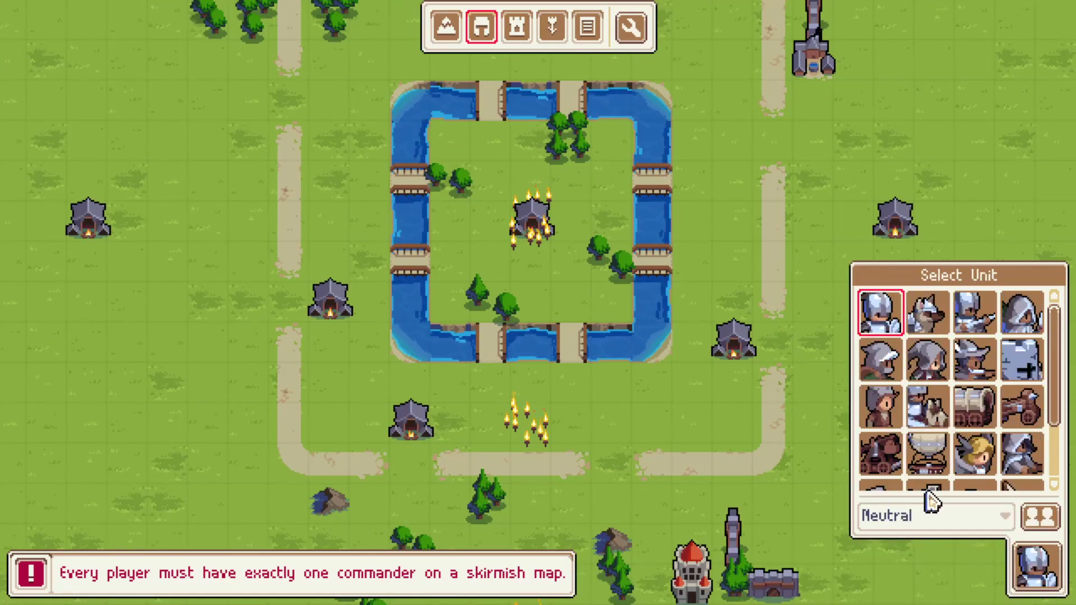
Step: Move the hideout west of the moat's lower half to its upper half, and place another neutral hideout inside the northern road's eastern gap
{"action": "left_click", "coordinate": [515, 45]}
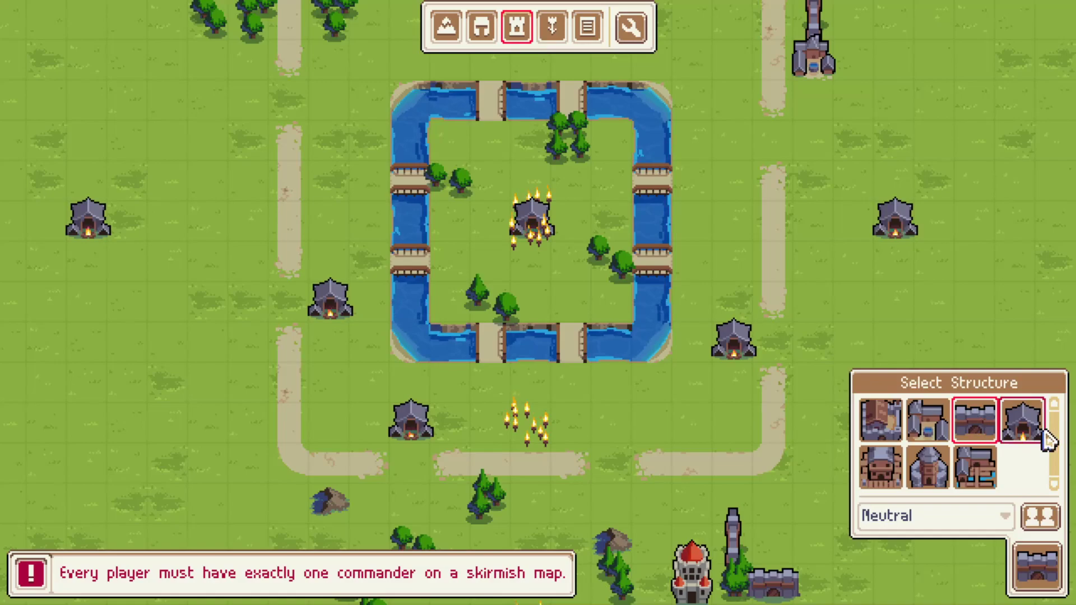
{"action": "right_click", "coordinate": [330, 297]}
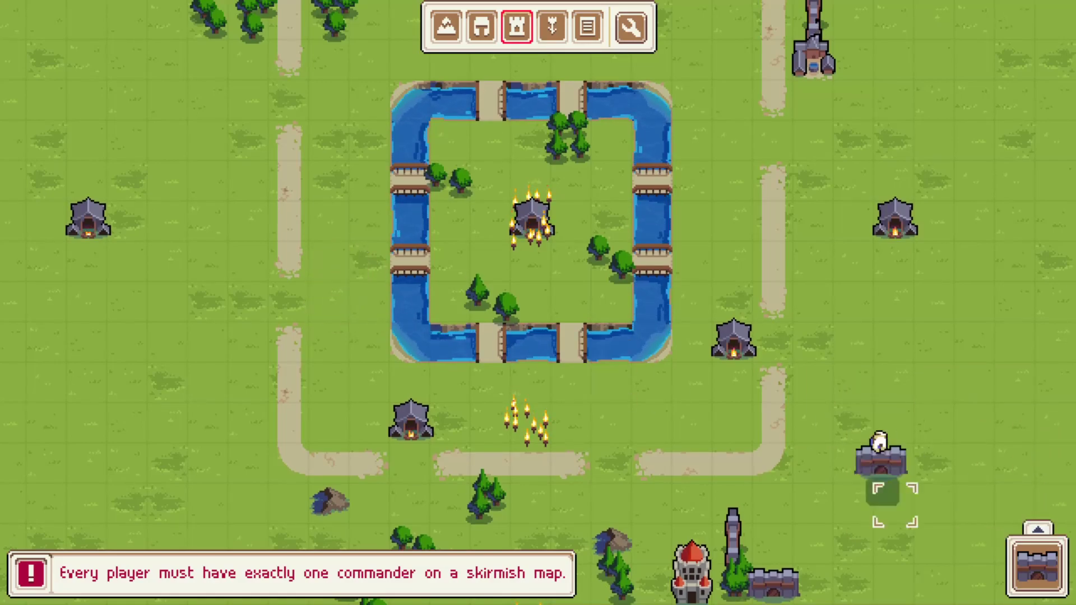
{"action": "mouse_move", "coordinate": [1037, 566]}
{"action": "left_click", "coordinate": [1030, 417]}
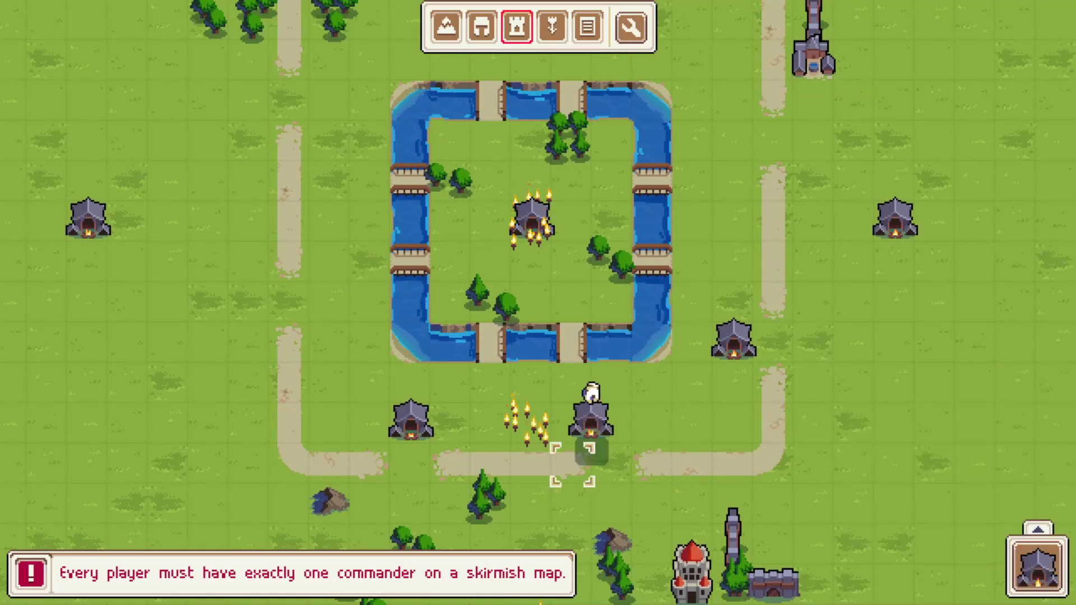
{"action": "key", "text": "Up"}
{"action": "left_click", "coordinate": [577, 137]}
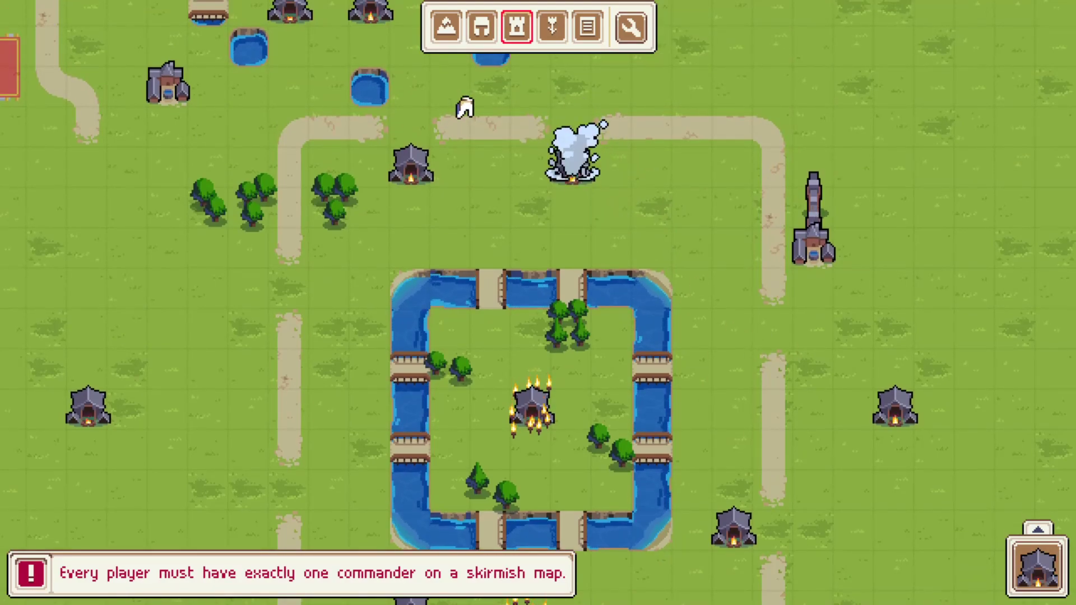
{"action": "left_click", "coordinate": [335, 238]}
Step: Place a neutral hideout on the open grass southwest of the road ring, just above the vertical gates
{"action": "key", "text": "Down"}
{"action": "key", "text": "Down"}
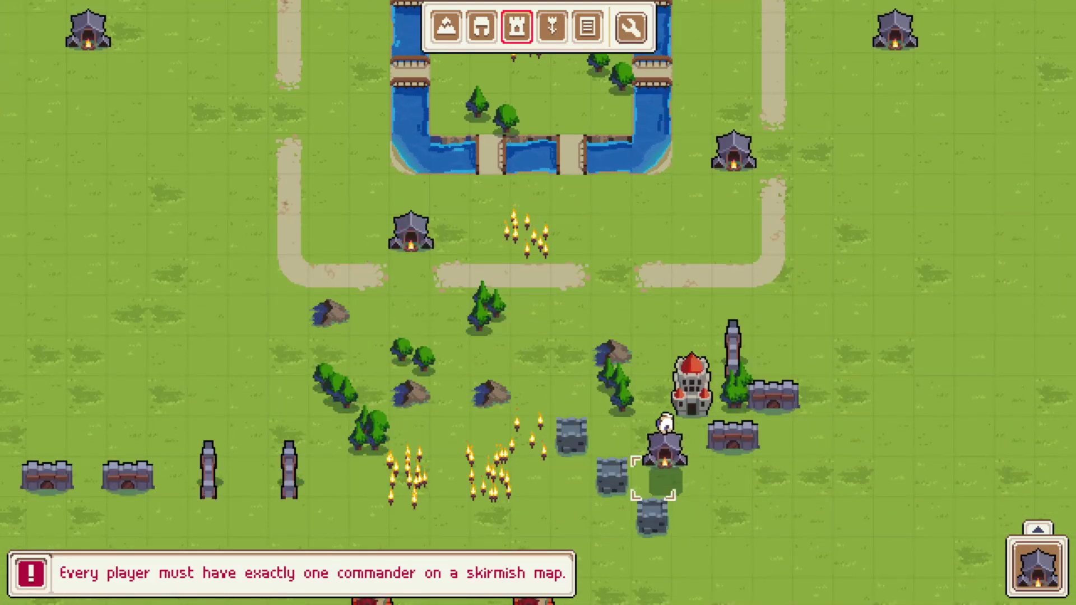
{"action": "key", "text": "Up"}
{"action": "key", "text": "Up"}
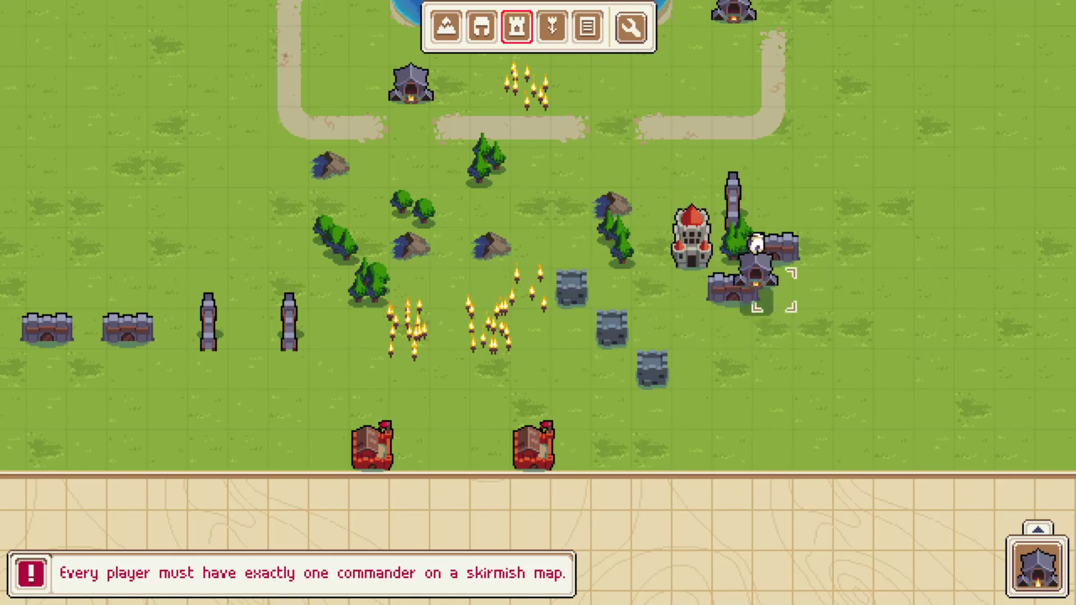
{"action": "left_click", "coordinate": [210, 247]}
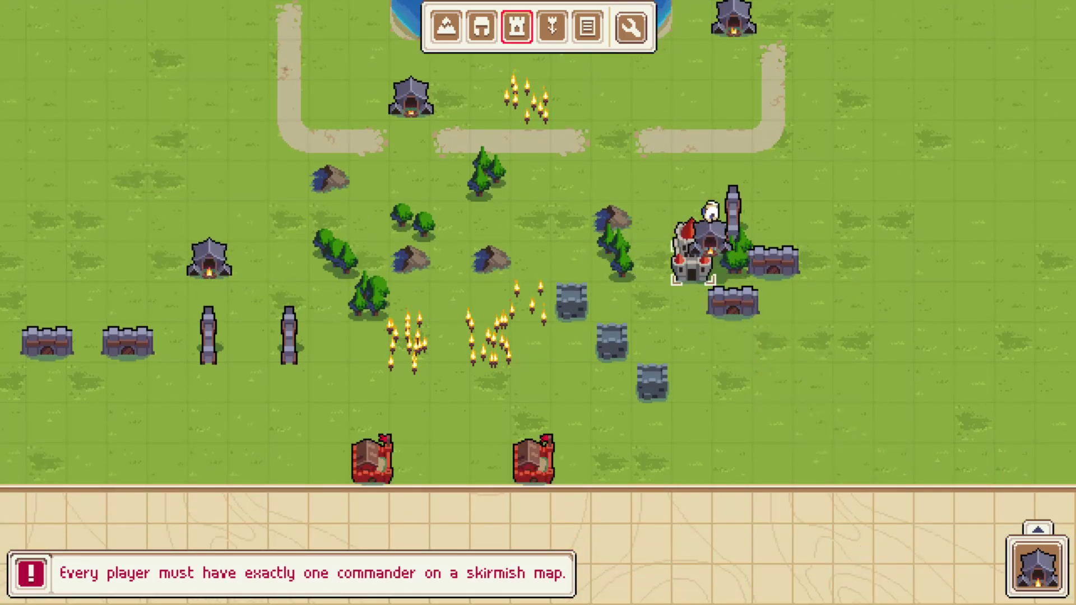
Step: Examine the layout of hideouts, gates and roads across the map's southern half and around the moat
{"action": "key", "text": "w"}
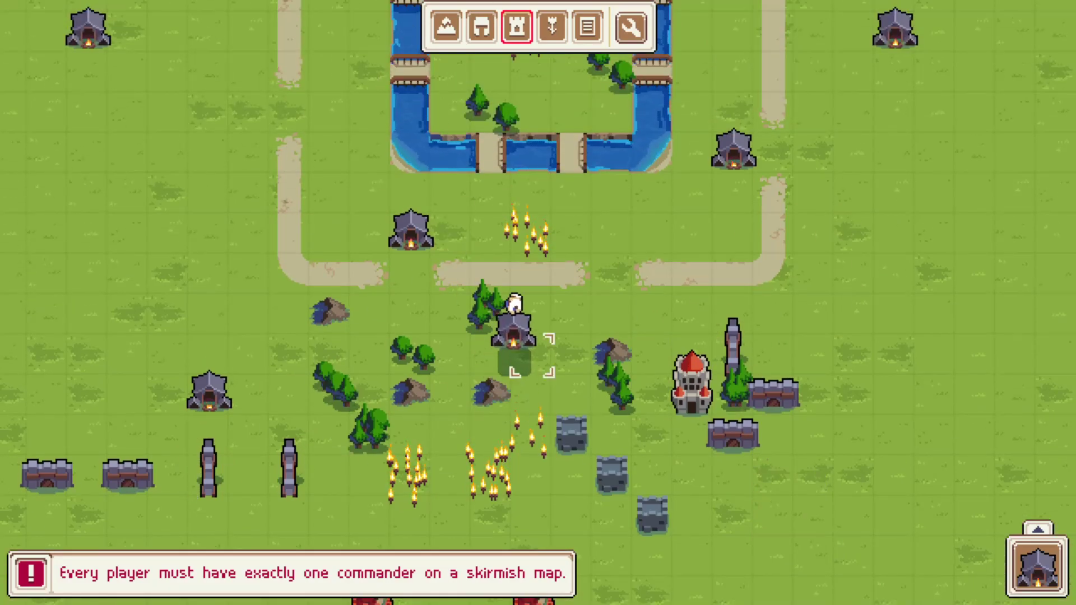
{"action": "key", "text": "a"}
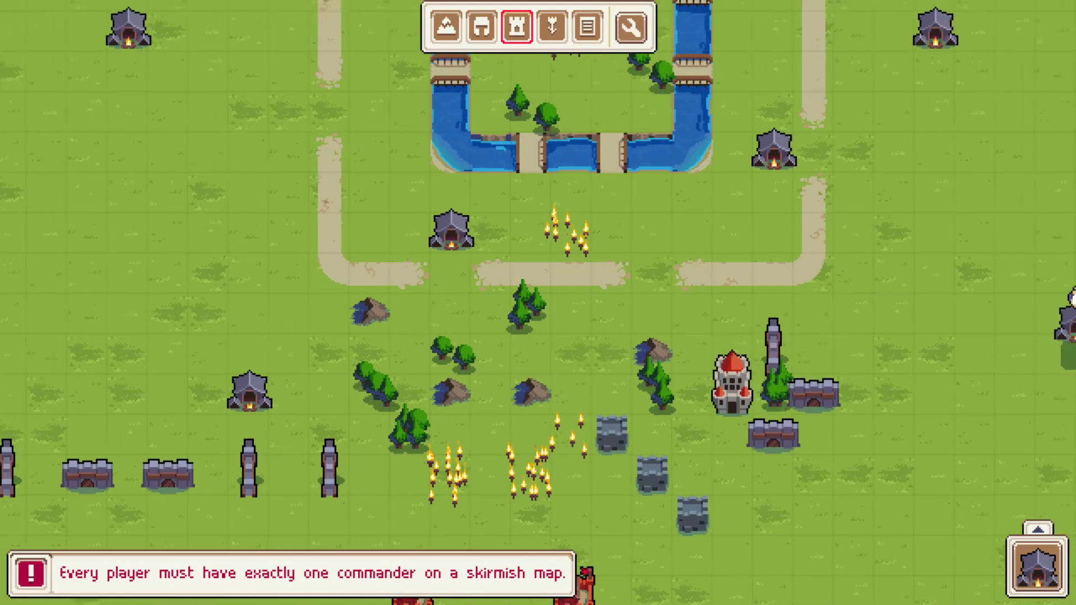
{"action": "key", "text": "d"}
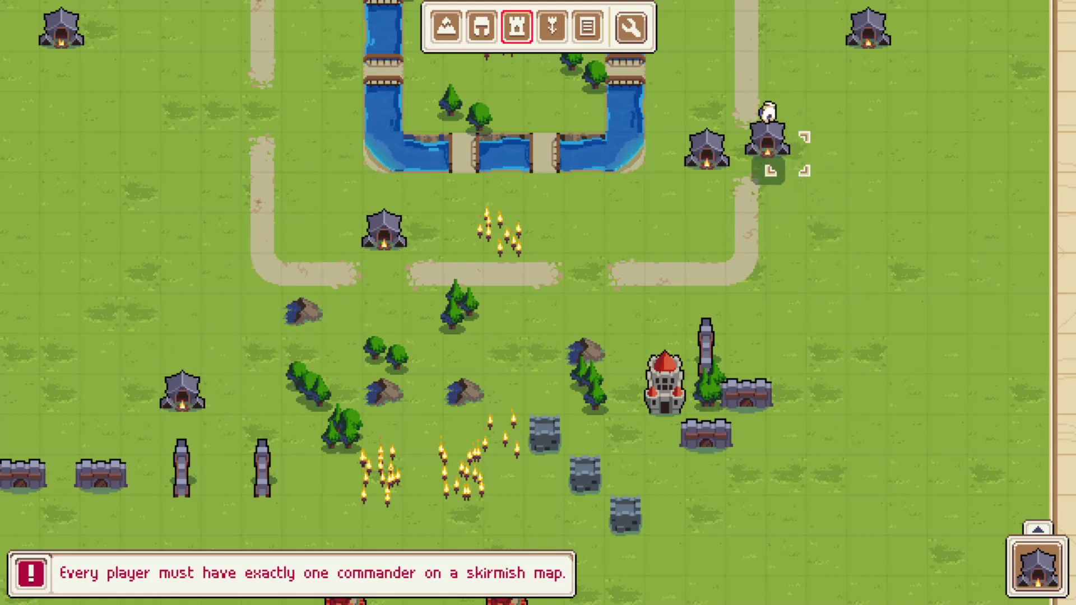
{"action": "key", "text": "s"}
{"action": "key", "text": "a"}
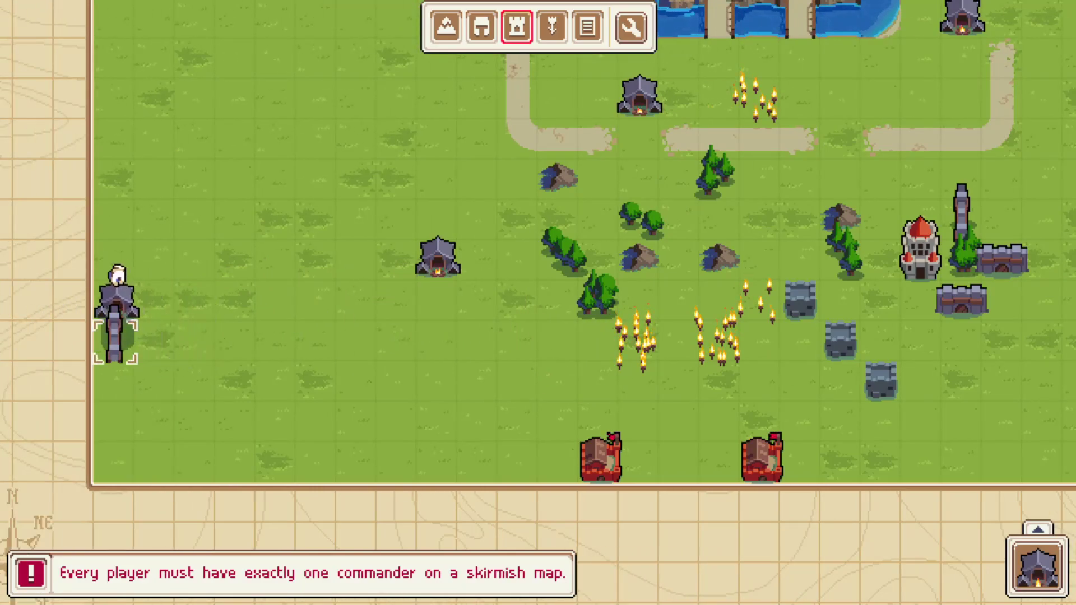
{"action": "key", "text": "d"}
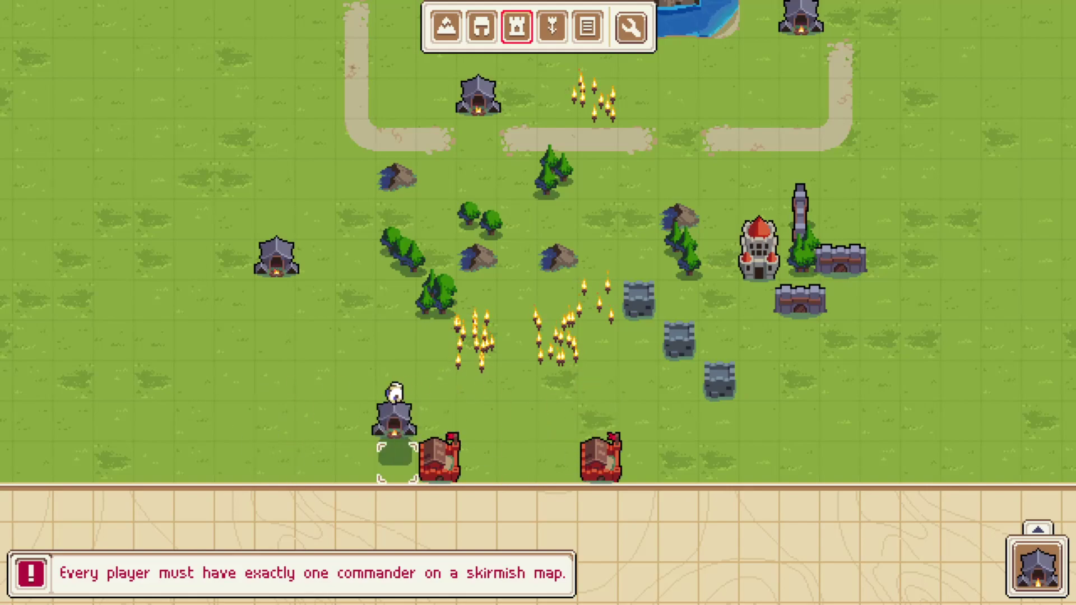
{"action": "key", "text": "w"}
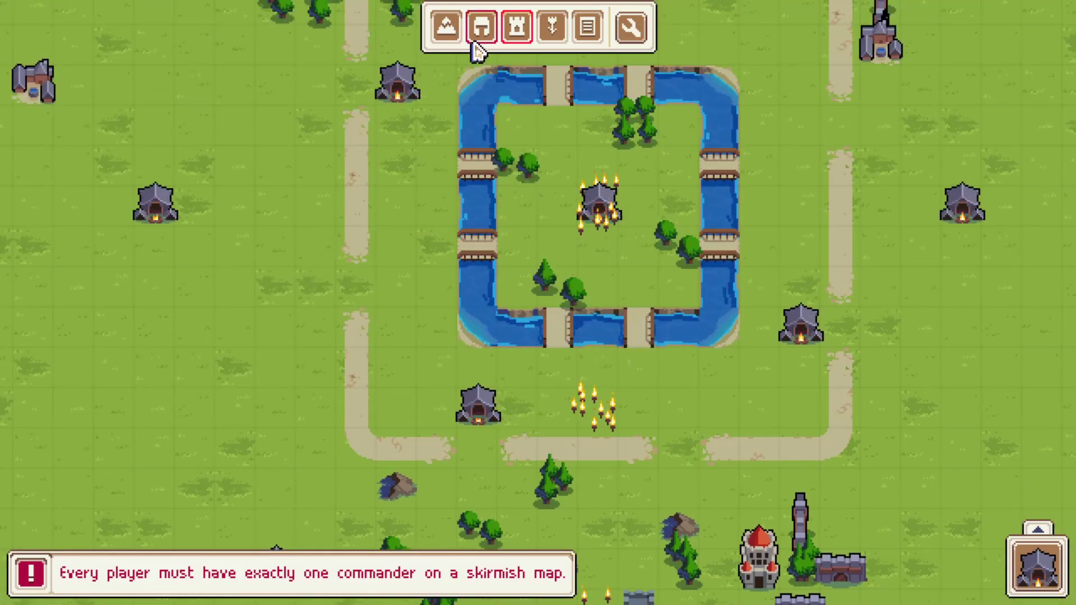
{"action": "key", "text": "s"}
Step: Switch the structure owner to Player 1 and choose the barracks as the structure to place
{"action": "left_click", "coordinate": [1038, 567]}
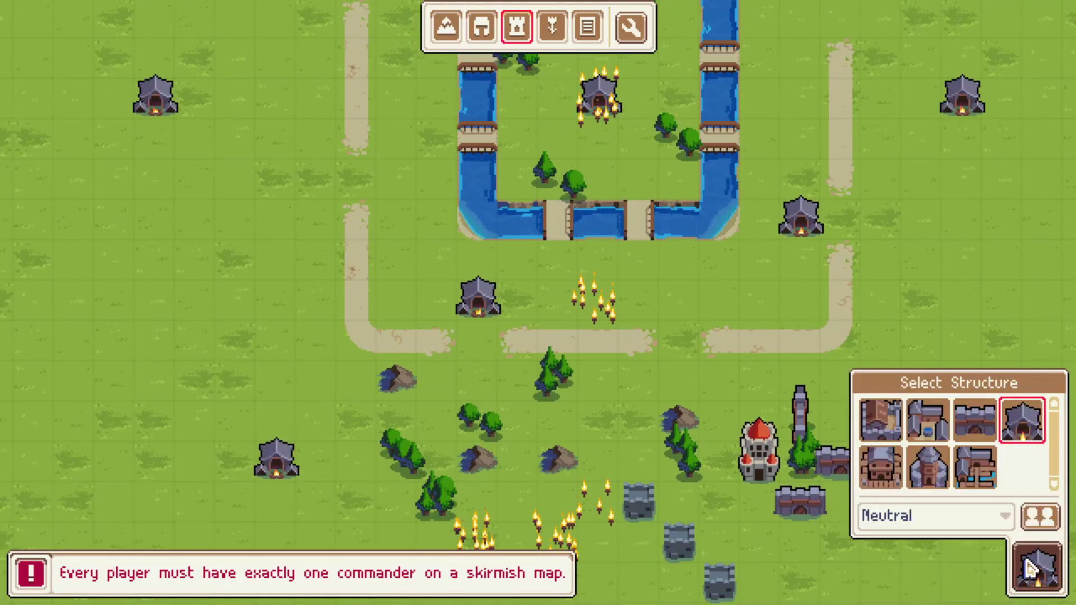
{"action": "left_click", "coordinate": [891, 519]}
{"action": "left_click", "coordinate": [927, 563]}
{"action": "left_click", "coordinate": [897, 514]}
{"action": "left_click", "coordinate": [915, 567]}
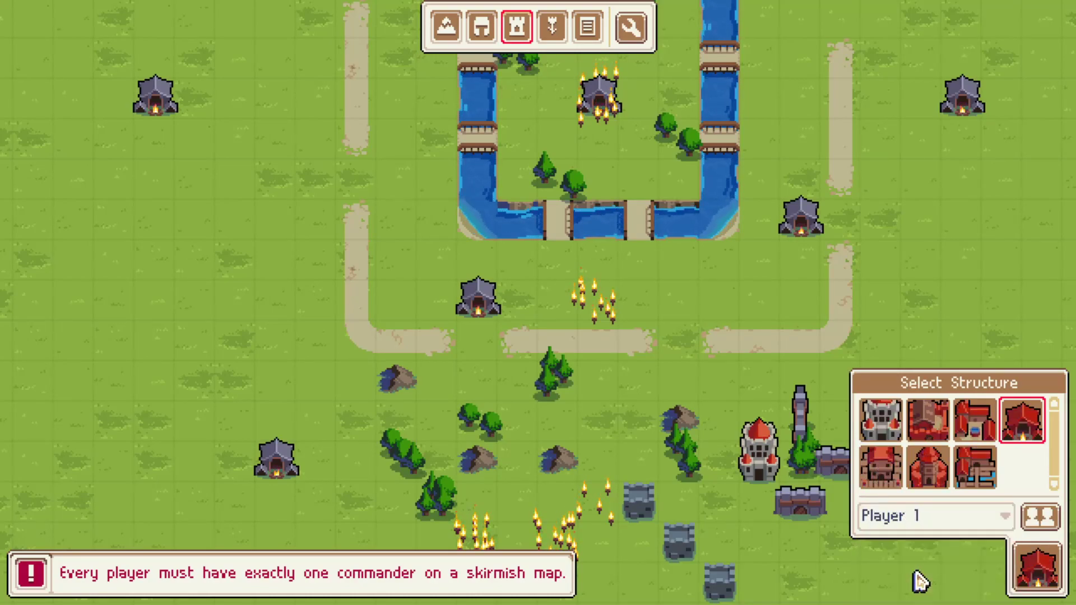
{"action": "left_click", "coordinate": [890, 482]}
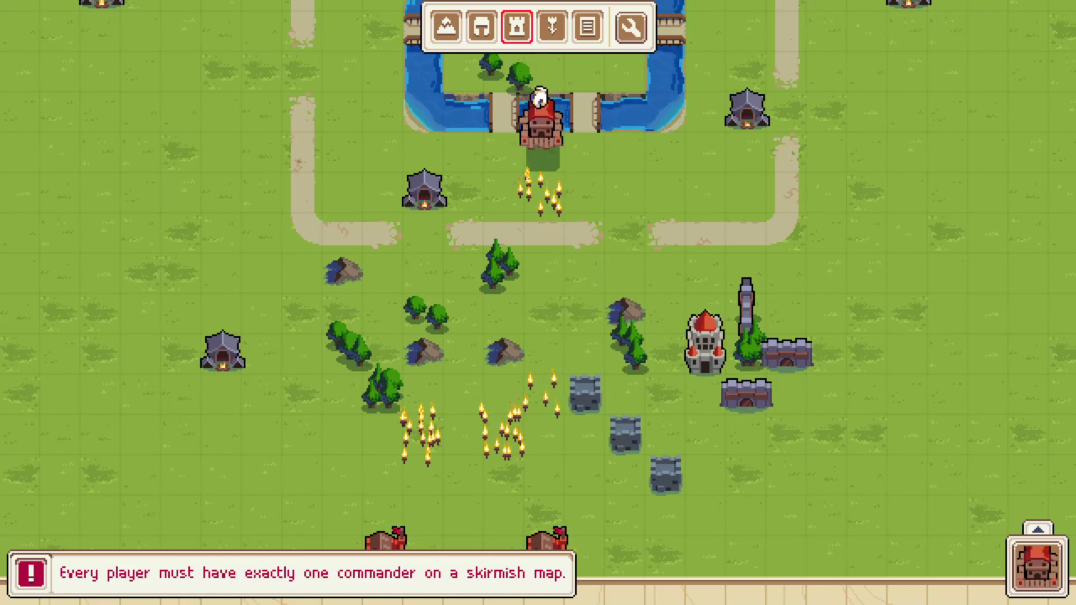
{"action": "scroll", "coordinate": [541, 104], "scroll_direction": "down", "scroll_amount": 2}
{"action": "scroll", "coordinate": [583, 233], "scroll_direction": "up", "scroll_amount": 2}
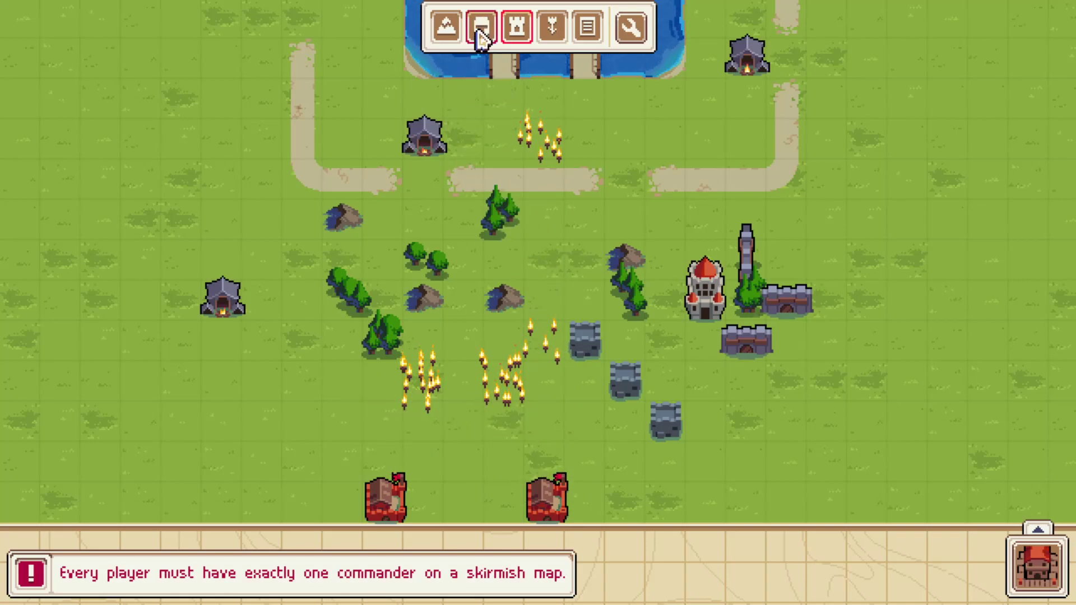
{"action": "left_click", "coordinate": [448, 31]}
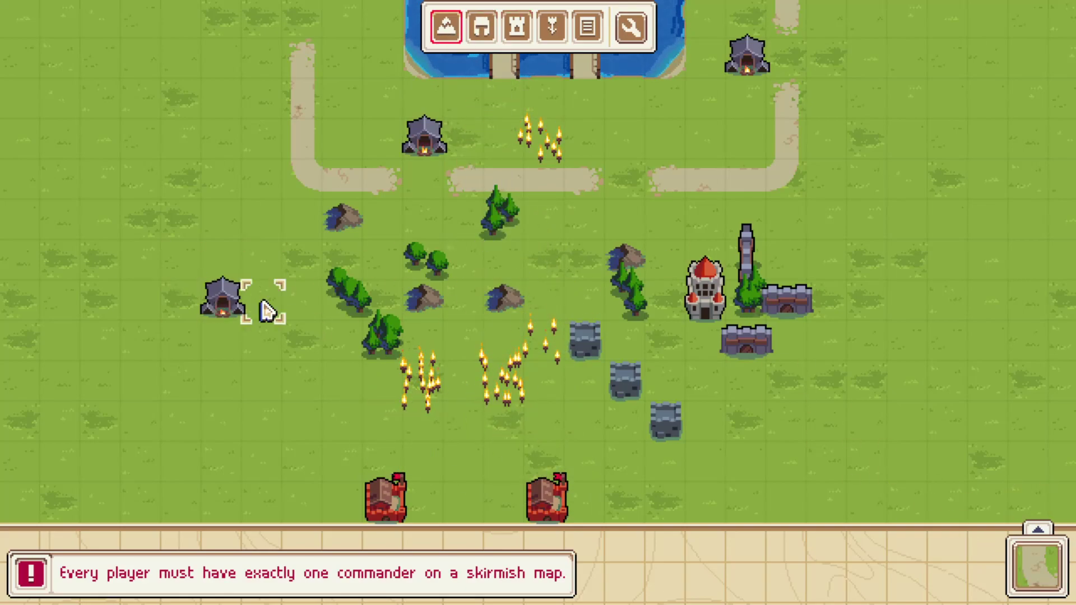
{"action": "left_click", "coordinate": [1032, 573]}
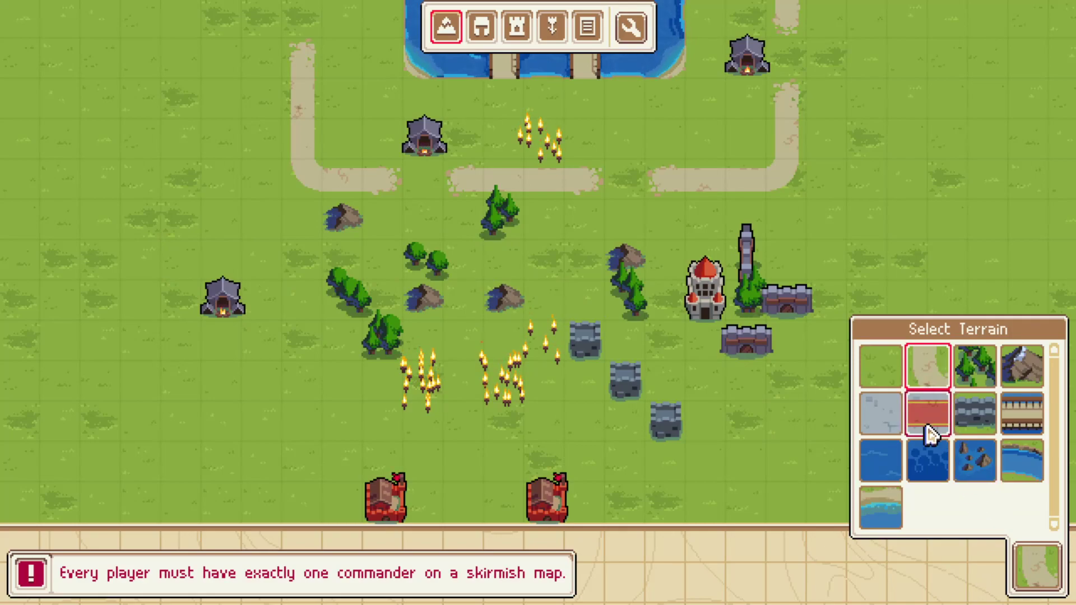
{"action": "left_click", "coordinate": [888, 417]}
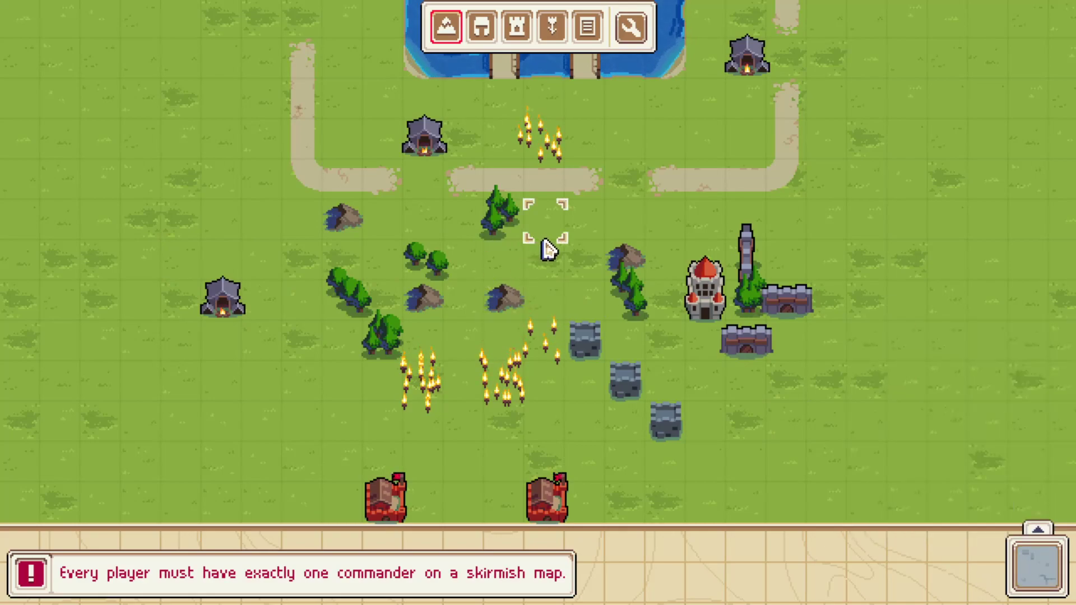
Step: Examine the layout of the castle, gates, walls and hideouts between the moat and the map's southern edge
{"action": "key", "text": "Up"}
{"action": "key", "text": "Up"}
{"action": "key", "text": "Up"}
{"action": "key", "text": "Up"}
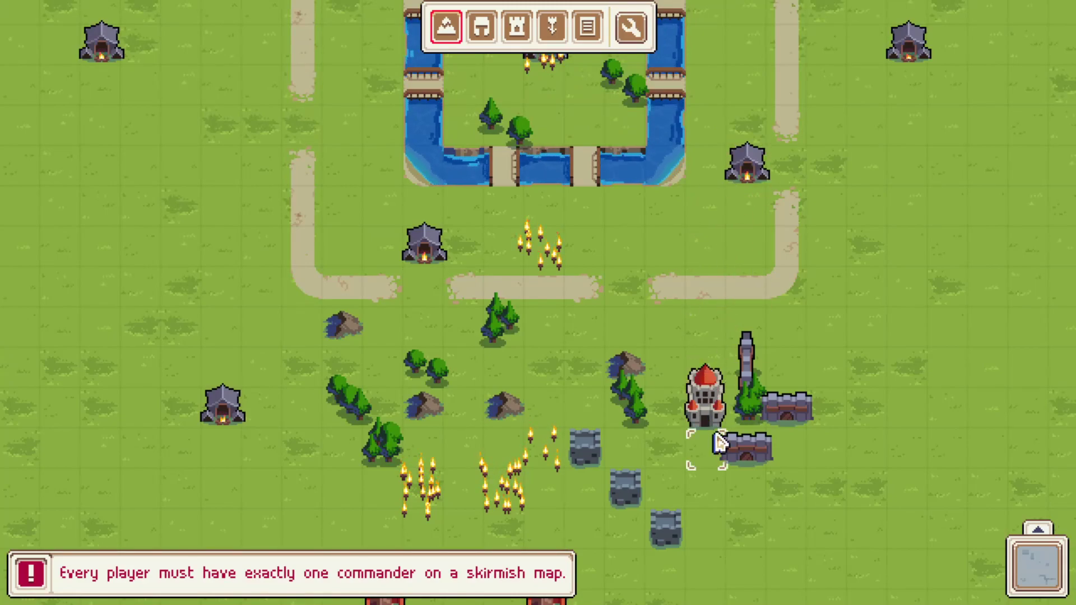
{"action": "key", "text": "Right"}
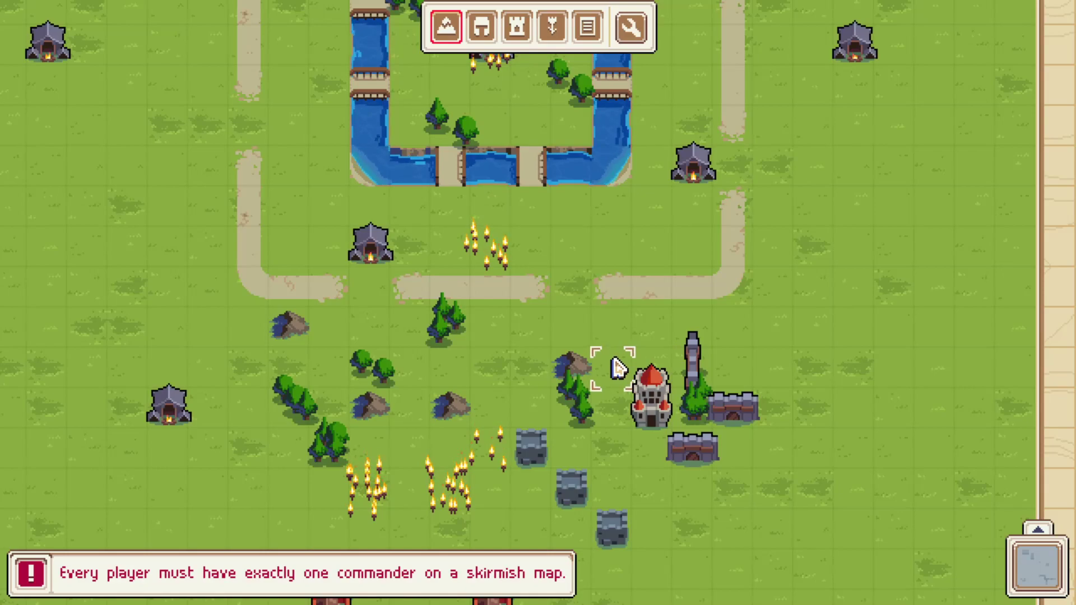
{"action": "key", "text": "Left"}
{"action": "key", "text": "Down"}
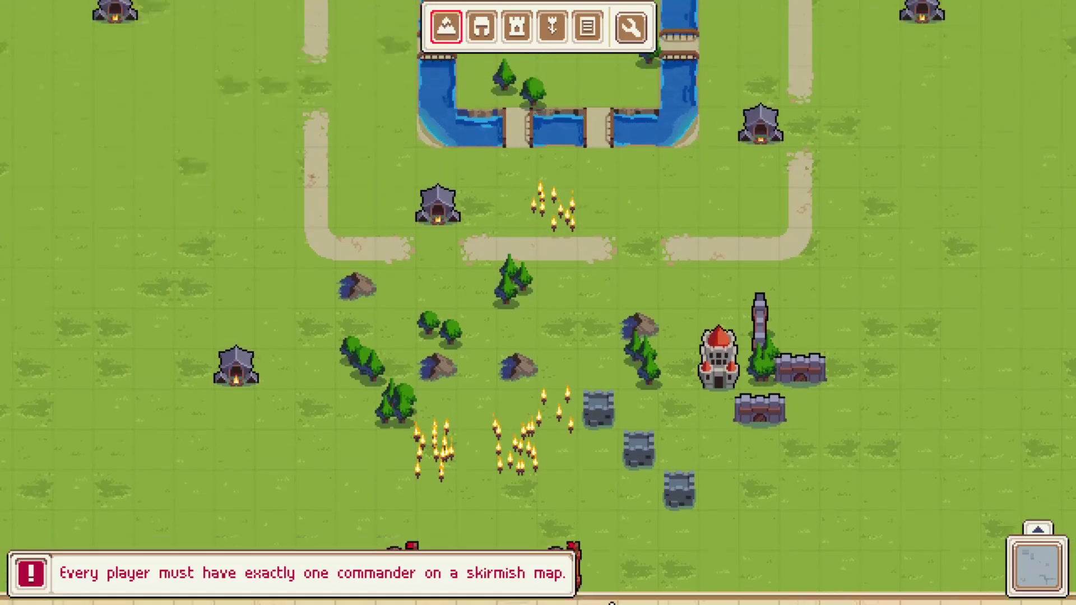
{"action": "key", "text": "w"}
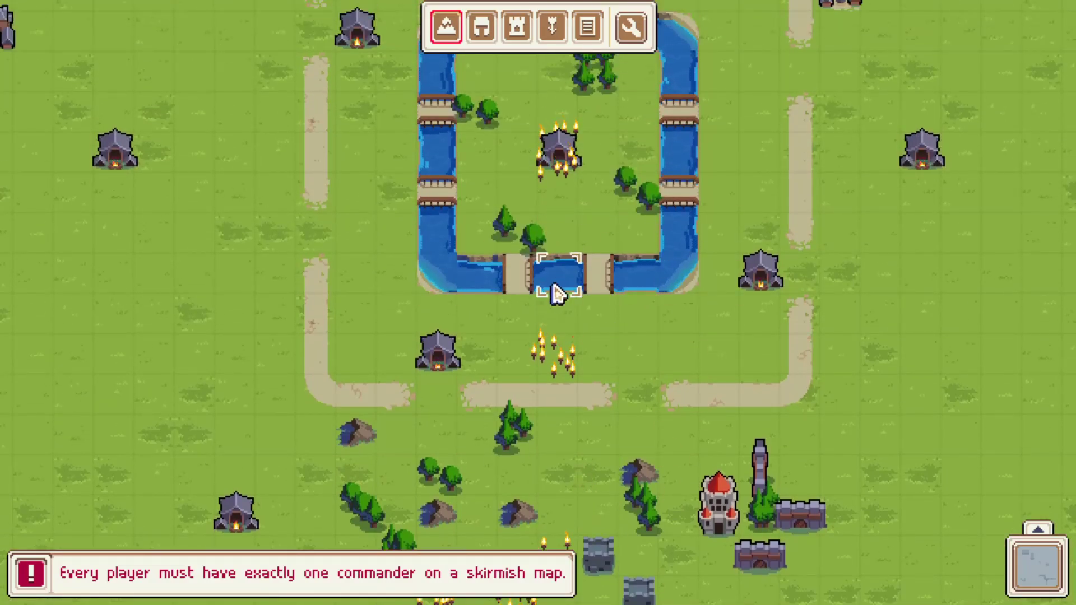
{"action": "left_click", "coordinate": [481, 26]}
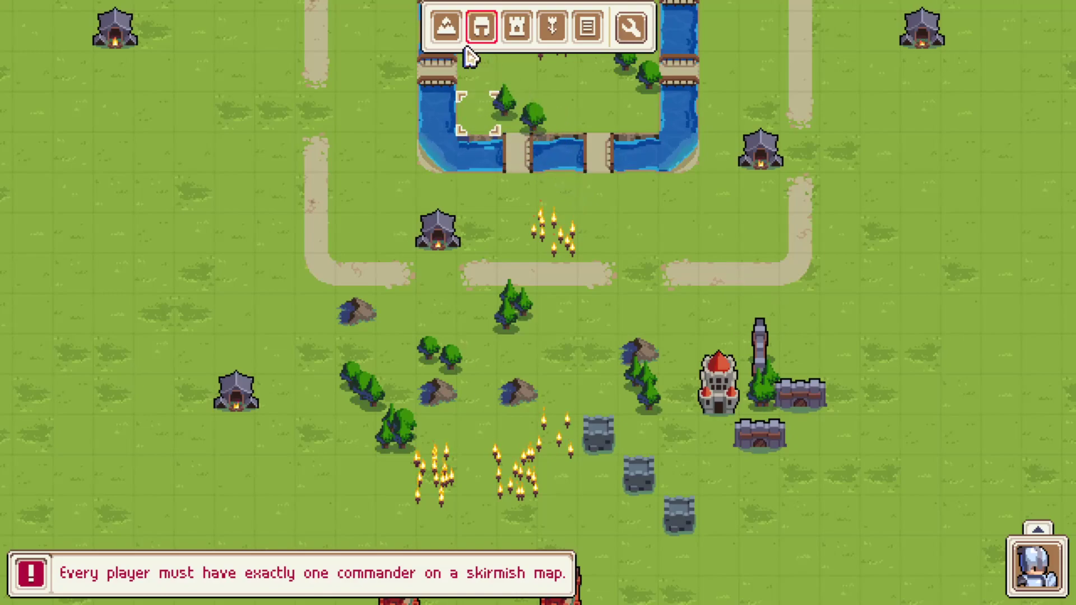
{"action": "left_click", "coordinate": [447, 28]}
{"action": "key", "text": "Up"}
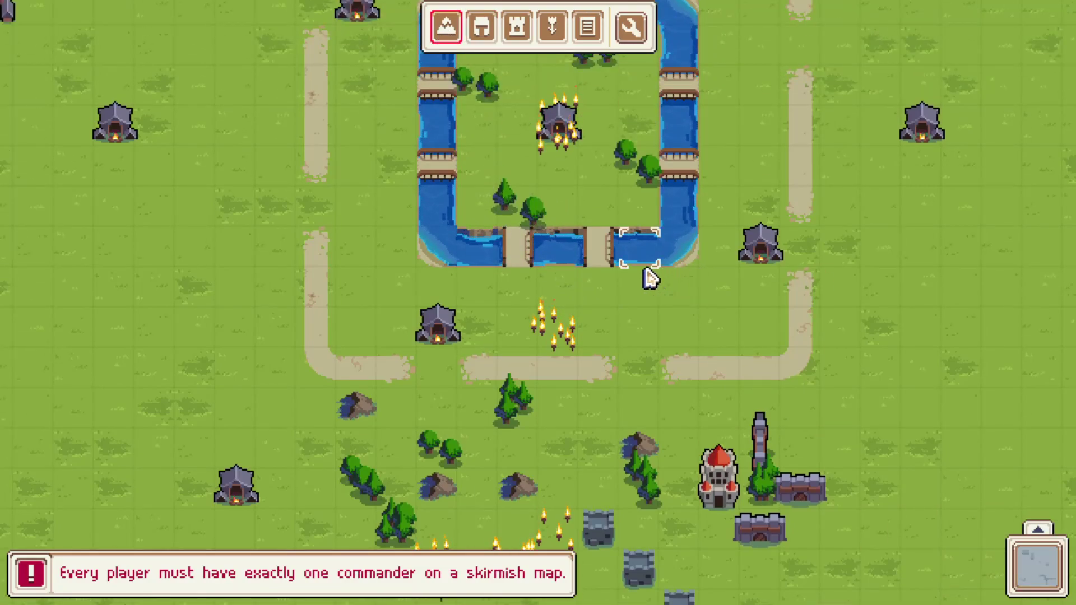
{"action": "left_click", "coordinate": [447, 28]}
{"action": "left_click", "coordinate": [1021, 461]}
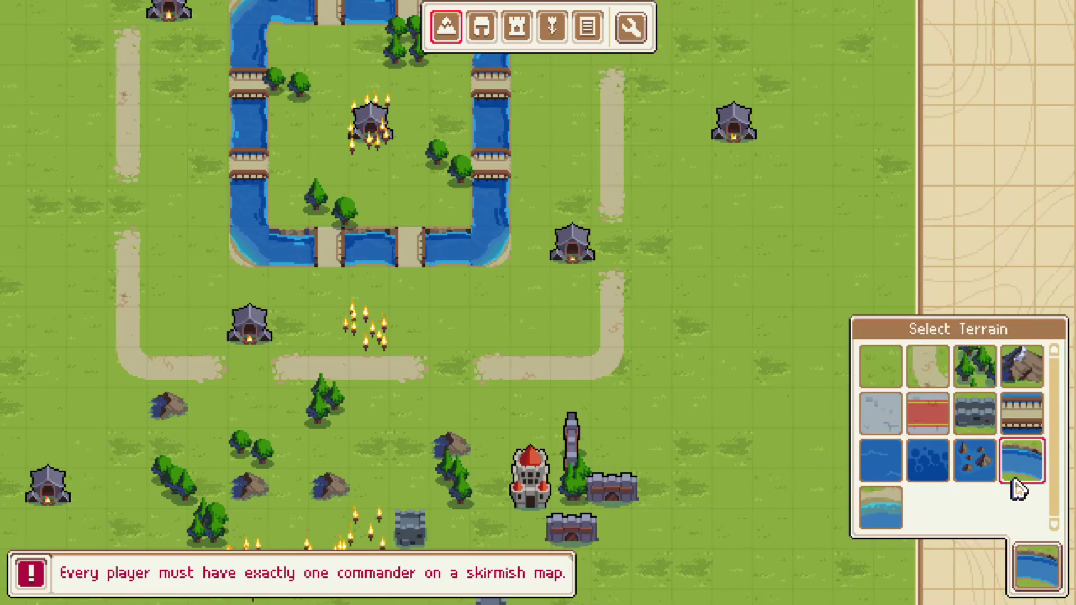
{"action": "key", "text": "Down"}
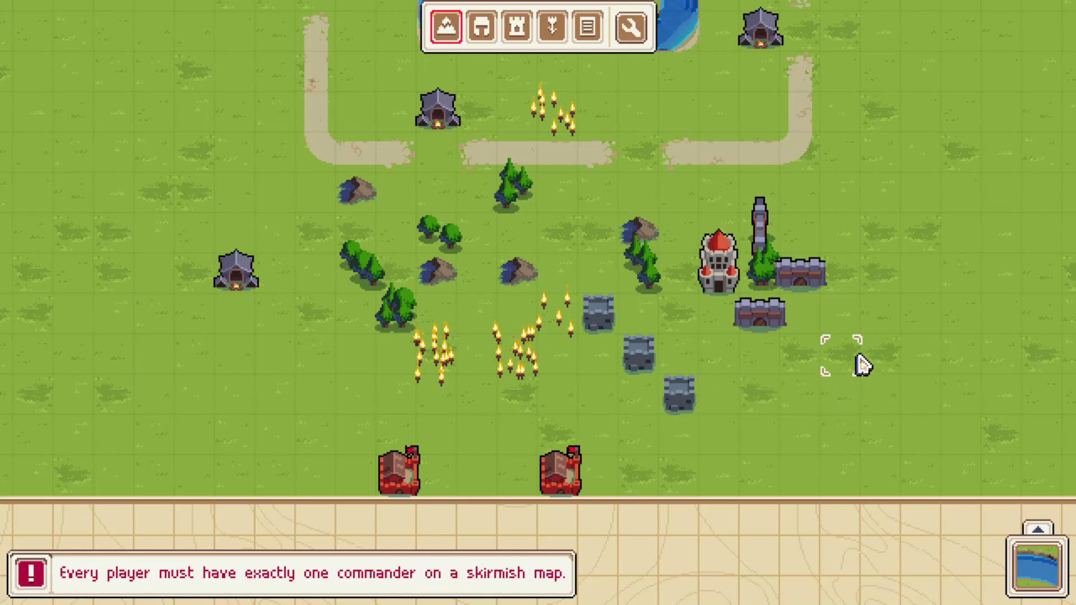
{"action": "left_click", "coordinate": [514, 28]}
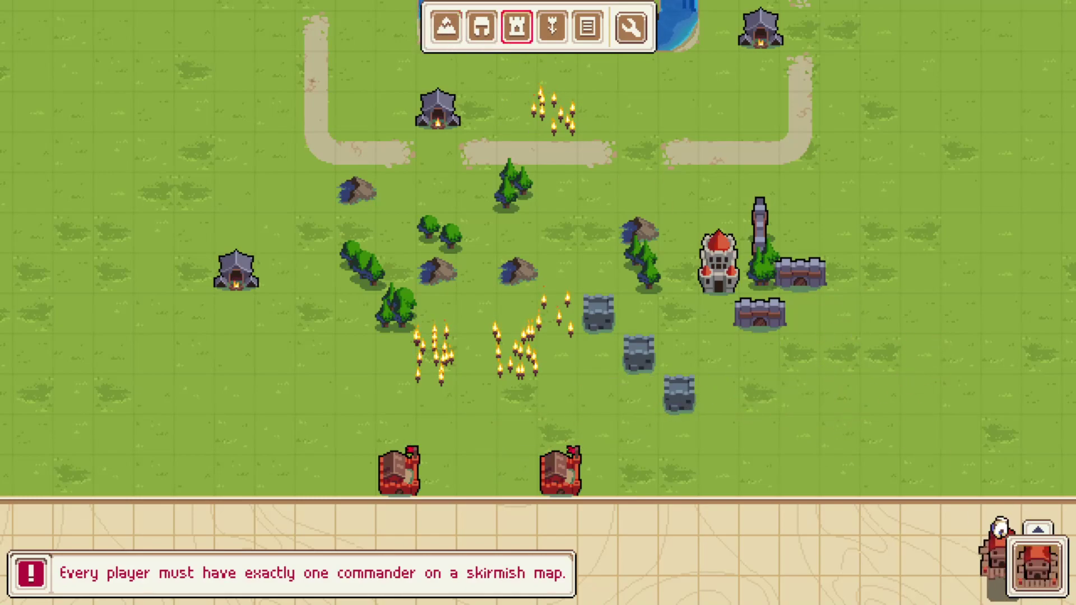
{"action": "left_click", "coordinate": [446, 28]}
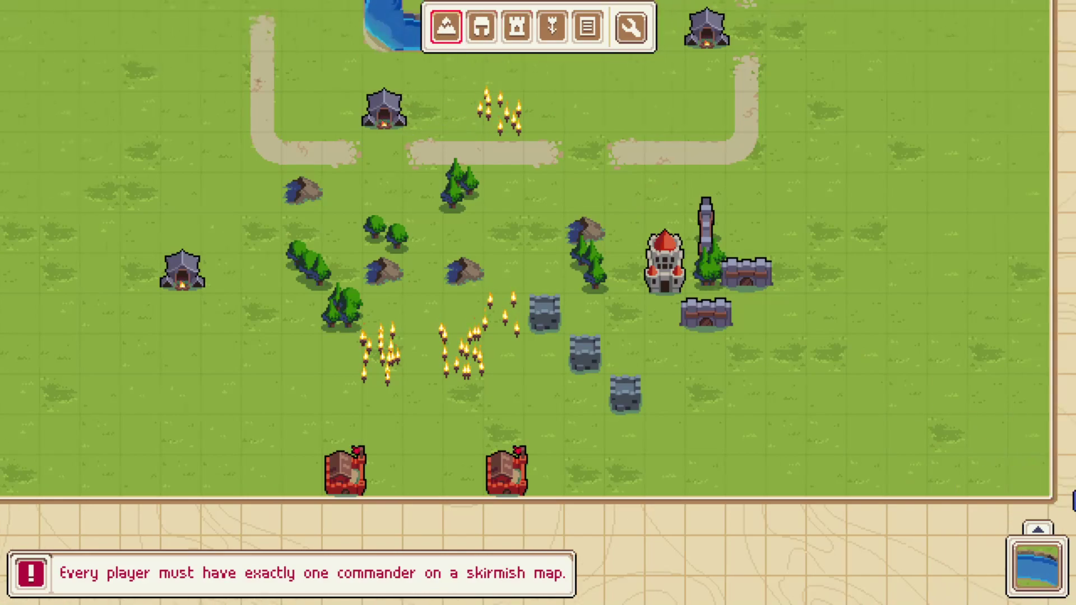
Step: Paint one sea tile on the open grass southeast of the gates and place a Player 1 barracks on that tile
{"action": "left_click", "coordinate": [1042, 583]}
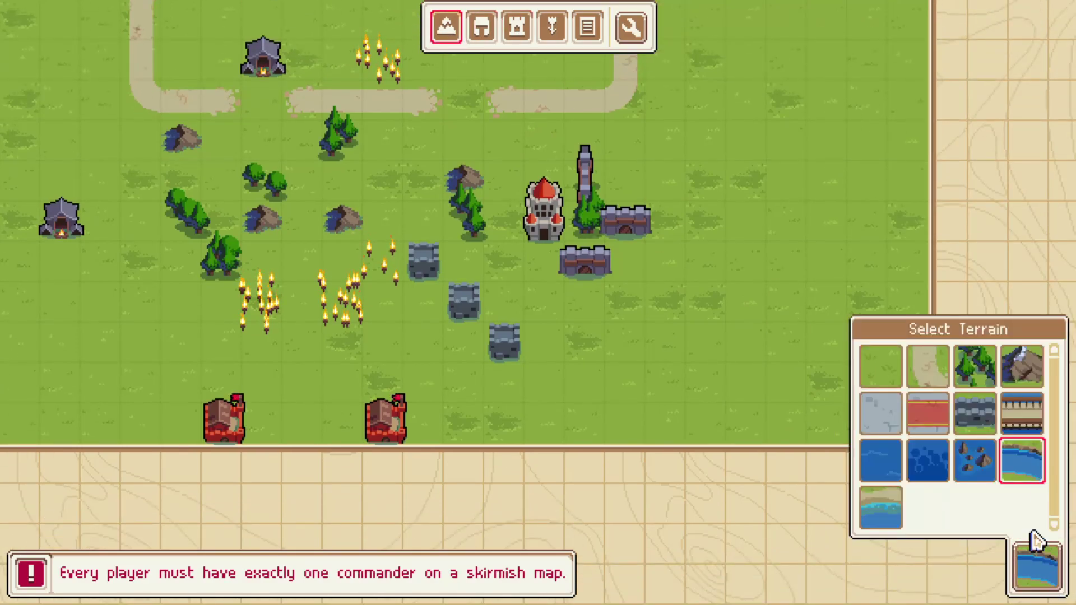
{"action": "left_click", "coordinate": [874, 459]}
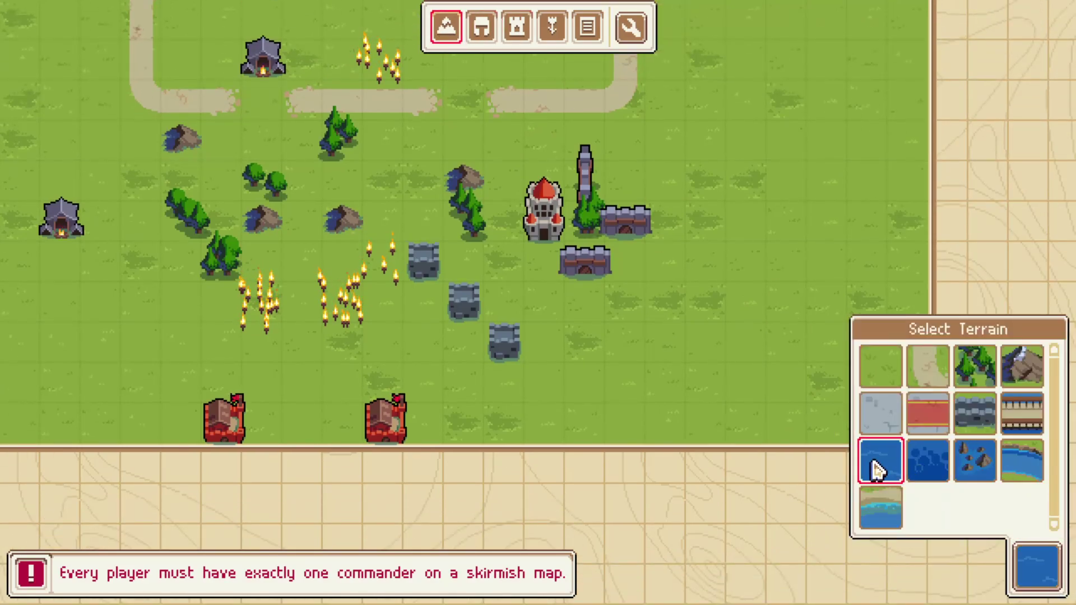
{"action": "left_click", "coordinate": [690, 360]}
{"action": "left_click", "coordinate": [516, 26]}
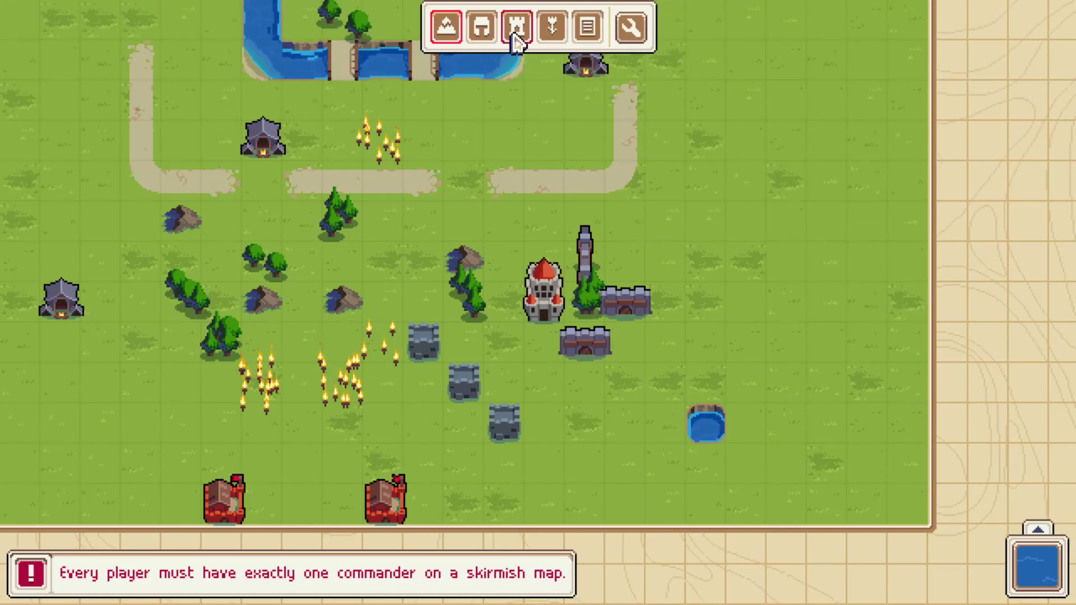
{"action": "left_click", "coordinate": [694, 422]}
Step: Paint two single-tile river ponds on the grass between the southernmost wall block and the Player 1 barracks
{"action": "left_click", "coordinate": [454, 30]}
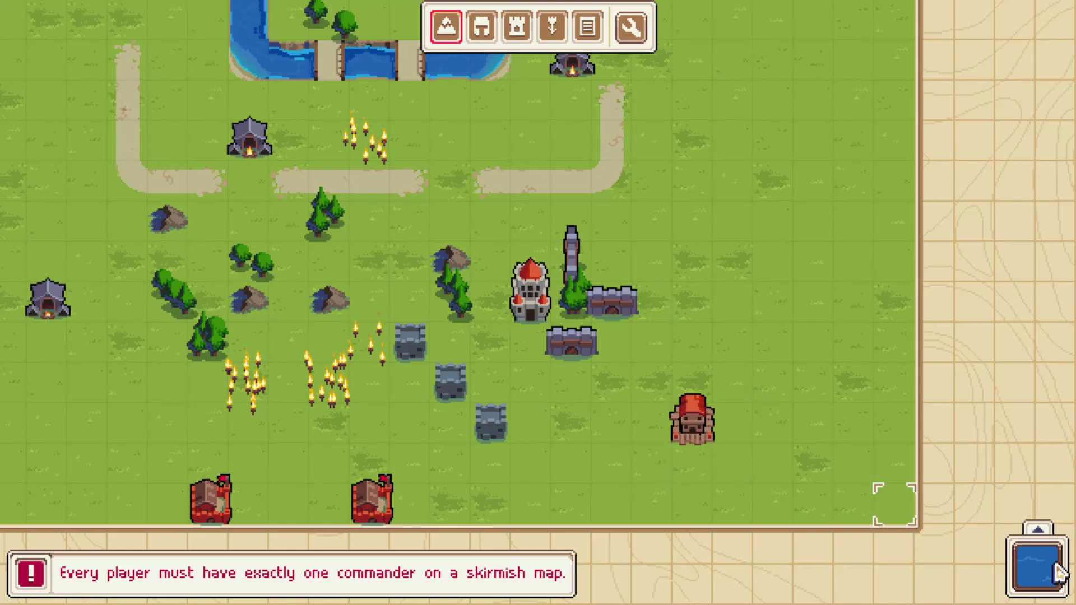
{"action": "left_click", "coordinate": [1037, 565]}
{"action": "left_click", "coordinate": [1011, 471]}
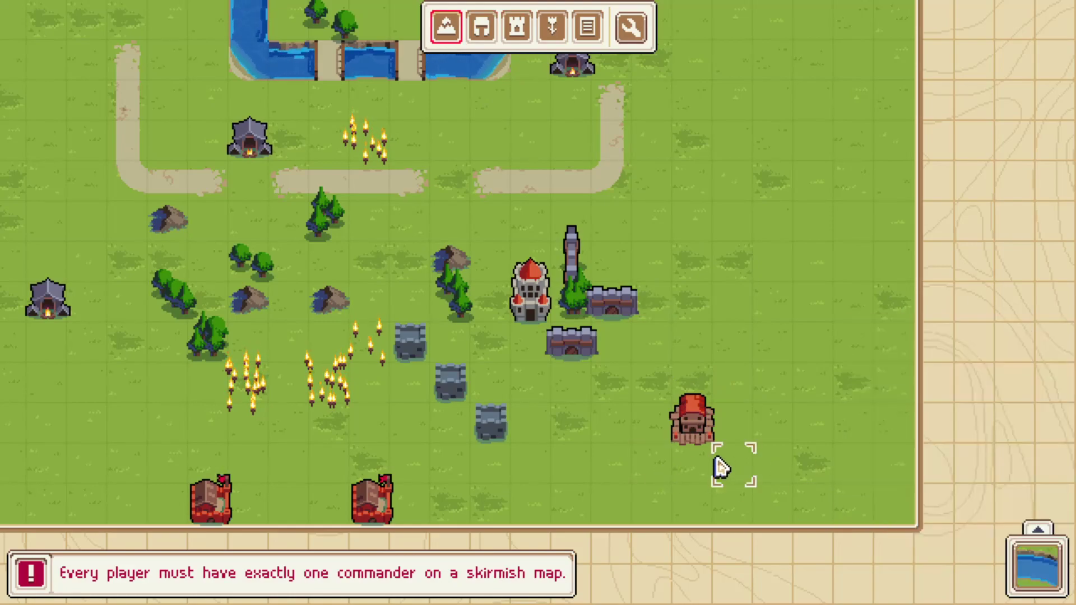
{"action": "left_click", "coordinate": [601, 431]}
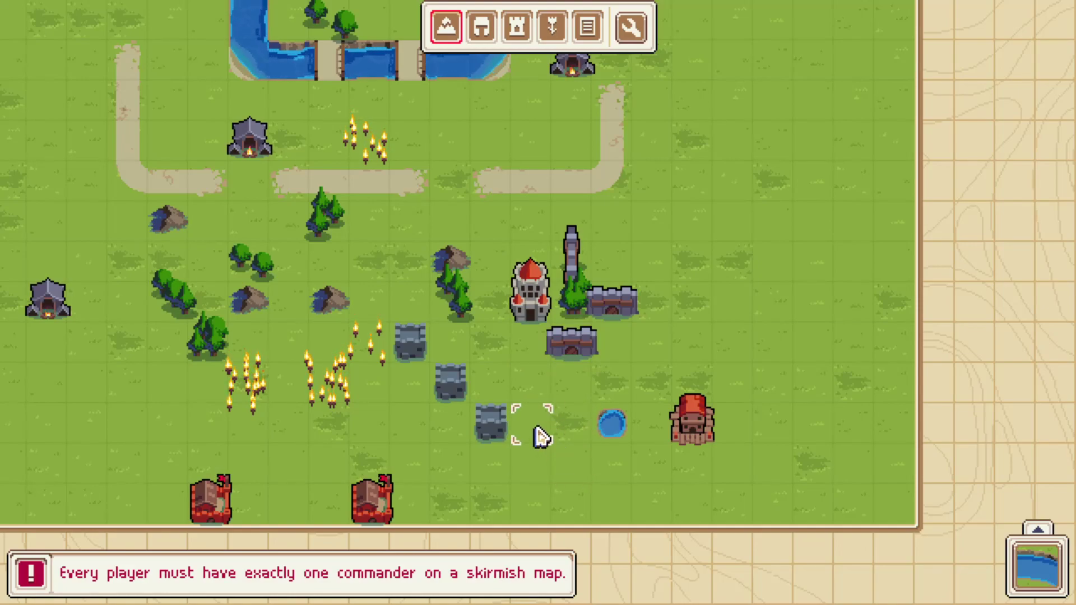
{"action": "left_click", "coordinate": [539, 466]}
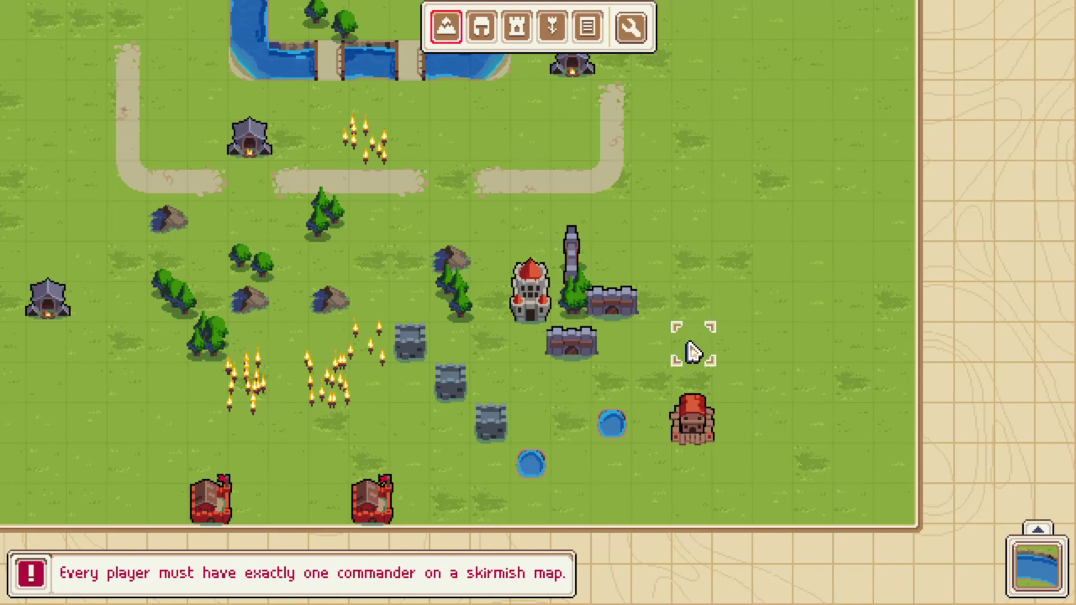
Step: Paint single-tile river ponds north of the barracks, northeast of the vertical gate, and inside the road ring's southeastern corner
{"action": "left_click", "coordinate": [615, 225]}
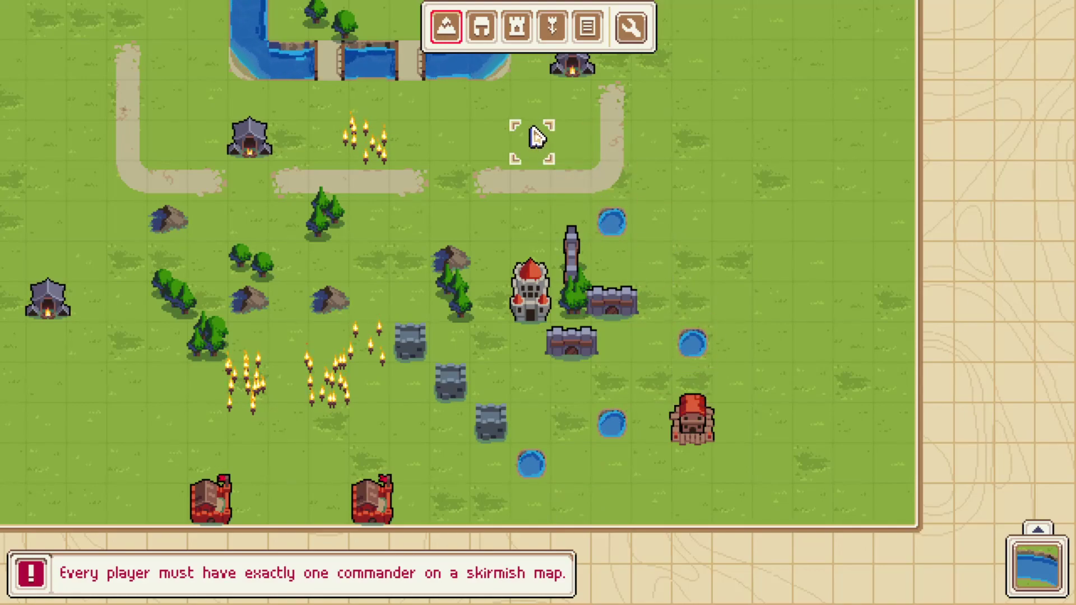
{"action": "scroll", "coordinate": [535, 137], "scroll_direction": "up", "scroll_amount": 3}
{"action": "left_click", "coordinate": [530, 261]}
Step: Paint a single-tile river pond in each of the four inner corners of the moat's island
{"action": "scroll", "coordinate": [572, 149], "scroll_direction": "down", "scroll_amount": 4}
{"action": "scroll", "coordinate": [397, 168], "scroll_direction": "up", "scroll_amount": 3}
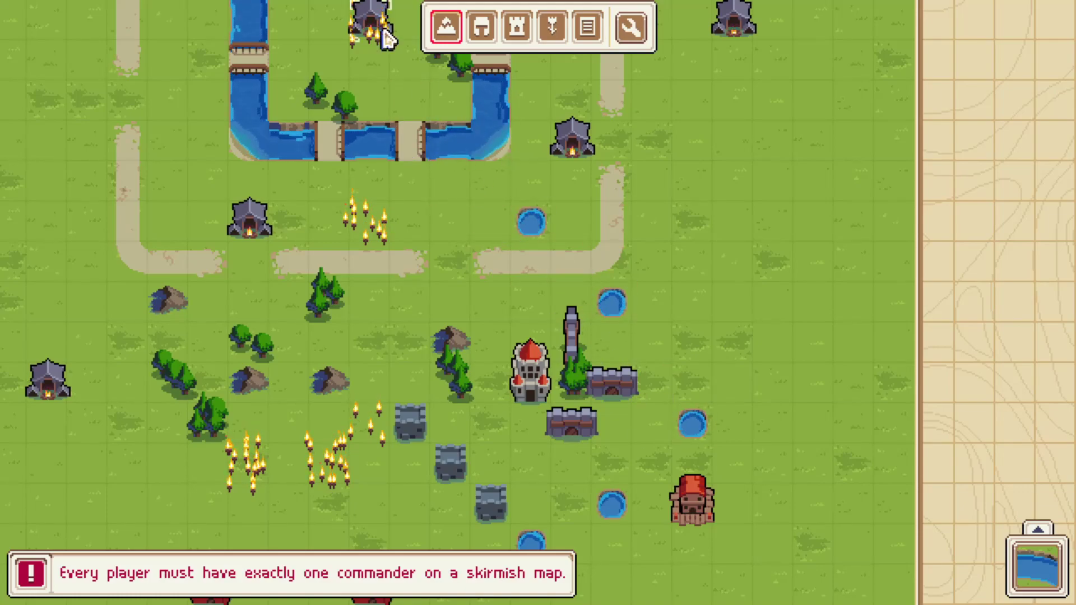
{"action": "scroll", "coordinate": [341, 193], "scroll_direction": "up", "scroll_amount": 3}
{"action": "scroll", "coordinate": [444, 211], "scroll_direction": "up", "scroll_amount": 3}
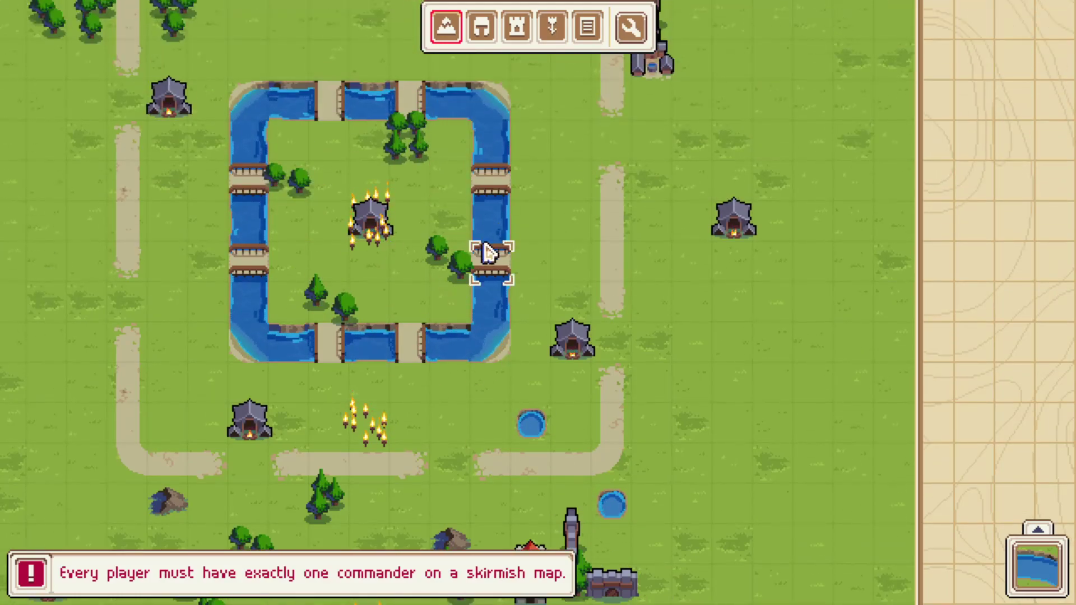
{"action": "scroll", "coordinate": [404, 283], "scroll_direction": "left", "scroll_amount": 3}
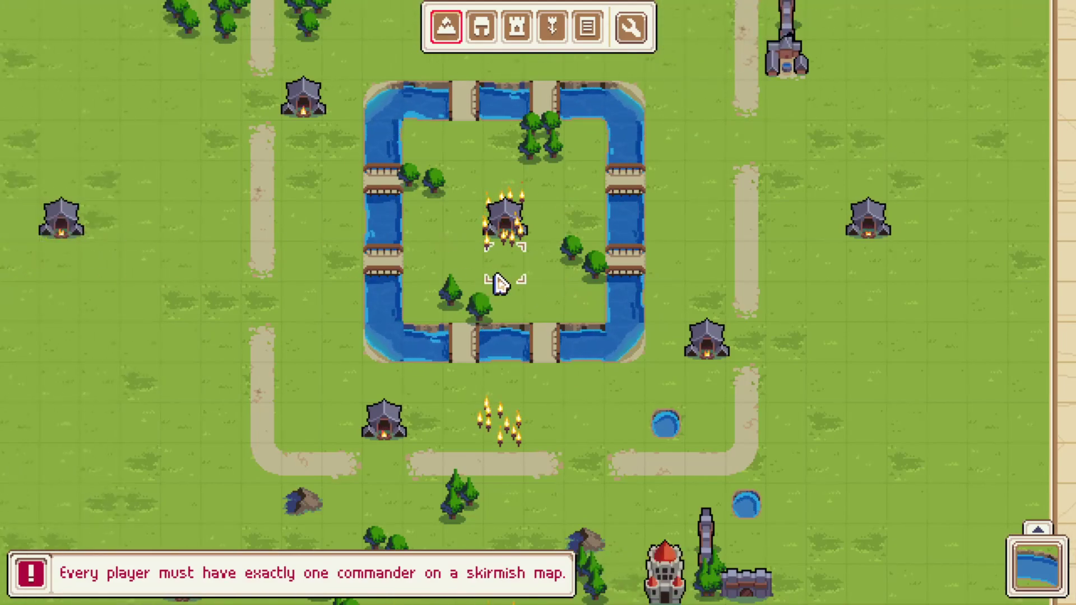
{"action": "left_click", "coordinate": [440, 317]}
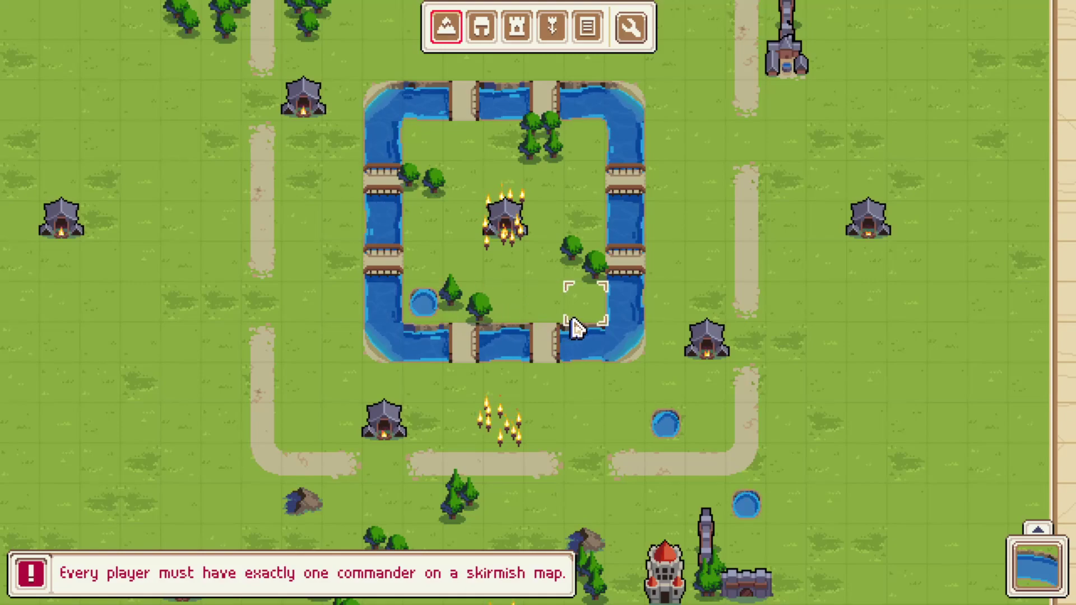
{"action": "left_click", "coordinate": [583, 305]}
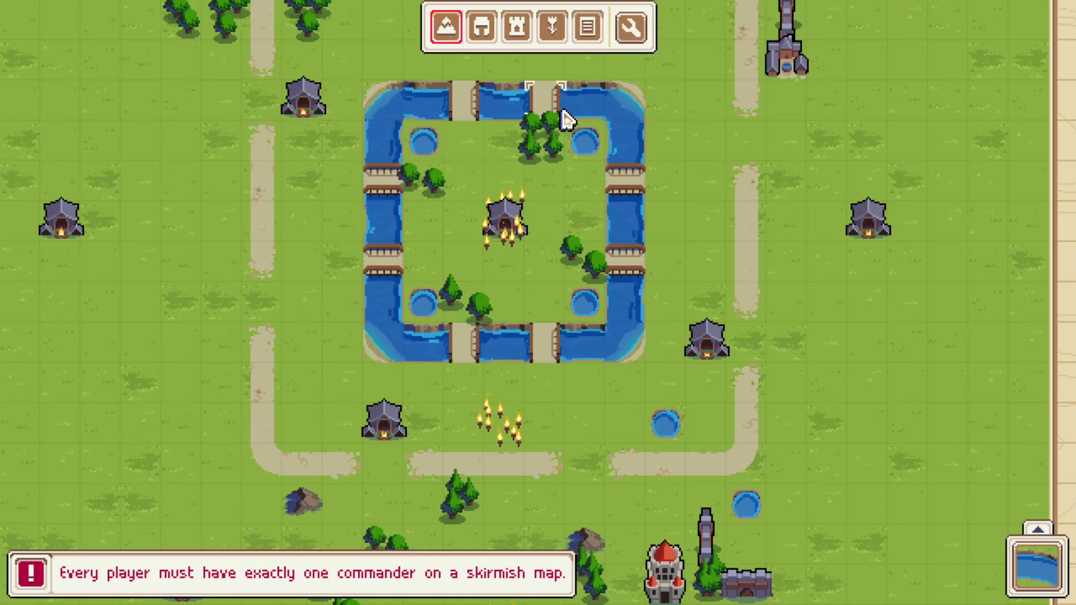
Step: Examine the placement of ponds, hideouts and structures around the moat, the road ring and the map's southern half
{"action": "mouse_move", "coordinate": [1073, 495]}
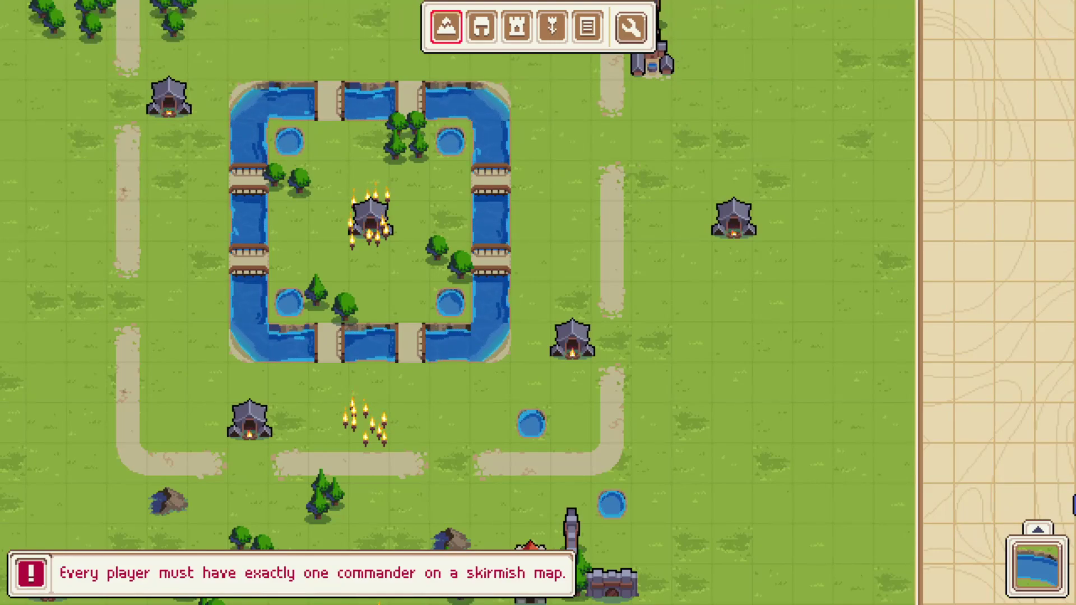
{"action": "mouse_move", "coordinate": [626, 601]}
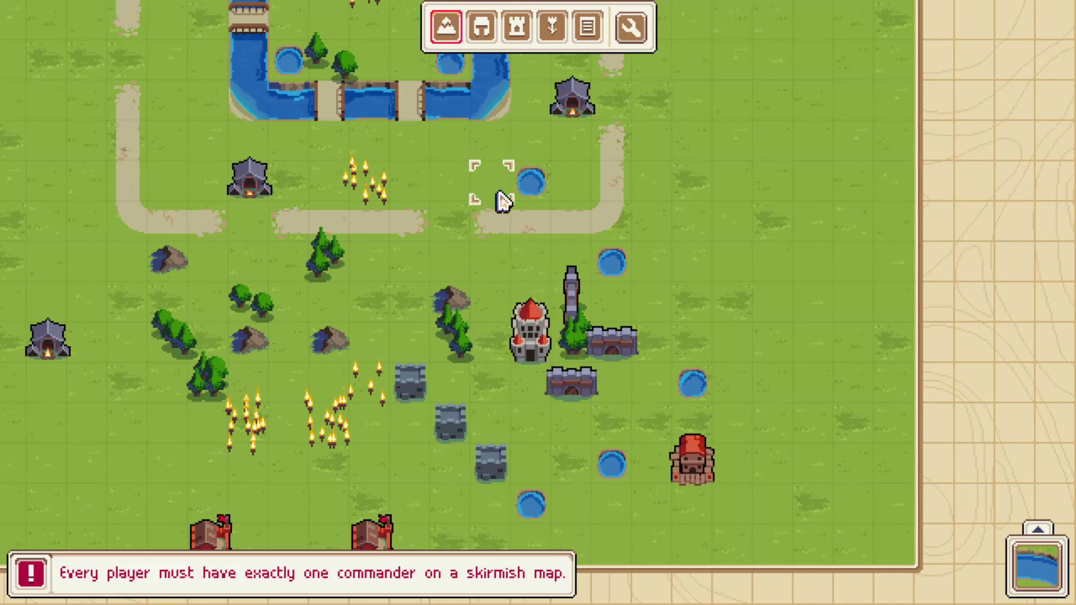
{"action": "mouse_move", "coordinate": [7, 108]}
{"action": "mouse_move", "coordinate": [612, 2]}
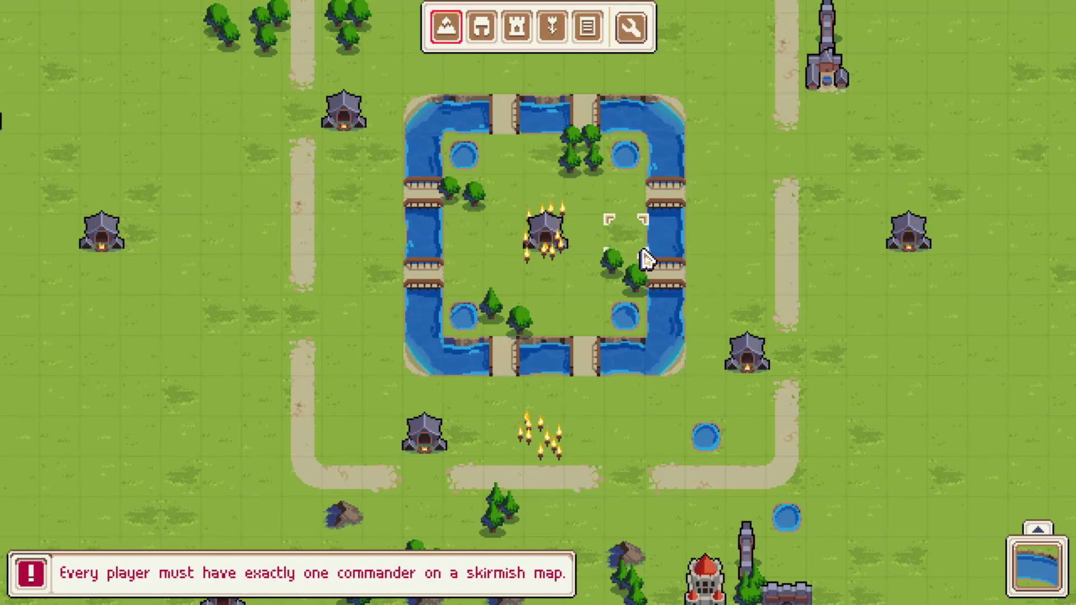
{"action": "mouse_move", "coordinate": [747, 603]}
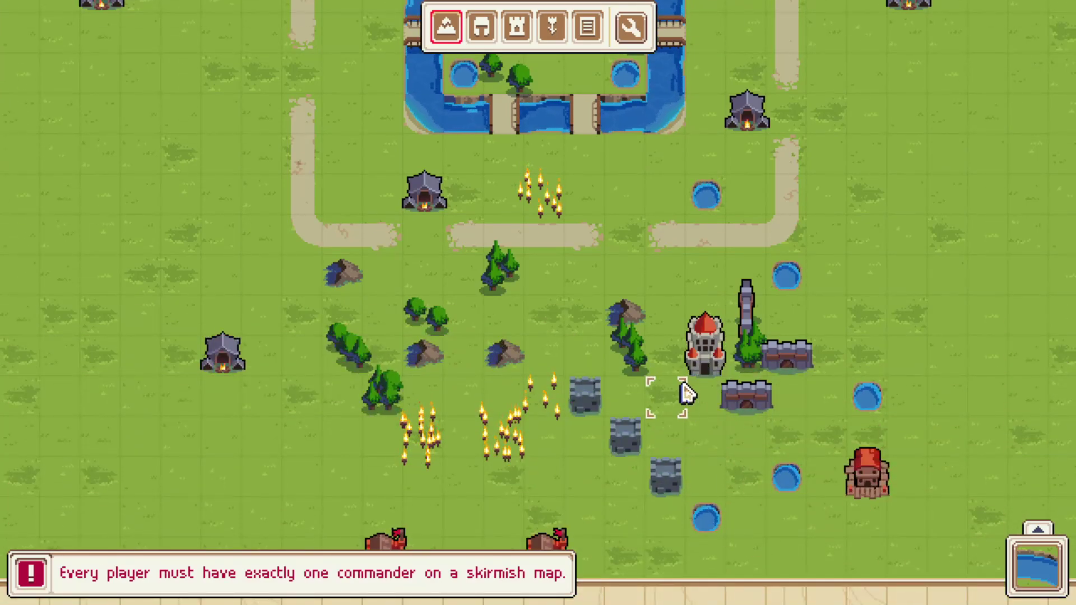
{"action": "scroll", "coordinate": [580, 479], "scroll_direction": "down", "scroll_amount": 2}
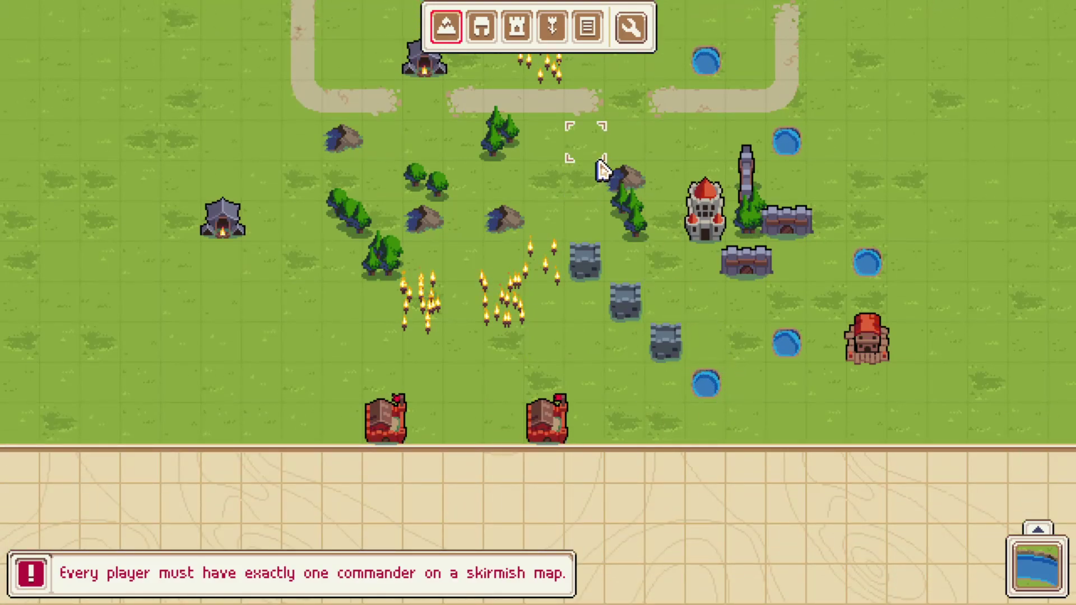
{"action": "scroll", "coordinate": [493, 48], "scroll_direction": "up", "scroll_amount": 3}
{"action": "scroll", "coordinate": [600, 570], "scroll_direction": "down", "scroll_amount": 2}
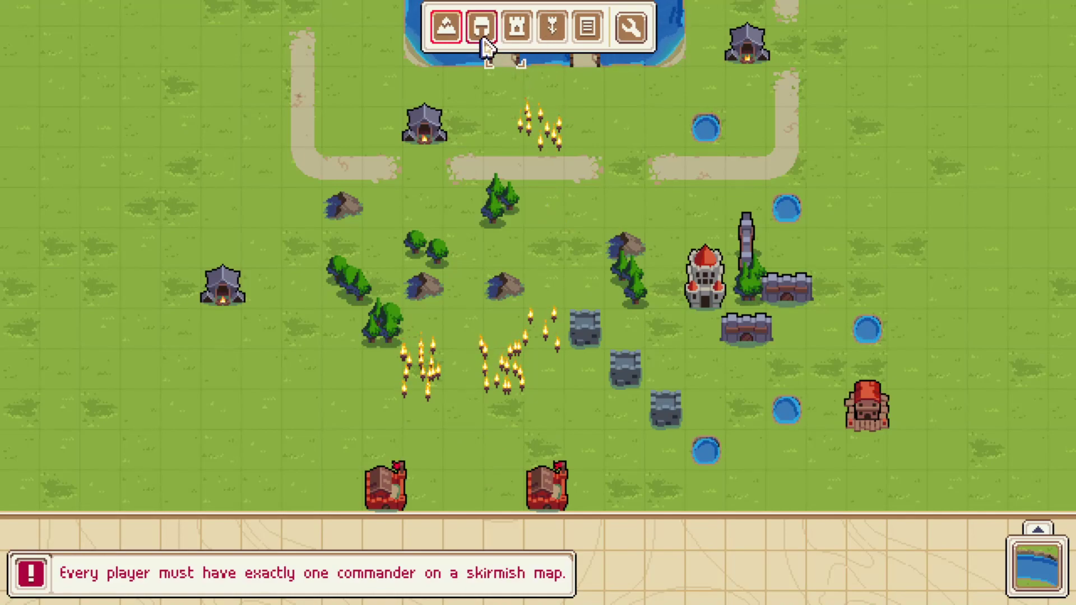
{"action": "key", "text": "Up"}
{"action": "key", "text": "Left"}
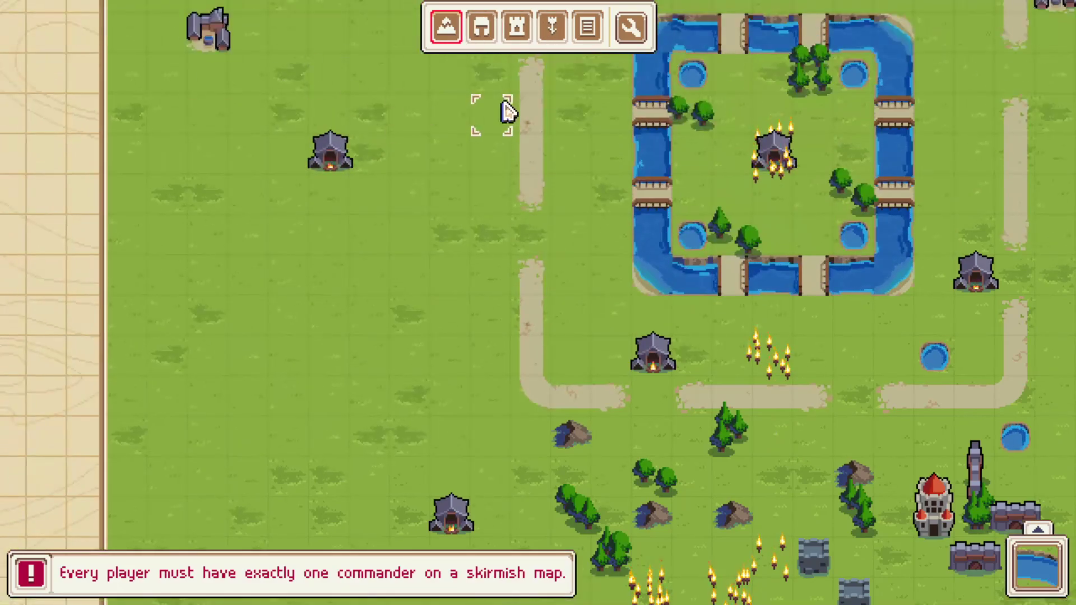
{"action": "key", "text": "Right"}
{"action": "key", "text": "Down"}
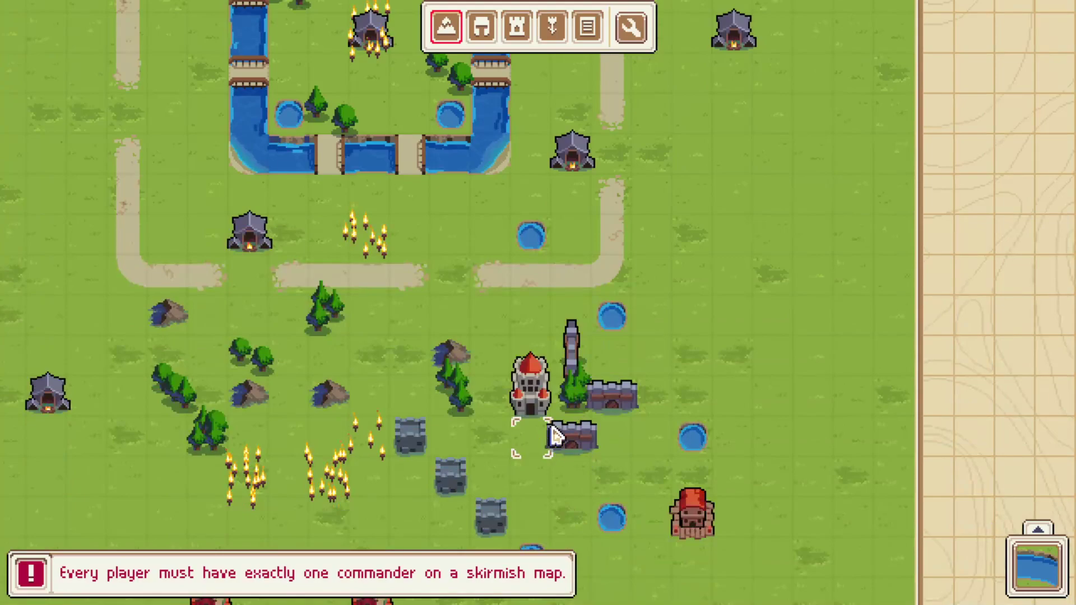
{"action": "key", "text": "Left"}
{"action": "key", "text": "Down"}
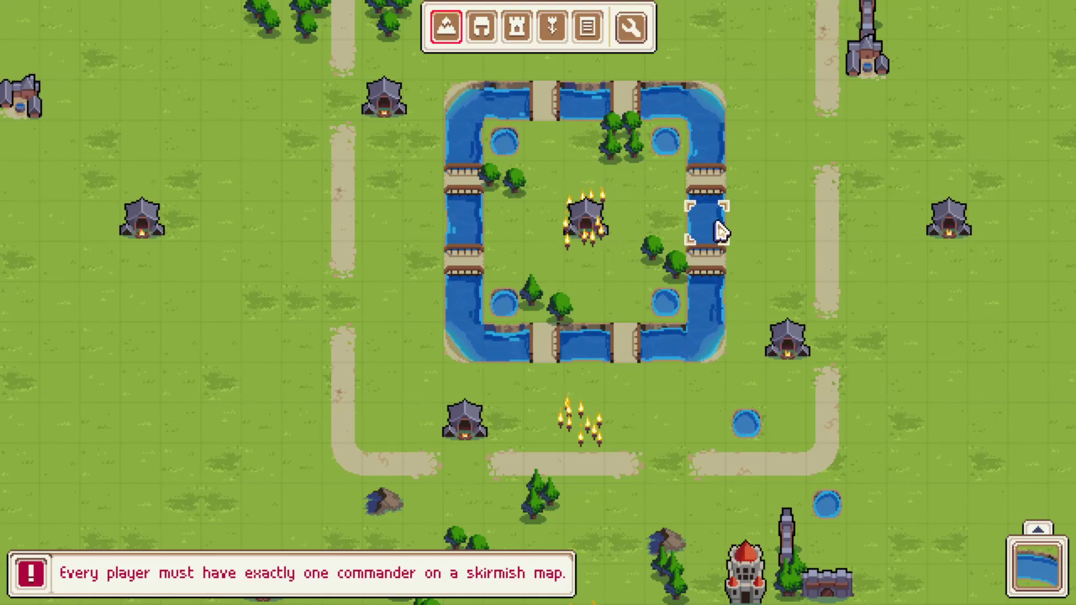
Step: Extend the pond just southeast of the southernmost wall block one tile east with river terrain
{"action": "key", "text": "Up"}
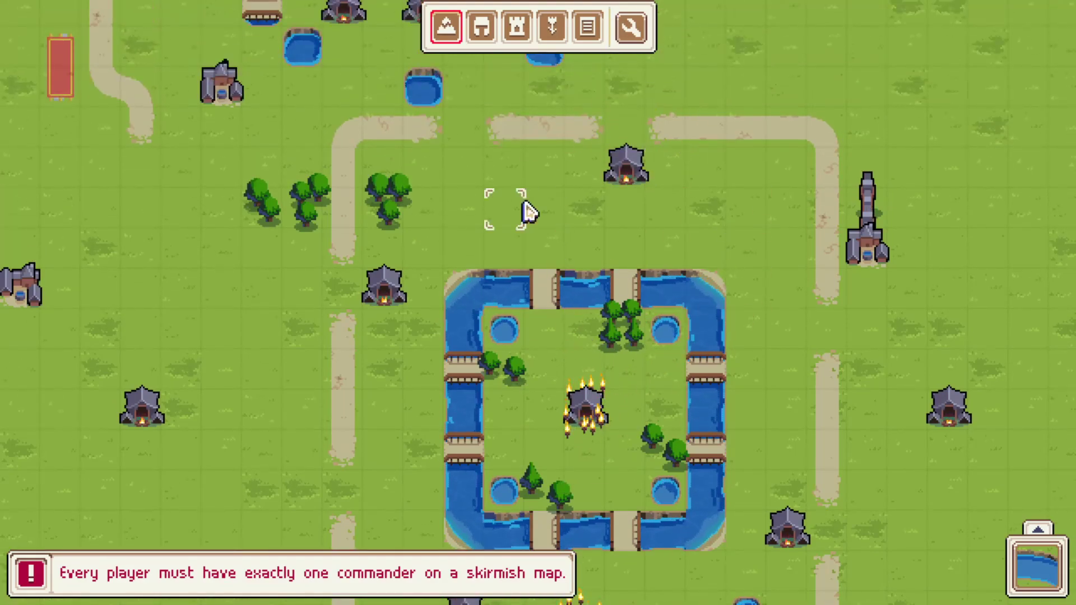
{"action": "key", "text": "Down"}
{"action": "key", "text": "Up"}
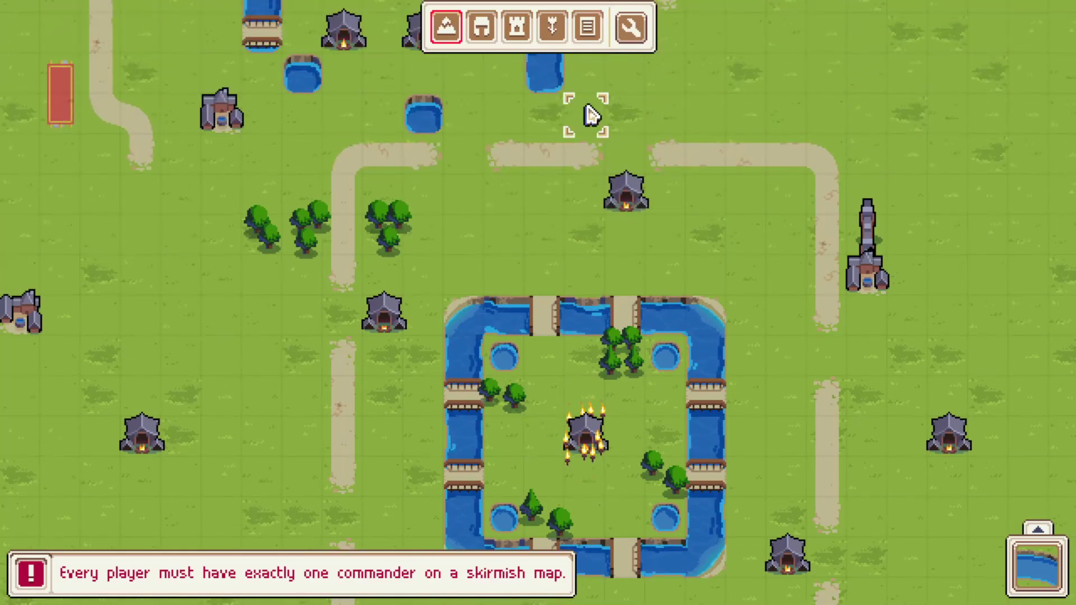
{"action": "key", "text": "Down"}
{"action": "key", "text": "Up"}
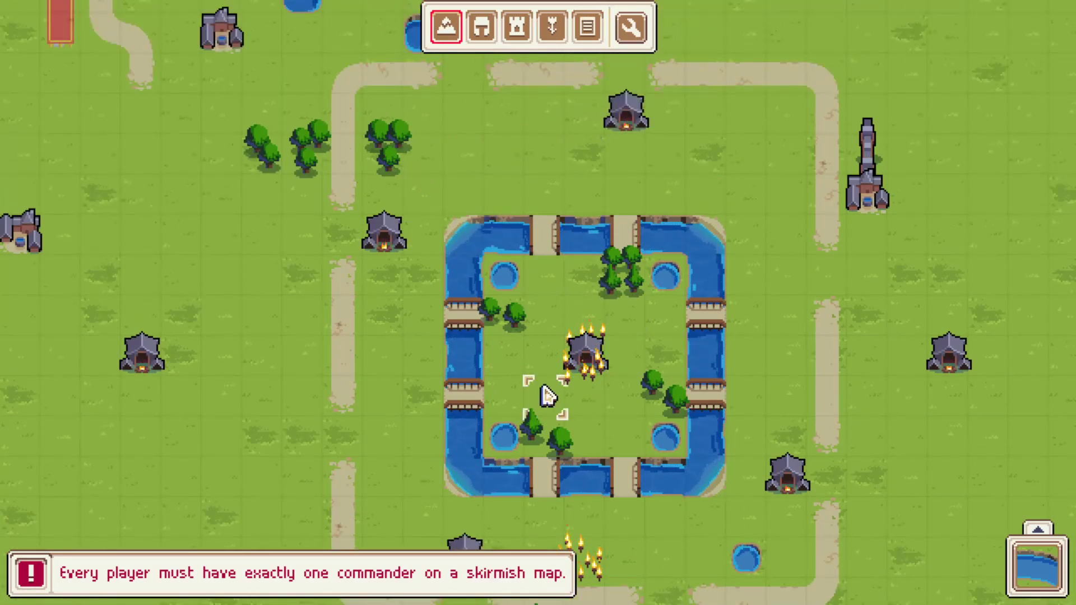
{"action": "key", "text": "Down"}
{"action": "key", "text": "Up"}
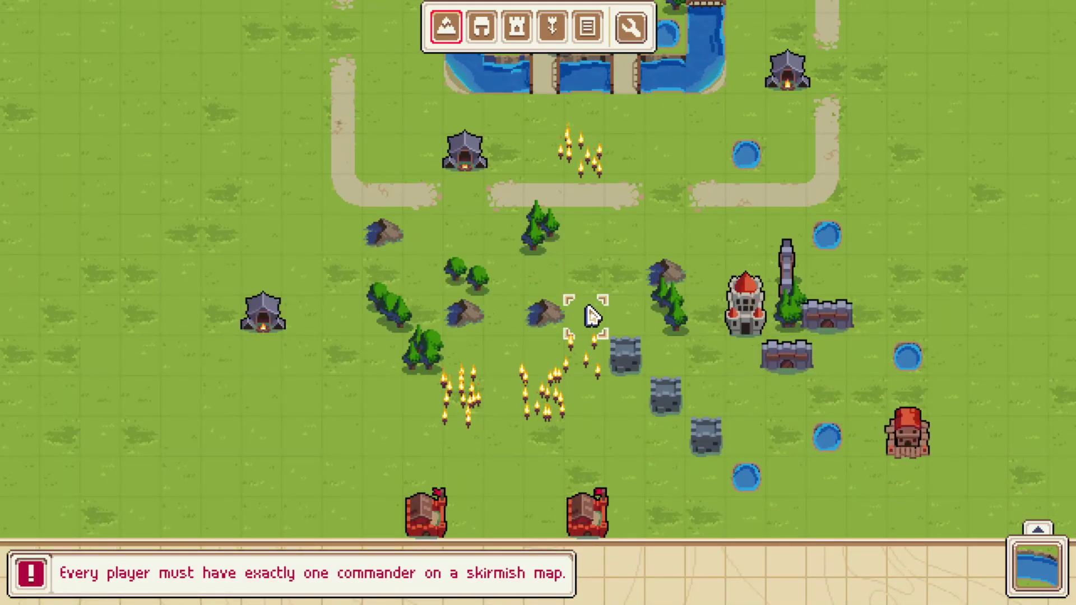
{"action": "scroll", "coordinate": [593, 316], "scroll_direction": "down", "scroll_amount": 2}
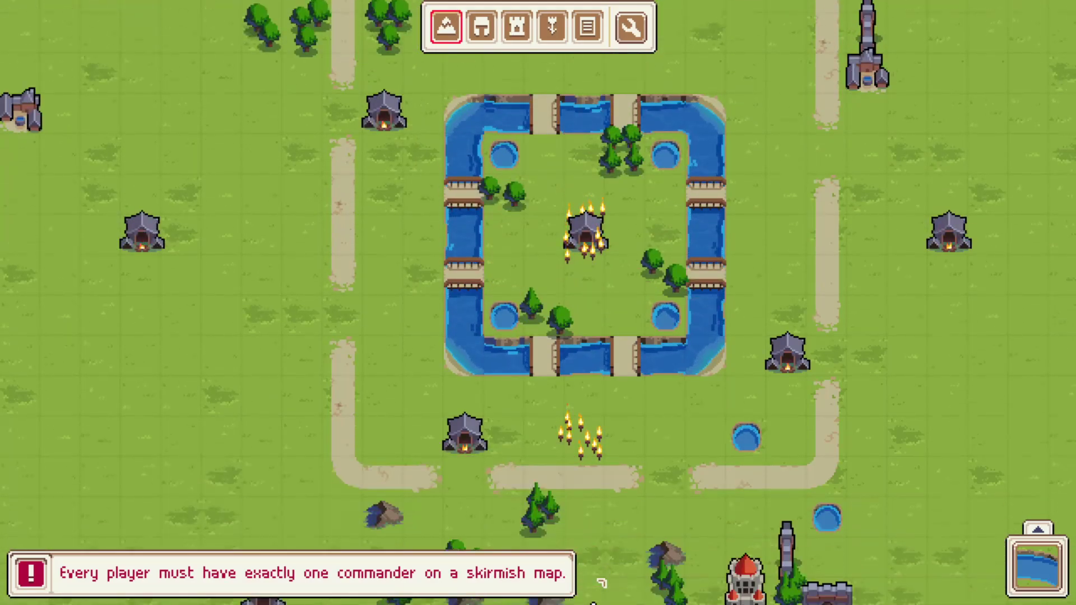
{"action": "scroll", "coordinate": [593, 604], "scroll_direction": "up", "scroll_amount": 2}
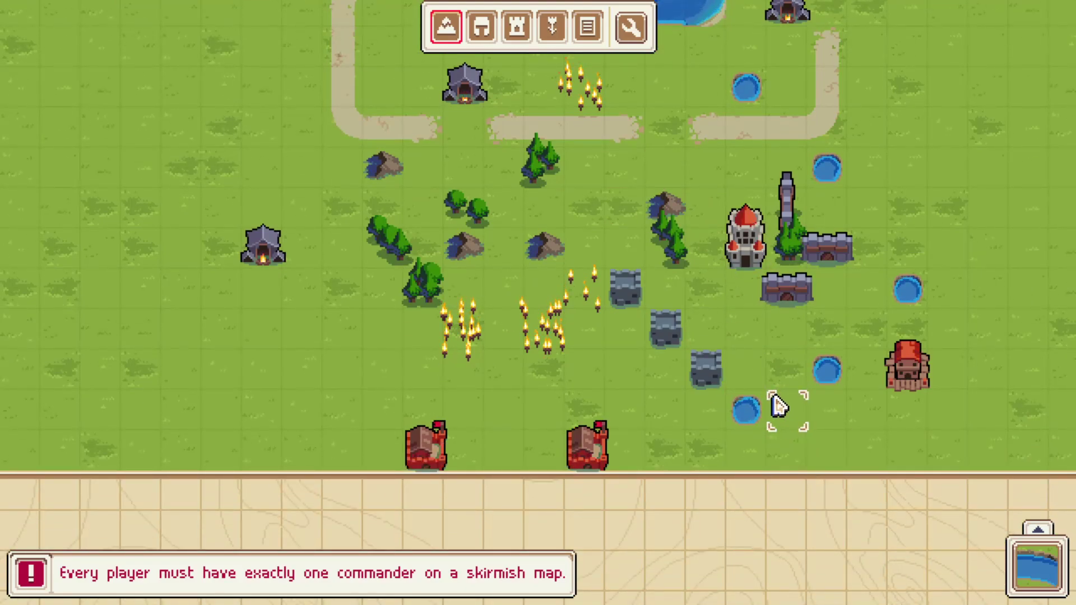
{"action": "left_click", "coordinate": [777, 405]}
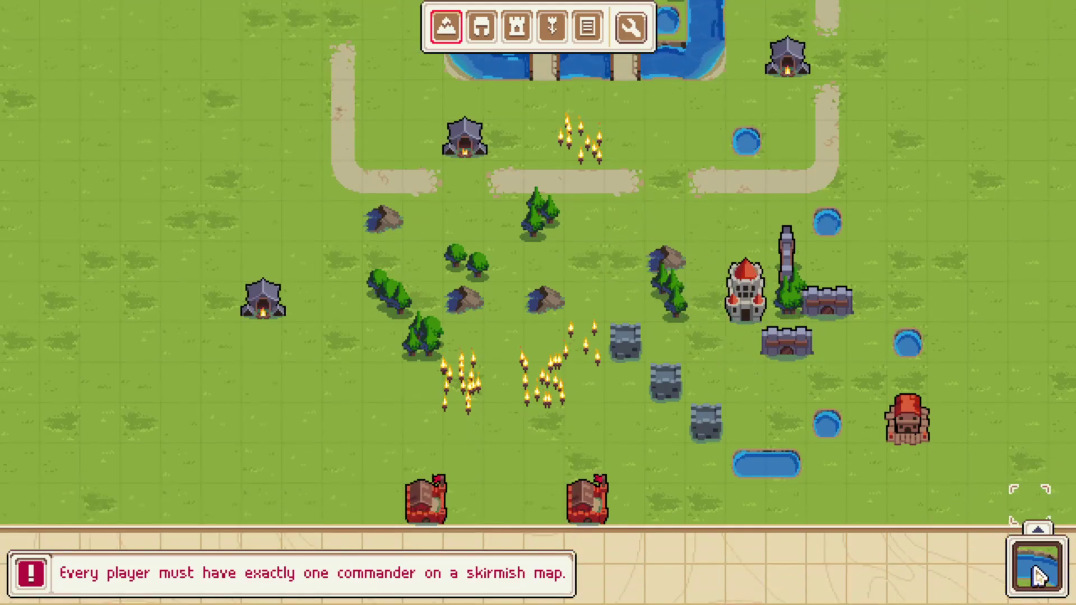
Step: Paint a two-tile stone floor strip between the road ring and the Player 1 stronghold, and cover it with red carpet
{"action": "left_click", "coordinate": [1028, 493]}
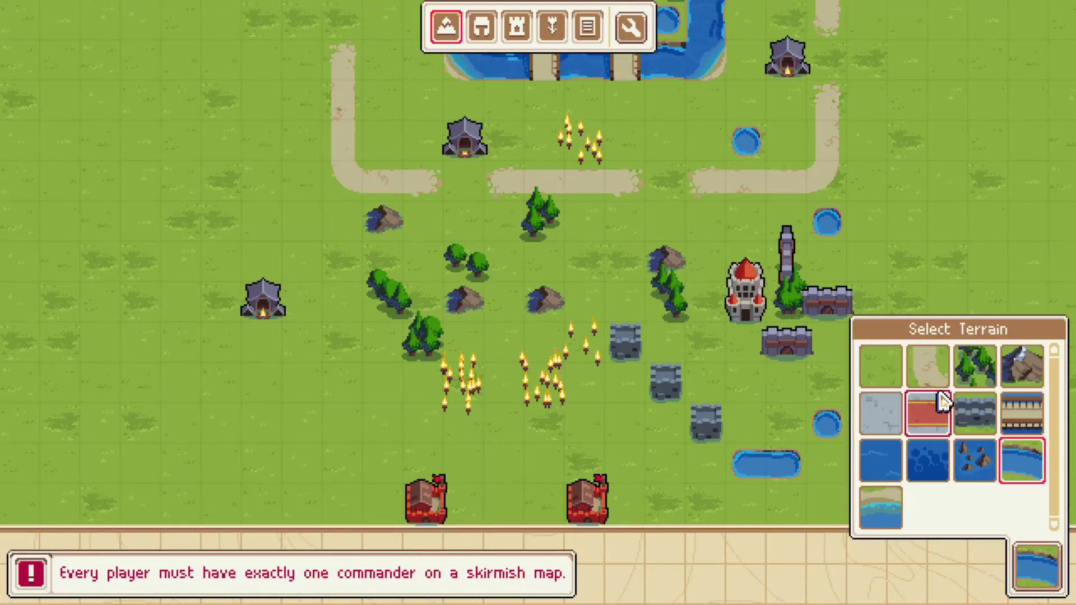
{"action": "left_click", "coordinate": [892, 421]}
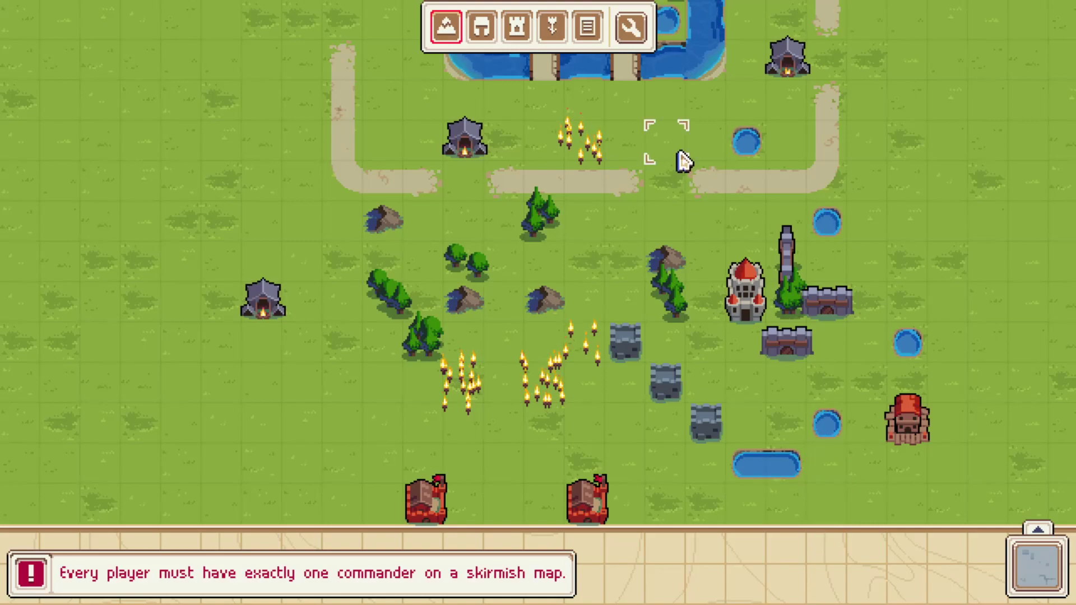
{"action": "left_click_drag", "start_coordinate": [709, 241], "coordinate": [735, 233]}
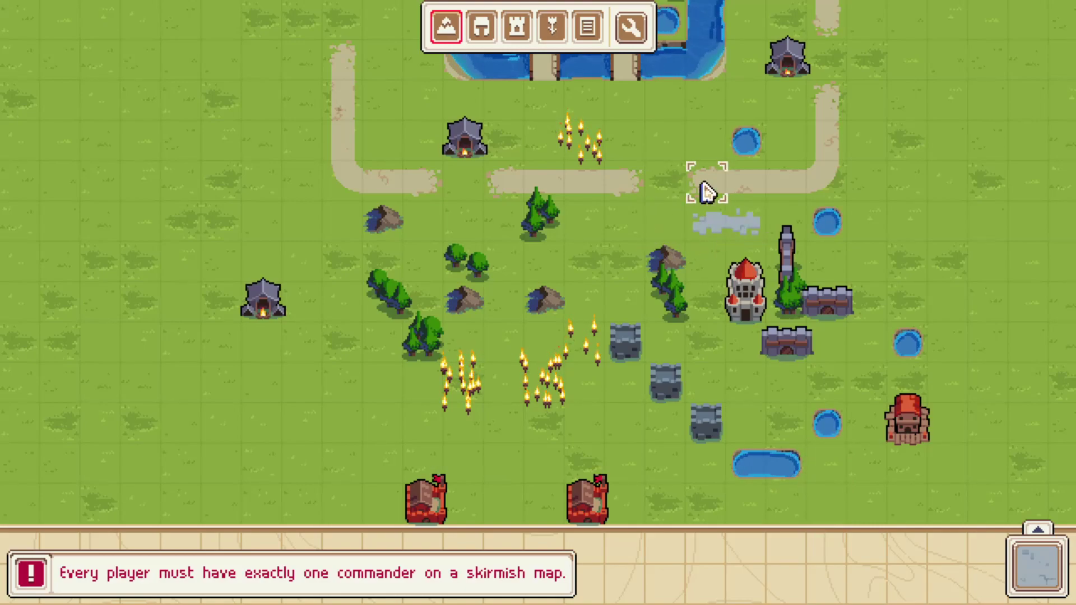
{"action": "left_click", "coordinate": [1037, 566]}
{"action": "left_click", "coordinate": [928, 413]}
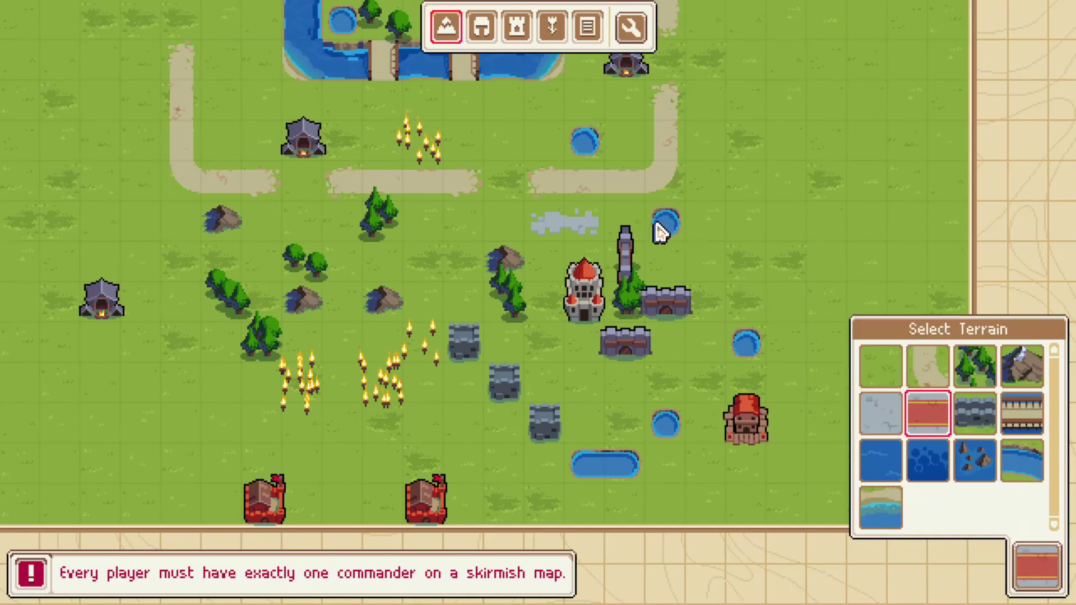
{"action": "left_click_drag", "start_coordinate": [552, 227], "coordinate": [597, 235]}
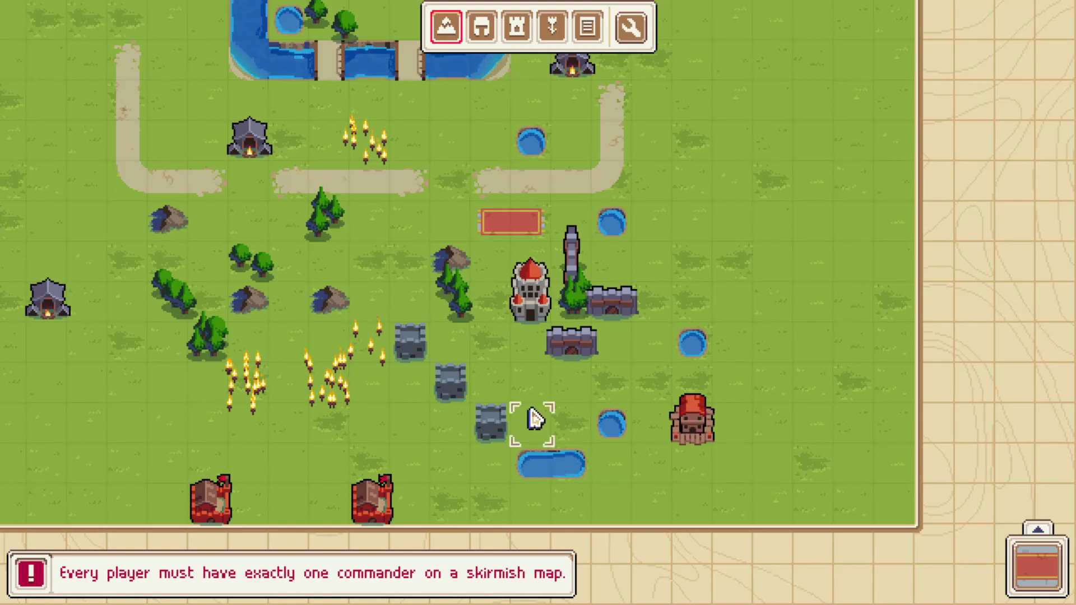
{"action": "key", "text": "e"}
{"action": "key", "text": "e"}
{"action": "key", "text": "e"}
{"action": "key", "text": "q"}
{"action": "key", "text": "e"}
{"action": "key", "text": "q"}
{"action": "key", "text": "e"}
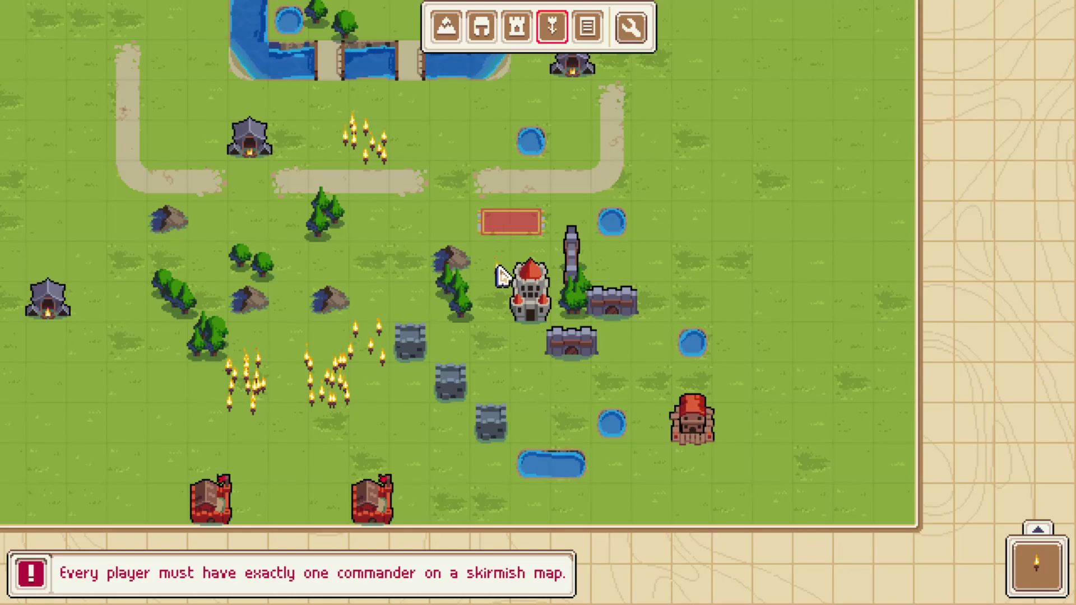
{"action": "key", "text": "w"}
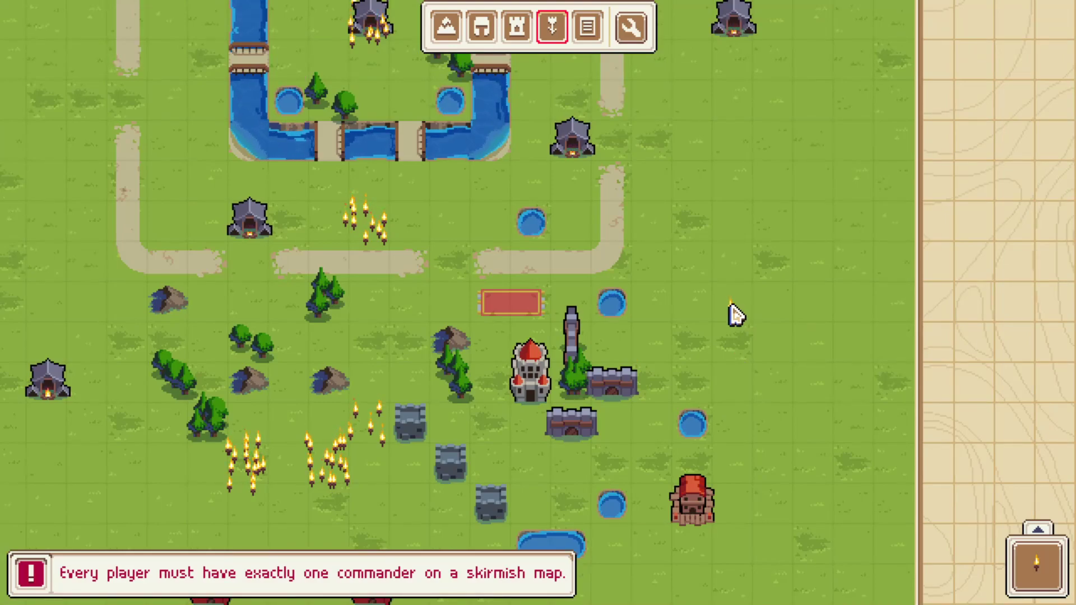
{"action": "key", "text": "w"}
{"action": "key", "text": "s"}
{"action": "key", "text": "a"}
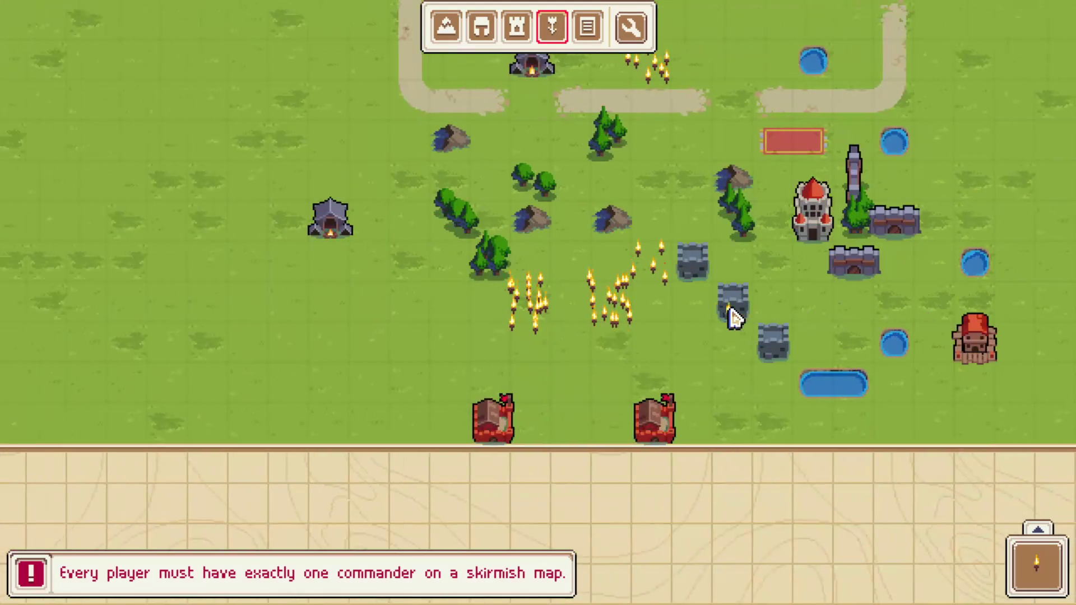
{"action": "key", "text": "w"}
{"action": "key", "text": "d"}
{"action": "key", "text": "s"}
{"action": "key", "text": "a"}
{"action": "key", "text": "w"}
{"action": "key", "text": "d"}
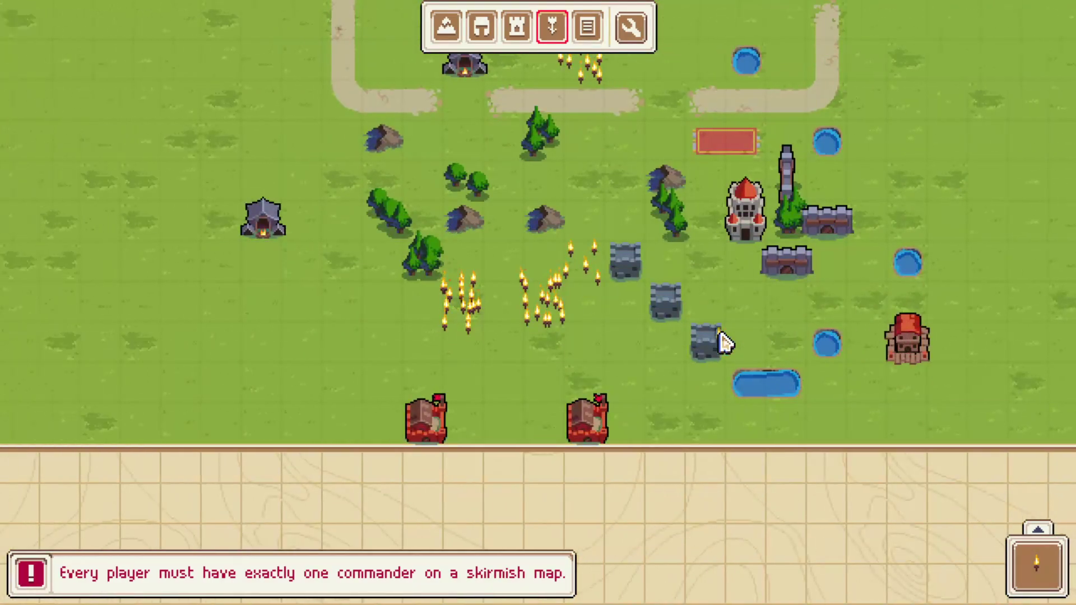
{"action": "key", "text": "s"}
{"action": "key", "text": "a"}
{"action": "key", "text": "w"}
{"action": "key", "text": "d"}
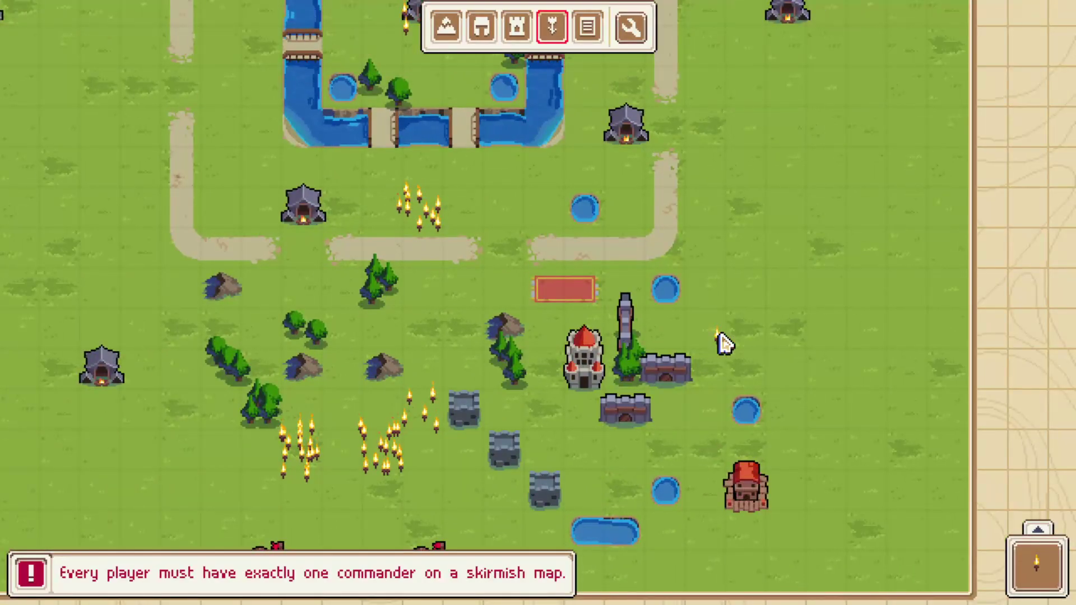
{"action": "key", "text": "1"}
{"action": "key", "text": "w"}
{"action": "key", "text": "a"}
{"action": "key", "text": "s"}
{"action": "key", "text": "d"}
{"action": "key", "text": "s"}
{"action": "key", "text": "w"}
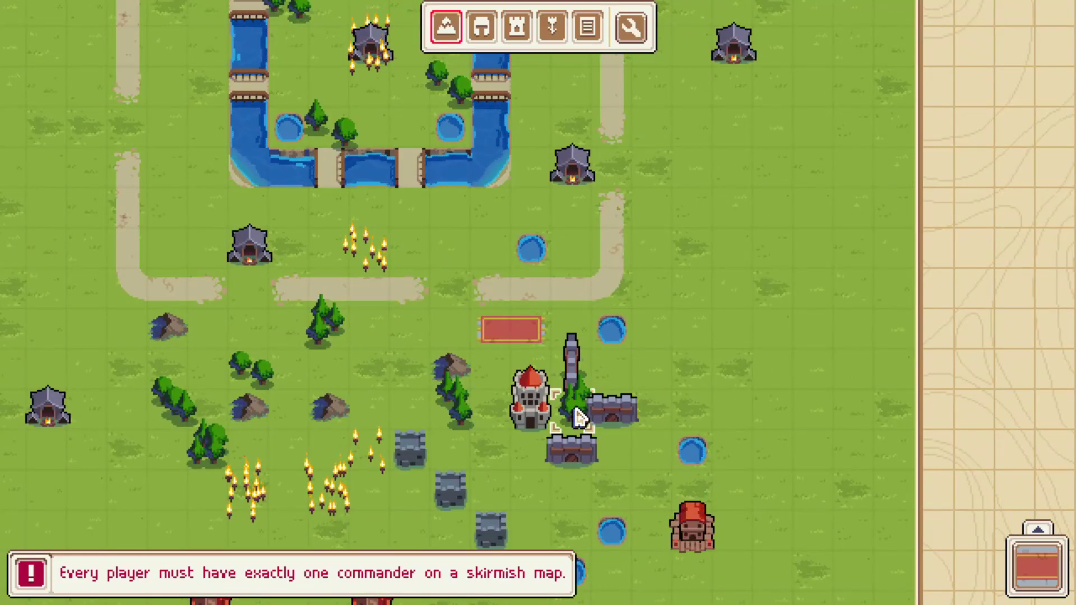
Step: Browse the Player 1 units and select the ballista, checking it against the moat area
{"action": "left_click", "coordinate": [1035, 567]}
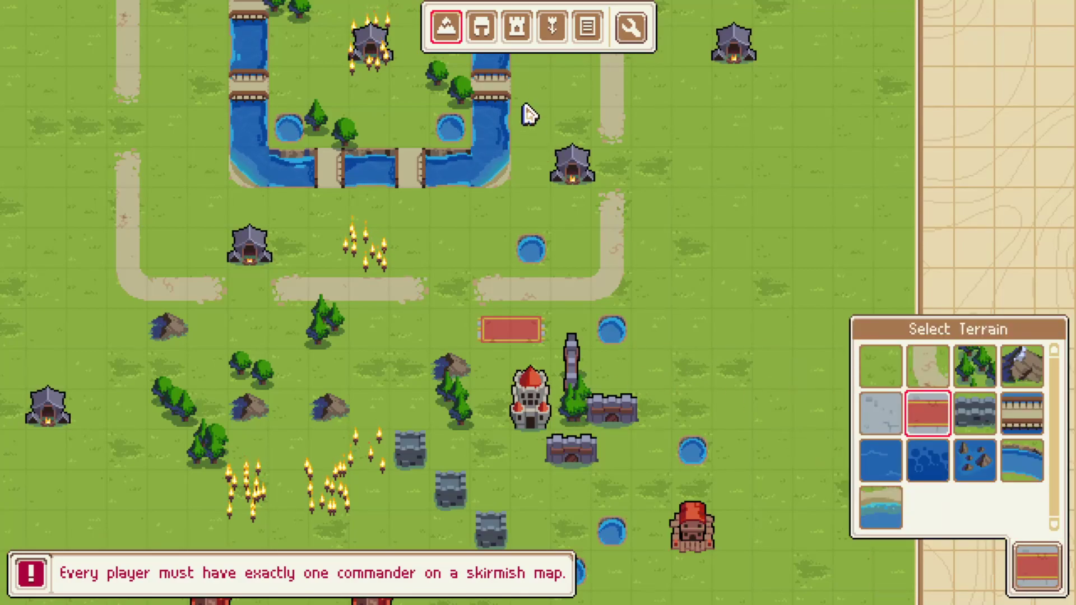
{"action": "left_click", "coordinate": [481, 27]}
{"action": "key", "text": "e"}
{"action": "key", "text": "e"}
{"action": "key", "text": "e"}
{"action": "key", "text": "e"}
{"action": "key", "text": "Up"}
{"action": "key", "text": "Up"}
{"action": "key", "text": "Up"}
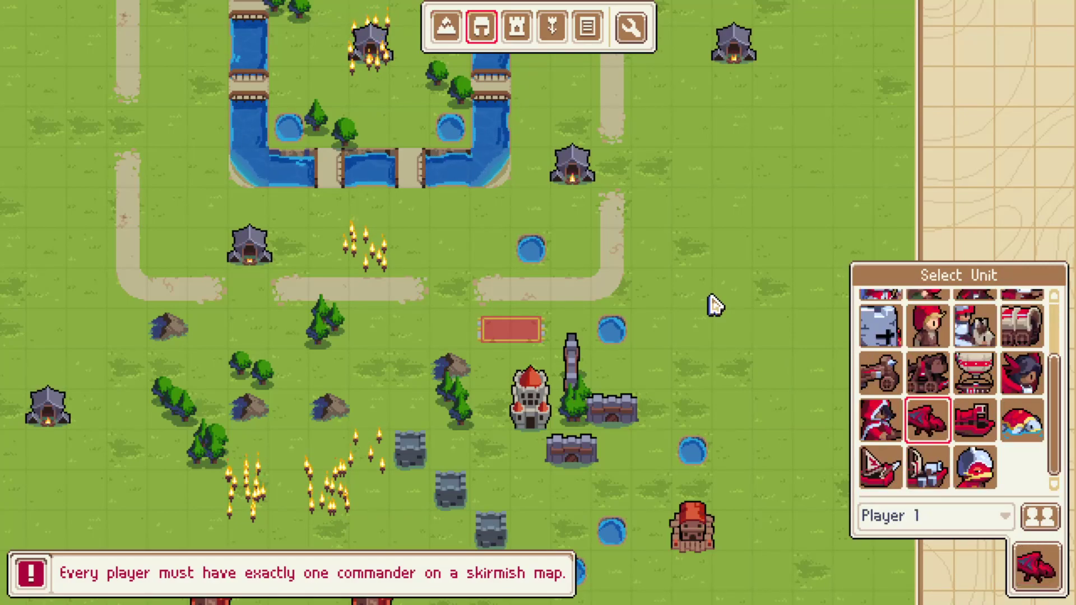
{"action": "key", "text": "Right"}
{"action": "key", "text": "Left"}
{"action": "key", "text": "Up"}
{"action": "key", "text": "Up"}
{"action": "key", "text": "Down"}
{"action": "key", "text": "Down"}
{"action": "key", "text": "Down"}
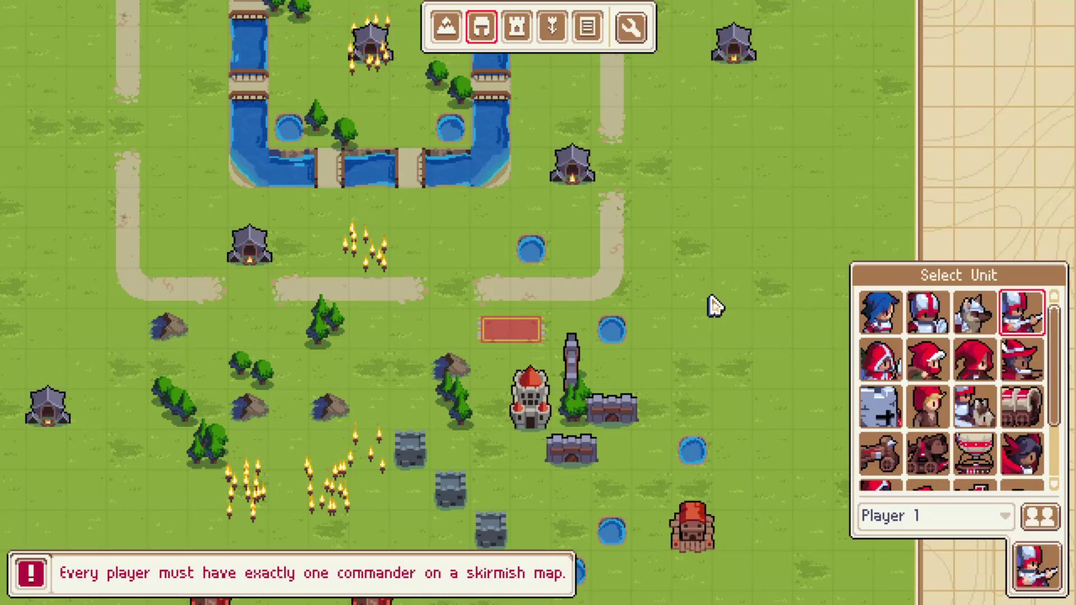
{"action": "key", "text": "Left"}
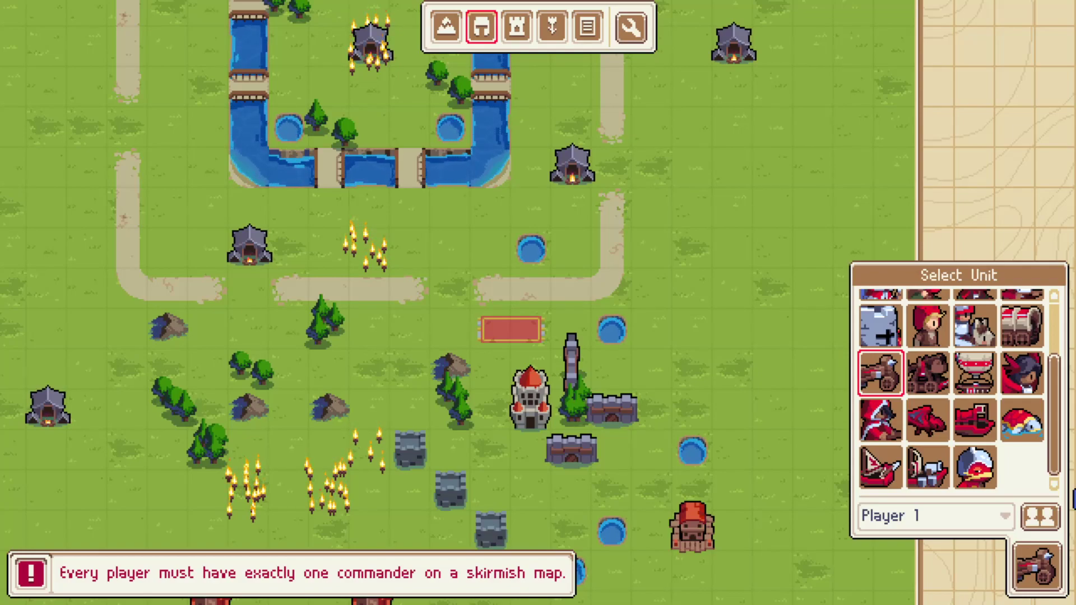
{"action": "left_click", "coordinate": [412, 226]}
{"action": "scroll", "coordinate": [428, 200], "scroll_direction": "up", "scroll_amount": 5}
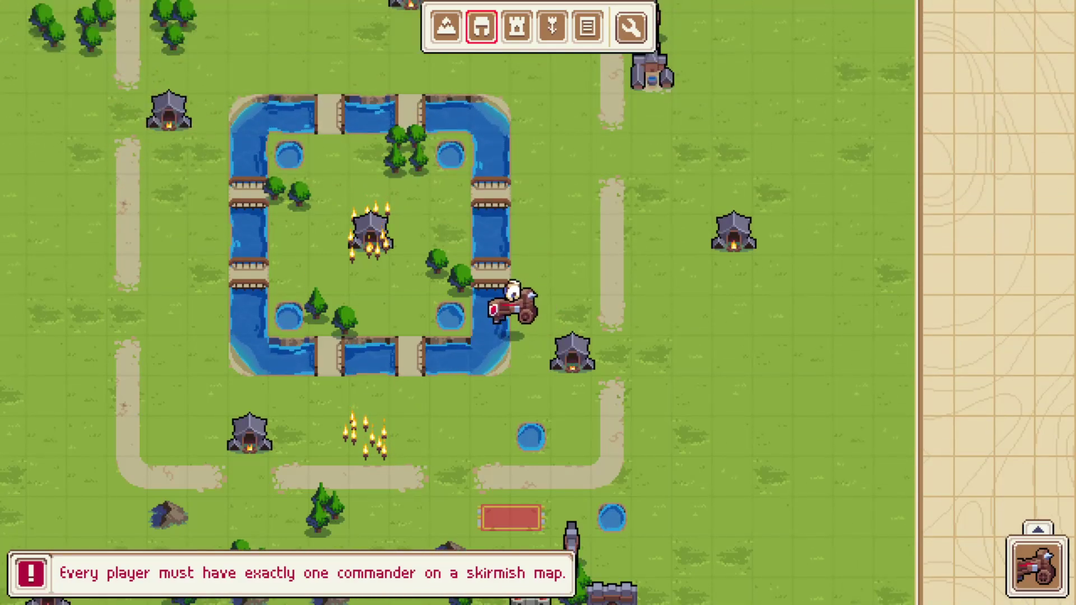
{"action": "middle_click_drag", "start_coordinate": [232, 314], "coordinate": [380, 317]}
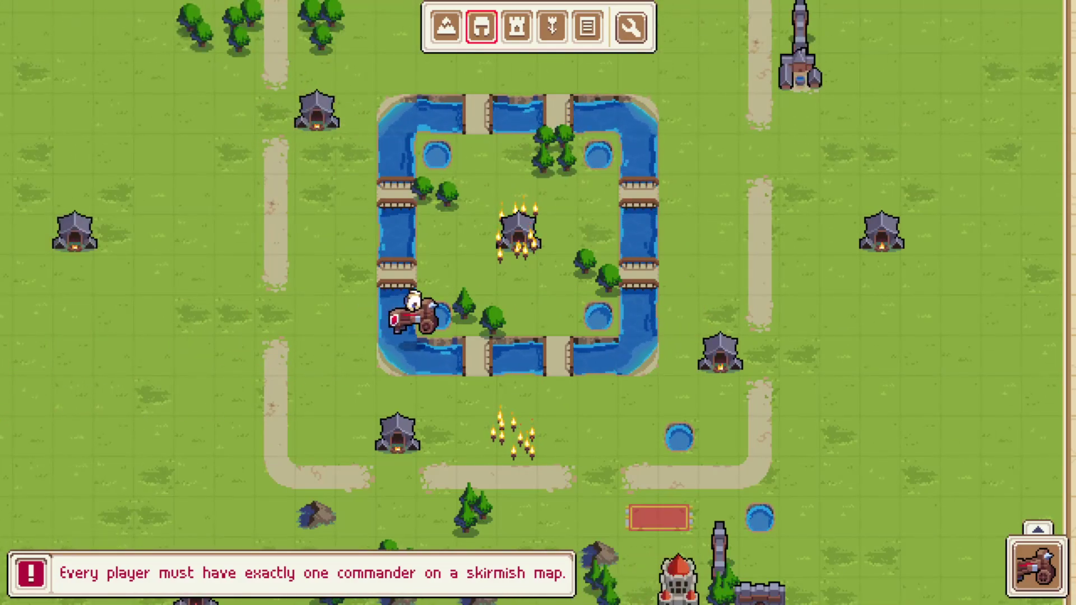
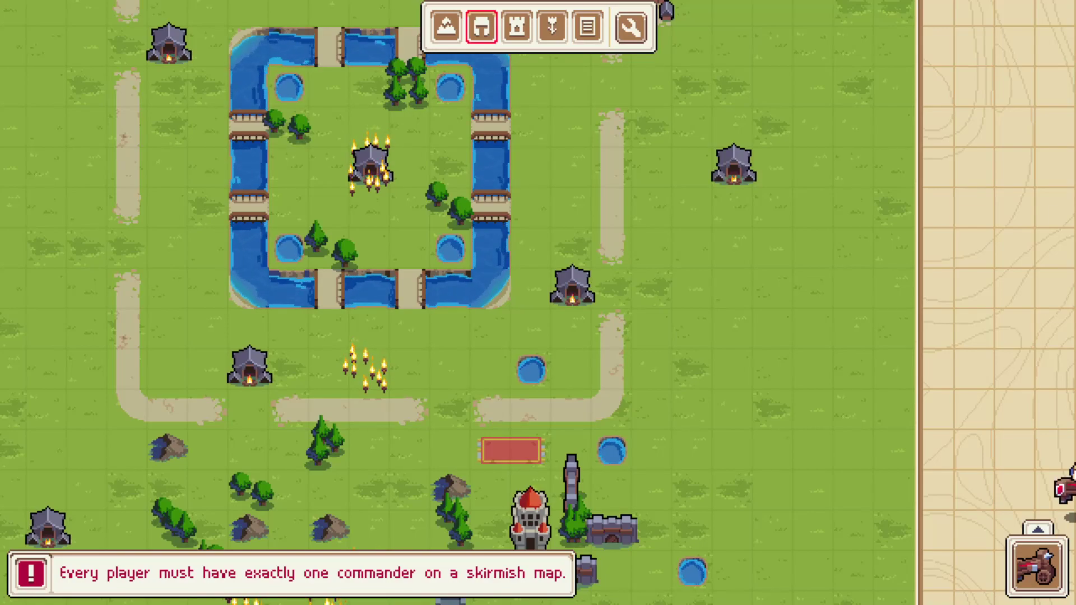
Step: Look through the Player 1 units again and select the helmeted swordsman
{"action": "left_click", "coordinate": [452, 276]}
{"action": "left_click", "coordinate": [453, 275]}
{"action": "left_click", "coordinate": [453, 276]}
{"action": "left_click", "coordinate": [459, 275]}
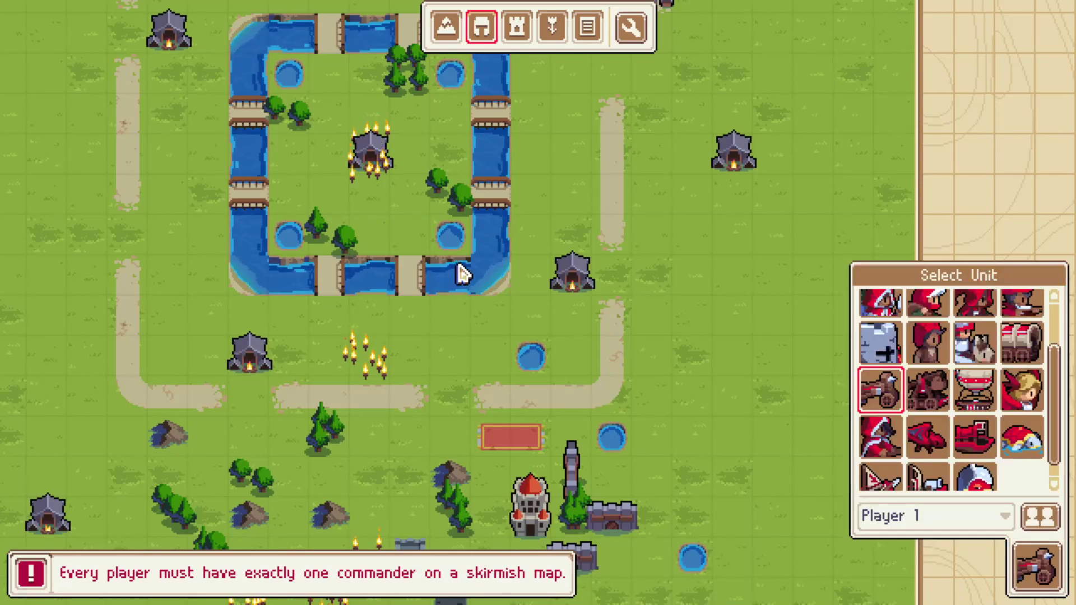
{"action": "key", "text": "Right"}
{"action": "key", "text": "Up"}
{"action": "key", "text": "Left"}
{"action": "key", "text": "Right"}
{"action": "key", "text": "Left"}
{"action": "key", "text": "Up"}
{"action": "key", "text": "Down"}
{"action": "key", "text": "Up"}
{"action": "key", "text": "Up"}
{"action": "key", "text": "Right"}
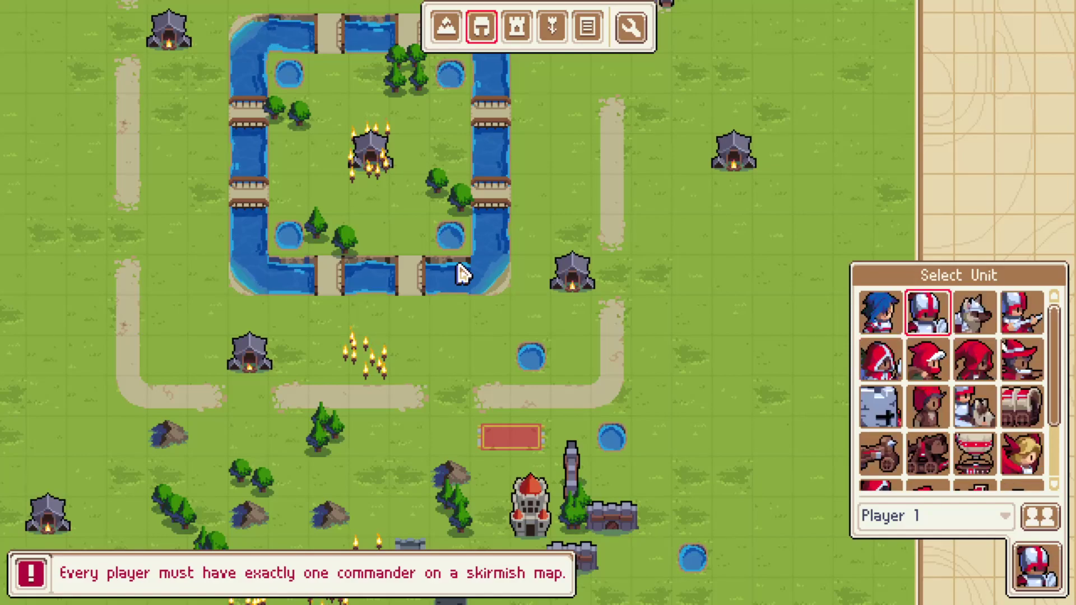
{"action": "left_click", "coordinate": [508, 259]}
Step: Look through the Player 1 structures and select the red tower
{"action": "key", "text": "e"}
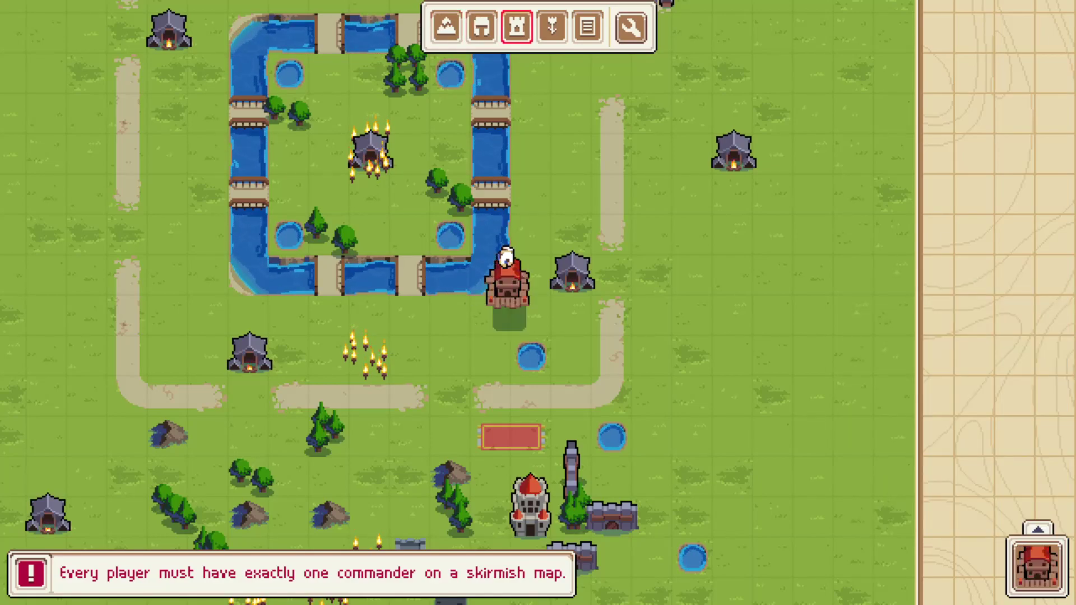
{"action": "key", "text": "Tab"}
{"action": "key", "text": "Up"}
{"action": "key", "text": "Down"}
{"action": "key", "text": "Right"}
{"action": "key", "text": "Left"}
{"action": "key", "text": "Up"}
{"action": "key", "text": "Right"}
{"action": "key", "text": "Down"}
{"action": "key", "text": "Right"}
{"action": "key", "text": "Left"}
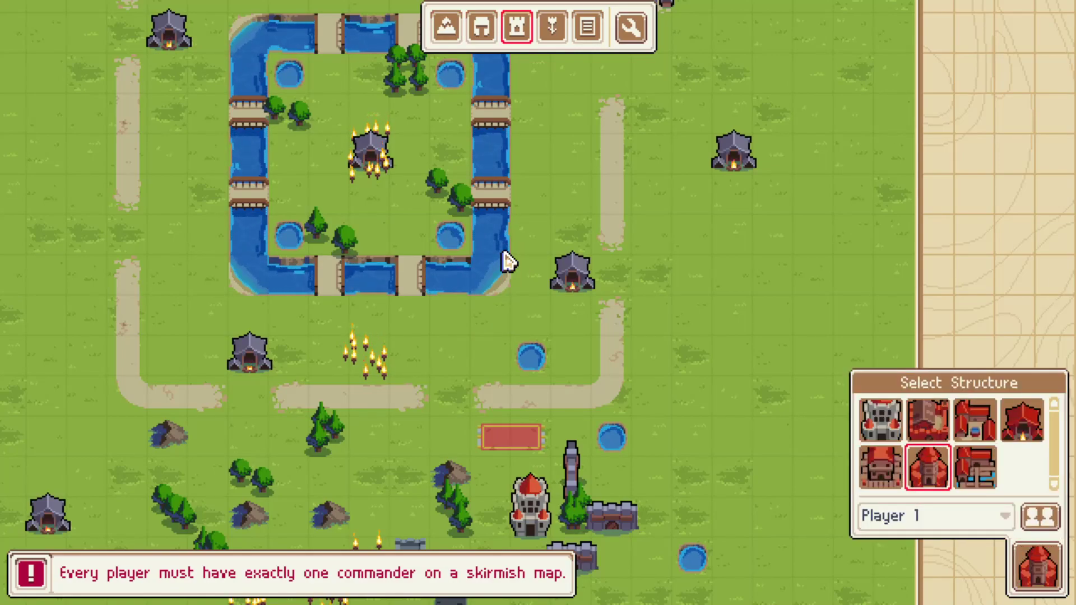
{"action": "key", "text": "Tab"}
{"action": "key", "text": "Tab"}
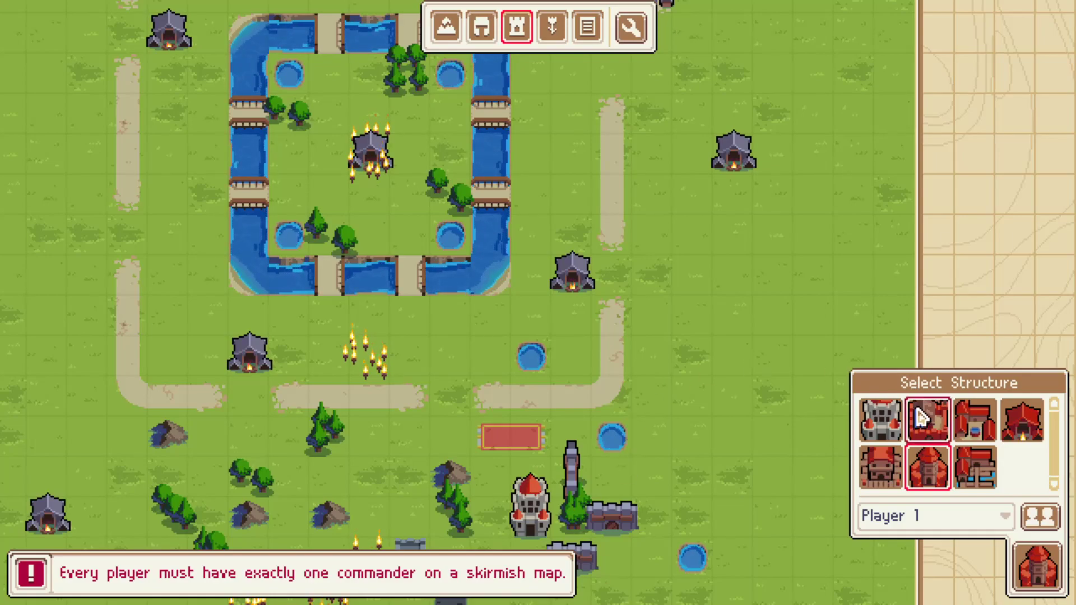
Step: Display the units available to Player 2
{"action": "left_click", "coordinate": [480, 43]}
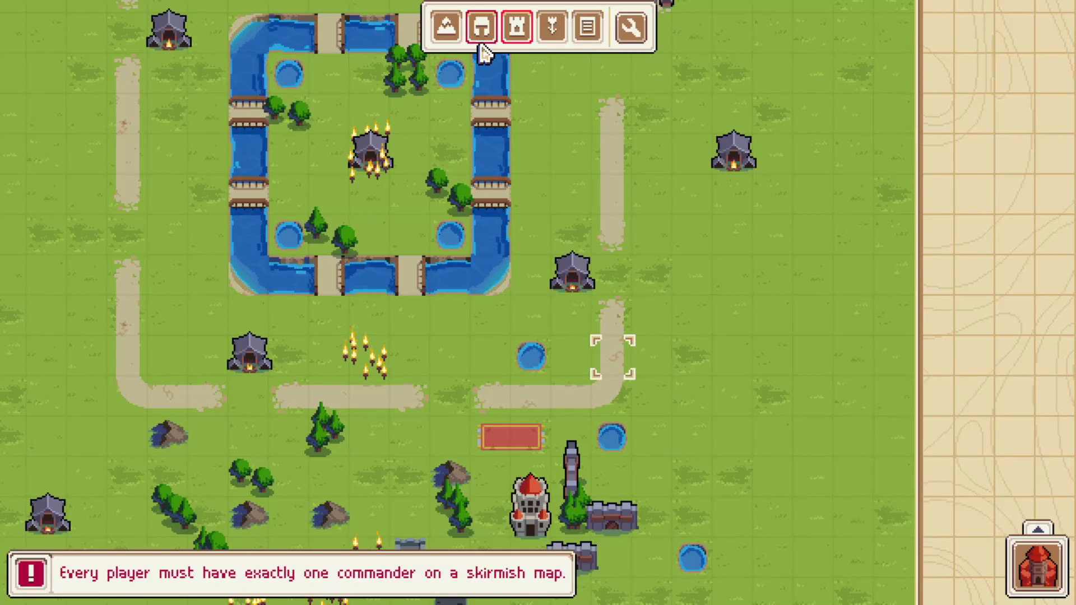
{"action": "left_click", "coordinate": [481, 45]}
{"action": "left_click", "coordinate": [481, 45]}
{"action": "key", "text": "Tab"}
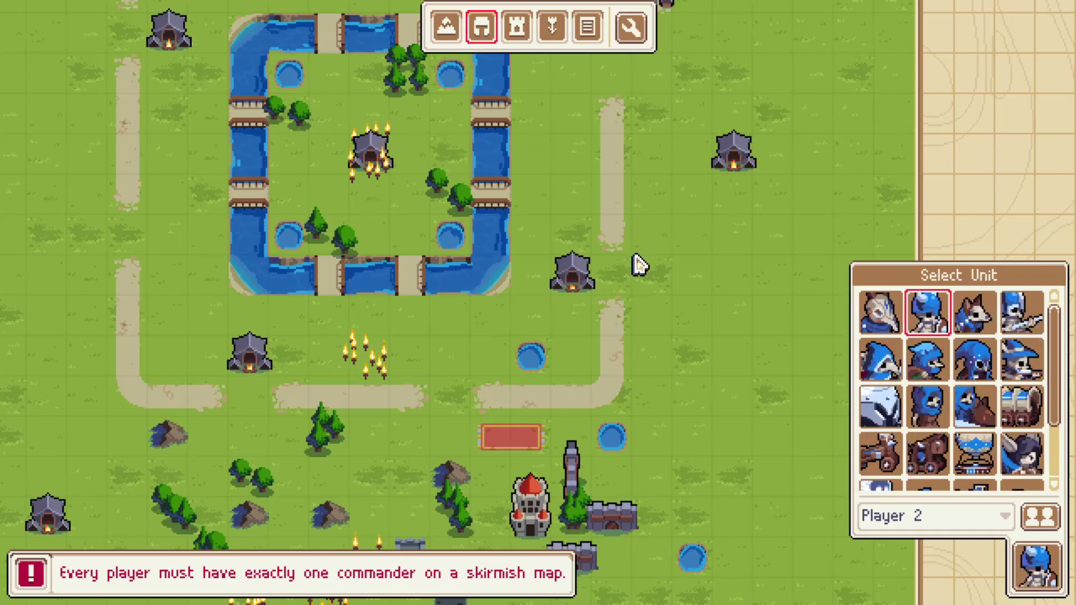
Step: Place a Player 1 tower on the grass northwest of the western red village near the map's southern edge
{"action": "left_click", "coordinate": [515, 28]}
{"action": "left_click", "coordinate": [952, 489]}
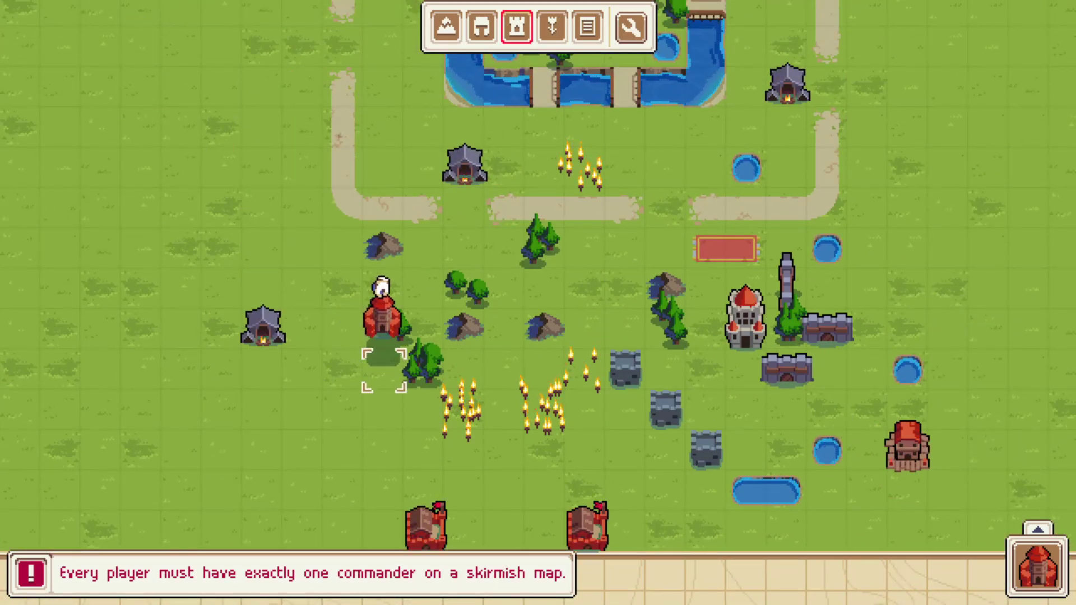
{"action": "left_click", "coordinate": [344, 448]}
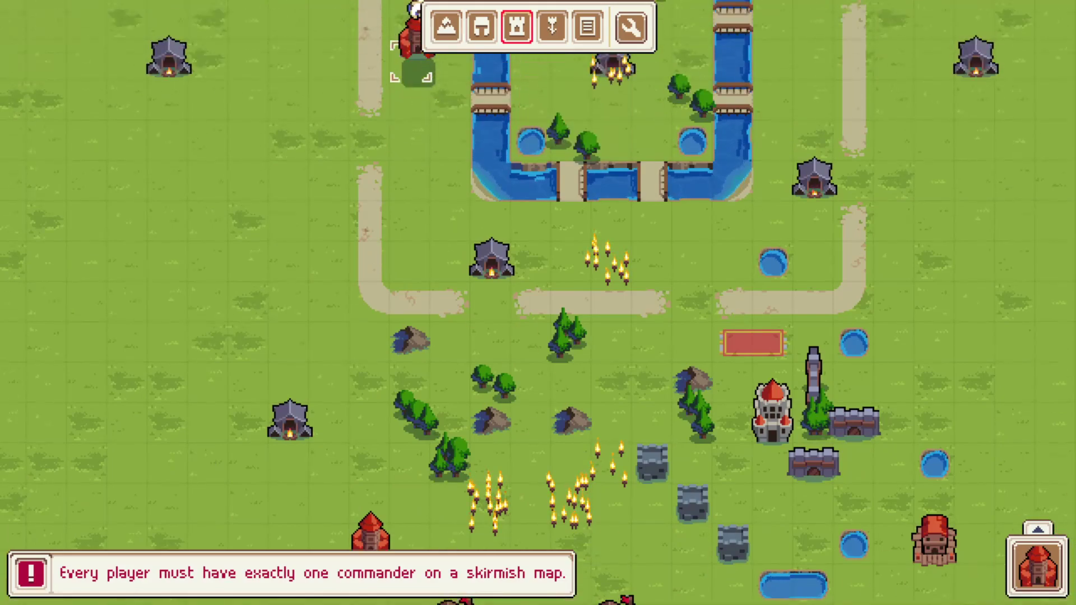
{"action": "left_click", "coordinate": [446, 26]}
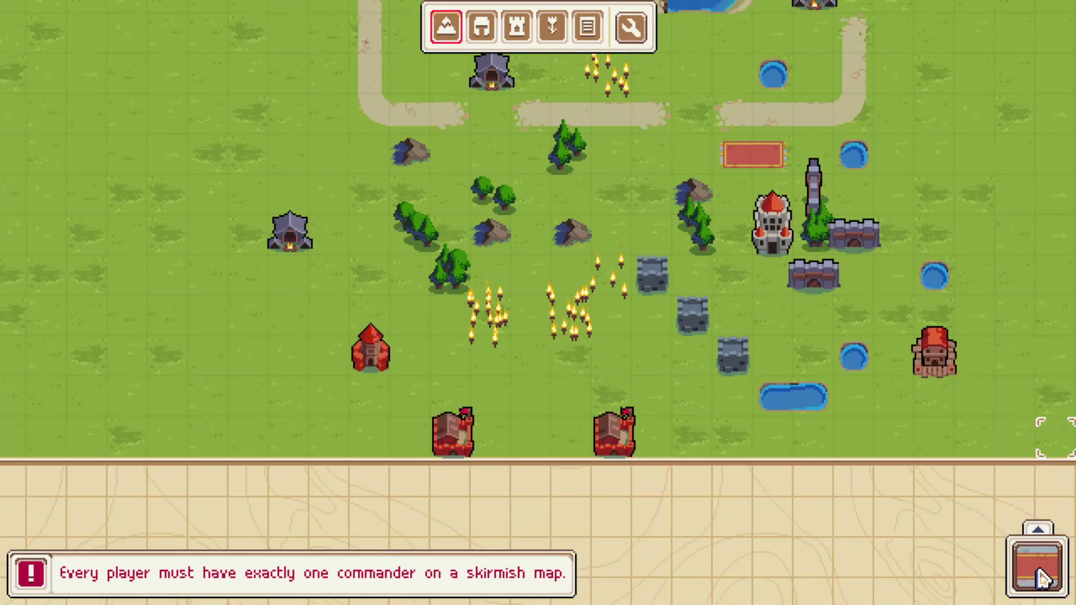
Step: Look through the terrain types and units, switching the displayed units from Player 2 to Neutral
{"action": "left_click", "coordinate": [1035, 566]}
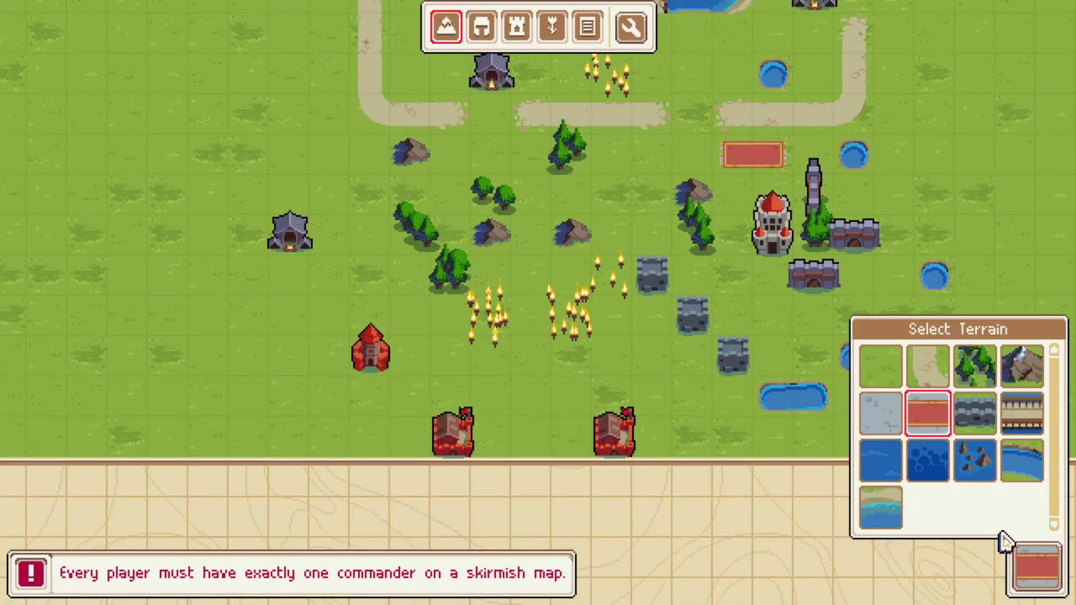
{"action": "left_click", "coordinate": [481, 26]}
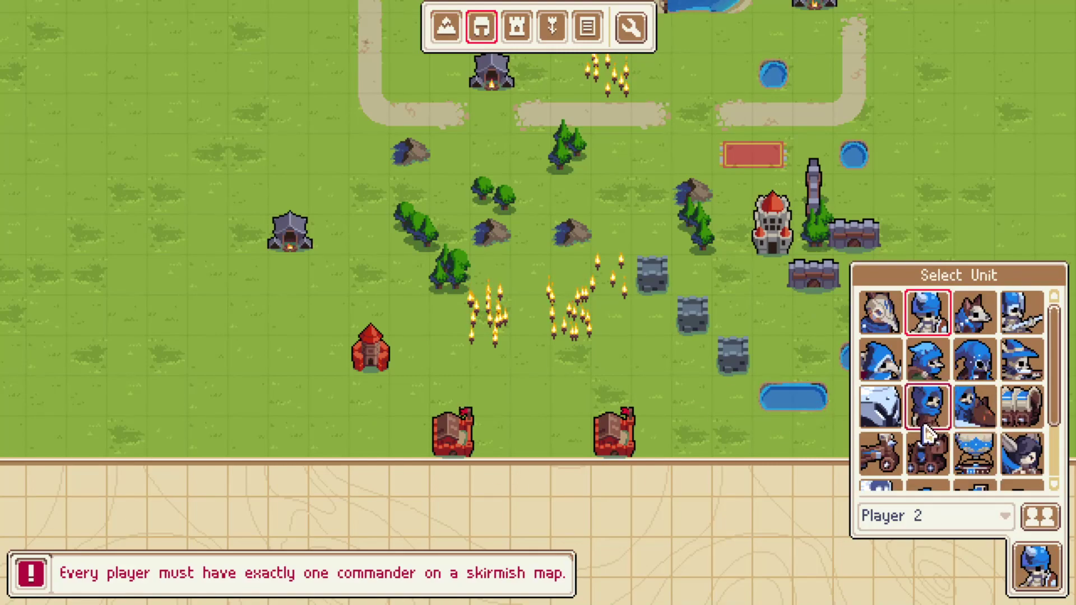
{"action": "left_click", "coordinate": [935, 516]}
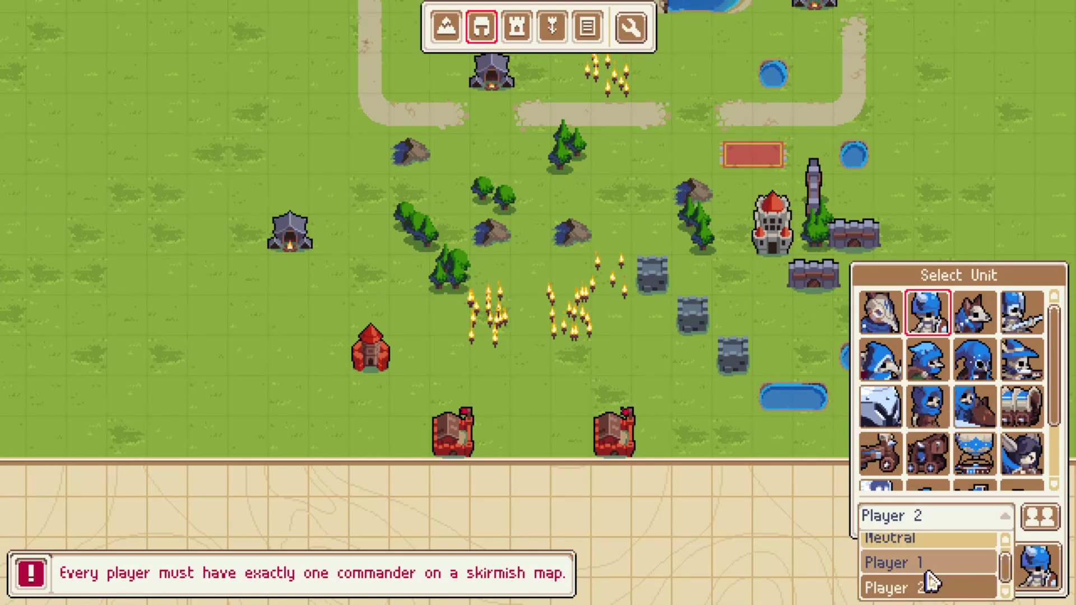
{"action": "left_click", "coordinate": [912, 541]}
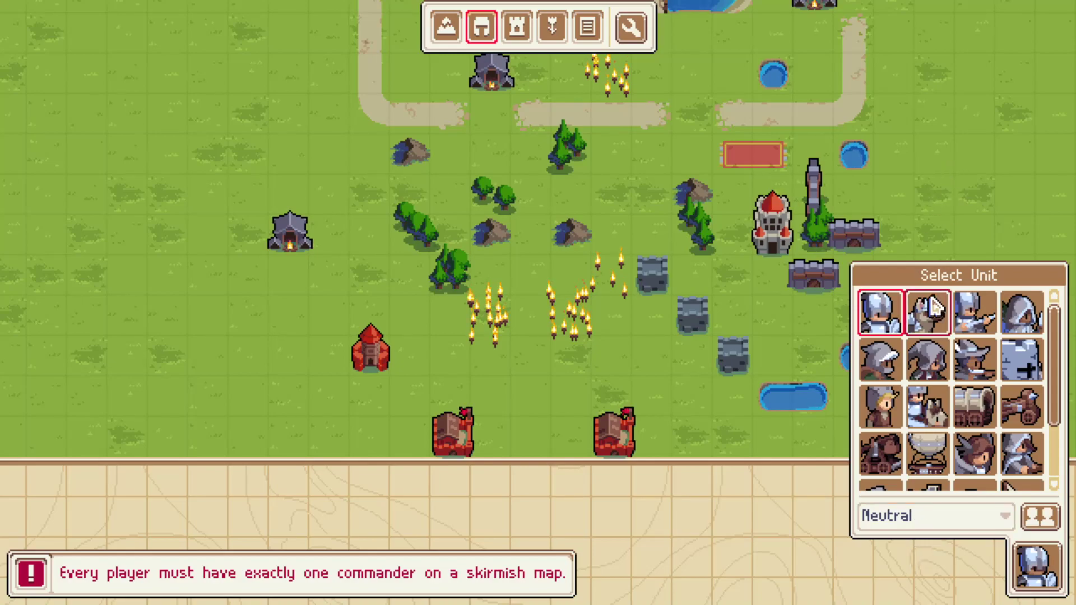
{"action": "left_click", "coordinate": [447, 27]}
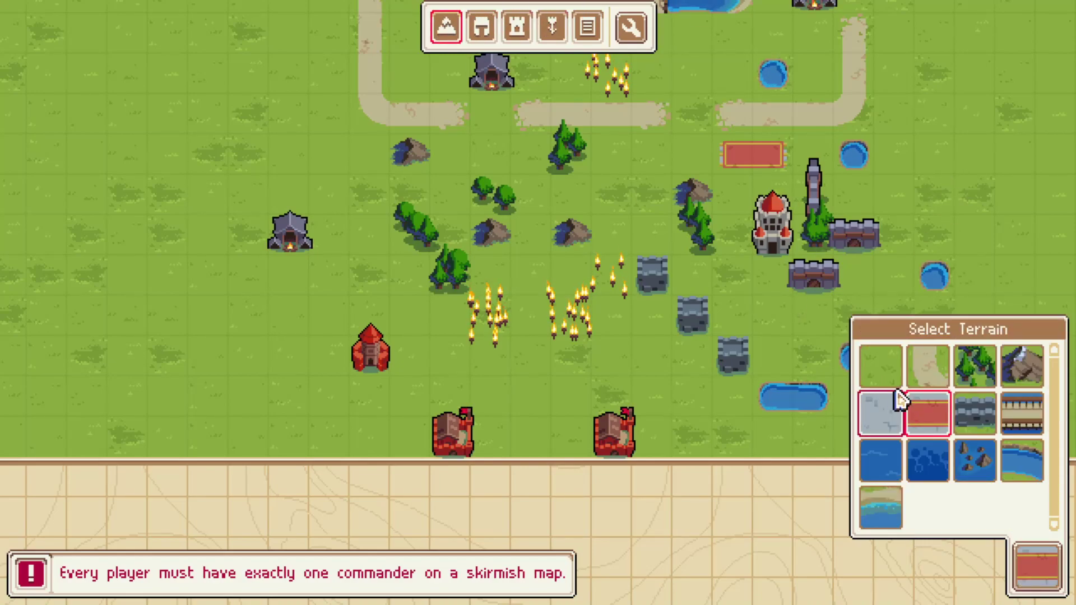
{"action": "left_click", "coordinate": [482, 29]}
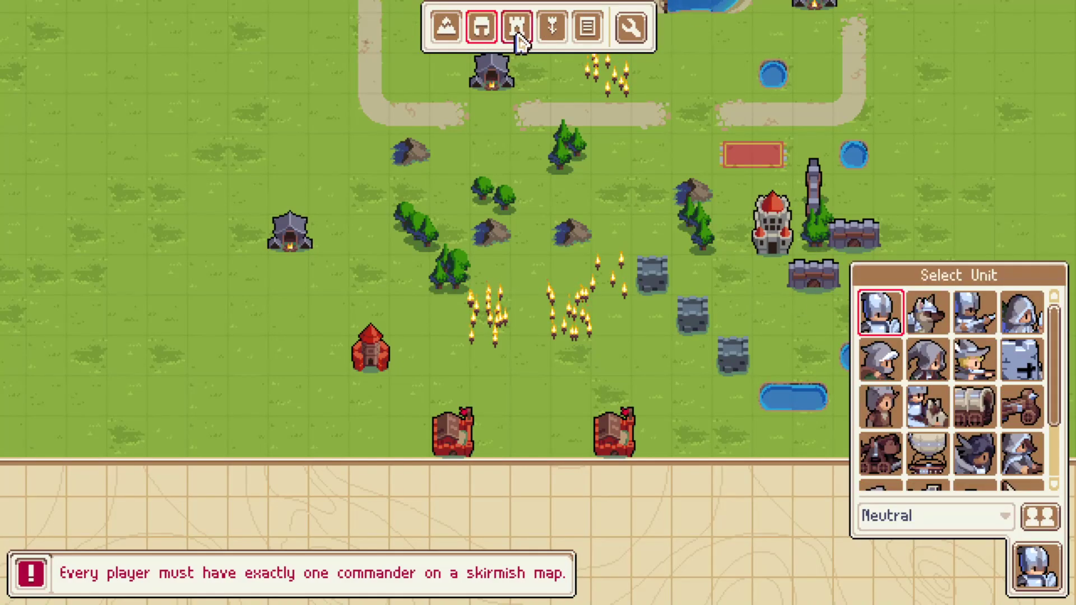
Step: Place four neutral villages spread across the open grass in the map's southwestern area
{"action": "left_click", "coordinate": [518, 33]}
{"action": "left_click", "coordinate": [980, 516]}
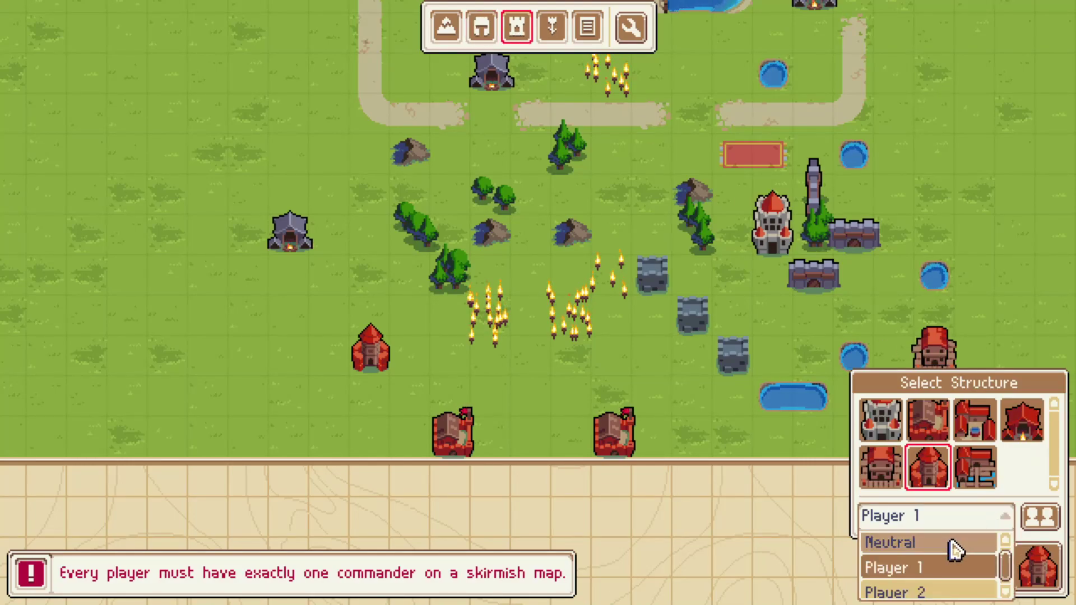
{"action": "left_click", "coordinate": [954, 543]}
{"action": "left_click", "coordinate": [928, 421]}
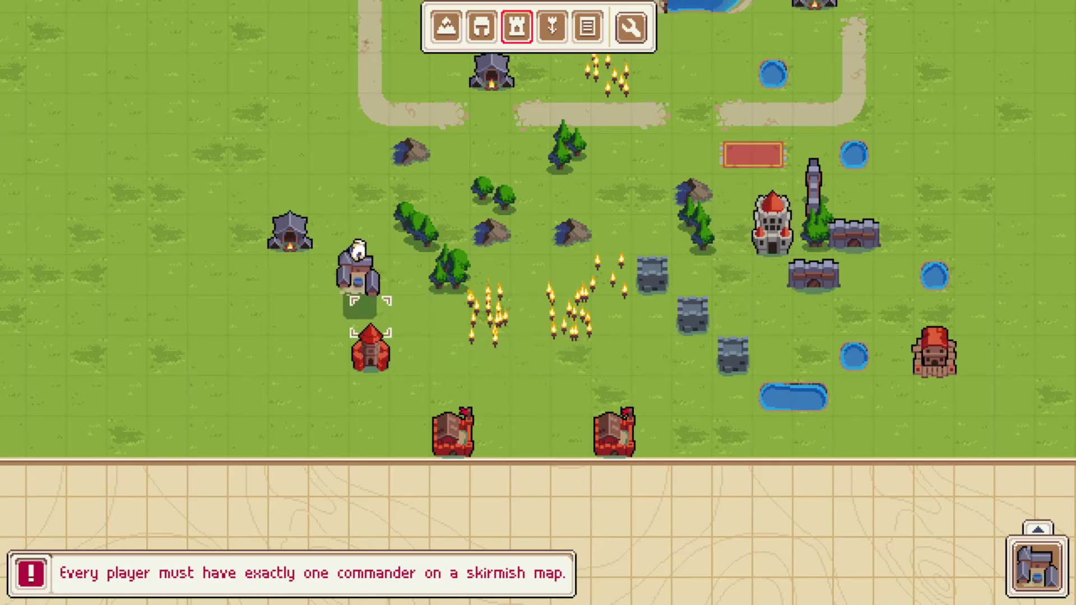
{"action": "left_click", "coordinate": [437, 373]}
{"action": "left_click", "coordinate": [343, 276]}
{"action": "left_click", "coordinate": [272, 168]}
{"action": "left_click", "coordinate": [206, 339]}
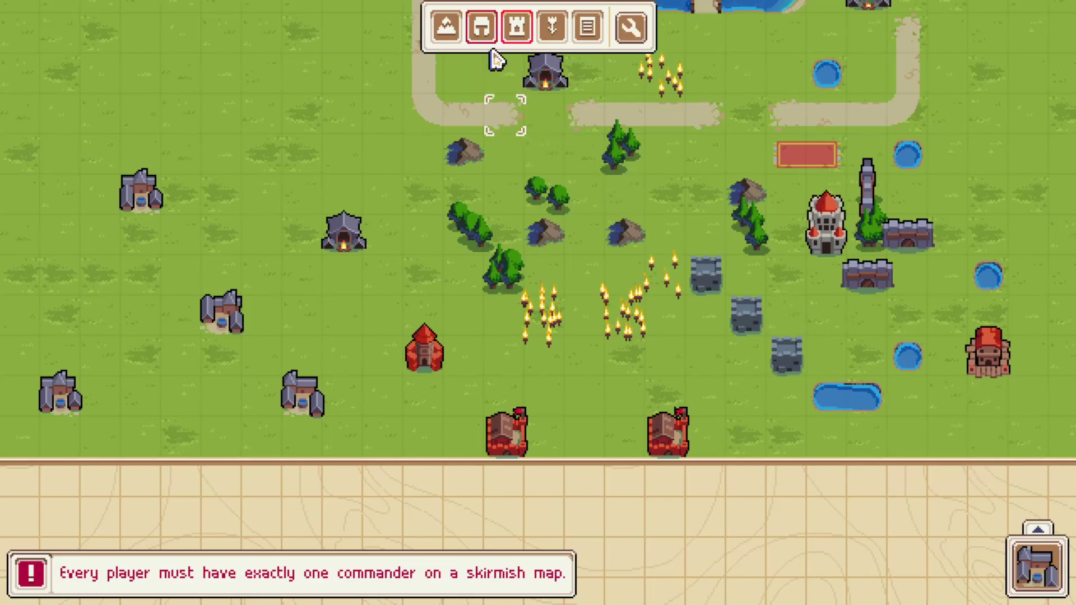
Step: Paint one carpet tile just east of the middle neutral village and forest tiles over and directly below the northernmost one
{"action": "left_click", "coordinate": [447, 26]}
{"action": "left_click", "coordinate": [263, 314]}
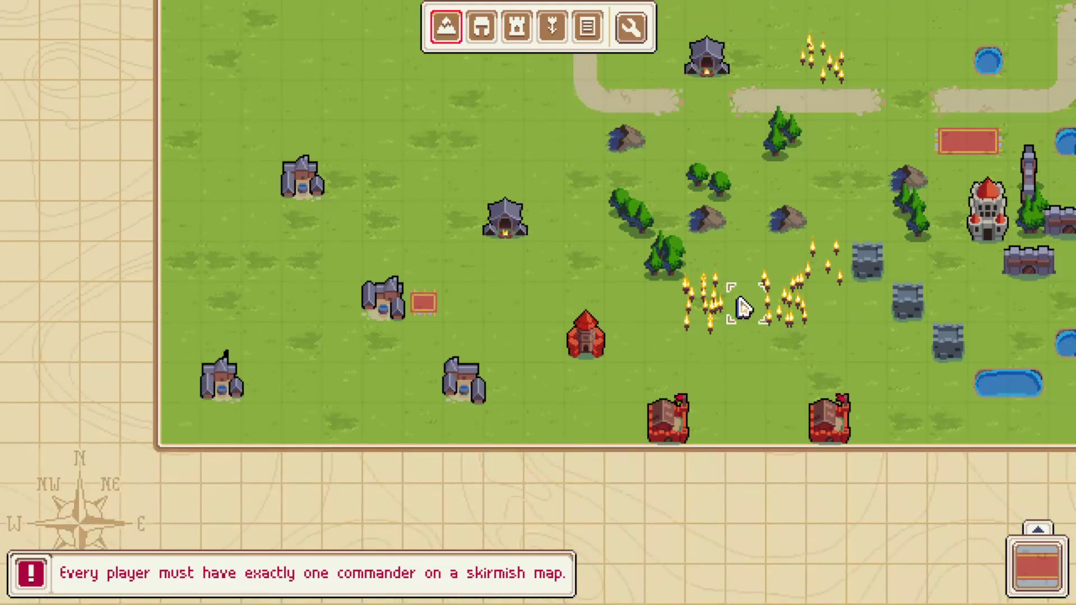
{"action": "left_click", "coordinate": [1037, 566]}
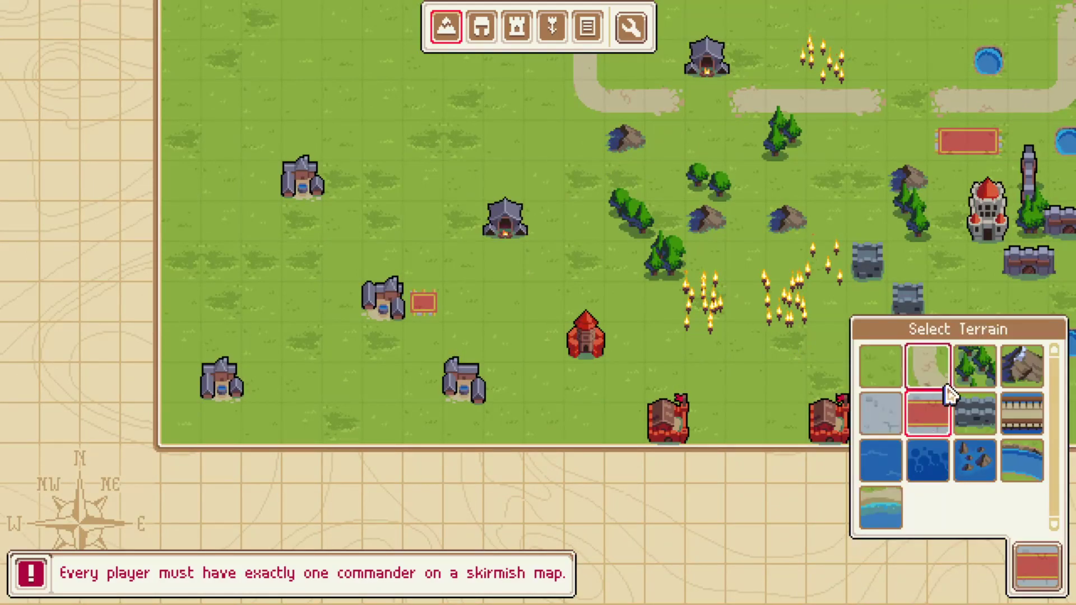
{"action": "left_click", "coordinate": [967, 373]}
{"action": "left_click", "coordinate": [321, 225]}
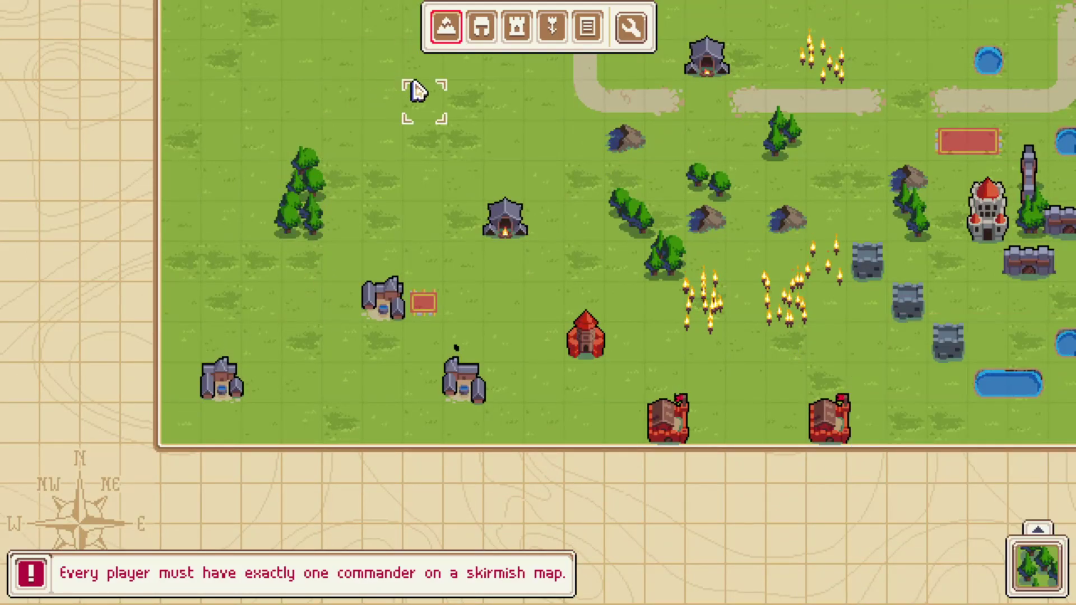
Step: Remove the upper forest tile of the southwestern pair and place a neutral village in its spot
{"action": "left_click", "coordinate": [517, 28]}
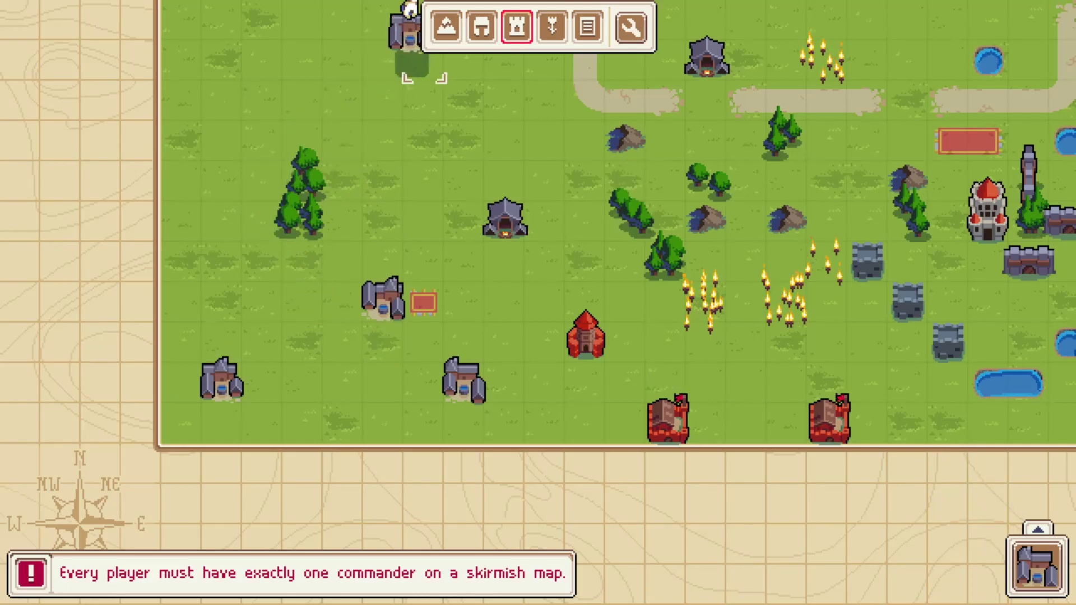
{"action": "scroll", "coordinate": [414, 40], "scroll_direction": "up", "scroll_amount": 5}
{"action": "left_click", "coordinate": [446, 27]}
{"action": "scroll", "coordinate": [324, 557], "scroll_direction": "down", "scroll_amount": 2}
{"action": "left_click", "coordinate": [303, 479]}
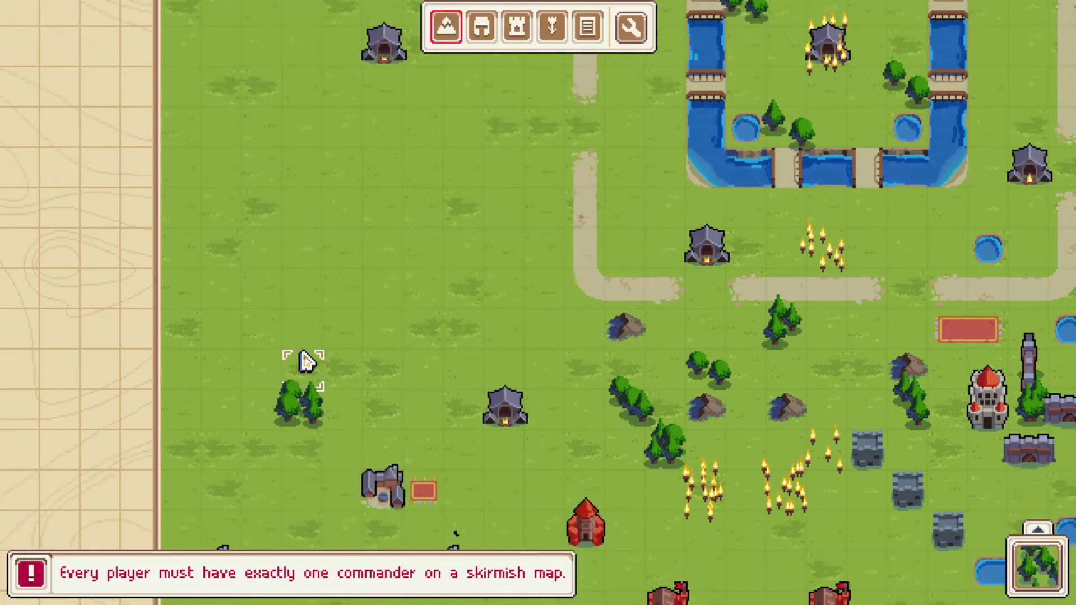
{"action": "scroll", "coordinate": [492, 60], "scroll_direction": "up", "scroll_amount": 1}
{"action": "left_click", "coordinate": [519, 30]}
{"action": "left_click", "coordinate": [308, 381]}
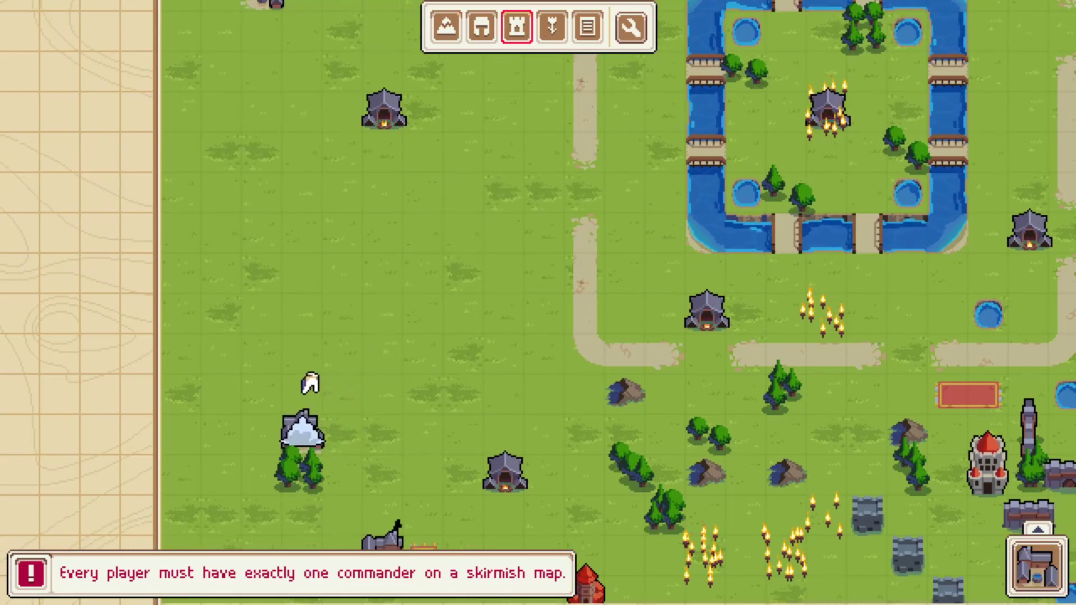
{"action": "scroll", "coordinate": [308, 381], "scroll_direction": "down", "scroll_amount": 4}
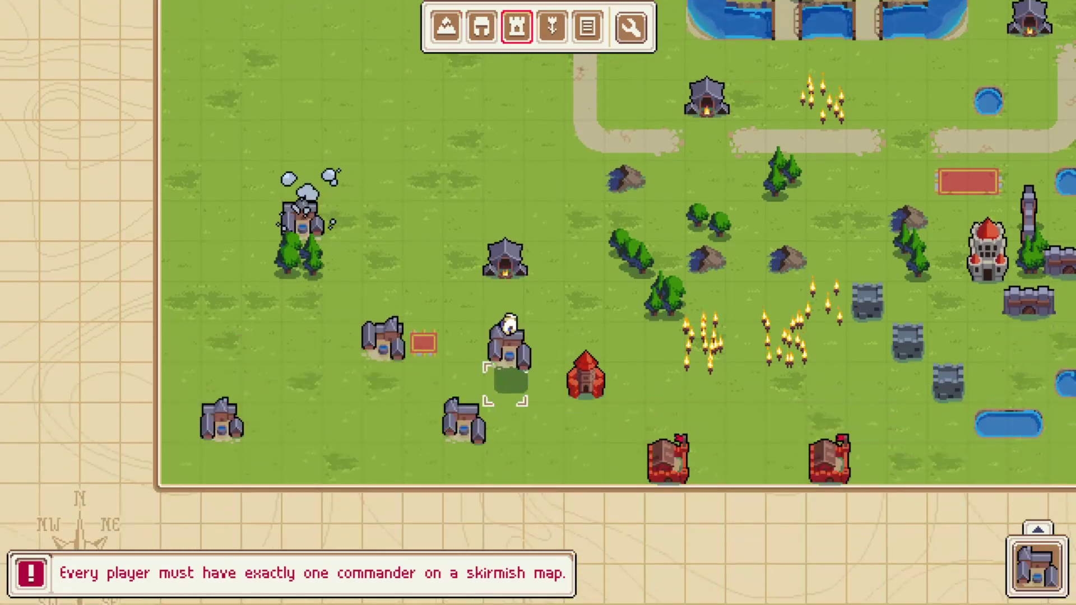
Step: Try a mountain tile in the map's southwest corner and replace the nearest neutral village with a mountain
{"action": "left_click", "coordinate": [1037, 567]}
{"action": "left_click", "coordinate": [481, 26]}
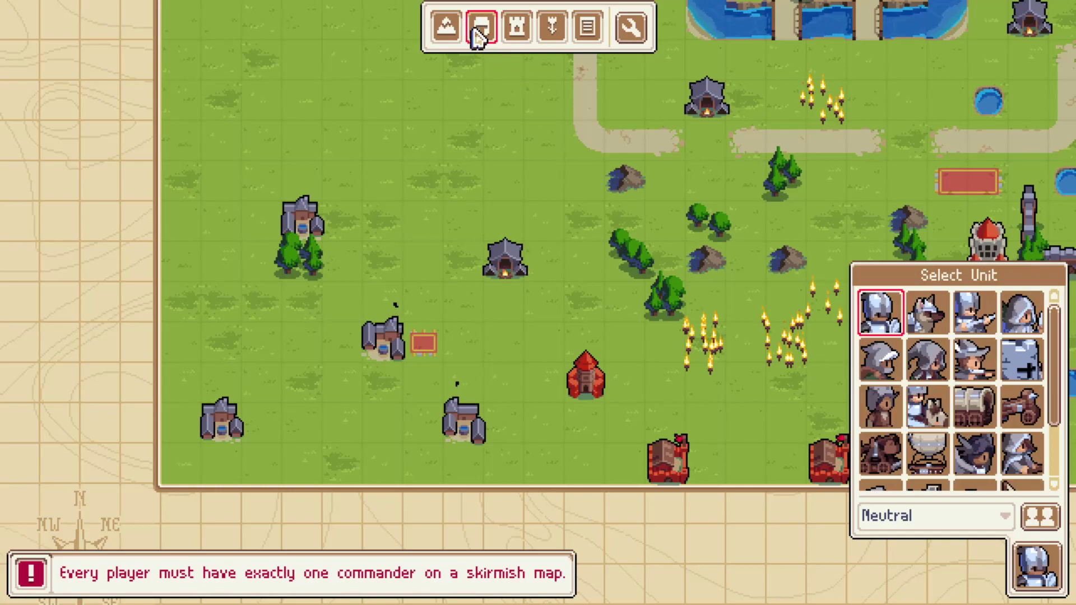
{"action": "left_click", "coordinate": [446, 26]}
{"action": "left_click", "coordinate": [1021, 378]}
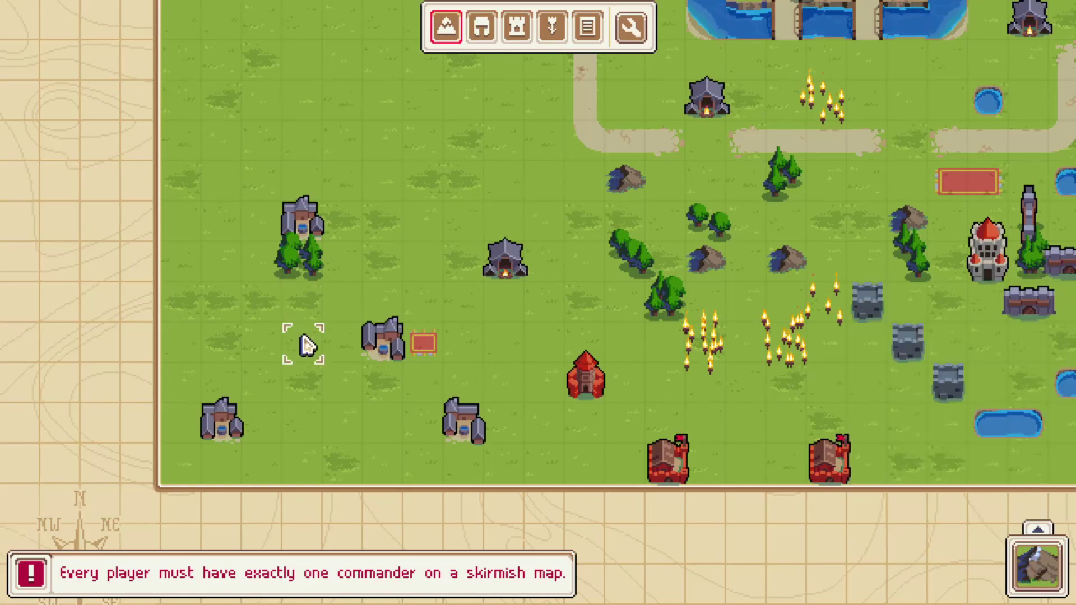
{"action": "left_click", "coordinate": [182, 462]}
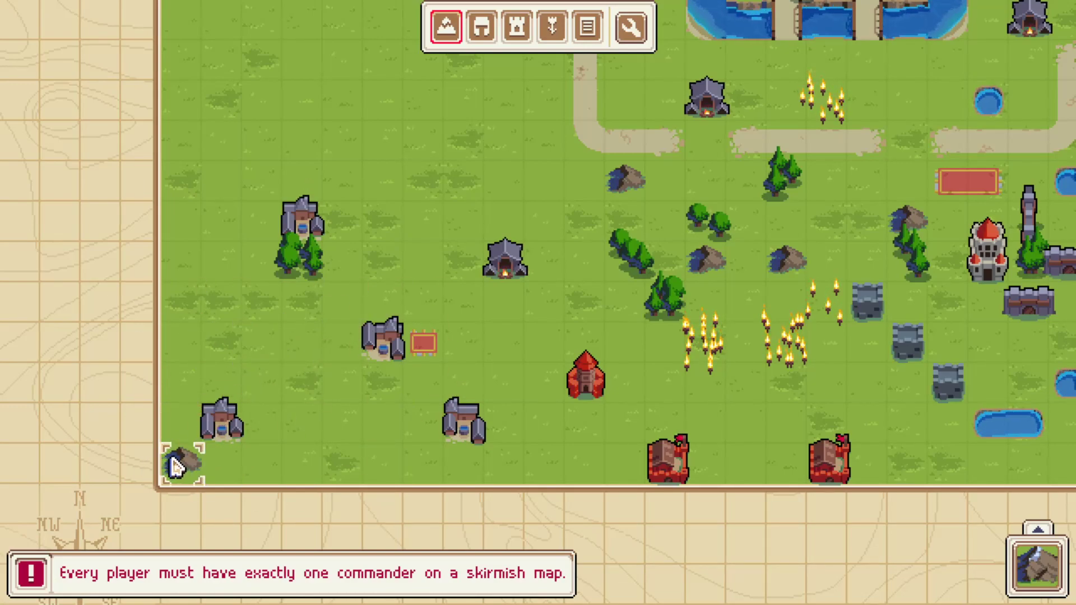
{"action": "left_click_drag", "start_coordinate": [174, 462], "coordinate": [222, 426]}
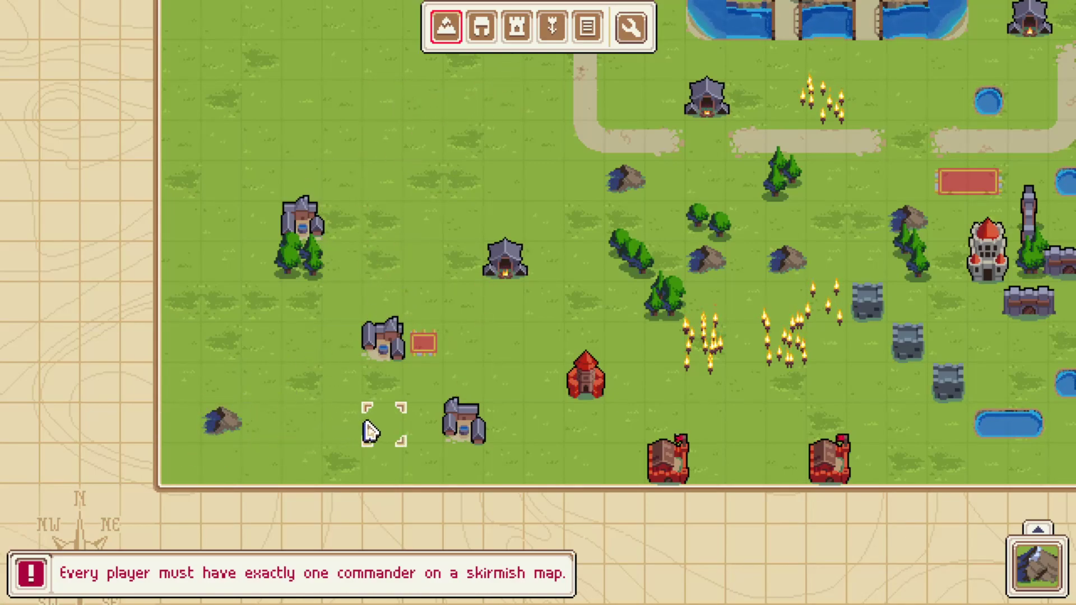
Step: Move the mountain tile near the map's southwest corner one tile up and one tile to the east
{"action": "left_click_drag", "start_coordinate": [213, 432], "coordinate": [258, 379]}
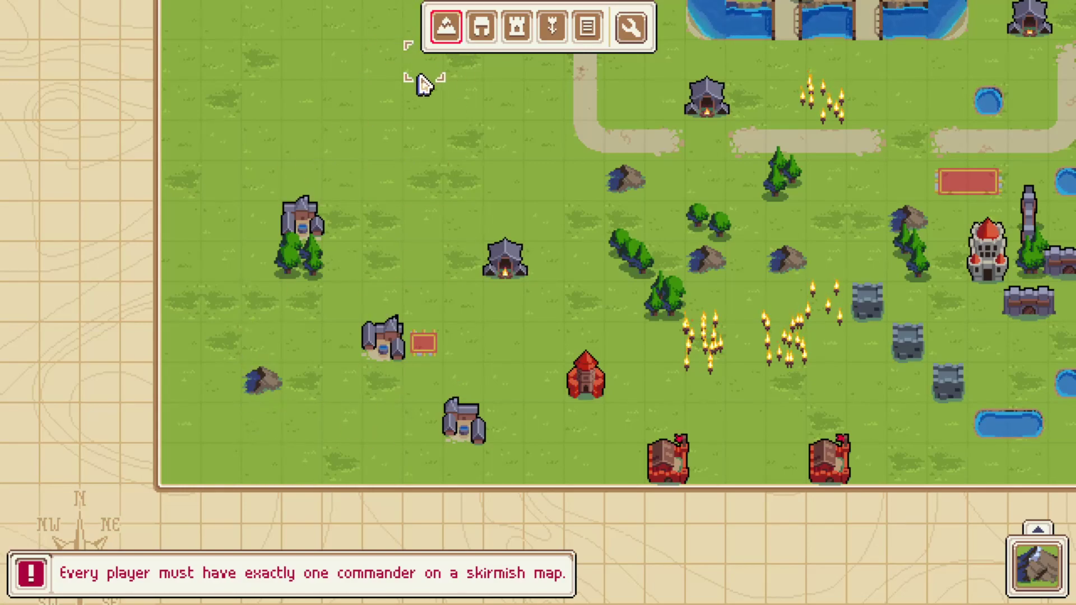
{"action": "left_click", "coordinate": [513, 32]}
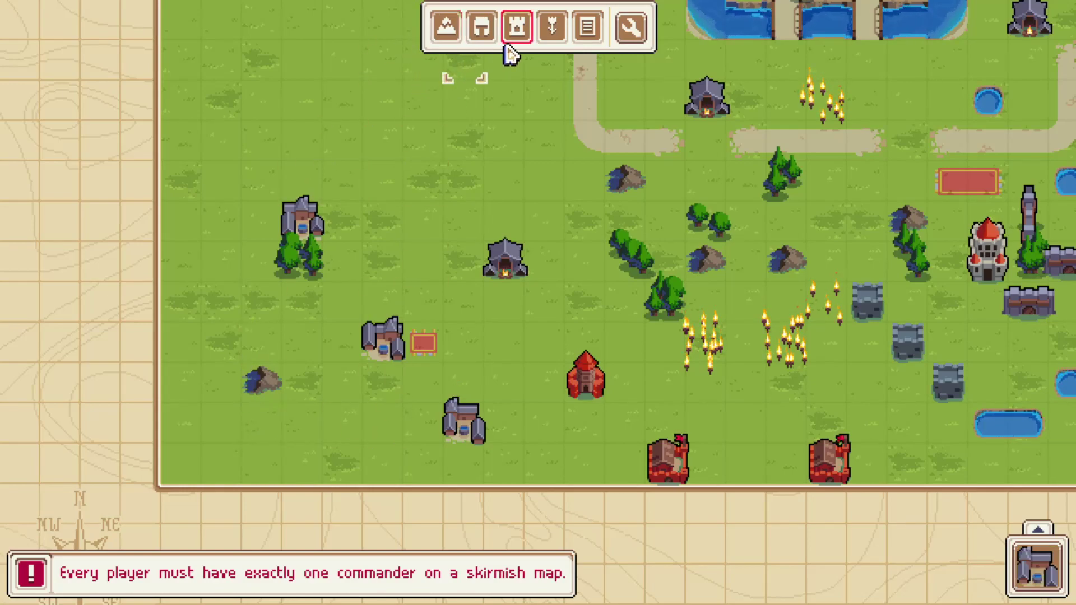
{"action": "left_click", "coordinate": [443, 37]}
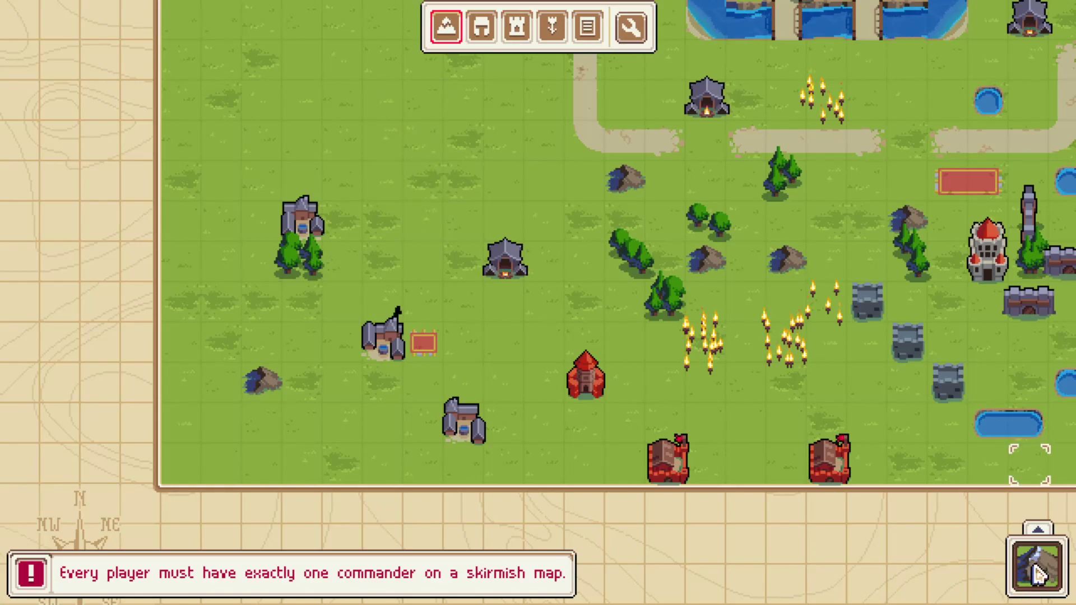
Step: Place single forest tiles in the southwest corner, three tiles west of the southernmost village, and near the map's western edge
{"action": "left_click", "coordinate": [1016, 583]}
{"action": "left_click", "coordinate": [980, 372]}
{"action": "left_click", "coordinate": [180, 460]}
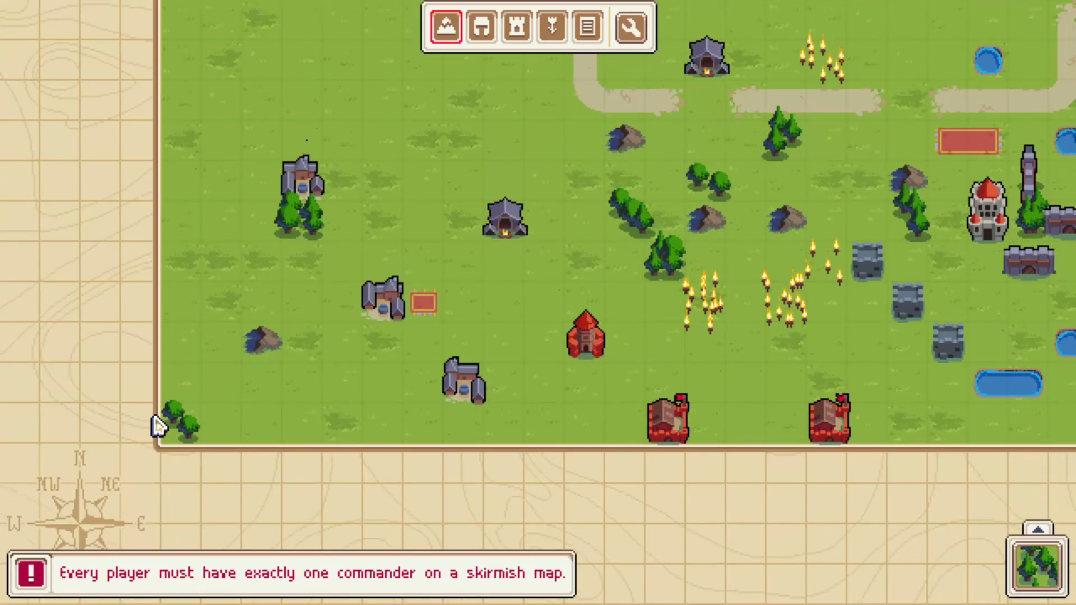
{"action": "left_click", "coordinate": [344, 392]}
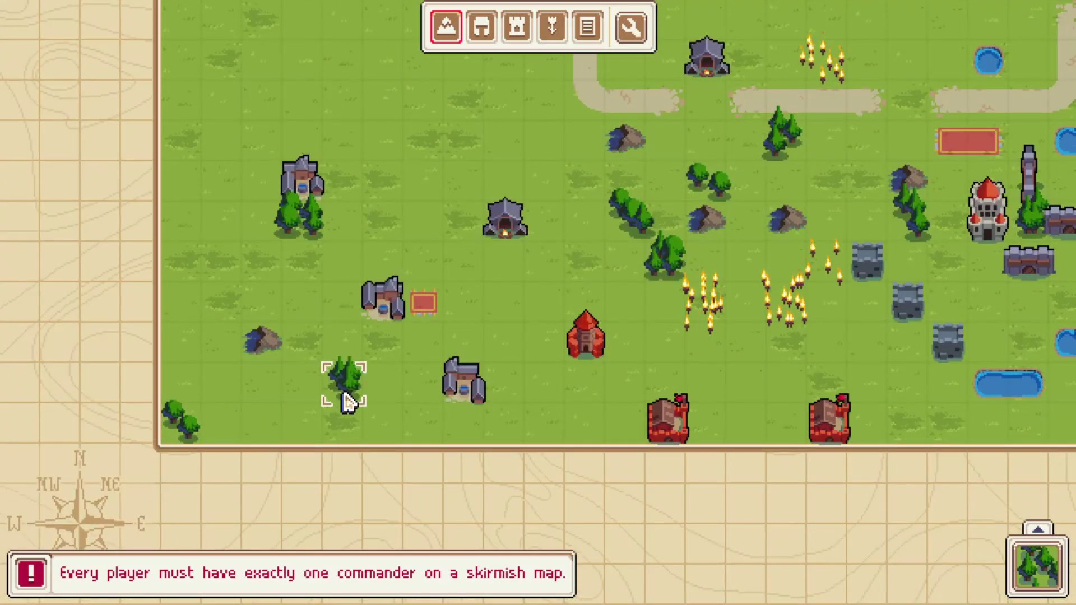
{"action": "left_click", "coordinate": [222, 275]}
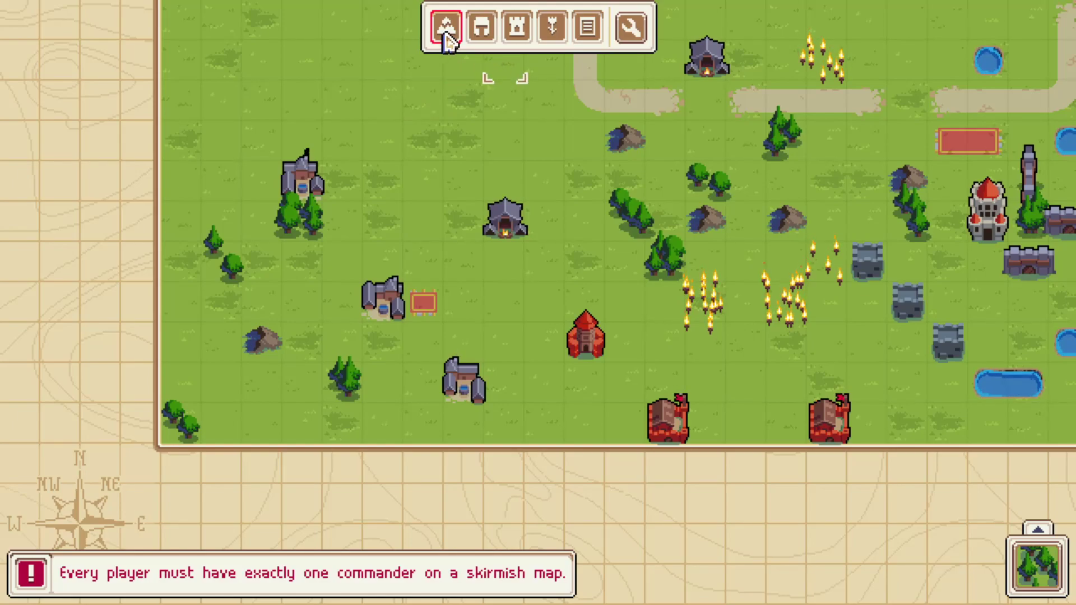
Step: Place a mountain tile directly east of the forest in the southwest corner
{"action": "left_click", "coordinate": [479, 34]}
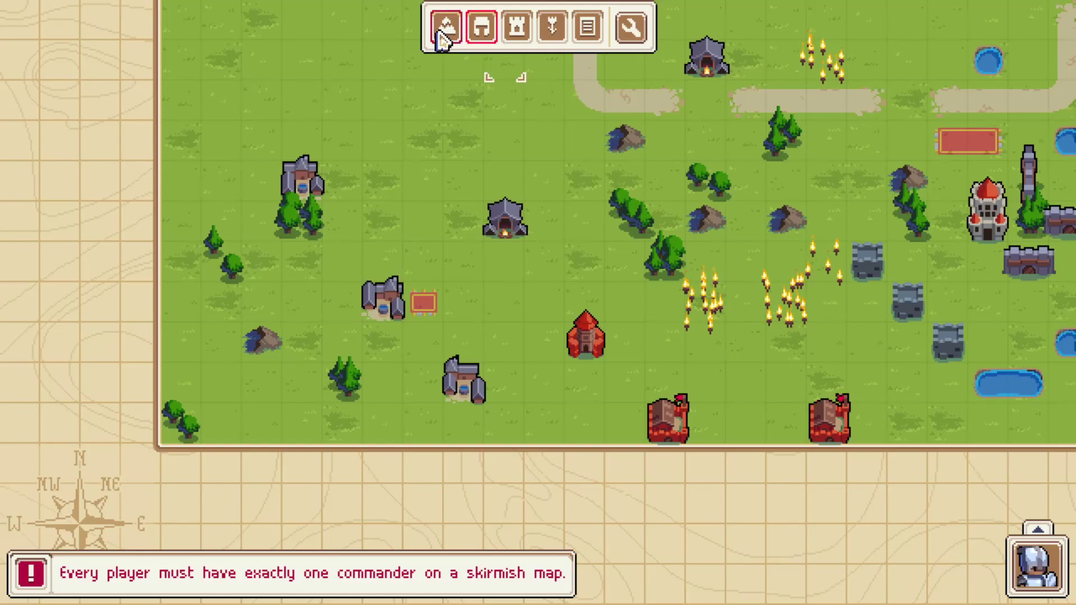
{"action": "left_click", "coordinate": [443, 37]}
{"action": "left_click", "coordinate": [1037, 566]}
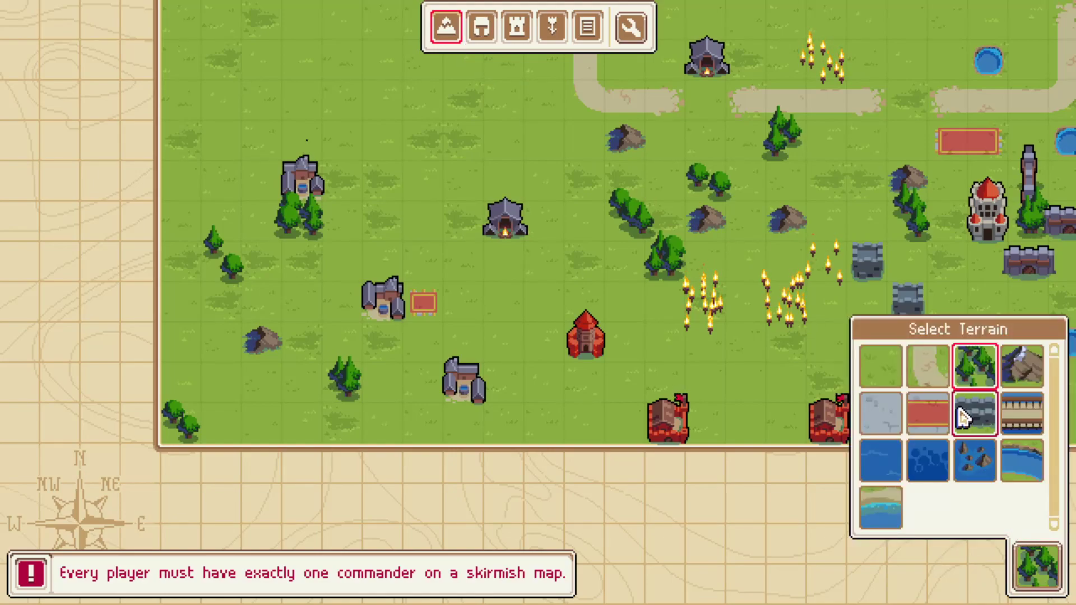
{"action": "left_click", "coordinate": [1023, 384]}
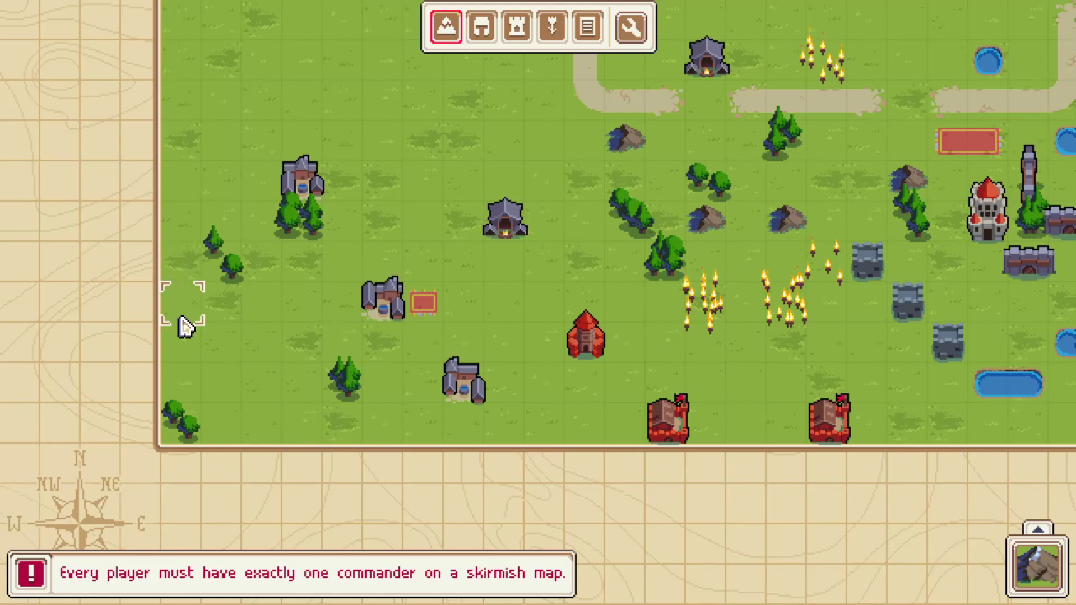
{"action": "left_click", "coordinate": [227, 423]}
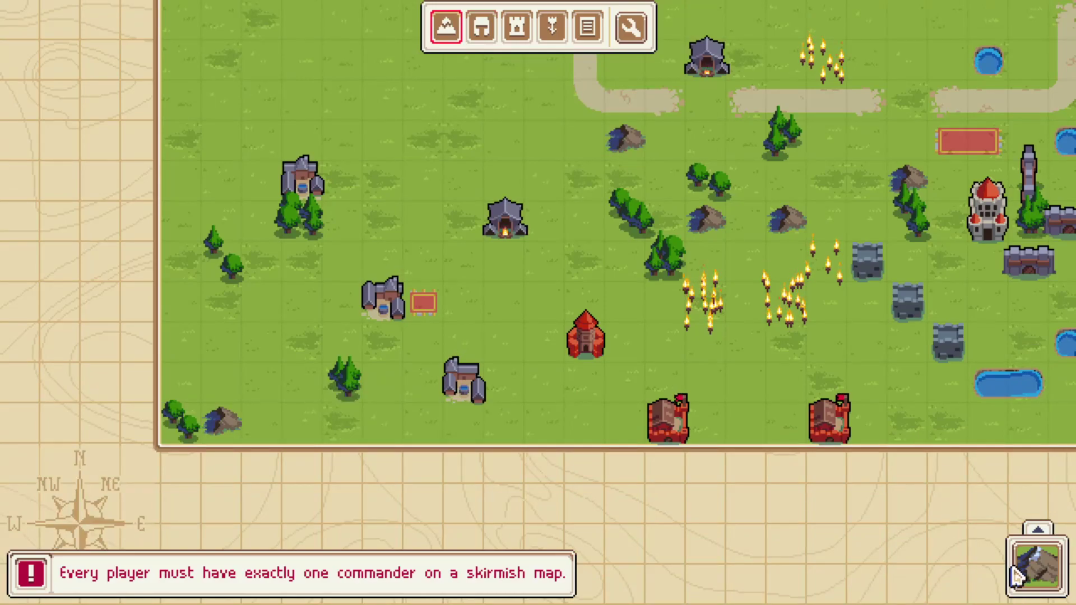
Step: Add a forest tile directly below the forest near the western edge and another three tiles north of the northwestern village
{"action": "left_click", "coordinate": [1017, 575]}
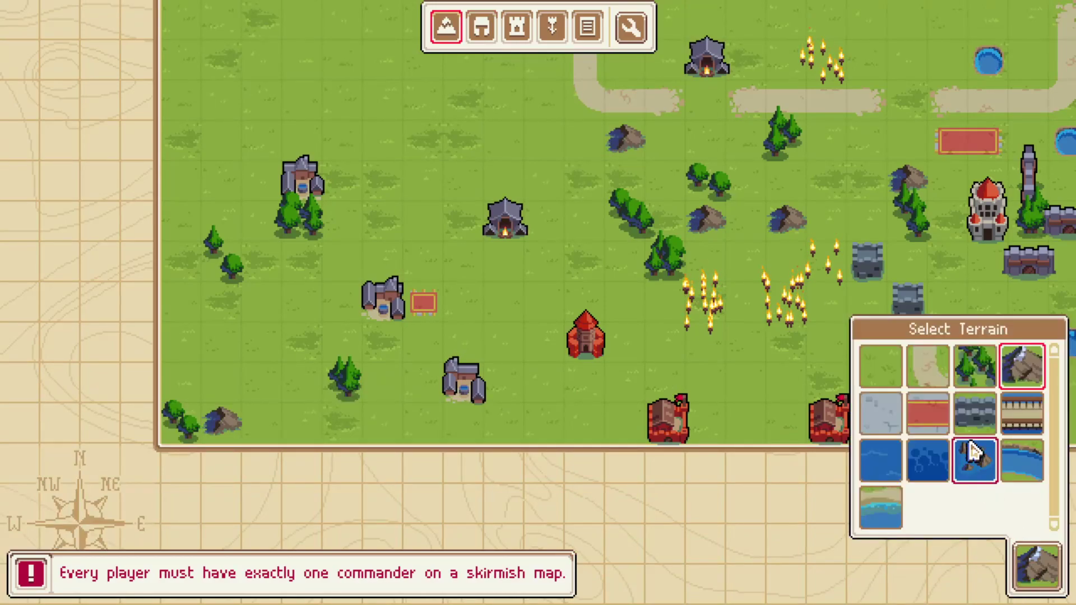
{"action": "left_click", "coordinate": [963, 371]}
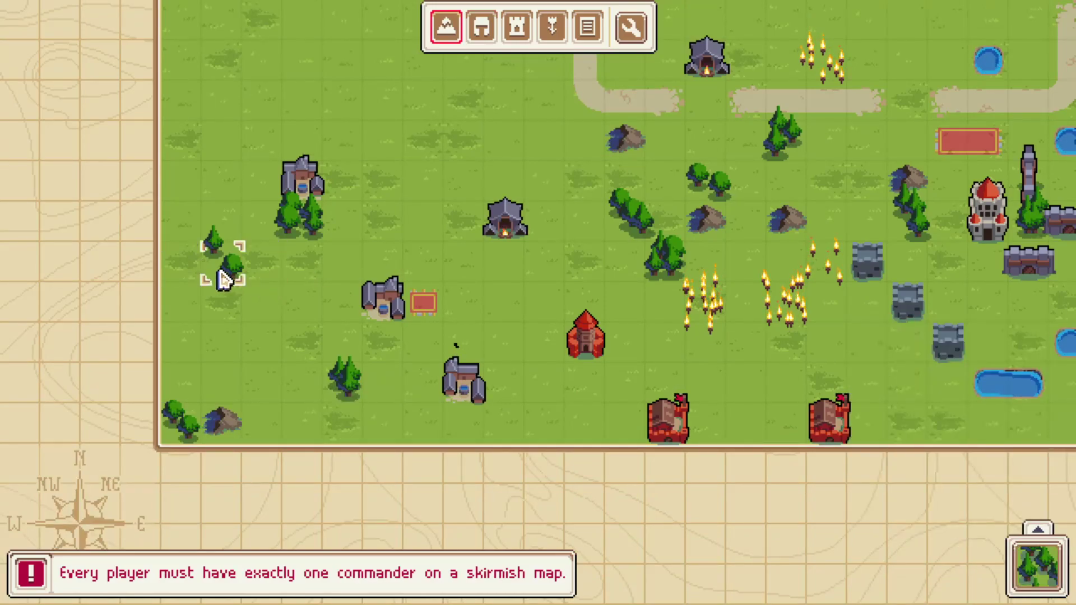
{"action": "left_click", "coordinate": [221, 308]}
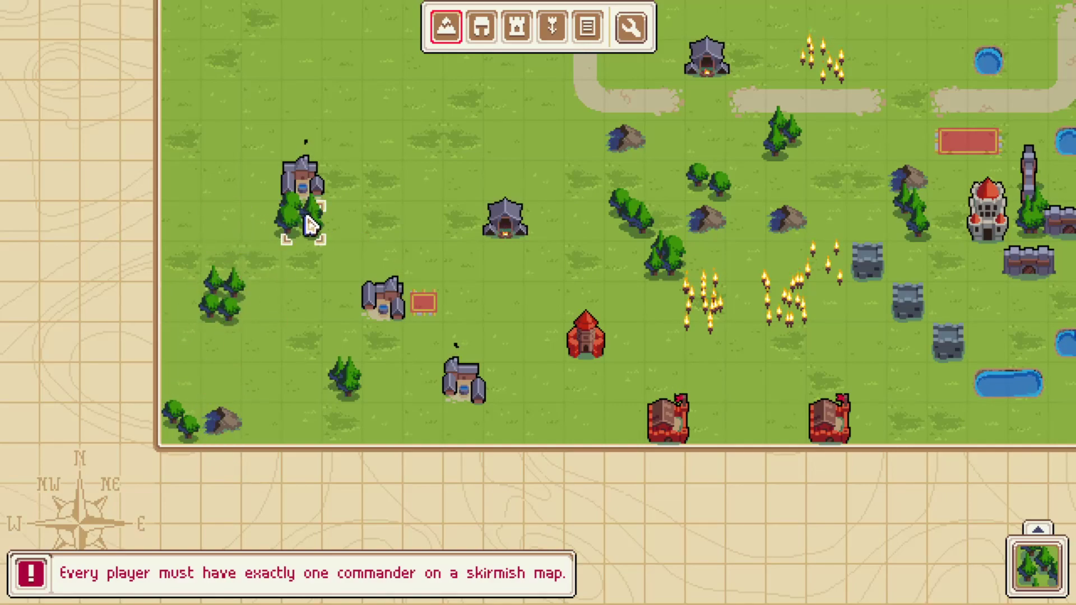
{"action": "key", "text": "Up"}
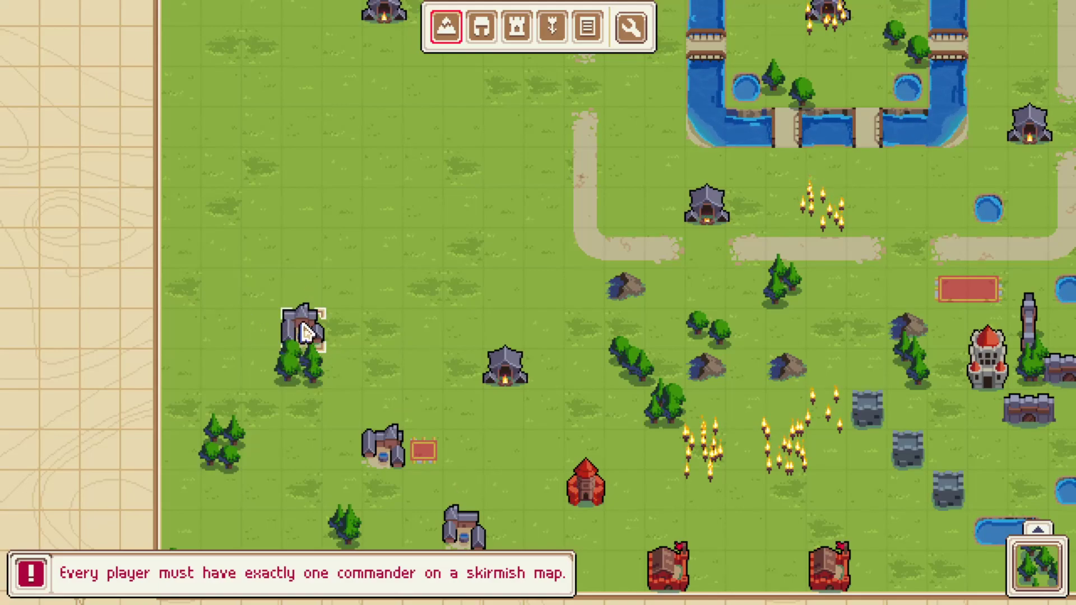
{"action": "left_click", "coordinate": [306, 211]}
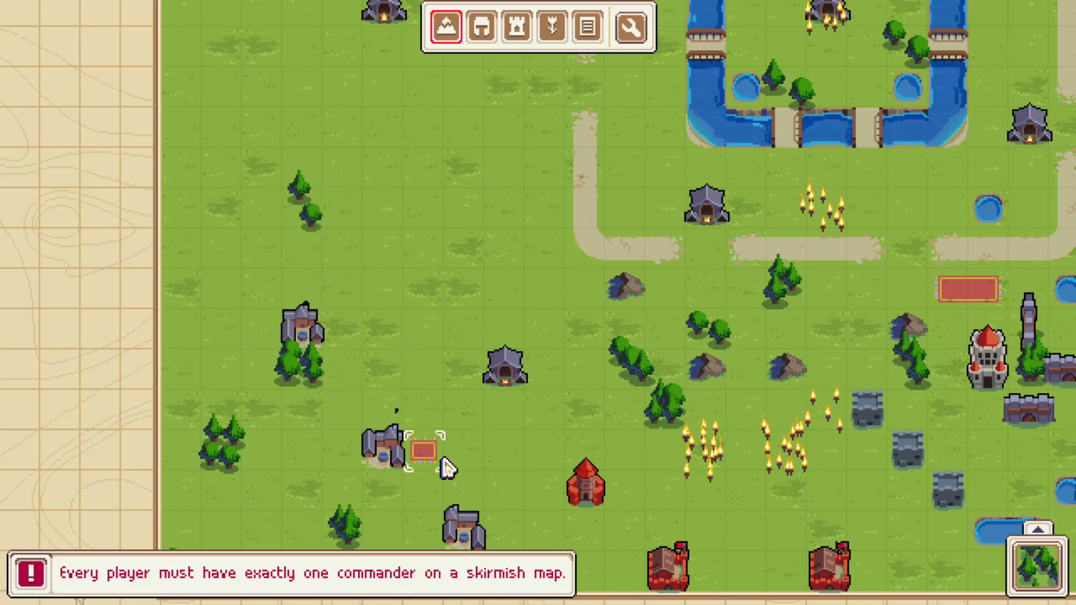
Step: Place red carpet tiles directly east of the southernmost village and directly south of it on the map's bottom row
{"action": "scroll", "coordinate": [448, 387], "scroll_direction": "down", "scroll_amount": 3}
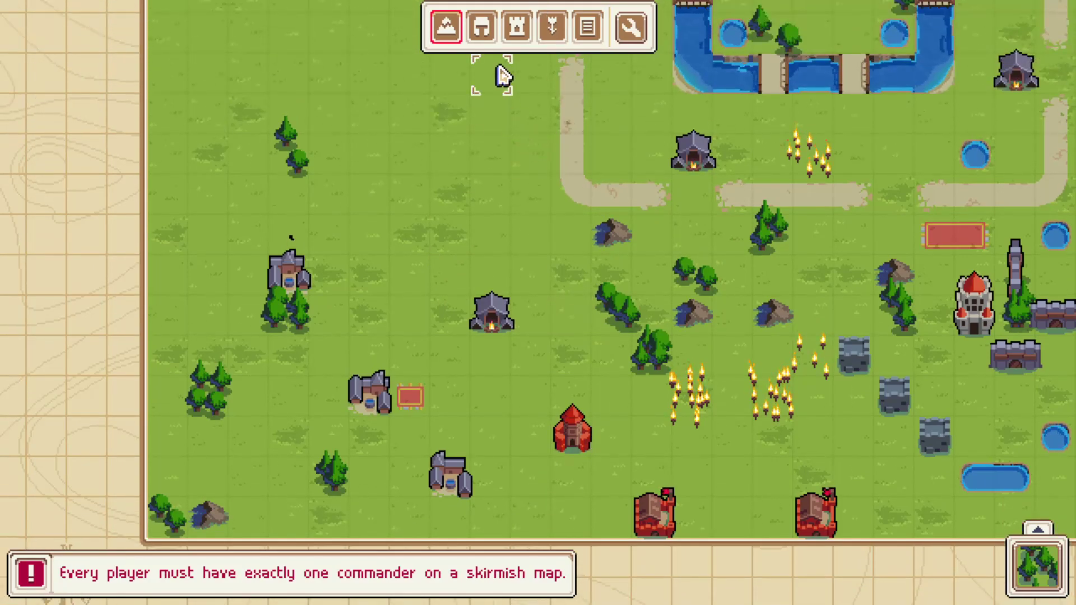
{"action": "left_click", "coordinate": [482, 28]}
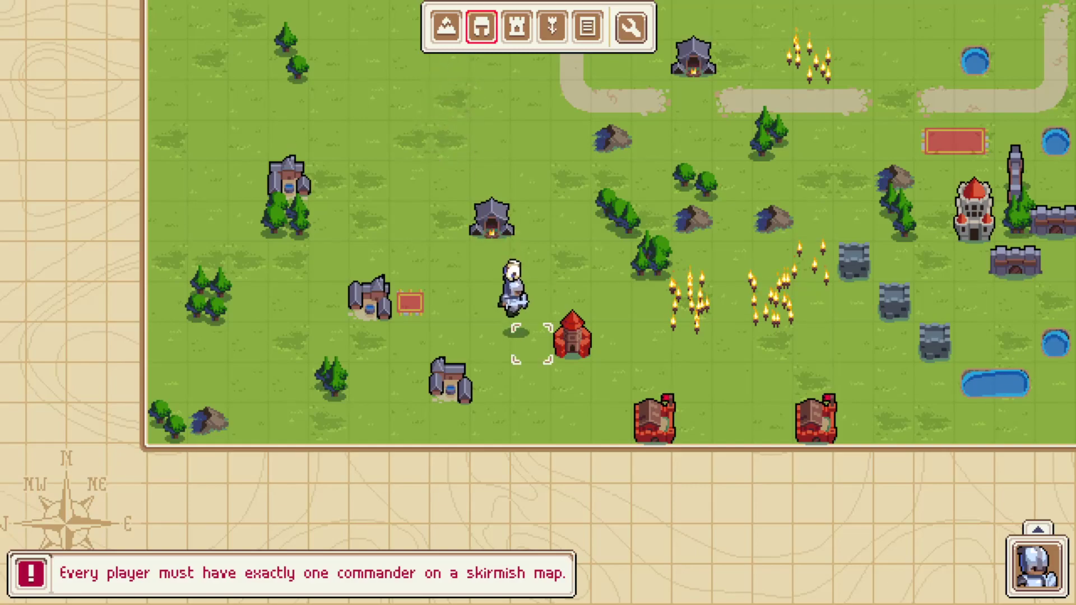
{"action": "left_click", "coordinate": [446, 26]}
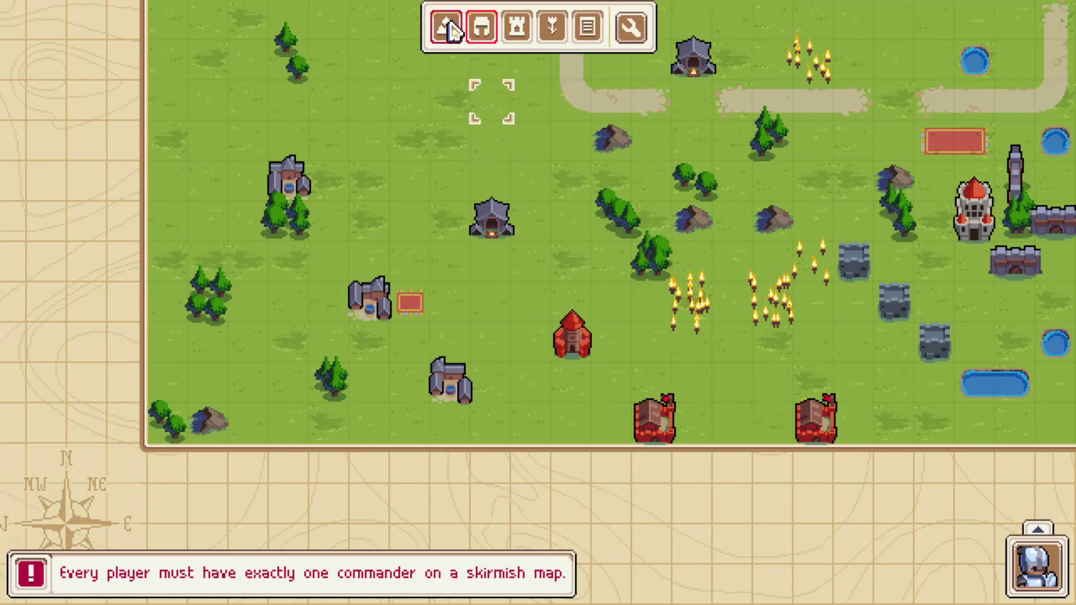
{"action": "left_click", "coordinate": [1036, 566]}
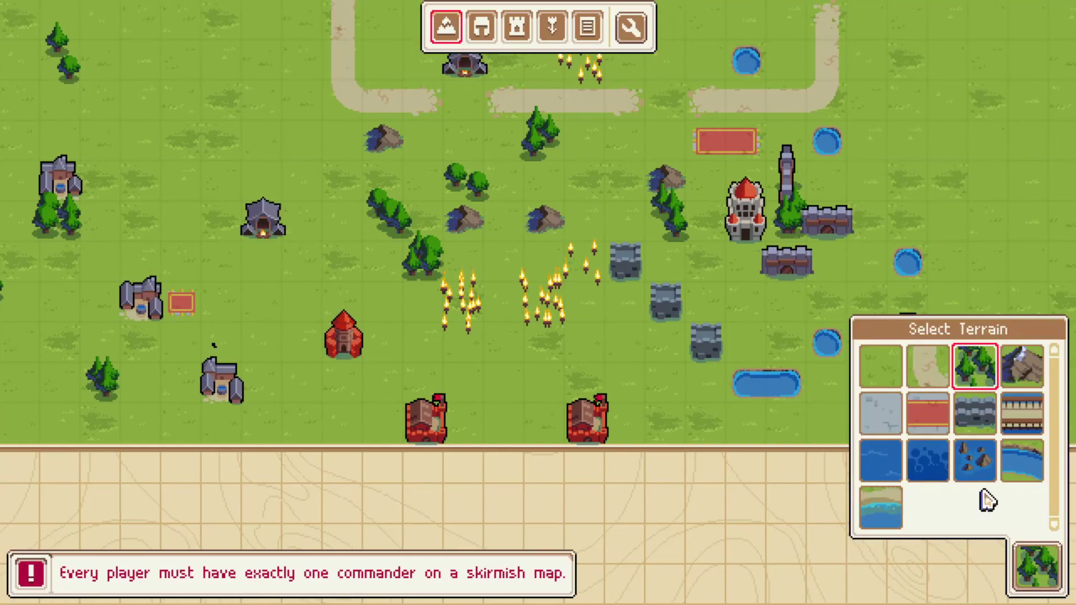
{"action": "left_click", "coordinate": [927, 413]}
{"action": "left_click", "coordinate": [262, 383]}
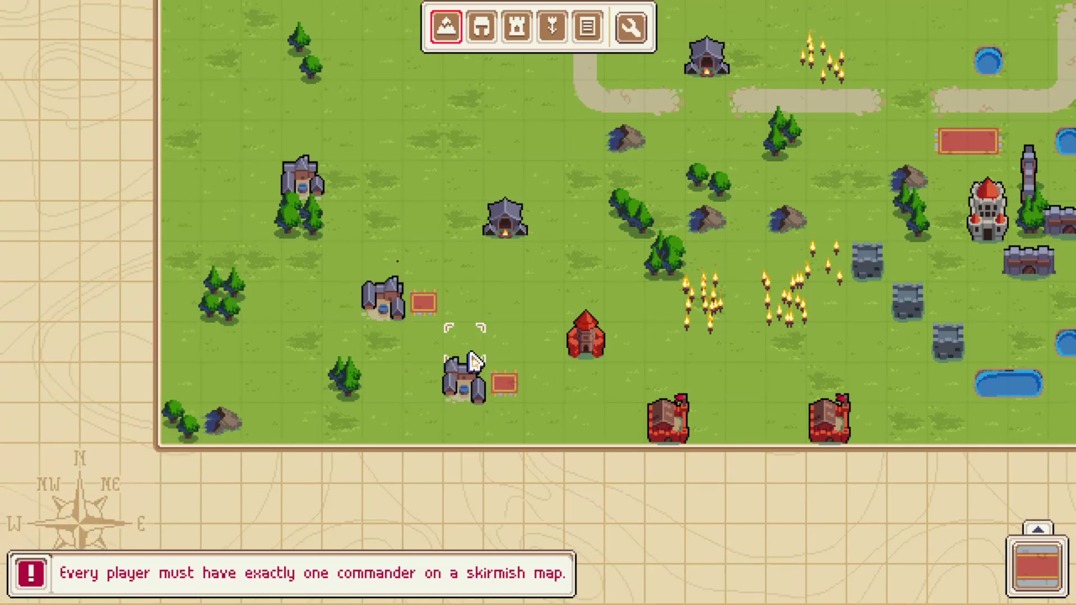
{"action": "left_click", "coordinate": [451, 440]}
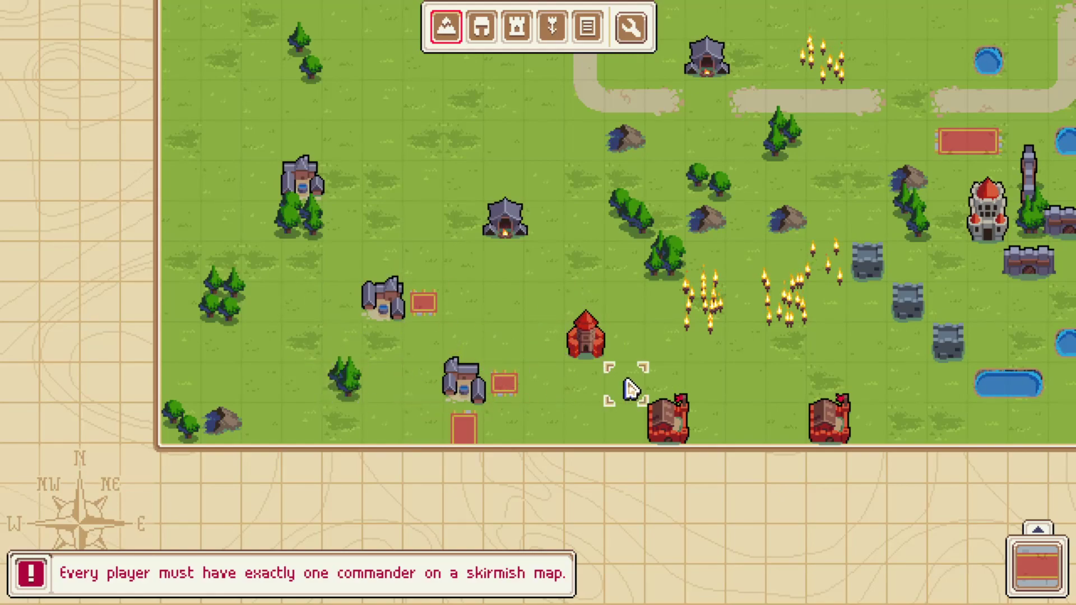
Step: Draw a vertical wall four tiles long from the map's southern edge, between the red tower and the western red barracks
{"action": "left_click", "coordinate": [523, 28]}
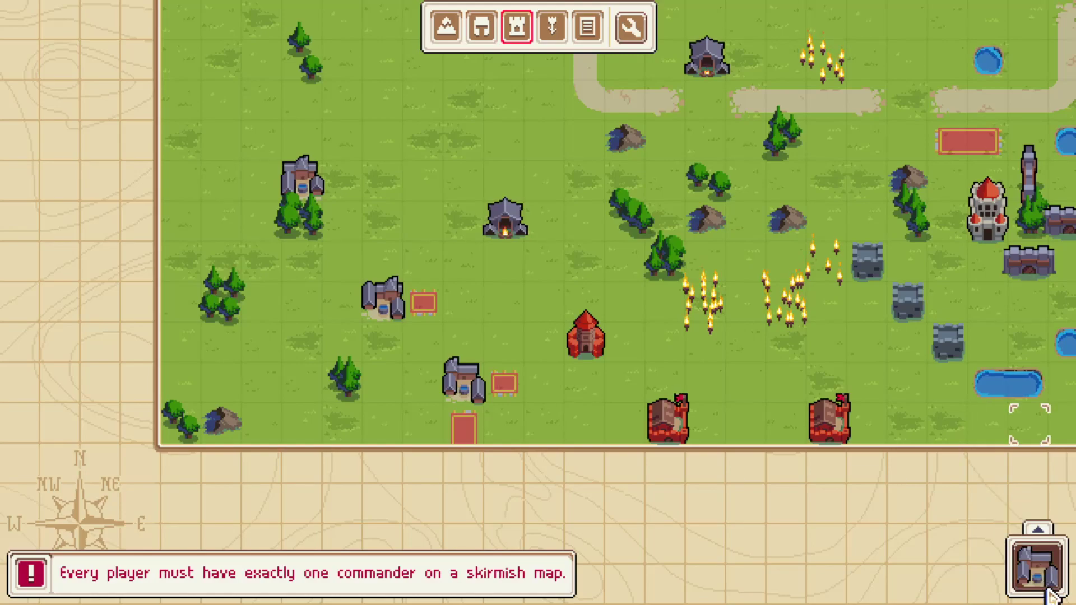
{"action": "left_click", "coordinate": [1037, 566]}
{"action": "left_click", "coordinate": [481, 28]}
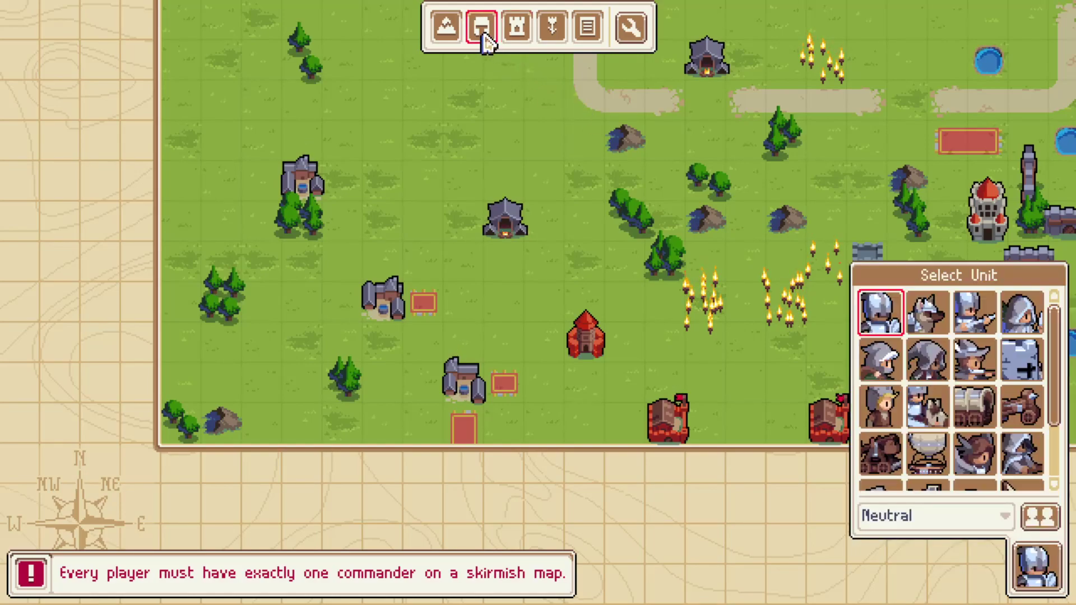
{"action": "left_click", "coordinate": [443, 30]}
{"action": "left_click", "coordinate": [974, 416]}
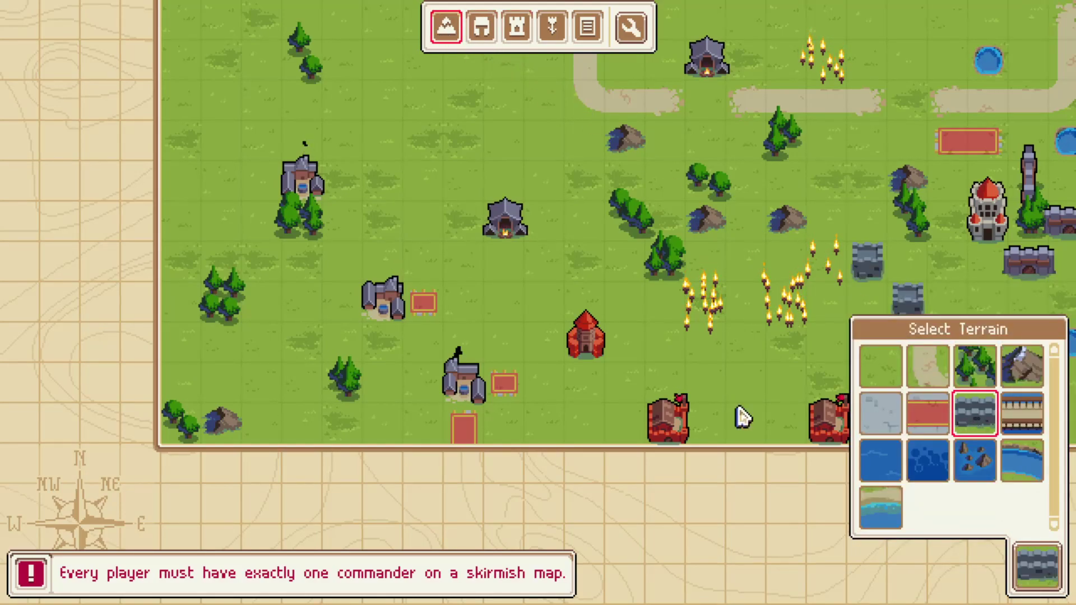
{"action": "left_click_drag", "start_coordinate": [639, 417], "coordinate": [626, 317]}
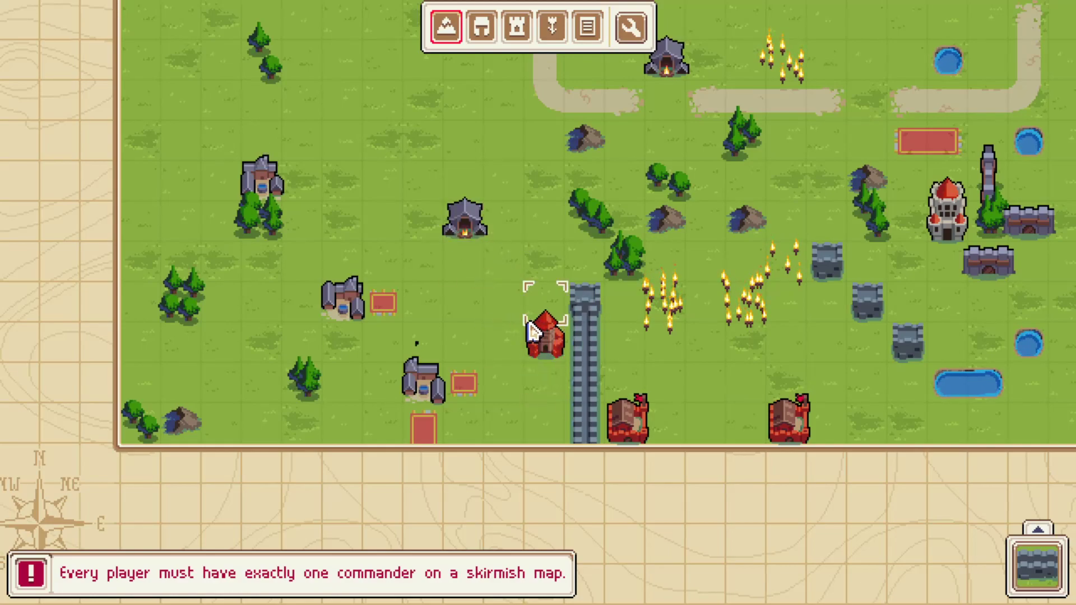
Step: Examine the layout of the southern map, from the western villages and new wall to the eastern strongholds and ponds
{"action": "scroll", "coordinate": [53, 108], "scroll_direction": "up", "scroll_amount": 3}
{"action": "scroll", "coordinate": [505, 361], "scroll_direction": "down", "scroll_amount": 3}
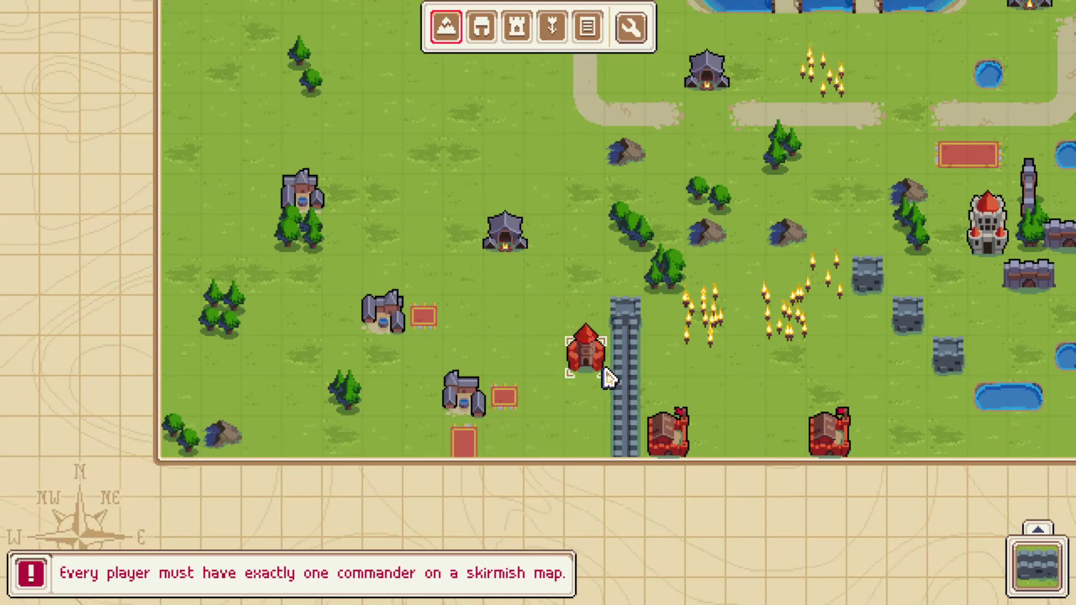
{"action": "key", "text": "Right"}
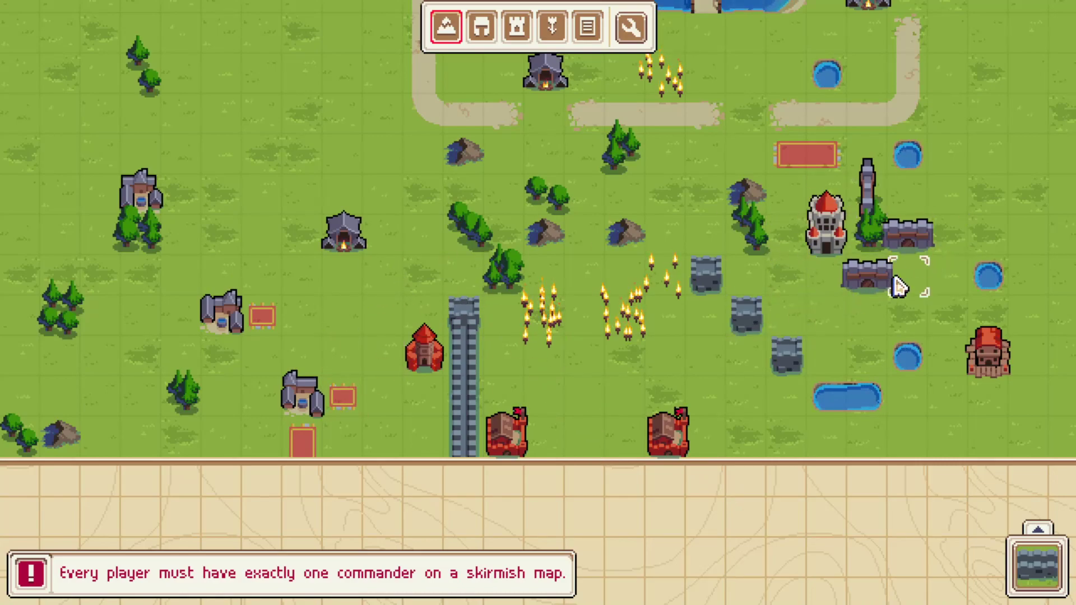
{"action": "key", "text": "Right"}
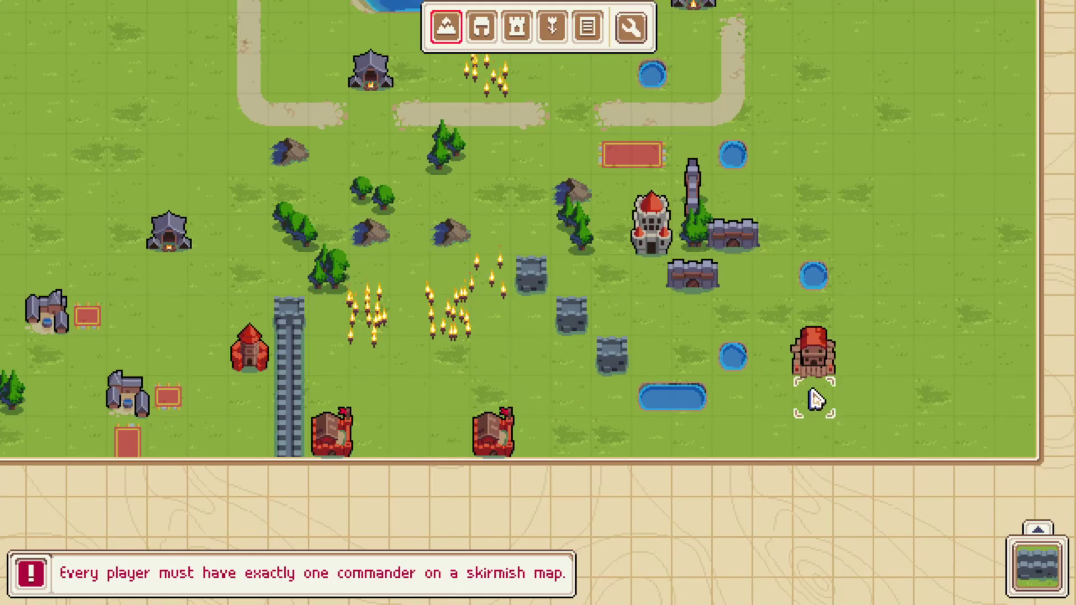
{"action": "key", "text": "Left"}
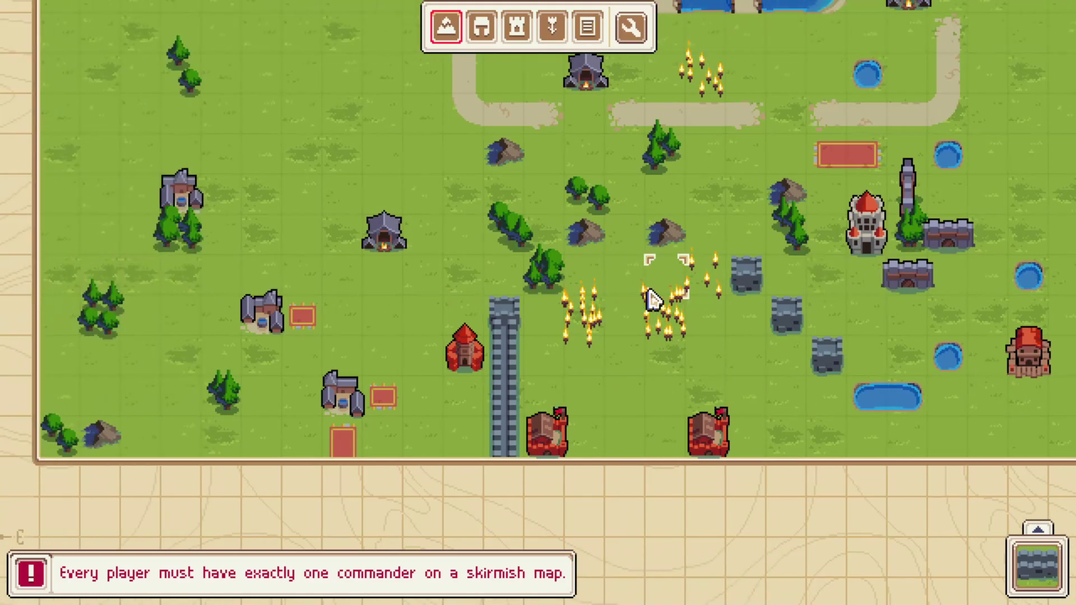
{"action": "key", "text": "Right"}
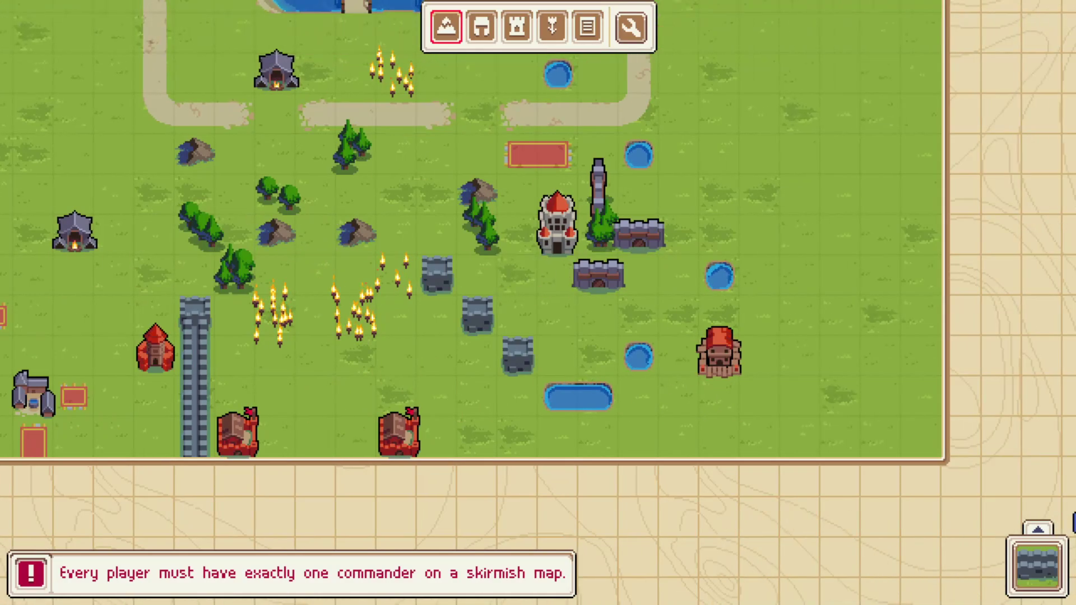
{"action": "key", "text": "Right"}
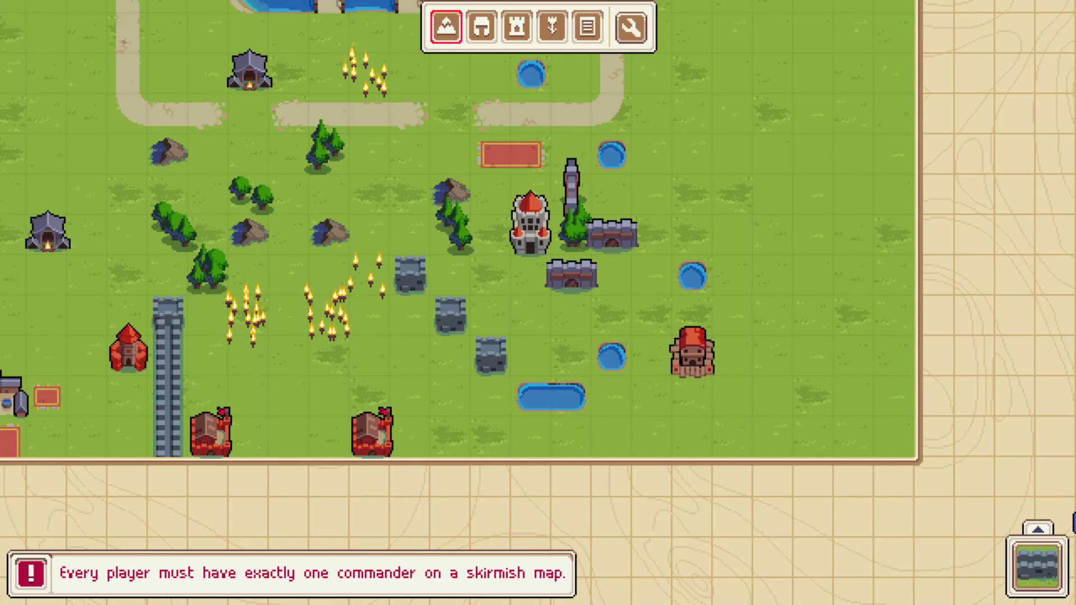
{"action": "key", "text": "Left"}
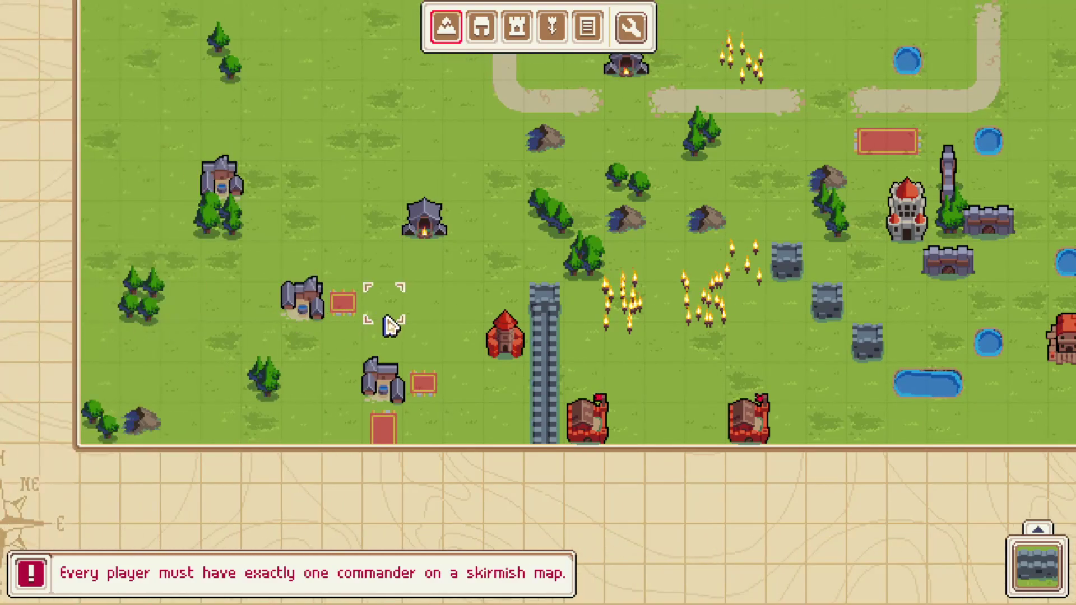
{"action": "key", "text": "Up"}
{"action": "key", "text": "Up"}
{"action": "key", "text": "Down"}
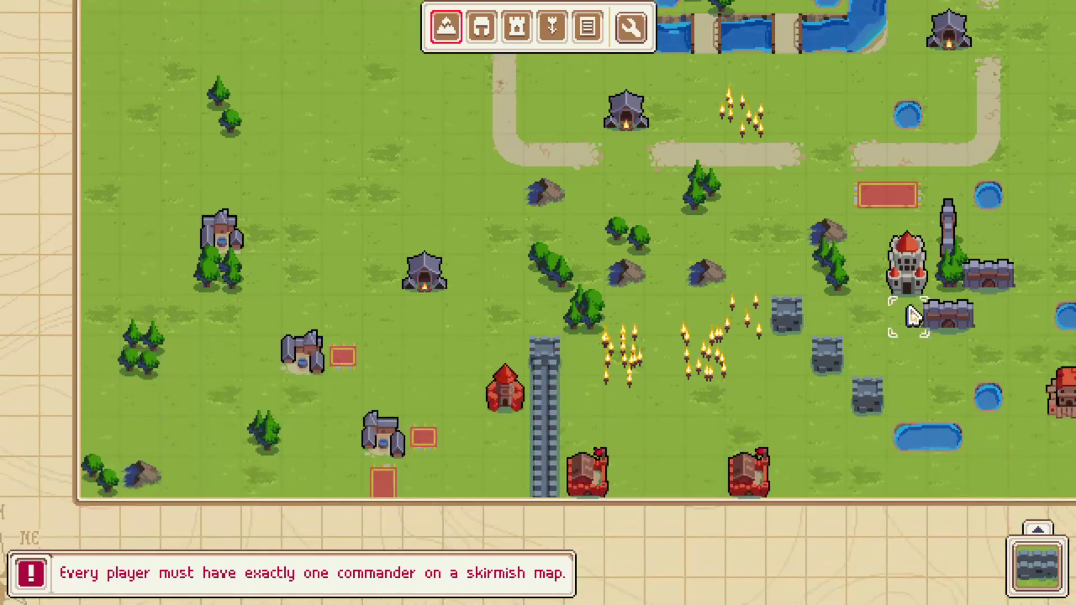
{"action": "key", "text": "Right"}
{"action": "mouse_move", "coordinate": [5, 306]}
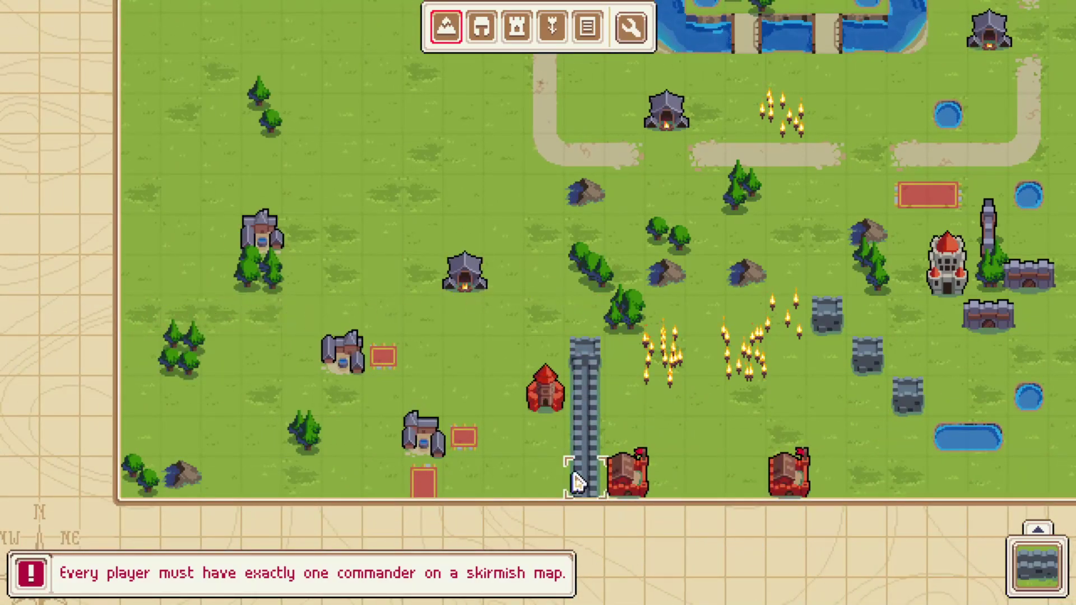
{"action": "key", "text": "Up"}
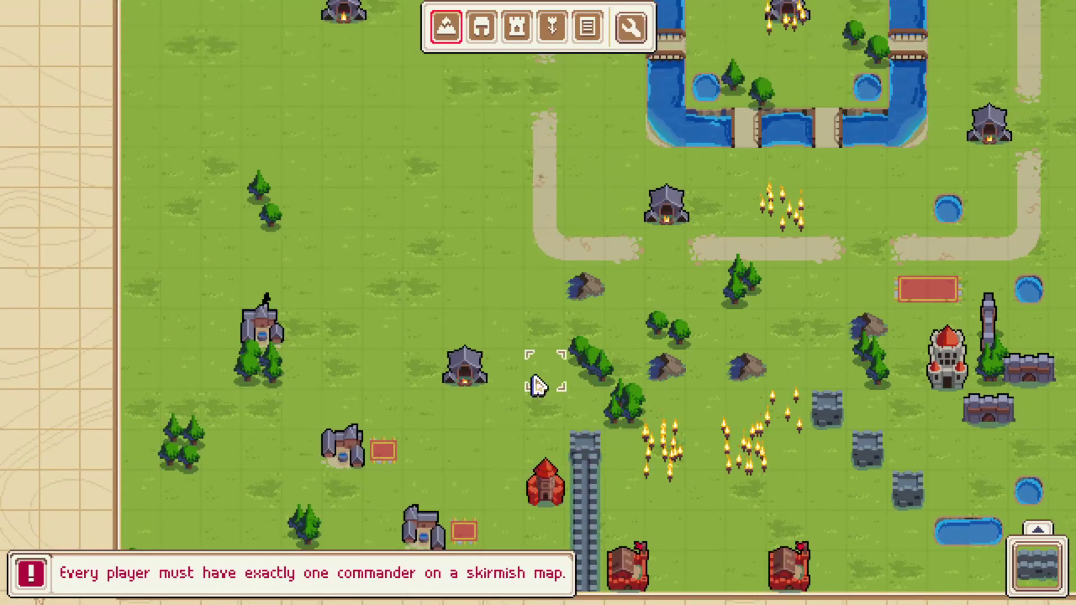
Step: Place four single road tiles diagonally around the torch-lit village in the middle of the moat enclosure
{"action": "key", "text": "Up"}
{"action": "key", "text": "Right"}
{"action": "key", "text": "Up"}
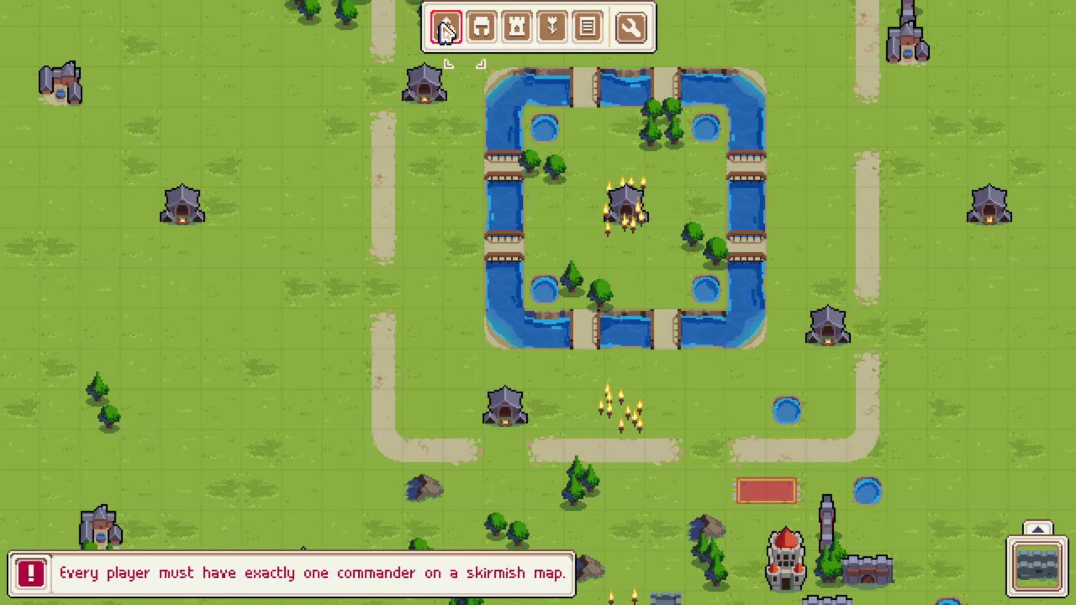
{"action": "left_click", "coordinate": [1036, 563]}
{"action": "left_click", "coordinate": [930, 367]}
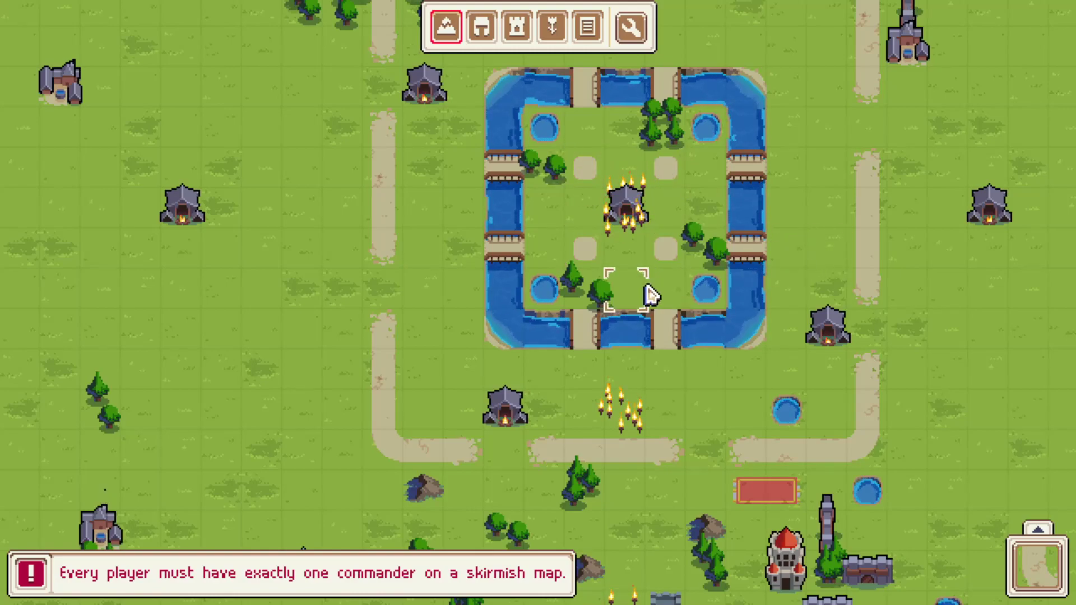
Step: Place four mountain tiles inside the moat, one two tiles north, south, east and west of the central village
{"action": "key", "text": "Right"}
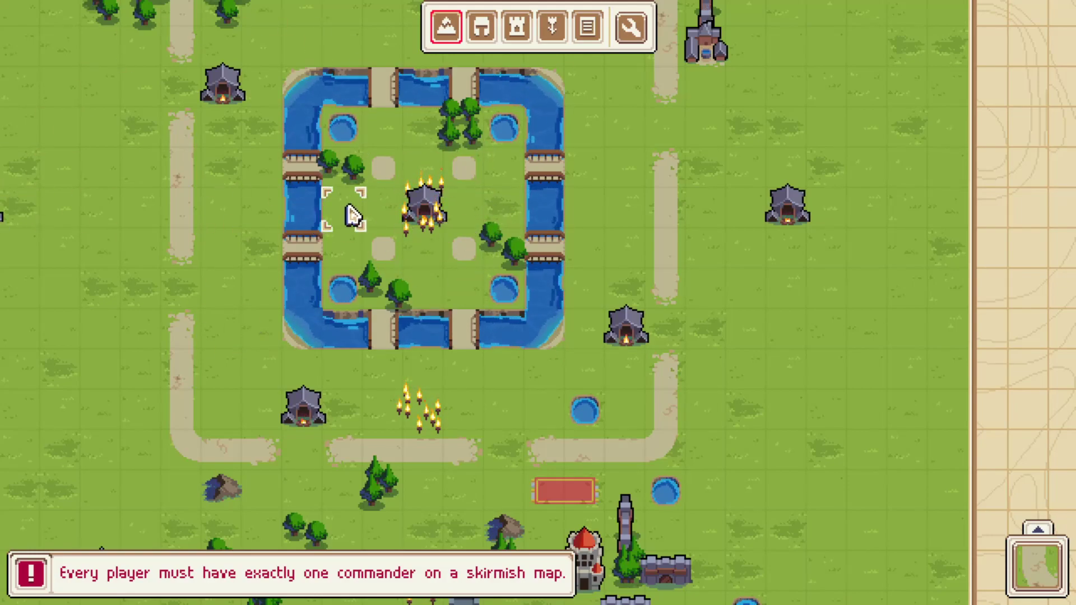
{"action": "key", "text": "Up"}
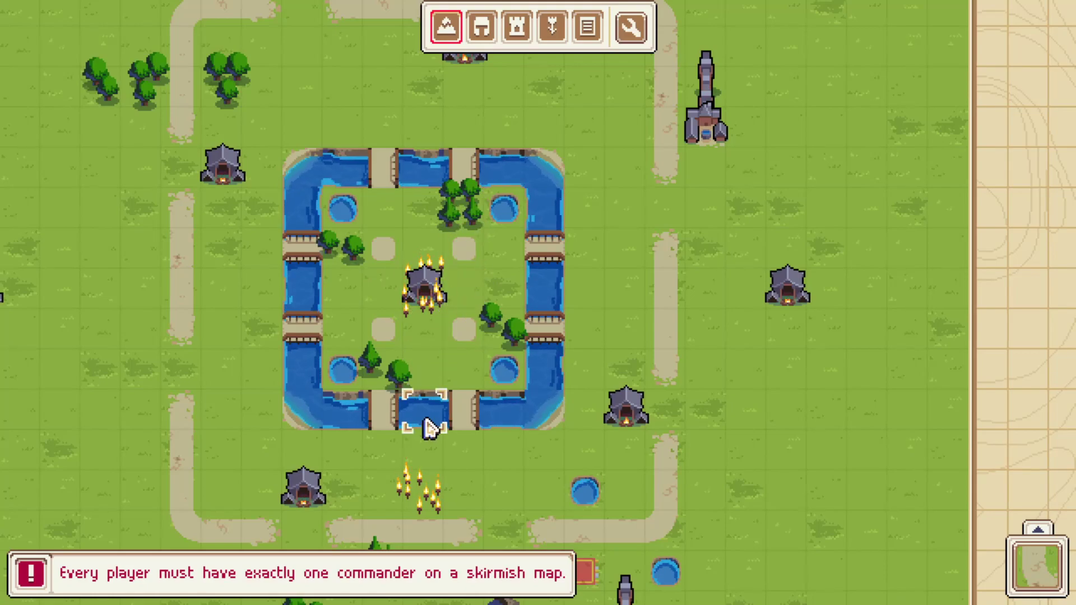
{"action": "left_click", "coordinate": [488, 28]}
{"action": "left_click", "coordinate": [1026, 569]}
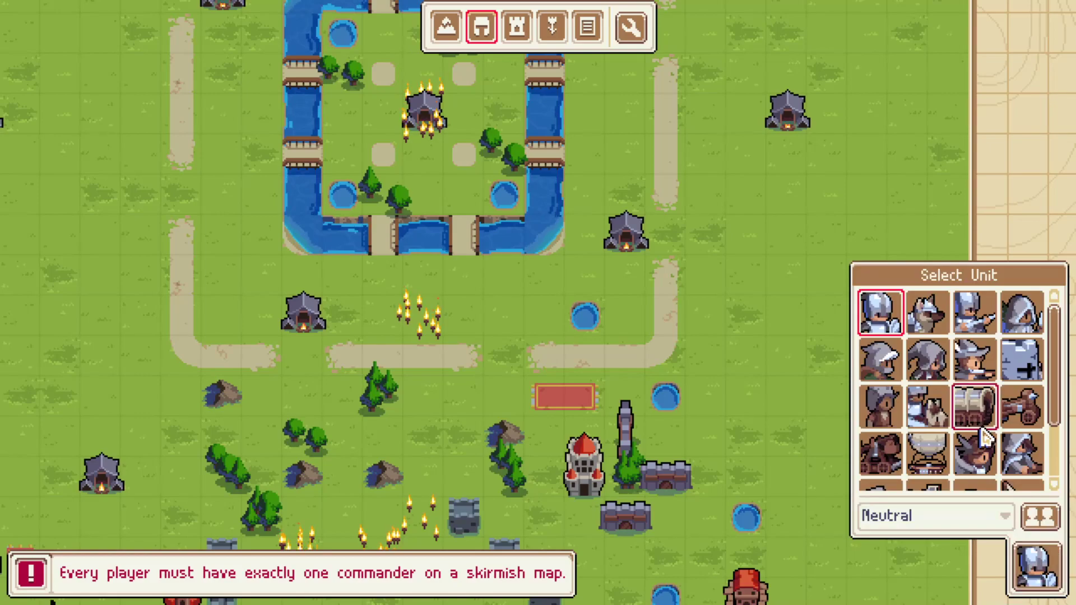
{"action": "left_click", "coordinate": [448, 30]}
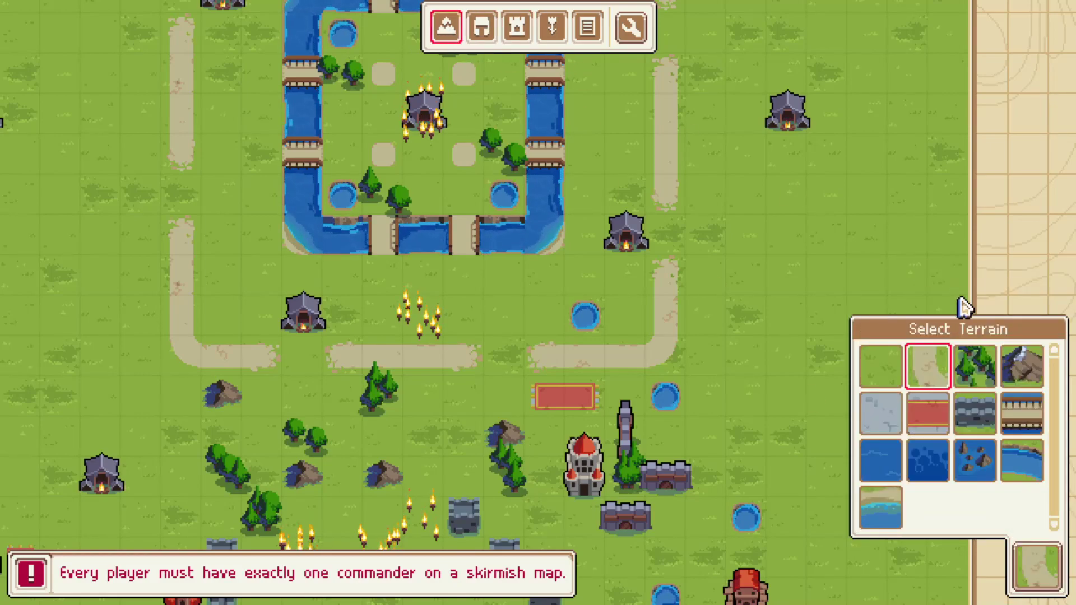
{"action": "left_click", "coordinate": [1021, 366]}
{"action": "left_click", "coordinate": [432, 199]}
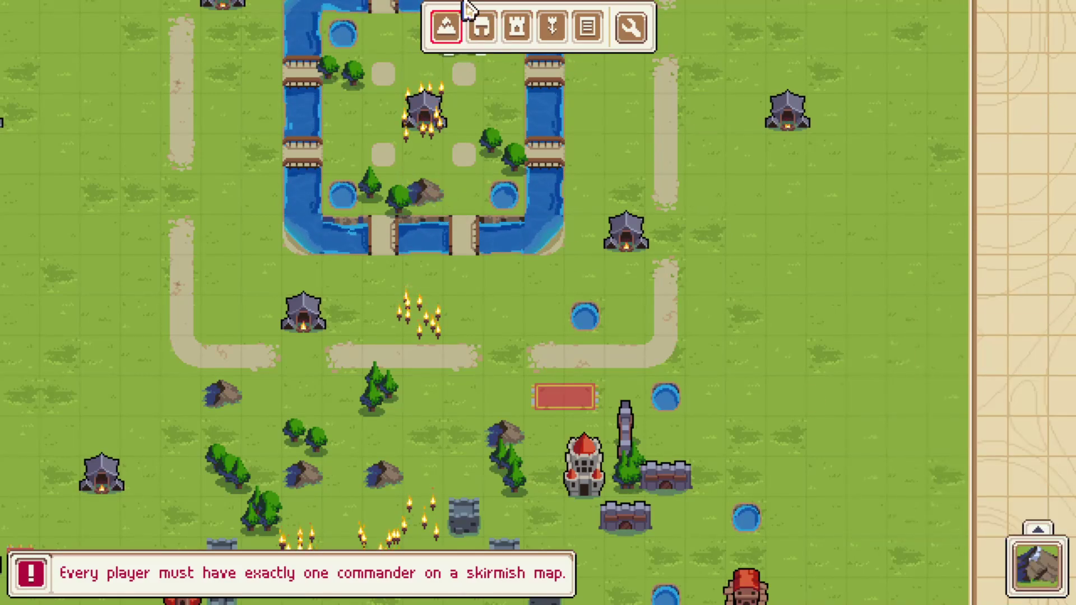
{"action": "left_click", "coordinate": [345, 206]}
{"action": "left_click", "coordinate": [425, 122]}
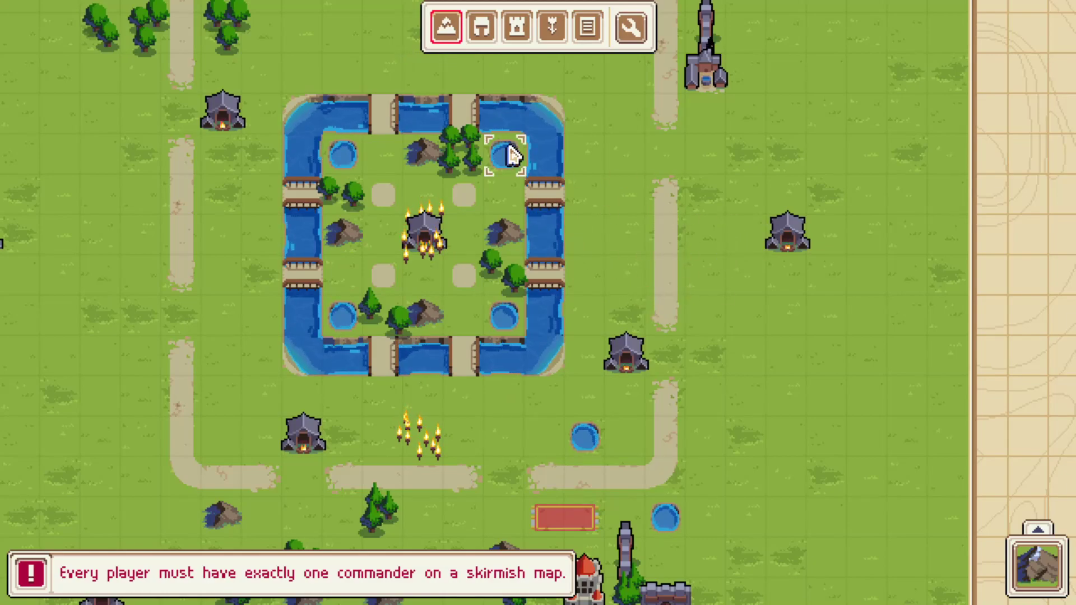
Step: Place four red carpet tiles inside the moat, one directly beside each corner pond
{"action": "left_click", "coordinate": [523, 35]}
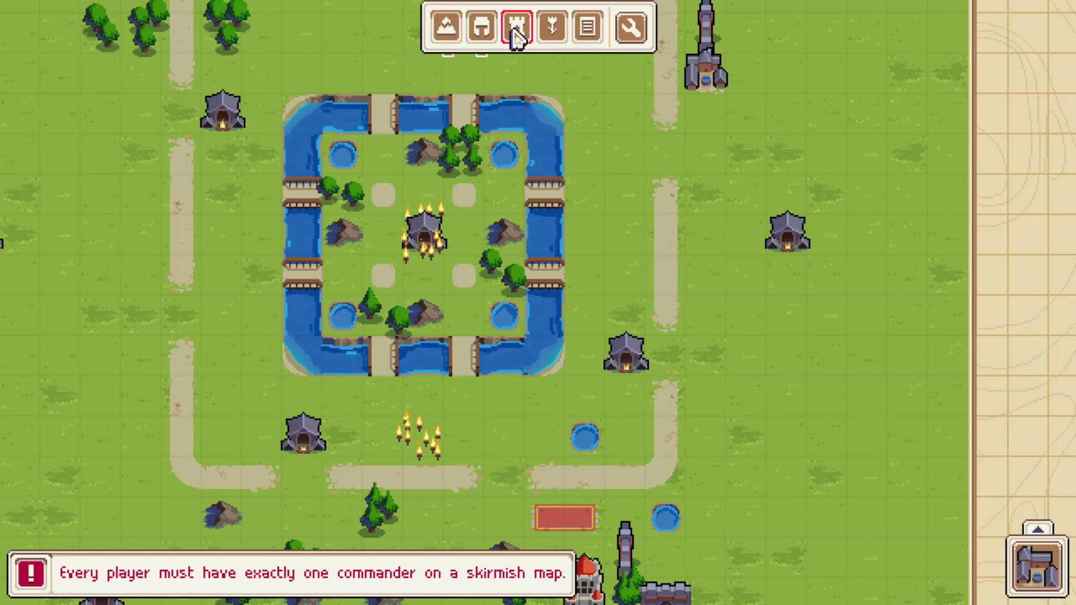
{"action": "left_click", "coordinate": [446, 28]}
{"action": "left_click", "coordinate": [1037, 566]}
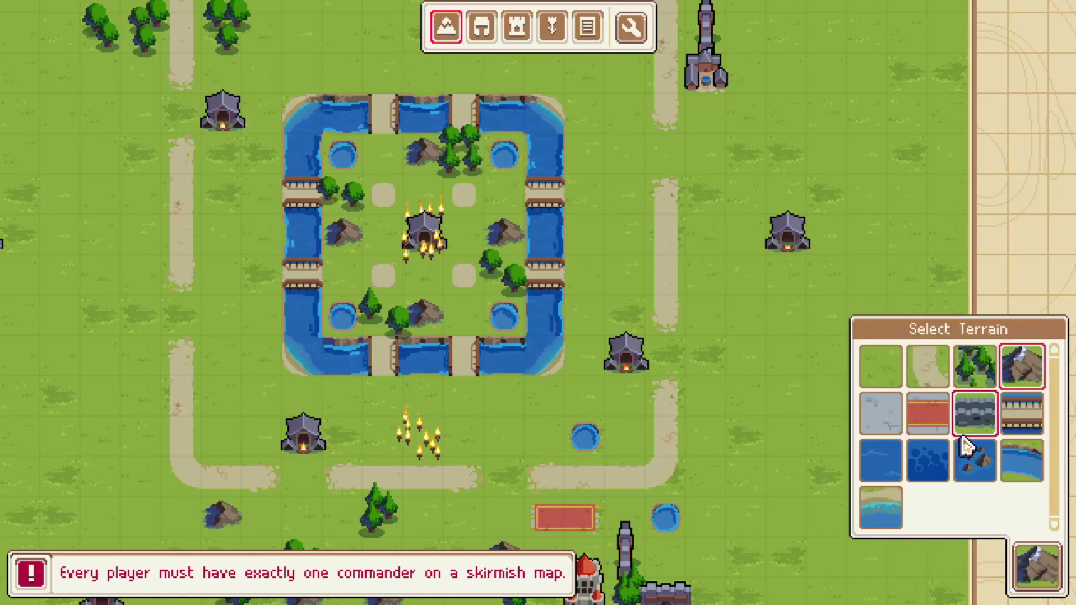
{"action": "left_click", "coordinate": [928, 413]}
{"action": "left_click", "coordinate": [465, 315]}
{"action": "left_click", "coordinate": [350, 279]}
{"action": "left_click", "coordinate": [385, 156]}
{"action": "left_click", "coordinate": [506, 198]}
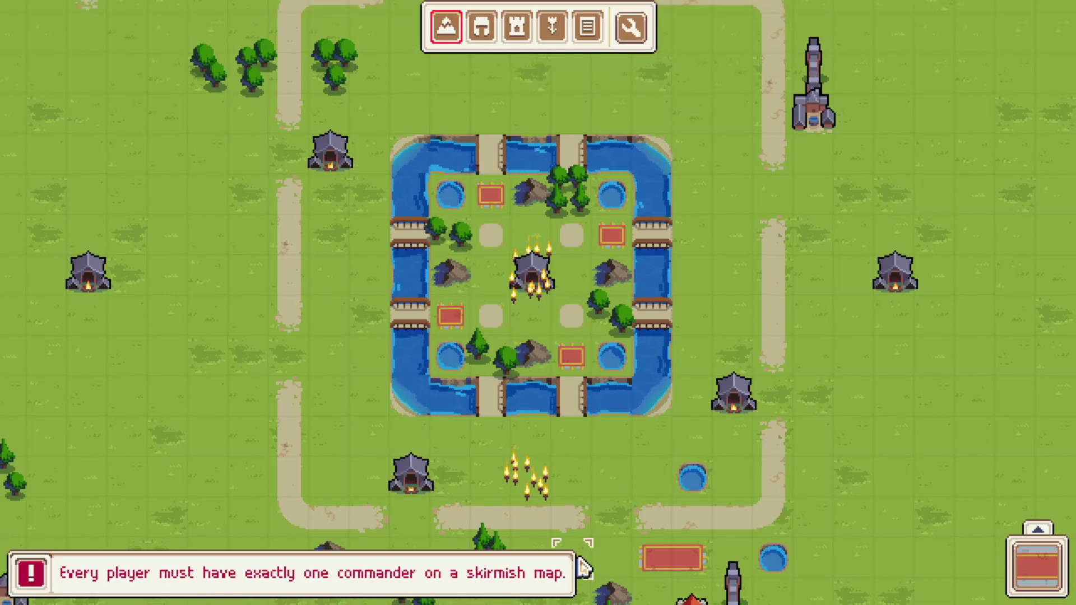
Step: Lay a stair-stepped red carpet southwest of the three diagonal gray walls, and clear its tiles on the map's bottom row
{"action": "key", "text": "s"}
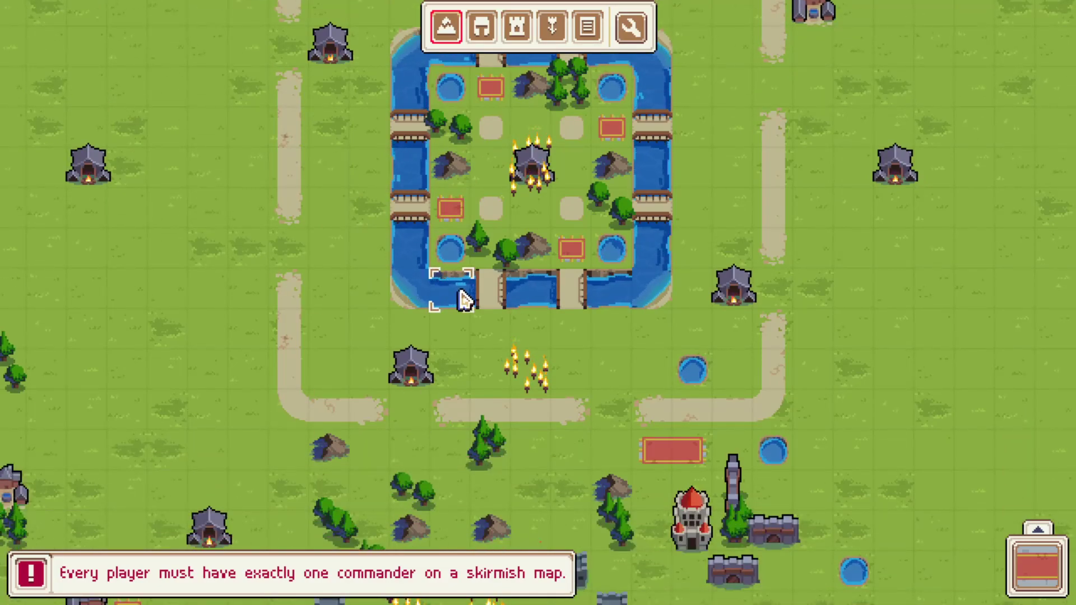
{"action": "mouse_move", "coordinate": [519, 0]}
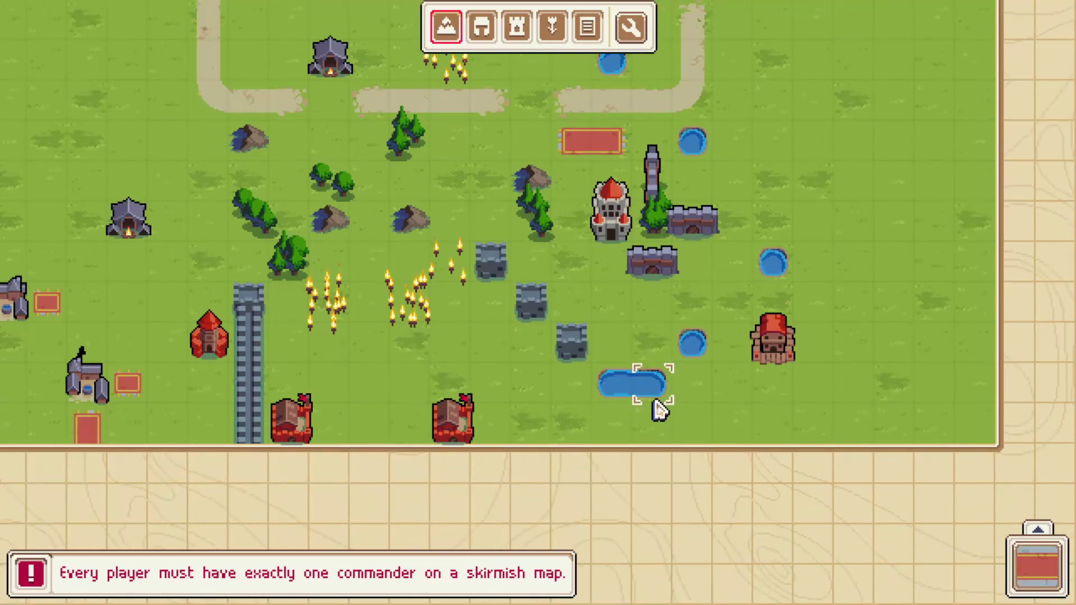
{"action": "left_click", "coordinate": [617, 416]}
{"action": "left_click", "coordinate": [582, 377]}
{"action": "left_click", "coordinate": [528, 345]}
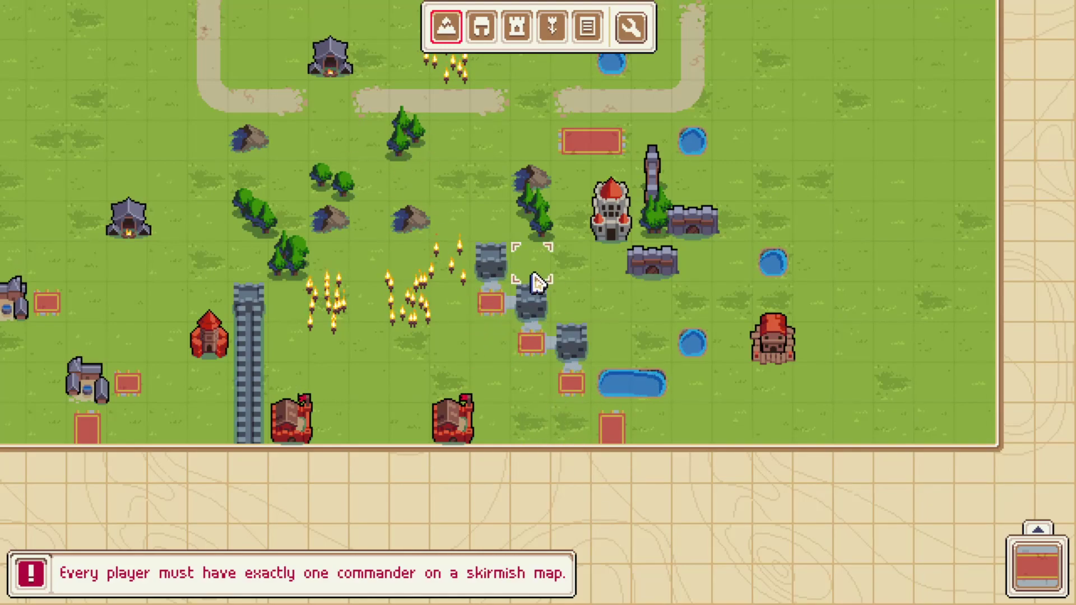
{"action": "left_click", "coordinate": [492, 352]}
{"action": "left_click_drag", "start_coordinate": [524, 375], "coordinate": [577, 427]}
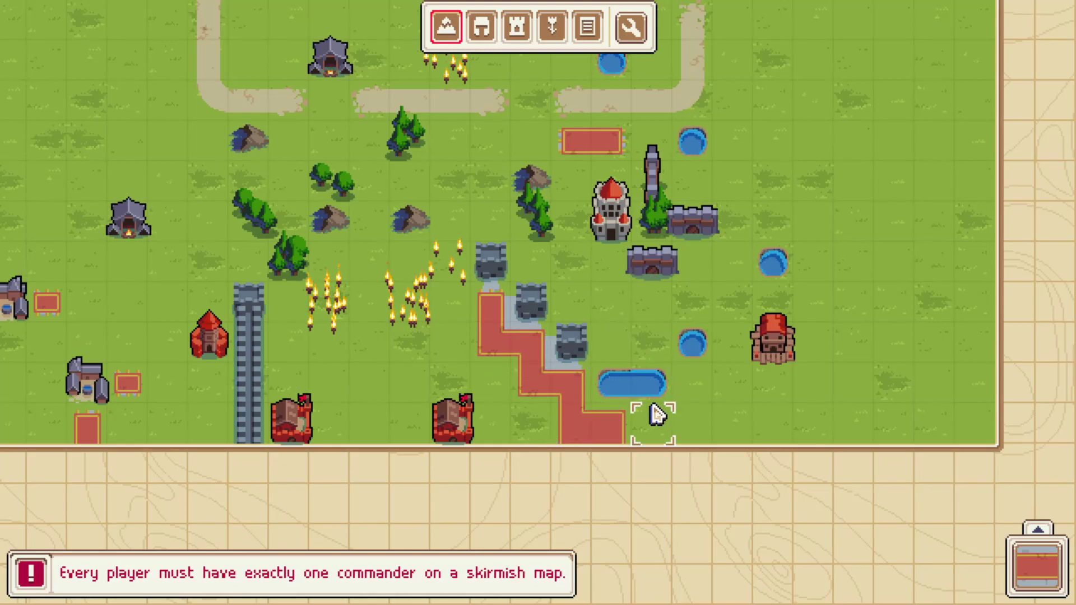
{"action": "right_click_drag", "start_coordinate": [564, 428], "coordinate": [598, 428]}
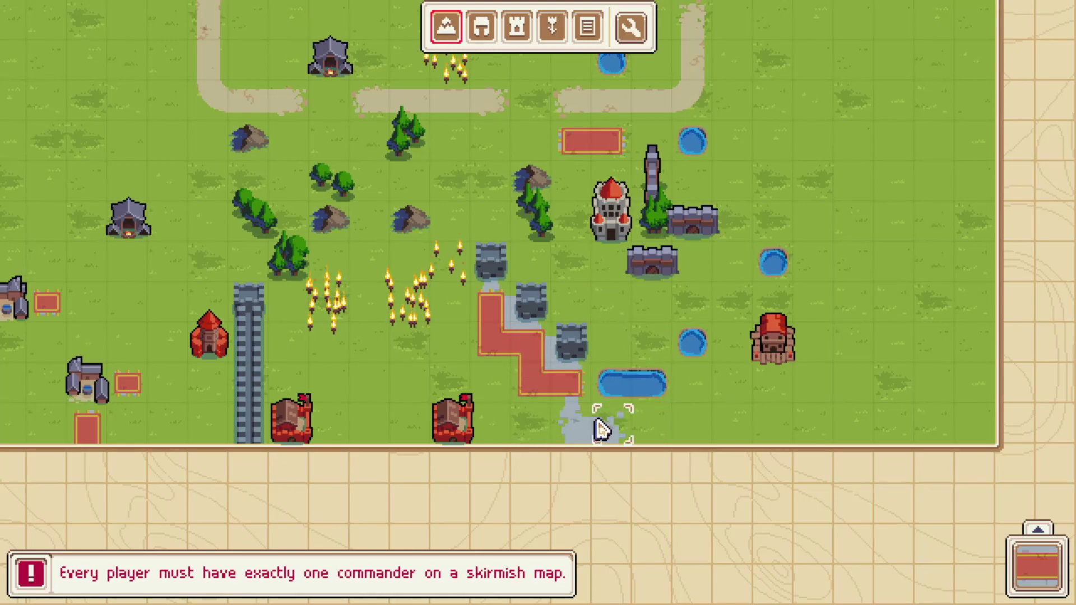
Step: Paint forest from the bottom row up along the stair-stepped strip southwest of the three diagonal gray walls
{"action": "left_click", "coordinate": [1053, 562]}
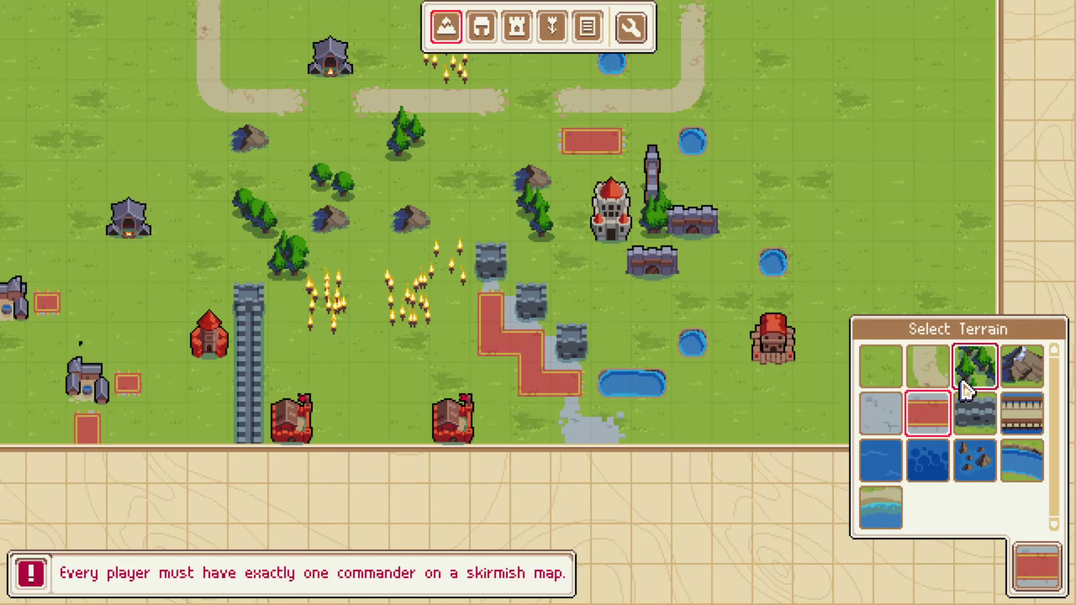
{"action": "left_click", "coordinate": [974, 365]}
{"action": "left_click_drag", "start_coordinate": [600, 423], "coordinate": [617, 425]}
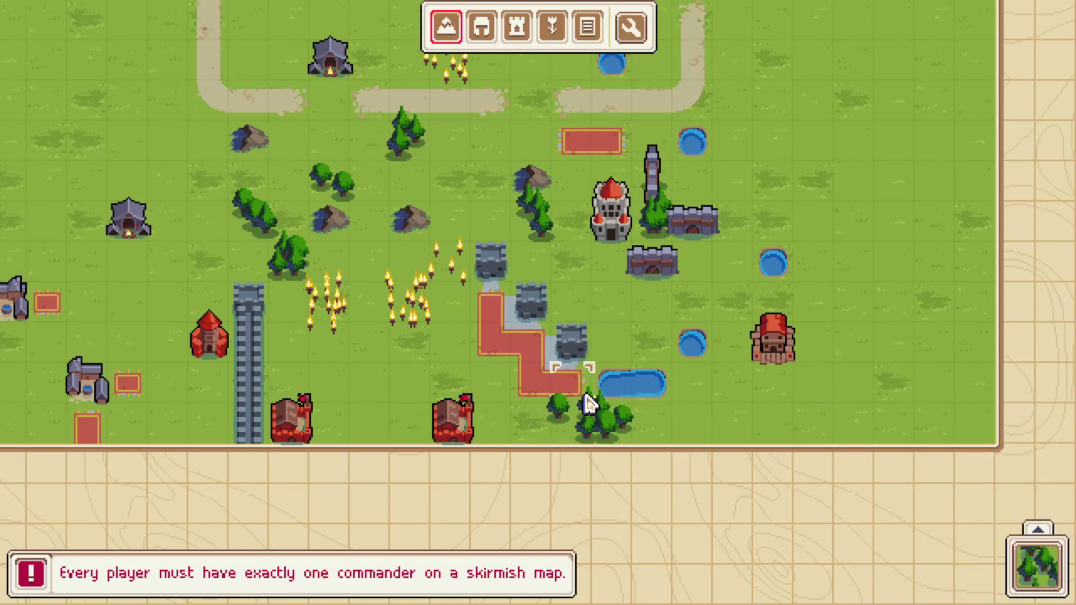
{"action": "mouse_move", "coordinate": [591, 390]}
{"action": "left_mouse_down"}
{"action": "mouse_move", "coordinate": [550, 385]}
{"action": "mouse_move", "coordinate": [519, 350]}
{"action": "mouse_move", "coordinate": [476, 336]}
{"action": "mouse_move", "coordinate": [496, 294]}
{"action": "left_mouse_up"}
Step: Paint a stepped river from below the northwesternmost gray wall southeast to the two-tile pond near the southern edge
{"action": "left_click", "coordinate": [1036, 568]}
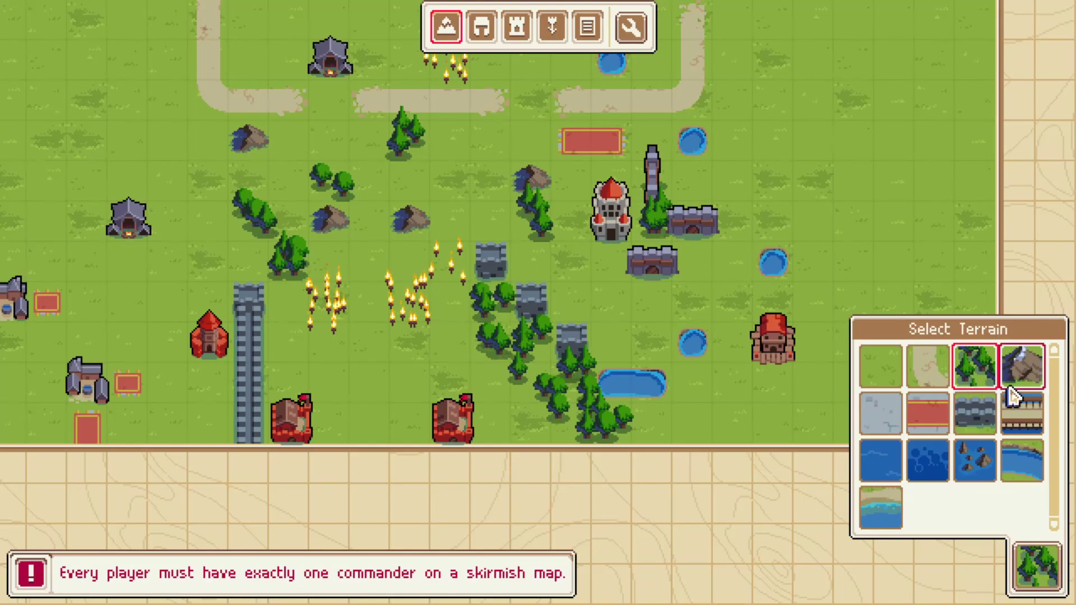
{"action": "left_click", "coordinate": [1025, 367]}
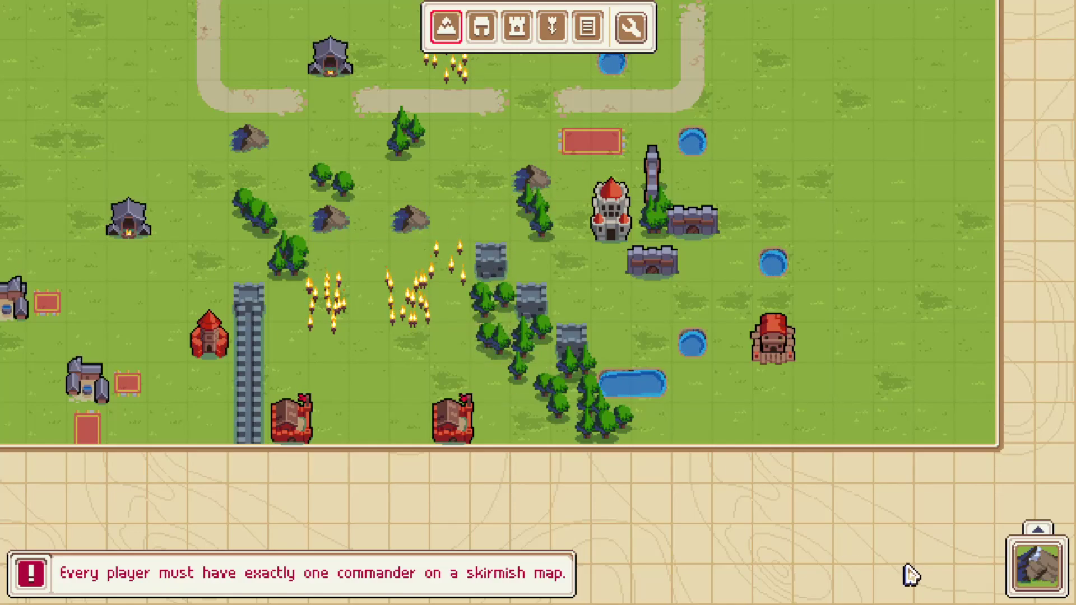
{"action": "left_click", "coordinate": [1034, 565]}
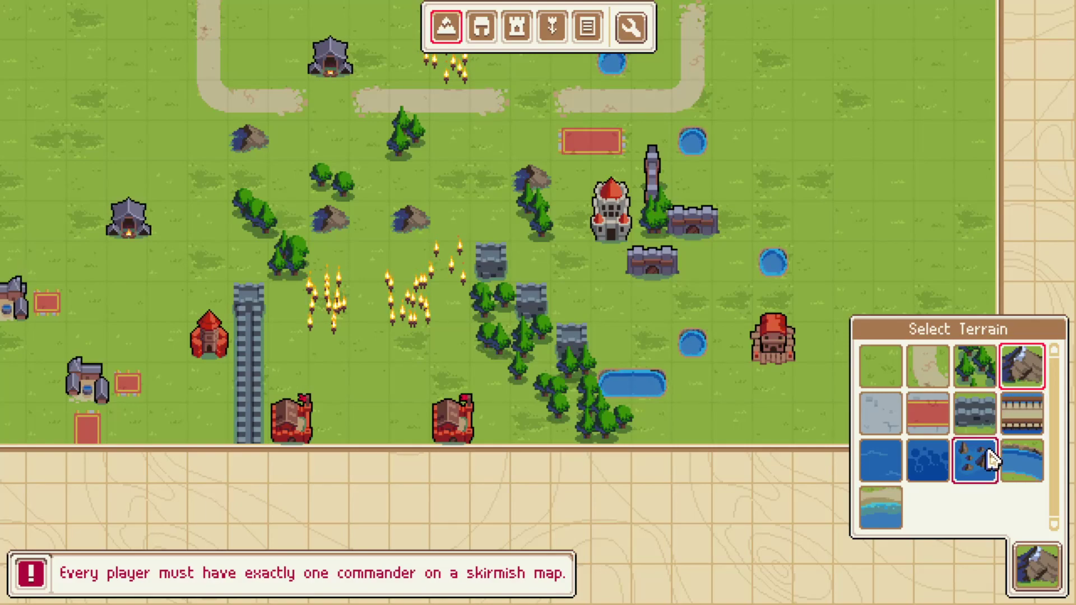
{"action": "left_click", "coordinate": [1034, 468]}
{"action": "left_click", "coordinate": [488, 314]}
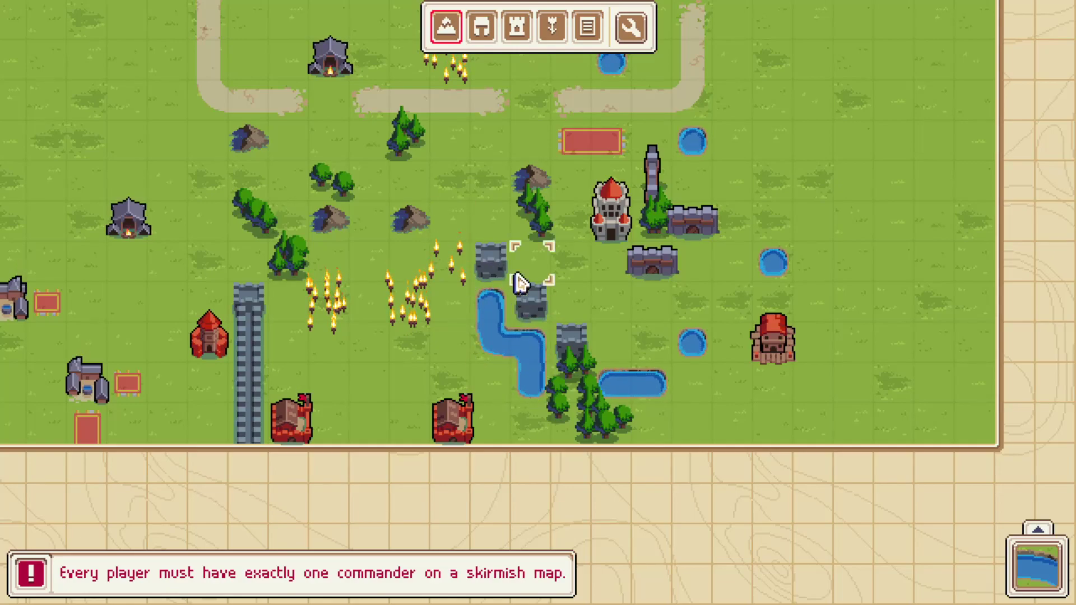
{"action": "mouse_move", "coordinate": [559, 406]}
{"action": "left_mouse_down"}
{"action": "mouse_move", "coordinate": [568, 412]}
{"action": "mouse_move", "coordinate": [604, 378]}
{"action": "mouse_move", "coordinate": [609, 403]}
{"action": "left_mouse_up"}
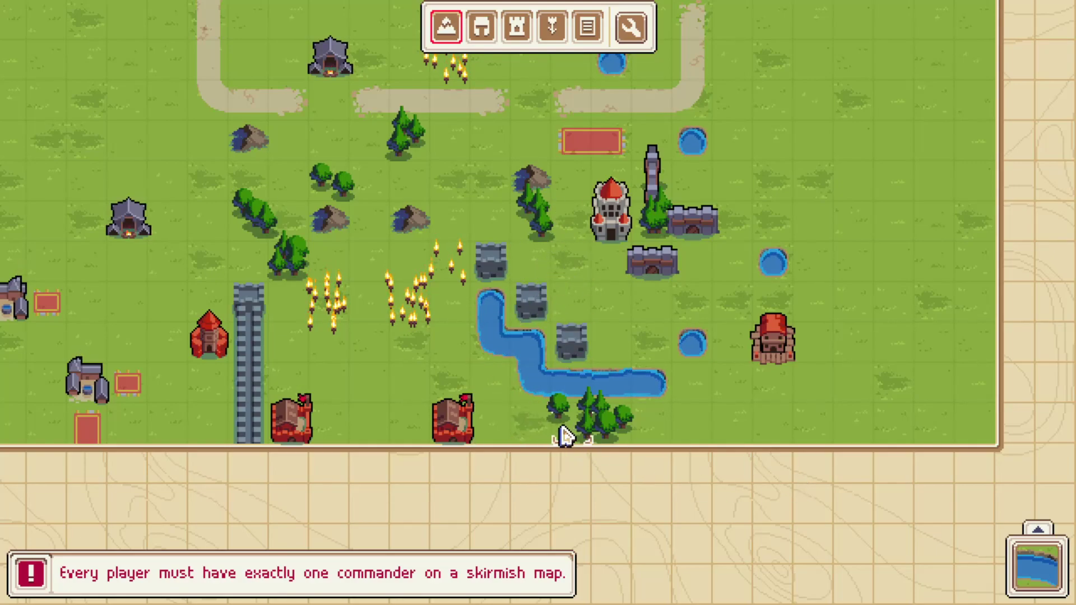
Step: Add a forest tile on the bottom row below the new lake, and remove the river link and forests east of it
{"action": "left_click", "coordinate": [1036, 569]}
{"action": "left_click", "coordinate": [974, 386]}
{"action": "left_click", "coordinate": [525, 420]}
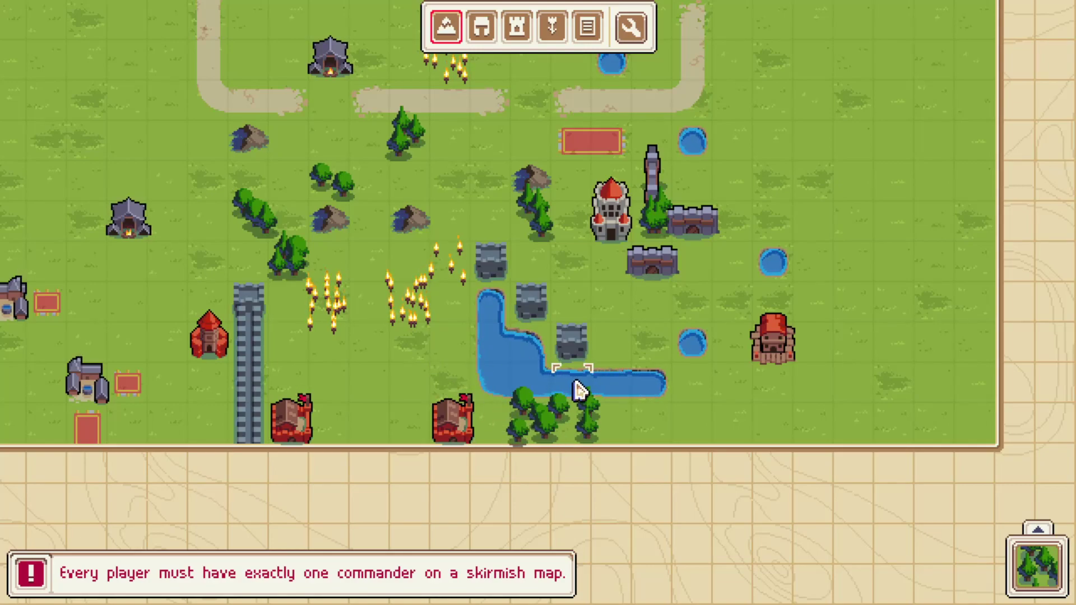
{"action": "left_click_drag", "start_coordinate": [580, 389], "coordinate": [572, 428]}
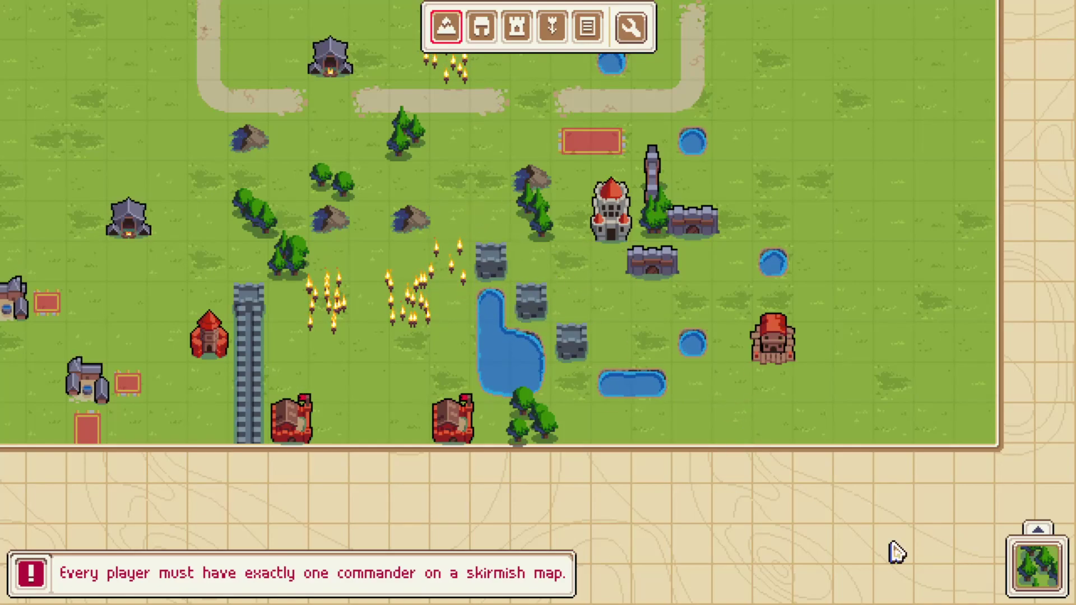
Step: Paint an L-shaped strip of stone floor north and west of the northwesternmost gray wall, down beside the lake
{"action": "left_click", "coordinate": [1037, 567]}
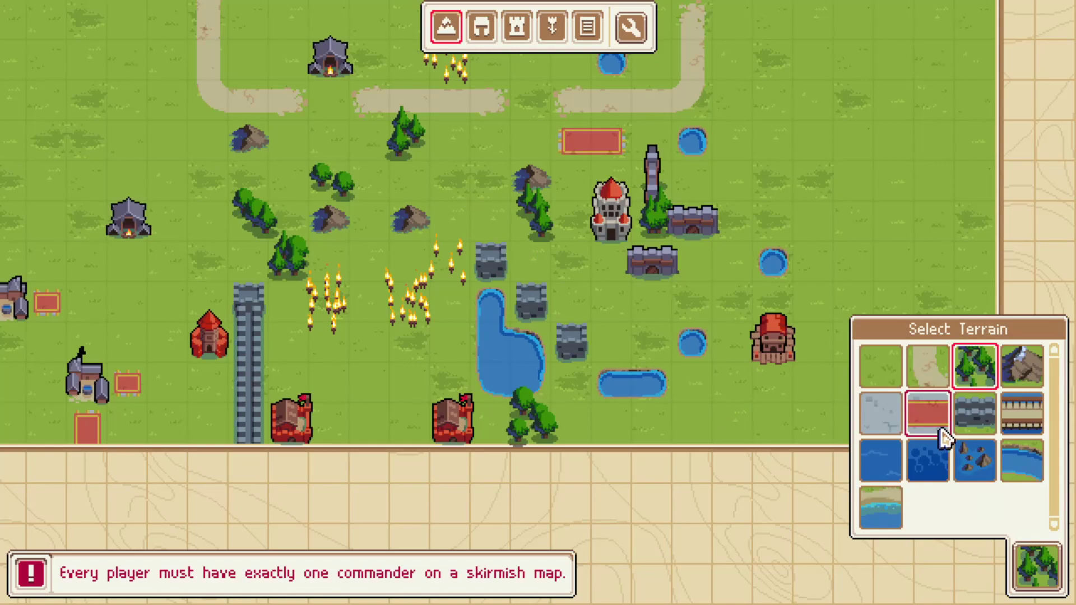
{"action": "left_click", "coordinate": [900, 412]}
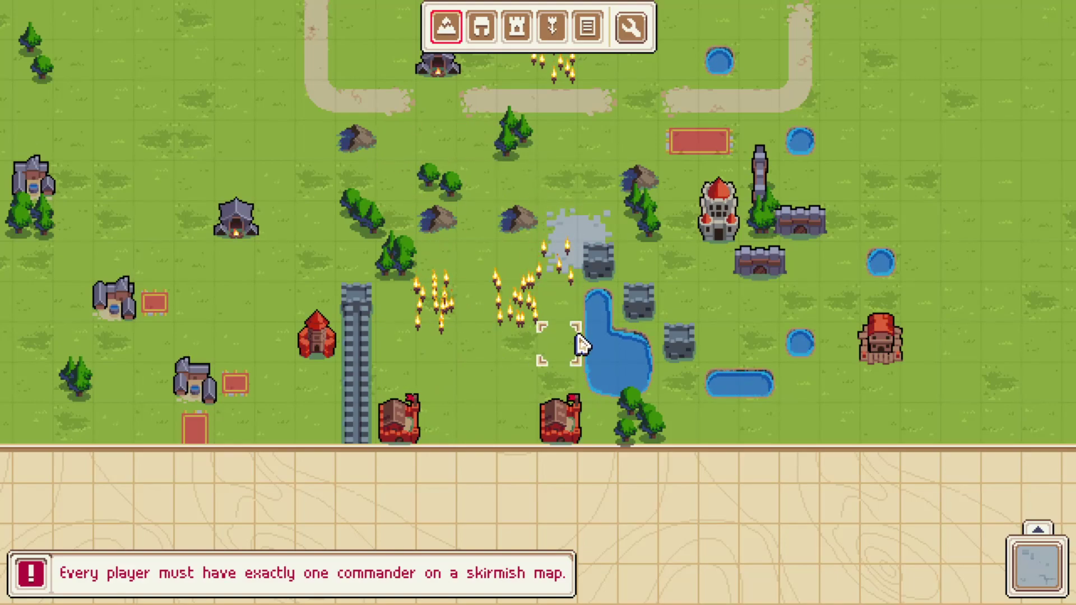
{"action": "left_click_drag", "start_coordinate": [580, 345], "coordinate": [561, 249]}
Step: Lay an L-shaped red carpet, four tiles tall and two wide, north and west of the northwesternmost gray wall
{"action": "left_click", "coordinate": [1015, 566]}
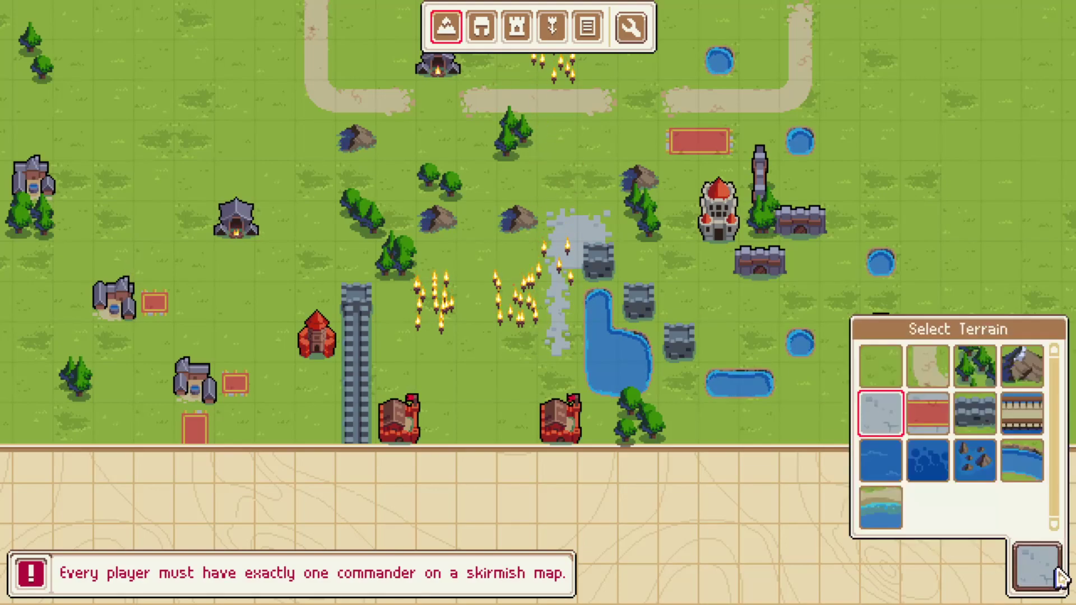
{"action": "left_click", "coordinate": [931, 418]}
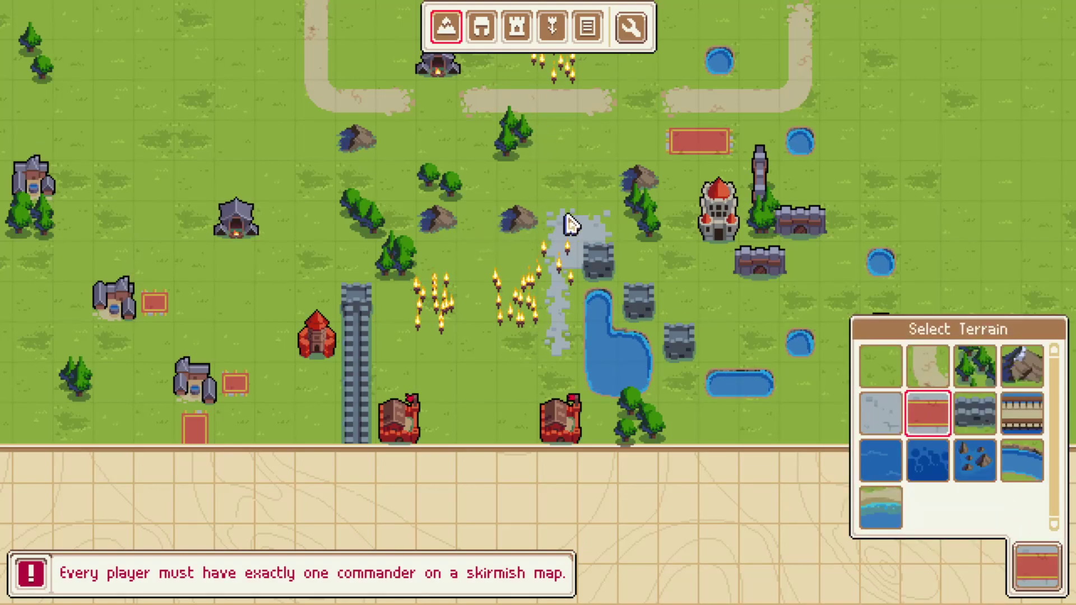
{"action": "left_click", "coordinate": [567, 225]}
{"action": "left_click_drag", "start_coordinate": [569, 227], "coordinate": [593, 232]}
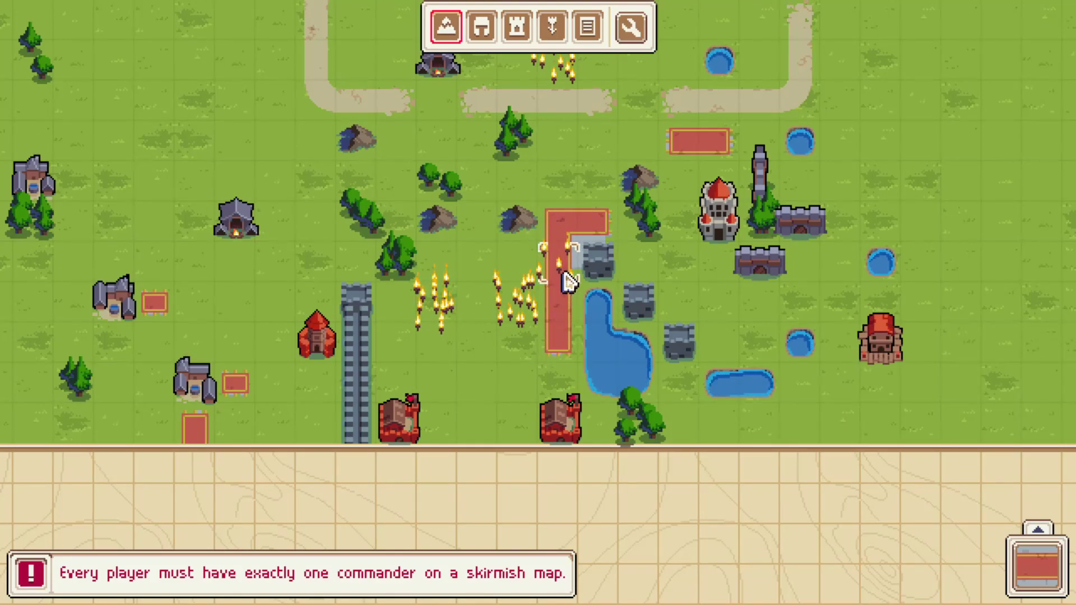
Step: Paint a two-by-two block of road tiles between the southern road and the L-shaped carpet, plus one road tile extending east
{"action": "key", "text": "Right"}
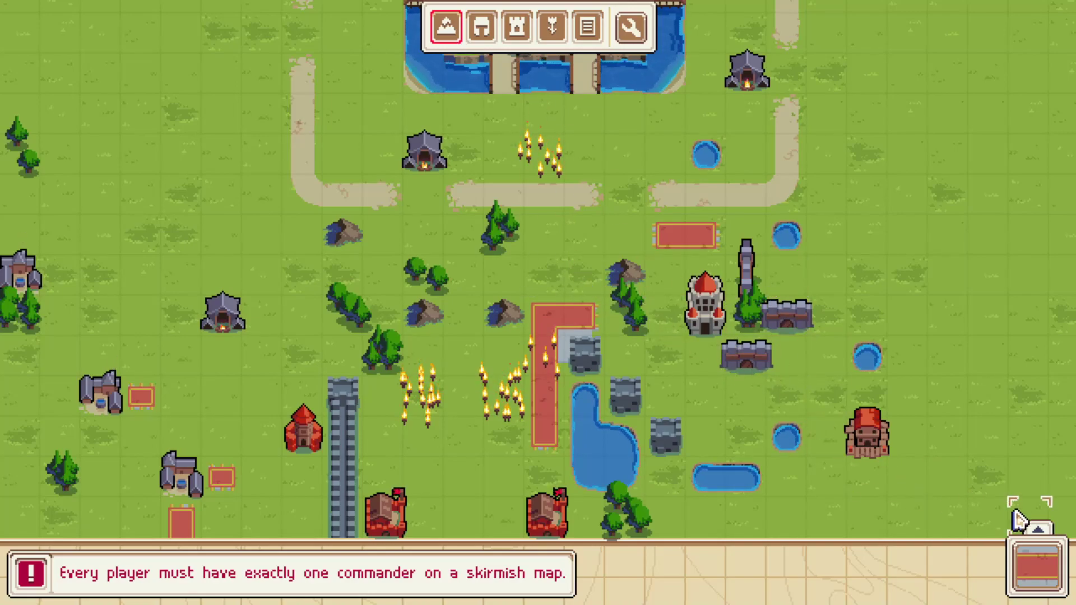
{"action": "left_click", "coordinate": [1038, 529]}
{"action": "left_click", "coordinate": [919, 373]}
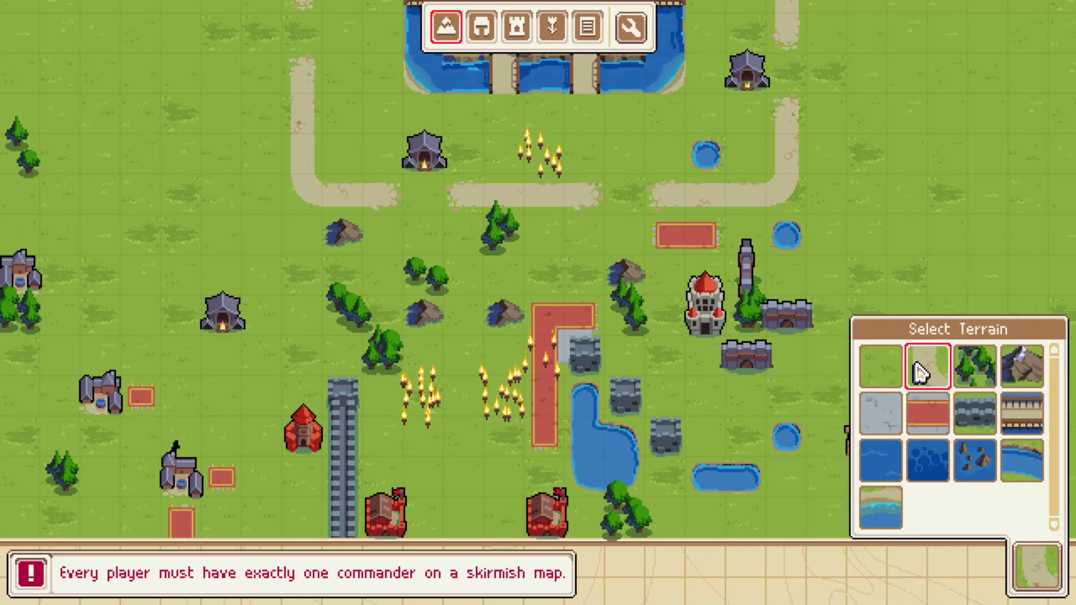
{"action": "left_click", "coordinate": [555, 276]}
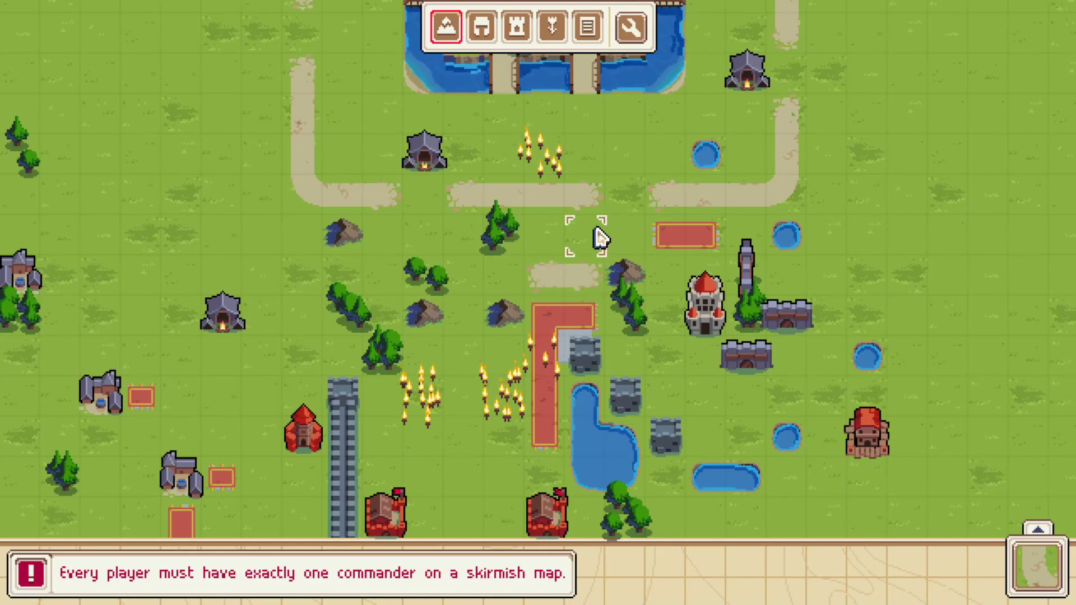
{"action": "left_click_drag", "start_coordinate": [631, 247], "coordinate": [560, 238]}
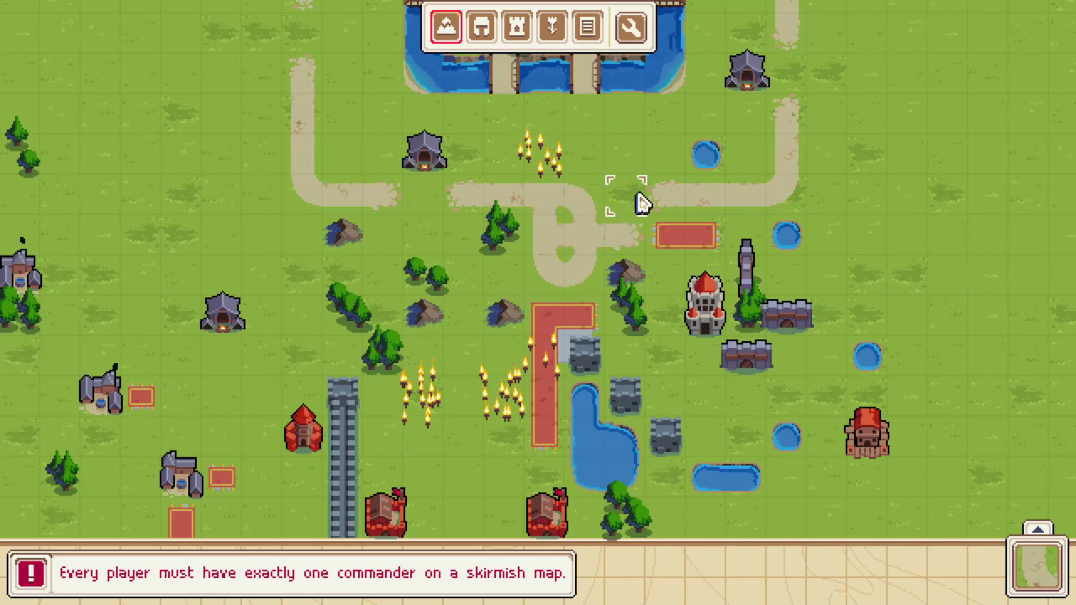
{"action": "left_click", "coordinate": [634, 232]}
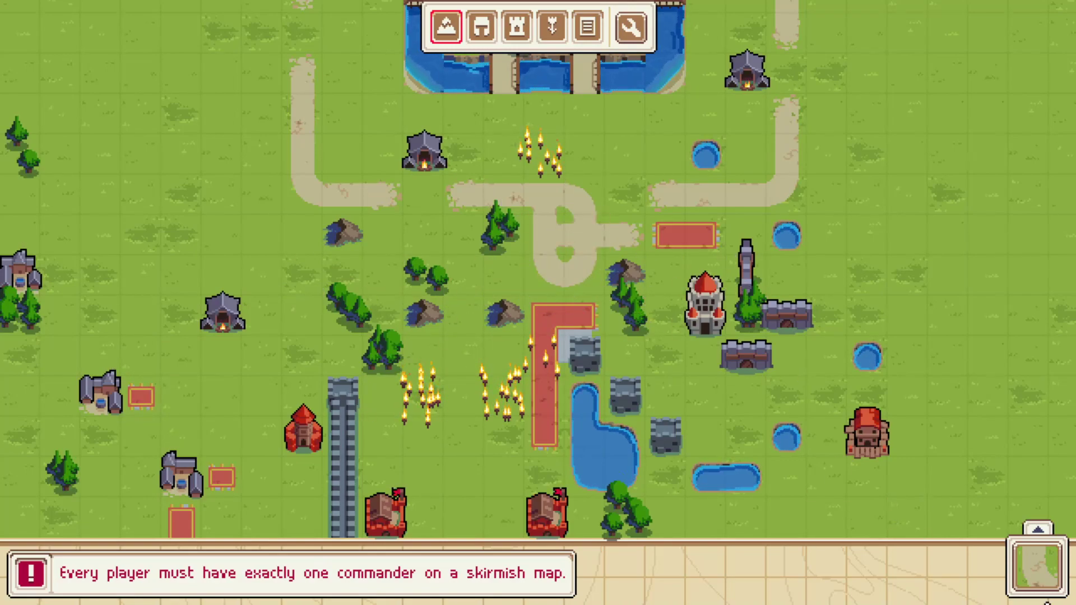
{"action": "left_click", "coordinate": [1043, 566]}
{"action": "left_click", "coordinate": [1044, 566]}
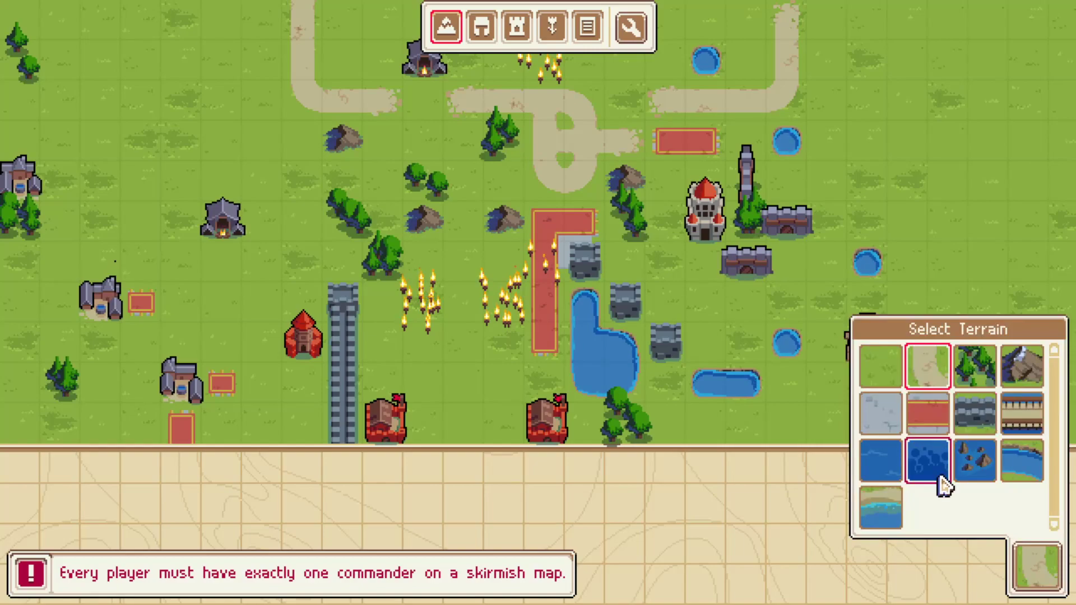
{"action": "left_click", "coordinate": [881, 507]}
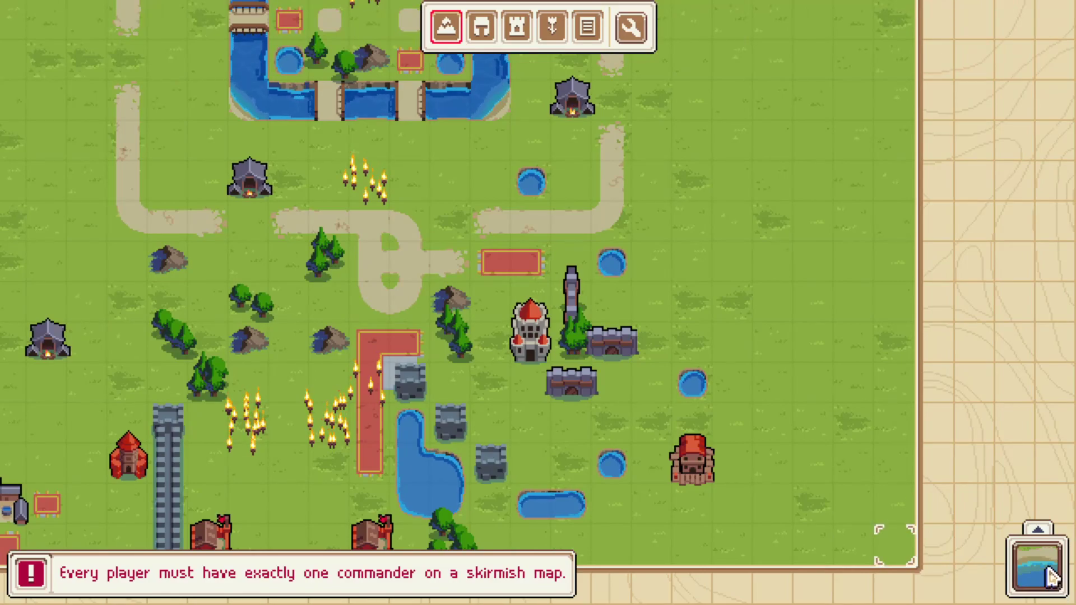
{"action": "left_click", "coordinate": [1052, 578]}
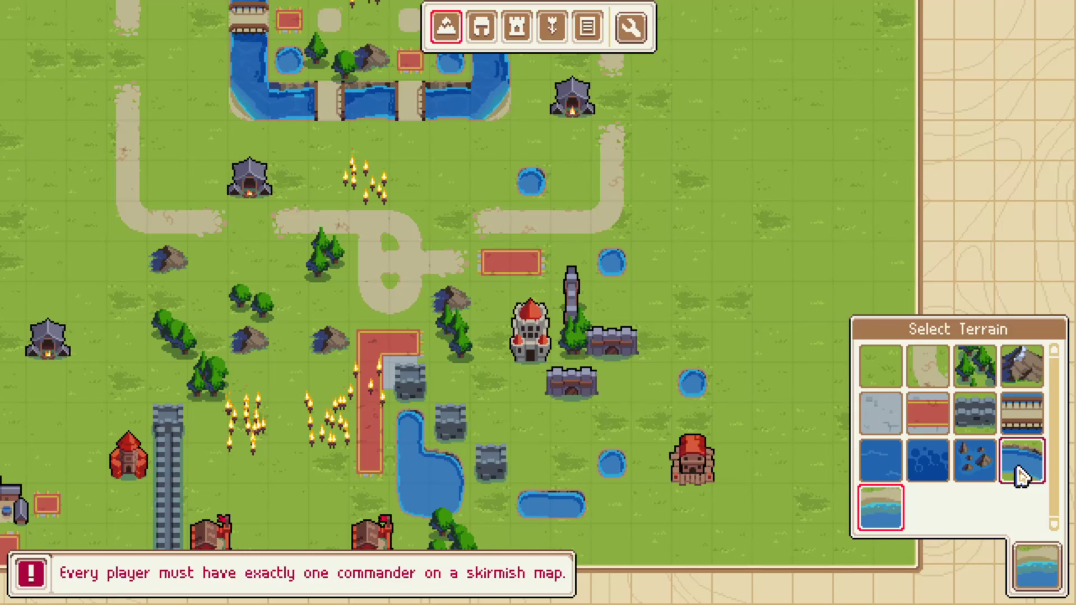
{"action": "left_click", "coordinate": [408, 265]}
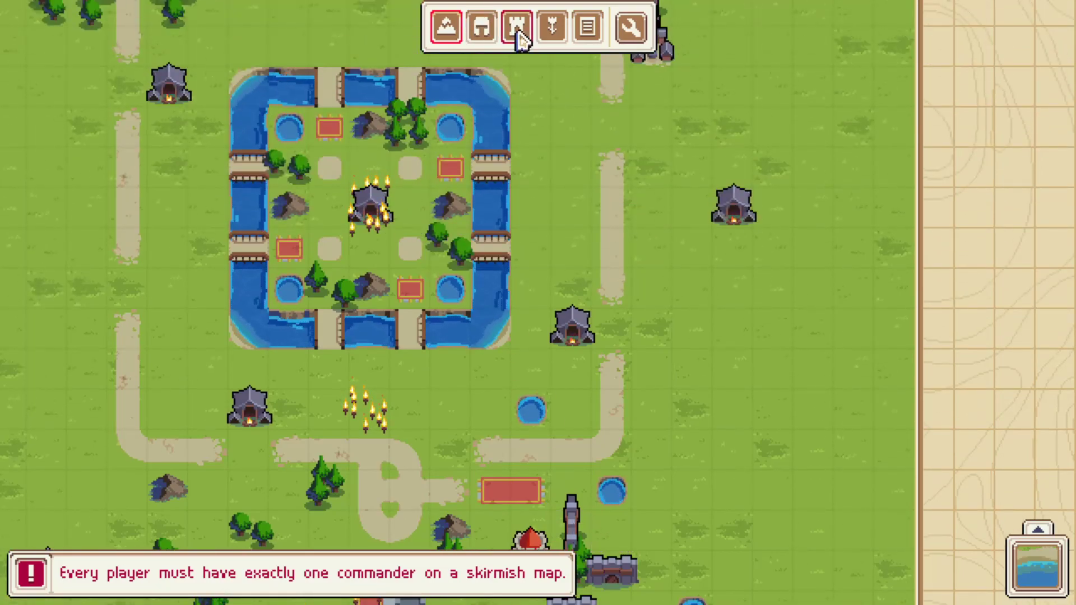
Step: Remove the dark tower and two gate structures beside the white castle, and place a mountain tile directly north of the castle
{"action": "left_click", "coordinate": [519, 35]}
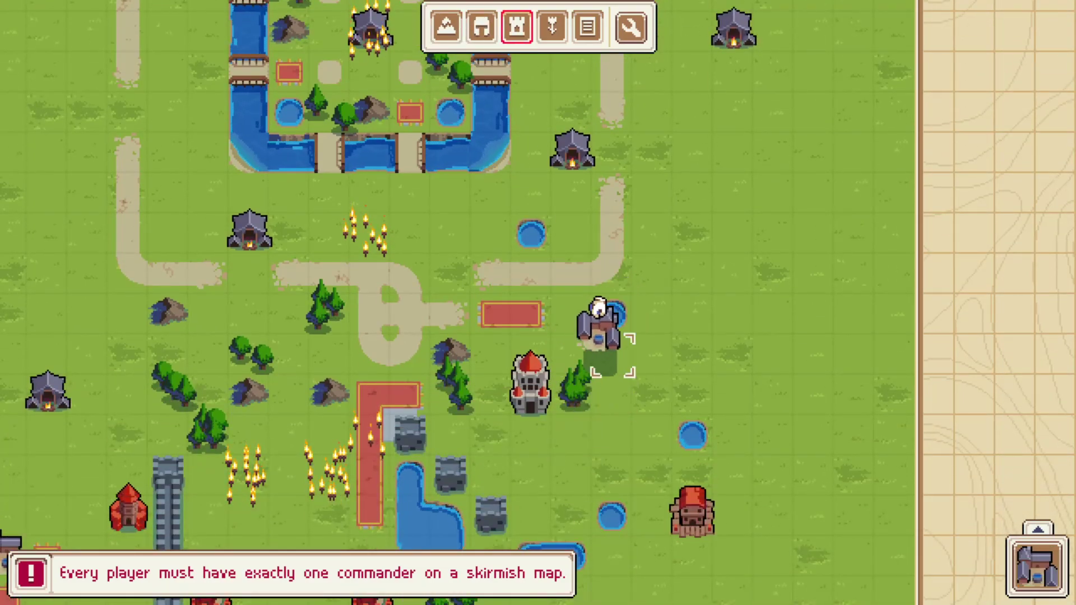
{"action": "left_click", "coordinate": [453, 36]}
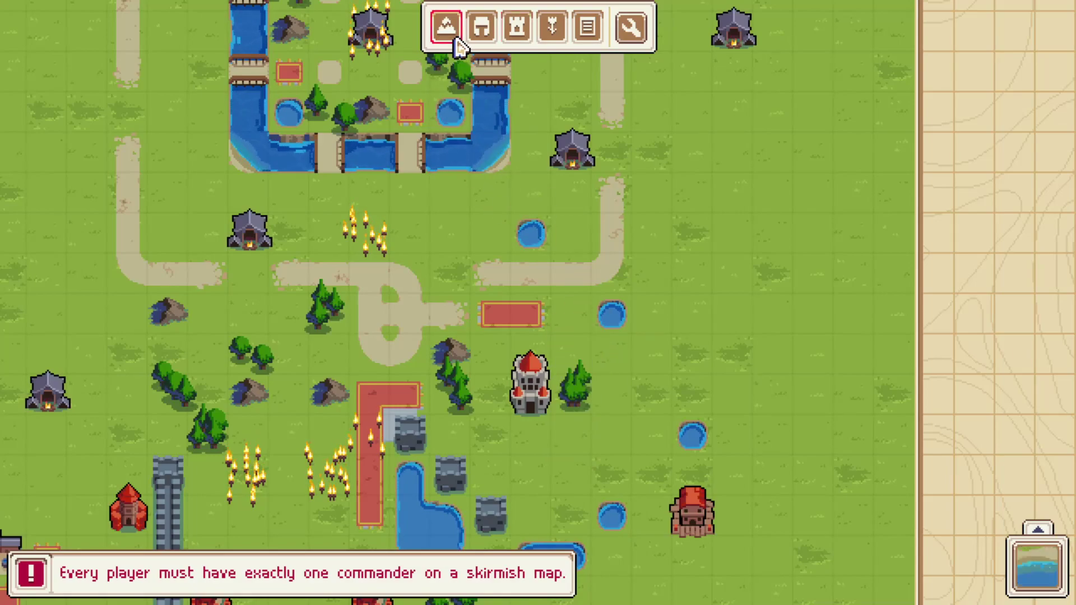
{"action": "left_click", "coordinate": [1009, 555]}
{"action": "left_click", "coordinate": [1021, 365]}
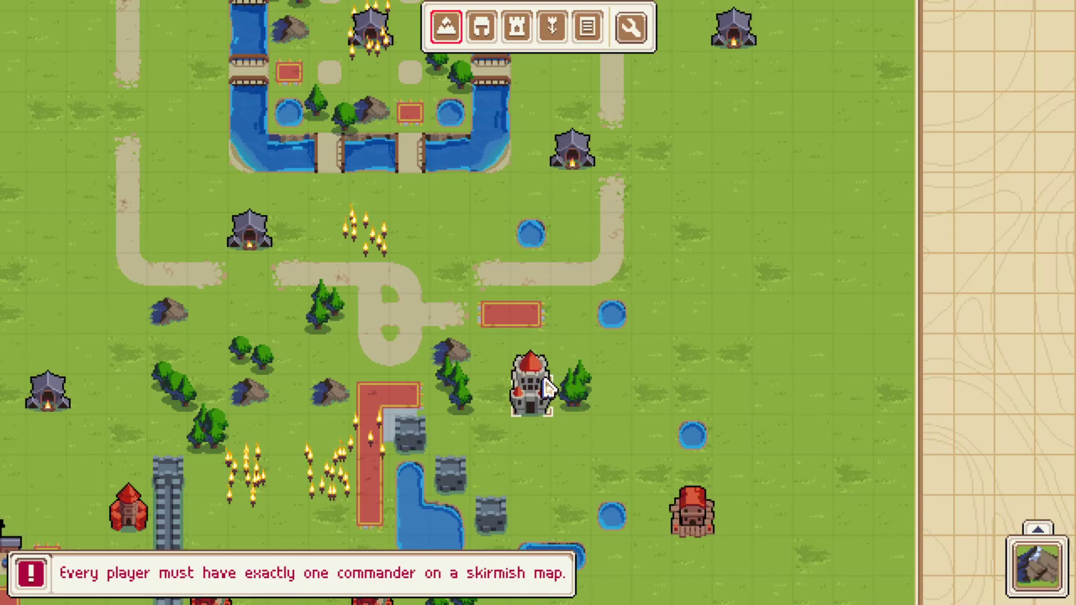
{"action": "scroll", "coordinate": [547, 386], "scroll_direction": "down", "scroll_amount": 3}
{"action": "scroll", "coordinate": [563, 253], "scroll_direction": "up", "scroll_amount": 2}
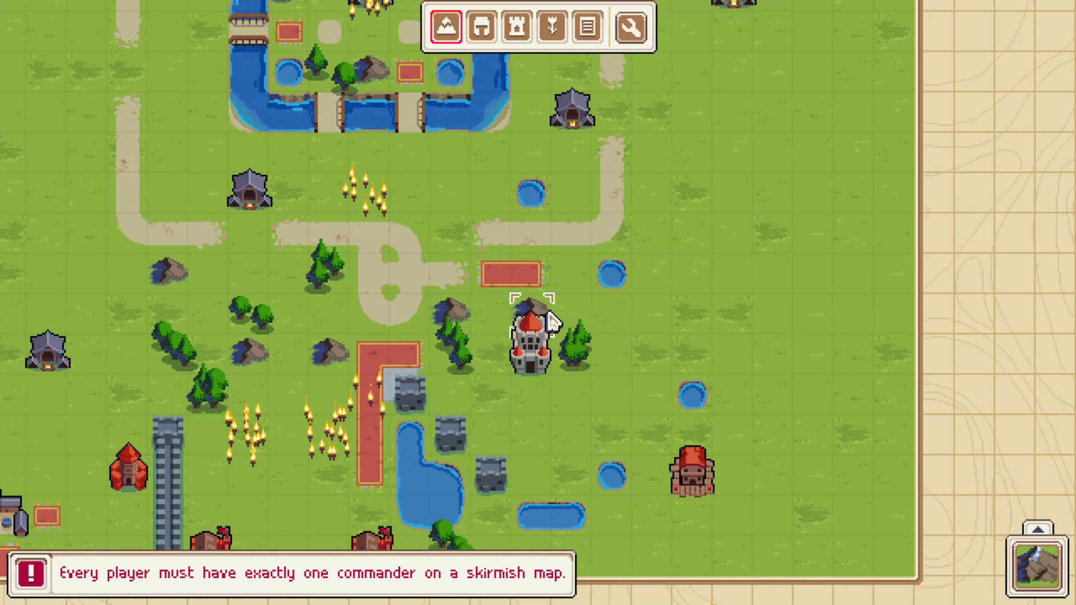
Step: Place forest tiles east of the pond inside the southeastern road corner and west of the tent inside the southwestern road corner
{"action": "left_click", "coordinate": [516, 28]}
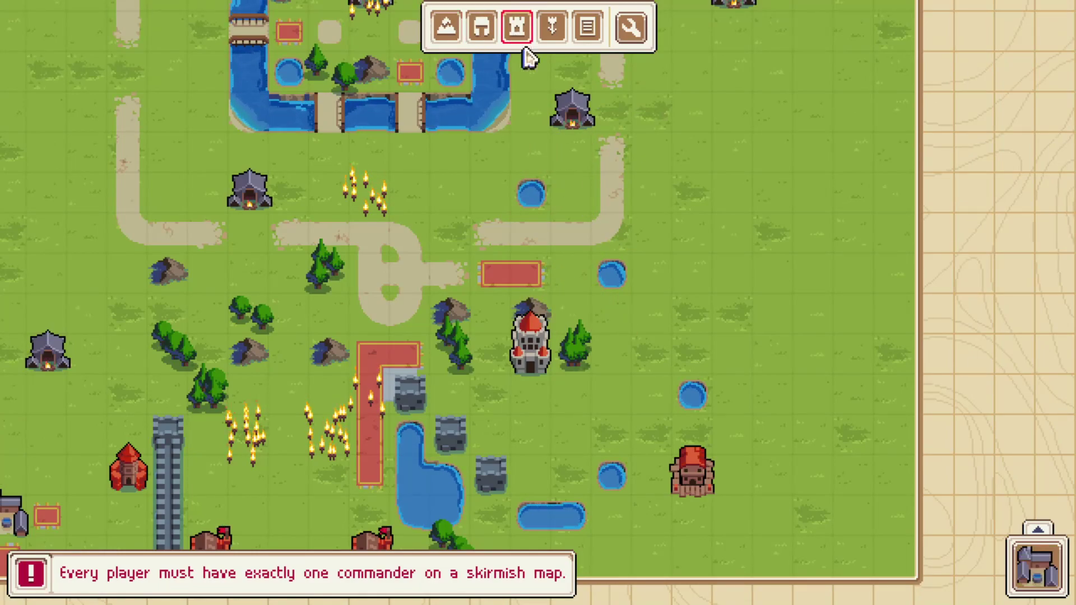
{"action": "left_click", "coordinate": [1036, 566]}
{"action": "left_click", "coordinate": [446, 27]}
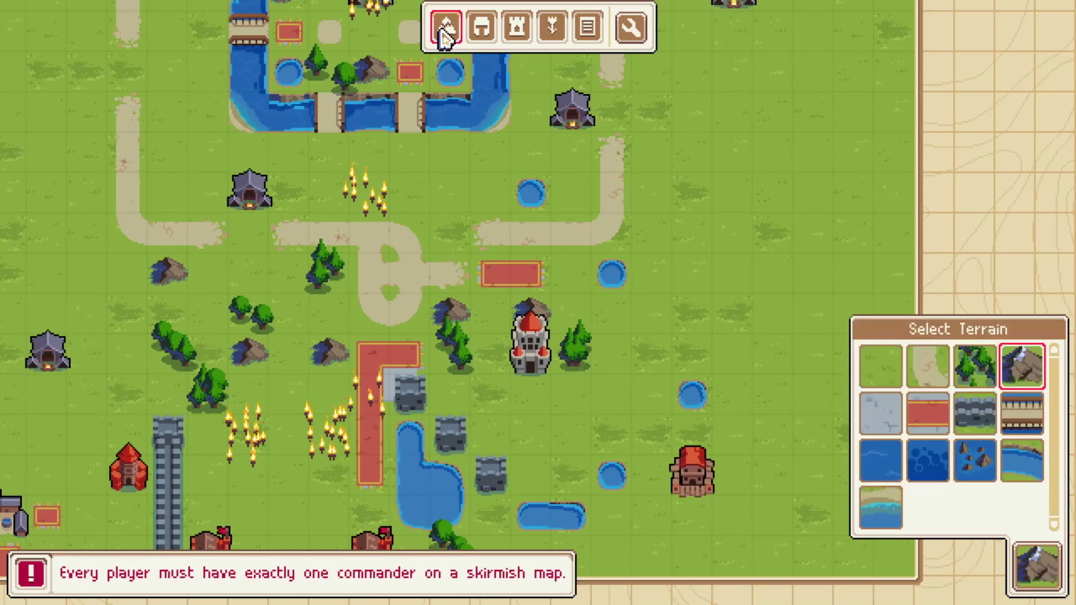
{"action": "left_click", "coordinate": [987, 367]}
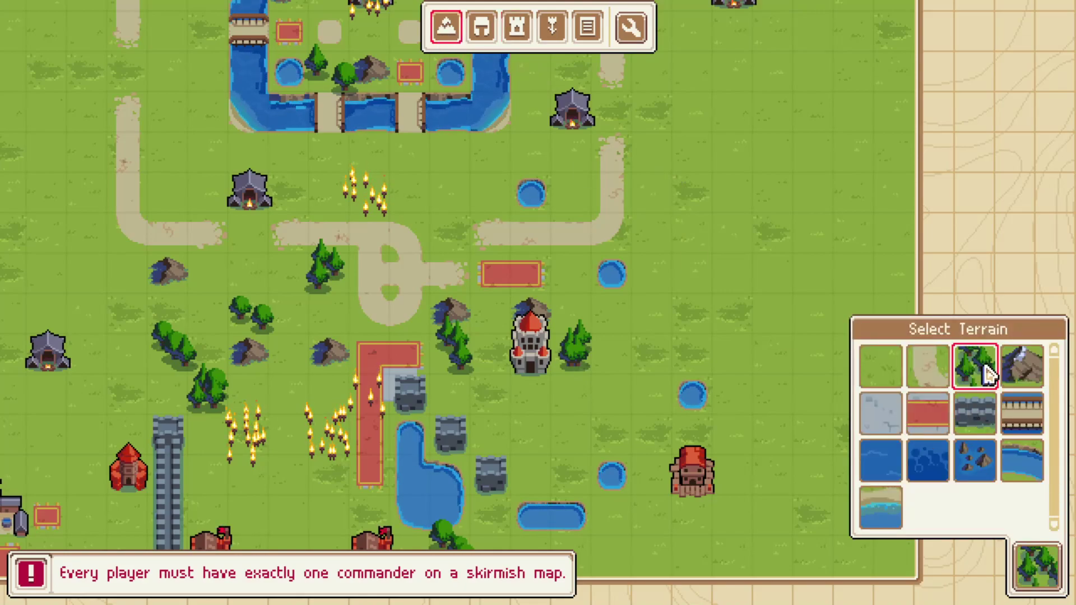
{"action": "left_click", "coordinate": [626, 312]}
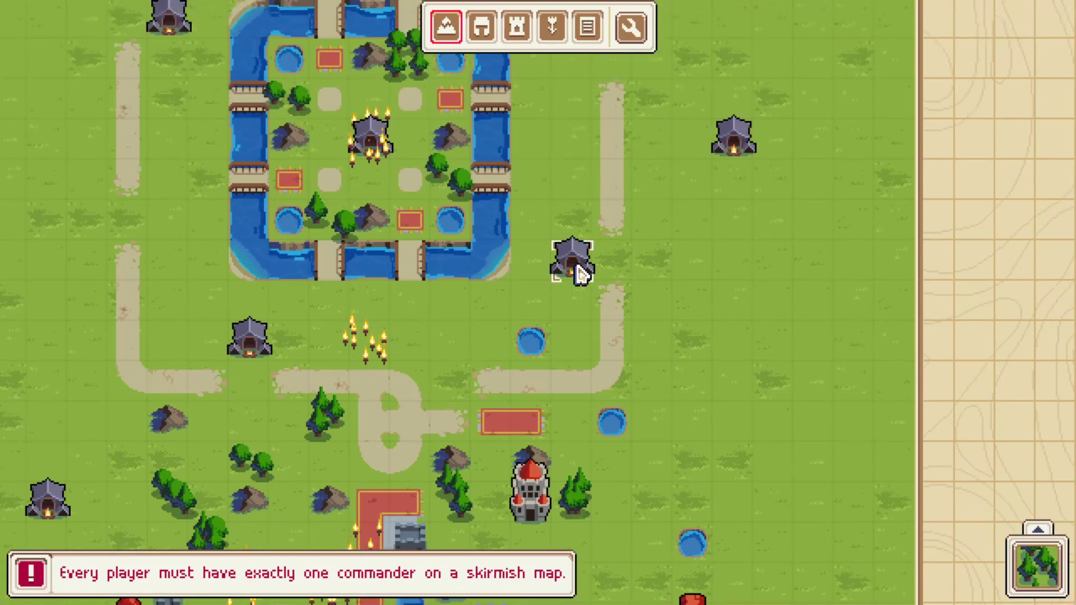
{"action": "left_click", "coordinate": [573, 346]}
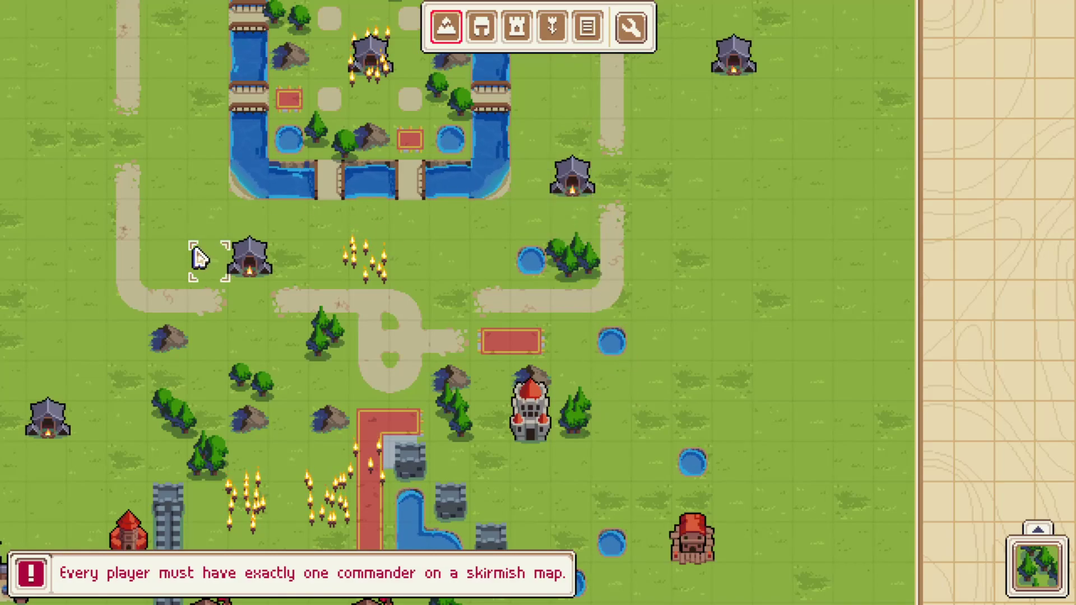
Step: Place a single river tile directly north of the forest inside the southwestern road corner
{"action": "left_click", "coordinate": [1037, 566]}
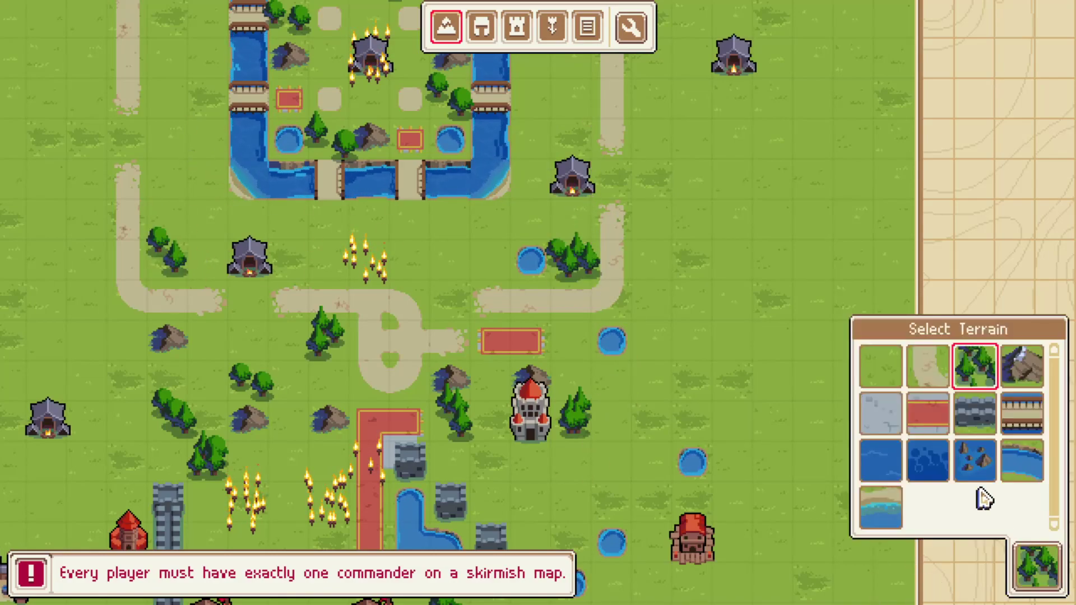
{"action": "left_click", "coordinate": [1018, 477]}
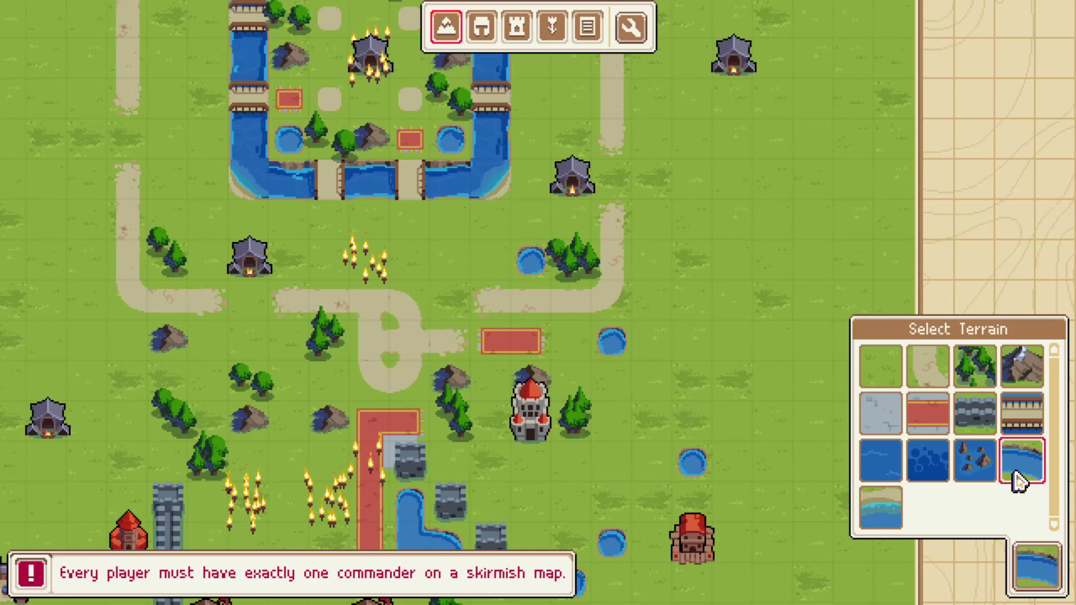
{"action": "left_click", "coordinate": [164, 224]}
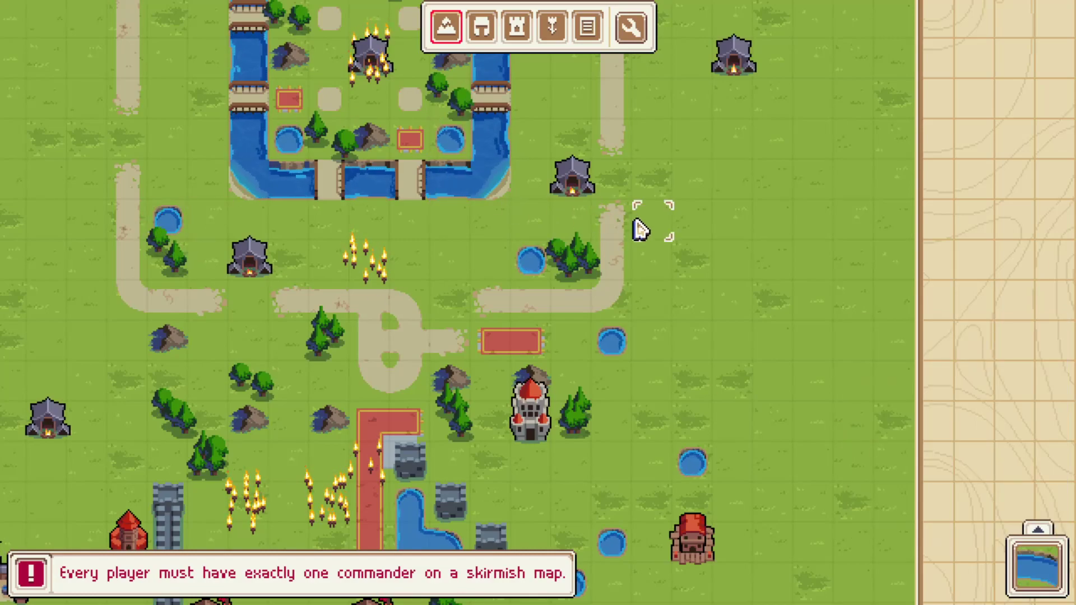
Step: Look over the map's southern half and the moat enclosure to examine how the decorations are distributed
{"action": "key", "text": "a"}
{"action": "key", "text": "s"}
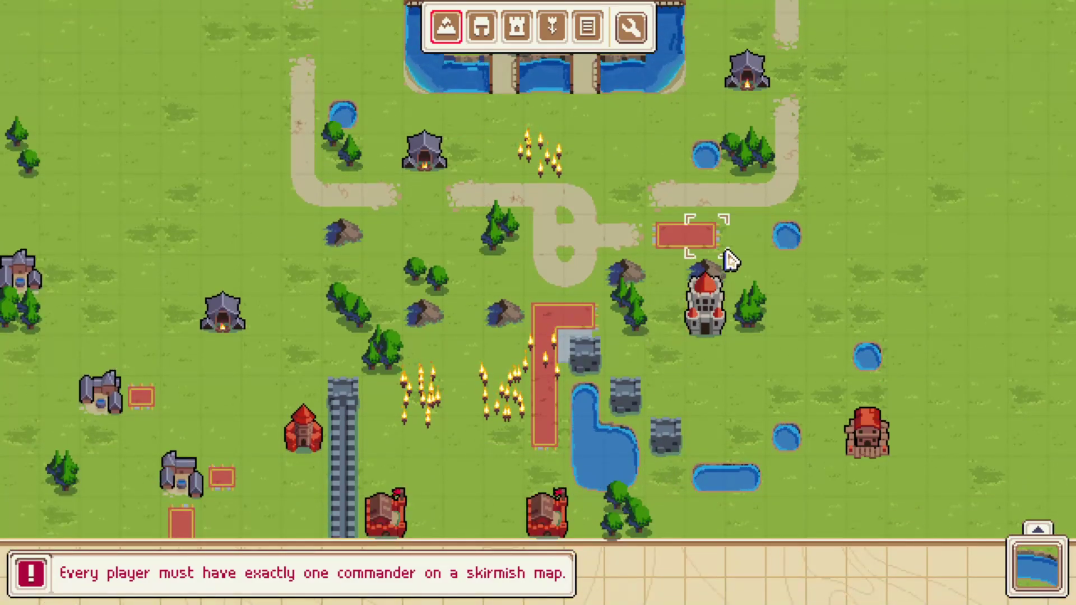
{"action": "key", "text": "a"}
{"action": "key", "text": "w"}
{"action": "key", "text": "d"}
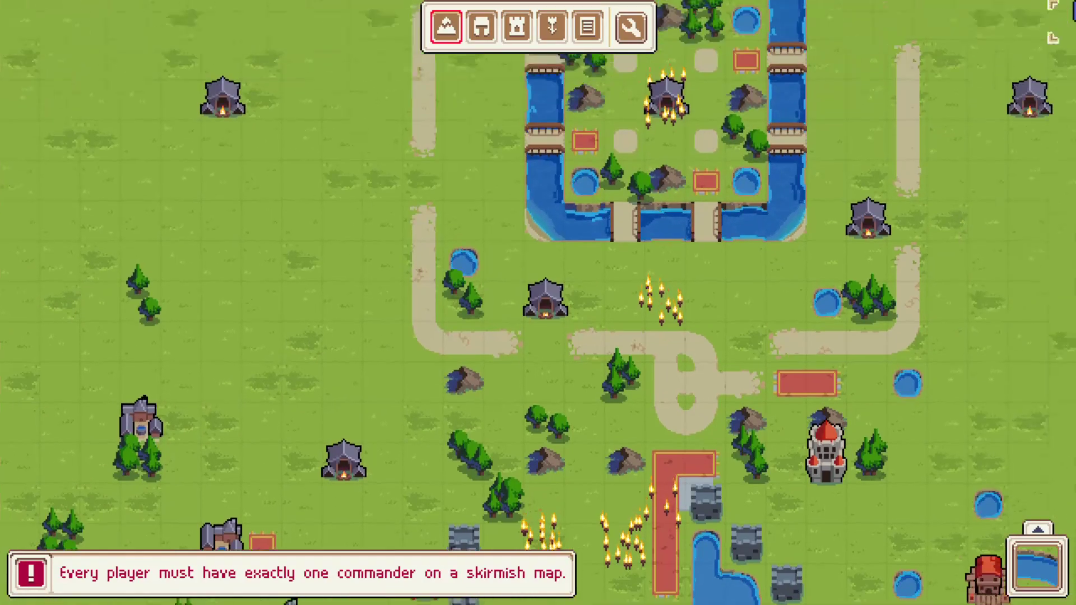
{"action": "key", "text": "s"}
{"action": "key", "text": "d"}
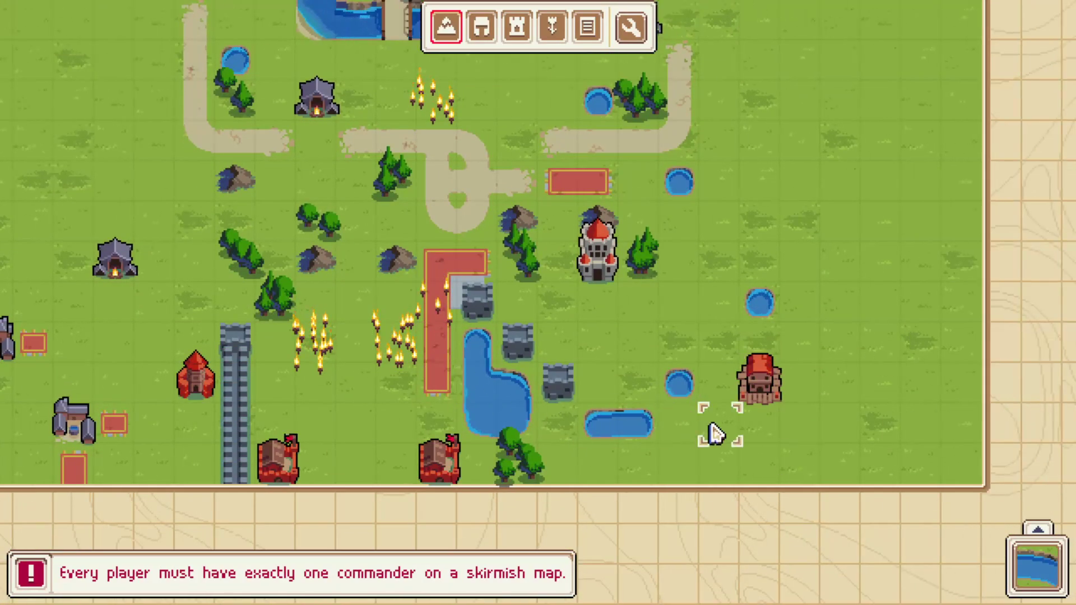
{"action": "key", "text": "a"}
{"action": "key", "text": "a"}
{"action": "key", "text": "d"}
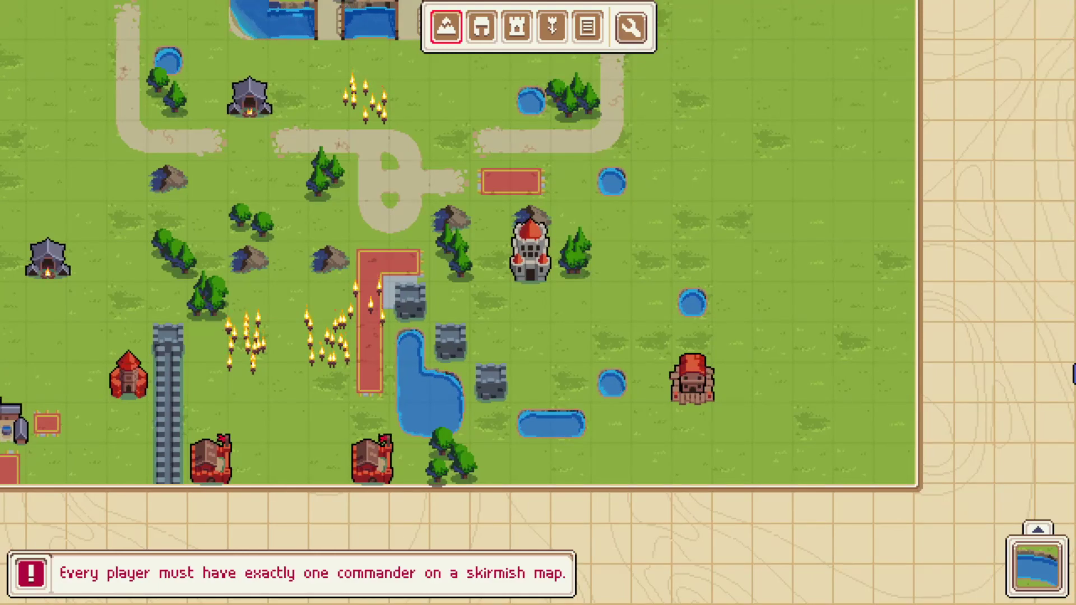
{"action": "key", "text": "a"}
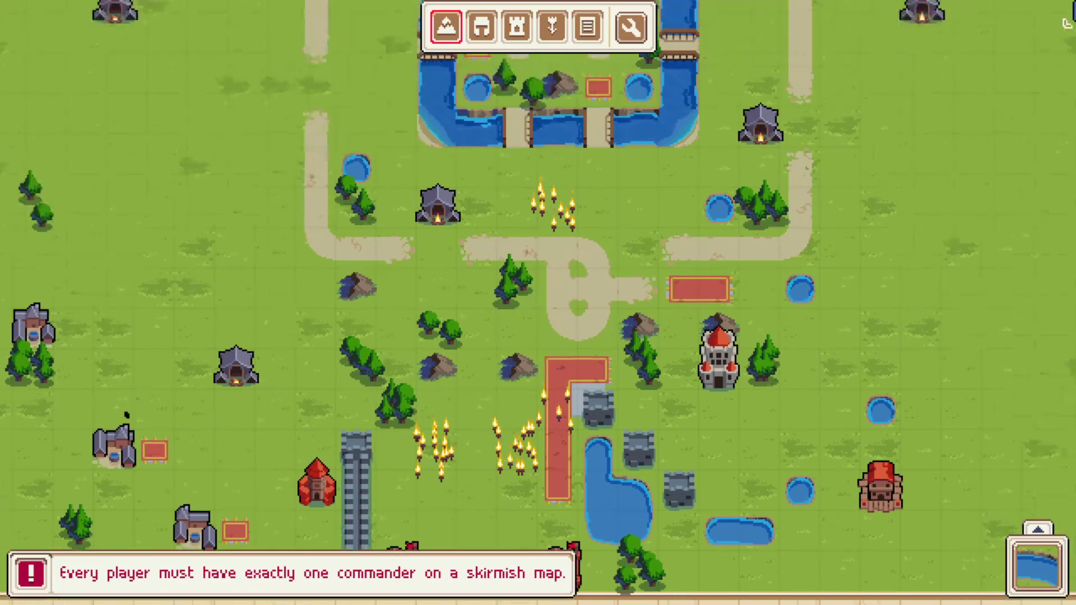
{"action": "mouse_move", "coordinate": [492, 12]}
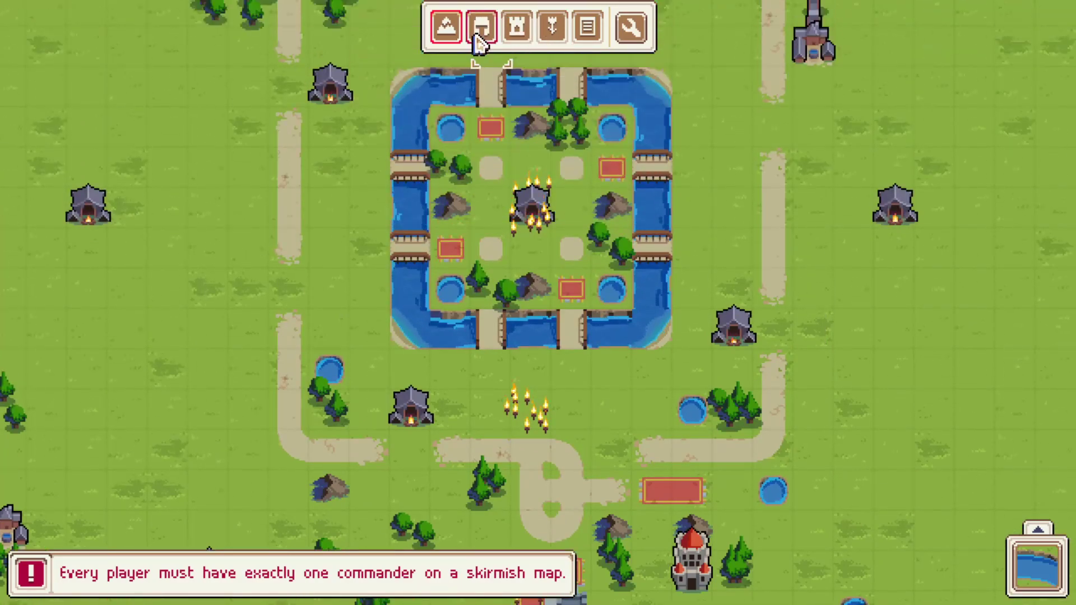
{"action": "key", "text": "s"}
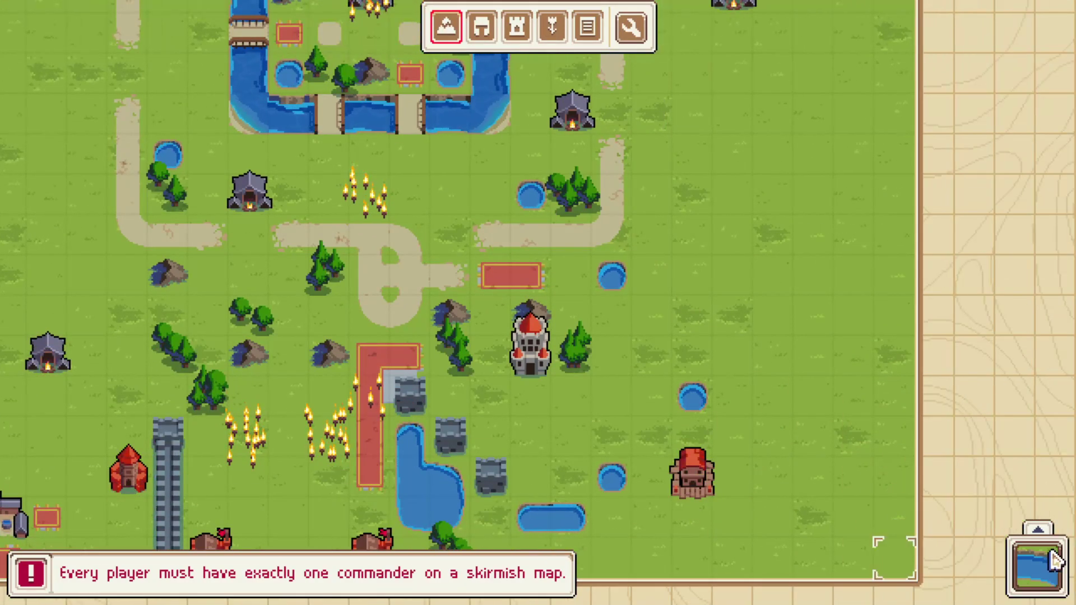
{"action": "left_click", "coordinate": [1037, 566]}
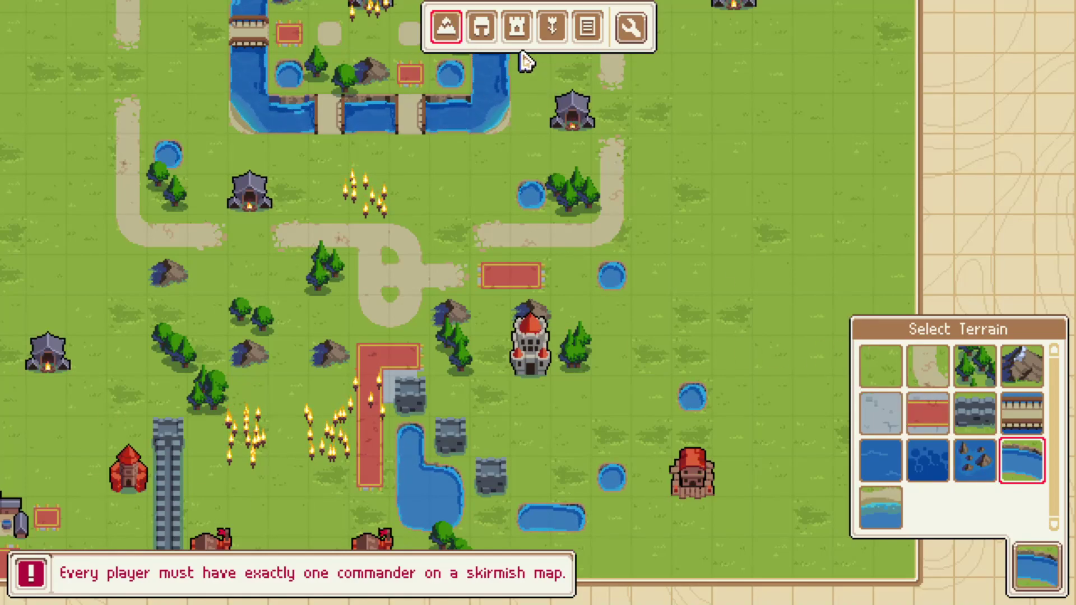
{"action": "left_click", "coordinate": [482, 31]}
{"action": "left_click", "coordinate": [458, 34]}
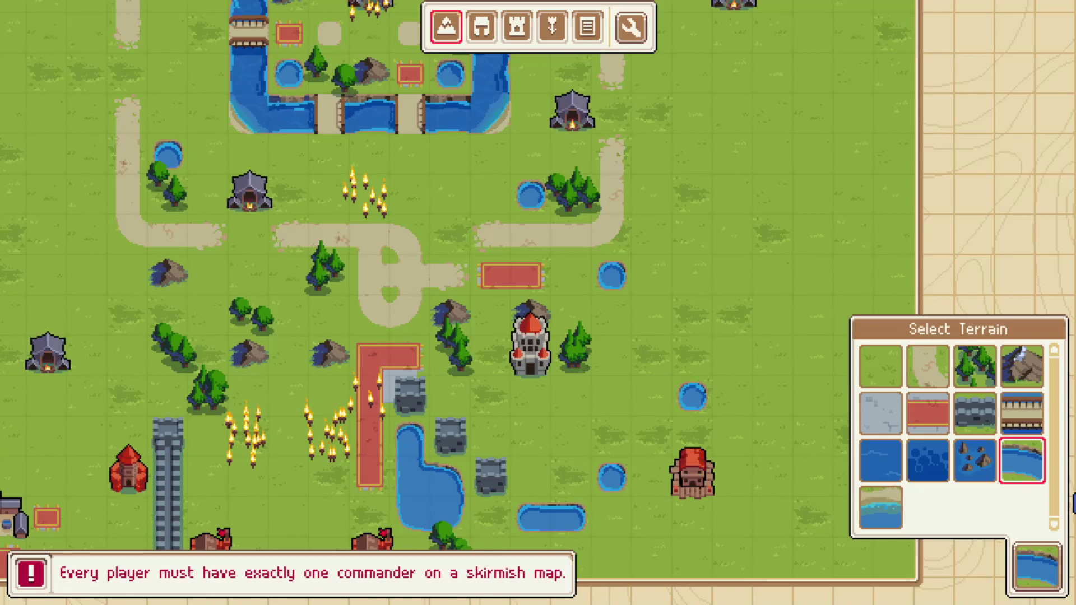
Step: Place villages in the southwest, one between the western forest and the bottom mountain and one northwest of the lone tent
{"action": "left_click", "coordinate": [526, 31]}
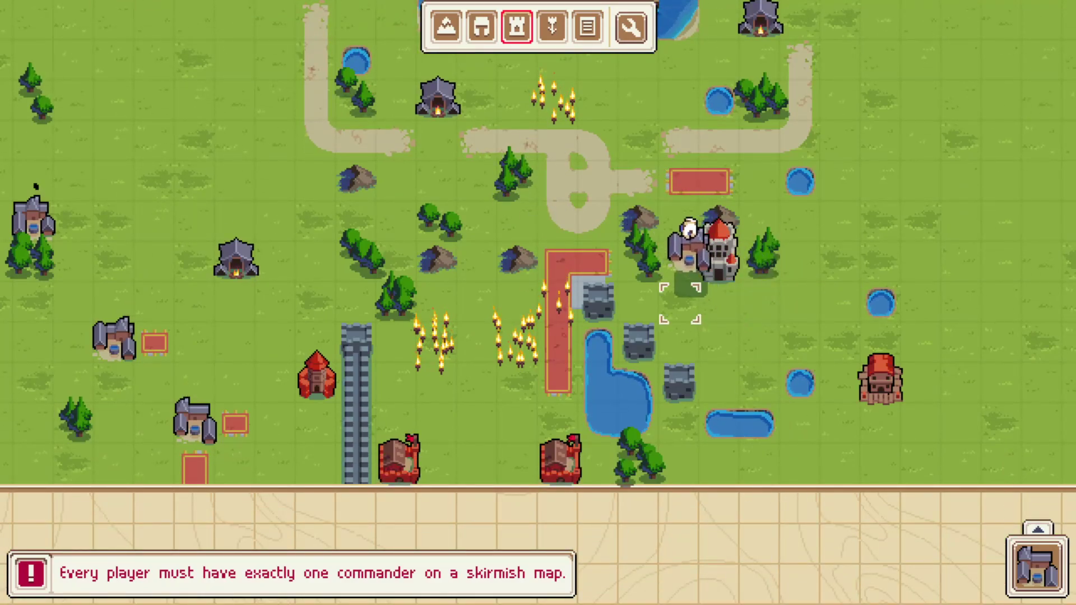
{"action": "left_click", "coordinate": [678, 221]}
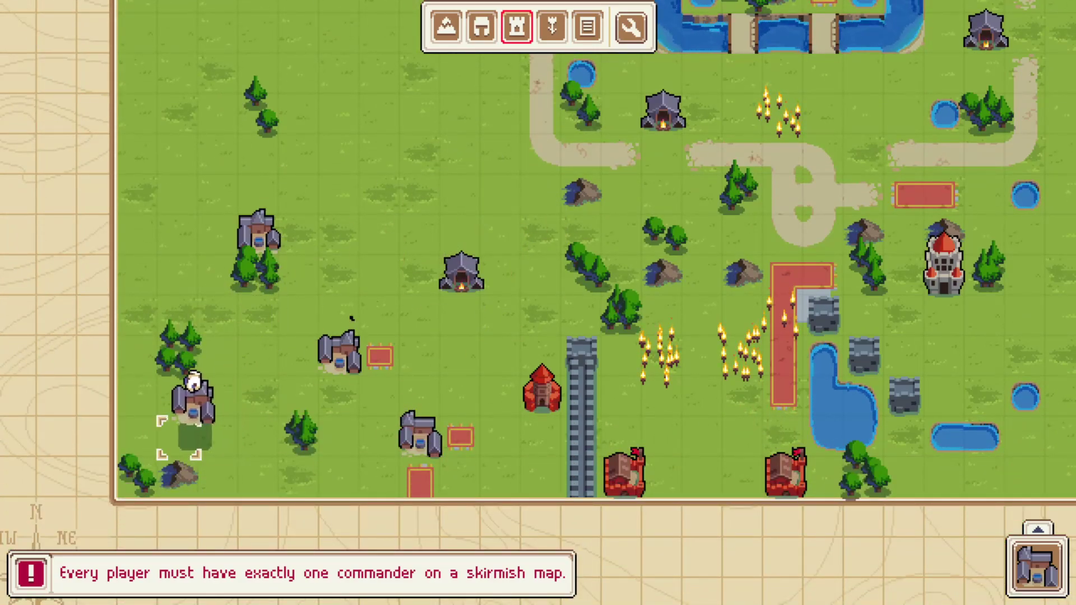
{"action": "left_click", "coordinate": [179, 436]}
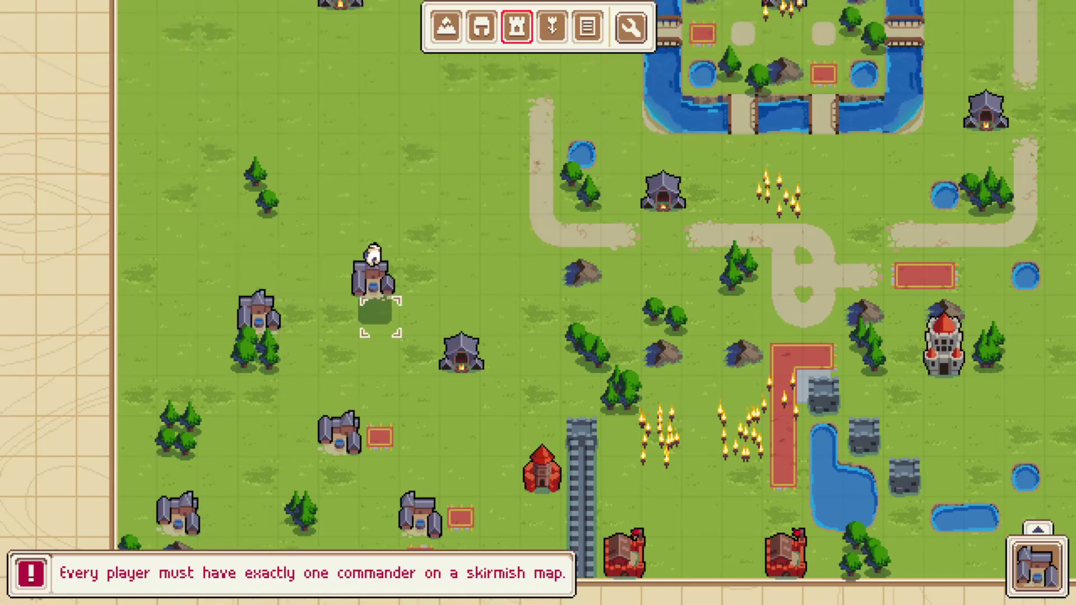
{"action": "left_click", "coordinate": [380, 311]}
Step: Place villages outside the moat to its east, south and west, plus one northwest of the red building in the southeast
{"action": "scroll", "coordinate": [421, 317], "scroll_direction": "down", "scroll_amount": 3}
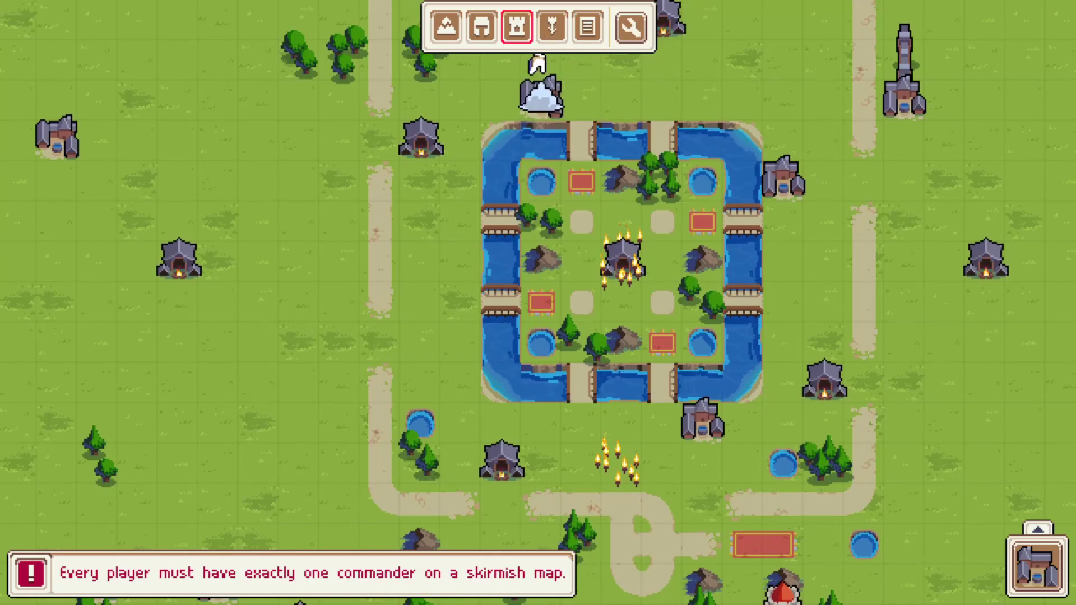
{"action": "left_click", "coordinate": [458, 335]}
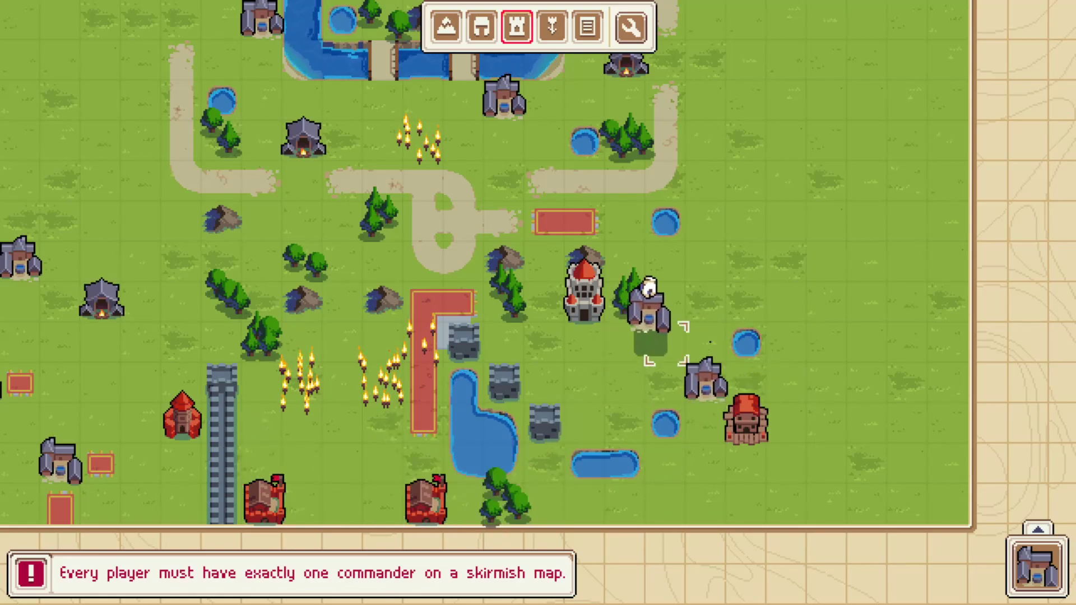
{"action": "left_click", "coordinate": [706, 339]}
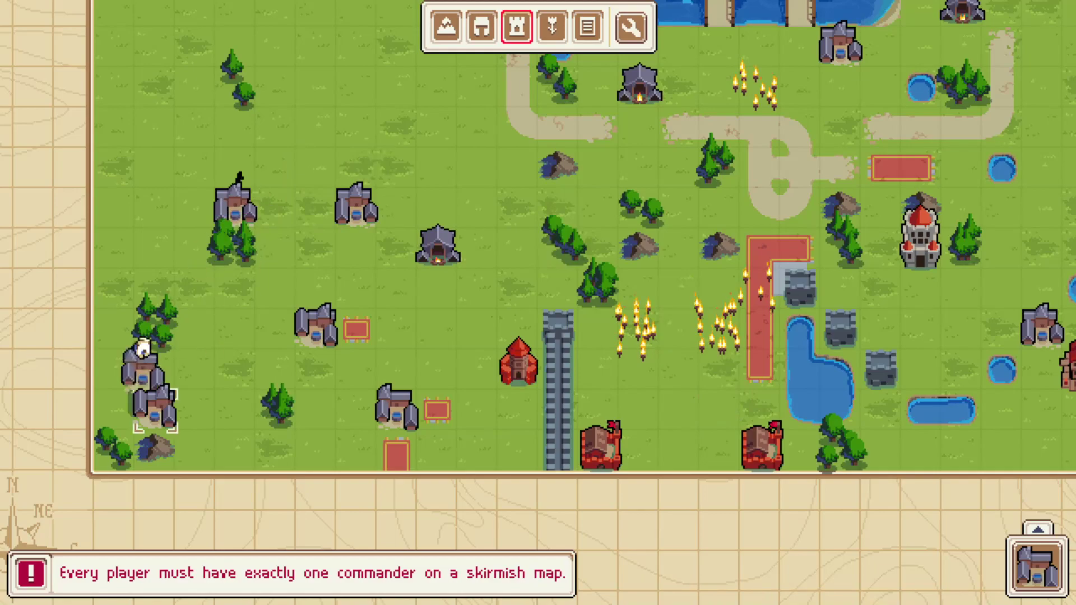
Step: Replace the mountain south of the southwestern road with a village, and place another village between the two-tile carpet and the pond east of it
{"action": "scroll", "coordinate": [377, 409], "scroll_direction": "down", "scroll_amount": 3}
{"action": "scroll", "coordinate": [583, 137], "scroll_direction": "up", "scroll_amount": 3}
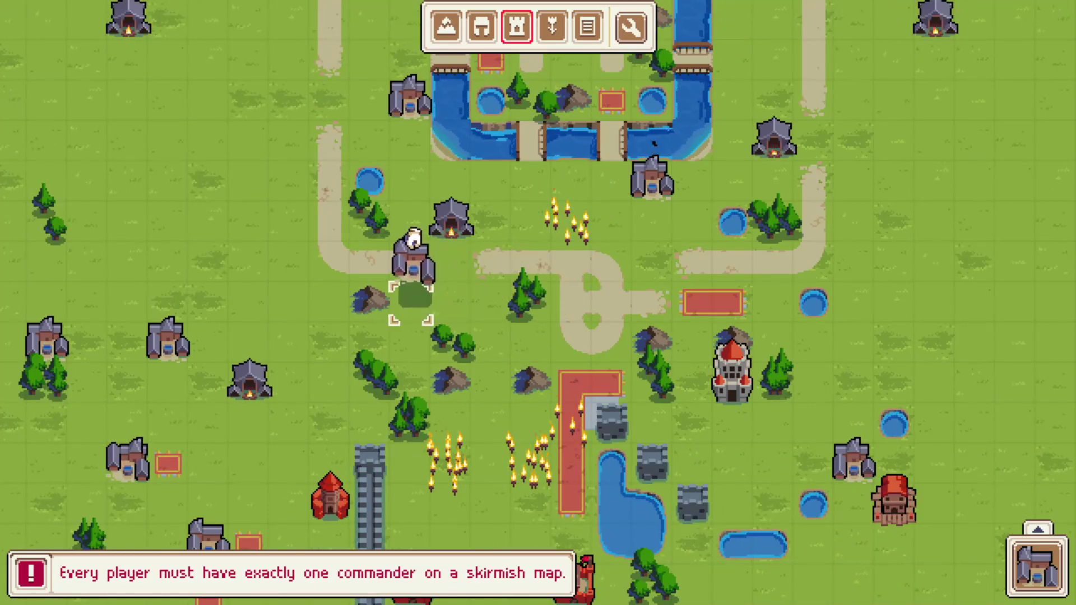
{"action": "left_click", "coordinate": [459, 27]}
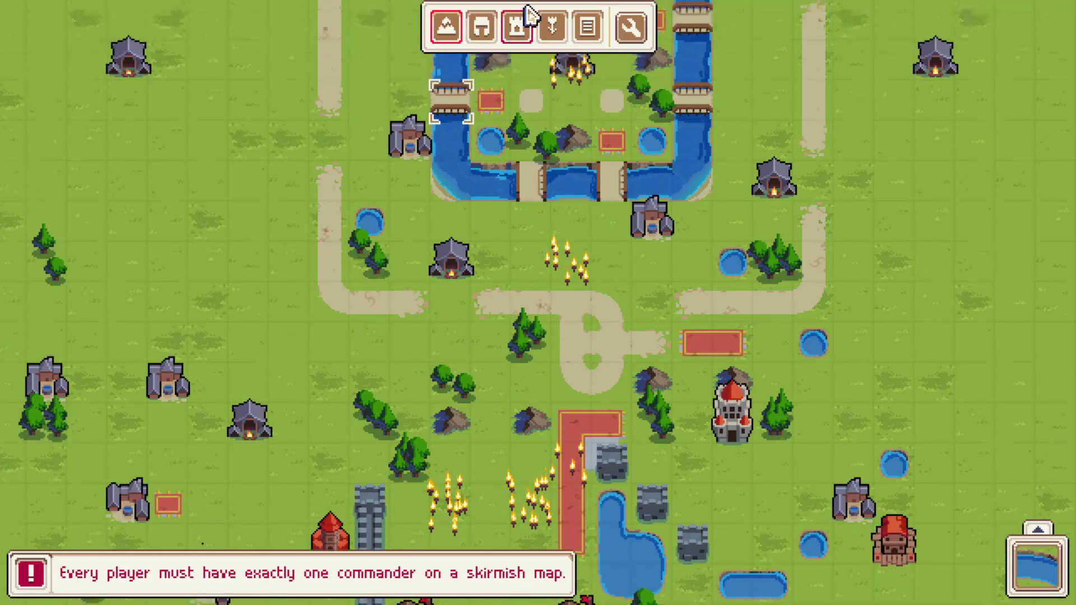
{"action": "left_click", "coordinate": [518, 27]}
{"action": "left_click", "coordinate": [376, 363]}
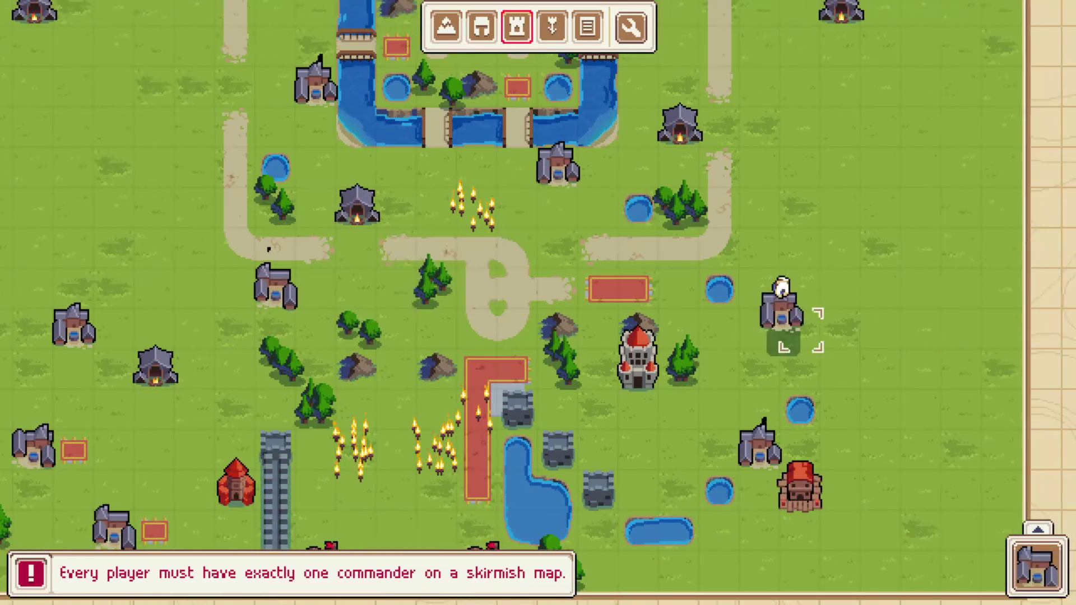
{"action": "left_click", "coordinate": [679, 290]}
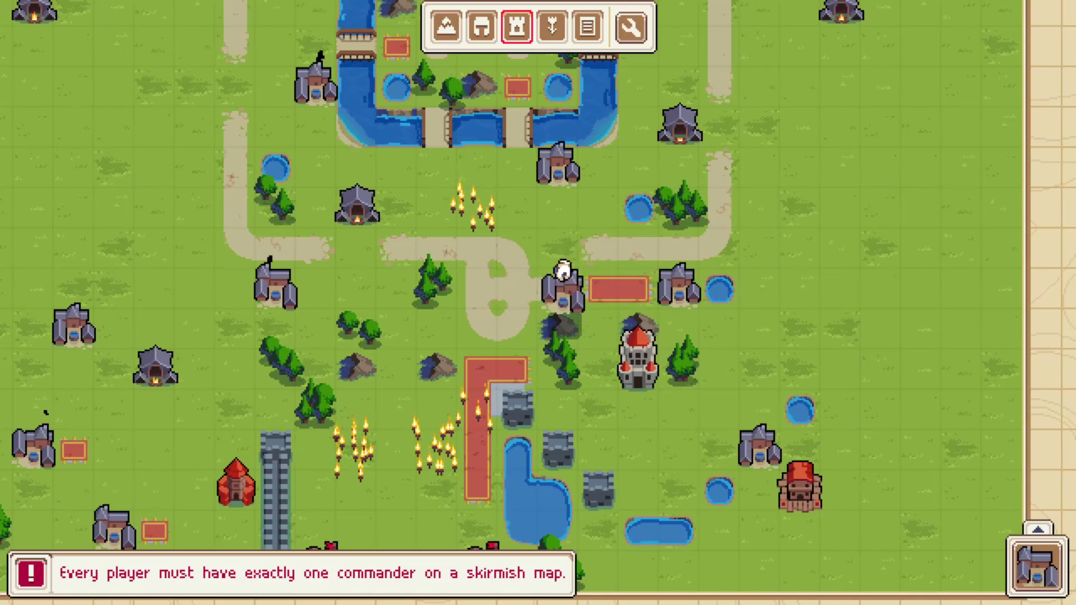
Step: Replace the mountain directly north of the forest between the road loop and the red-roofed castle with a village
{"action": "left_click", "coordinate": [444, 34]}
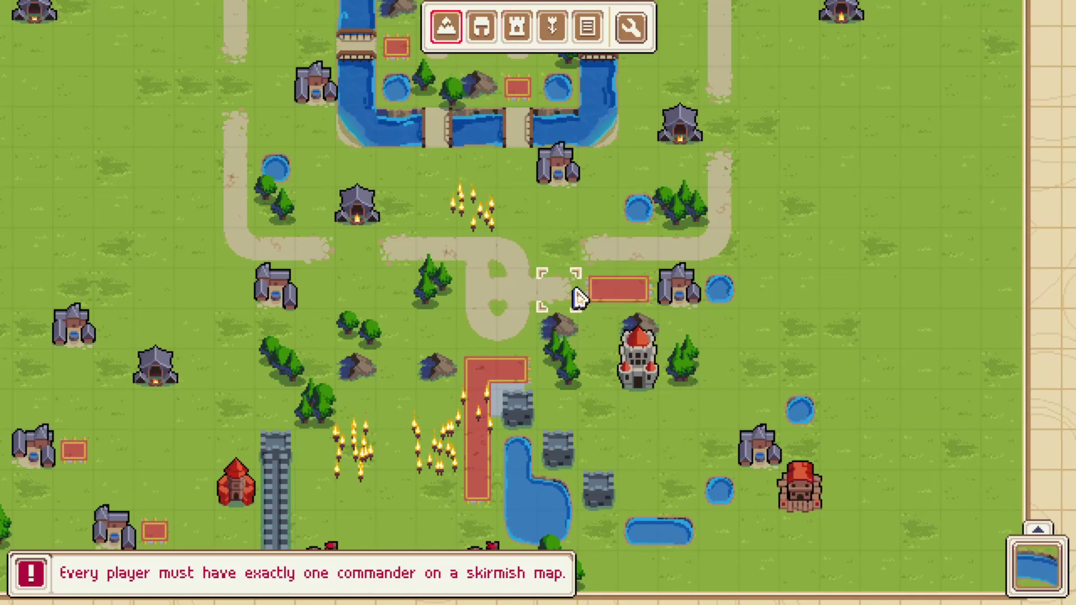
{"action": "left_click", "coordinate": [514, 39]}
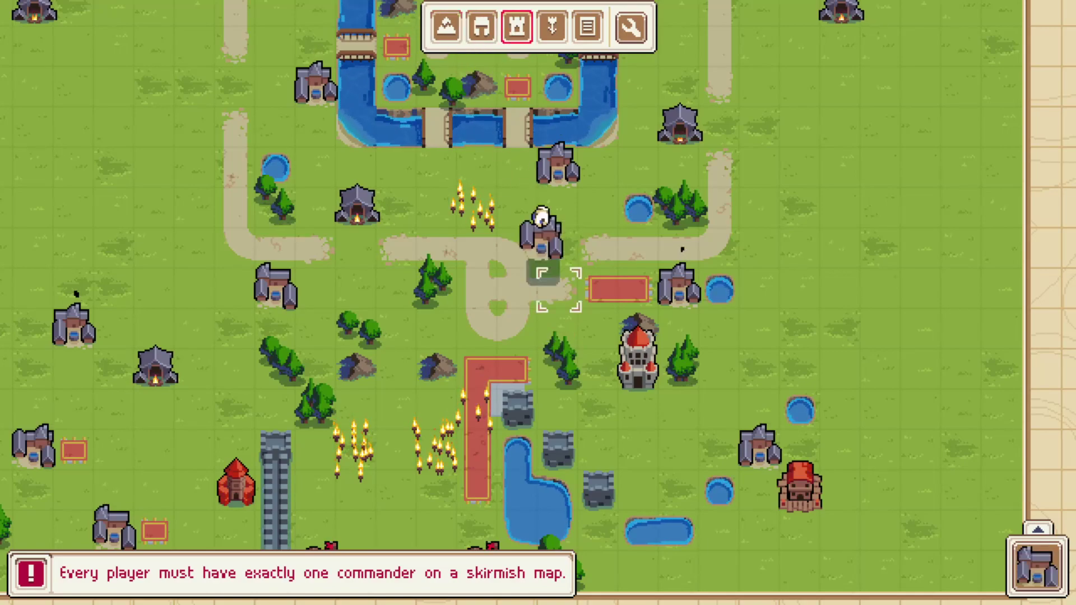
{"action": "left_click", "coordinate": [549, 264]}
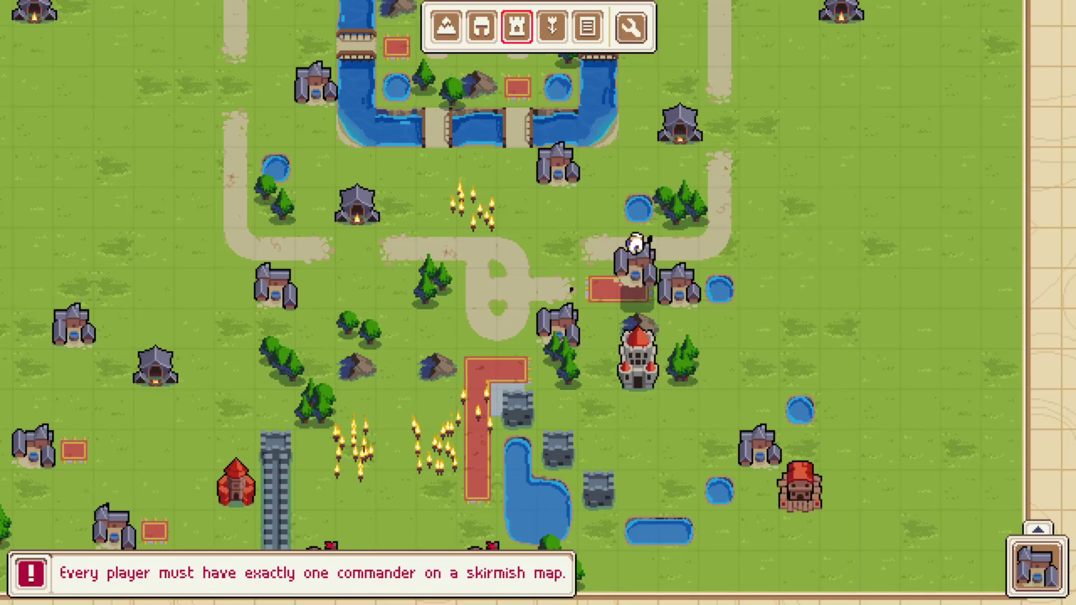
Step: Turn the road tile just west of the two-tile carpet and the southeast corner of the road loop into single-tile ponds
{"action": "scroll", "coordinate": [532, 280], "scroll_direction": "down", "scroll_amount": 3}
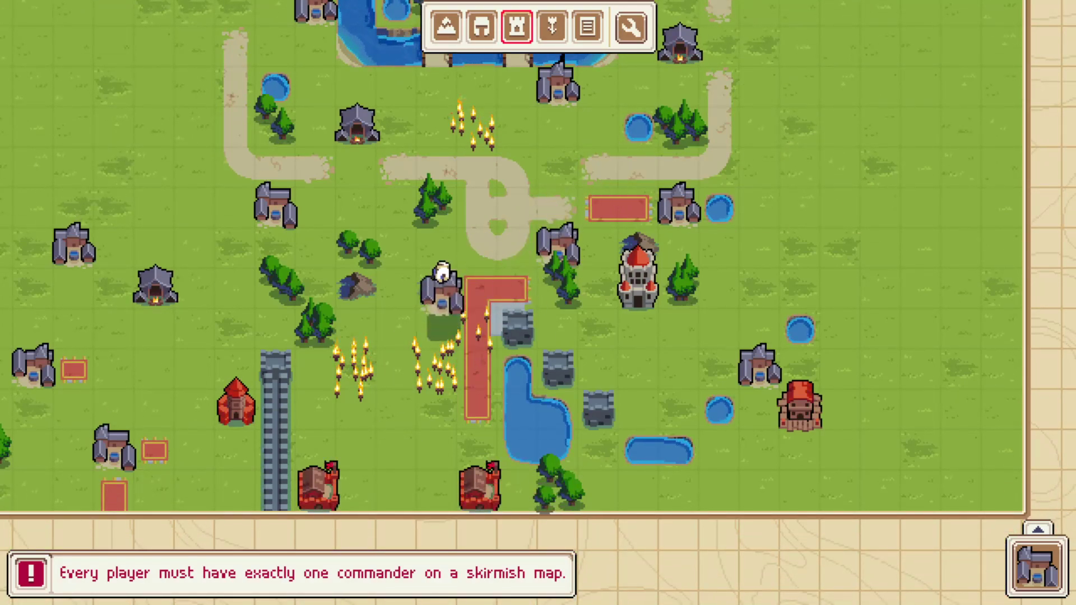
{"action": "scroll", "coordinate": [538, 213], "scroll_direction": "up", "scroll_amount": 4}
{"action": "scroll", "coordinate": [539, 275], "scroll_direction": "down", "scroll_amount": 5}
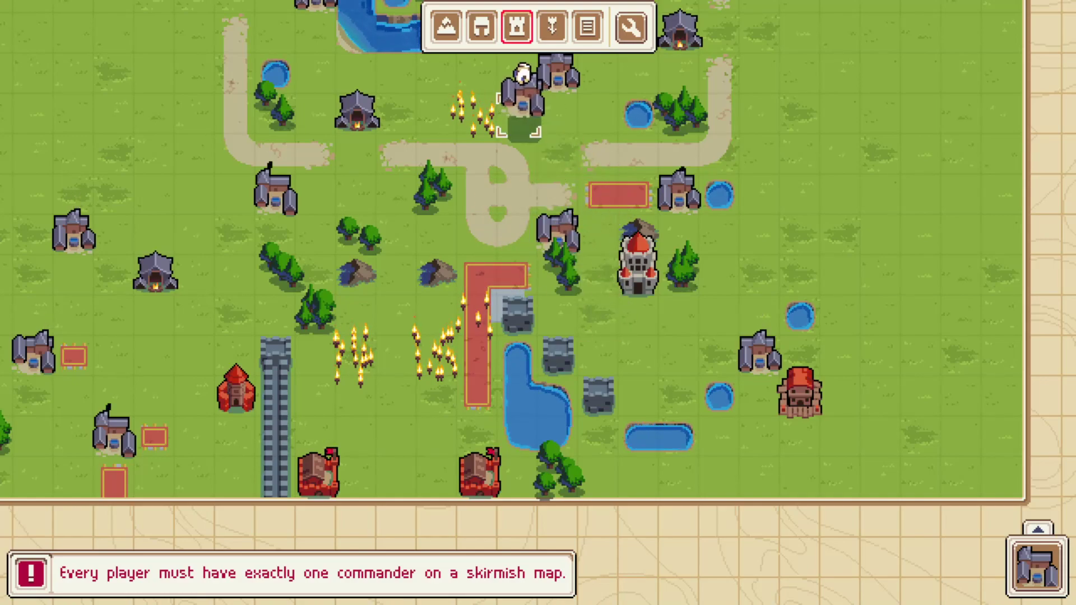
{"action": "left_click", "coordinate": [446, 27]}
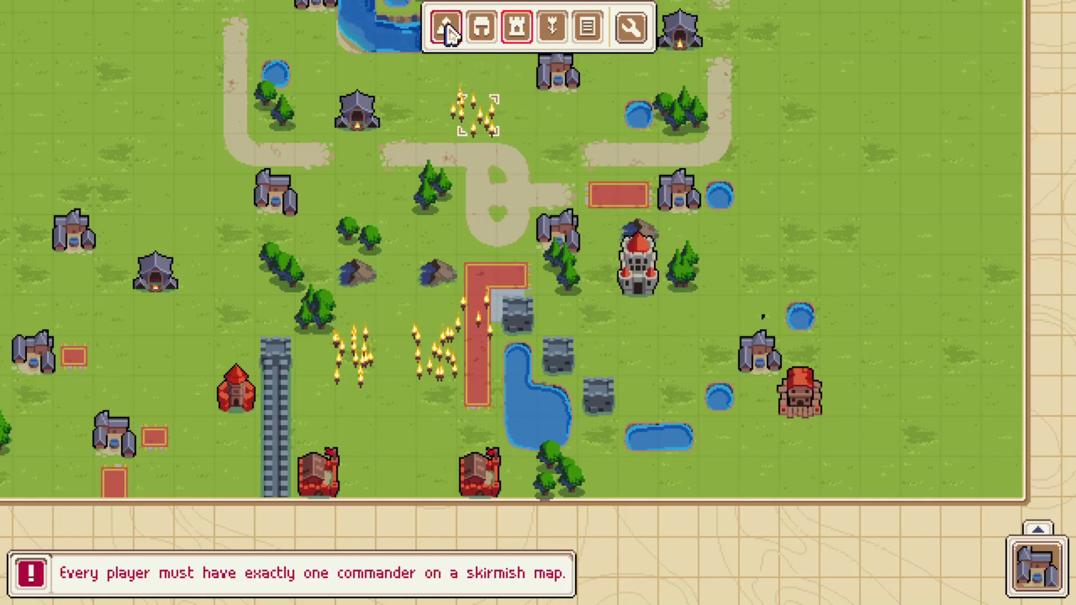
{"action": "left_click", "coordinate": [552, 195]}
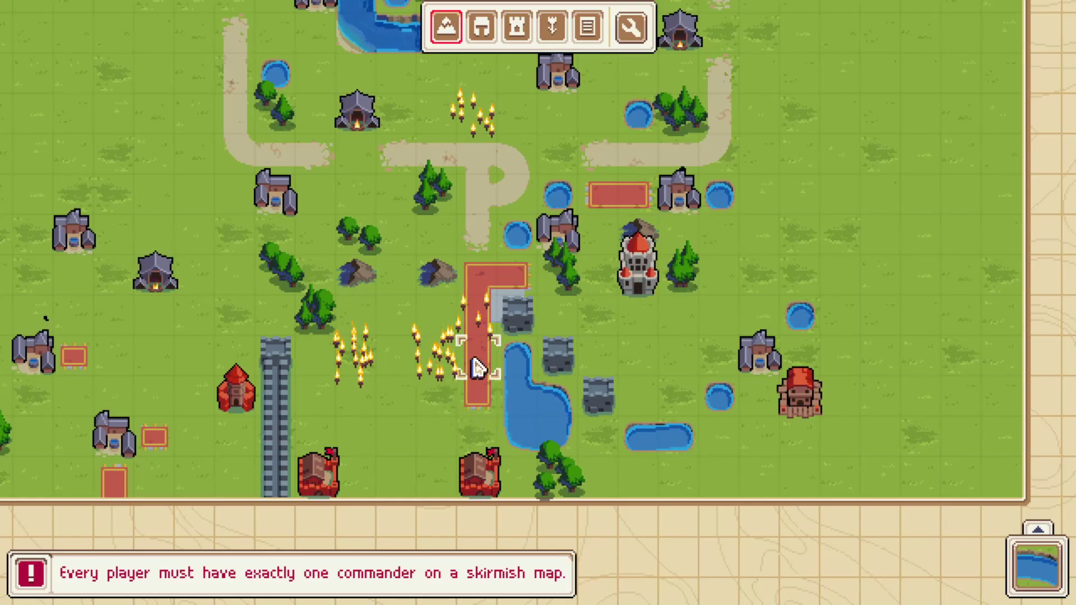
Step: Look over the moat enclosure, the northern roads and the southern half of the map to examine how terrain and structures are distributed
{"action": "key", "text": "Up"}
{"action": "key", "text": "Down"}
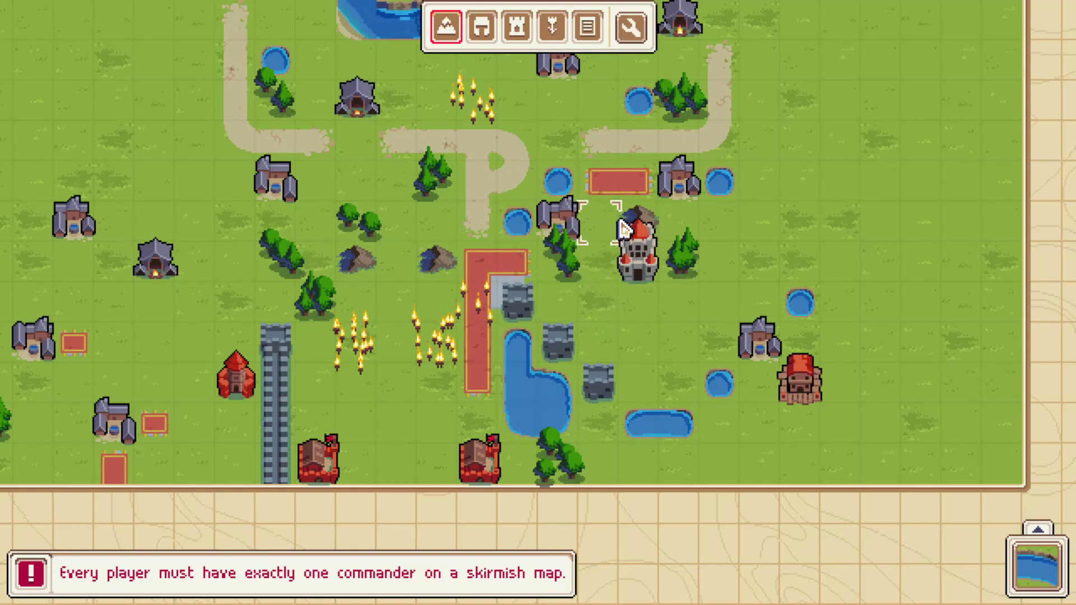
{"action": "key", "text": "Up"}
{"action": "key", "text": "Down"}
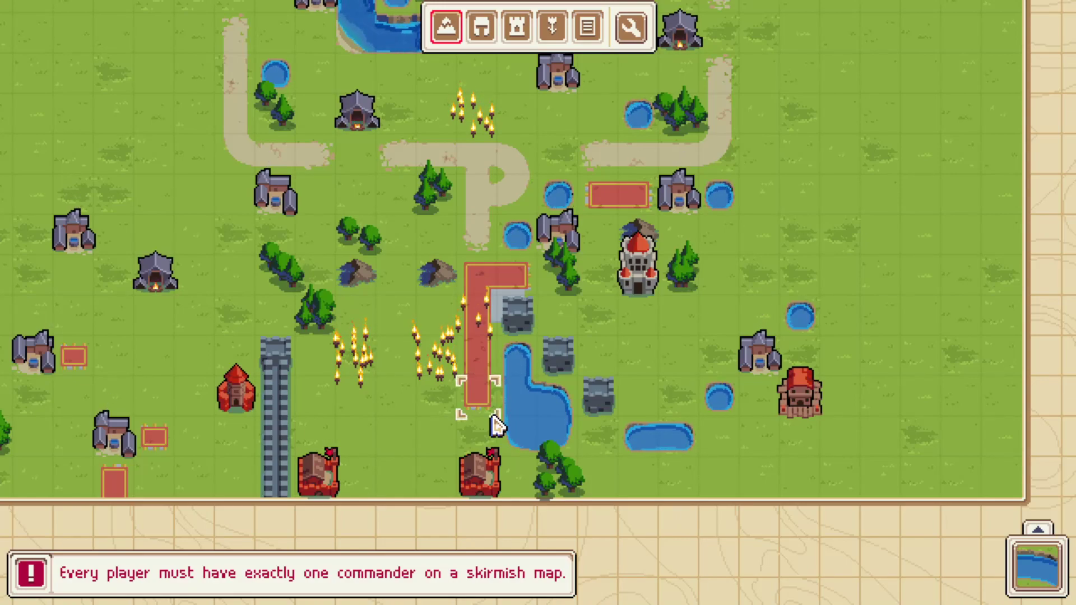
{"action": "scroll", "coordinate": [608, 110], "scroll_direction": "down", "scroll_amount": 2}
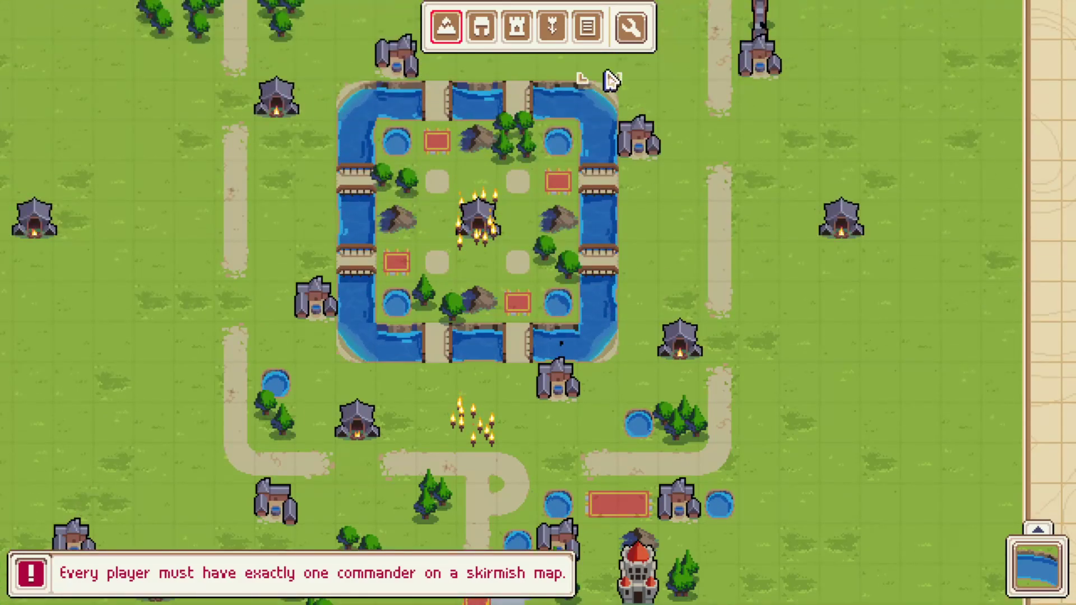
{"action": "scroll", "coordinate": [610, 72], "scroll_direction": "up", "scroll_amount": 2}
{"action": "mouse_move", "coordinate": [1073, 493]}
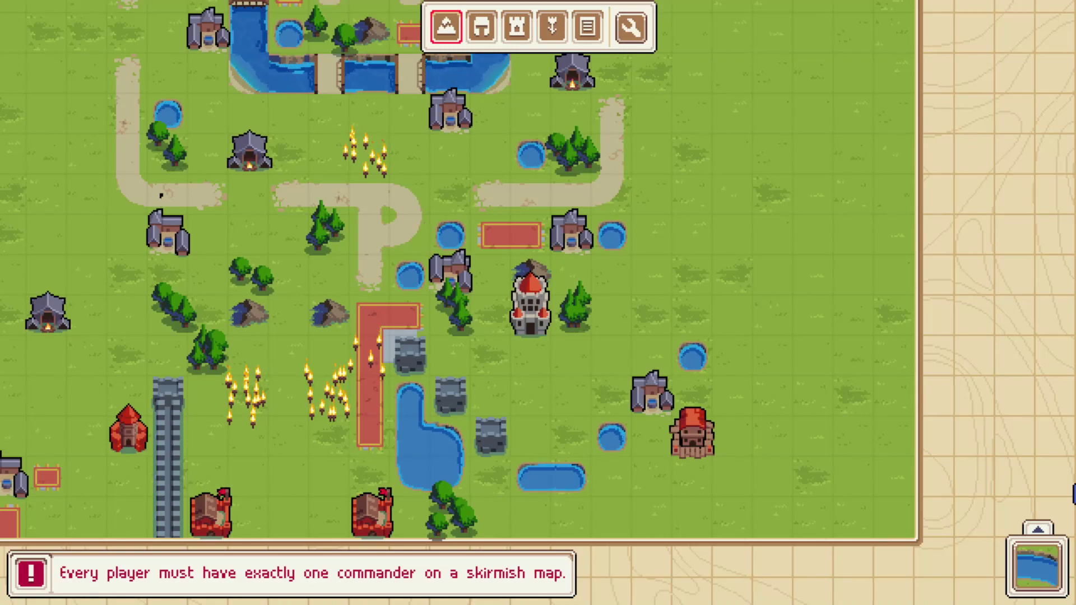
{"action": "mouse_move", "coordinate": [6, 449]}
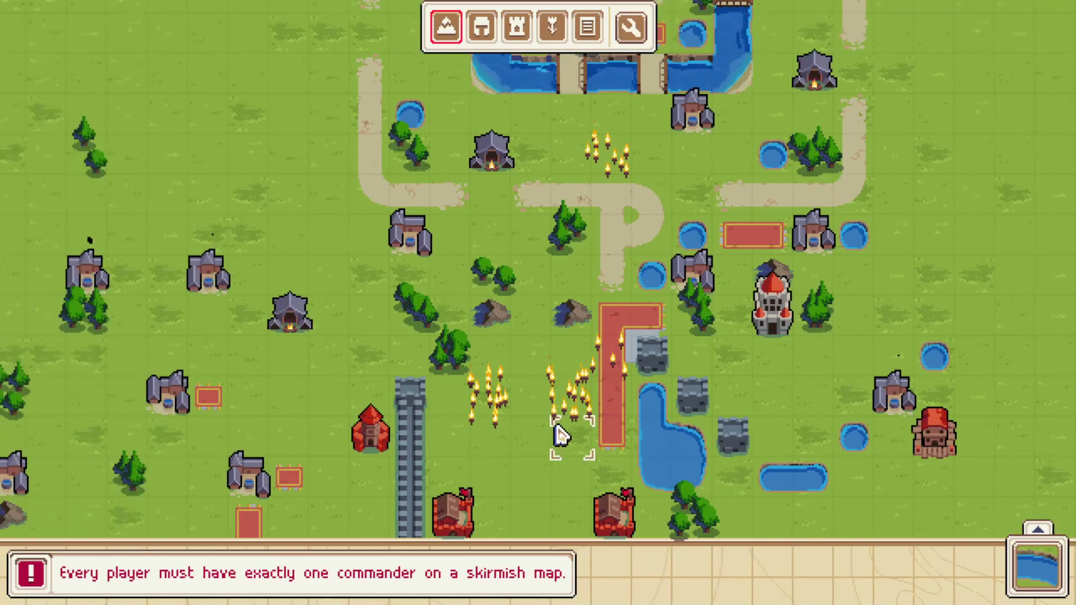
{"action": "scroll", "coordinate": [560, 434], "scroll_direction": "down", "scroll_amount": 2}
{"action": "mouse_move", "coordinate": [6, 8]}
{"action": "scroll", "coordinate": [5, 8], "scroll_direction": "up", "scroll_amount": 2}
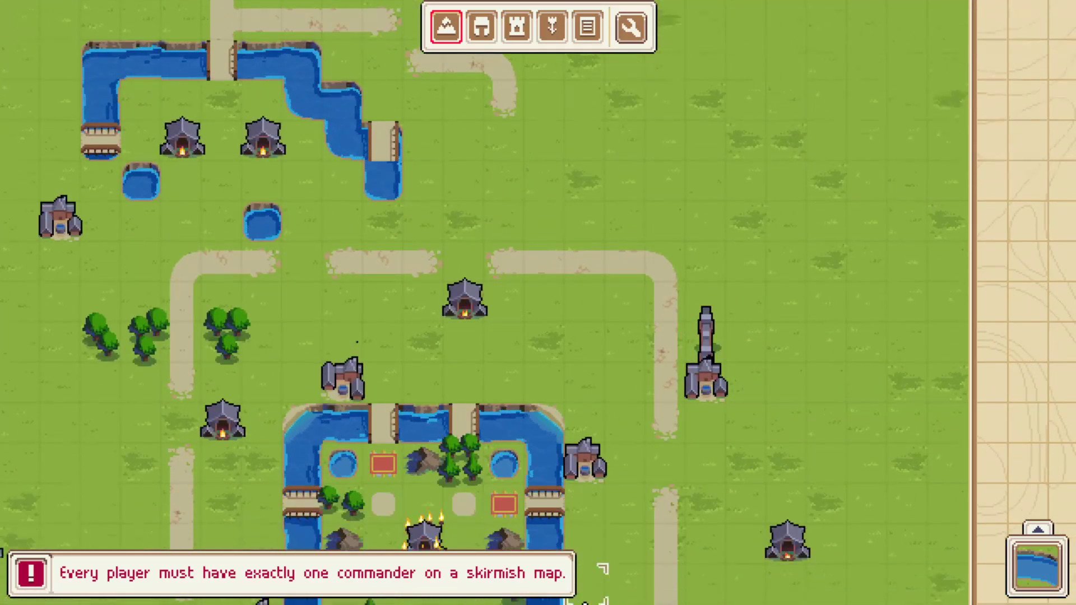
{"action": "mouse_move", "coordinate": [586, 599]}
{"action": "mouse_move", "coordinate": [1, 337]}
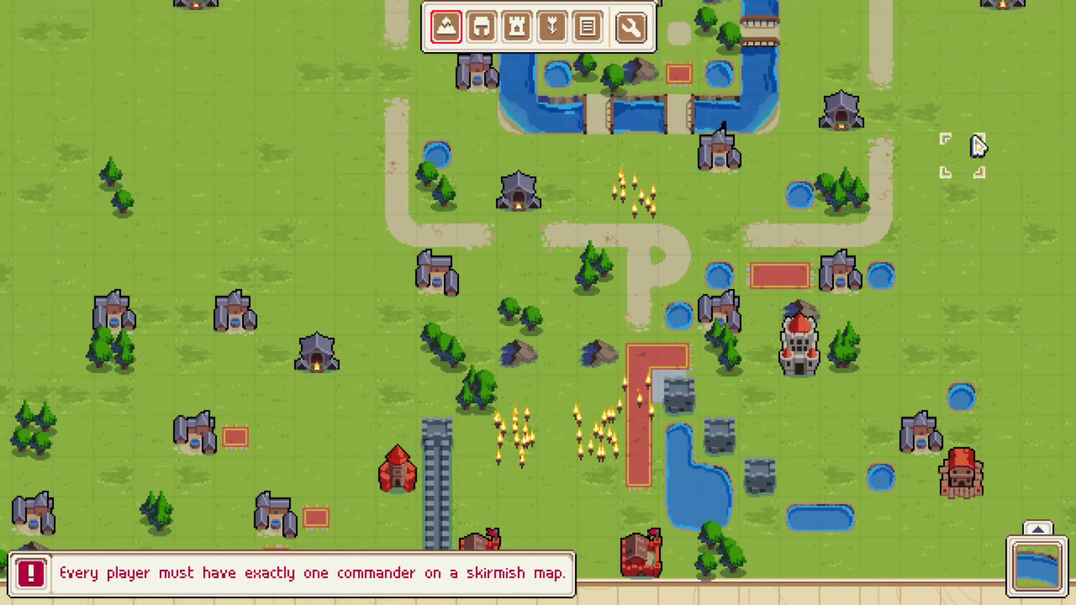
{"action": "mouse_move", "coordinate": [1065, 209]}
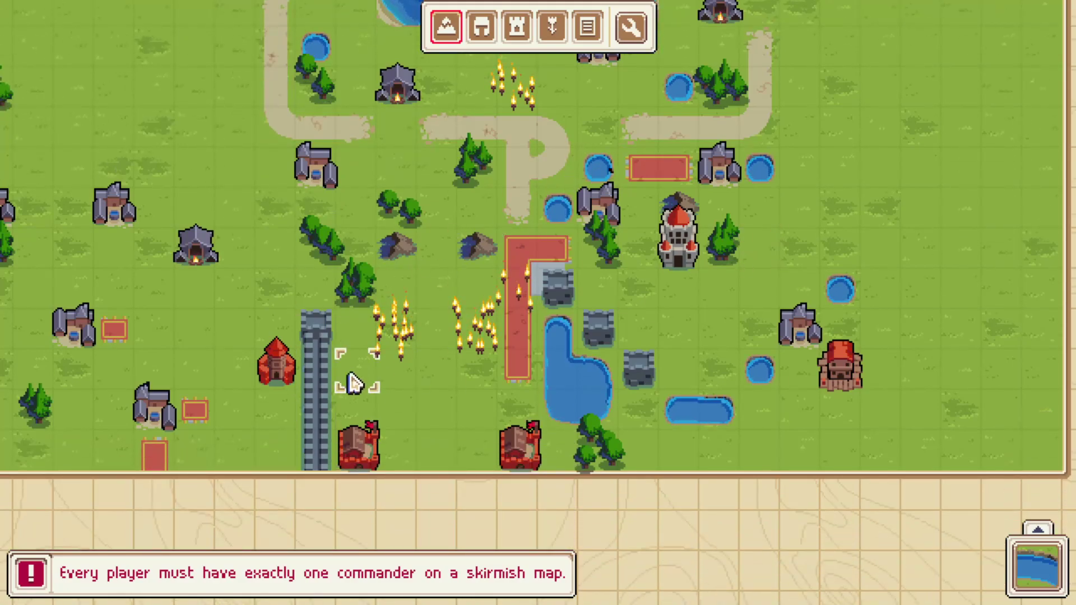
{"action": "mouse_move", "coordinate": [1074, 452]}
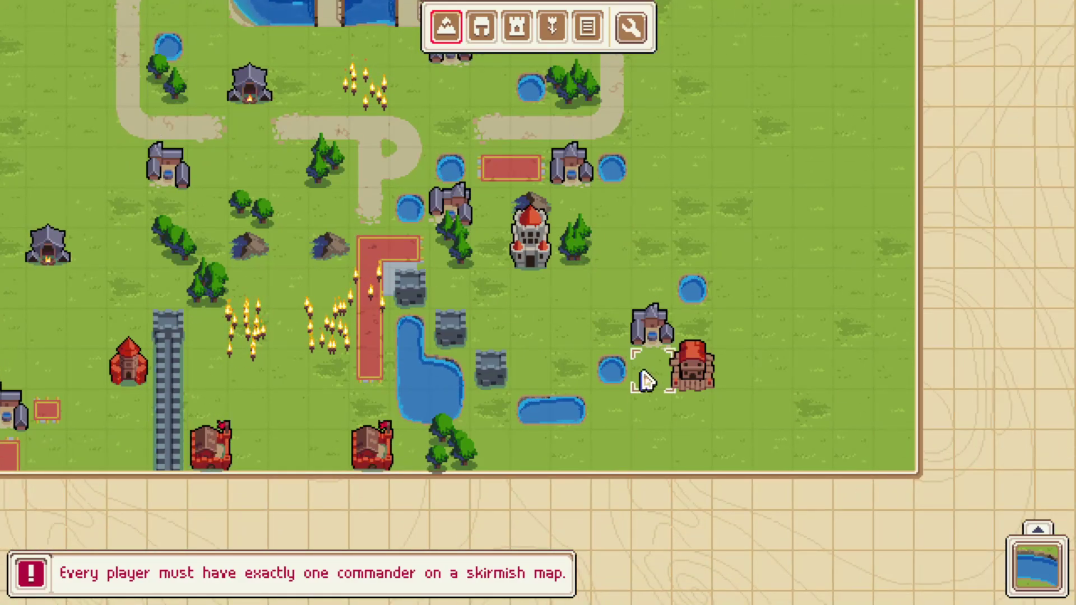
{"action": "mouse_move", "coordinate": [34, 377]}
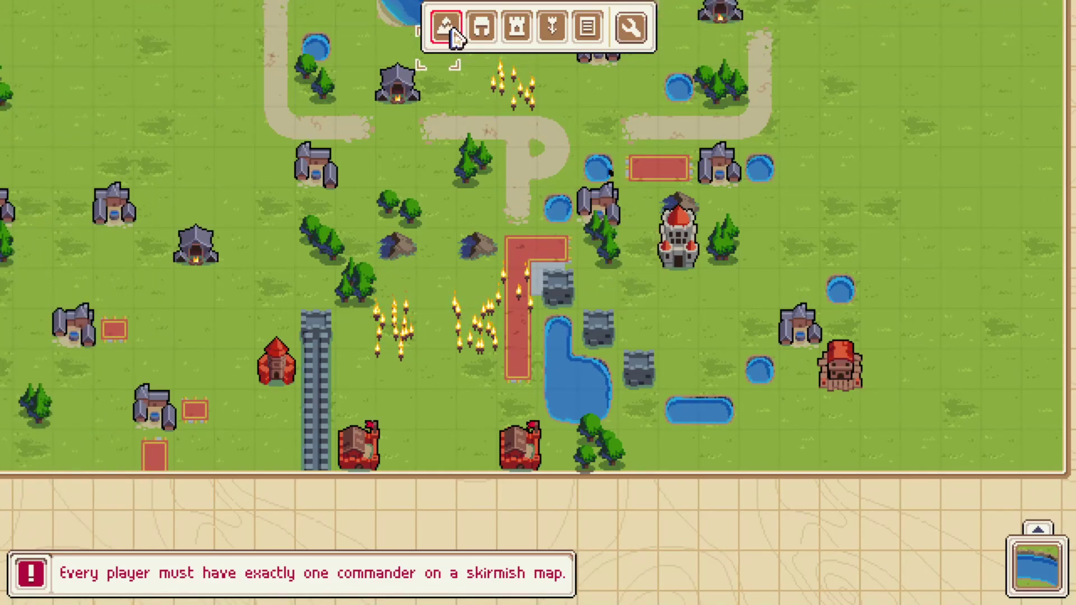
Step: Replace the village north of the forest, east of the pond below the road loop, with a single road tile
{"action": "left_click", "coordinate": [930, 367]}
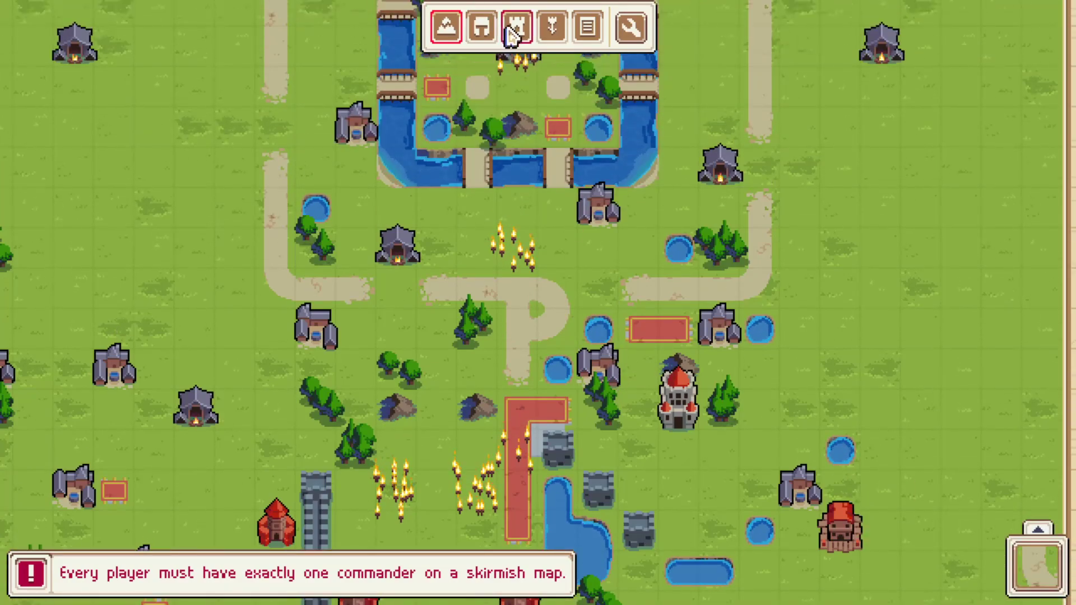
{"action": "left_click", "coordinate": [515, 28]}
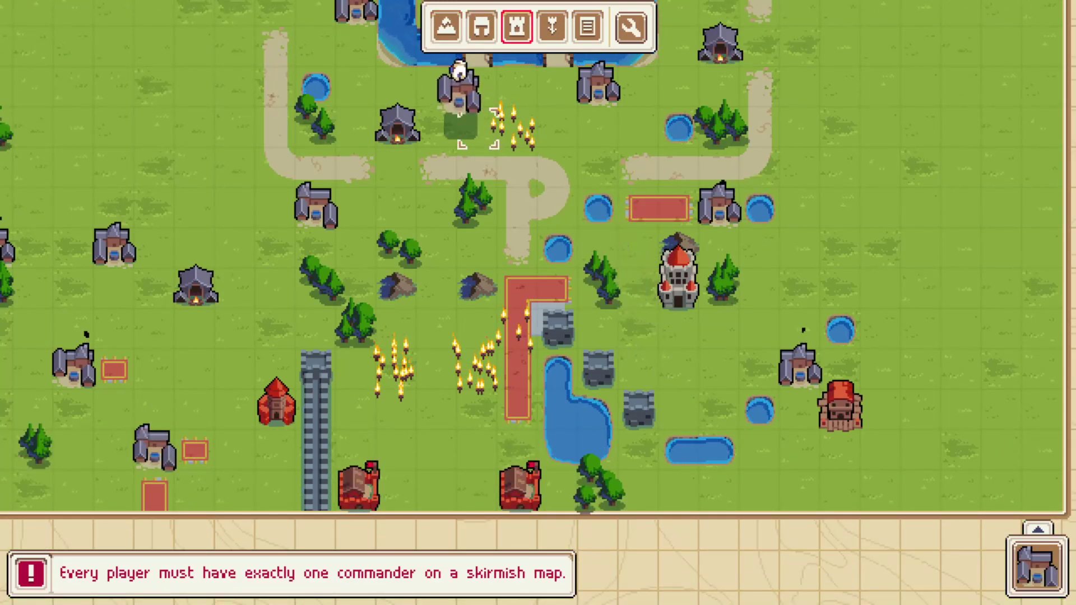
{"action": "left_click", "coordinate": [446, 28]}
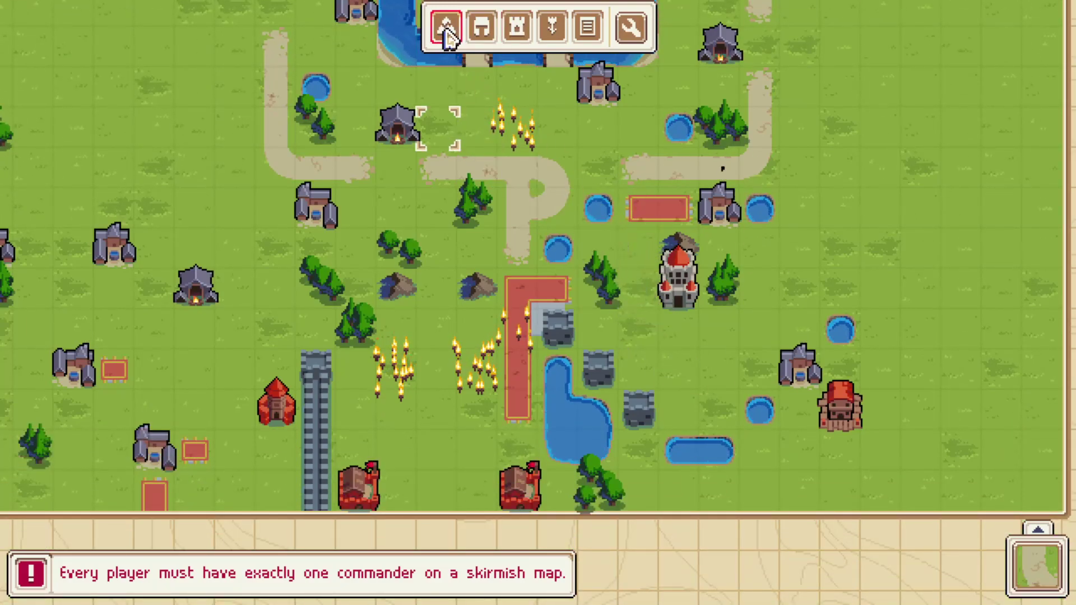
{"action": "left_click", "coordinate": [597, 248]}
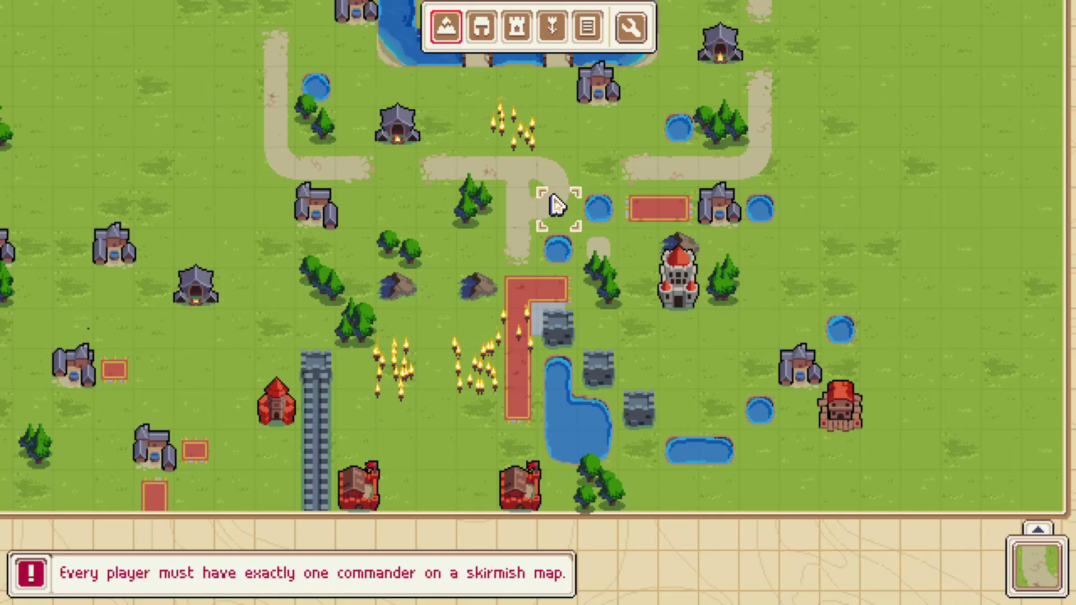
{"action": "left_click", "coordinate": [554, 202]}
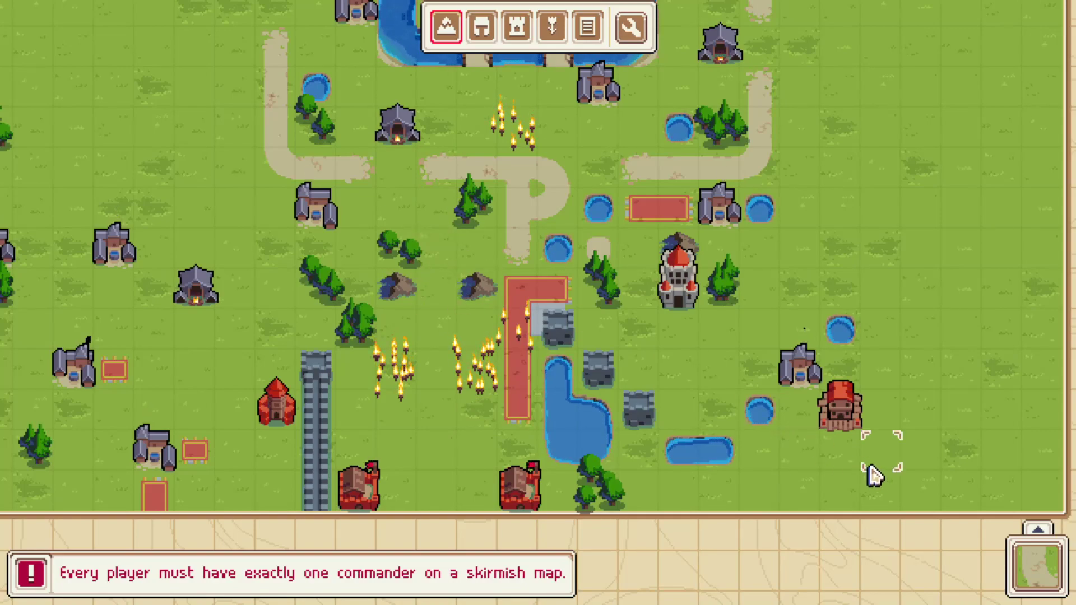
Step: Place a neutral gate between the two mountains west of the L-shaped carpet
{"action": "left_click", "coordinate": [516, 27]}
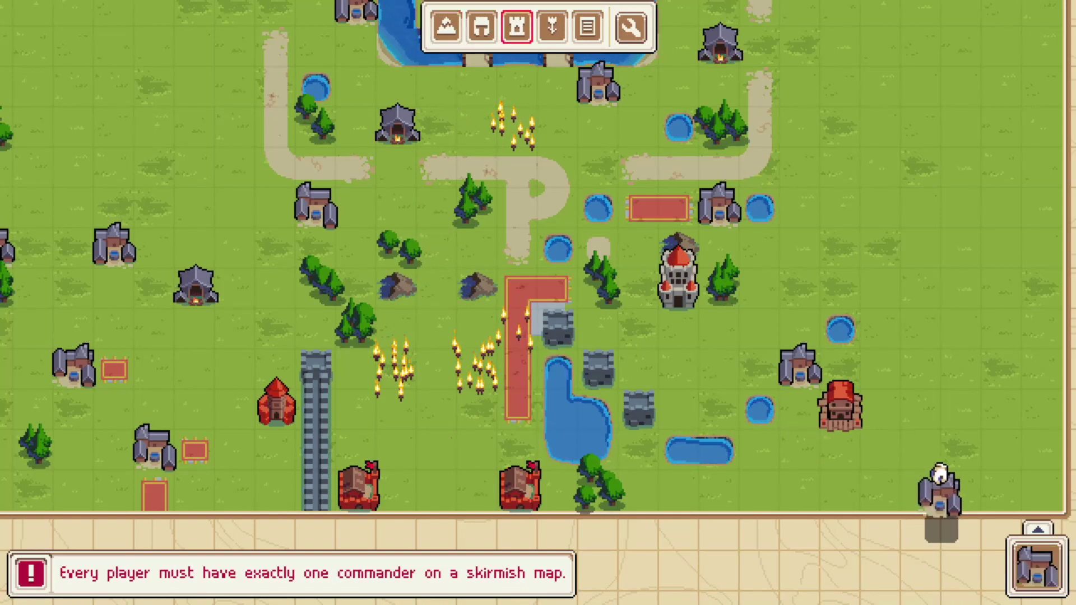
{"action": "left_click", "coordinate": [1037, 571]}
{"action": "left_click", "coordinate": [975, 420]}
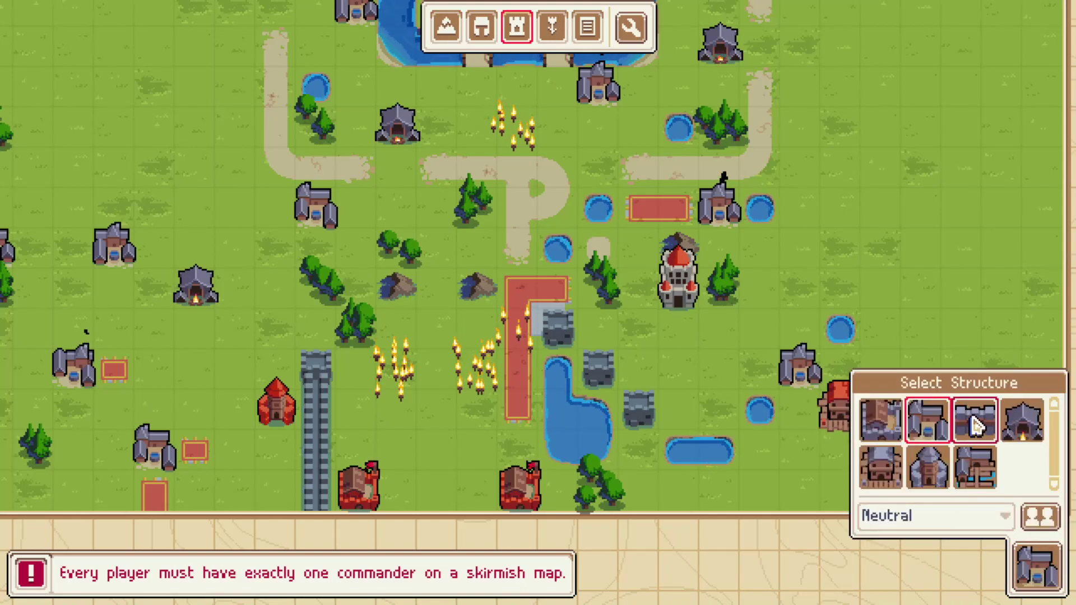
{"action": "left_click", "coordinate": [432, 273]}
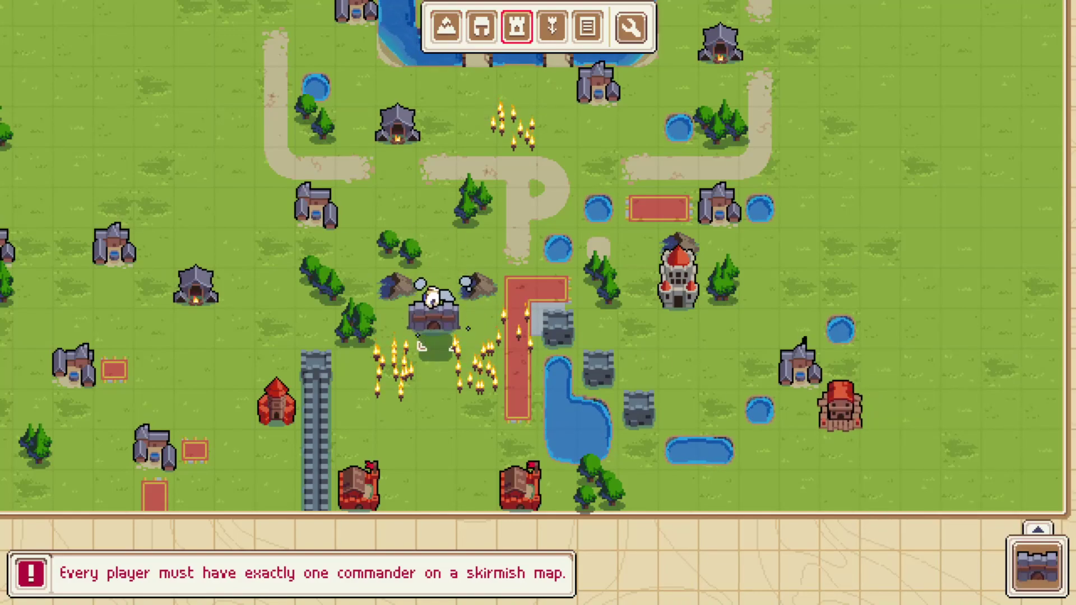
{"action": "key", "text": "Up"}
{"action": "key", "text": "Up"}
Step: Set the initial health of the gate between the two mountains to 15
{"action": "left_click", "coordinate": [587, 28]}
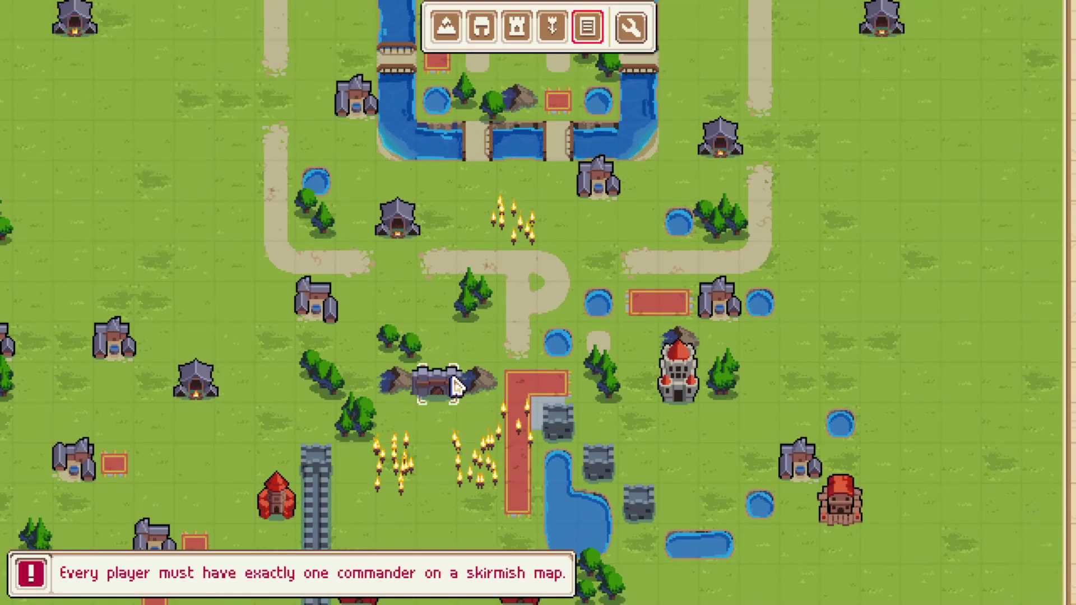
{"action": "left_click", "coordinate": [446, 383]}
{"action": "left_click", "coordinate": [650, 284]}
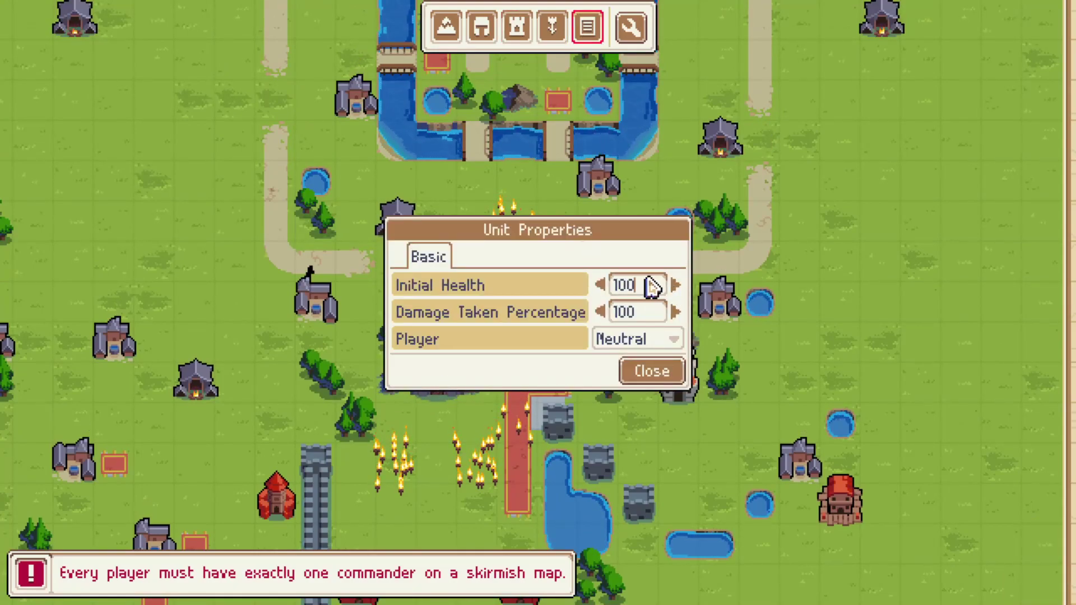
{"action": "type", "text": "15"}
{"action": "left_click", "coordinate": [653, 373]}
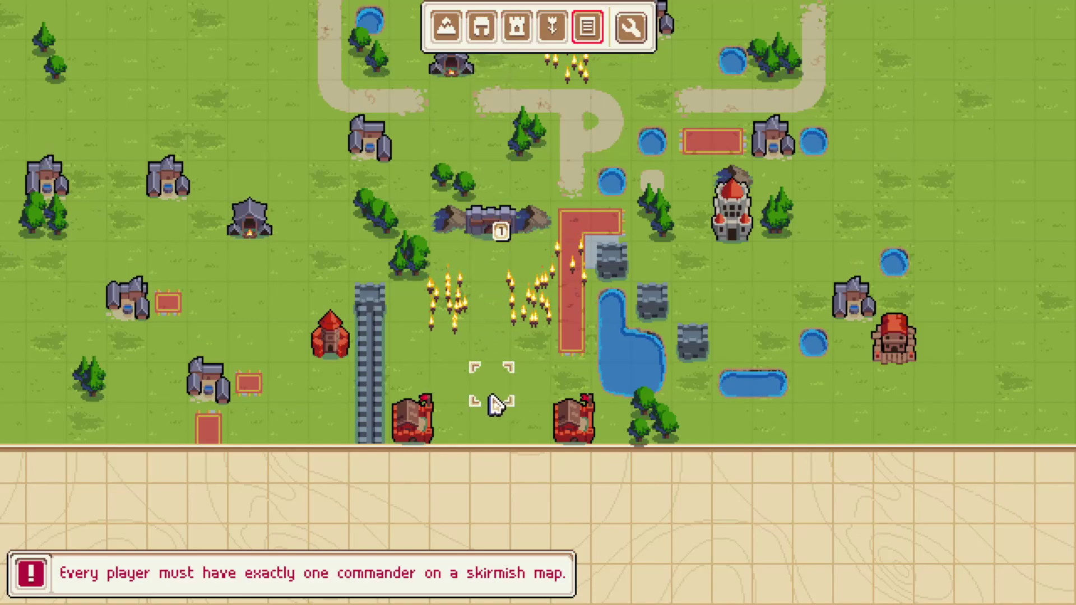
Step: Place two more gates around the western red barracks, one directly north and one directly east of it
{"action": "left_click", "coordinate": [518, 38]}
{"action": "left_click", "coordinate": [451, 418]}
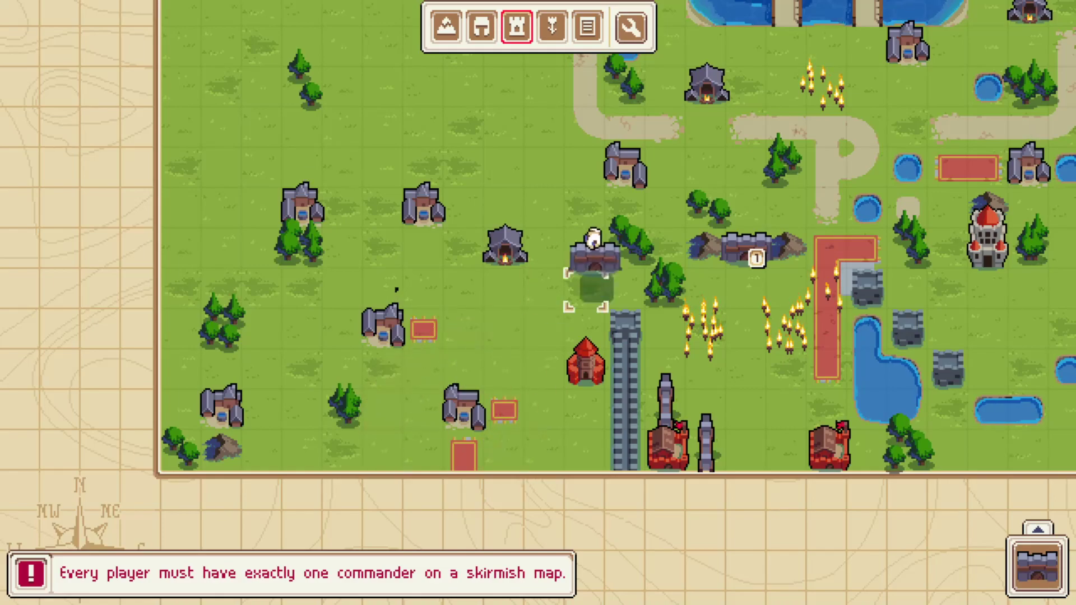
Step: Add two single-tile river ponds in the southwest, one southeast of the tent and one east of the upper single-tile carpet
{"action": "left_click", "coordinate": [447, 31]}
{"action": "left_click", "coordinate": [1031, 589]}
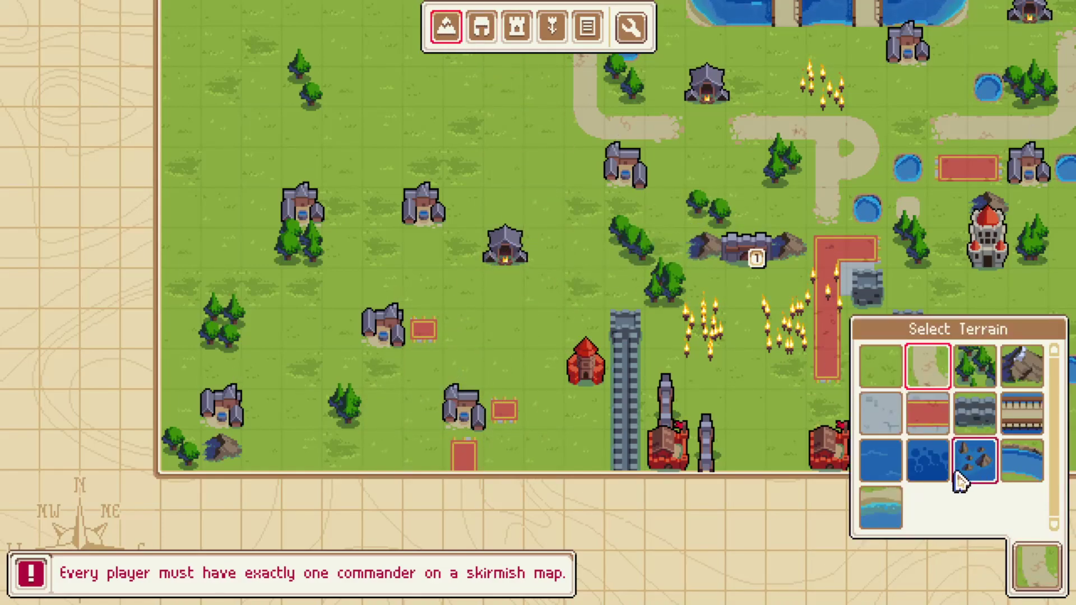
{"action": "left_click", "coordinate": [1021, 470]}
{"action": "left_click", "coordinate": [547, 295]}
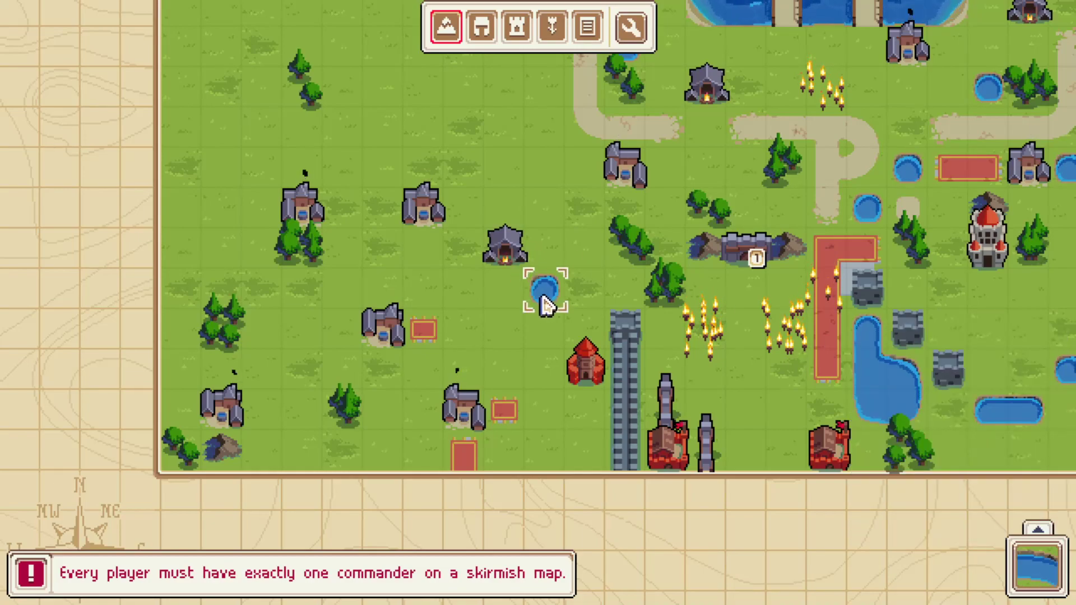
{"action": "left_click", "coordinate": [476, 325]}
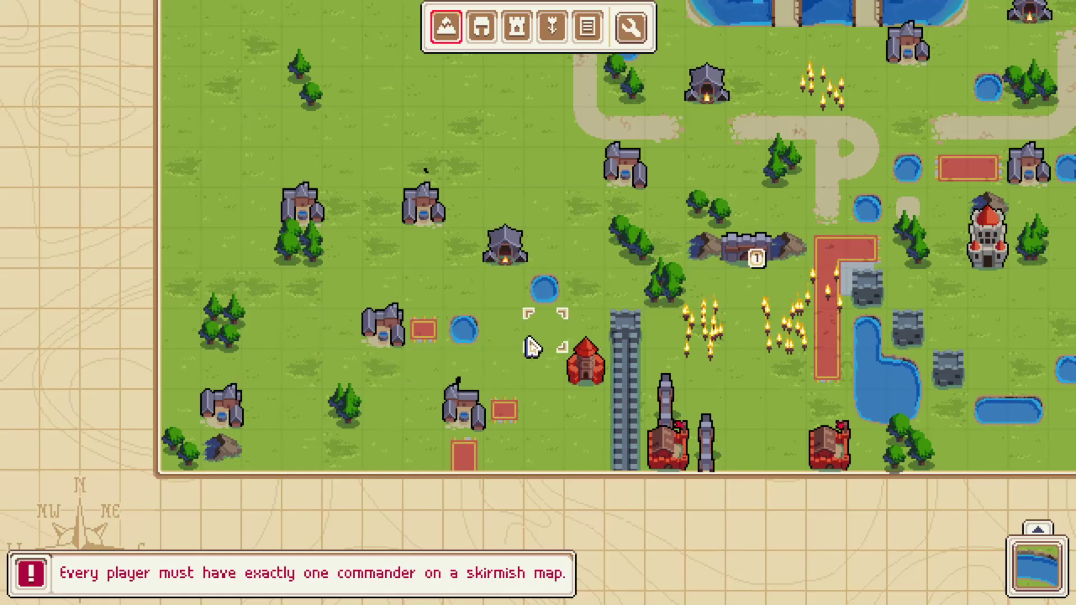
Step: Replace the pond east of the upper single-tile carpet in the southwest with a road tile
{"action": "left_click", "coordinate": [1043, 575]}
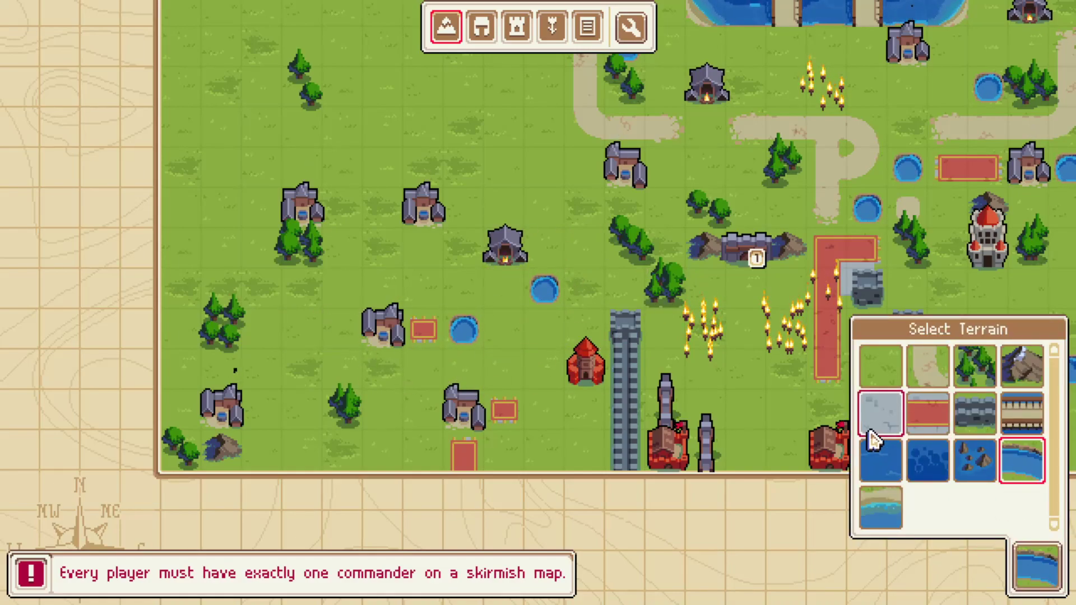
{"action": "left_click", "coordinate": [919, 380]}
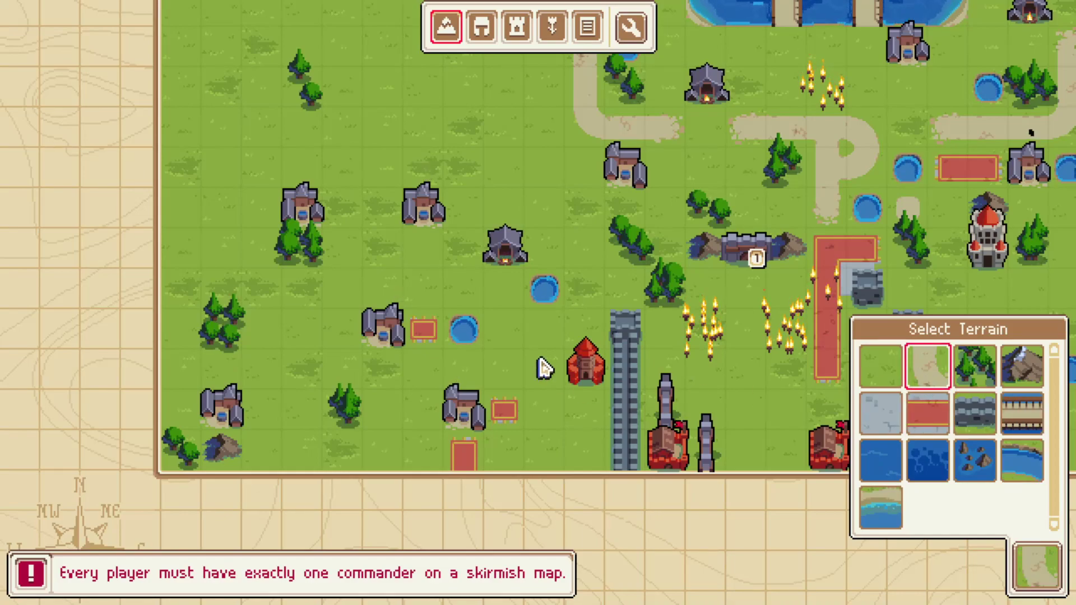
{"action": "left_click", "coordinate": [457, 335]}
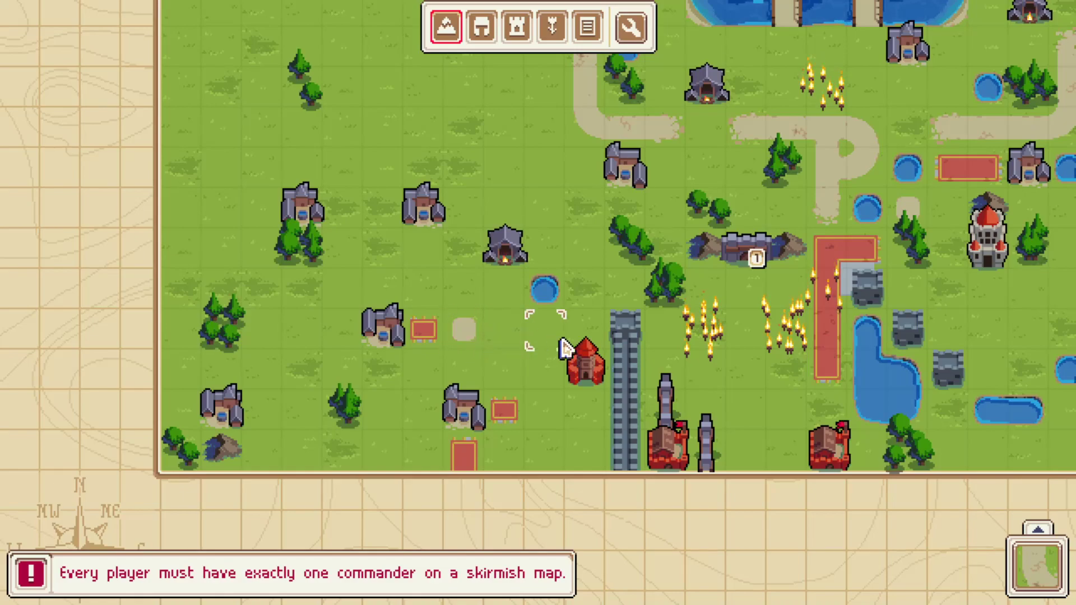
Step: Replace the single southwestern road tile with a forest and place a new road tile directly east of it
{"action": "left_click", "coordinate": [1038, 566]}
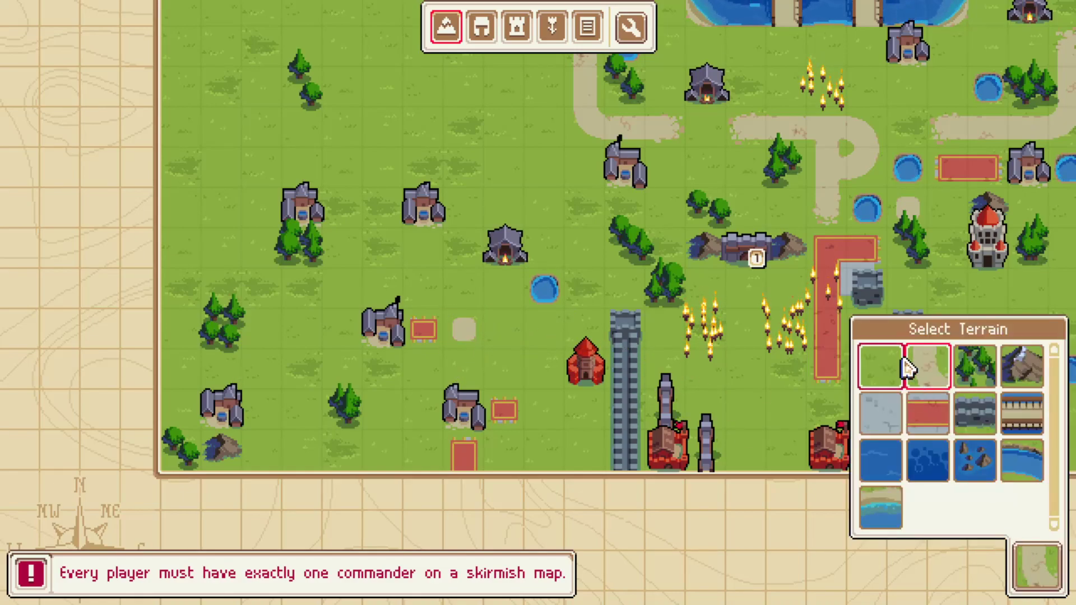
{"action": "left_click", "coordinate": [975, 369]}
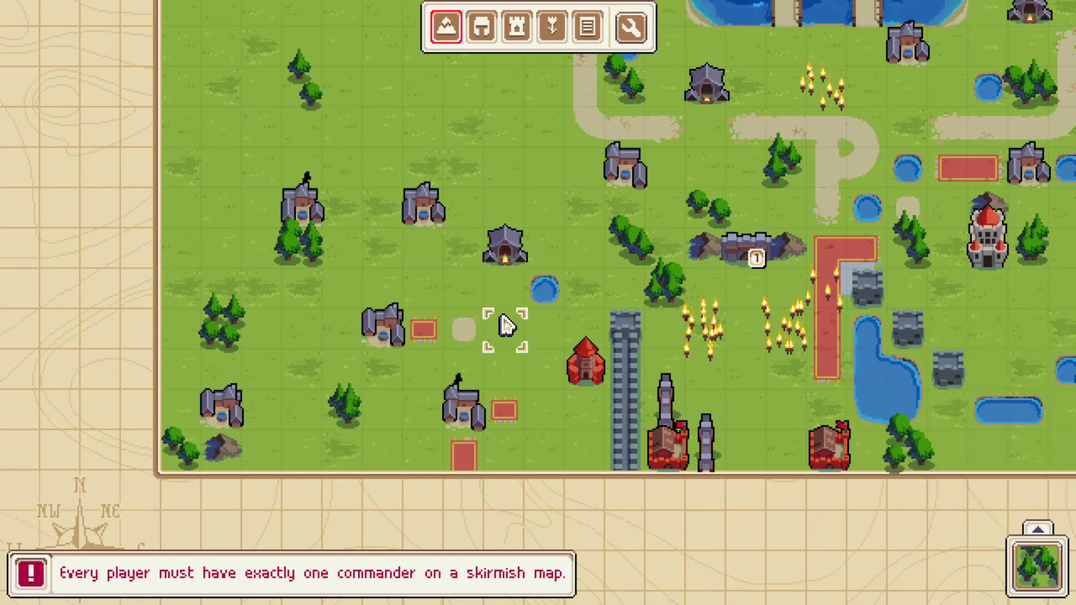
{"action": "left_click", "coordinate": [468, 327]}
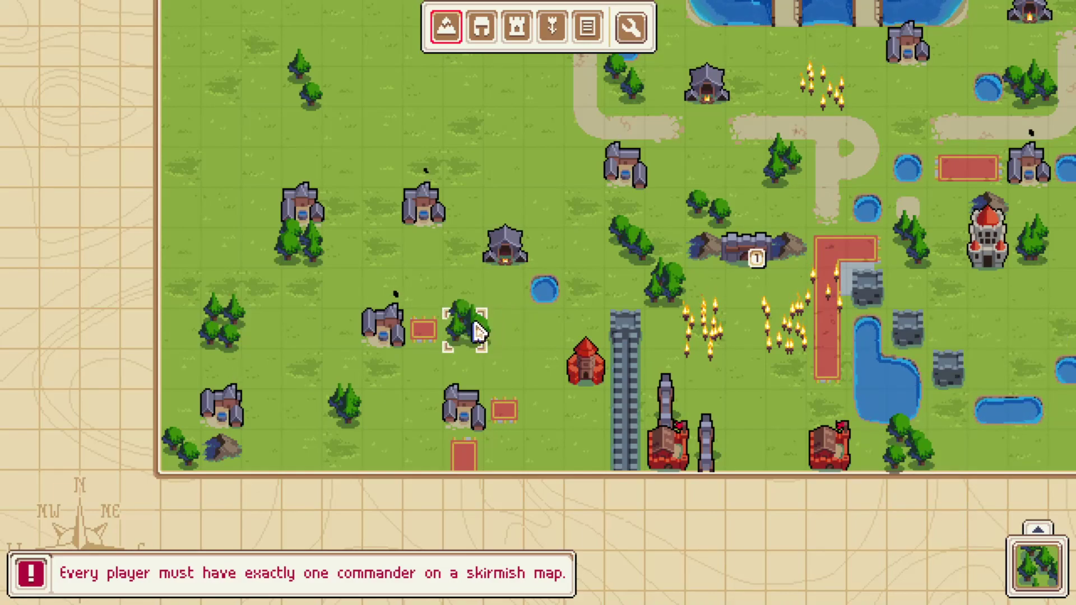
{"action": "left_click", "coordinate": [1037, 566]}
{"action": "left_click", "coordinate": [922, 372]}
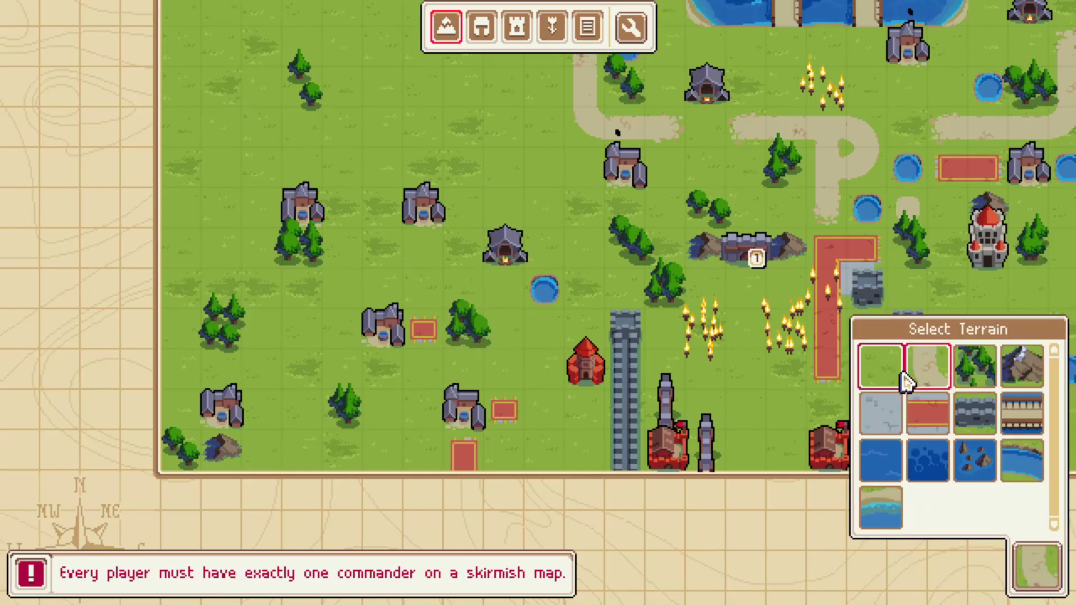
{"action": "left_click", "coordinate": [504, 330]}
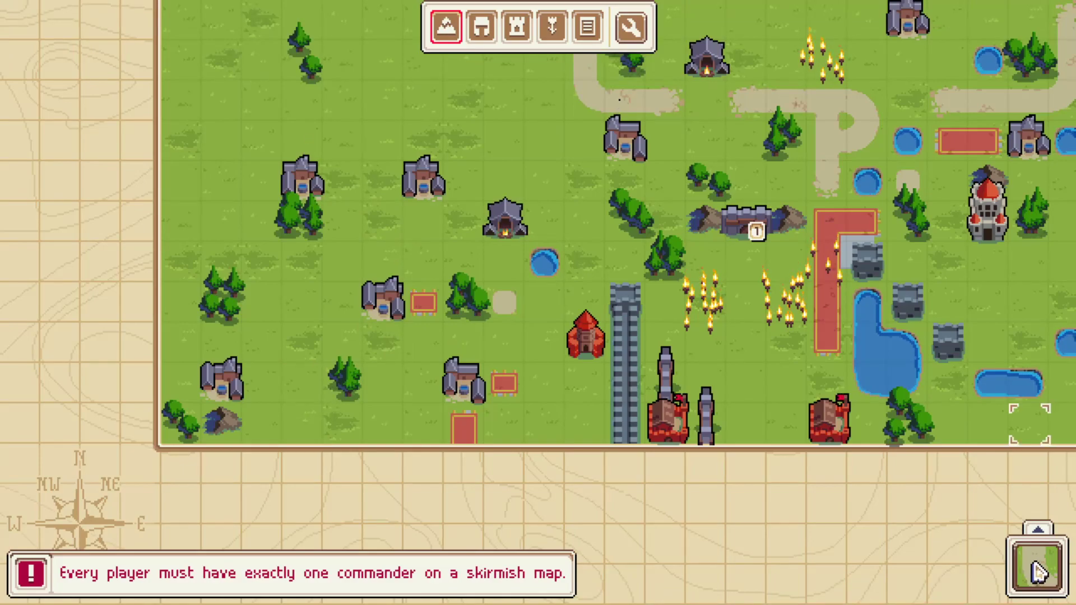
Step: Place a single wall tile in the southwest, directly west of the forest between the two southern villages
{"action": "left_click", "coordinate": [1036, 566]}
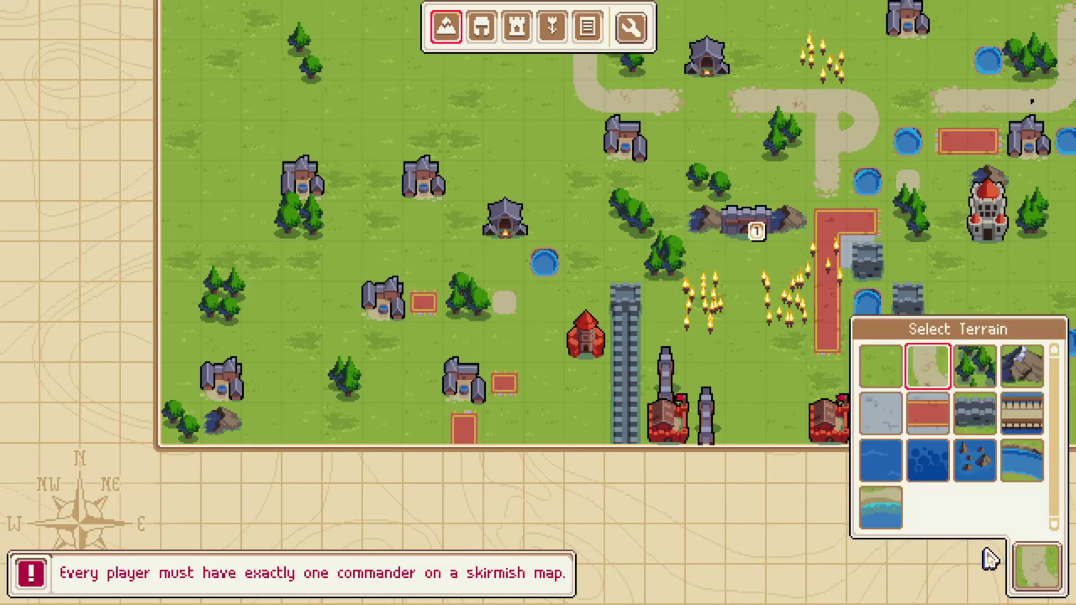
{"action": "left_click", "coordinate": [990, 427]}
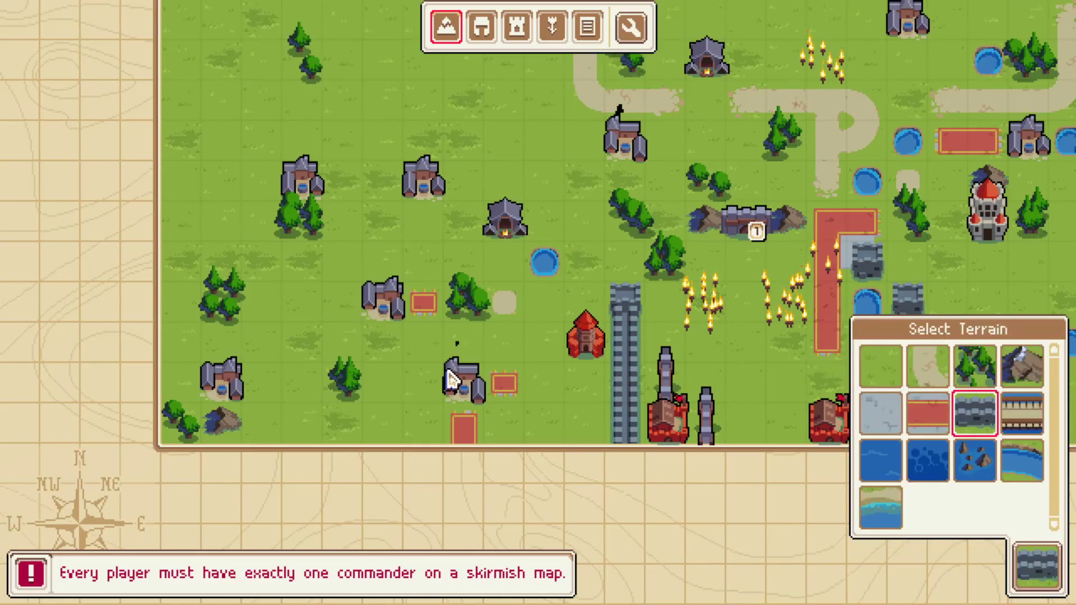
{"action": "left_click", "coordinate": [302, 379]}
{"action": "left_click", "coordinate": [303, 381]}
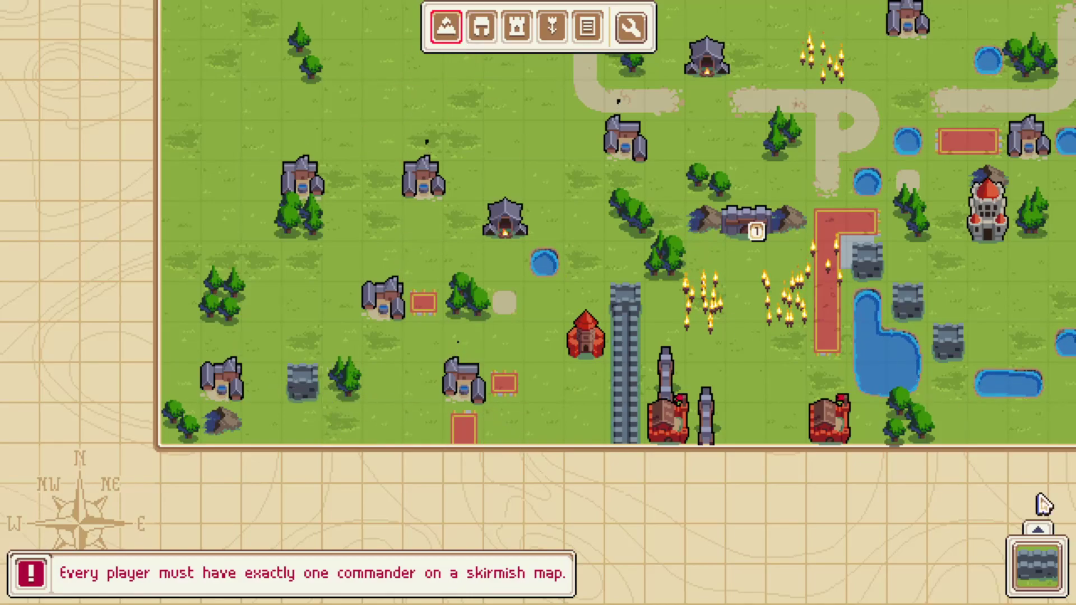
Step: Extend the southwest corner mountain one tile east and add a forest beside it, directly south of the single wall tile
{"action": "mouse_move", "coordinate": [1071, 602]}
{"action": "left_click", "coordinate": [1038, 566]}
{"action": "left_click", "coordinate": [1022, 365]}
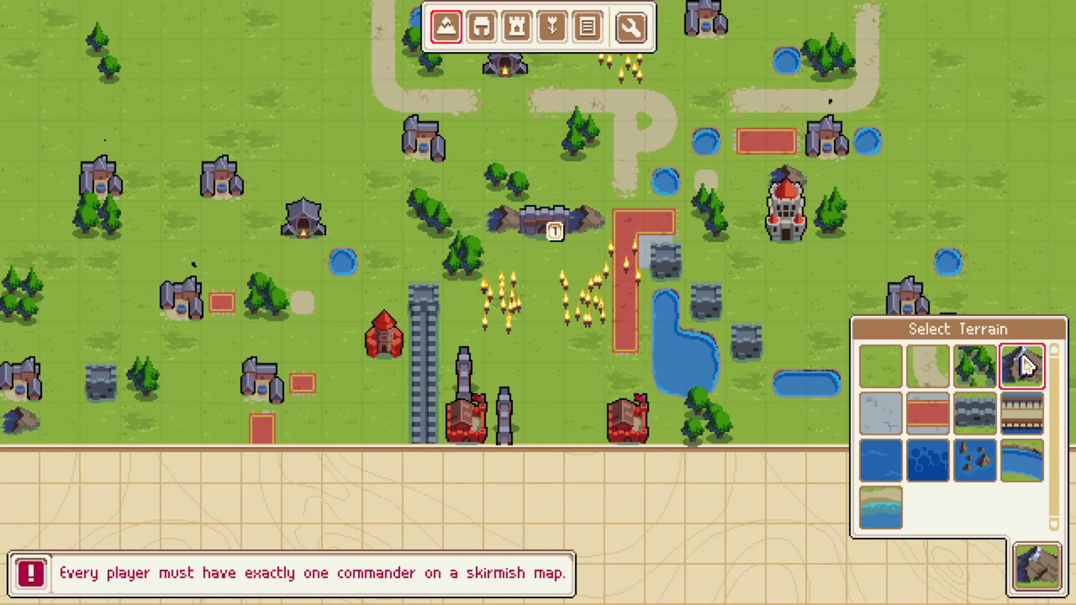
{"action": "mouse_move", "coordinate": [1, 415]}
{"action": "left_click", "coordinate": [272, 429]}
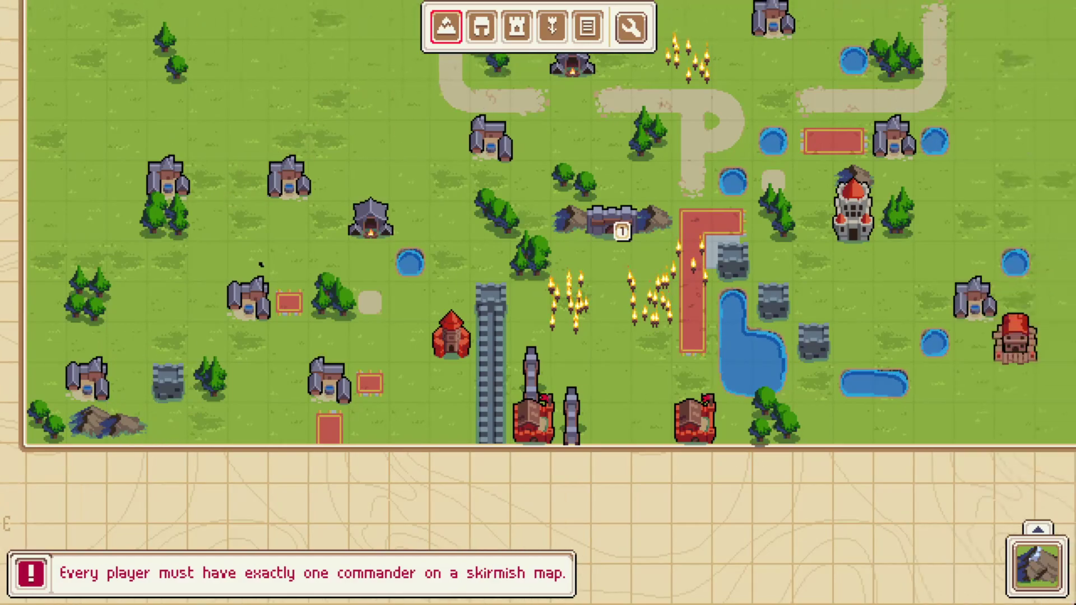
{"action": "left_click", "coordinate": [1037, 569]}
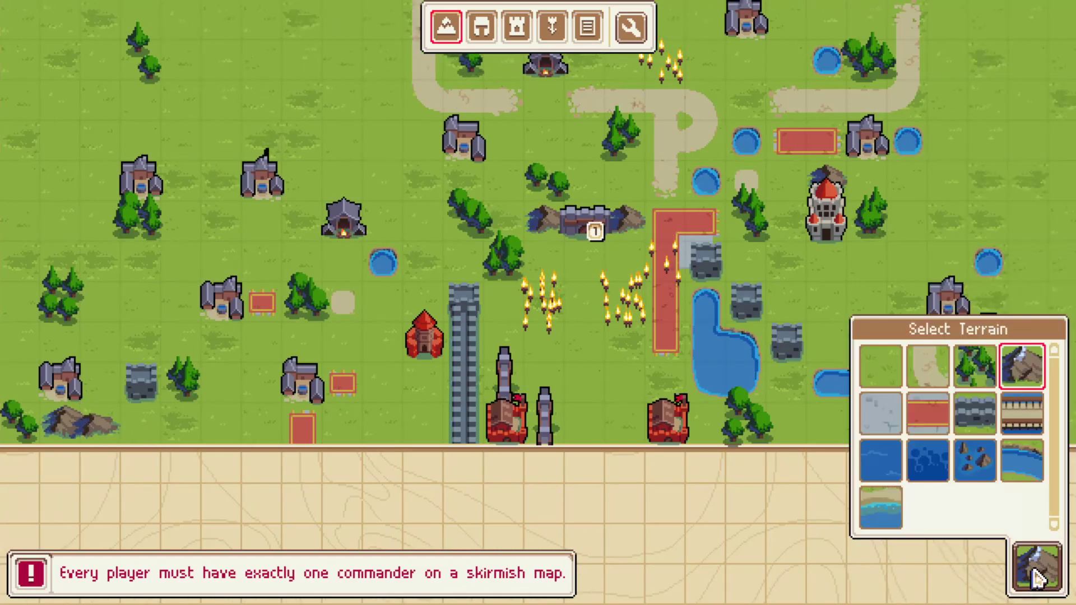
{"action": "left_click", "coordinate": [980, 367]}
{"action": "left_click", "coordinate": [143, 419]}
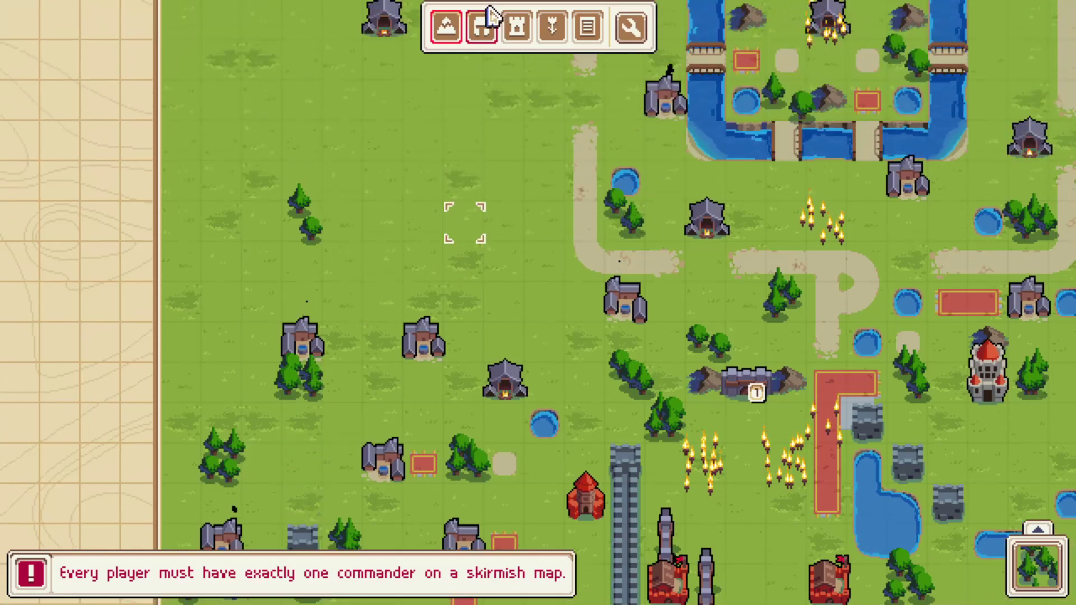
Step: Place a single carpet tile two tiles west of the southwestern village that already has a carpet on its east side
{"action": "left_click", "coordinate": [485, 38]}
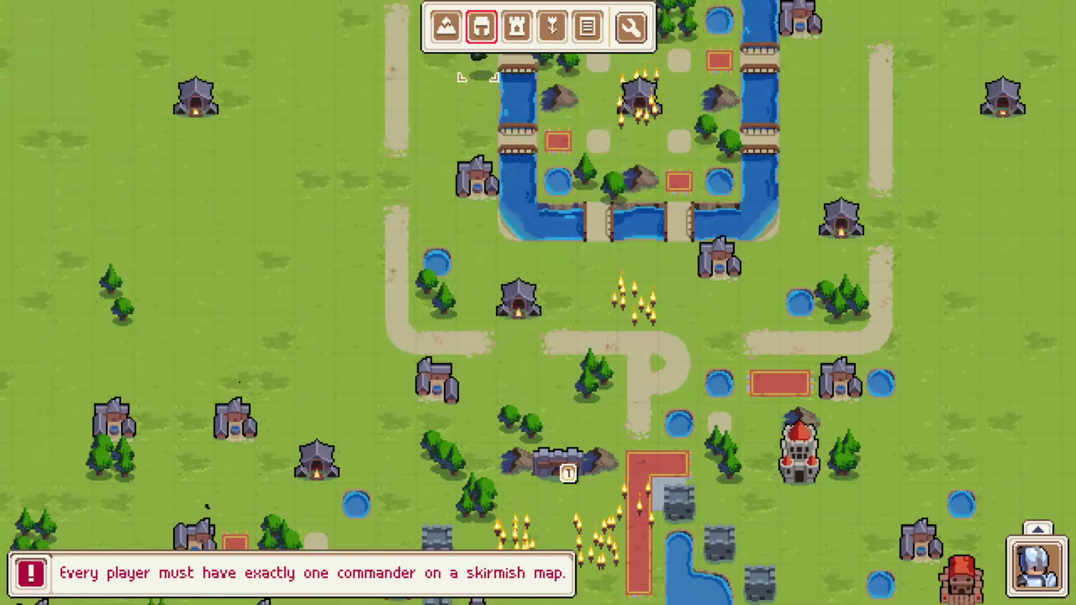
{"action": "left_click", "coordinate": [448, 37]}
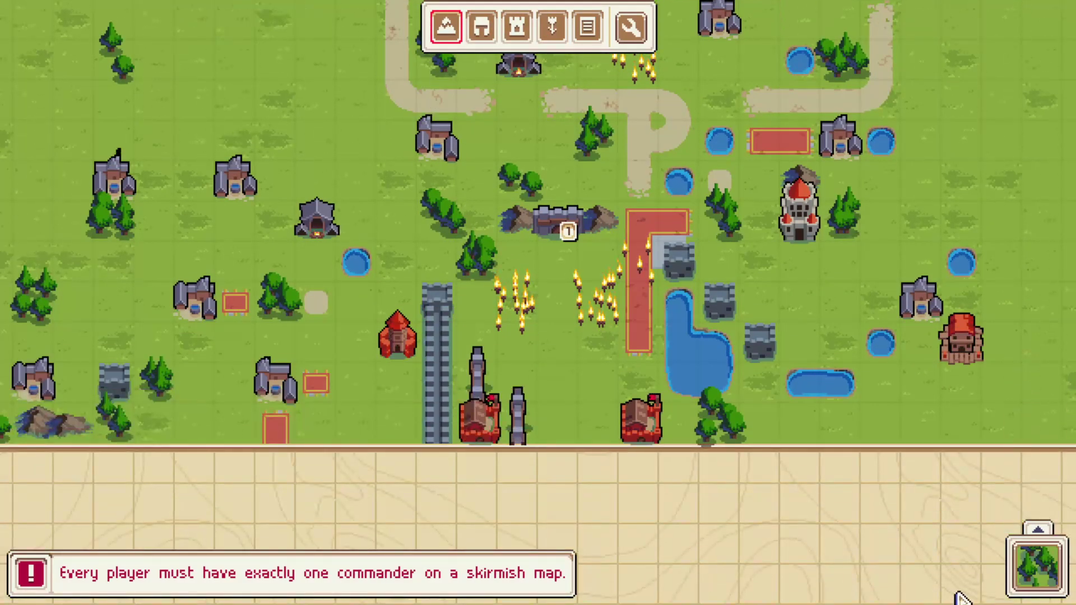
{"action": "left_click", "coordinate": [1037, 567]}
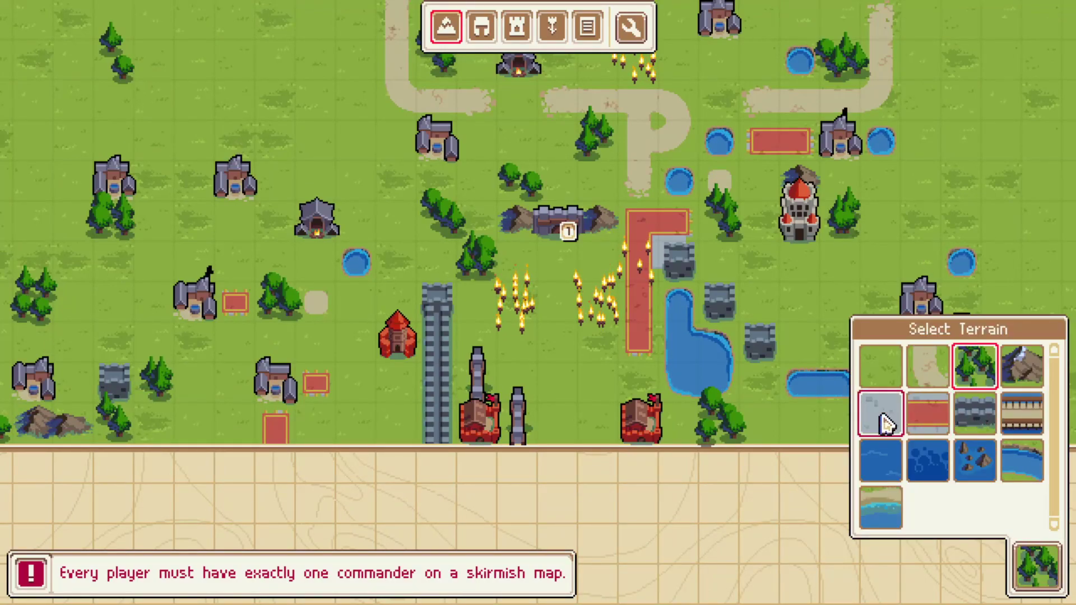
{"action": "left_click", "coordinate": [929, 413]}
{"action": "left_click", "coordinate": [123, 290]}
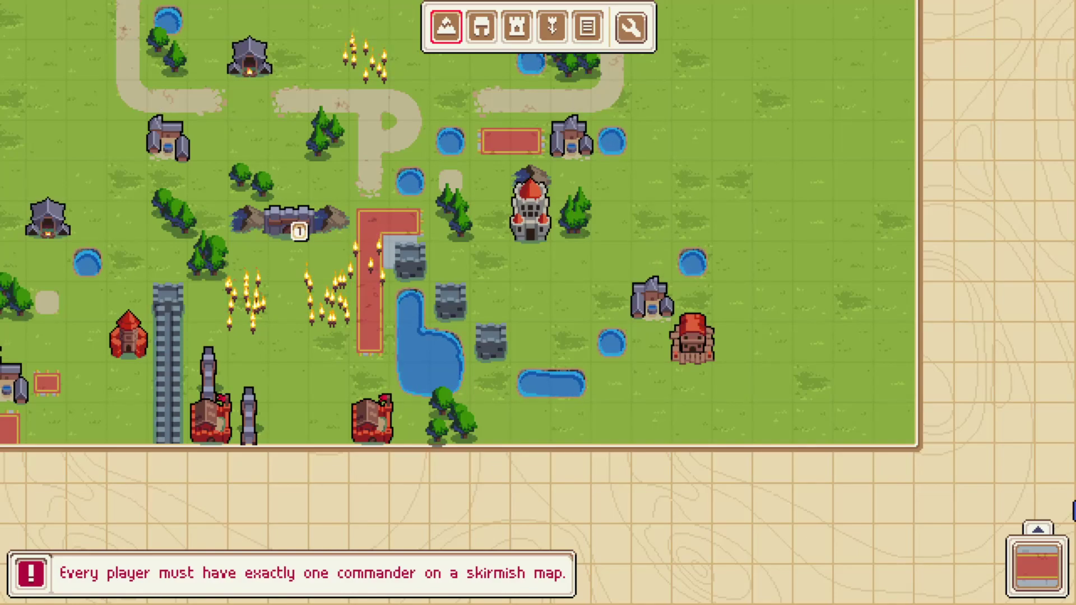
{"action": "mouse_move", "coordinate": [2, 408]}
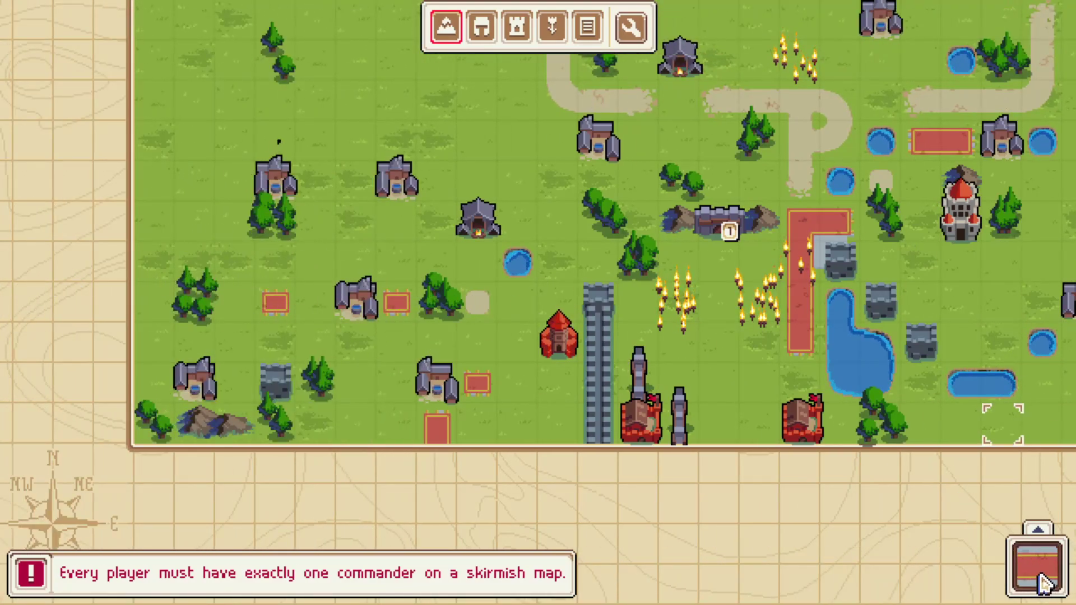
{"action": "left_click", "coordinate": [1040, 581]}
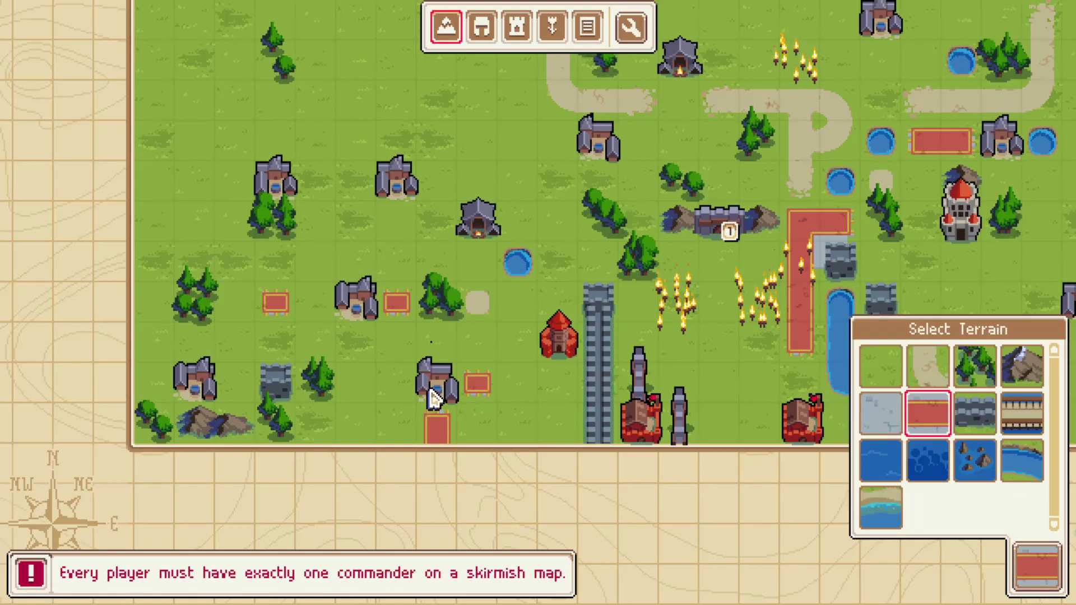
{"action": "scroll", "coordinate": [6, 194], "scroll_direction": "down", "scroll_amount": 2}
{"action": "scroll", "coordinate": [1073, 532], "scroll_direction": "up", "scroll_amount": 2}
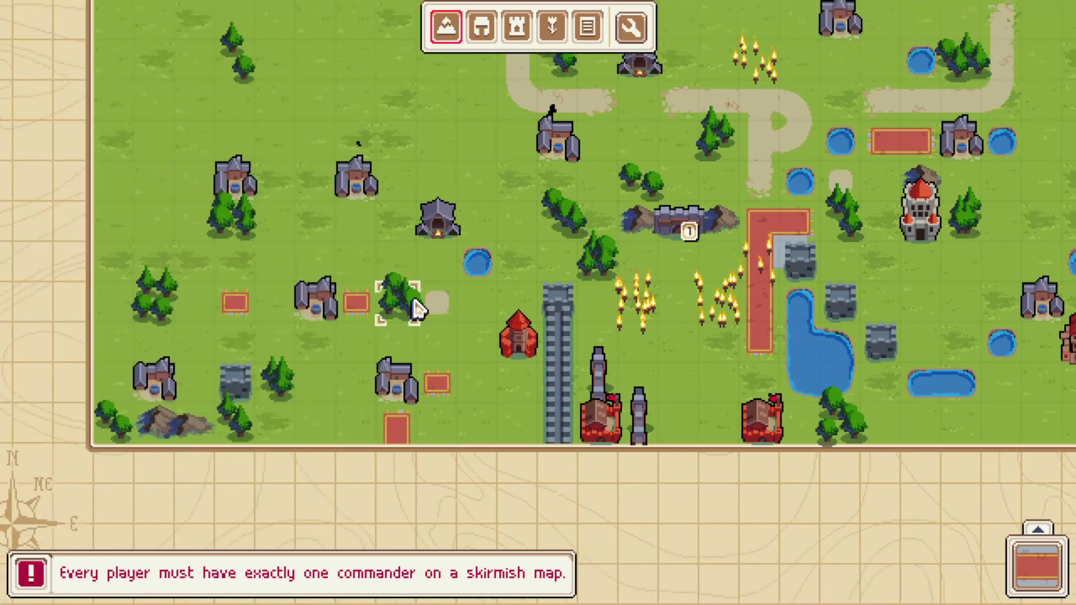
{"action": "key", "text": "Up"}
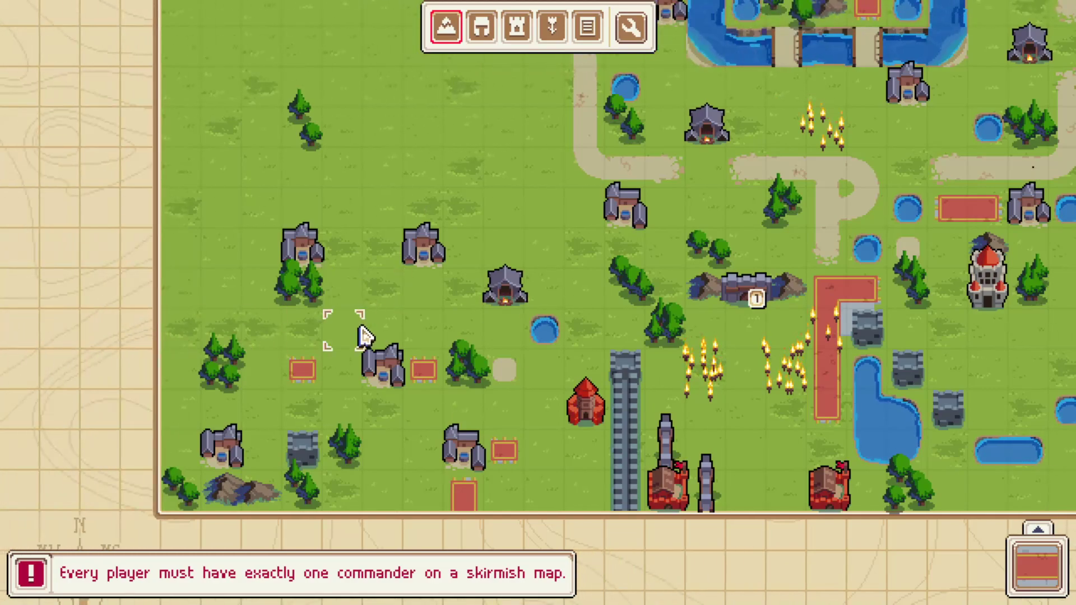
{"action": "left_click", "coordinate": [481, 26]}
{"action": "left_click", "coordinate": [516, 27]}
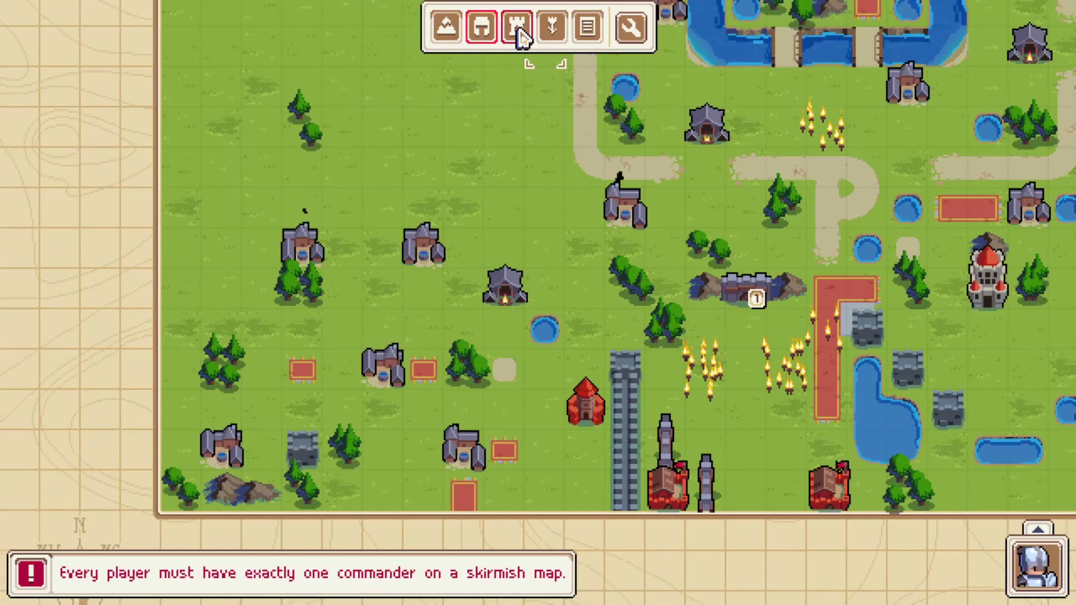
{"action": "left_click", "coordinate": [1040, 569]}
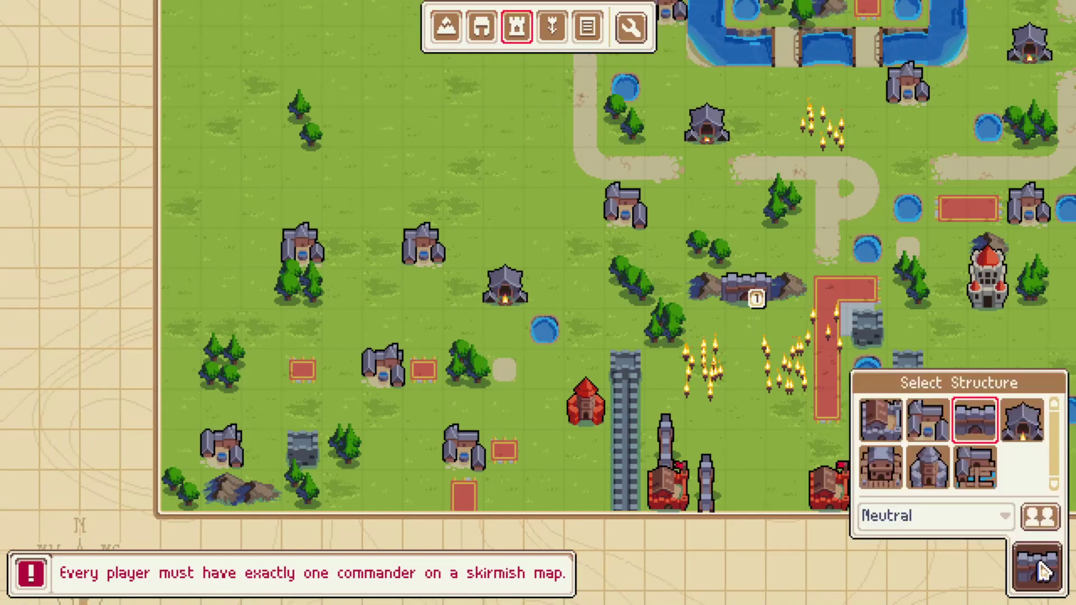
{"action": "left_click", "coordinate": [965, 525]}
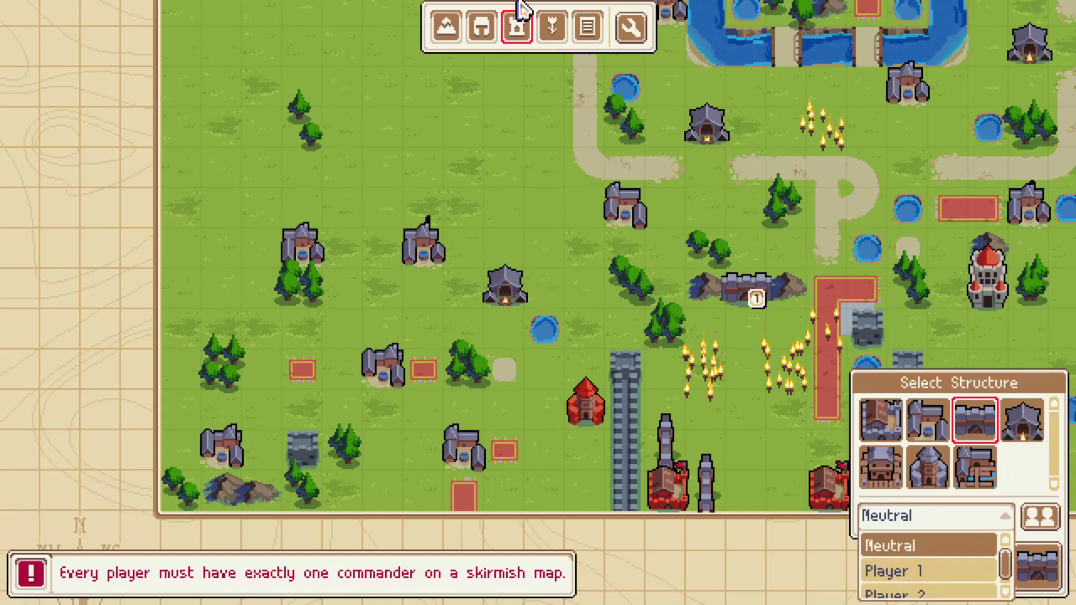
Step: Place a forest tile directly north of the southwestern tent
{"action": "left_click", "coordinate": [480, 26]}
{"action": "left_click", "coordinate": [446, 26]}
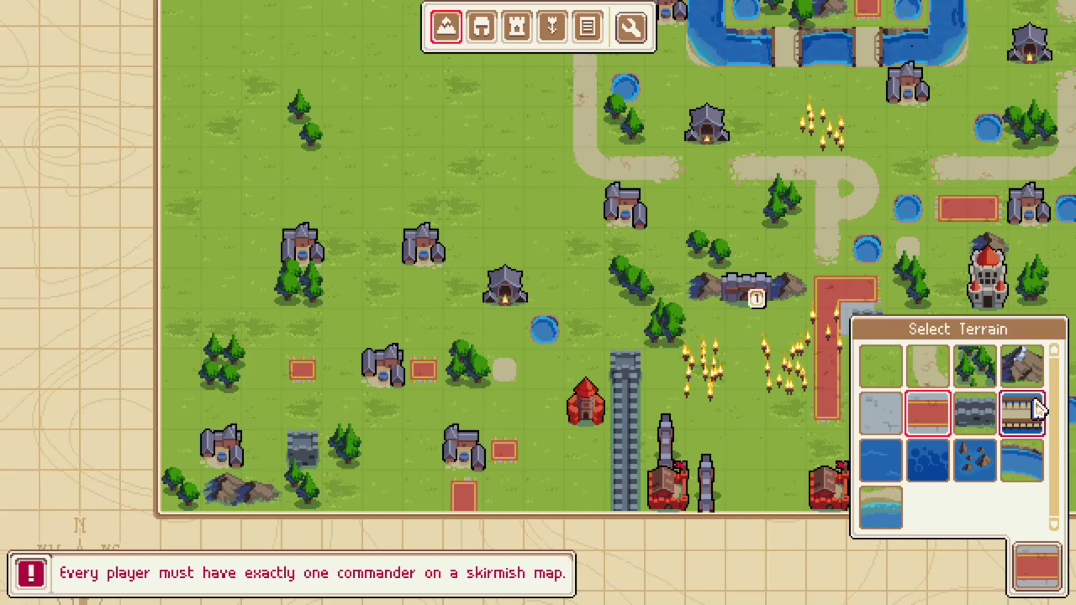
{"action": "left_click", "coordinate": [985, 380]}
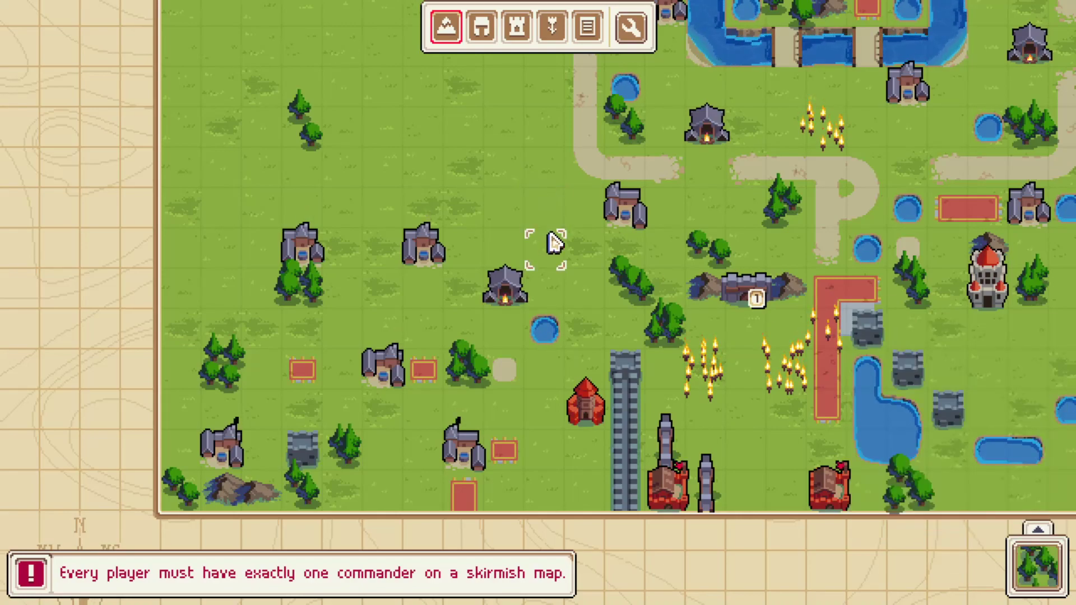
{"action": "left_click", "coordinate": [505, 255]}
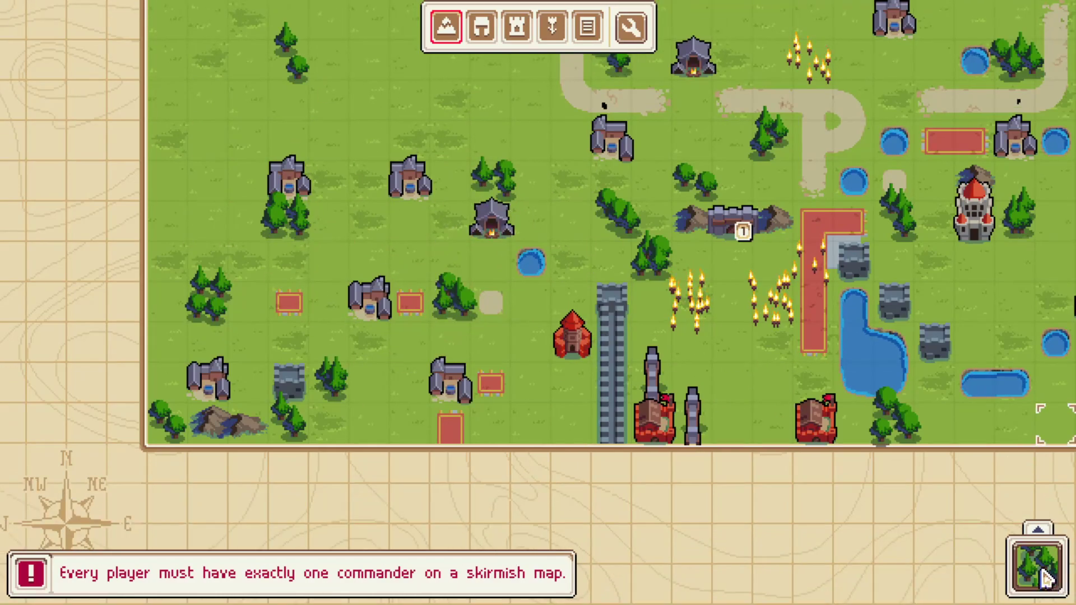
{"action": "left_click", "coordinate": [1036, 568]}
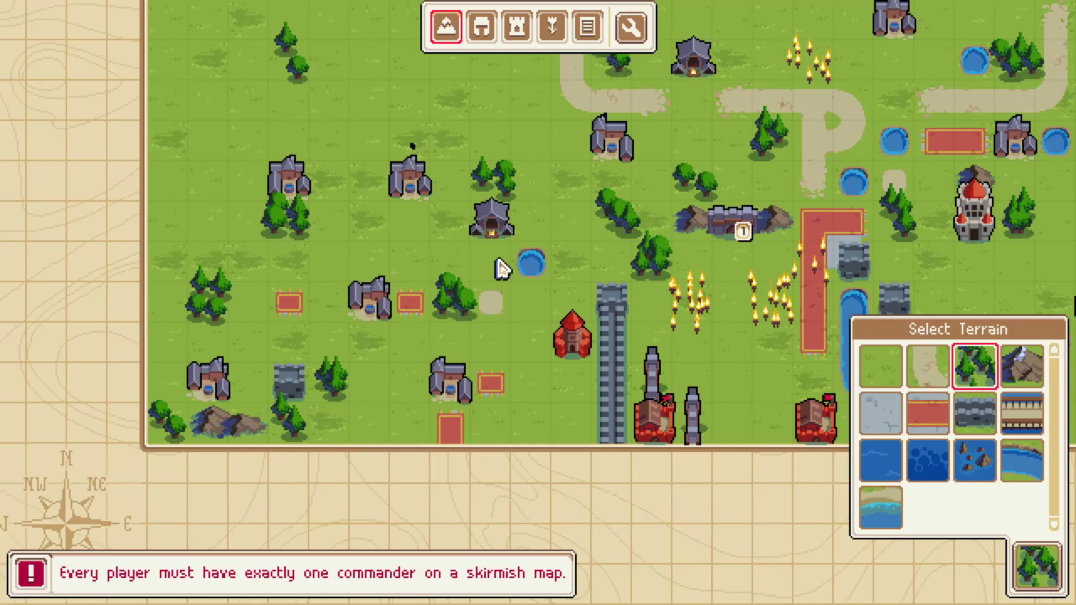
{"action": "right_click", "coordinate": [341, 247]}
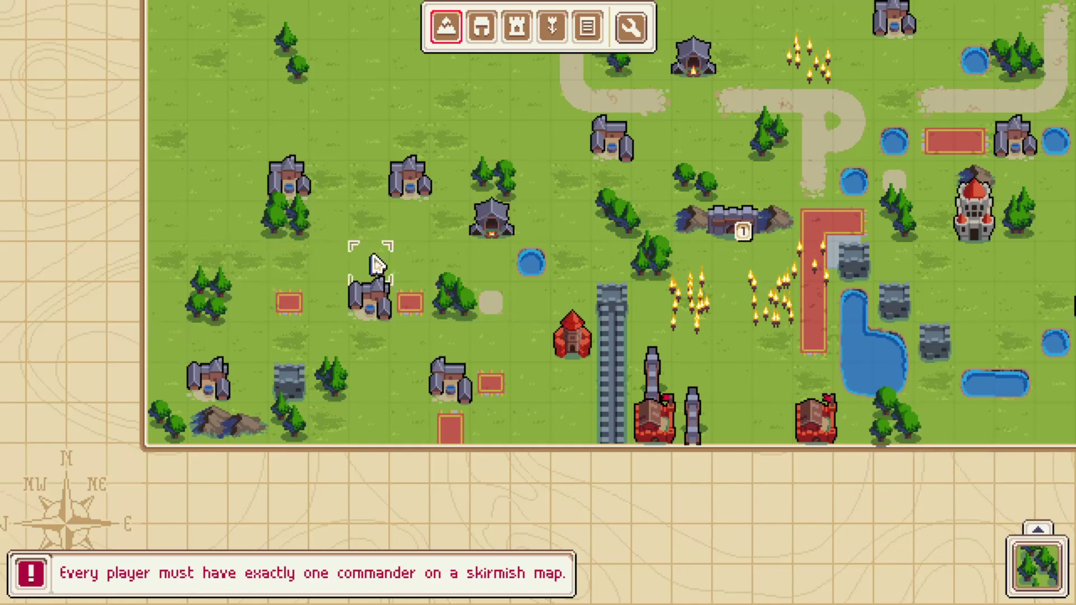
{"action": "right_click_drag", "start_coordinate": [372, 228], "coordinate": [440, 360]}
{"action": "right_click_drag", "start_coordinate": [325, 385], "coordinate": [712, 341]}
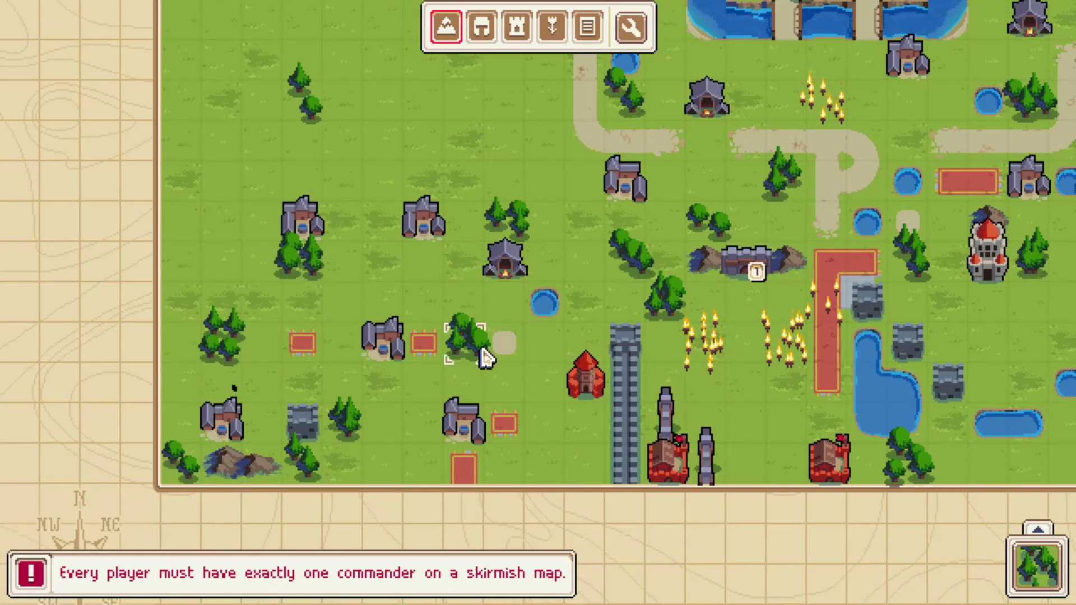
Step: Lay a two-tile-wide carpet north of the western red barracks and extend the L-shaped carpet south to the eastern red barracks
{"action": "left_click", "coordinate": [482, 27]}
{"action": "left_click", "coordinate": [440, 29]}
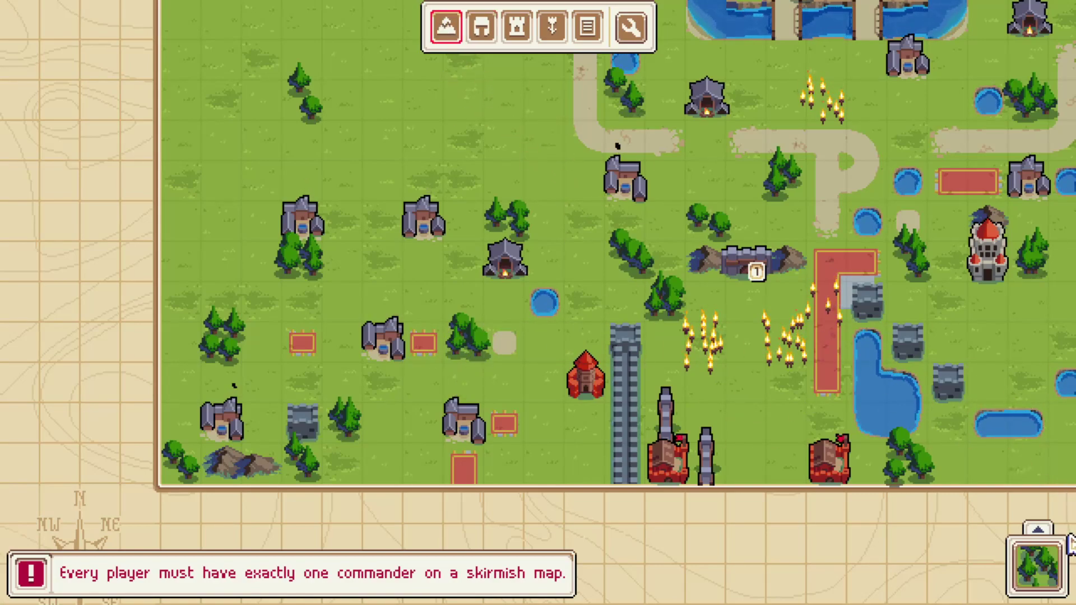
{"action": "left_click", "coordinate": [1038, 566]}
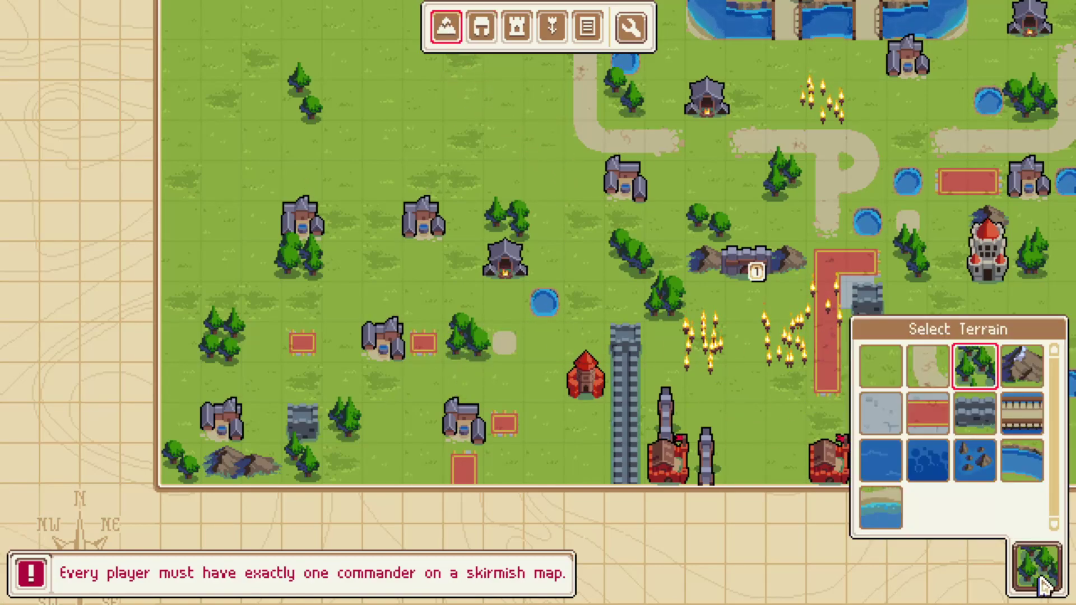
{"action": "left_click", "coordinate": [928, 415]}
{"action": "left_click_drag", "start_coordinate": [661, 425], "coordinate": [657, 384]}
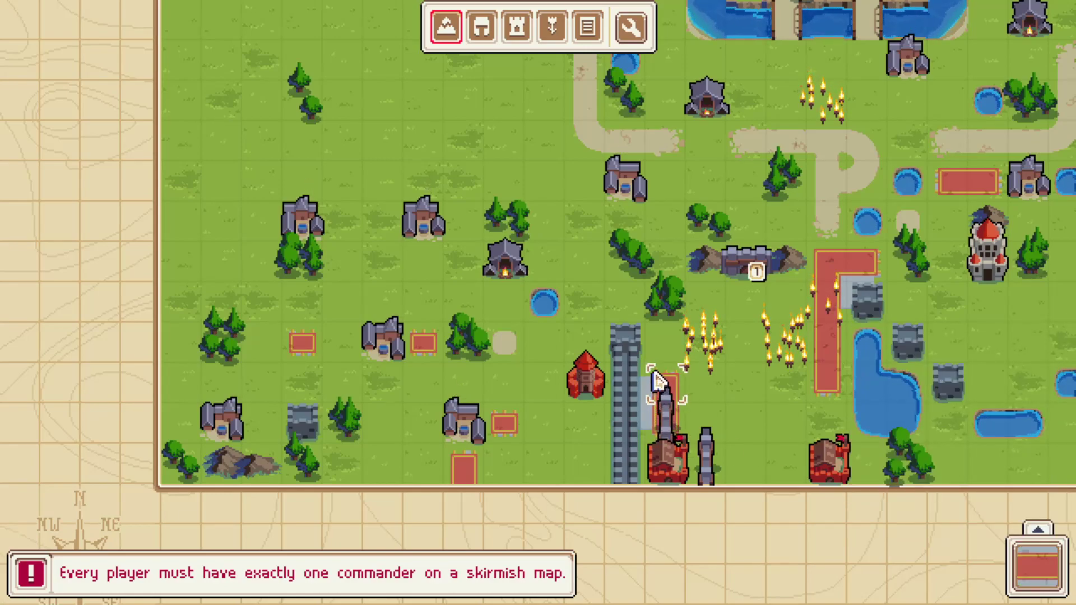
{"action": "key", "text": "Right"}
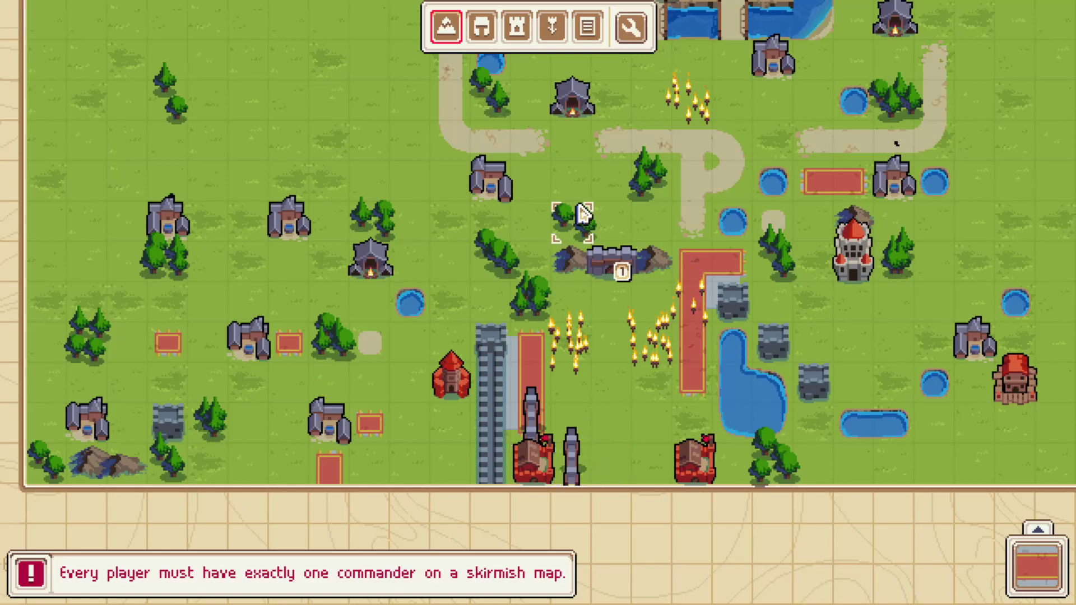
{"action": "left_click_drag", "start_coordinate": [572, 445], "coordinate": [573, 354]}
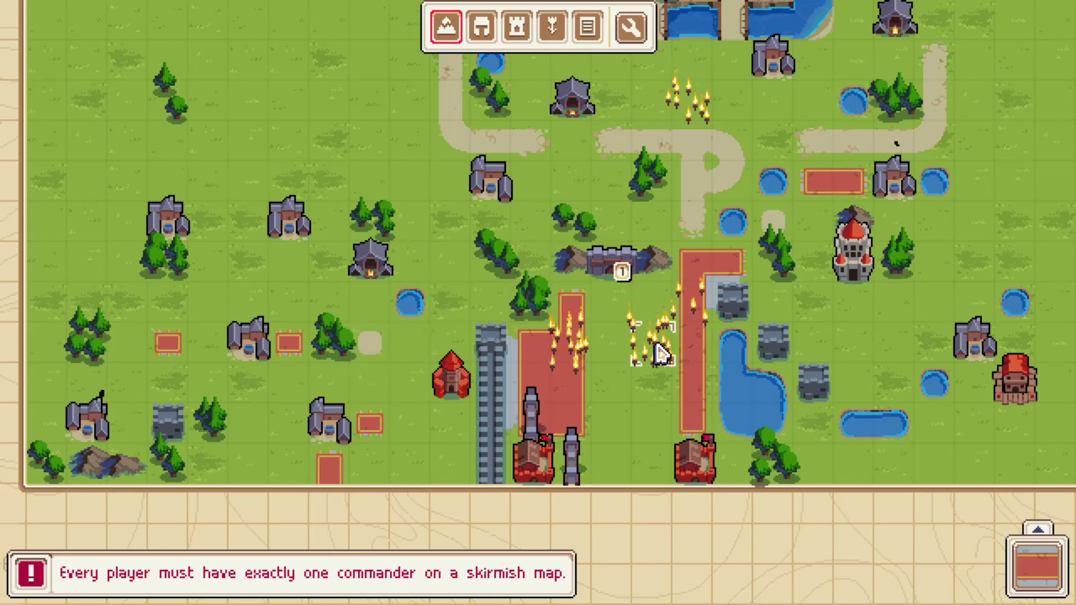
Step: Replace the northernmost tile of the two-tile-wide carpet with plain grass
{"action": "left_click", "coordinate": [1037, 566]}
{"action": "left_click", "coordinate": [884, 374]}
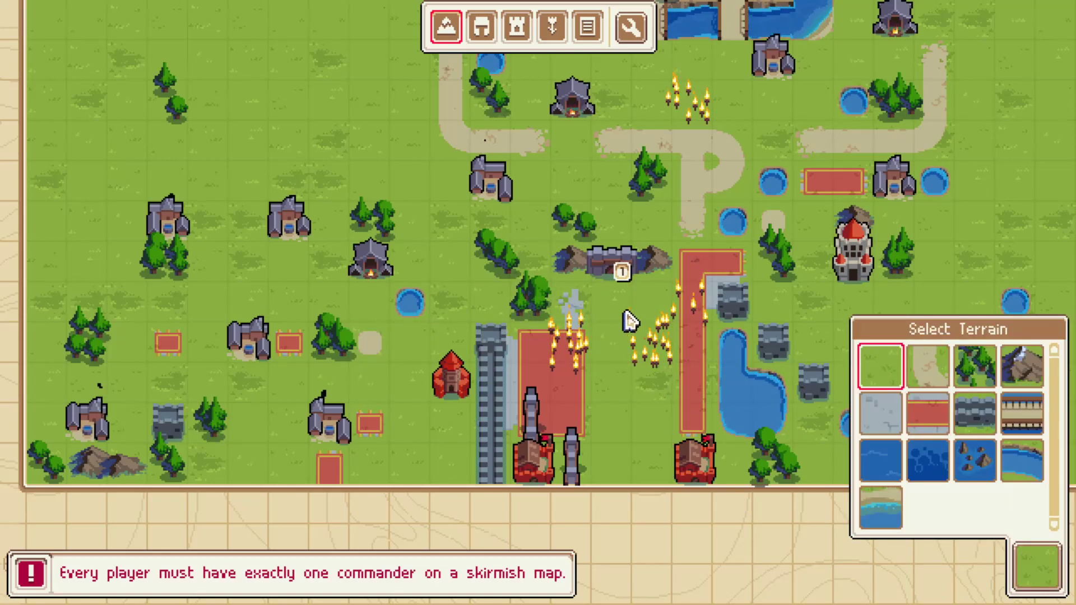
Step: Extend the western carpet one tile north, widen the L-shaped carpet westward, and add carpet tiles northwest and east of the eastern red barracks
{"action": "left_click", "coordinate": [570, 318]}
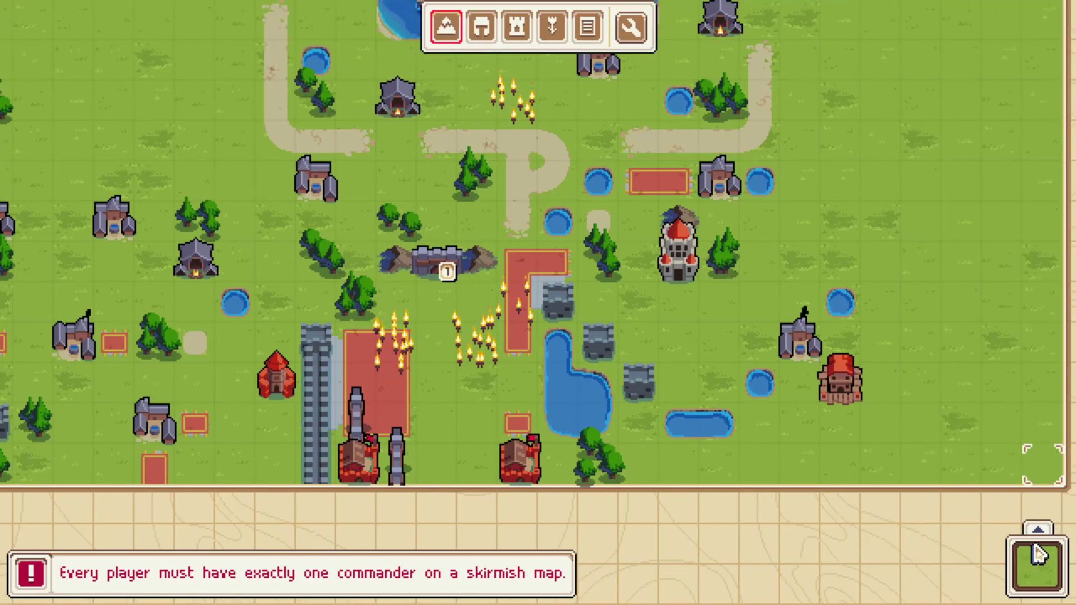
{"action": "left_click", "coordinate": [1037, 566]}
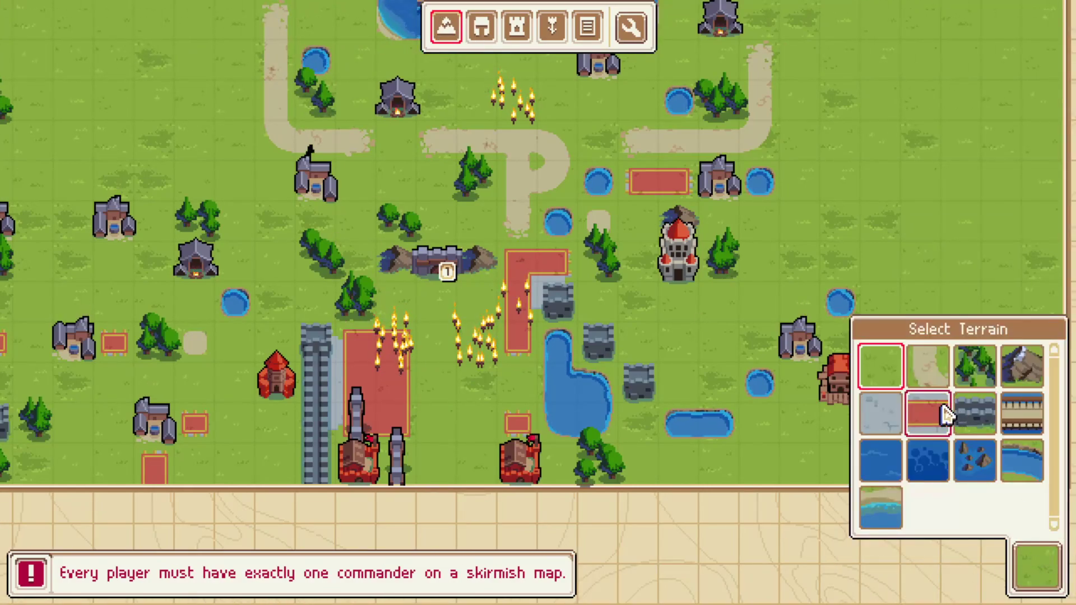
{"action": "left_click", "coordinate": [946, 415]}
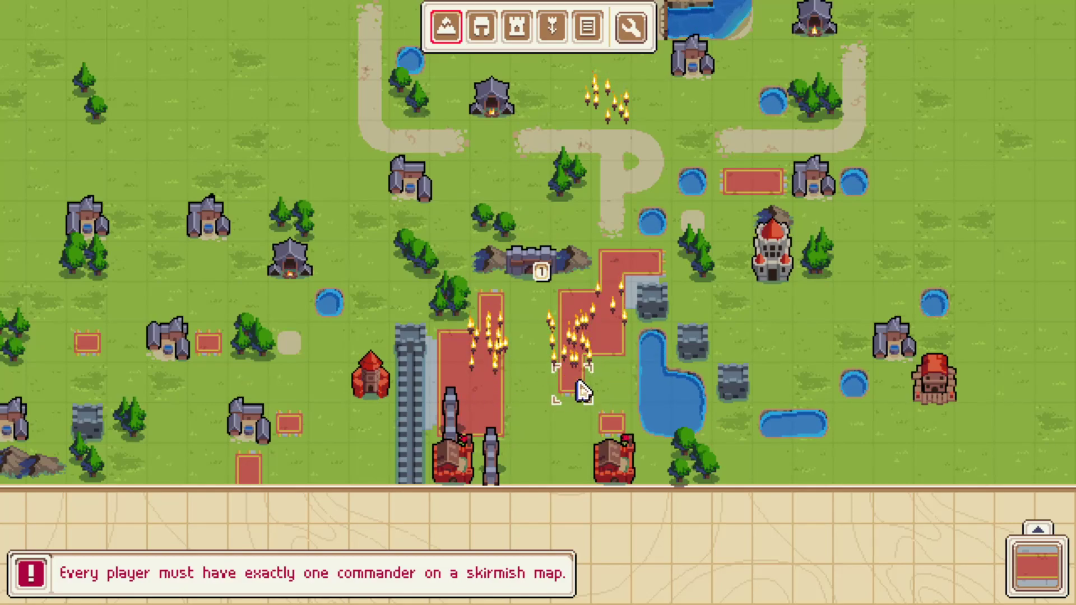
{"action": "left_click", "coordinate": [573, 415]}
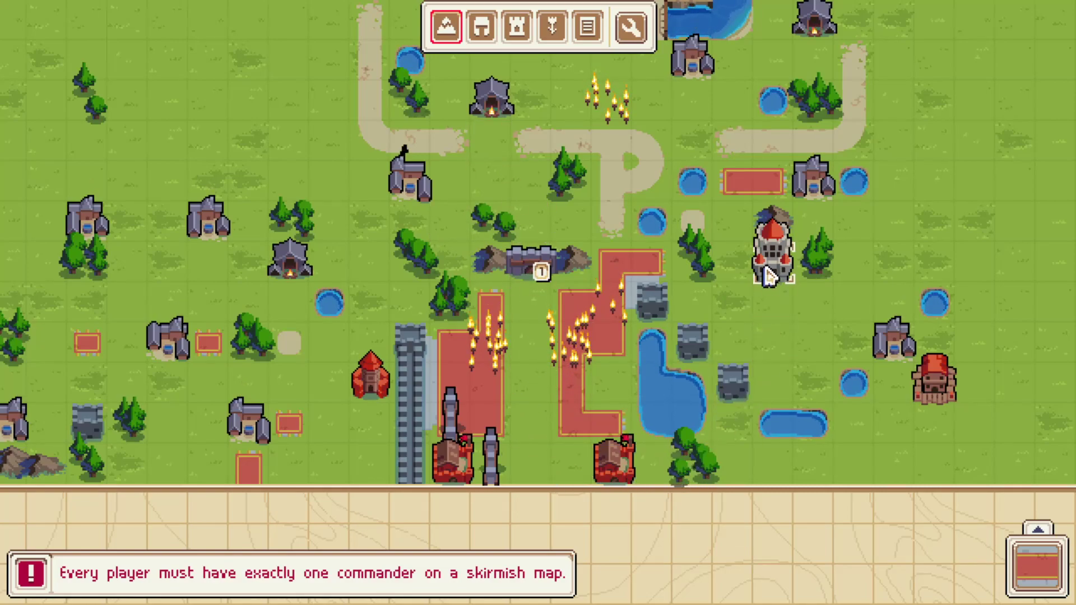
{"action": "left_click", "coordinate": [653, 465]}
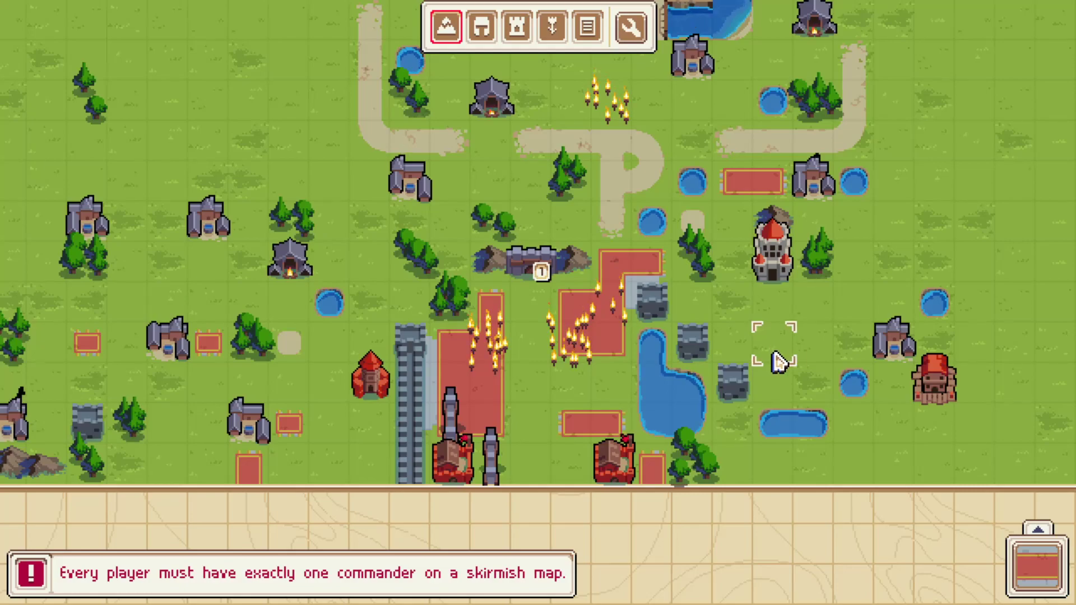
Step: Look over the map from the southern carpets and villages up to the moat enclosure and its surroundings
{"action": "mouse_move", "coordinate": [1075, 508]}
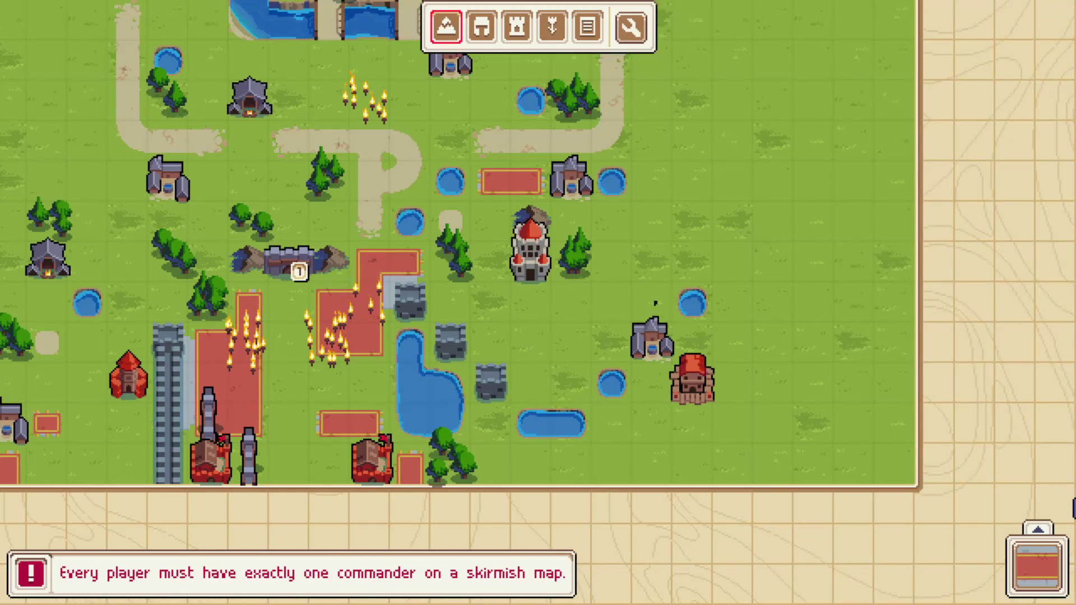
{"action": "mouse_move", "coordinate": [8, 277]}
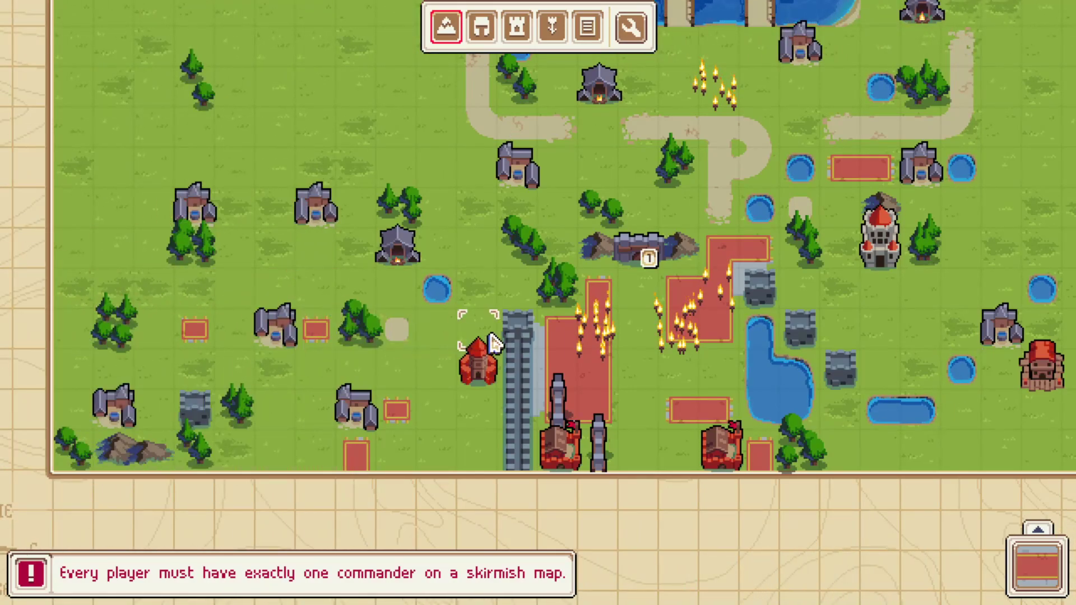
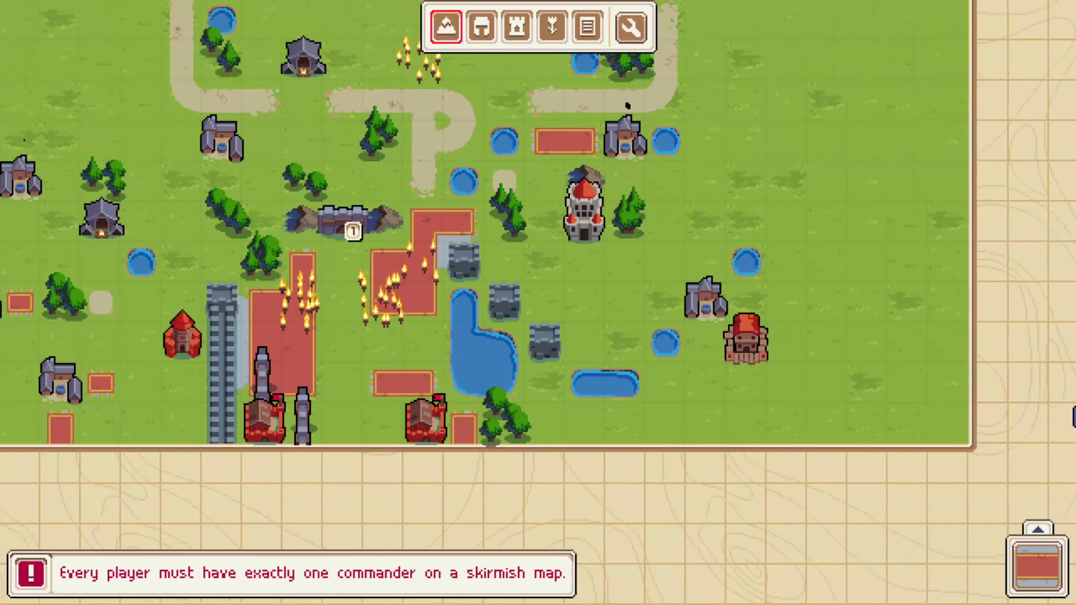
{"action": "middle_click_drag", "start_coordinate": [308, 386], "coordinate": [552, 359]}
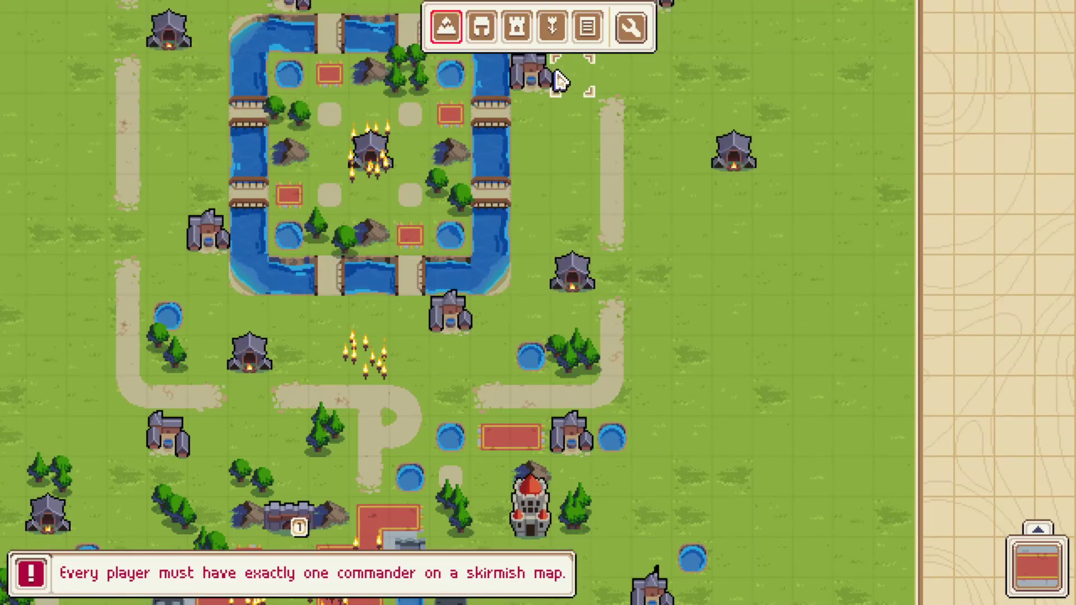
{"action": "scroll", "coordinate": [169, 487], "scroll_direction": "down", "scroll_amount": 2}
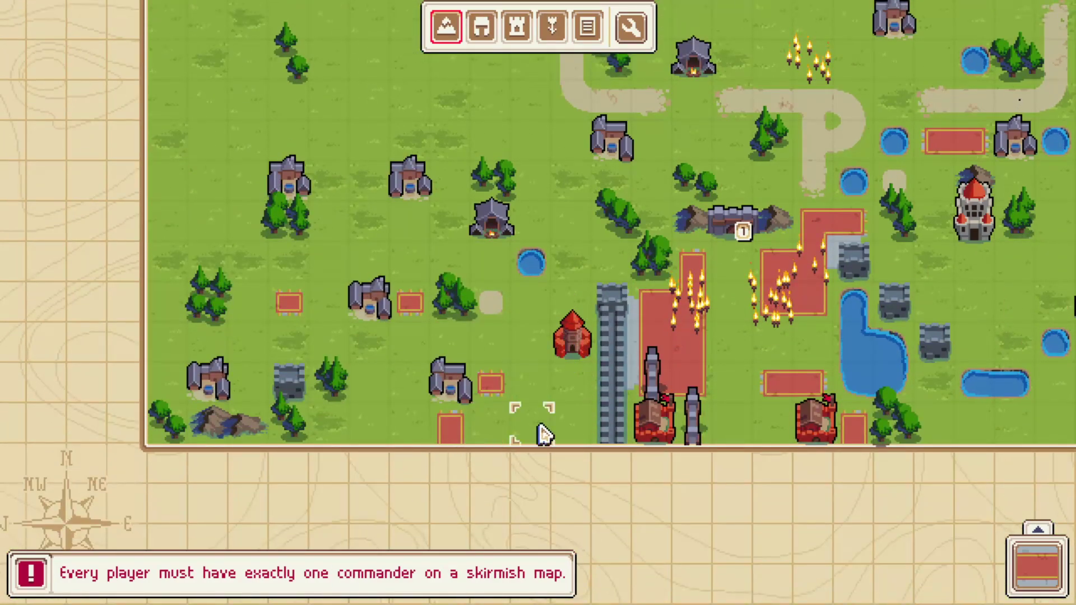
{"action": "scroll", "coordinate": [773, 140], "scroll_direction": "up", "scroll_amount": 2}
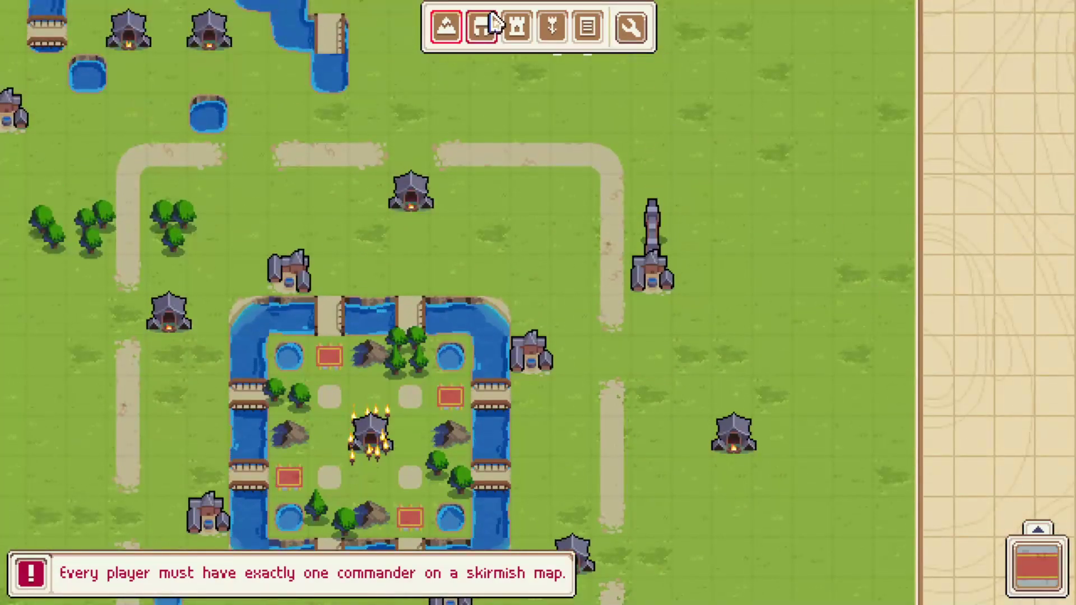
{"action": "key", "text": "Down"}
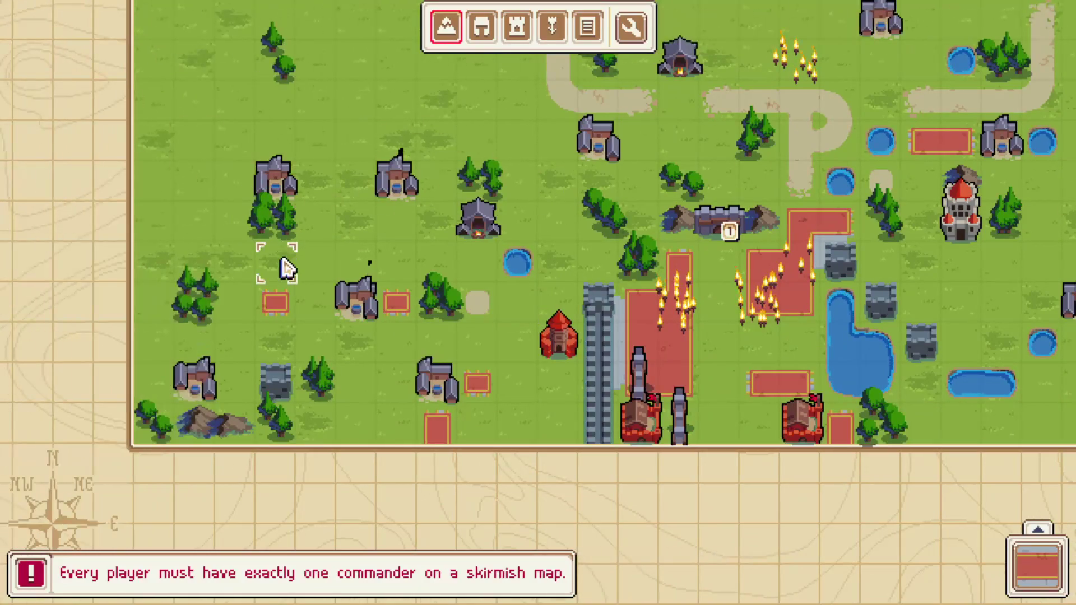
{"action": "key", "text": "Right"}
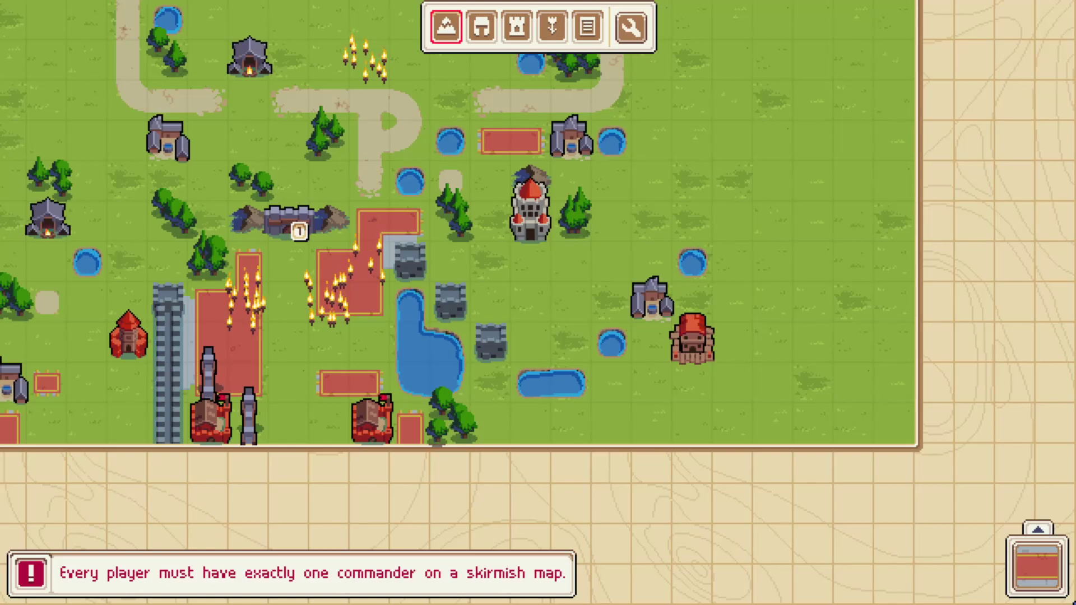
{"action": "key", "text": "Left"}
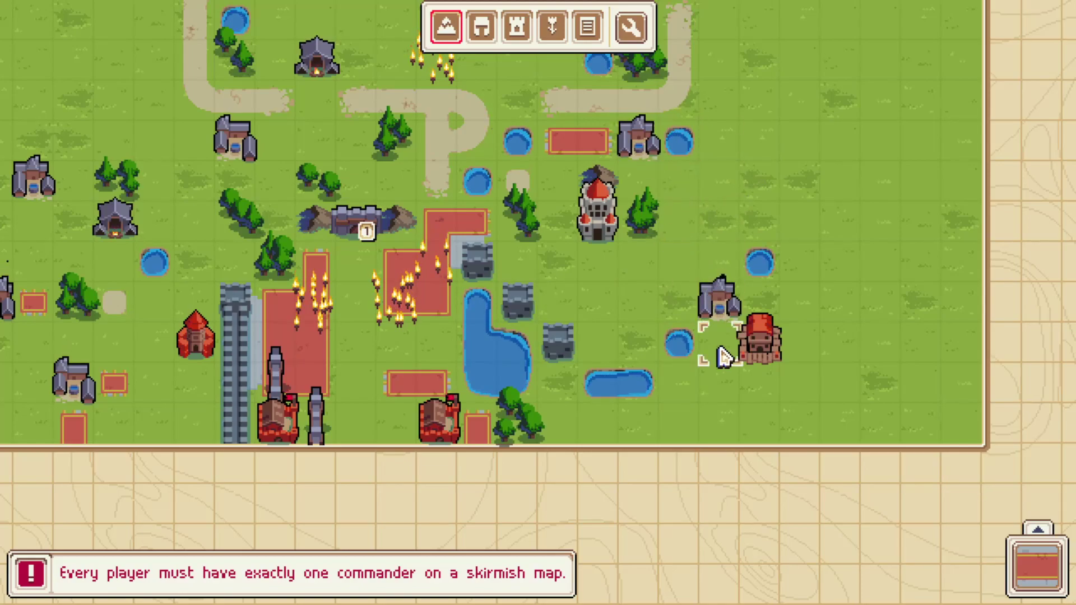
{"action": "key", "text": "Left"}
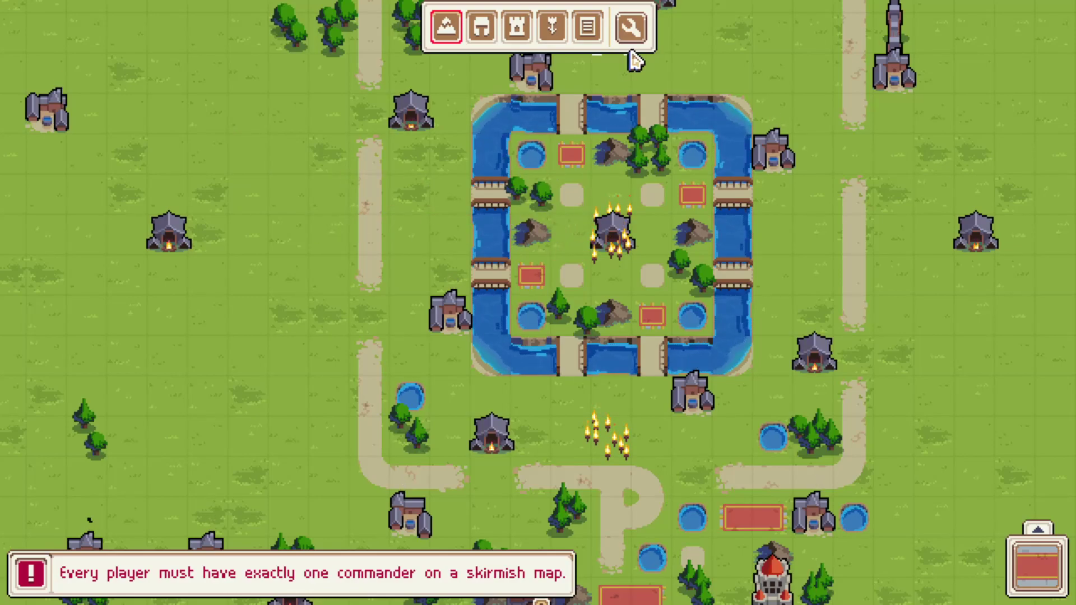
Step: Check the resize margins in the map properties
{"action": "left_click", "coordinate": [633, 28]}
{"action": "left_click", "coordinate": [580, 176]}
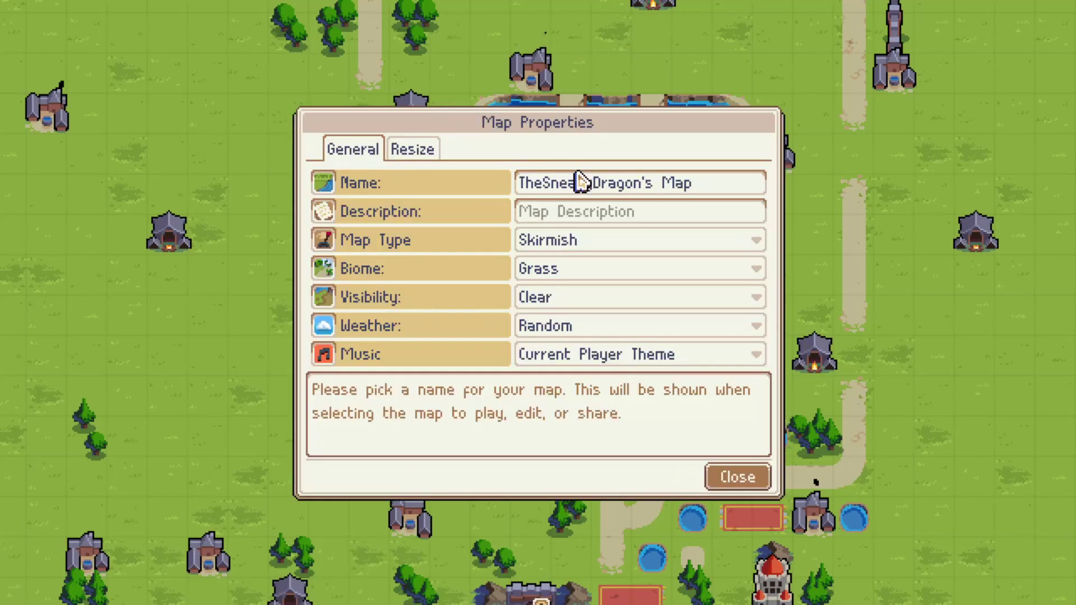
{"action": "left_click", "coordinate": [423, 159]}
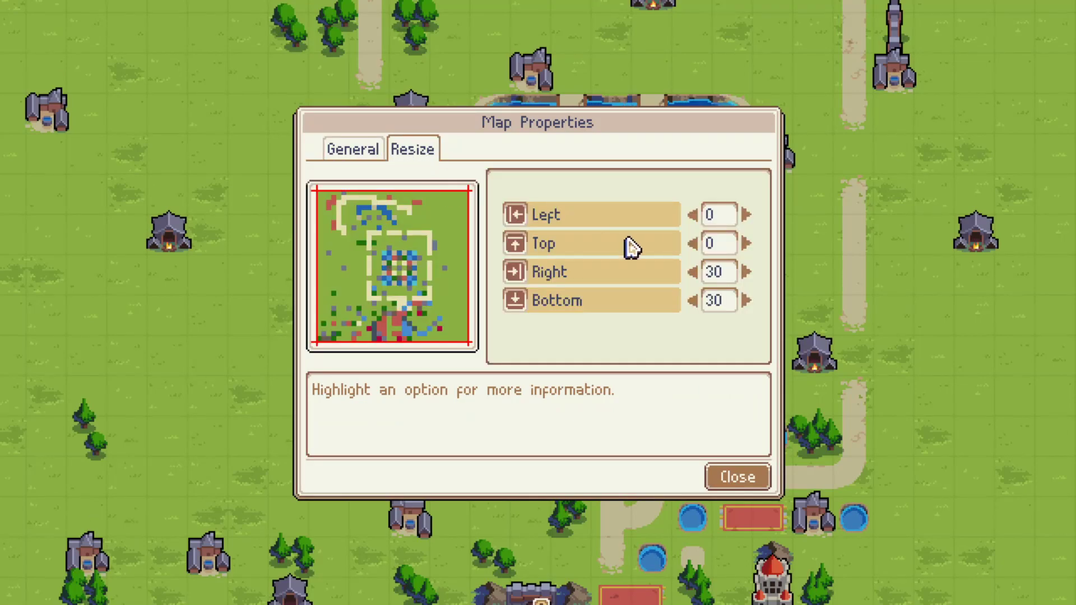
{"action": "left_click", "coordinate": [739, 477]}
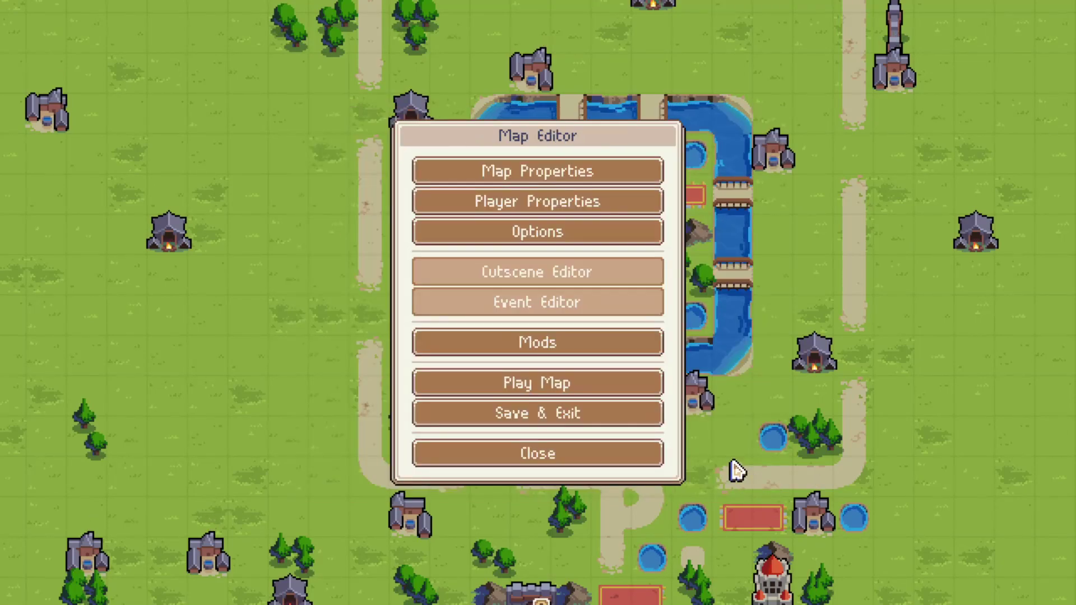
{"action": "left_click", "coordinate": [637, 459]}
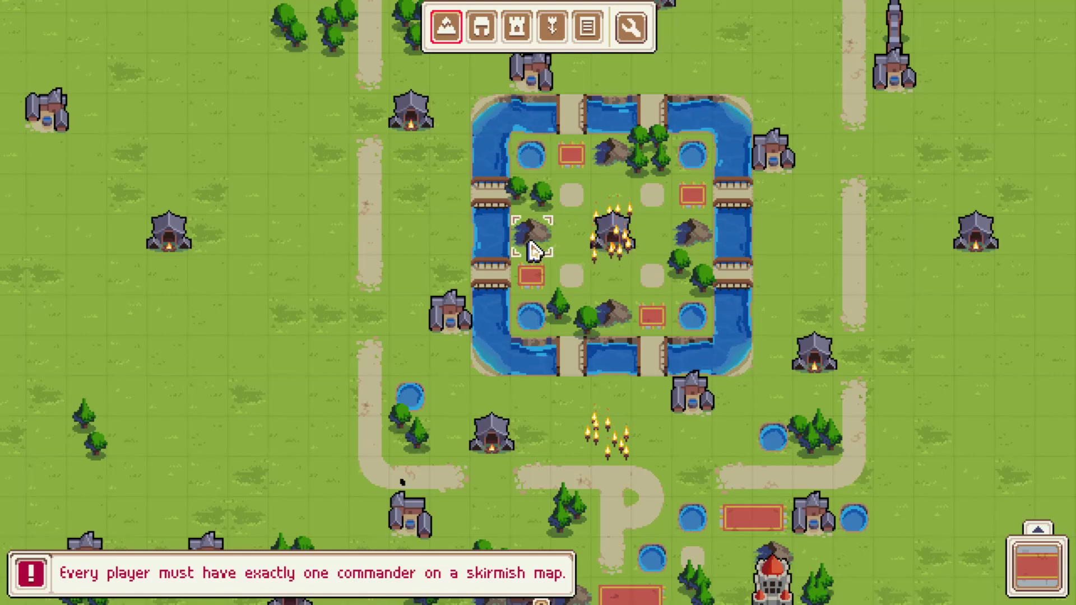
Step: Widen the map by one tile on its east side by setting the right margin to 31 in the map properties
{"action": "mouse_move", "coordinate": [913, 603]}
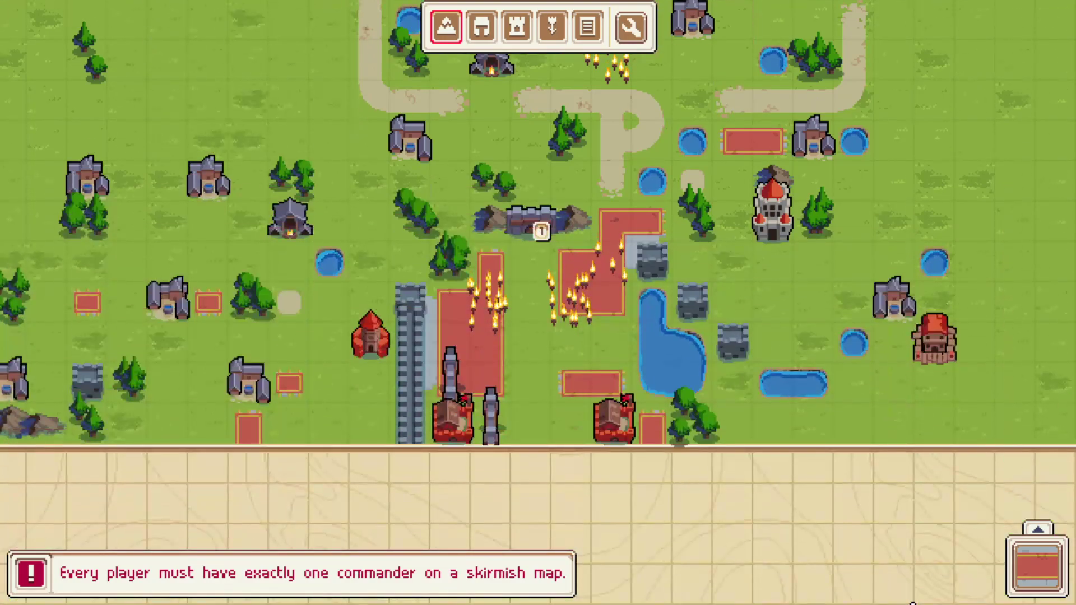
{"action": "mouse_move", "coordinate": [1, 223]}
{"action": "mouse_move", "coordinate": [1000, 1]}
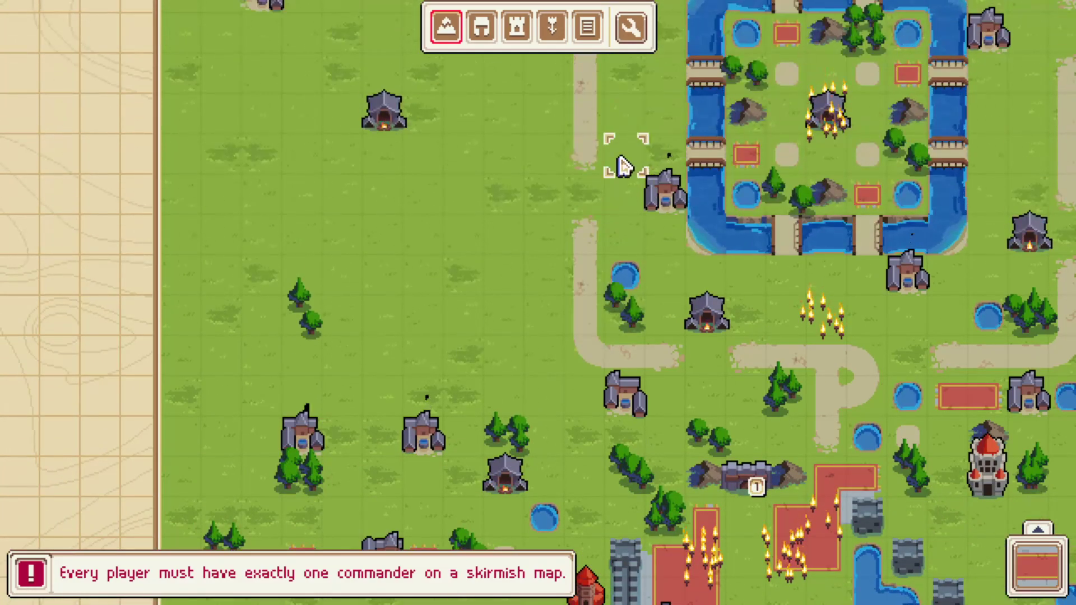
{"action": "mouse_move", "coordinate": [1075, 115]}
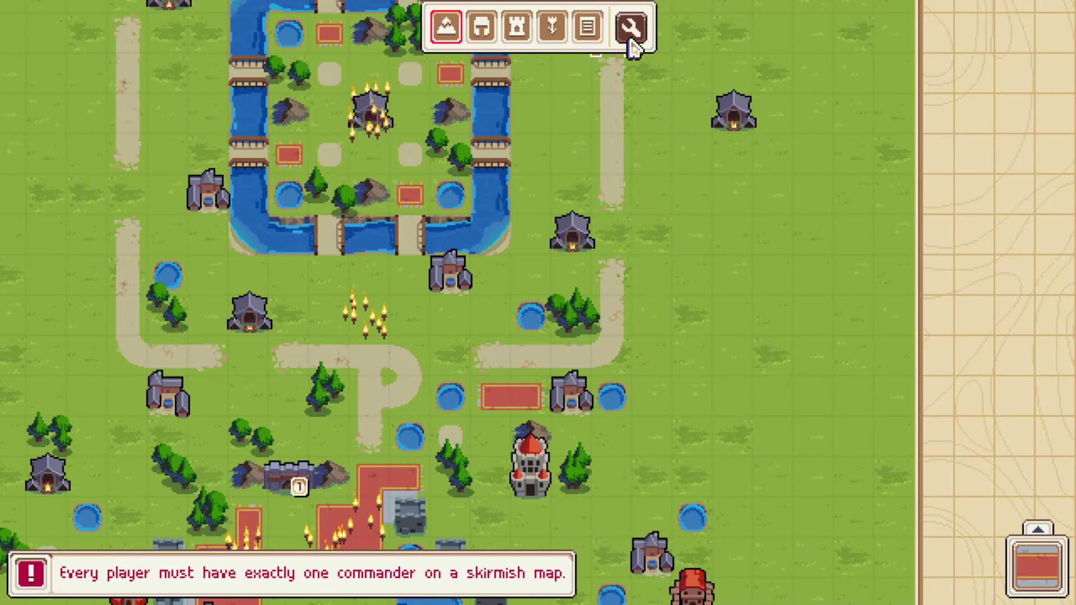
{"action": "left_click", "coordinate": [632, 45]}
{"action": "left_click", "coordinate": [597, 170]}
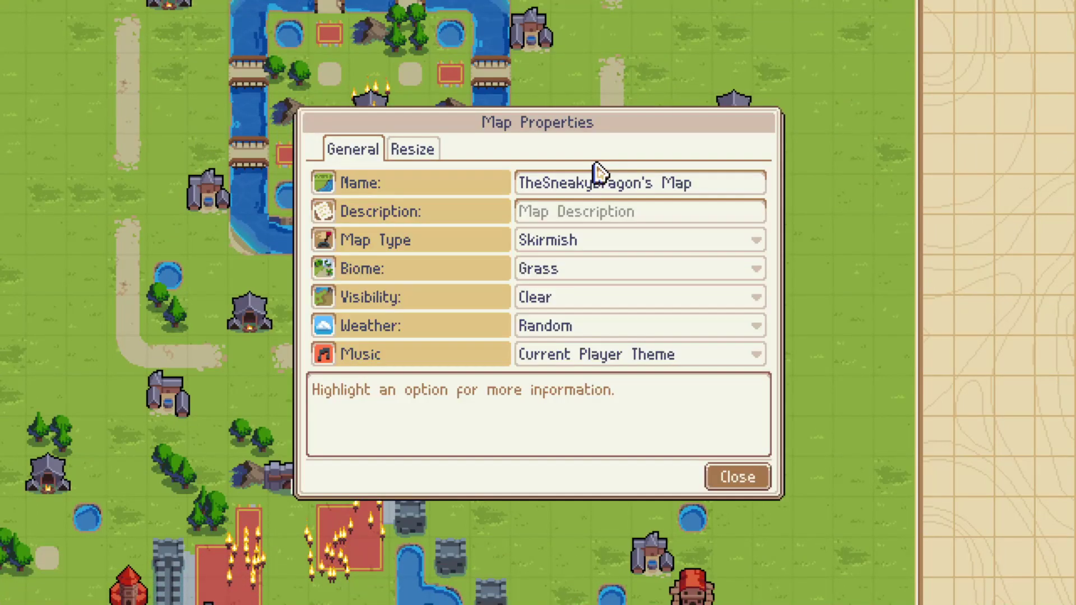
{"action": "left_click", "coordinate": [412, 151]}
{"action": "left_click", "coordinate": [746, 271]}
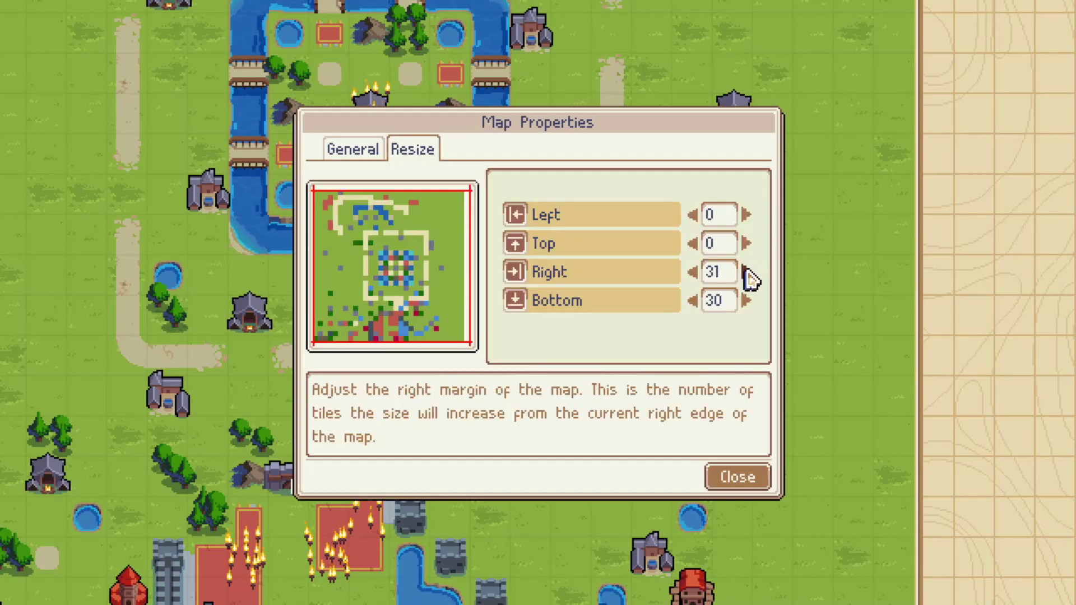
{"action": "left_click", "coordinate": [759, 478]}
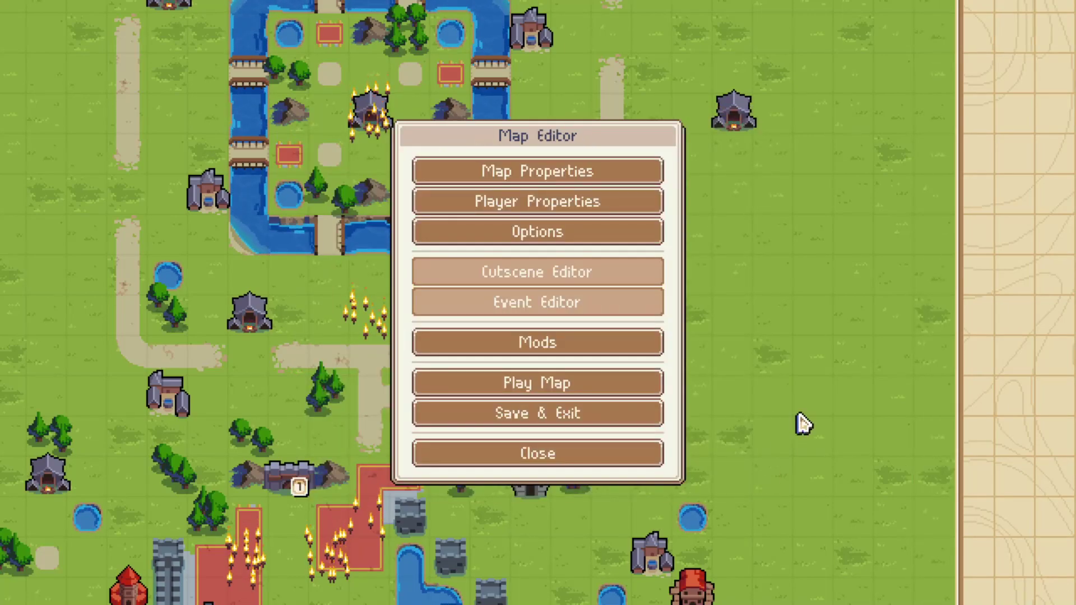
{"action": "left_click", "coordinate": [638, 454]}
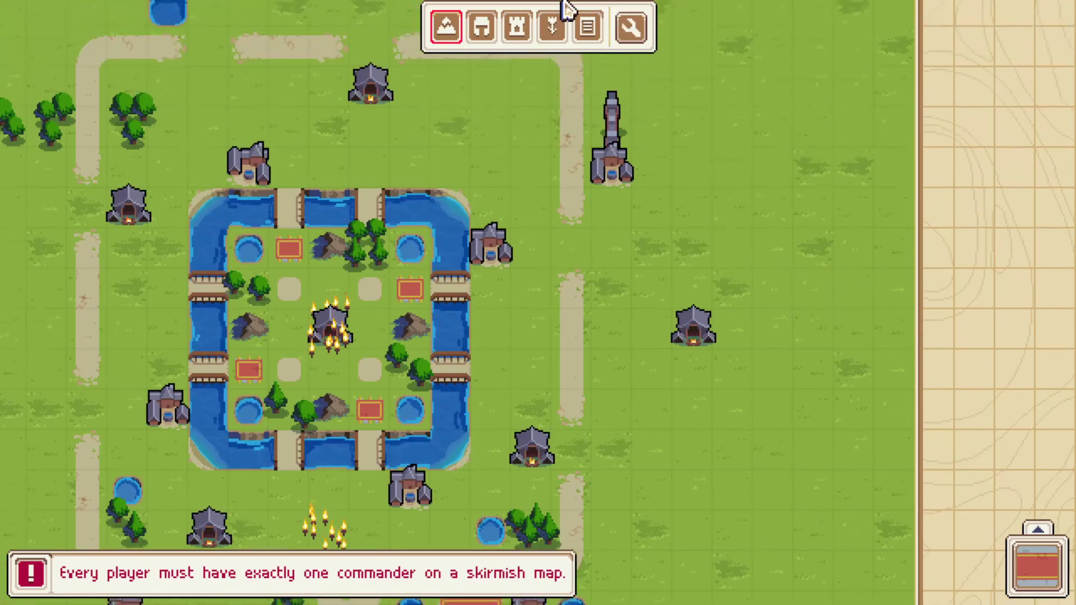
Step: Examine the layout of the widened map between the moat enclosure and the red barracks along the southern edge
{"action": "left_click", "coordinate": [630, 26]}
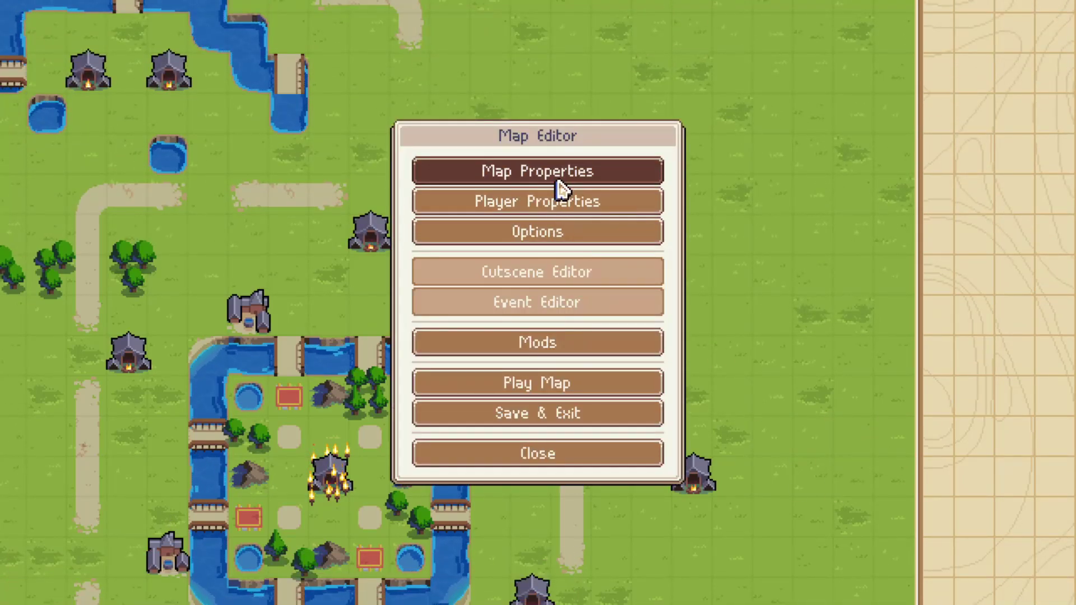
{"action": "left_click", "coordinate": [610, 459]}
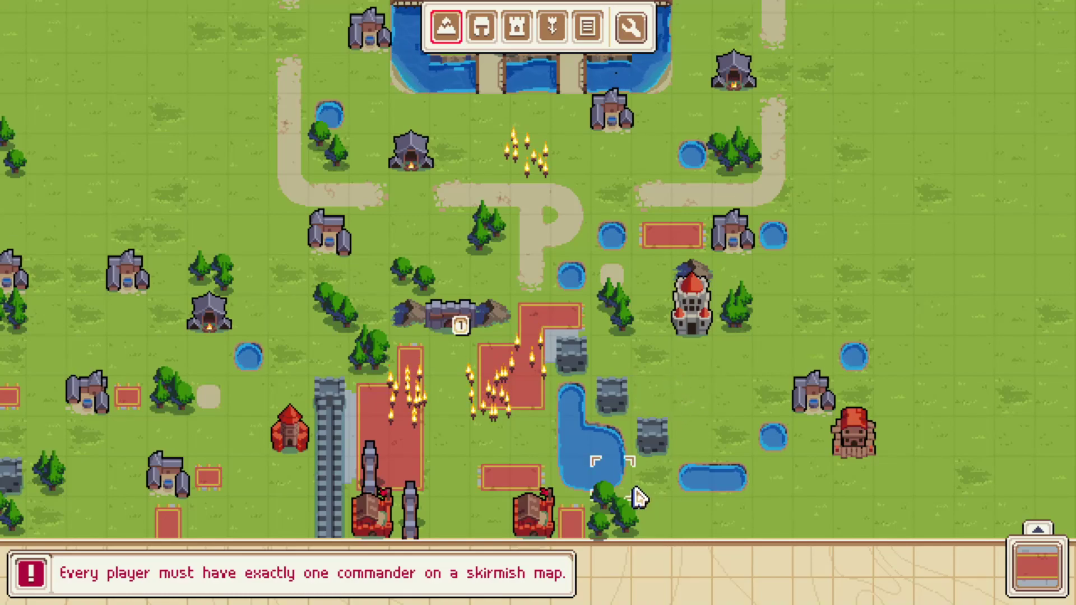
{"action": "scroll", "coordinate": [512, 243], "scroll_direction": "up", "scroll_amount": 3}
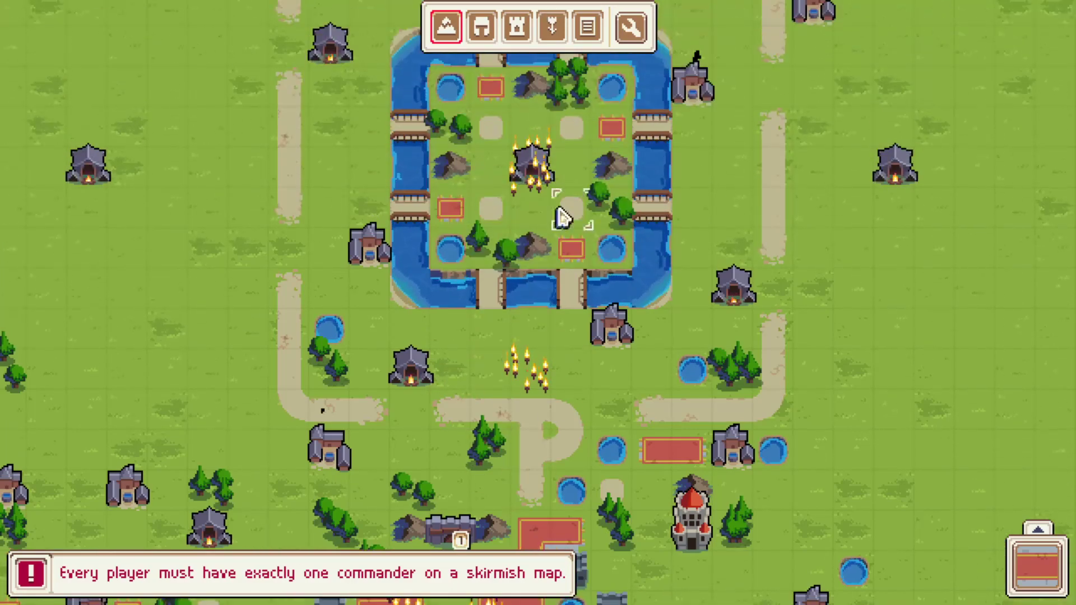
{"action": "scroll", "coordinate": [595, 408], "scroll_direction": "down", "scroll_amount": 4}
{"action": "scroll", "coordinate": [591, 395], "scroll_direction": "up", "scroll_amount": 2}
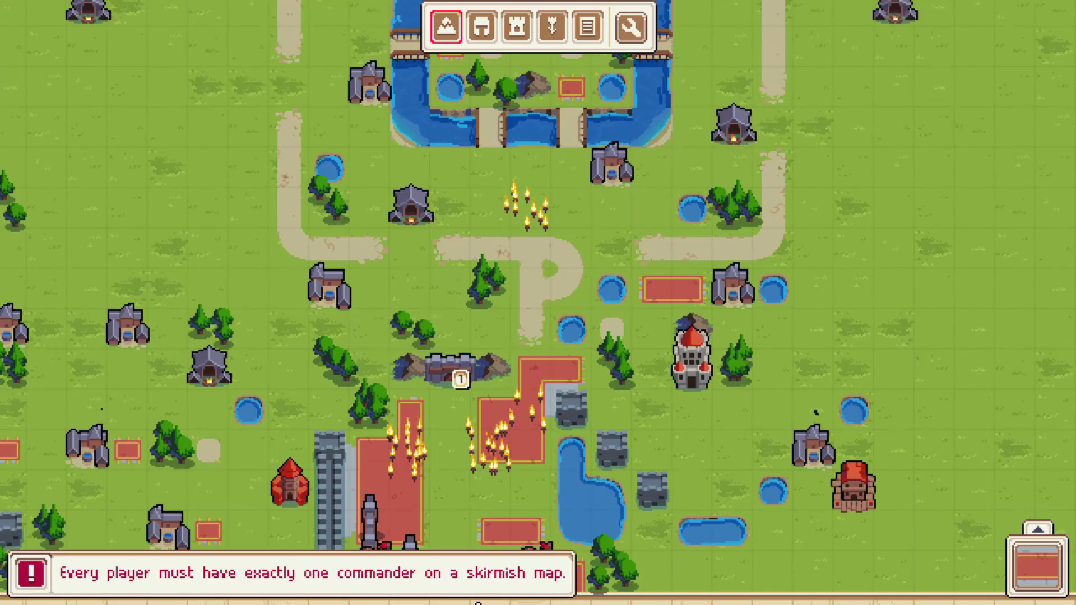
{"action": "scroll", "coordinate": [582, 443], "scroll_direction": "down", "scroll_amount": 2}
{"action": "scroll", "coordinate": [1069, 311], "scroll_direction": "right", "scroll_amount": 1}
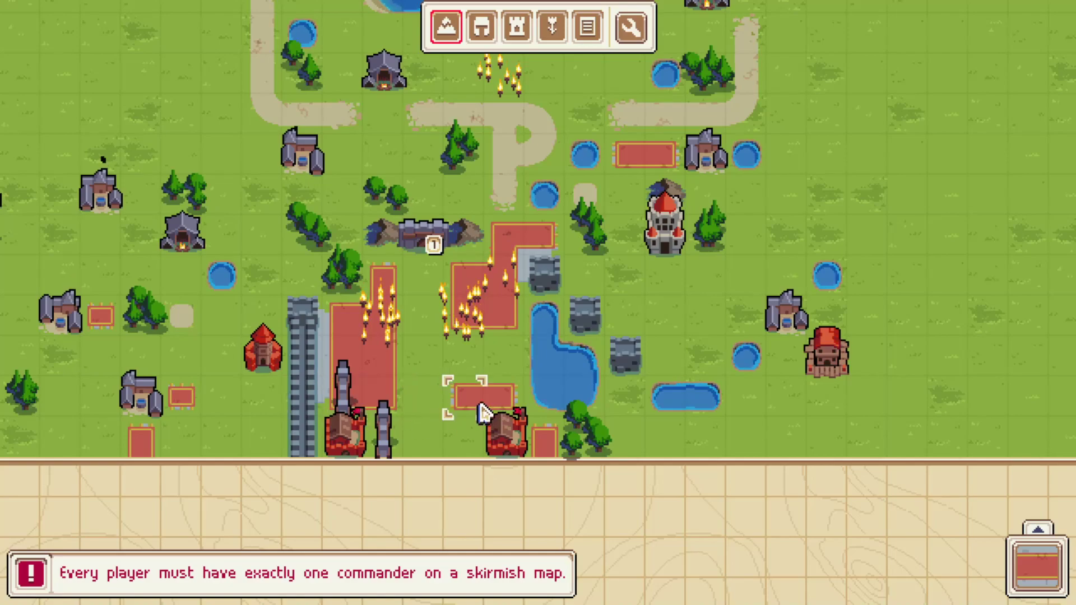
{"action": "scroll", "coordinate": [558, 6], "scroll_direction": "up", "scroll_amount": 3}
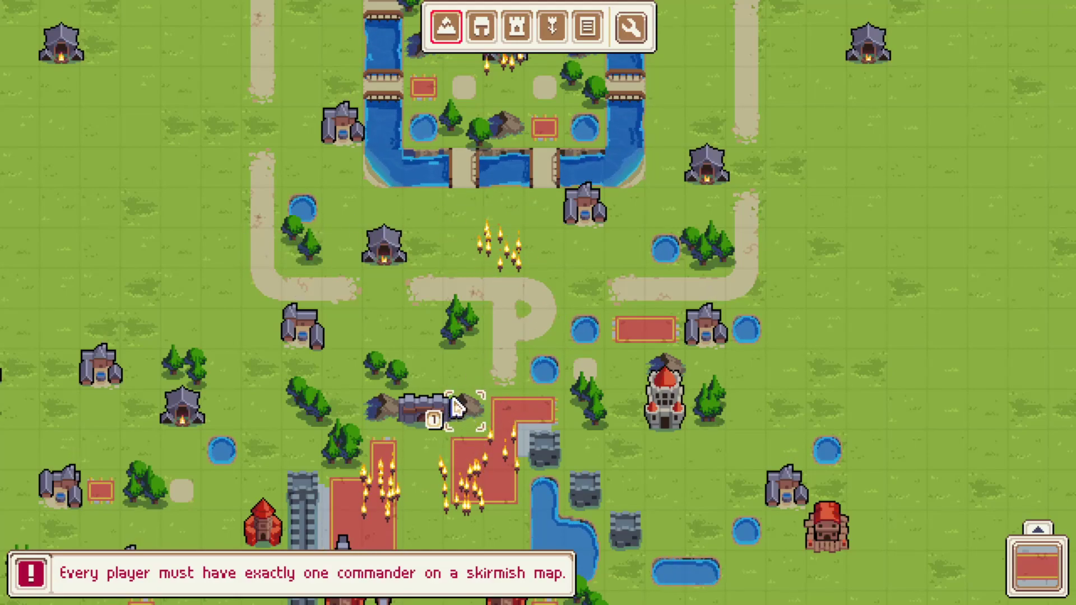
{"action": "key", "text": "Up"}
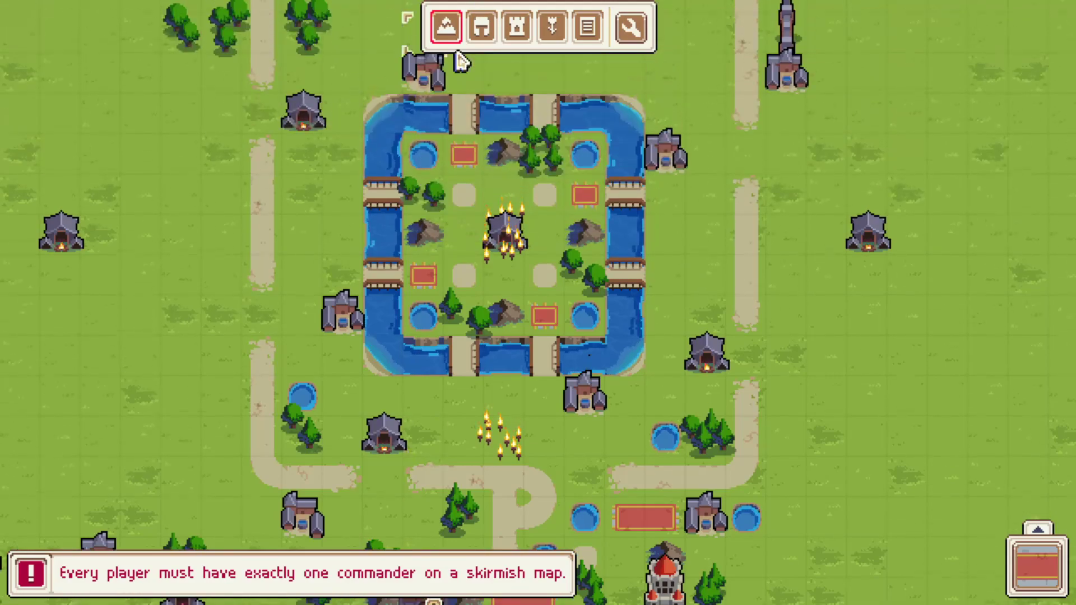
{"action": "key", "text": "Down"}
{"action": "key", "text": "Down"}
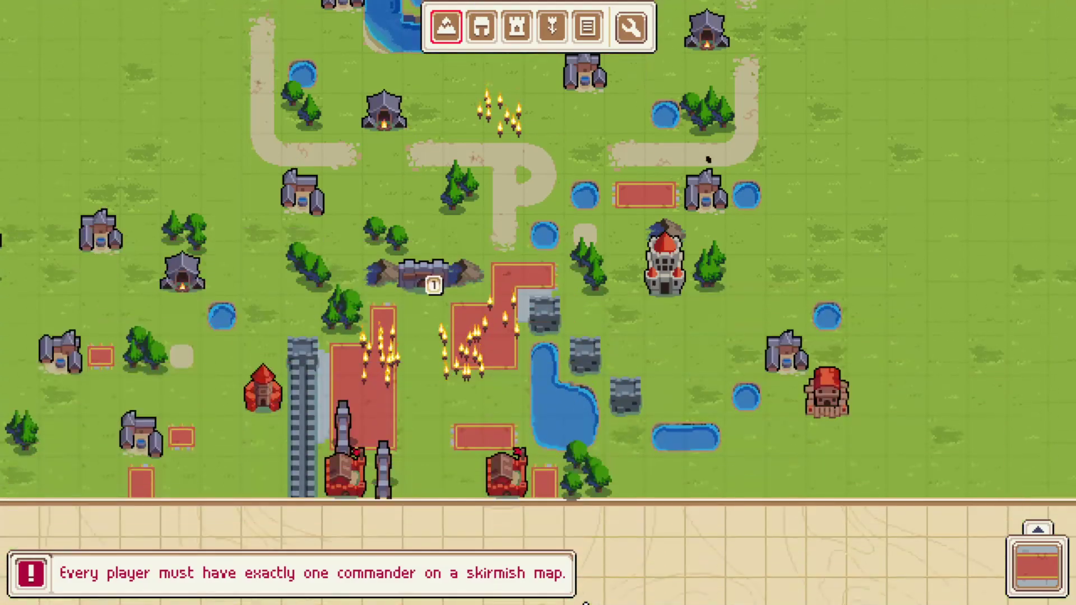
{"action": "key", "text": "Right"}
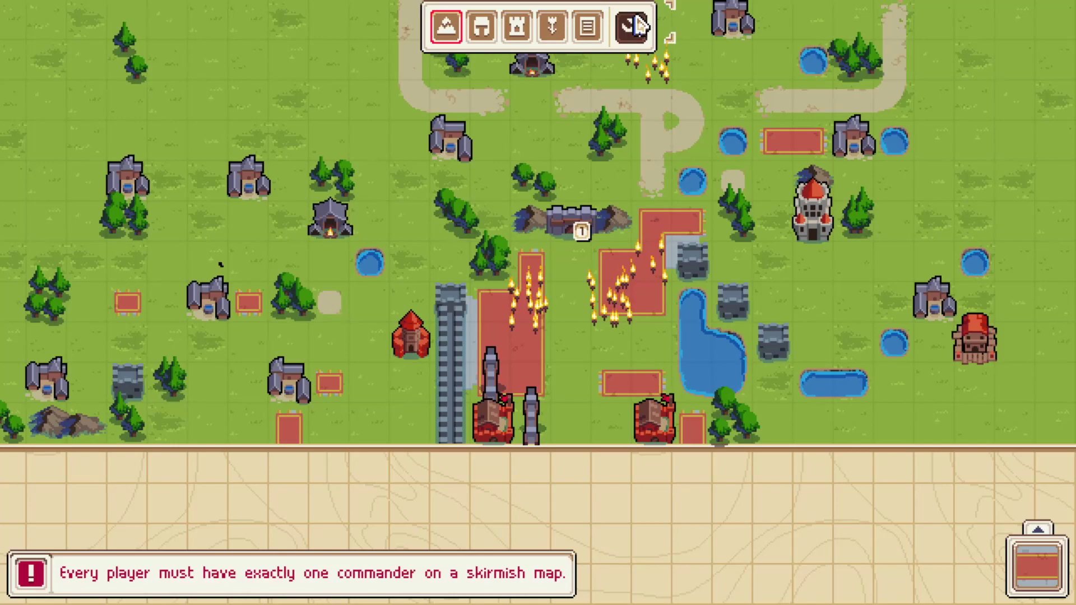
Step: Check the general settings in the map properties
{"action": "left_click", "coordinate": [635, 26]}
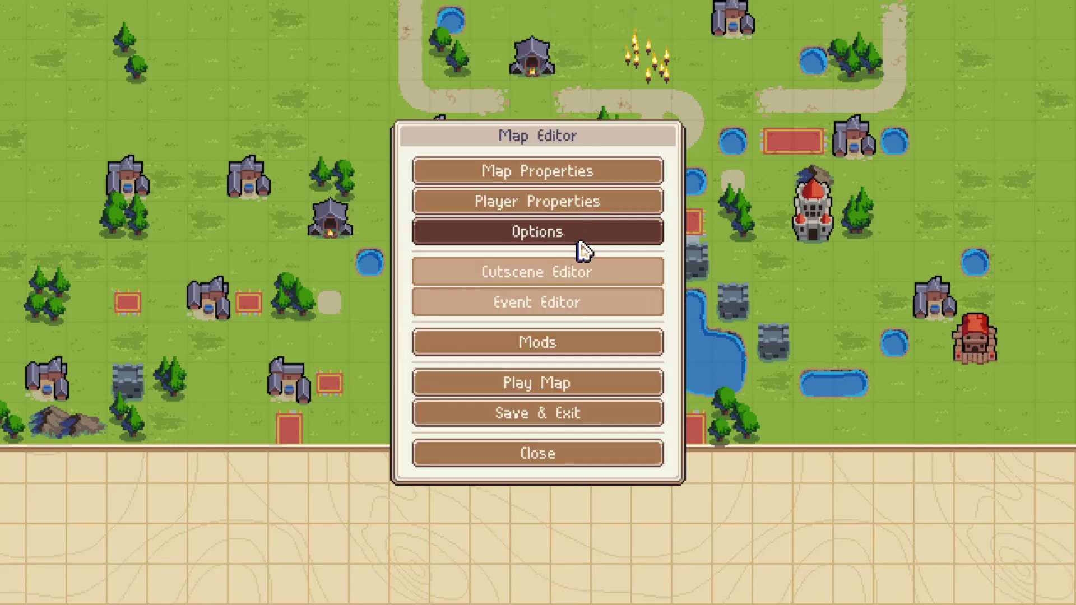
{"action": "left_click", "coordinate": [588, 181]}
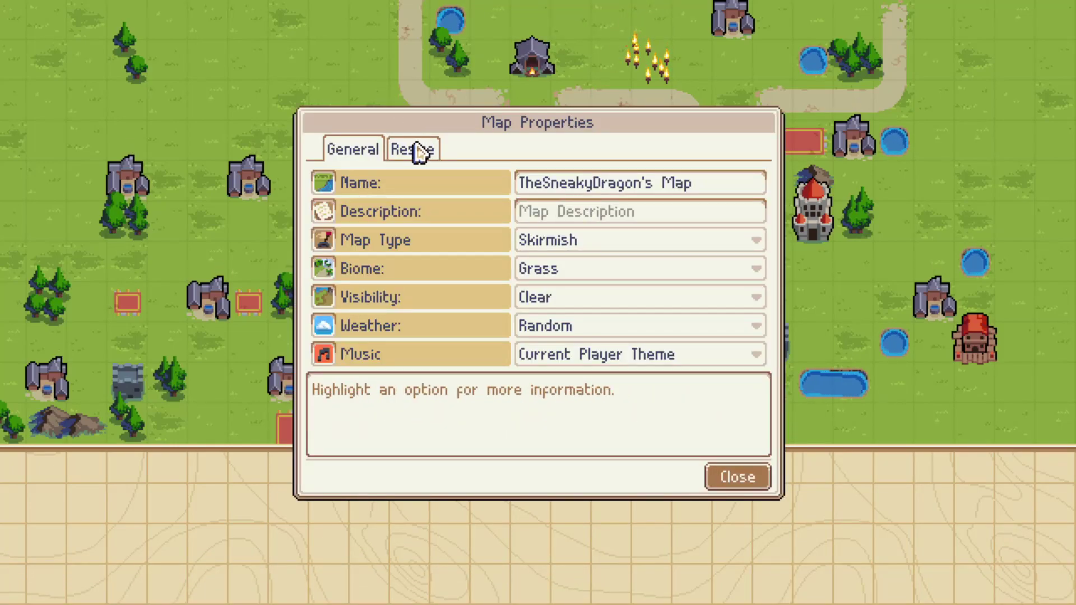
{"action": "left_click", "coordinate": [746, 482]}
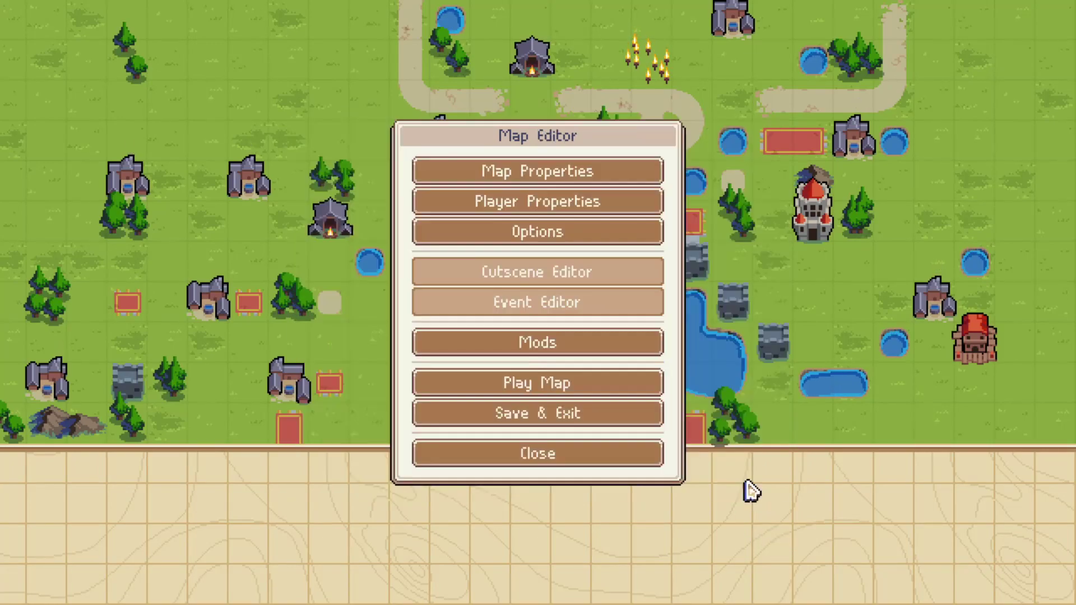
{"action": "left_click", "coordinate": [561, 460]}
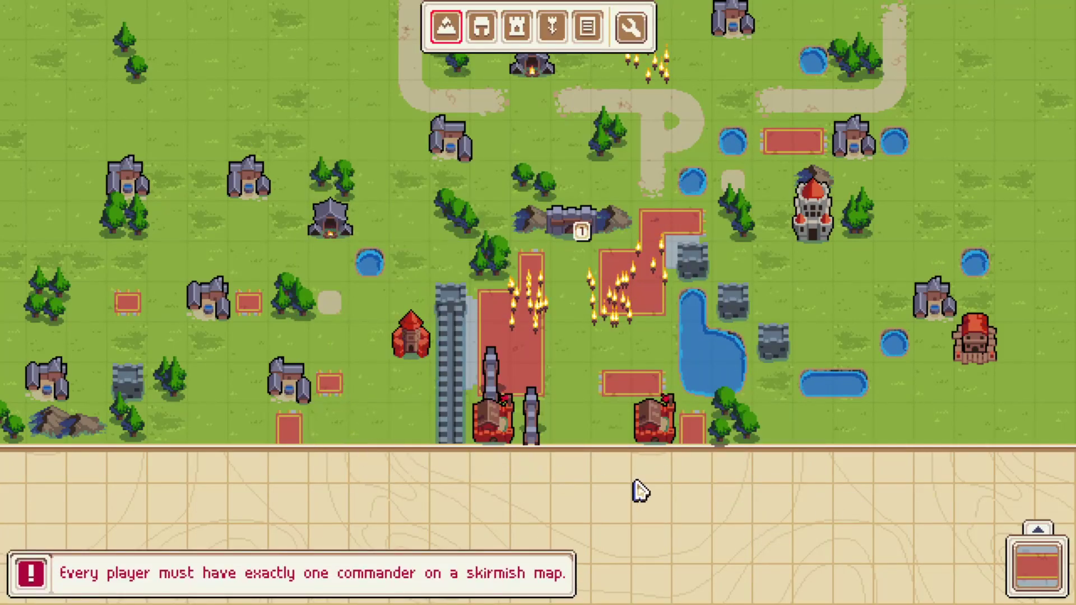
Step: Examine the spacing of the southern carpets, walls and red barracks against the map's eastern edge
{"action": "mouse_move", "coordinate": [1073, 560]}
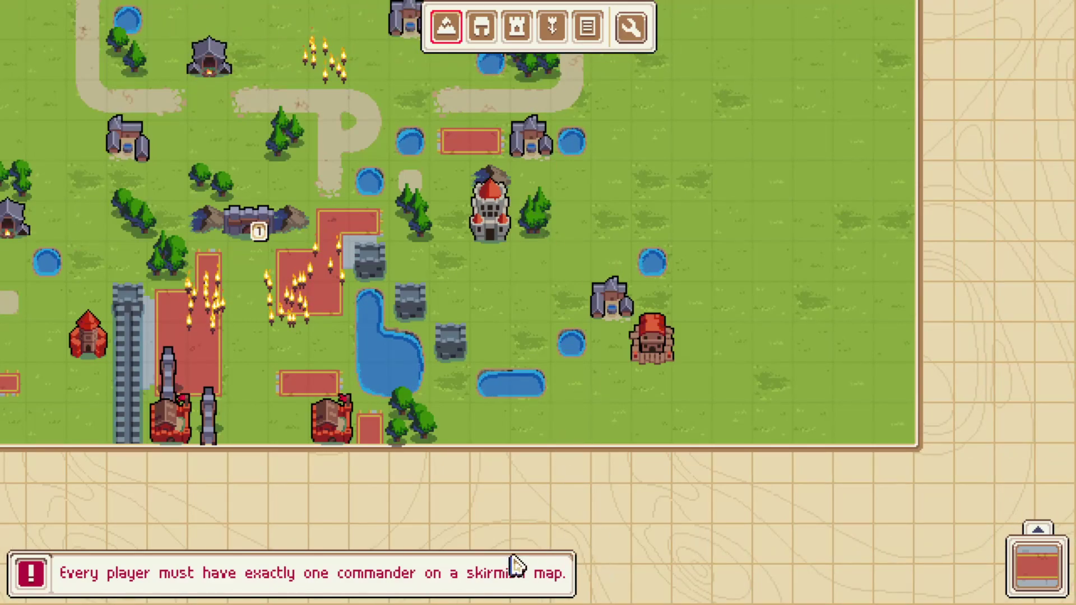
{"action": "mouse_move", "coordinate": [372, 3]}
{"action": "key", "text": "Down"}
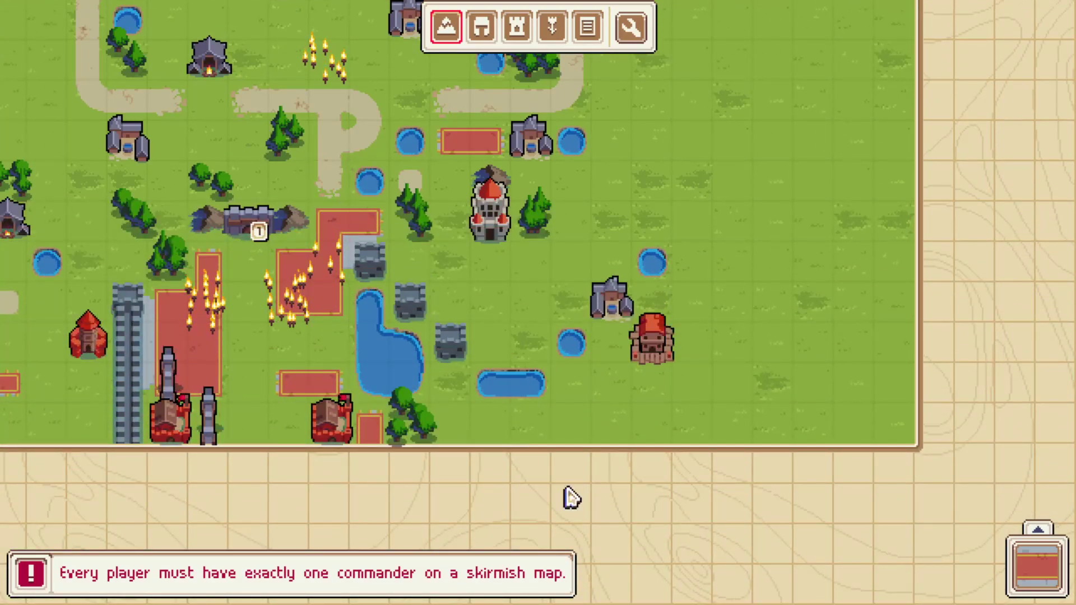
{"action": "scroll", "coordinate": [457, 397], "scroll_direction": "down", "scroll_amount": 2}
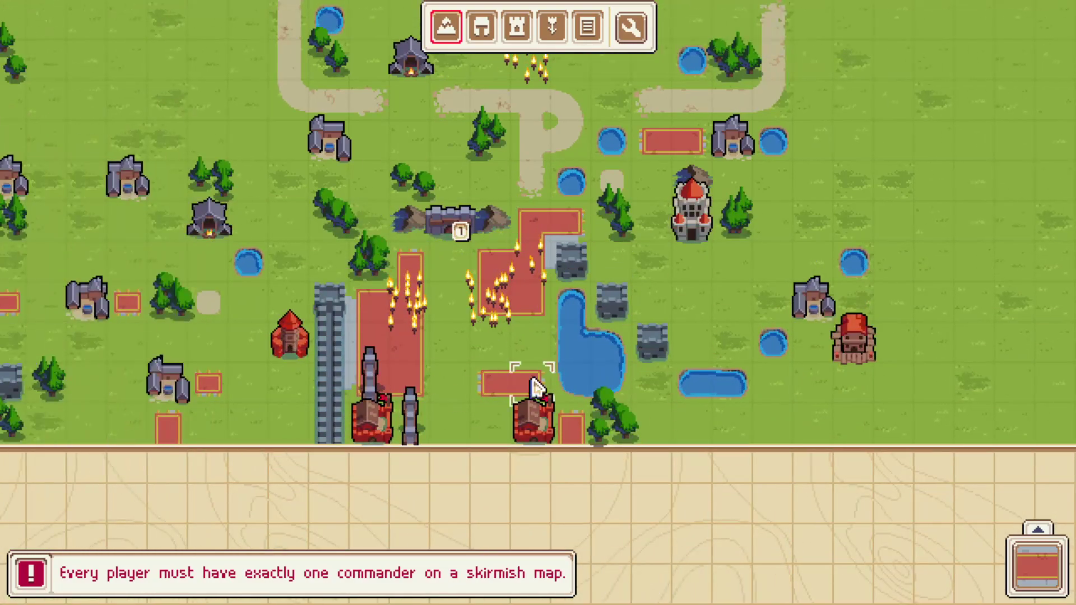
{"action": "scroll", "coordinate": [420, 373], "scroll_direction": "up", "scroll_amount": 2}
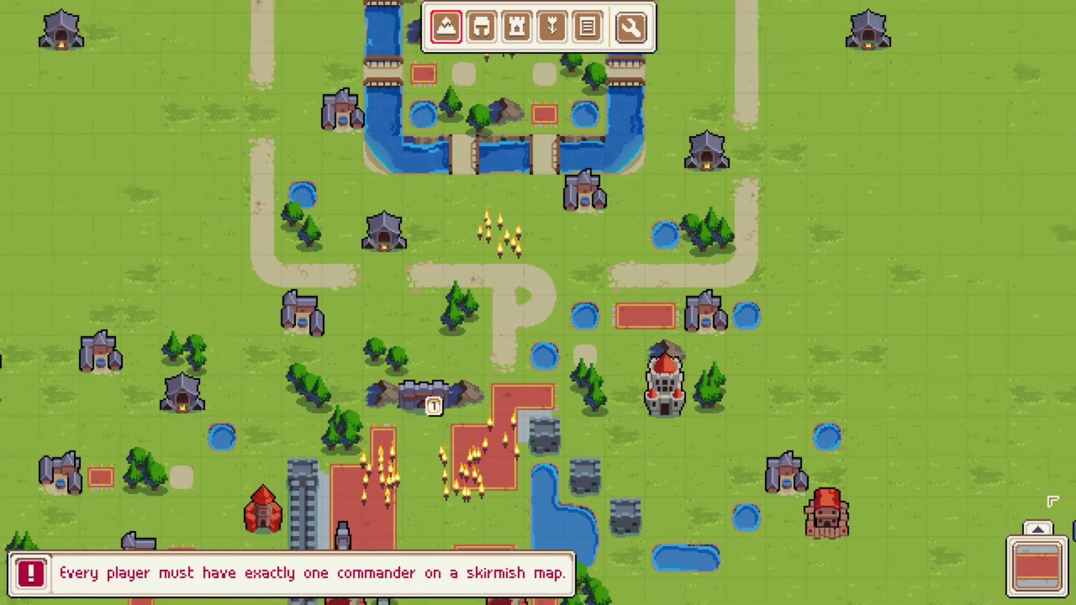
{"action": "key", "text": "Right"}
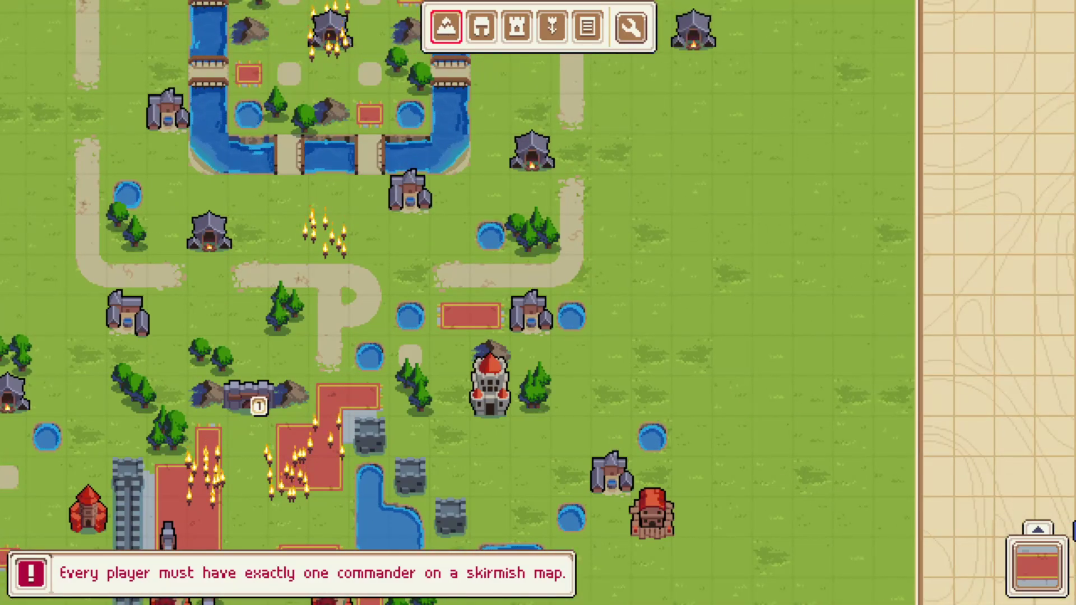
{"action": "scroll", "coordinate": [636, 403], "scroll_direction": "down", "scroll_amount": 3}
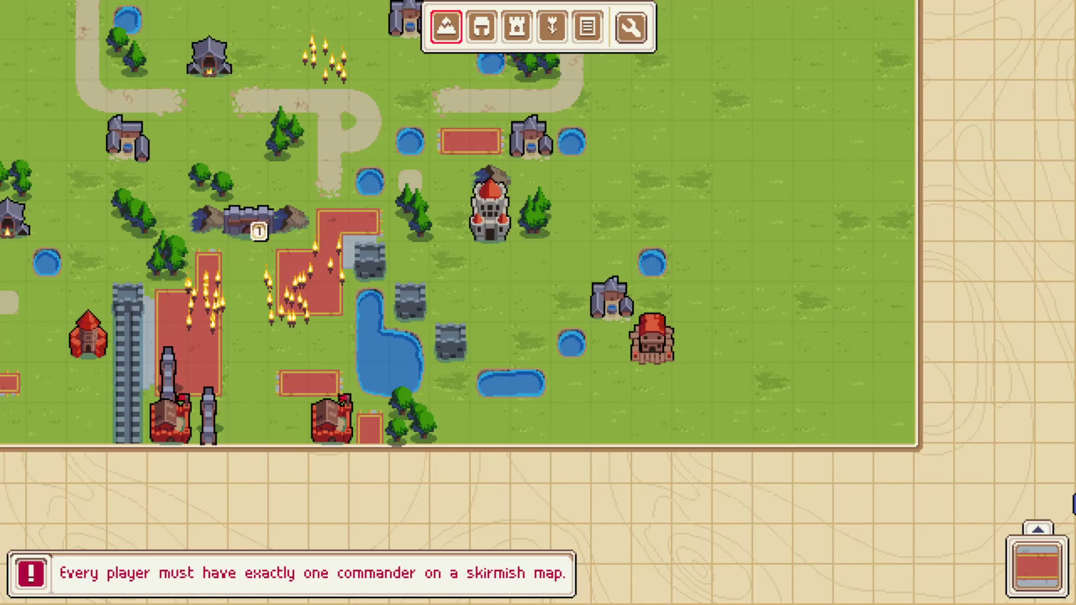
{"action": "key", "text": "Left"}
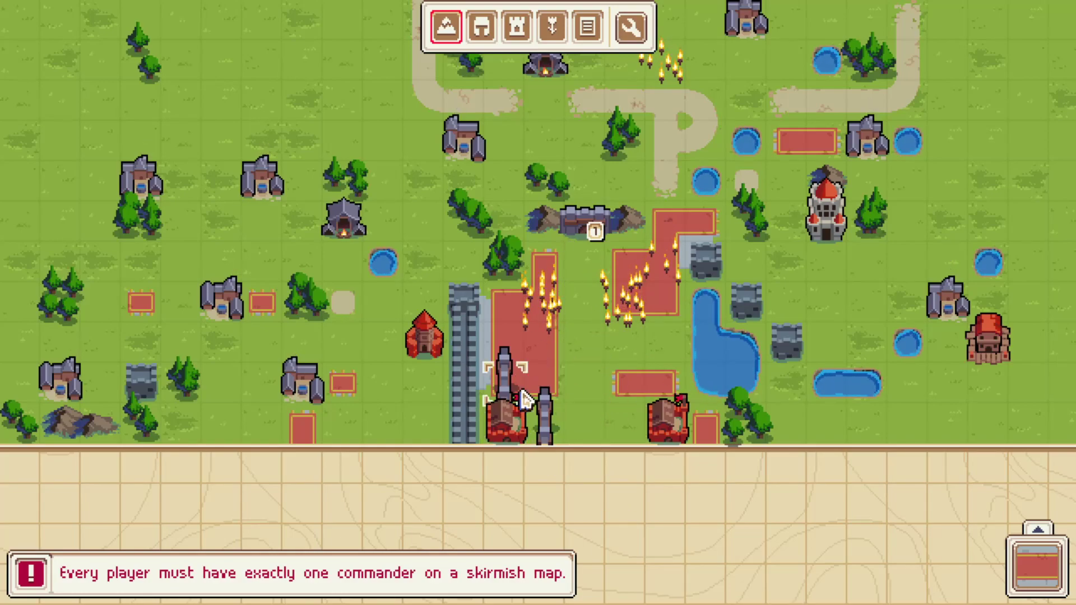
{"action": "left_click", "coordinate": [517, 383]}
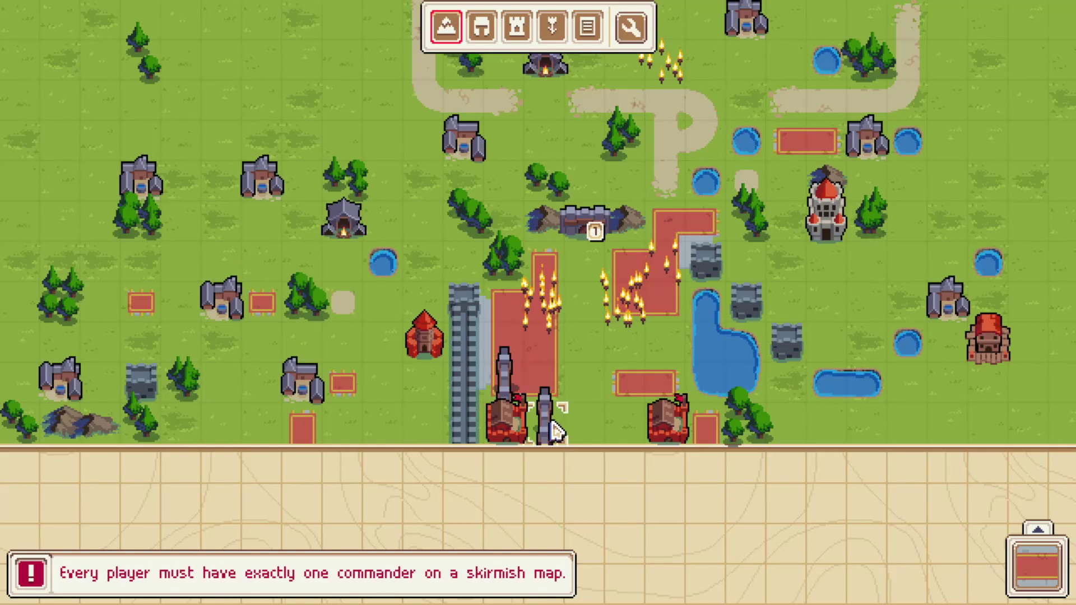
{"action": "mouse_move", "coordinate": [1073, 496]}
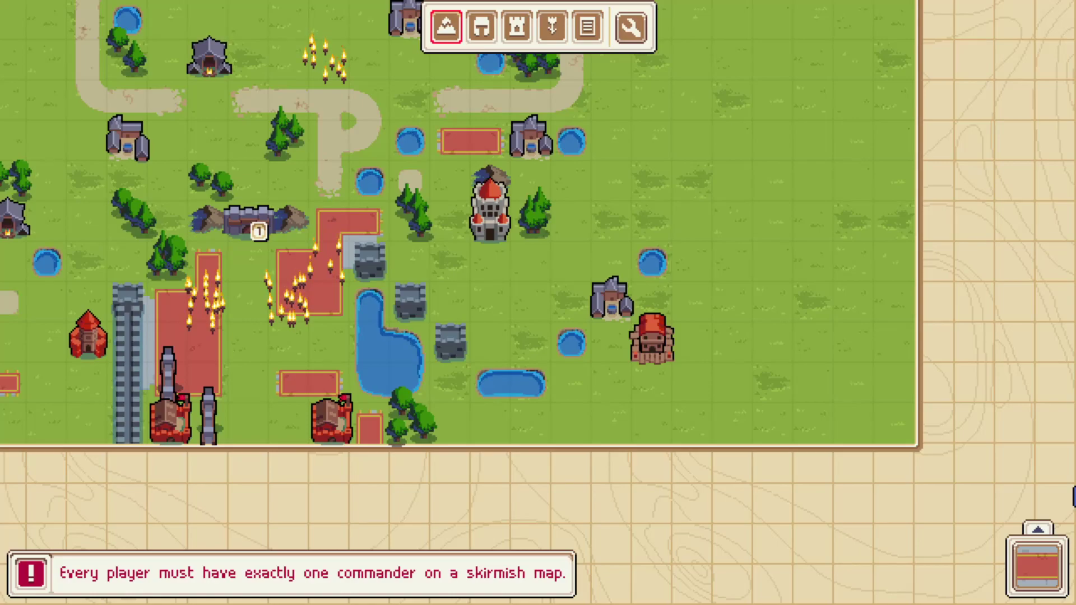
{"action": "mouse_move", "coordinate": [2, 330]}
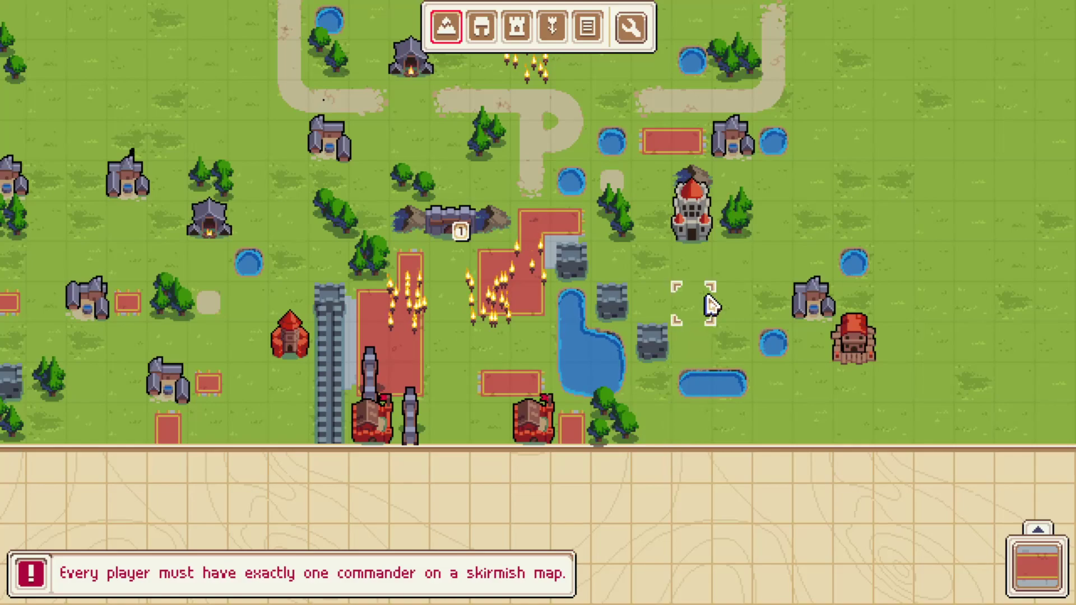
Step: Replace the southwestern tile of the pond with carpet and remove the westernmost tile of the carpet strip above the eastern red barracks
{"action": "left_click", "coordinate": [574, 375]}
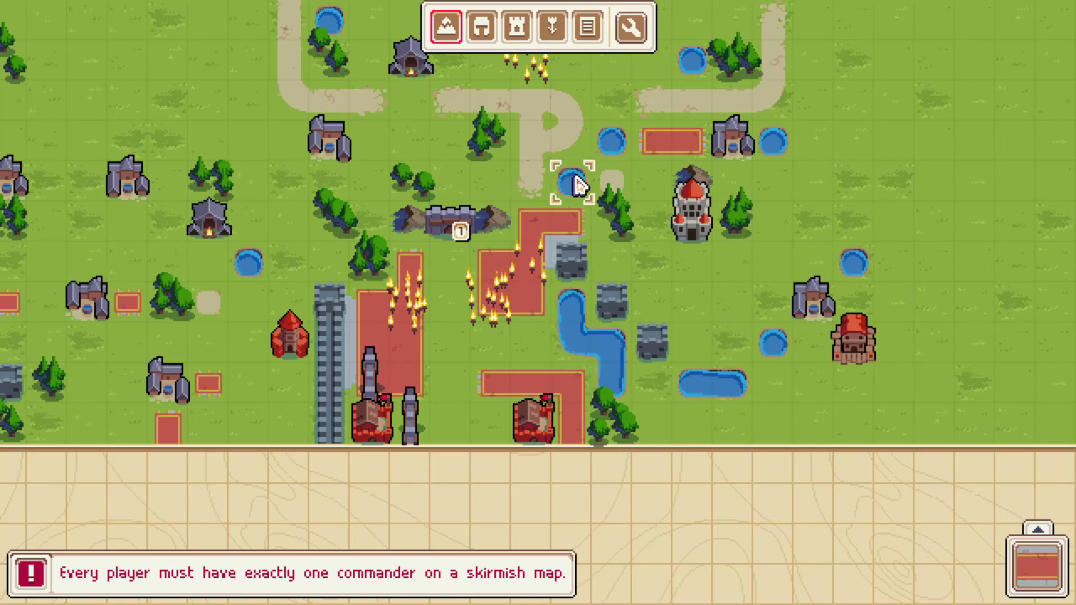
{"action": "left_click", "coordinate": [507, 383]}
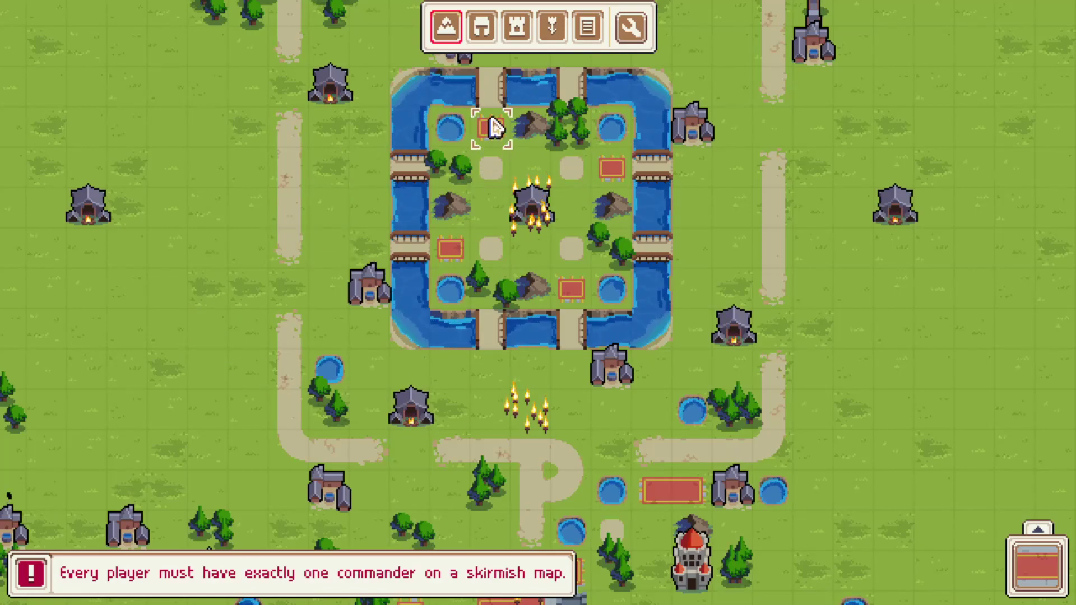
{"action": "scroll", "coordinate": [496, 128], "scroll_direction": "down", "scroll_amount": 3}
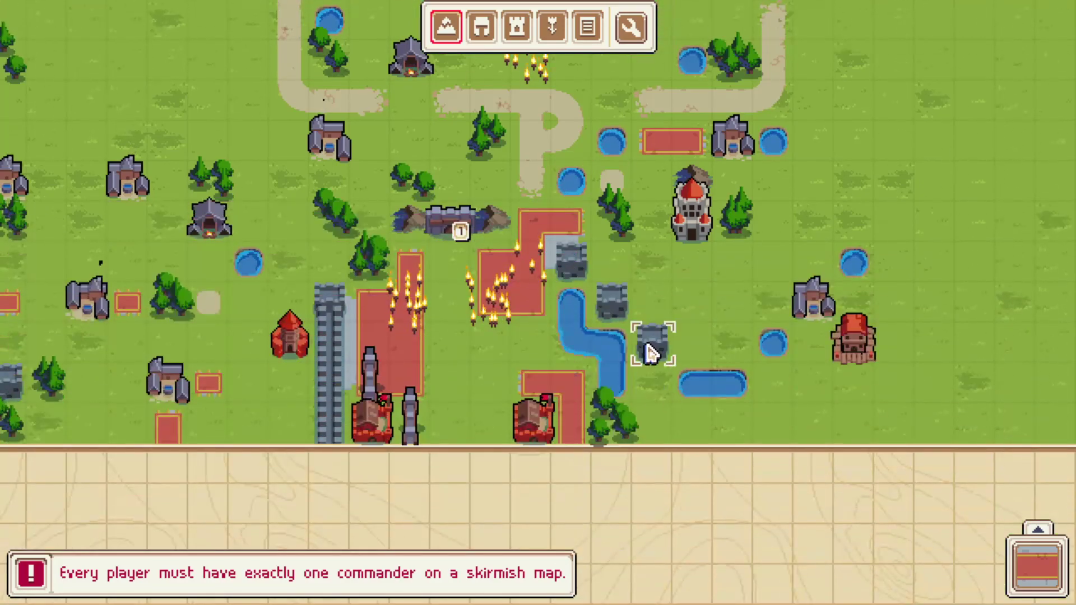
{"action": "scroll", "coordinate": [375, 276], "scroll_direction": "up", "scroll_amount": 2}
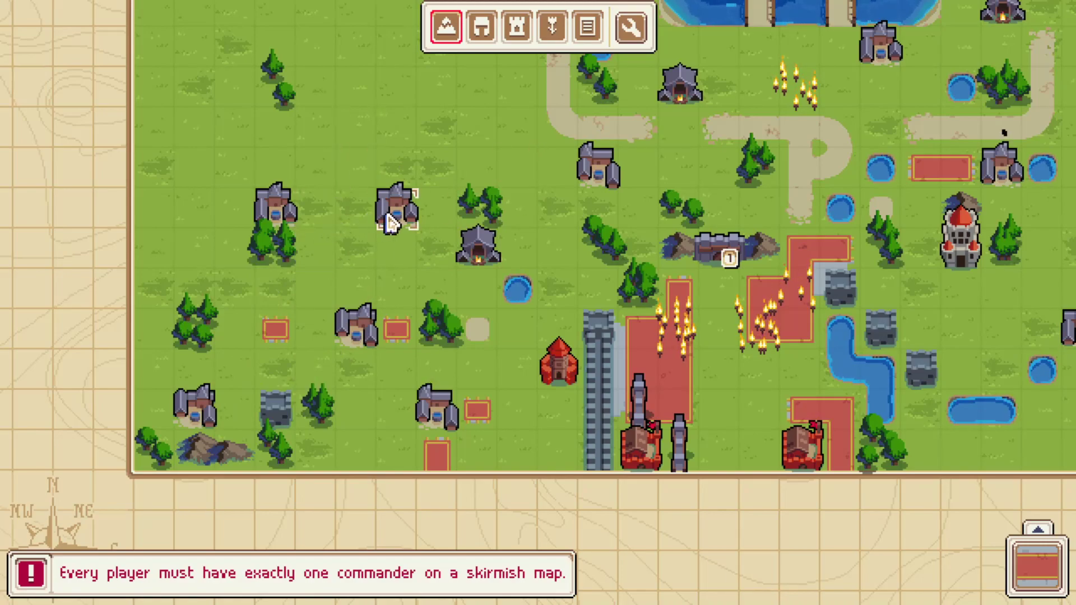
Step: Move the red tower west of the long stone wall two tiles south to the map edge, placing it as a Player 1 structure
{"action": "left_click", "coordinate": [519, 32]}
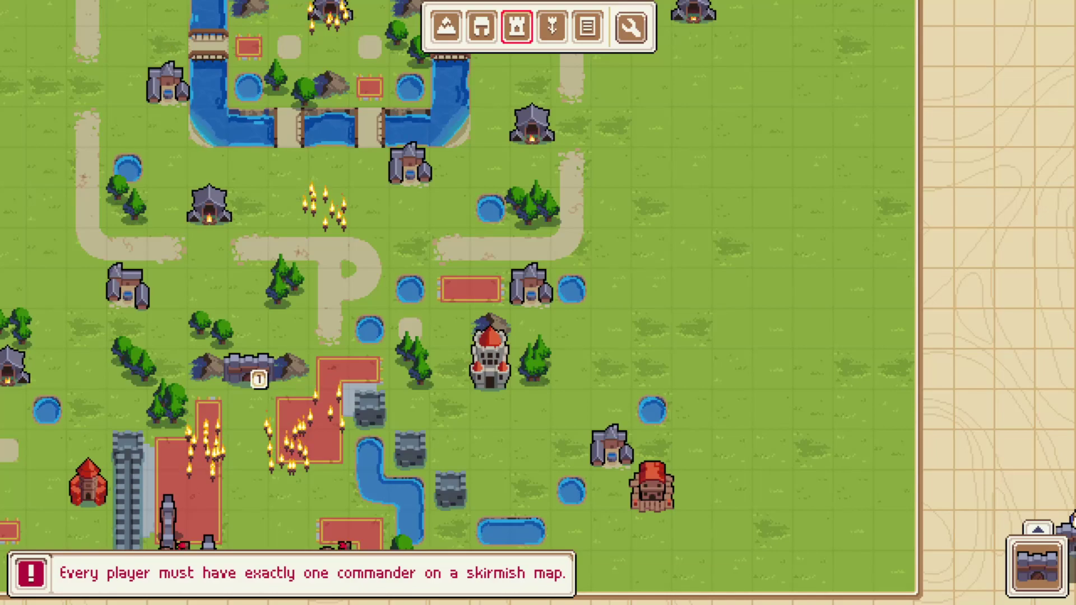
{"action": "middle_click_drag", "start_coordinate": [217, 456], "coordinate": [459, 309]}
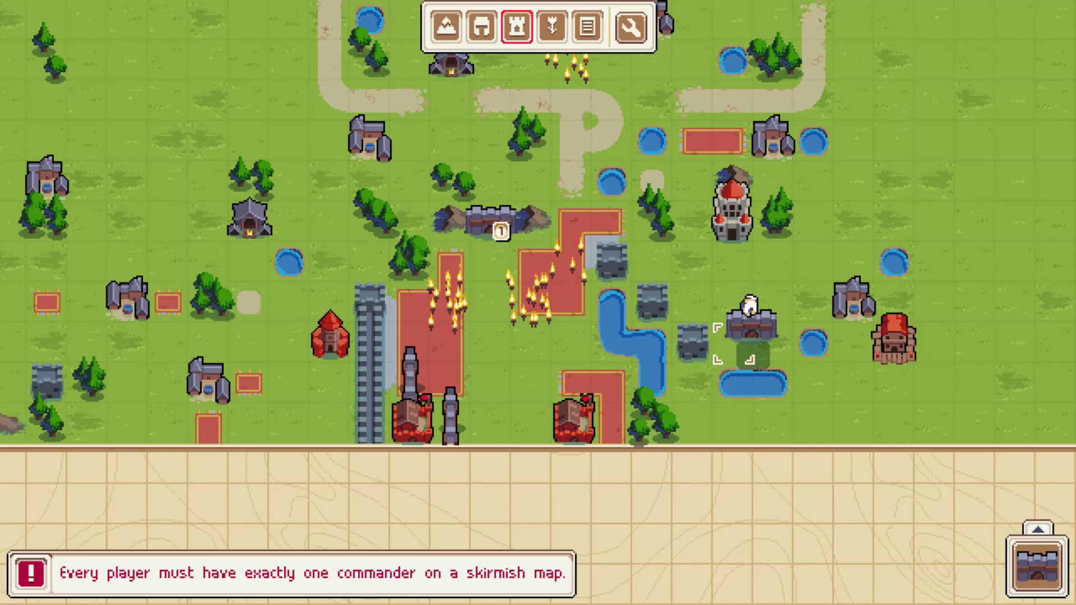
{"action": "left_click_drag", "start_coordinate": [735, 345], "coordinate": [331, 344]}
{"action": "left_click", "coordinate": [481, 27]}
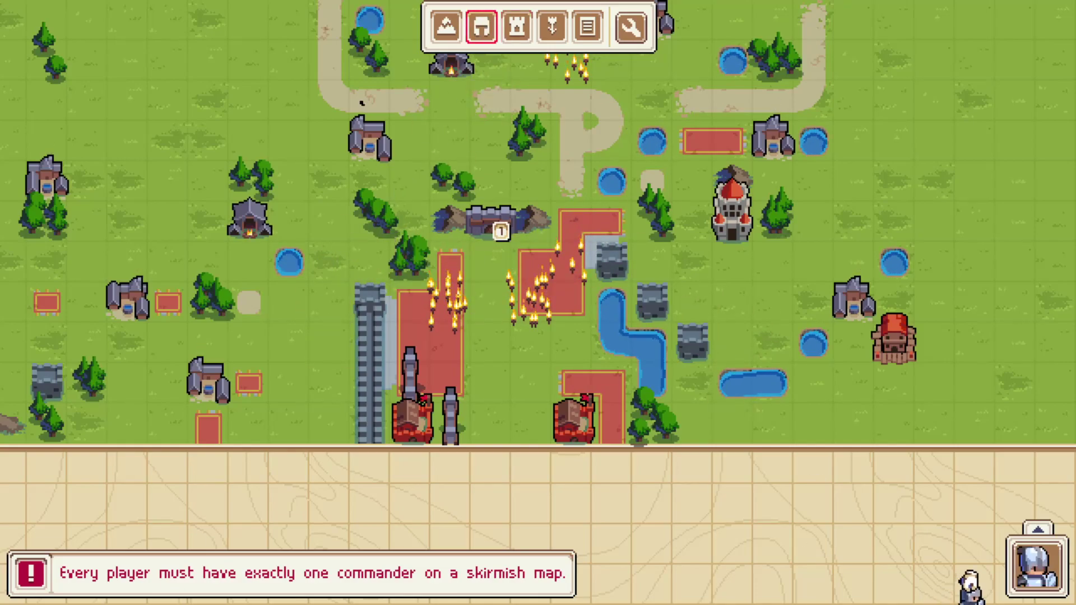
{"action": "left_click", "coordinate": [1037, 566]}
{"action": "left_click", "coordinate": [516, 27]}
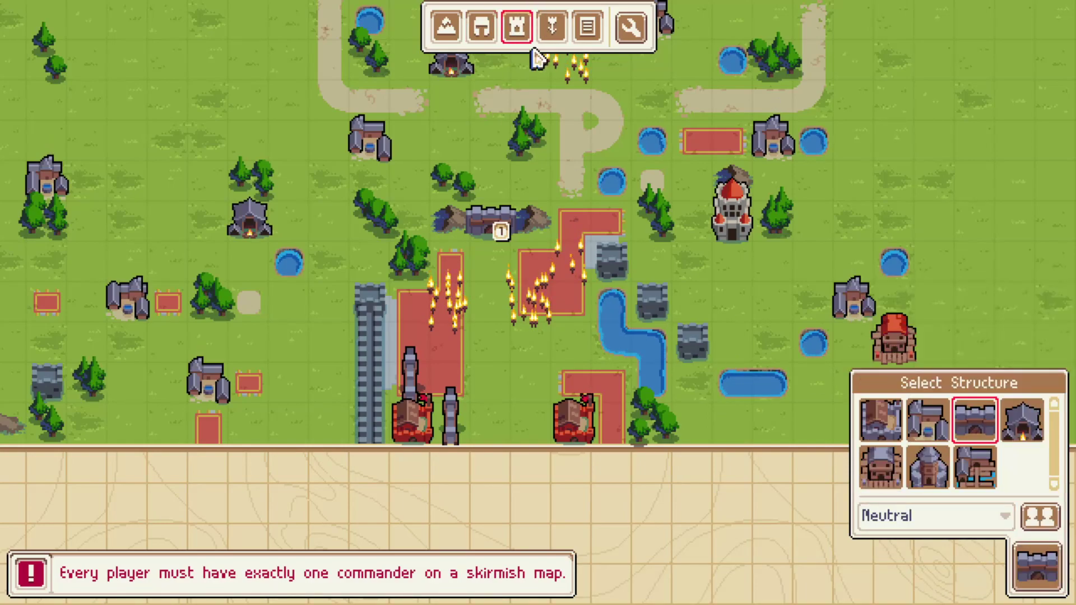
{"action": "left_click", "coordinate": [932, 515]}
{"action": "left_click", "coordinate": [924, 572]}
{"action": "left_click", "coordinate": [926, 467]}
{"action": "left_click", "coordinate": [331, 418]}
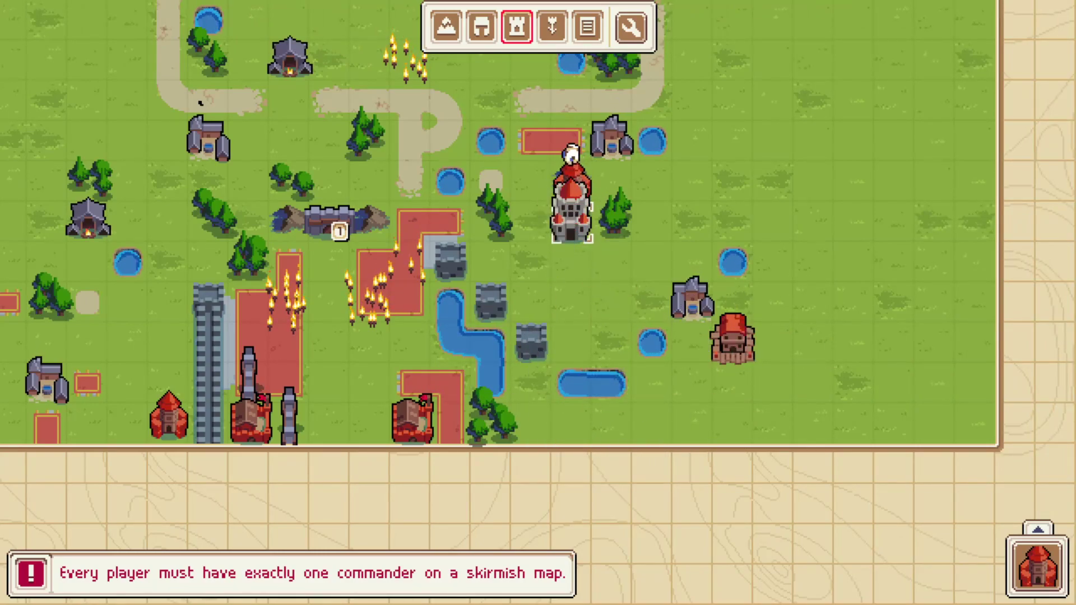
{"action": "left_click", "coordinate": [571, 224]}
{"action": "key", "text": "Left"}
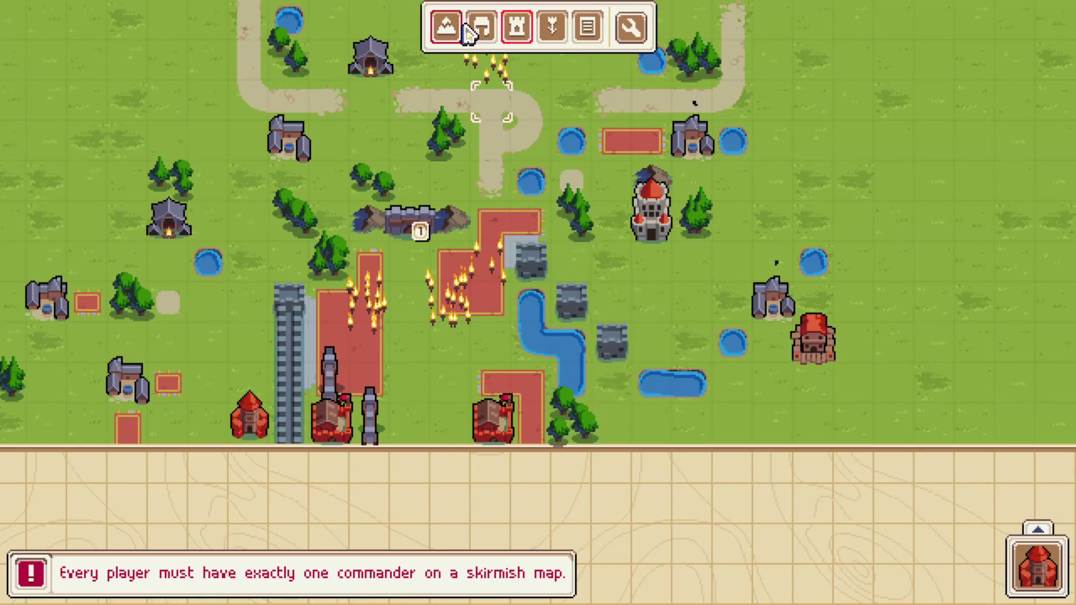
Step: Clear the trees near the eastern red barracks on the southern edge and extend the carpet onto their tile
{"action": "left_click", "coordinate": [445, 28]}
{"action": "left_click", "coordinate": [582, 432]}
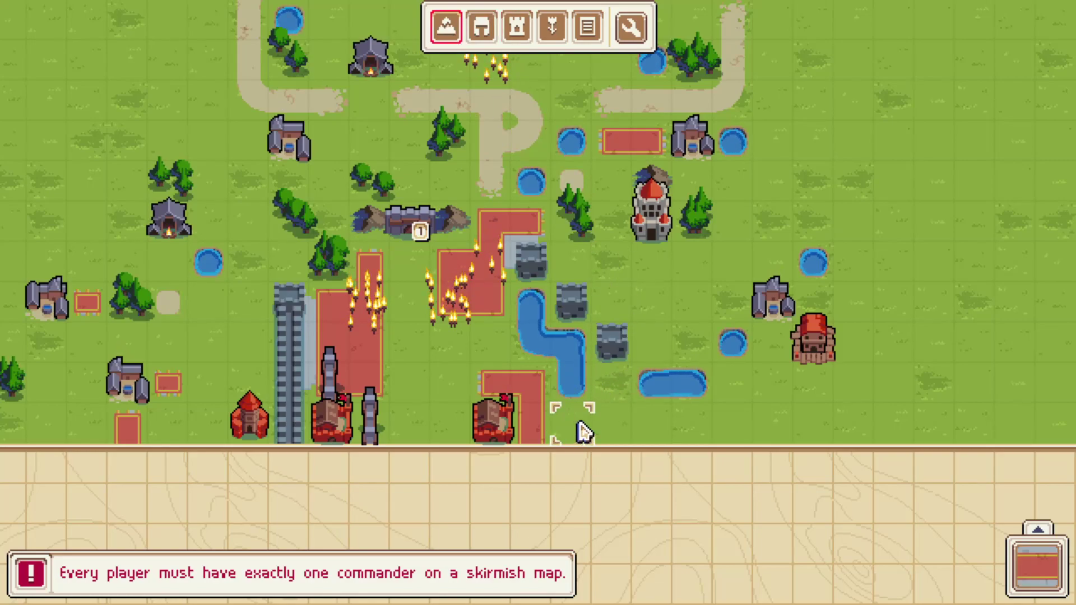
{"action": "left_click", "coordinate": [582, 432]}
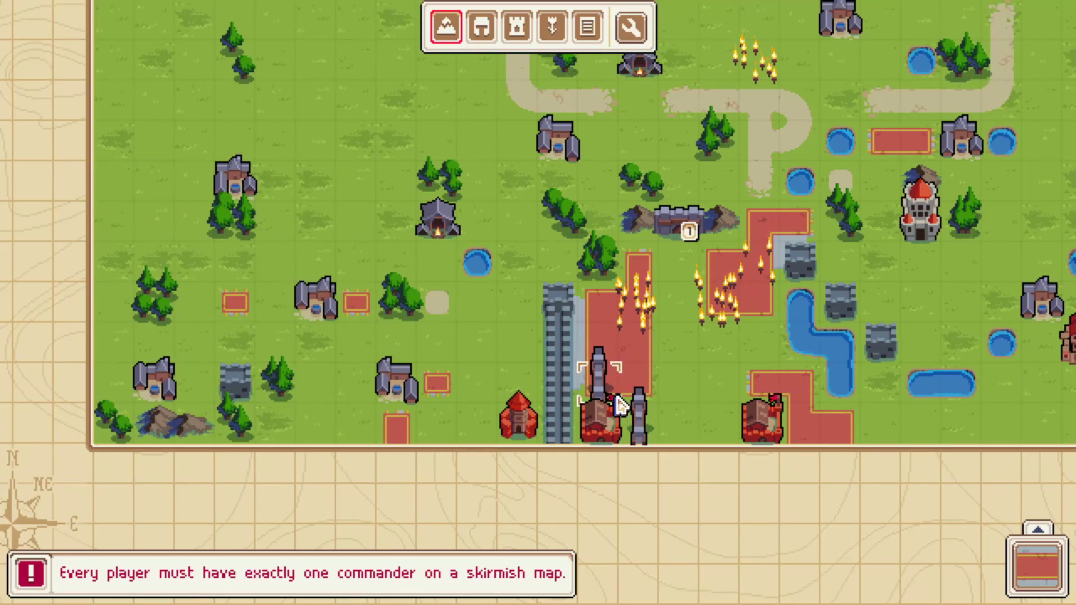
{"action": "left_click", "coordinate": [619, 405]}
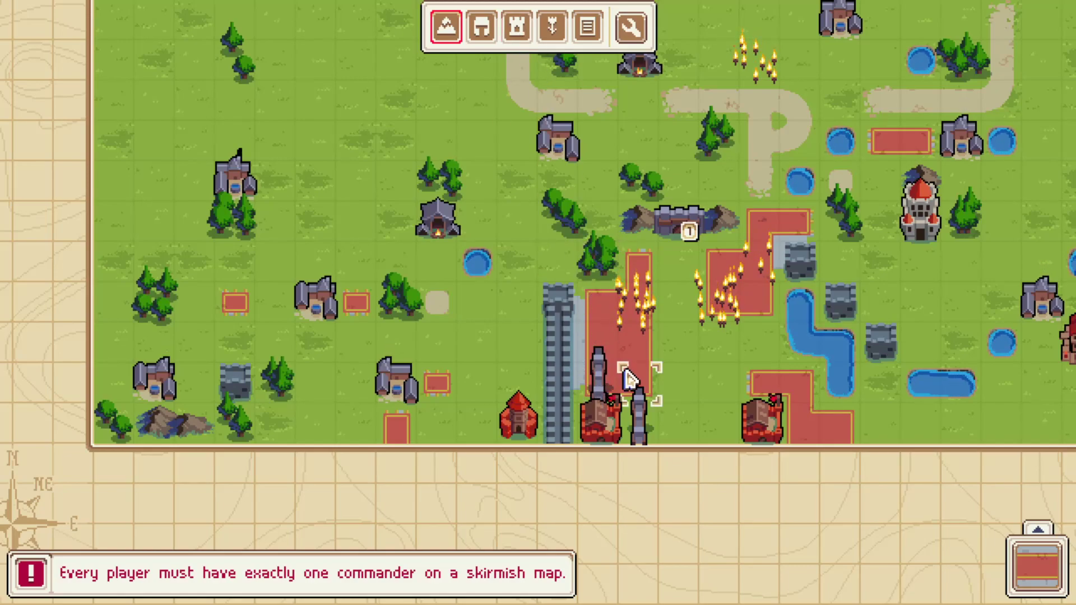
Step: Extend the carpet above the eastern red barracks one tile west, and try filling the gap up to the torch-lit carpet
{"action": "key", "text": "Right"}
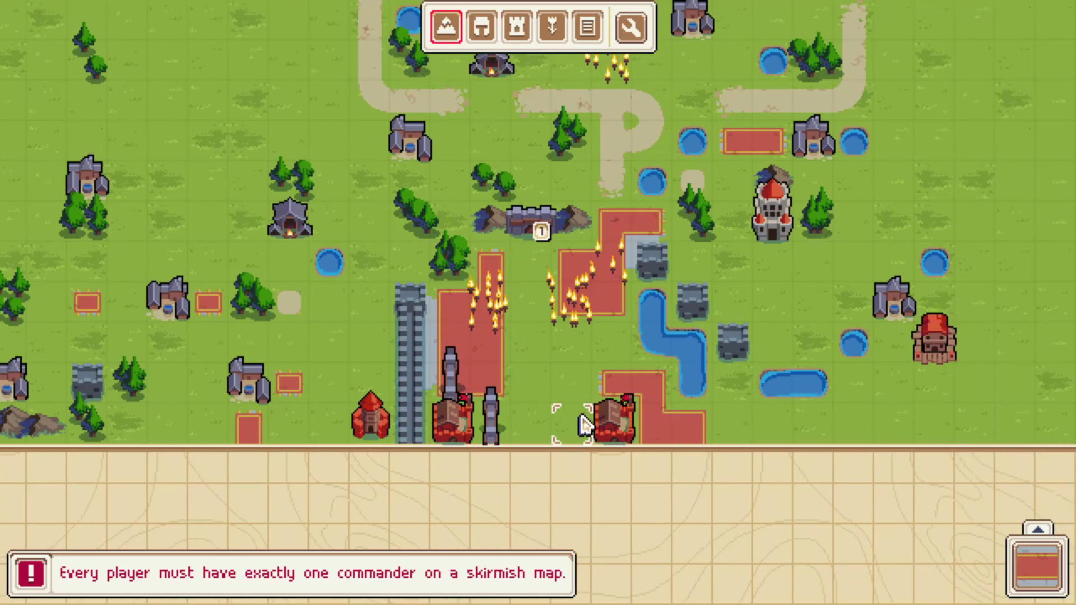
{"action": "key", "text": "Right"}
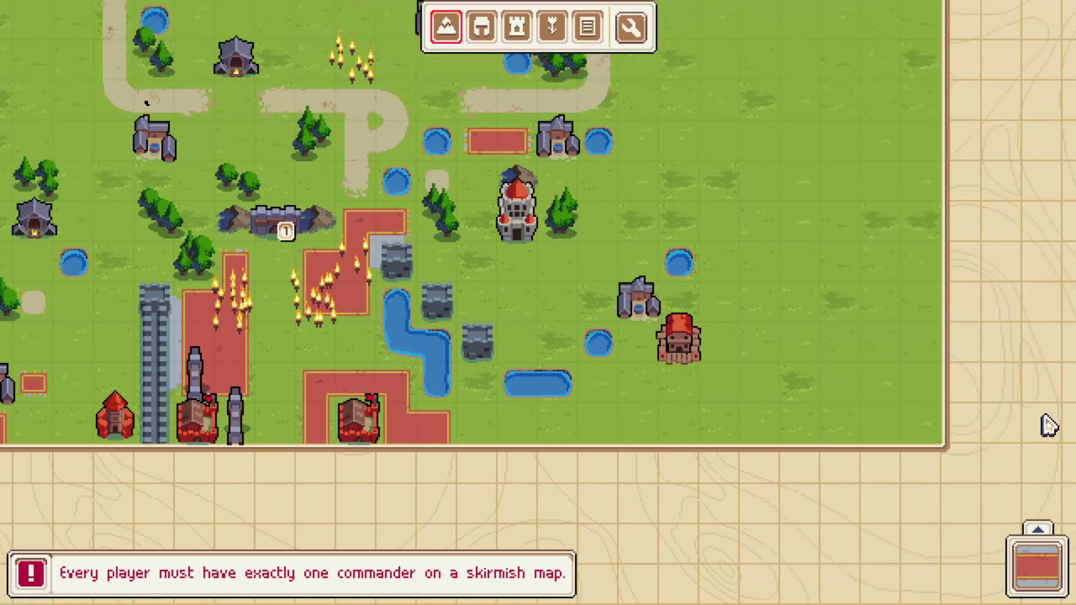
{"action": "key", "text": "Left"}
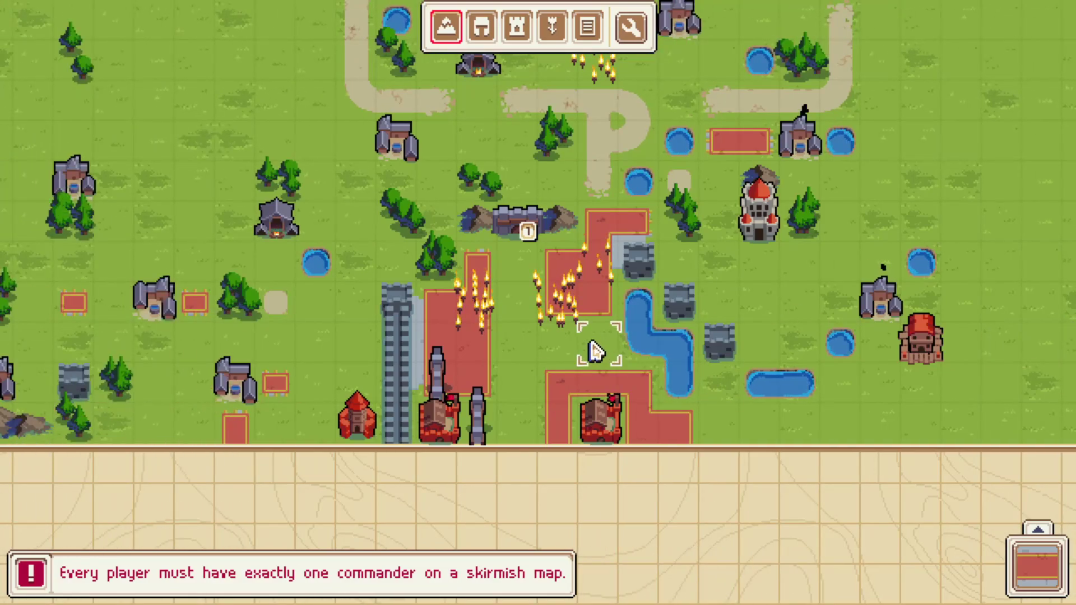
{"action": "left_click", "coordinate": [571, 338]}
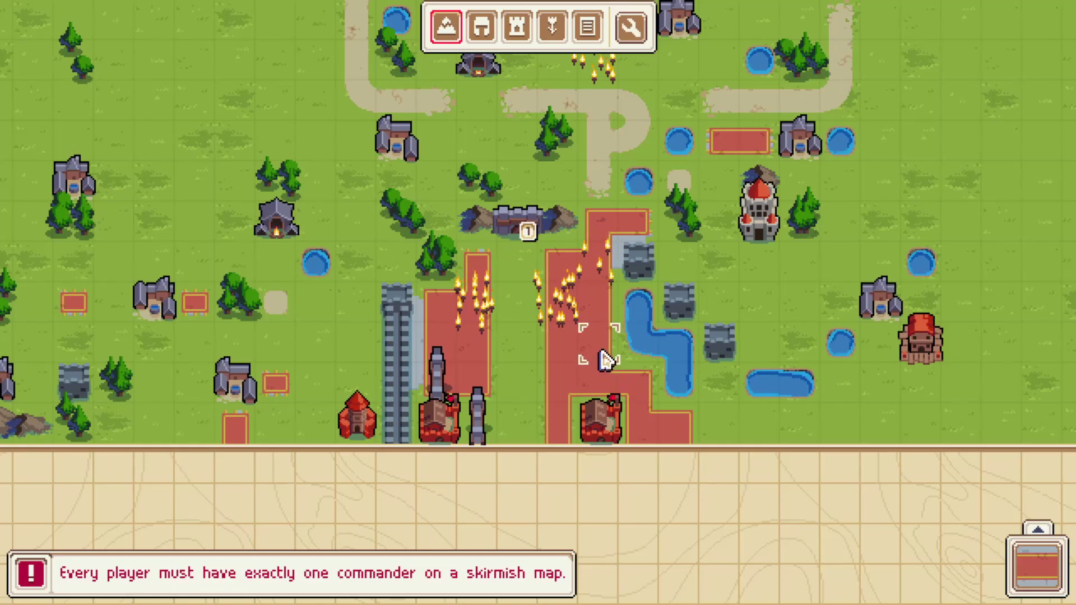
{"action": "left_click", "coordinate": [563, 352]}
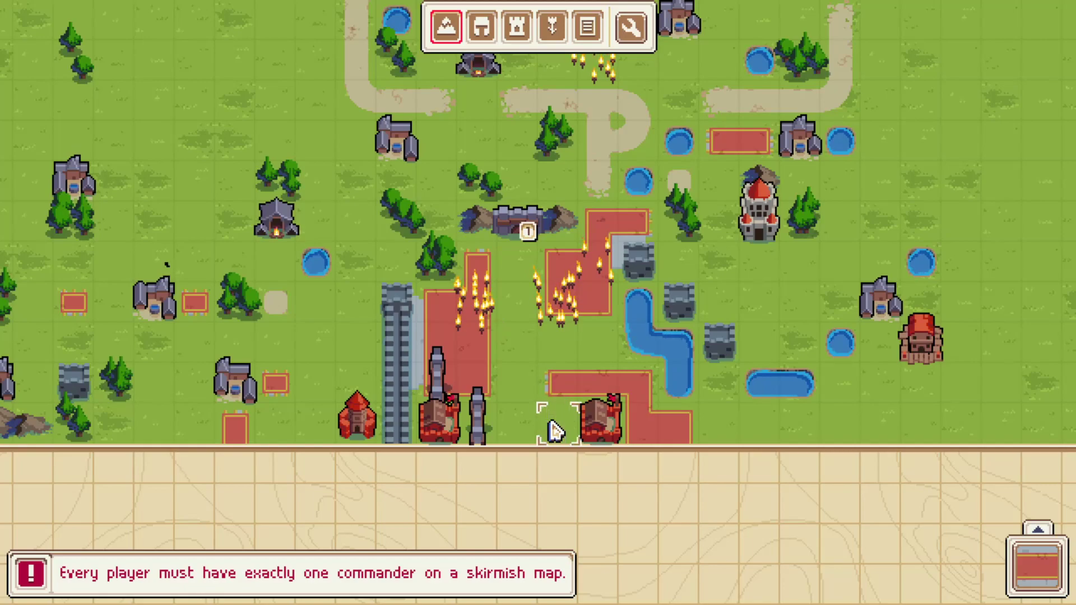
Step: Place a Neutral gate on the southern edge directly west of the eastern red barracks
{"action": "left_click", "coordinate": [519, 29]}
{"action": "left_click", "coordinate": [1021, 571]}
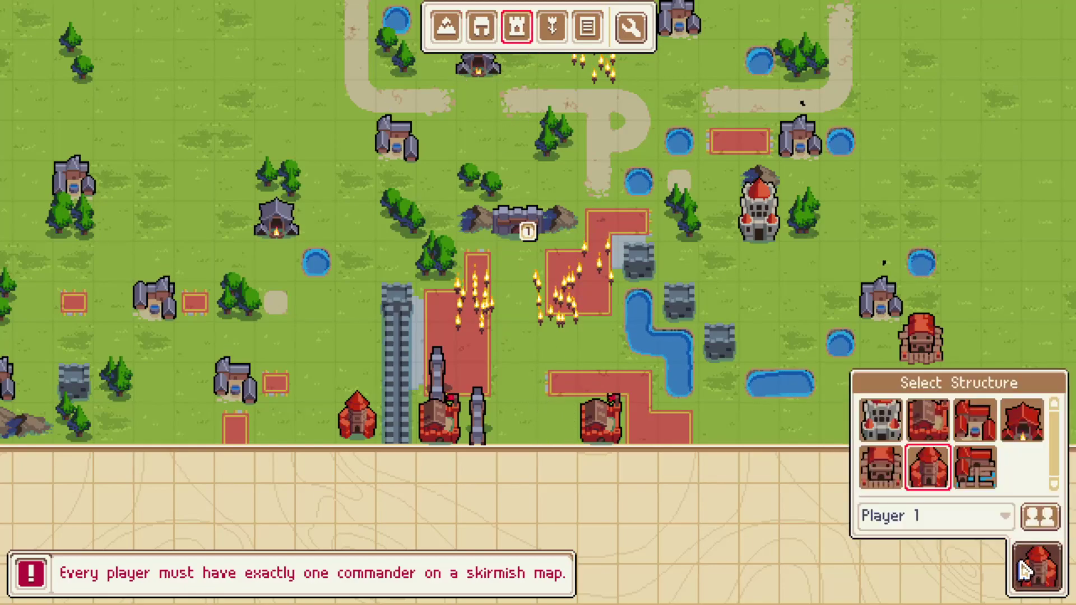
{"action": "left_click", "coordinate": [929, 521]}
{"action": "left_click", "coordinate": [946, 570]}
{"action": "left_click", "coordinate": [936, 516]}
{"action": "left_click", "coordinate": [939, 544]}
{"action": "left_click", "coordinate": [960, 439]}
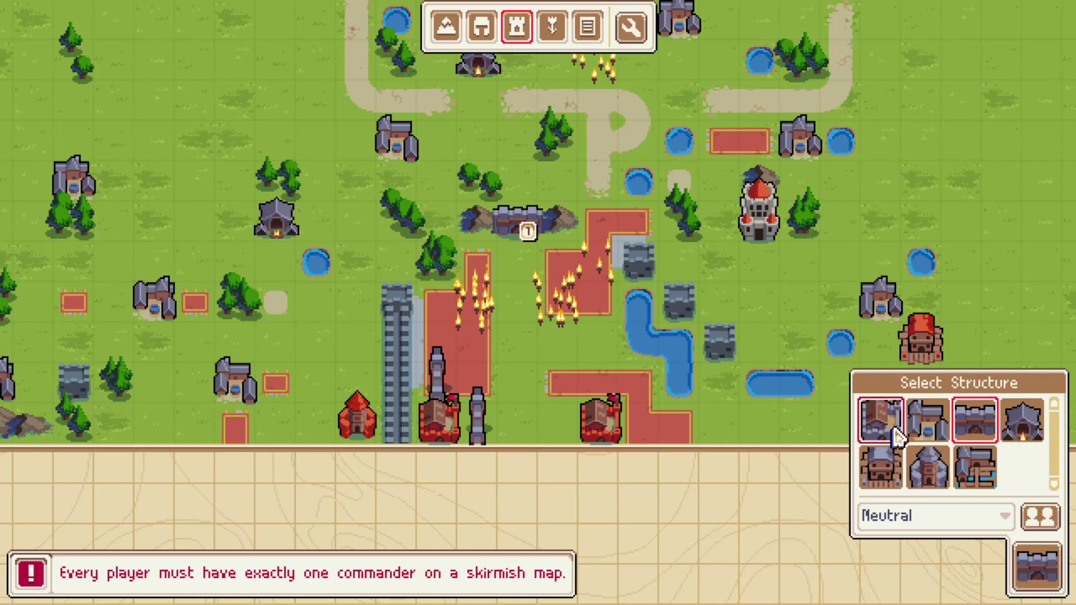
{"action": "left_click", "coordinate": [562, 401]}
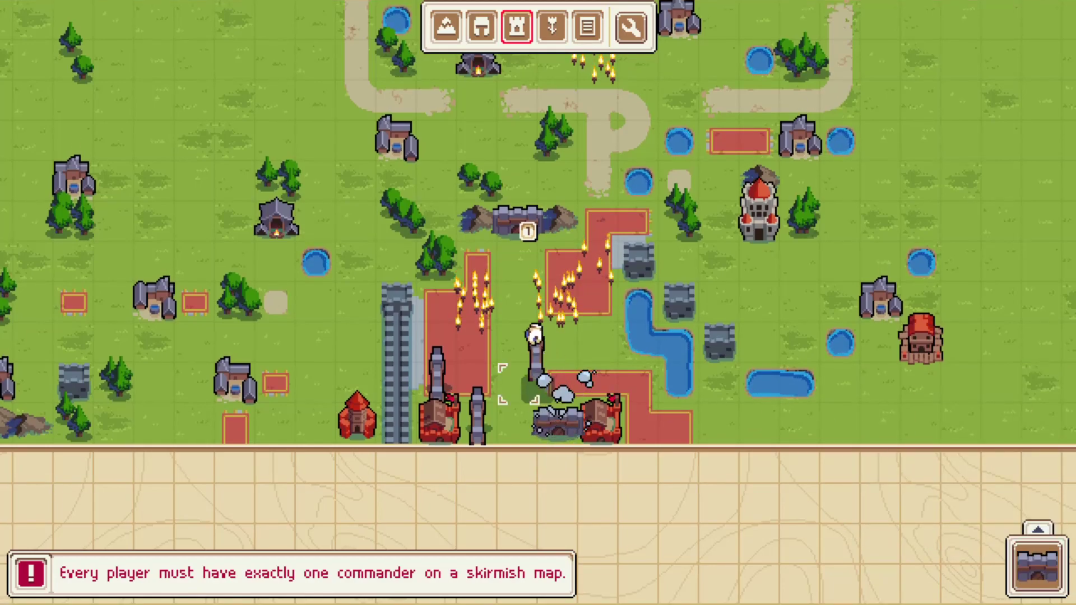
Step: Remove the two upright gates directly north and east of the western red barracks
{"action": "left_click", "coordinate": [447, 26]}
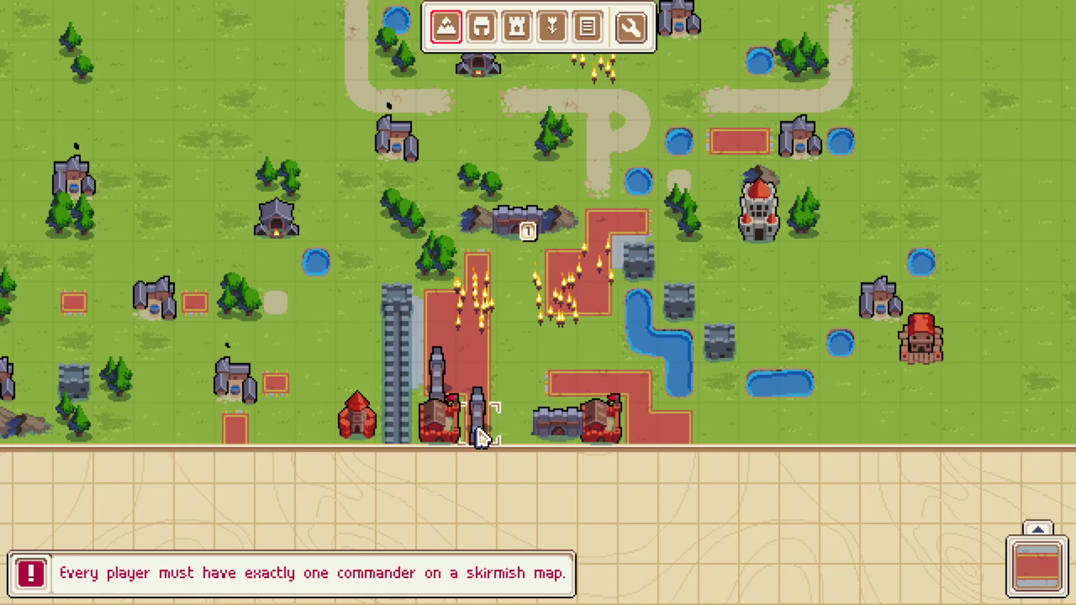
{"action": "scroll", "coordinate": [486, 419], "scroll_direction": "down", "scroll_amount": 2}
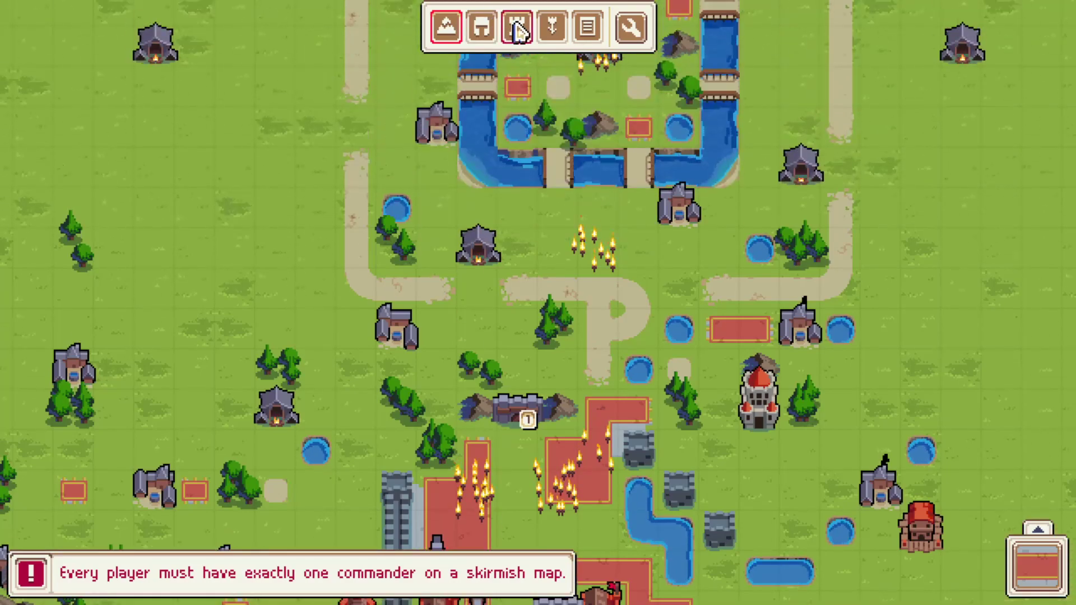
{"action": "left_click", "coordinate": [516, 25]}
{"action": "scroll", "coordinate": [500, 437], "scroll_direction": "up", "scroll_amount": 2}
{"action": "left_click", "coordinate": [488, 420]}
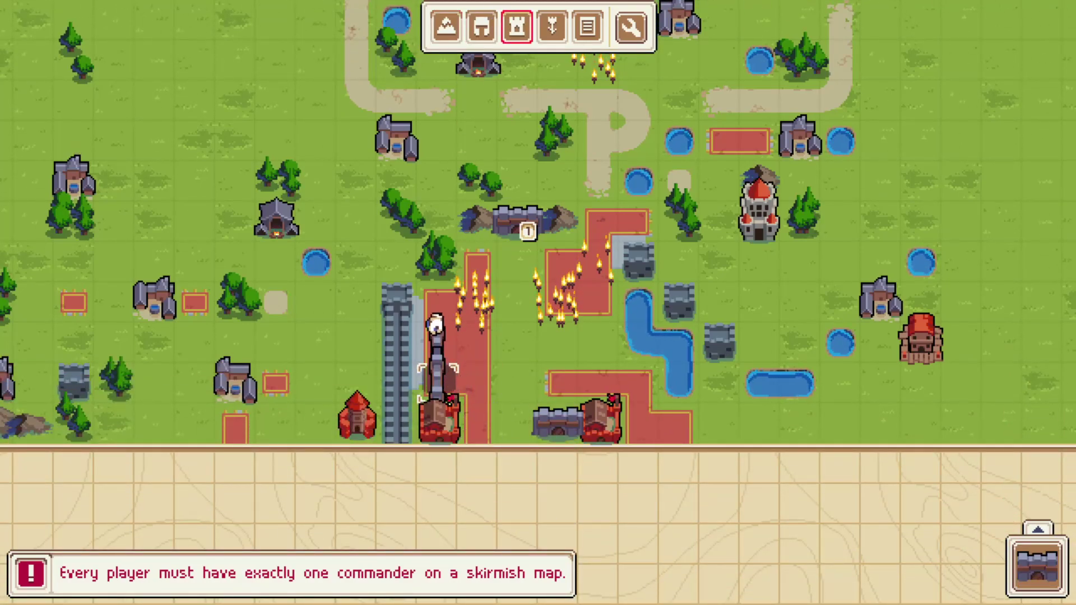
Step: Place a single river tile directly north of the torch-lit western carpet, beside the trees
{"action": "mouse_move", "coordinate": [1072, 572]}
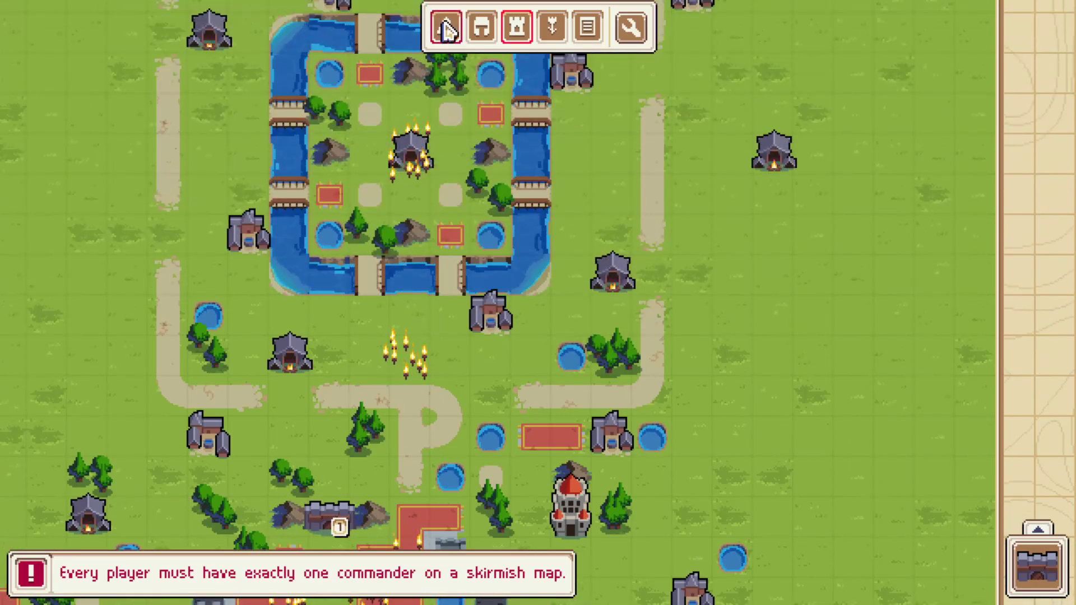
{"action": "left_click", "coordinate": [446, 28]}
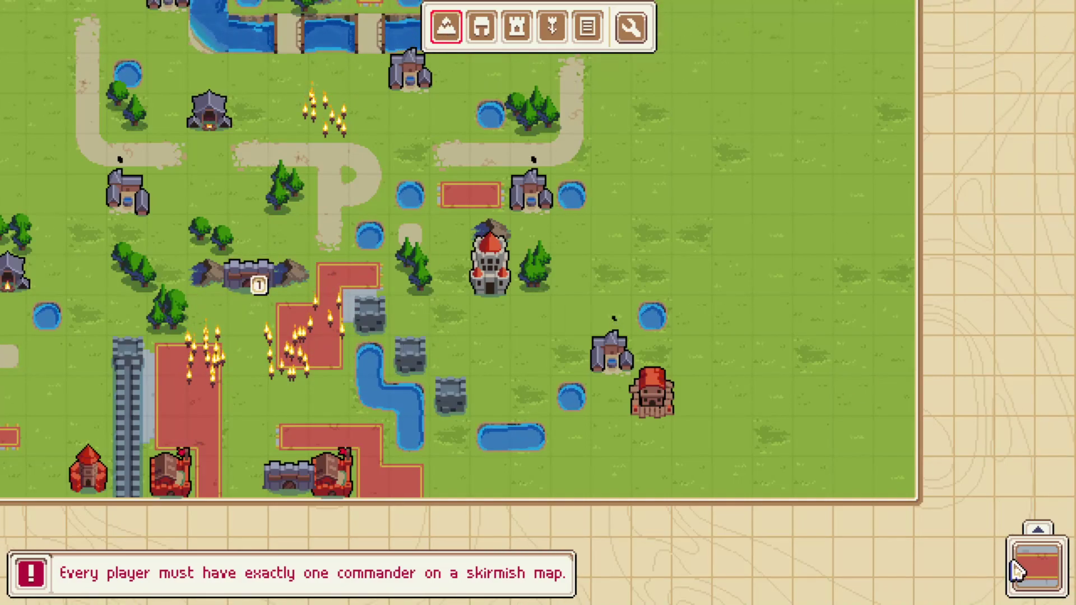
{"action": "left_click", "coordinate": [1018, 570]}
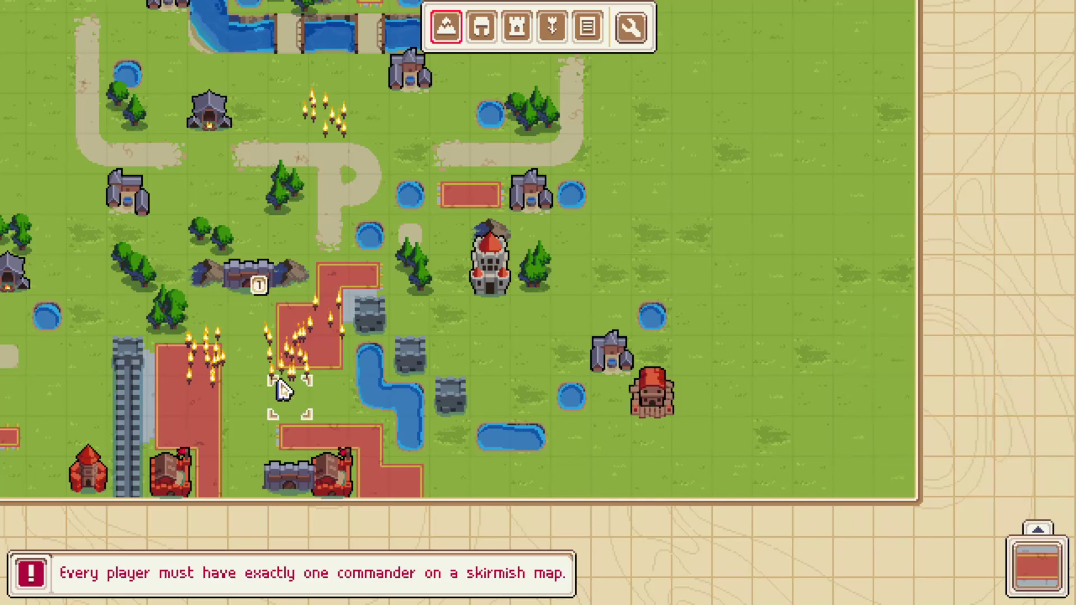
{"action": "left_click", "coordinate": [1037, 567]}
{"action": "left_click", "coordinate": [1021, 462]}
{"action": "left_click", "coordinate": [211, 324]}
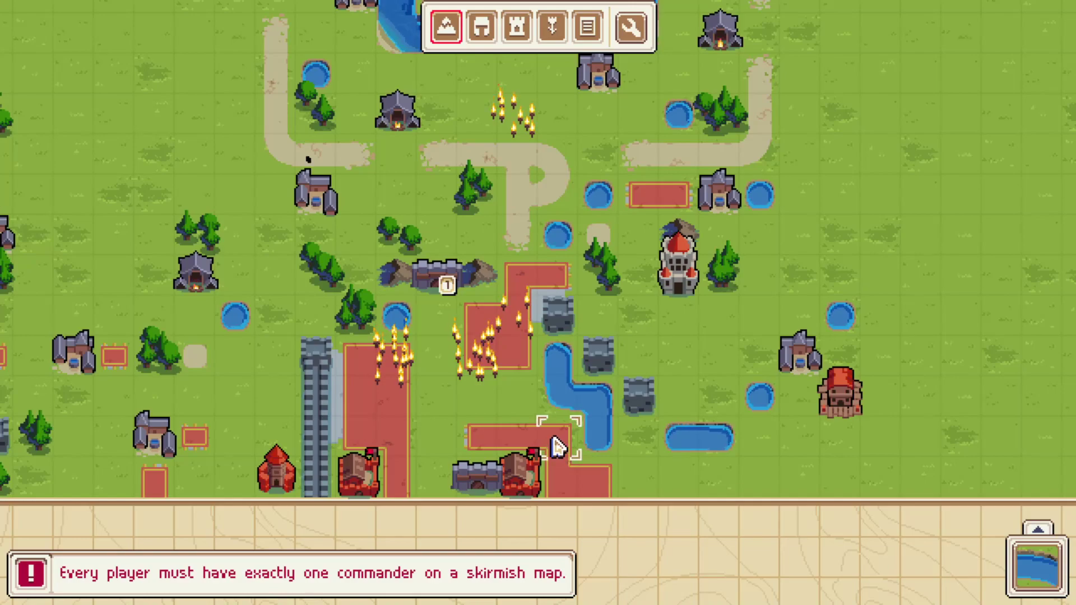
Step: Place a gate on the southern edge west of the existing gate, and remove the extra gate placed above it
{"action": "key", "text": "a"}
{"action": "key", "text": "s"}
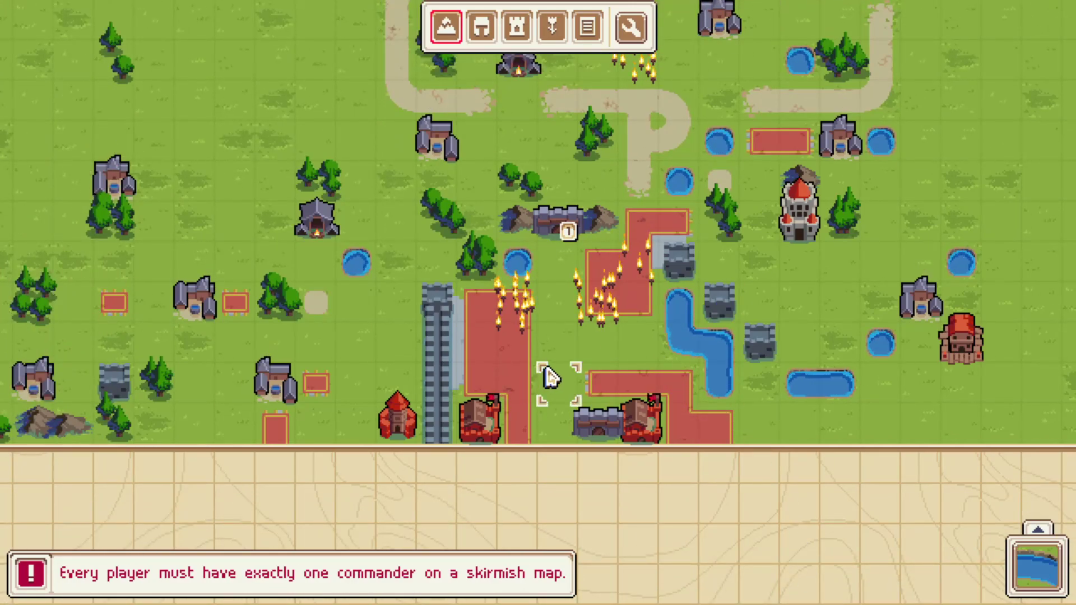
{"action": "key", "text": "d"}
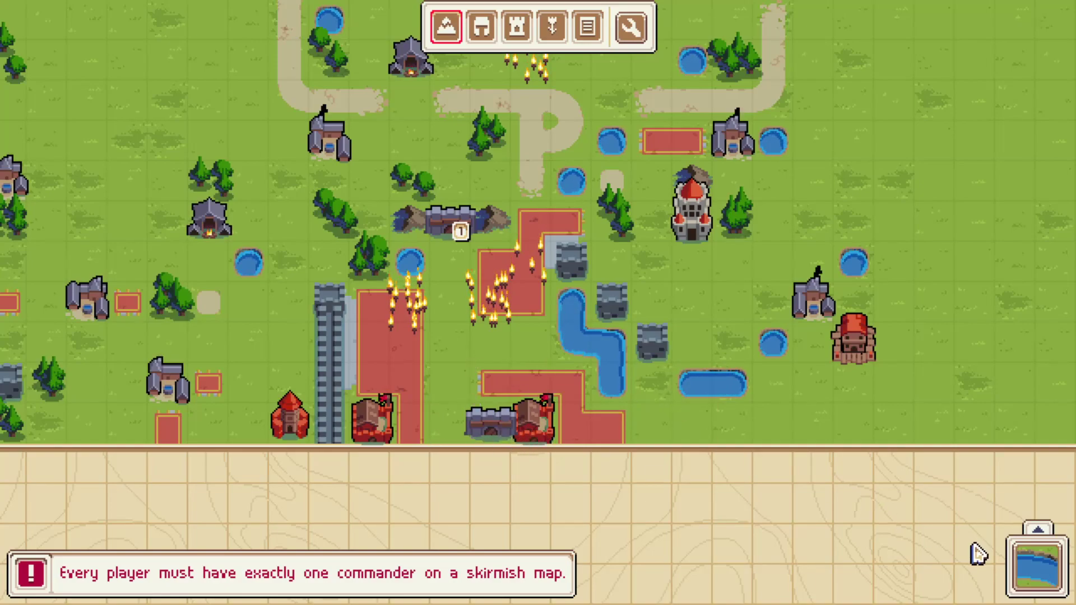
{"action": "left_click", "coordinate": [516, 26]}
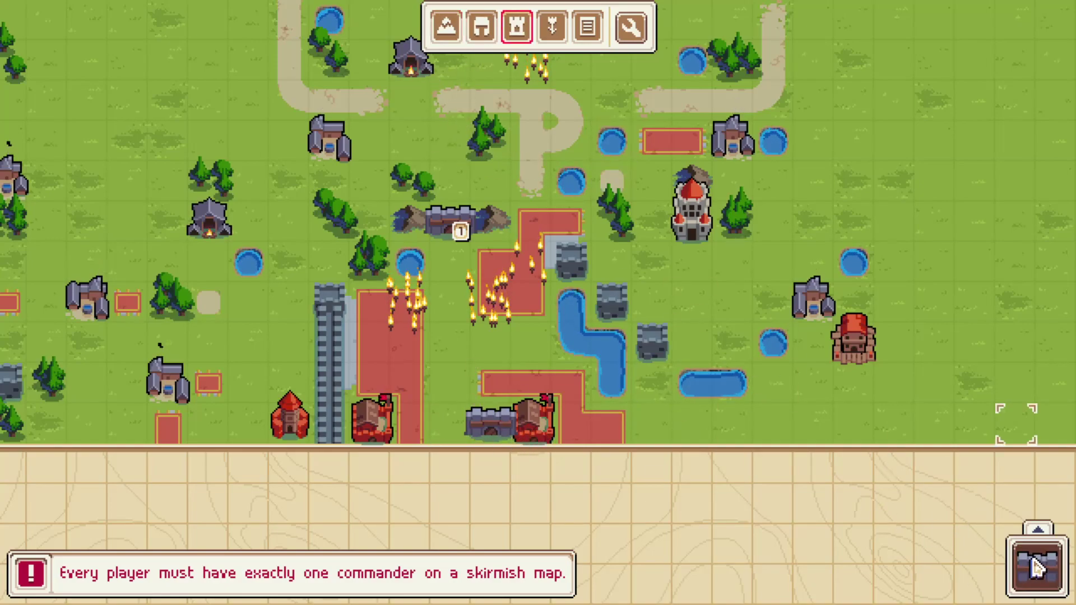
{"action": "left_click", "coordinate": [455, 390]}
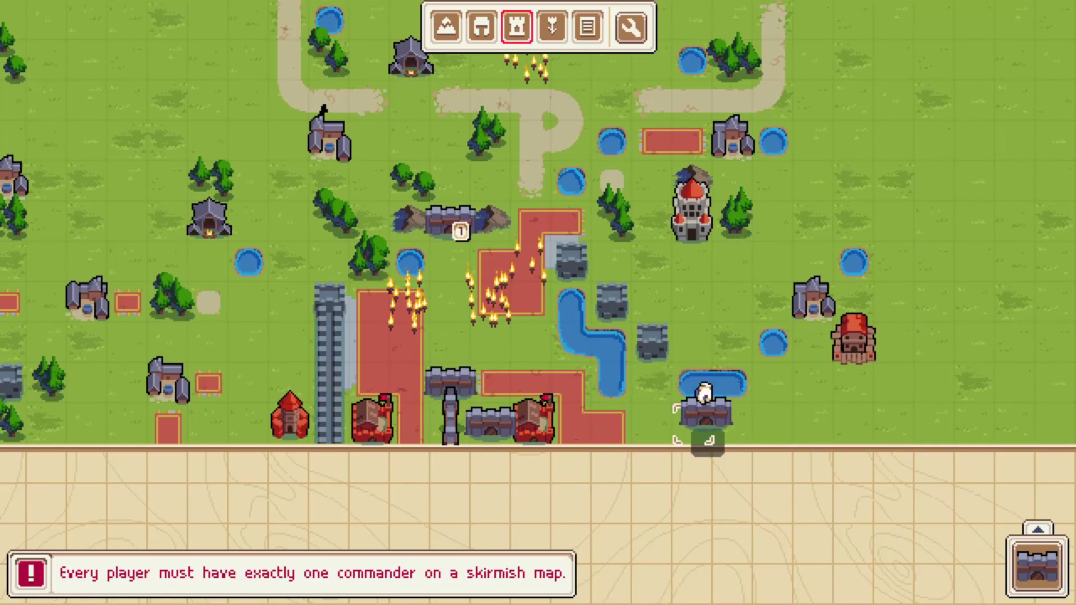
{"action": "mouse_move", "coordinate": [1071, 541]}
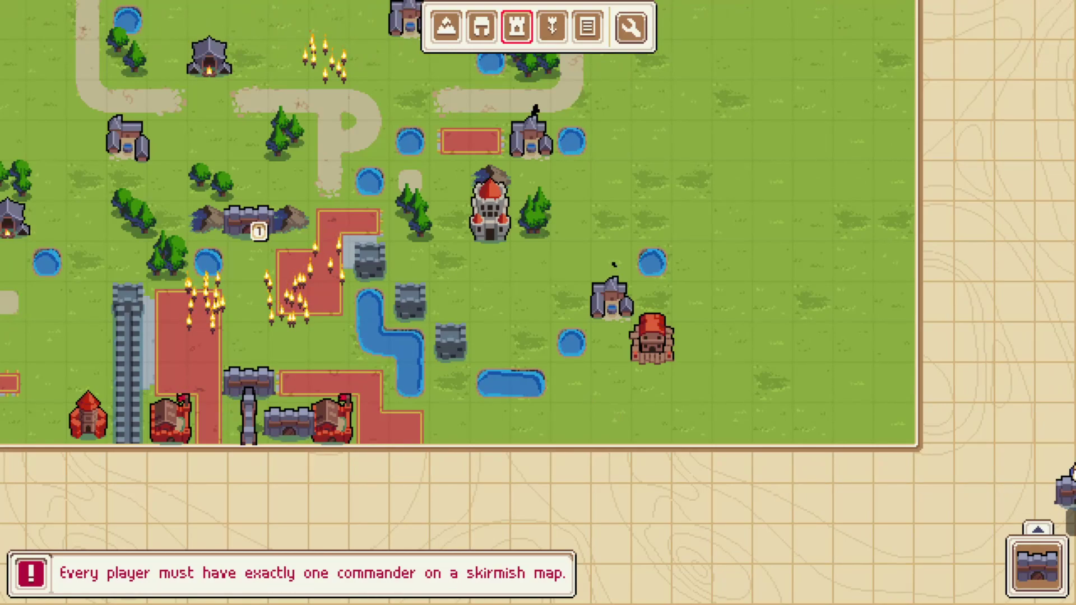
{"action": "mouse_move", "coordinate": [3, 457]}
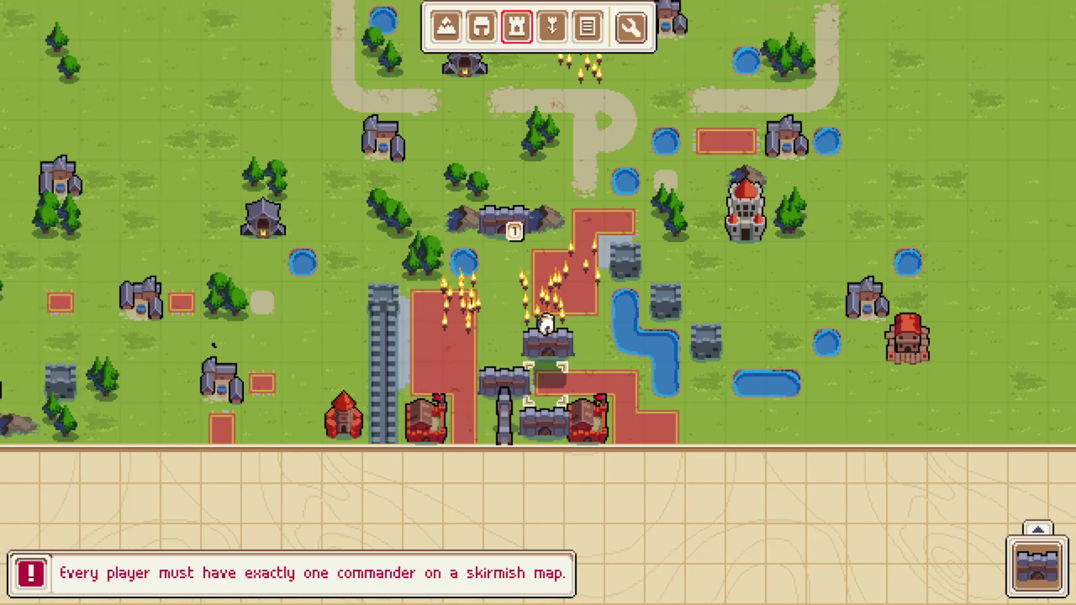
{"action": "right_click", "coordinate": [507, 382]}
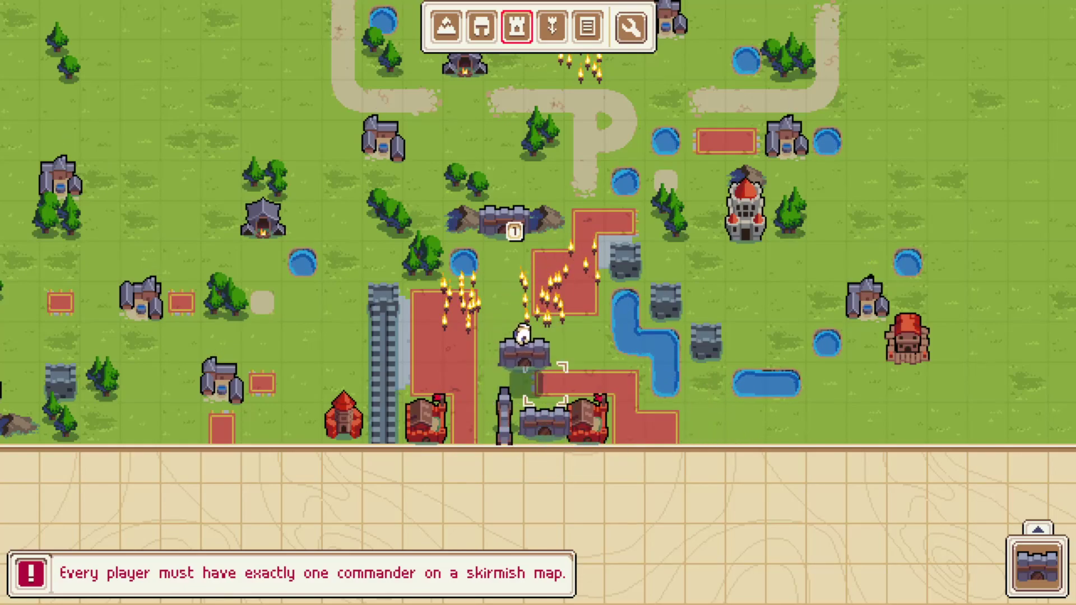
{"action": "scroll", "coordinate": [502, 123], "scroll_direction": "up", "scroll_amount": 3}
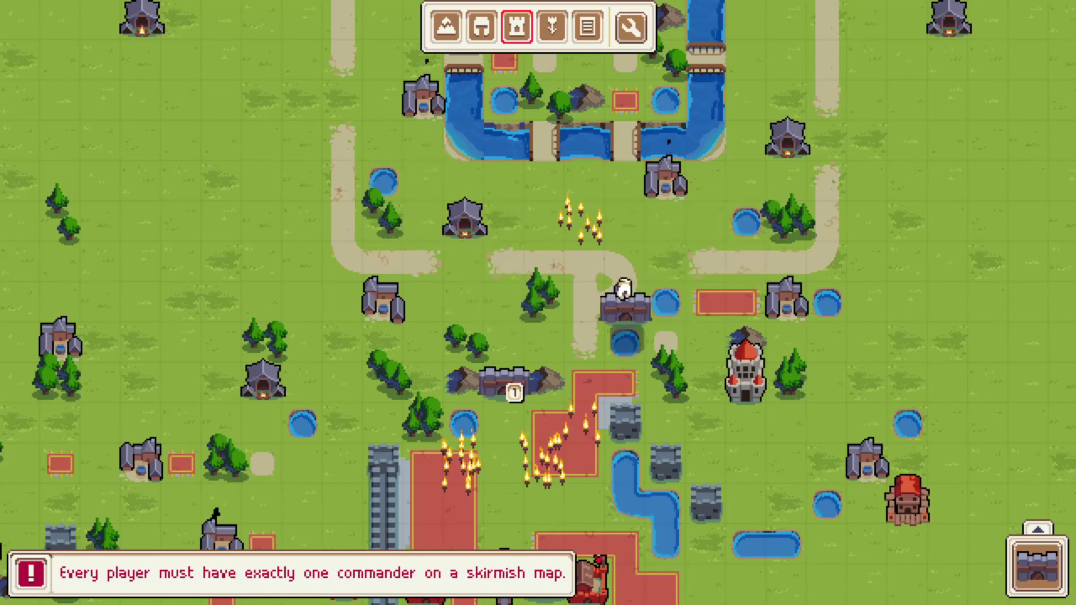
Step: Paint an arched road around the trees north of the Player 1 gate, and add a road tile below the moat's southeastern bridge
{"action": "left_click", "coordinate": [446, 34]}
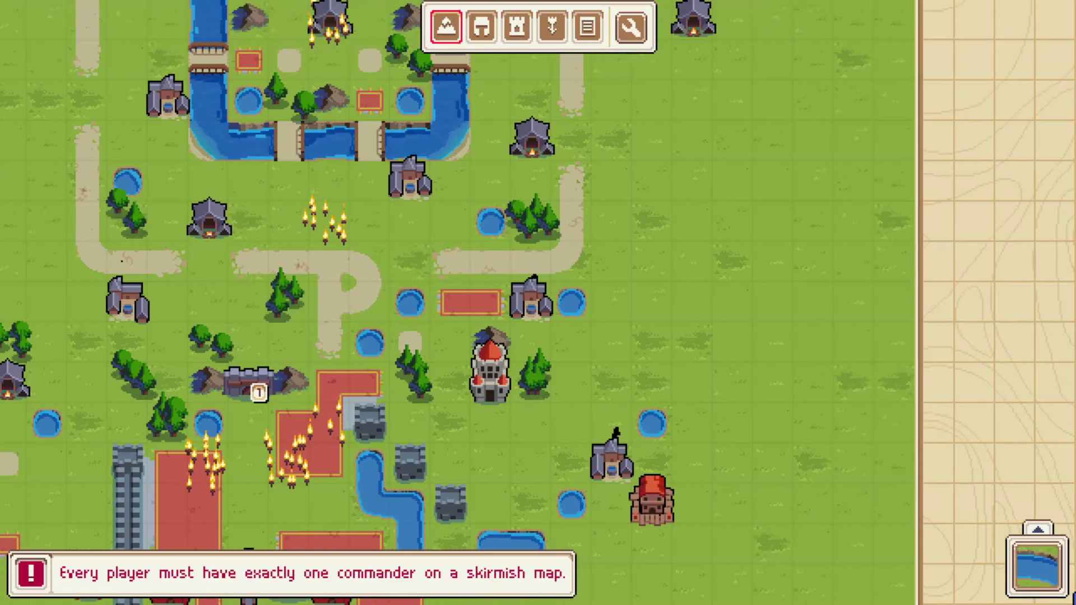
{"action": "left_click", "coordinate": [1037, 565]}
{"action": "left_click", "coordinate": [935, 386]}
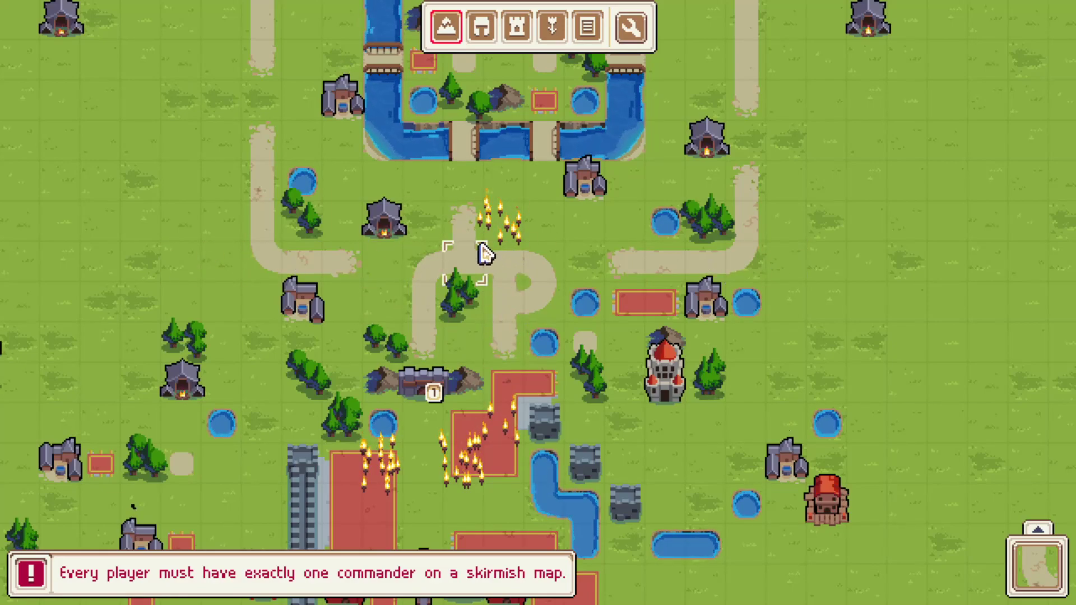
{"action": "scroll", "coordinate": [477, 245], "scroll_direction": "up", "scroll_amount": 2}
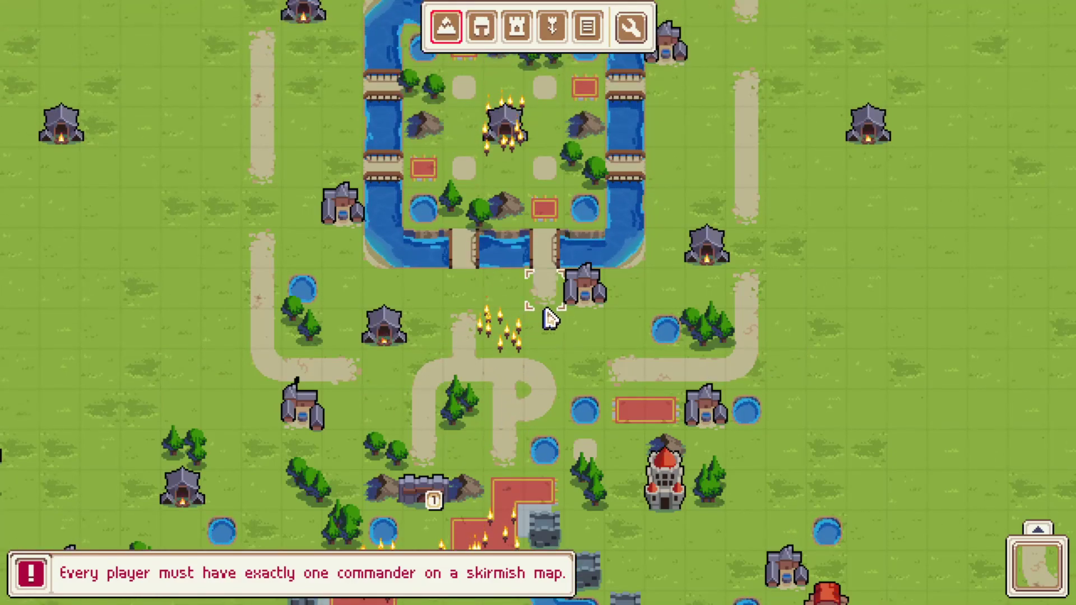
{"action": "scroll", "coordinate": [527, 325], "scroll_direction": "up", "scroll_amount": 2}
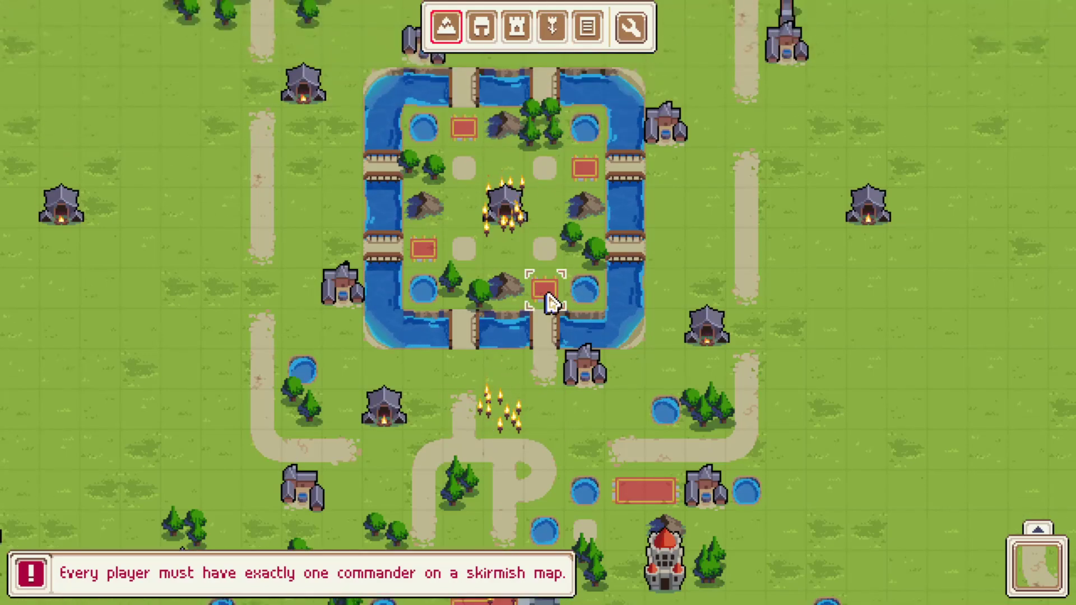
{"action": "scroll", "coordinate": [445, 211], "scroll_direction": "down", "scroll_amount": 2}
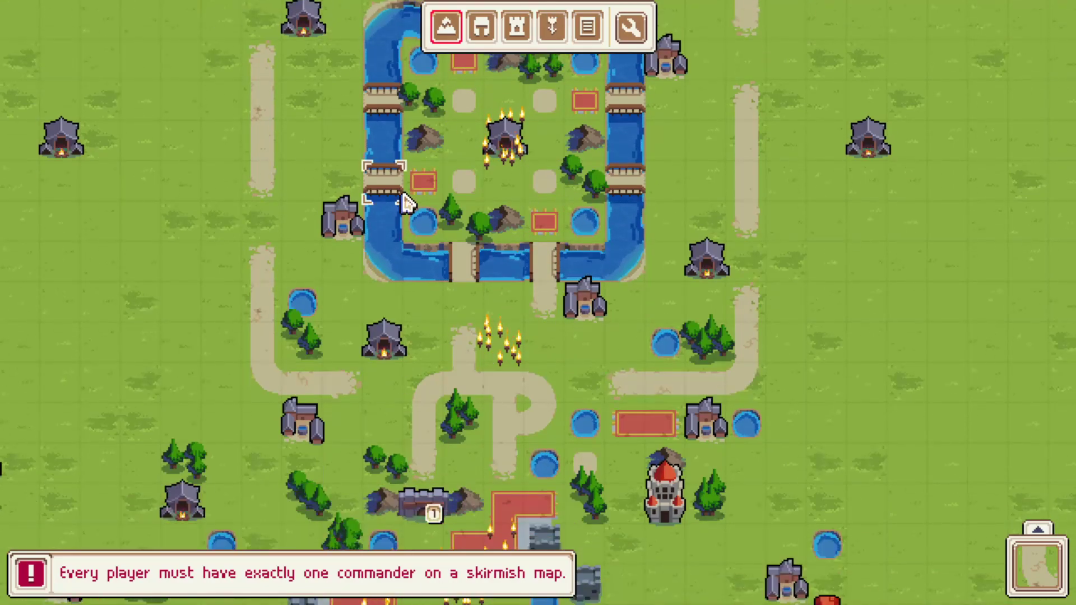
{"action": "scroll", "coordinate": [469, 14], "scroll_direction": "up", "scroll_amount": 3}
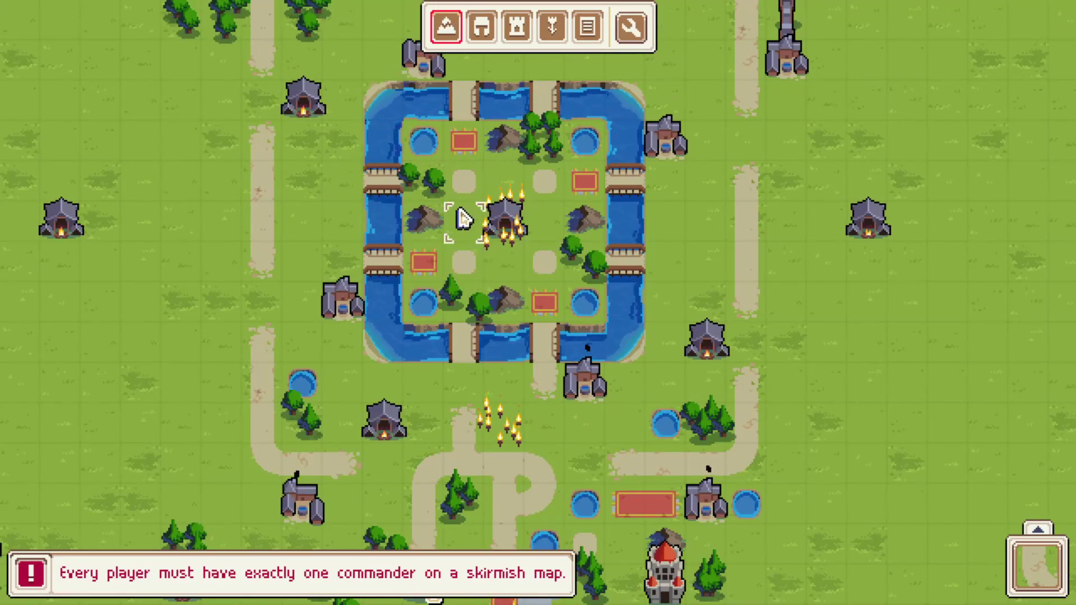
{"action": "scroll", "coordinate": [478, 139], "scroll_direction": "down", "scroll_amount": 5}
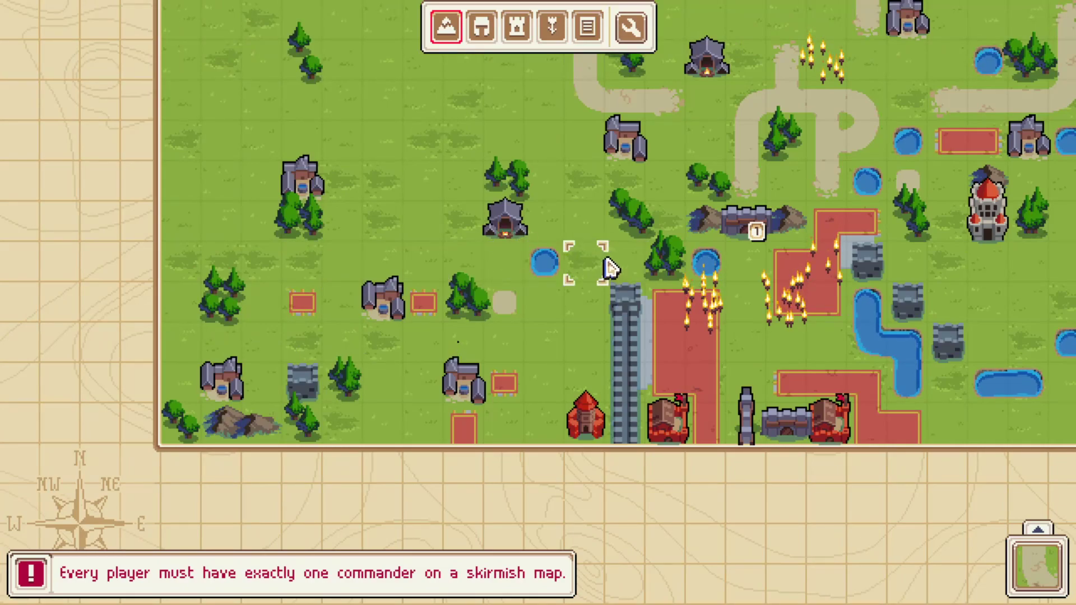
Step: Place single river tiles west of the southwestern neutral building with the lit entrance, three tiles north of there, and east of the western tree-lined village
{"action": "left_click", "coordinate": [482, 27]}
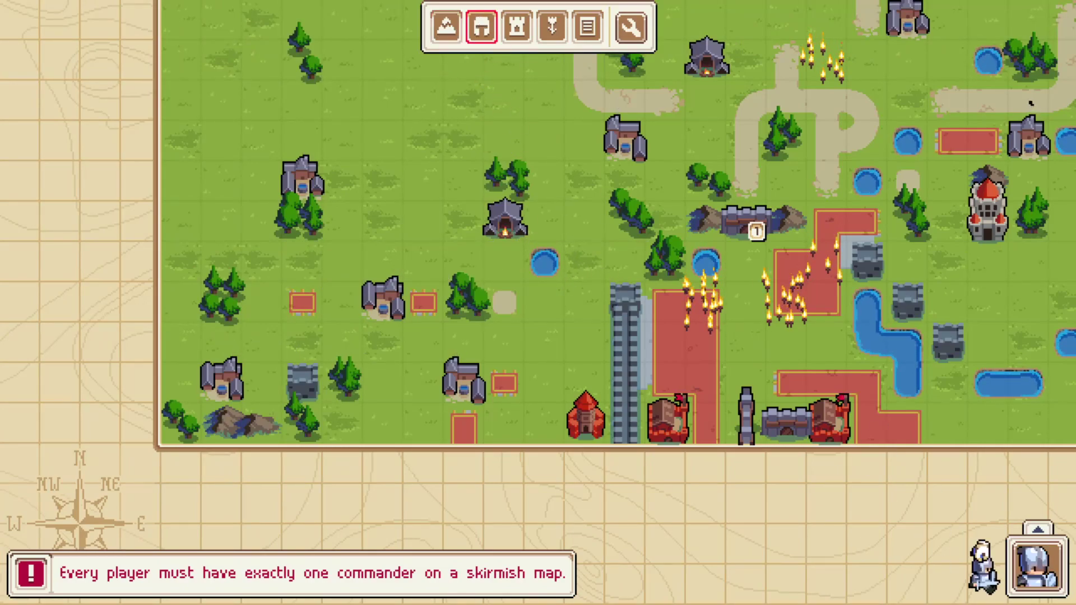
{"action": "left_click", "coordinate": [447, 29]}
{"action": "left_click", "coordinate": [1037, 566]}
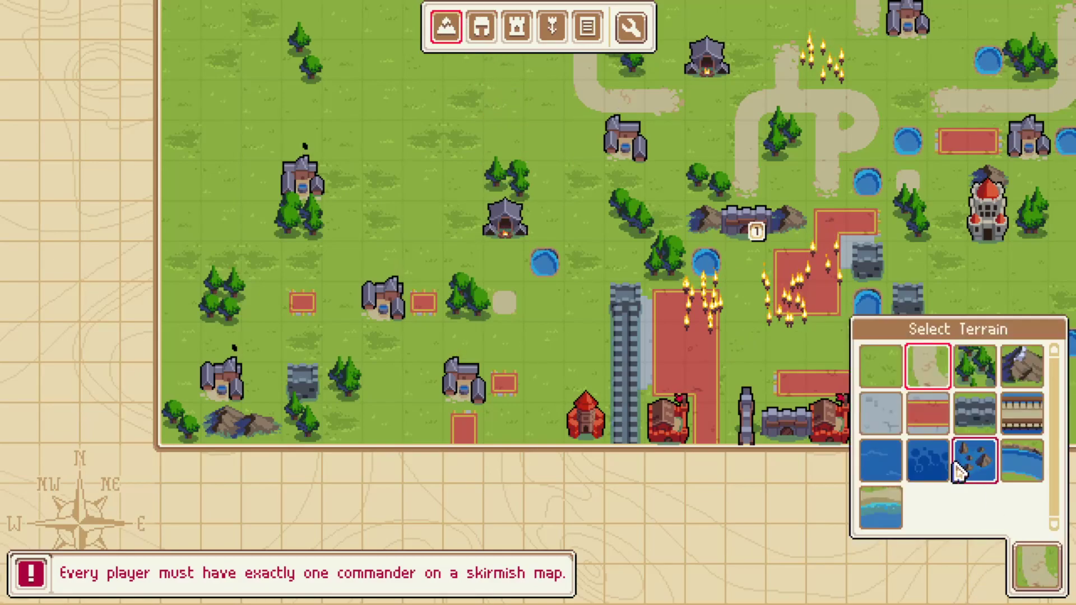
{"action": "left_click", "coordinate": [1021, 465]}
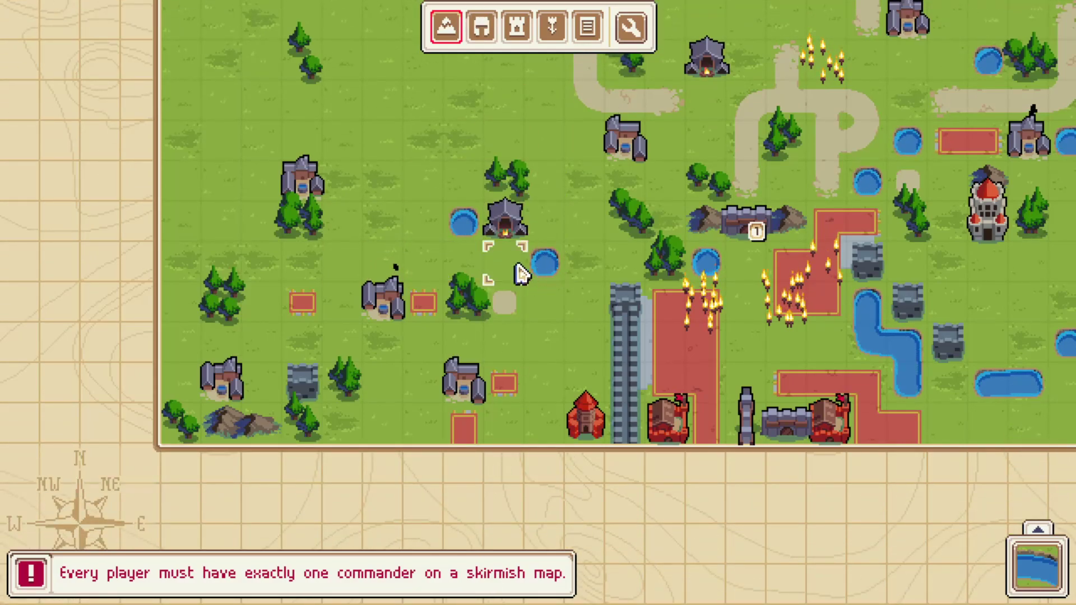
{"action": "key", "text": "Up"}
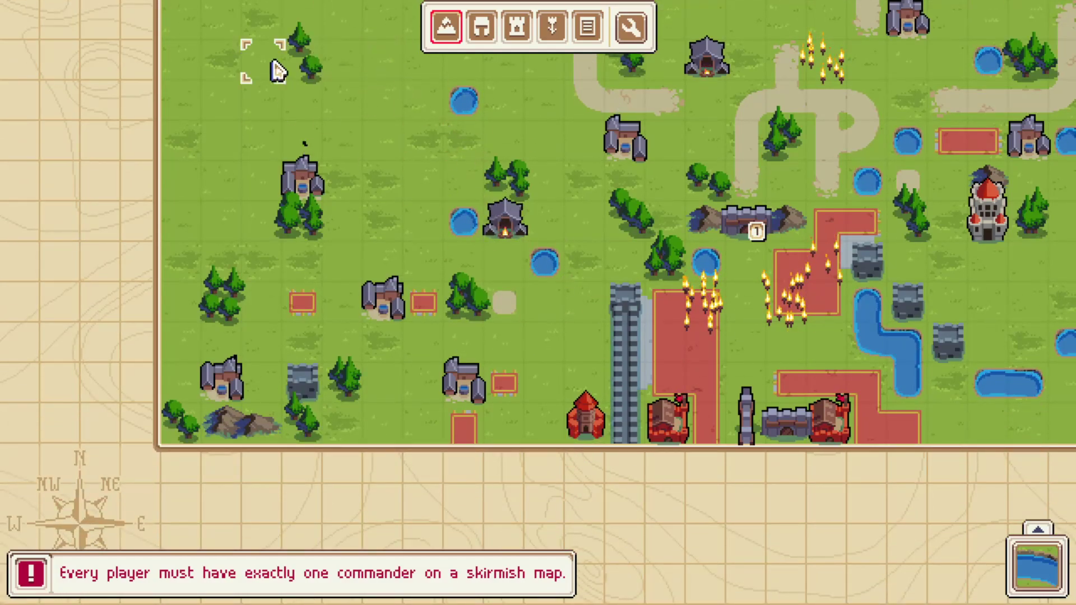
{"action": "left_click", "coordinate": [395, 200]}
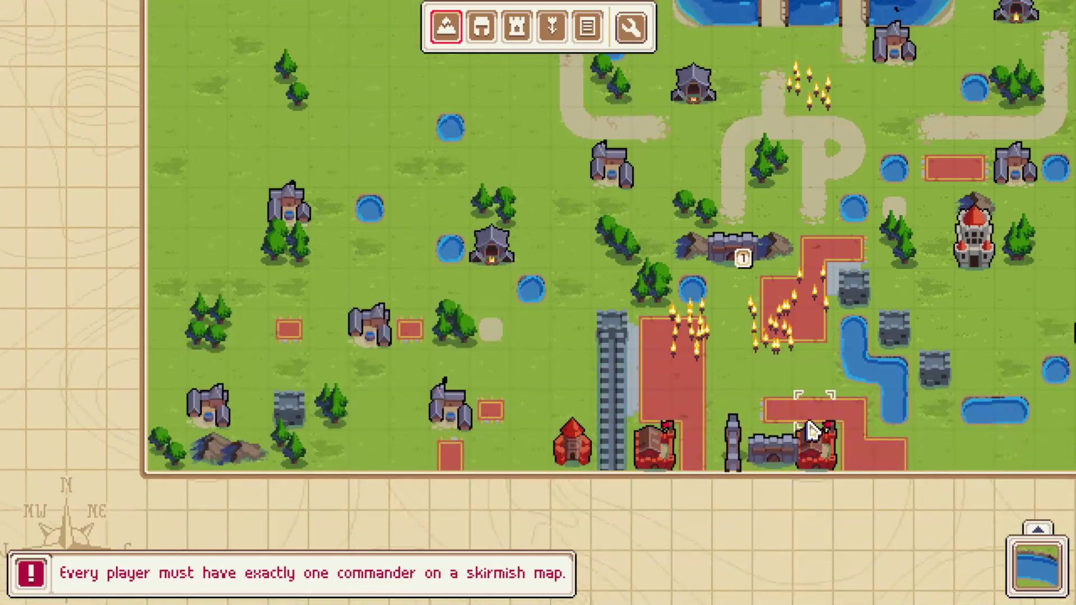
Step: Place a single river tile on the open grass east of the village beside the two-tile eastern carpet
{"action": "key", "text": "Right"}
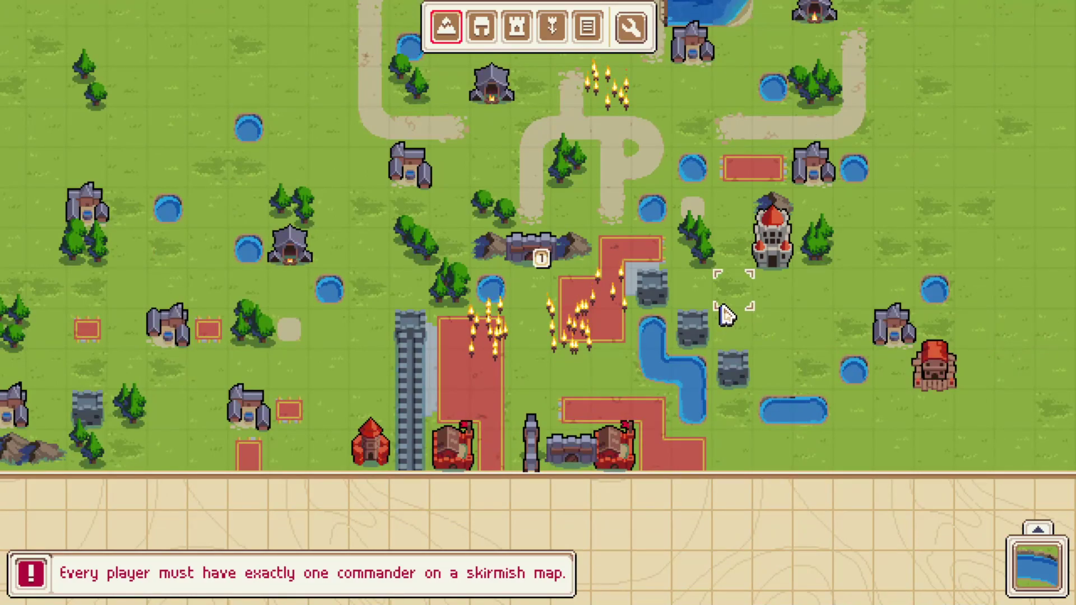
{"action": "key", "text": "Left"}
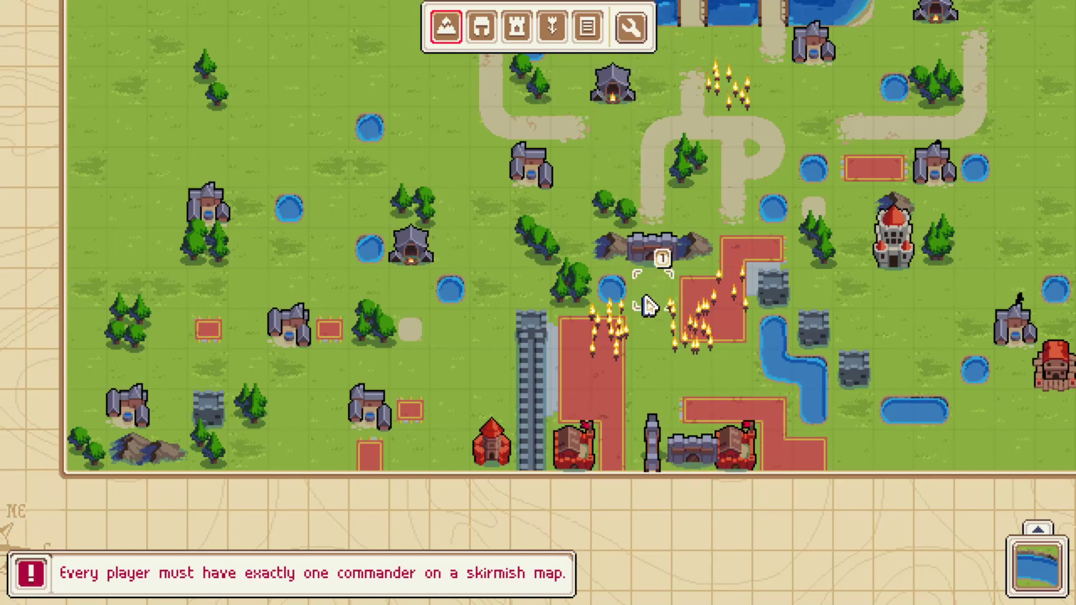
{"action": "key", "text": "Right"}
{"action": "key", "text": "Right"}
{"action": "key", "text": "Up"}
{"action": "key", "text": "Up"}
{"action": "key", "text": "Up"}
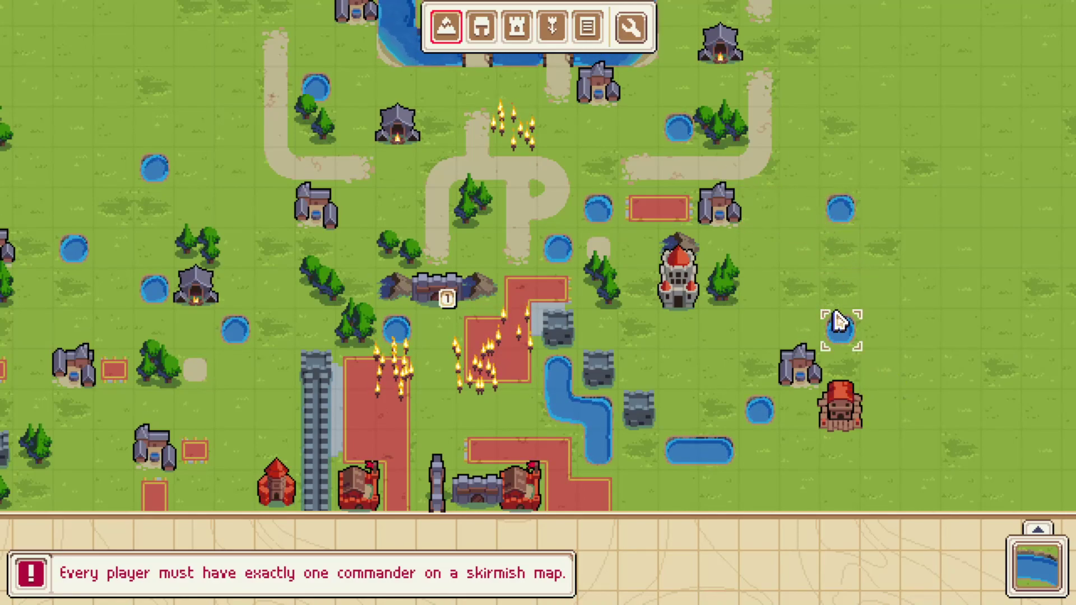
{"action": "left_click", "coordinate": [840, 210]}
{"action": "mouse_move", "coordinate": [8, 291]}
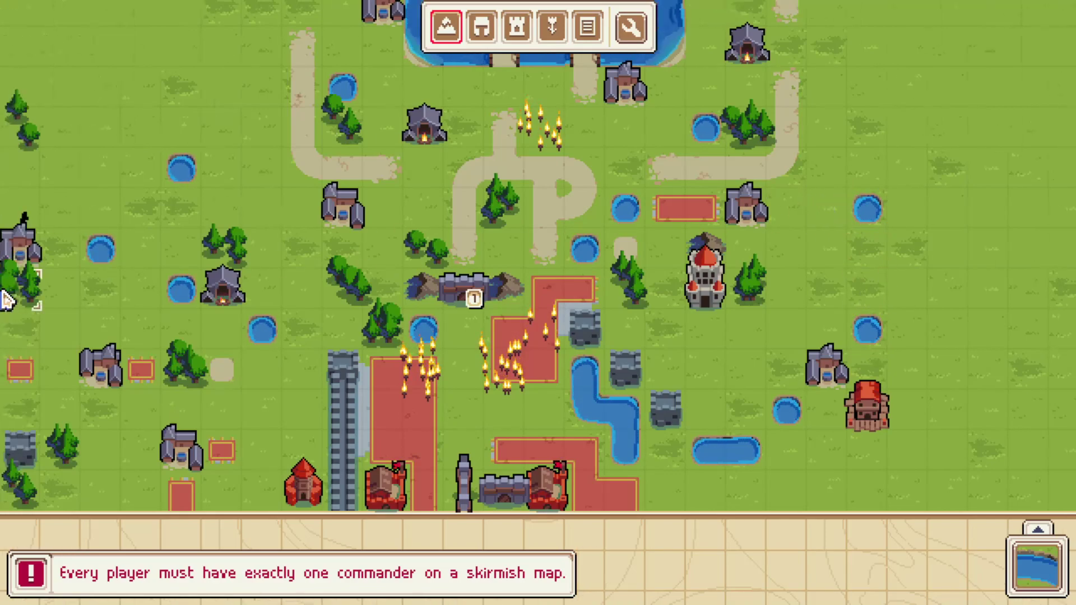
{"action": "mouse_move", "coordinate": [28, 25]}
{"action": "mouse_move", "coordinate": [984, 330]}
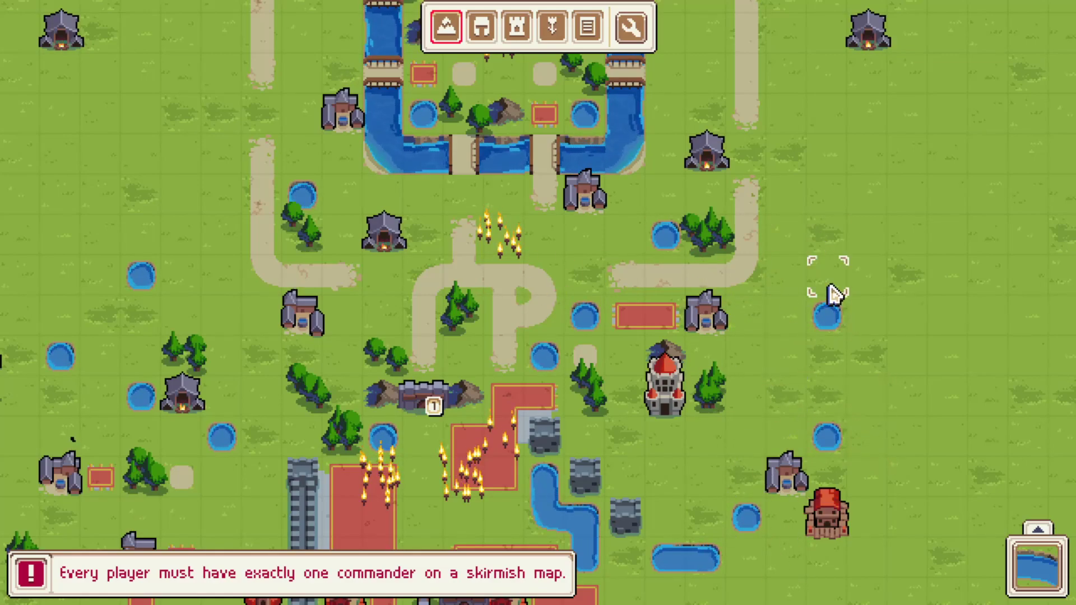
{"action": "key", "text": "Up"}
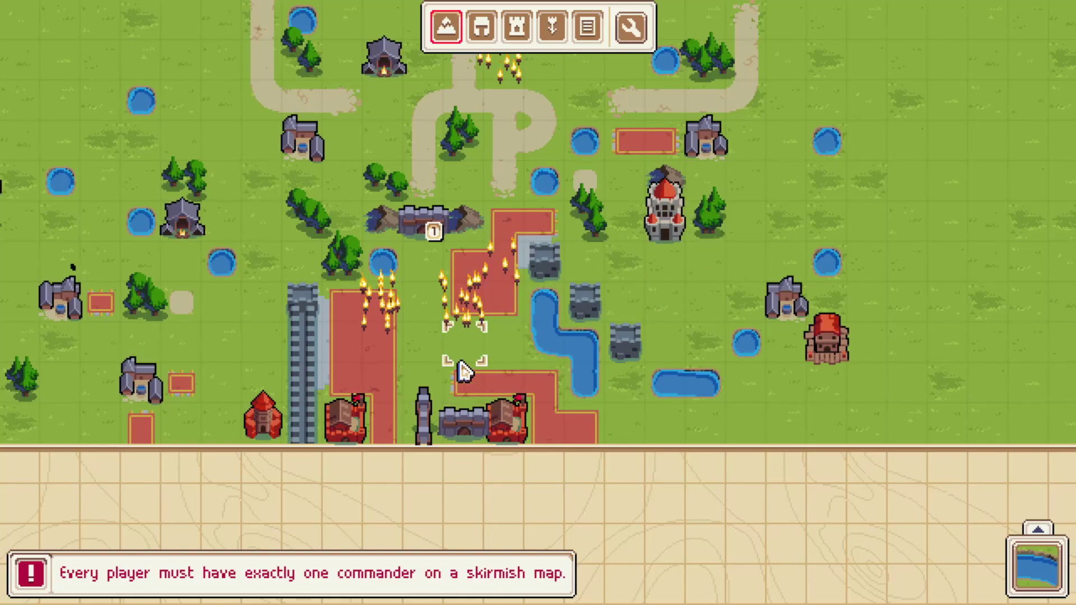
{"action": "mouse_move", "coordinate": [2, 315]}
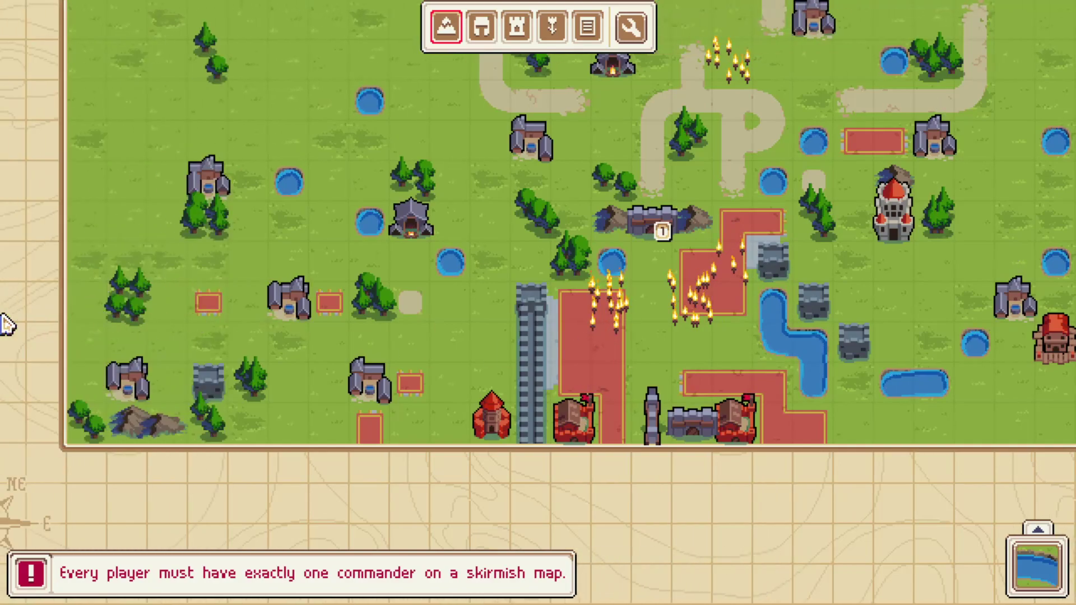
{"action": "key", "text": "w"}
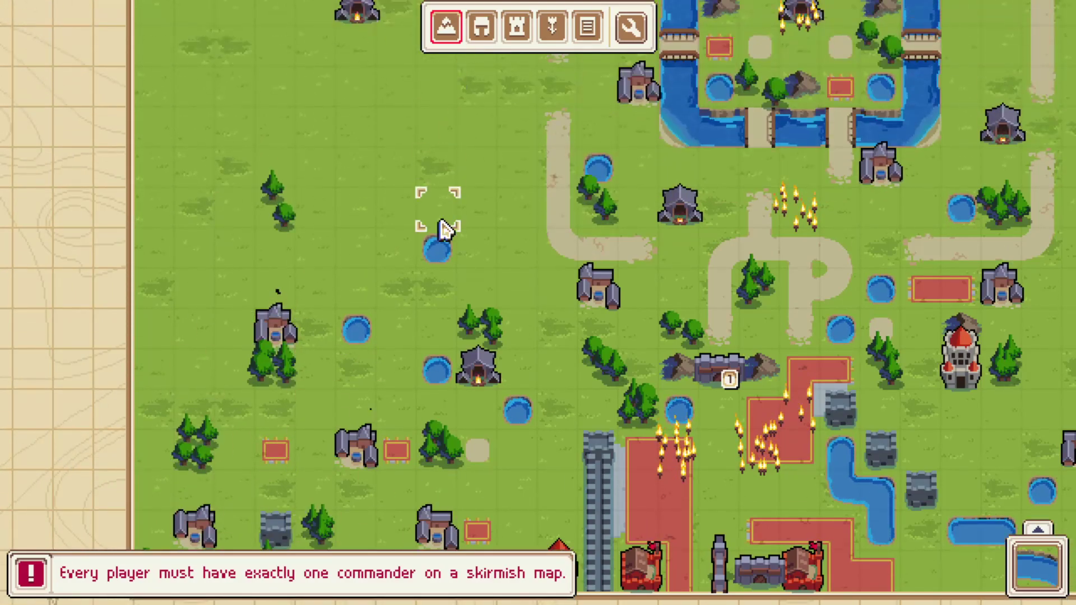
Step: Place a neutral village directly north of the western single river tile and another on the open eastern grass northeast of the red-roofed castle
{"action": "key", "text": "d"}
{"action": "key", "text": "w"}
{"action": "key", "text": "a"}
{"action": "key", "text": "s"}
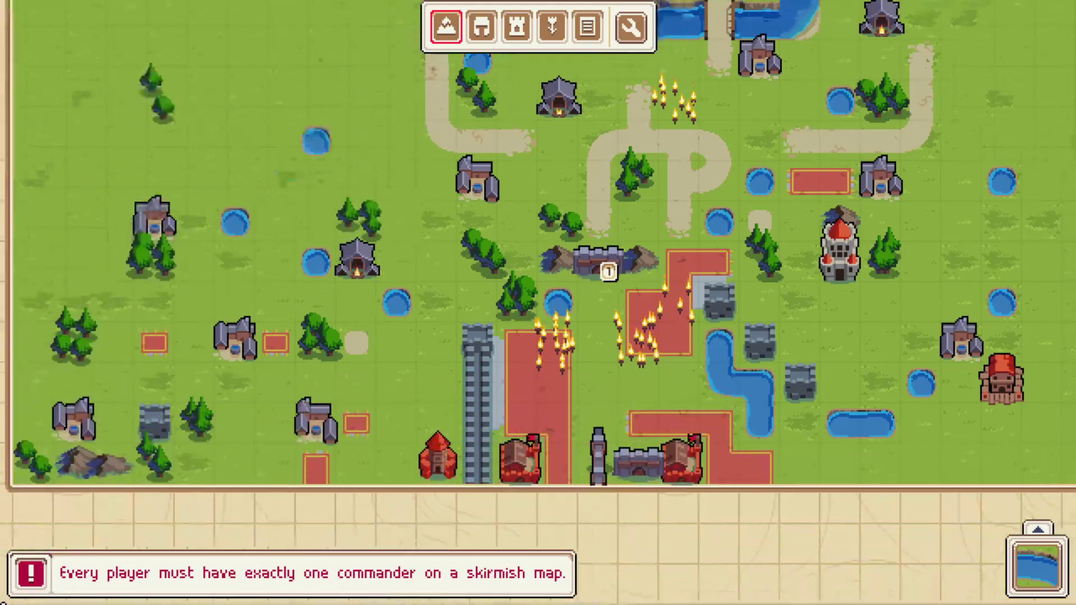
{"action": "key", "text": "w"}
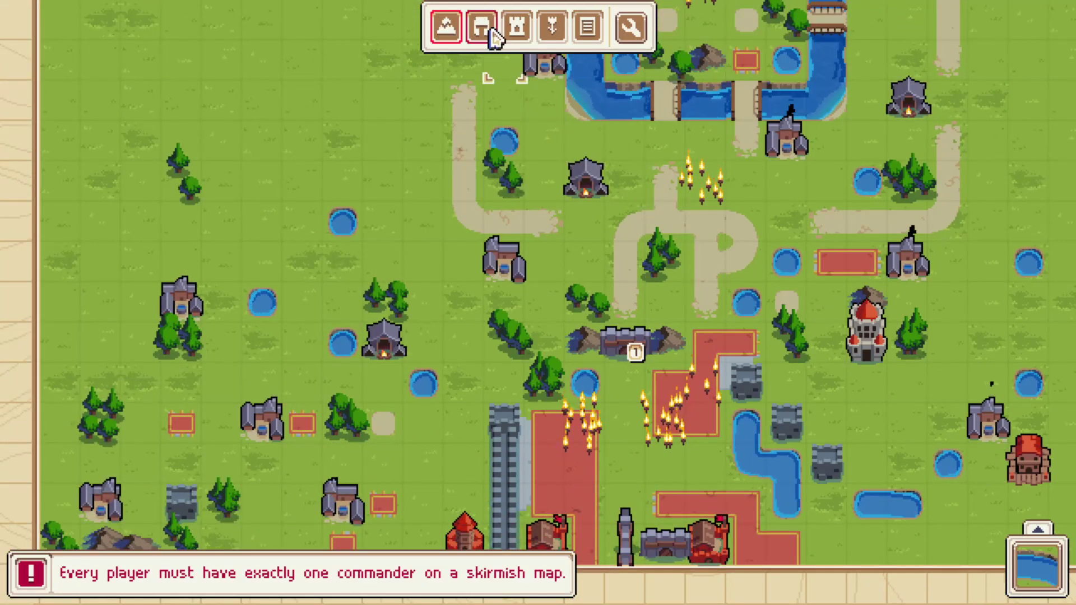
{"action": "left_click", "coordinate": [517, 28]}
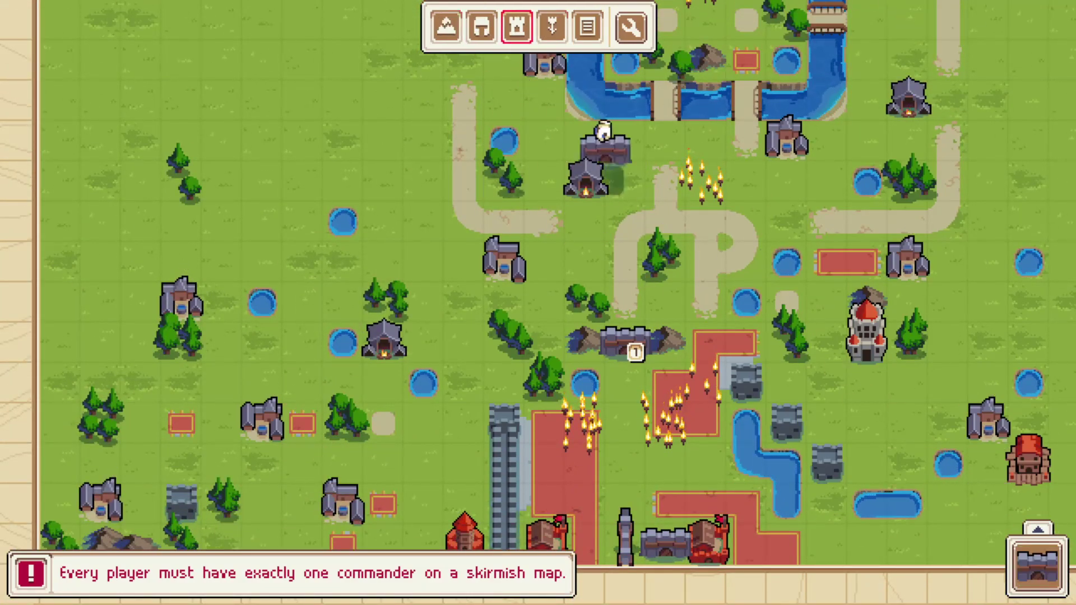
{"action": "left_click", "coordinate": [1053, 563]}
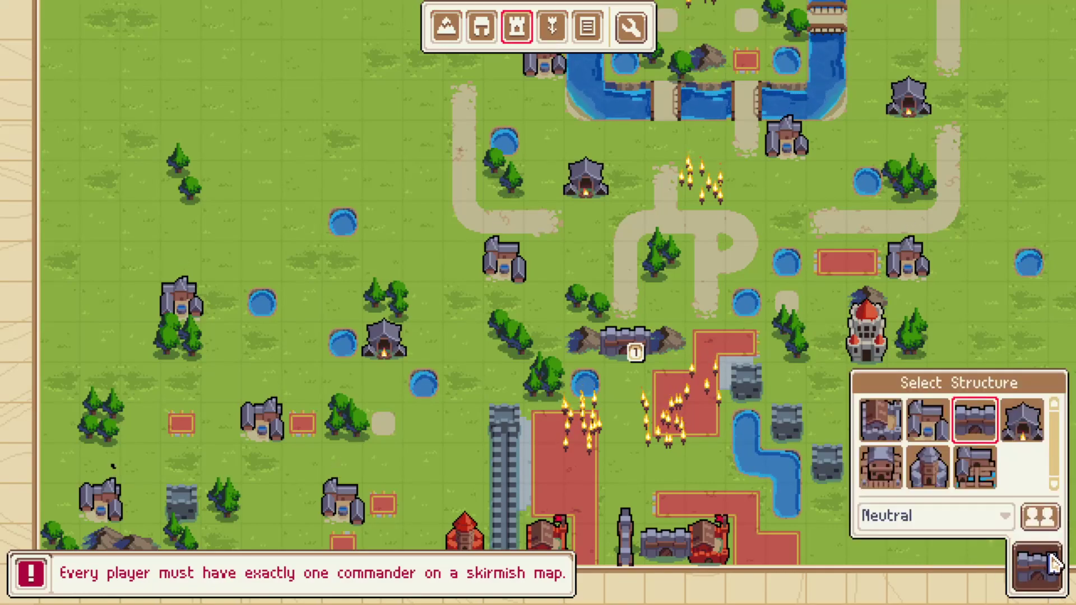
{"action": "left_click", "coordinate": [927, 421]}
{"action": "left_click", "coordinate": [343, 176]}
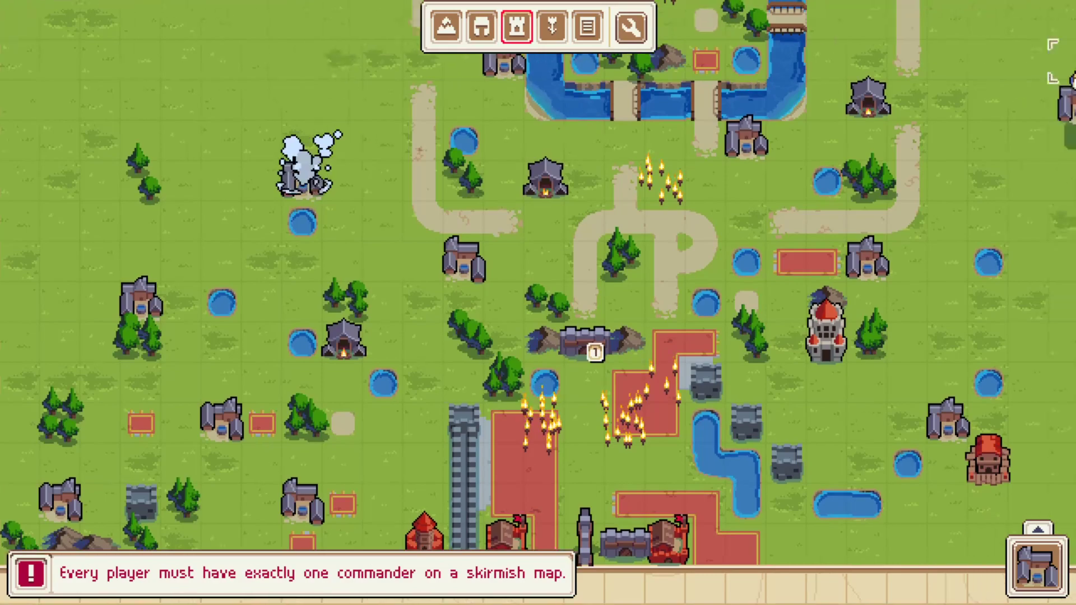
{"action": "left_click", "coordinate": [876, 203]}
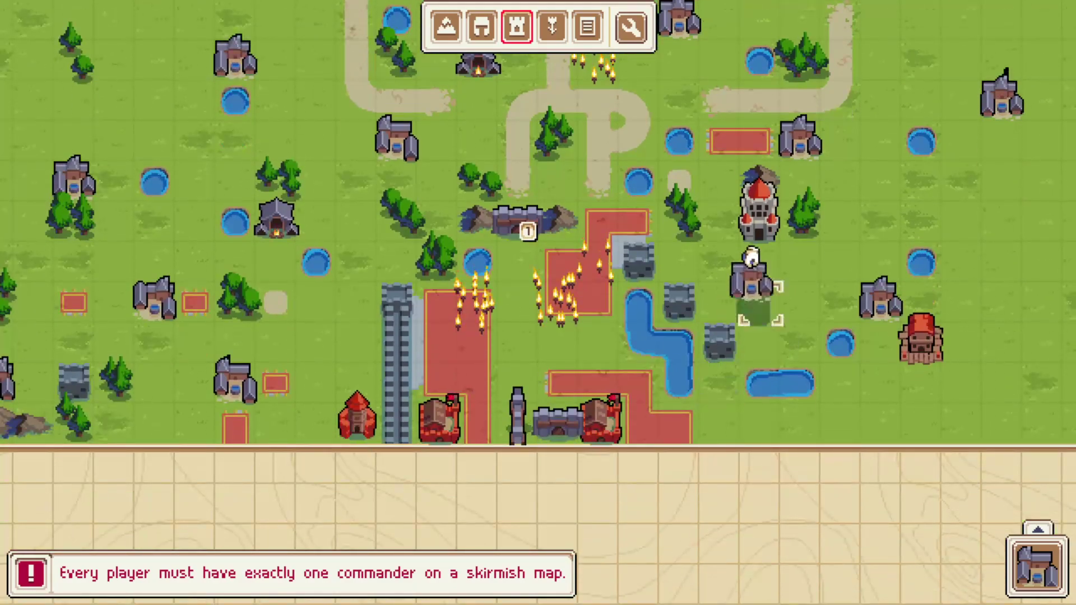
Step: Examine the village layout across the southern half, the moat enclosure and the eastern side of the map
{"action": "left_click", "coordinate": [667, 280]}
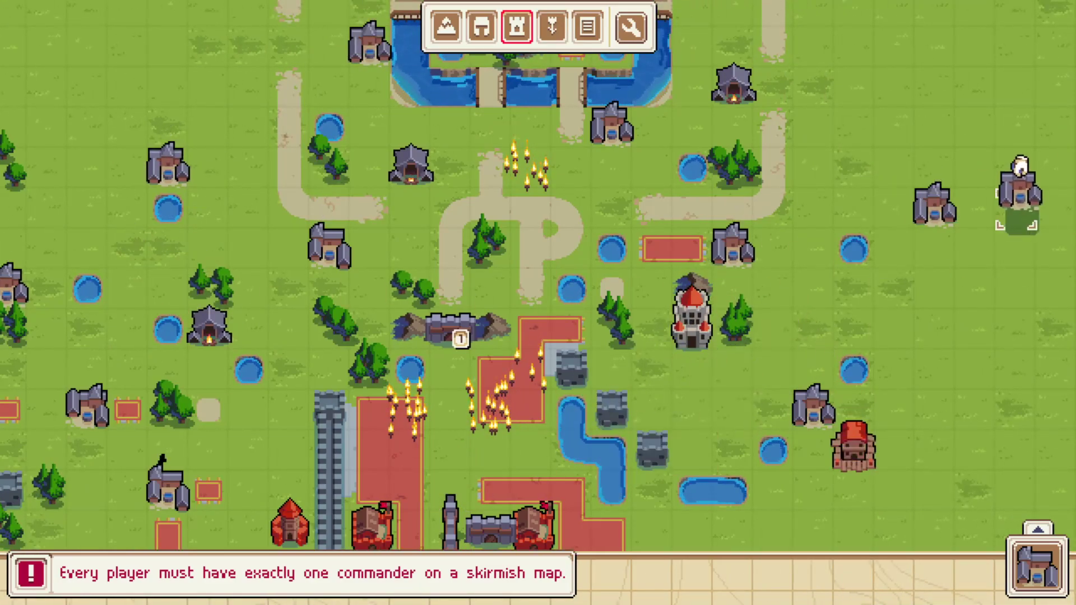
{"action": "scroll", "coordinate": [640, 396], "scroll_direction": "down", "scroll_amount": 2}
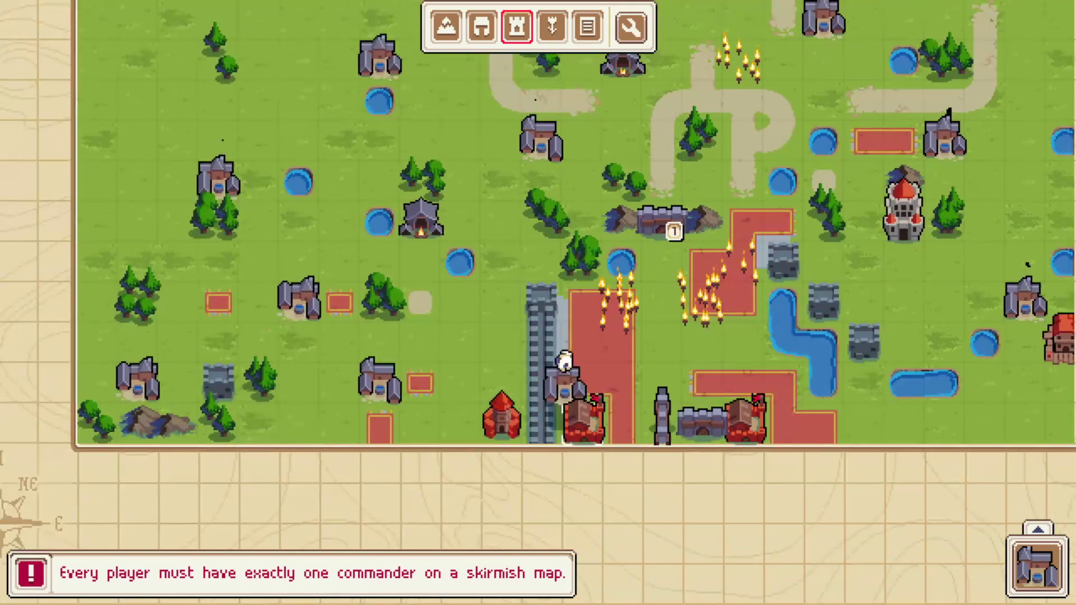
{"action": "scroll", "coordinate": [841, 252], "scroll_direction": "up", "scroll_amount": 2}
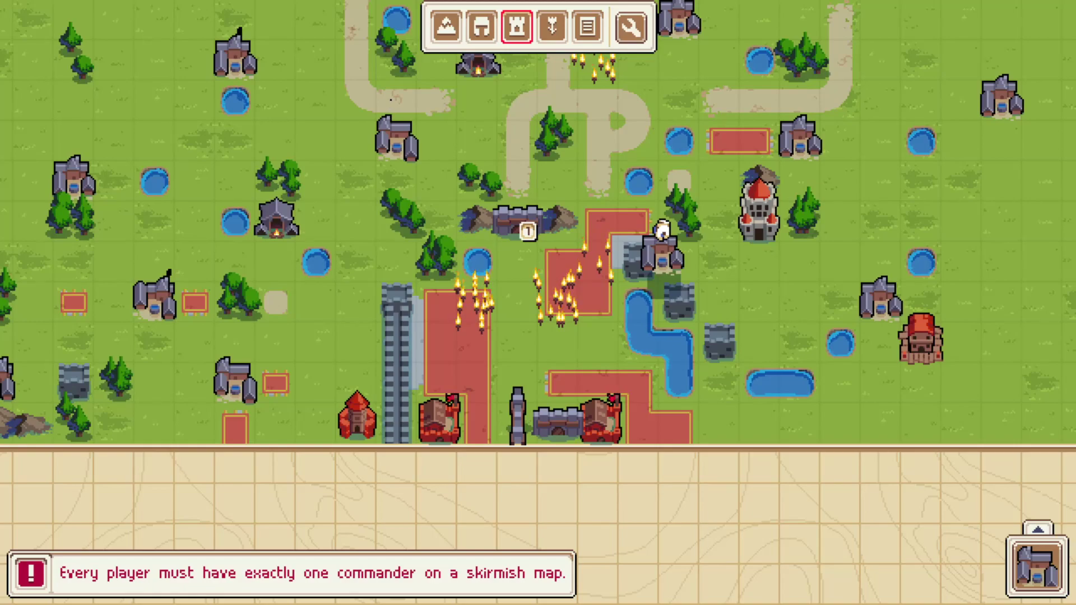
{"action": "middle_click_drag", "start_coordinate": [662, 227], "coordinate": [662, 496]}
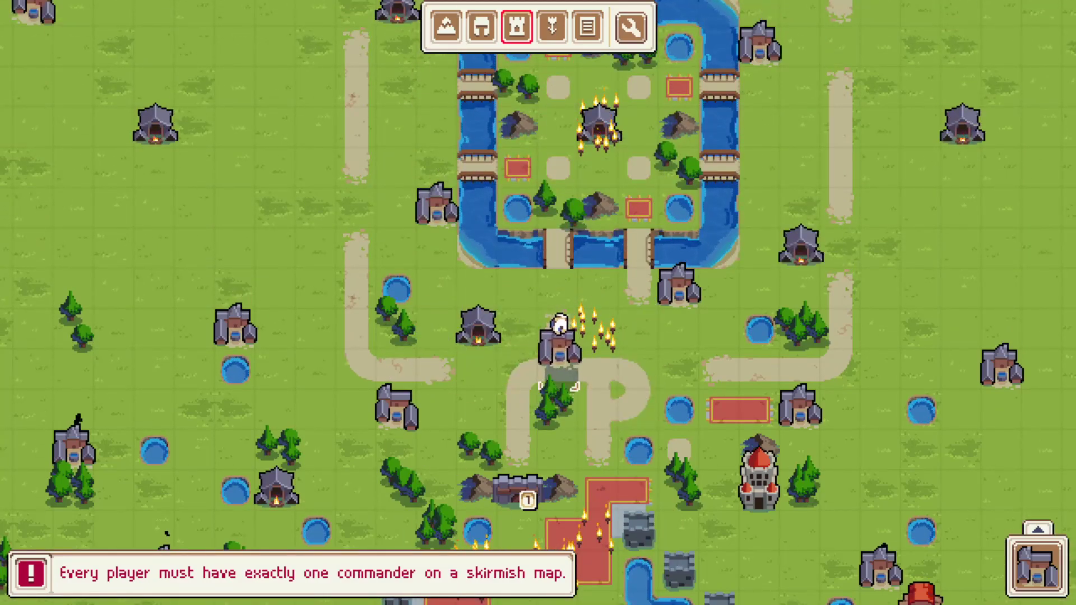
{"action": "middle_click_drag", "start_coordinate": [570, 373], "coordinate": [570, 493]}
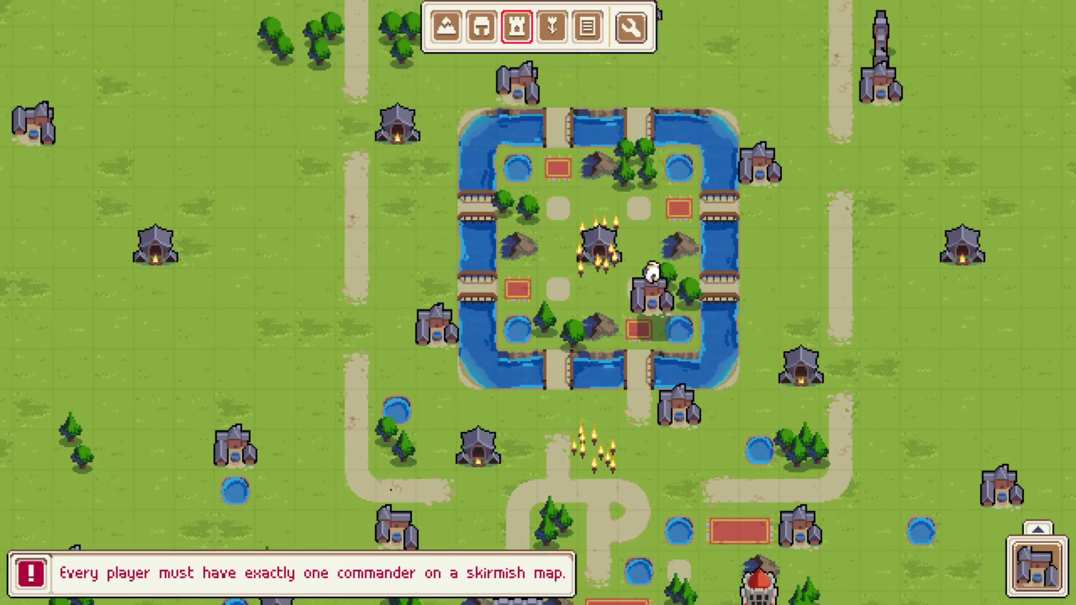
{"action": "middle_click_drag", "start_coordinate": [648, 516], "coordinate": [608, 310]}
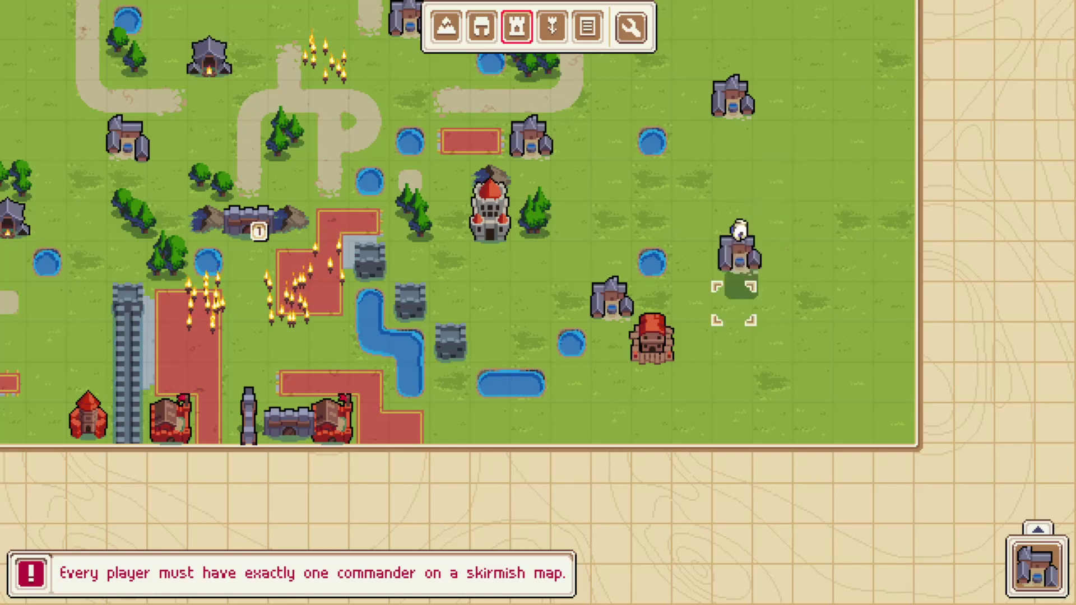
{"action": "key", "text": "w"}
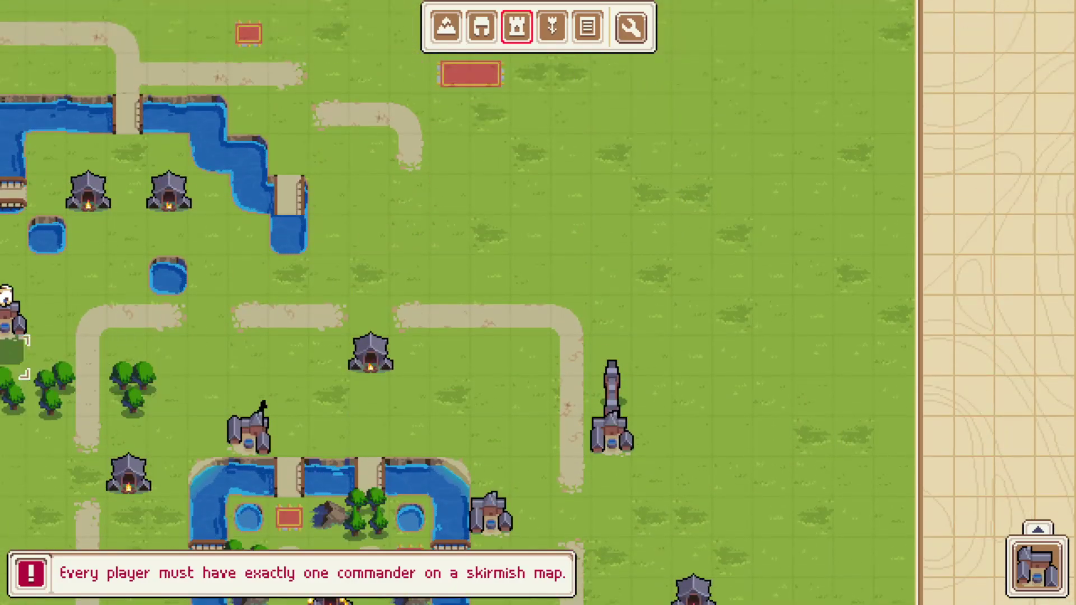
{"action": "key", "text": "s"}
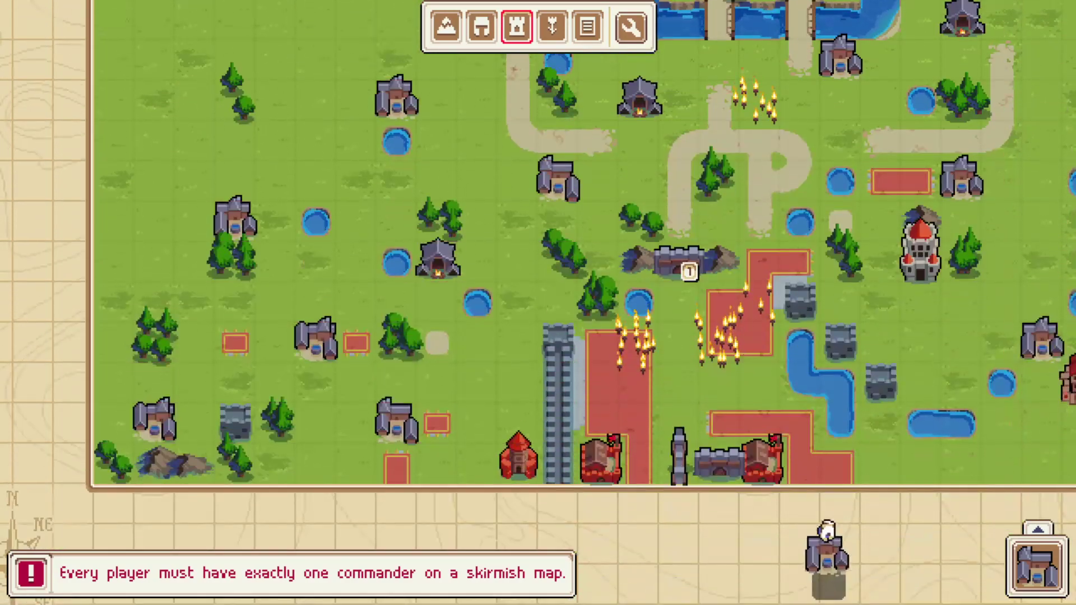
{"action": "key", "text": "d"}
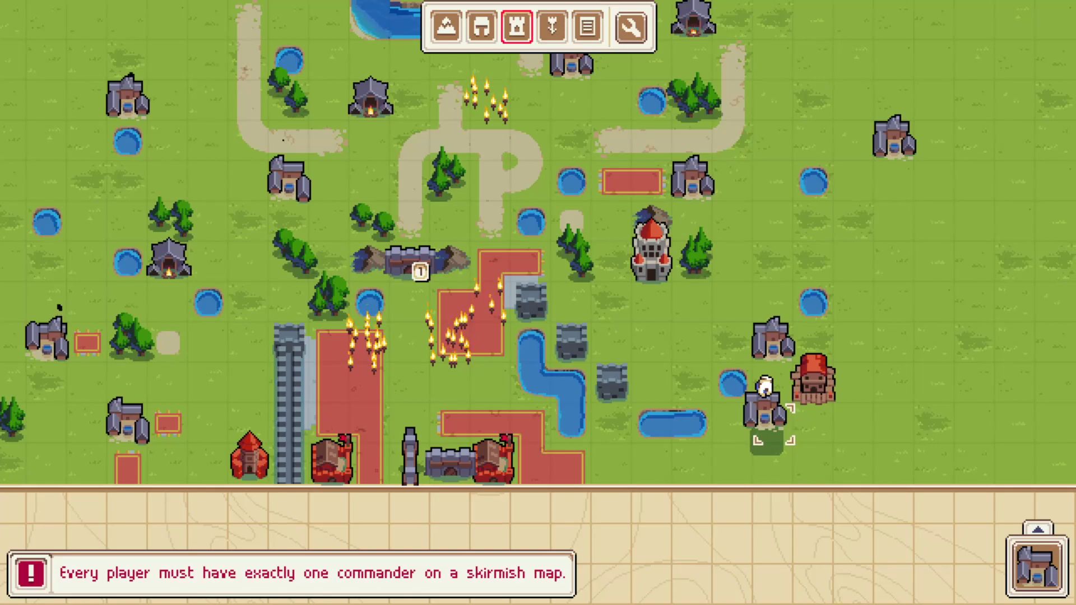
{"action": "mouse_move", "coordinate": [1071, 493]}
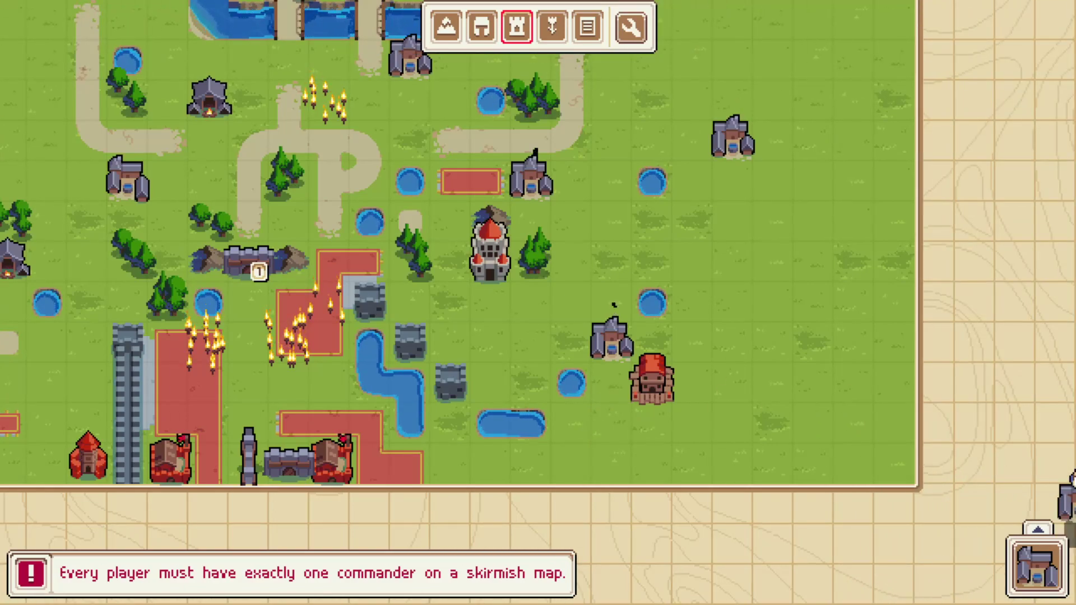